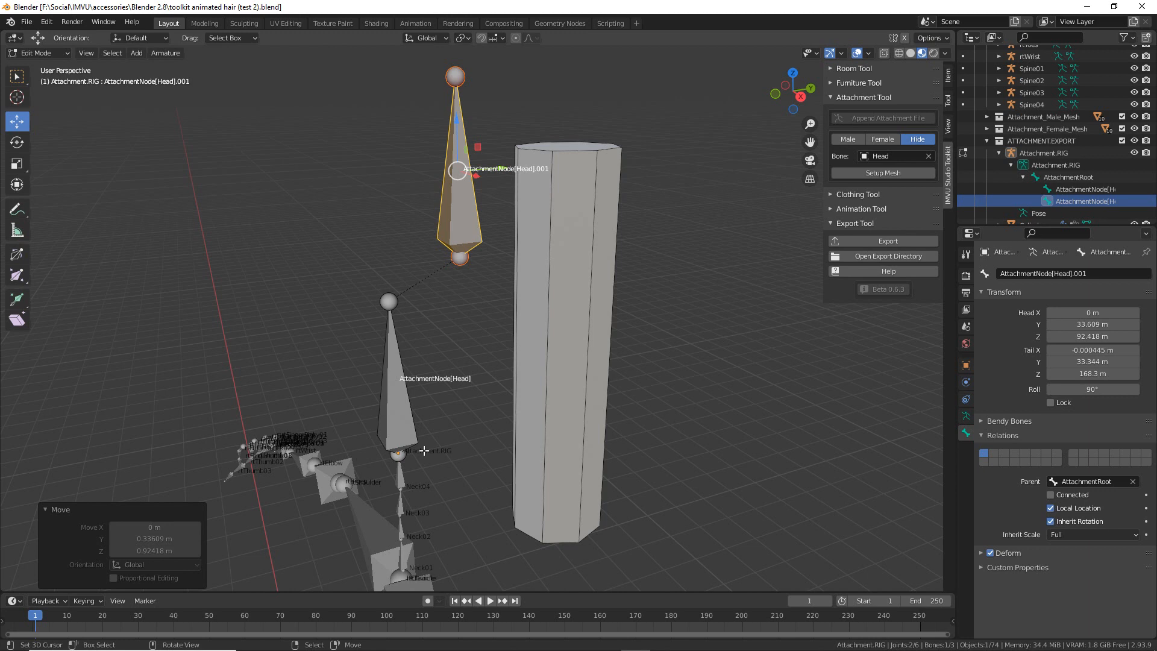
- Open the recent file toolkit animated hair (7).blend
click(26, 22)
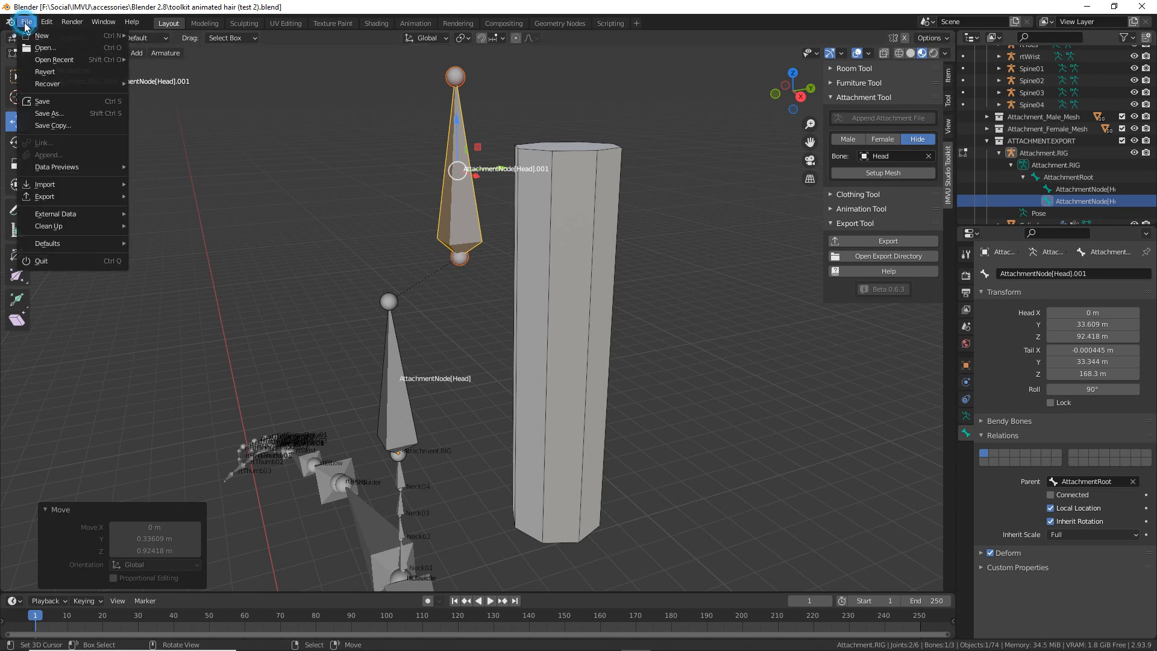
mouse_move(50, 62)
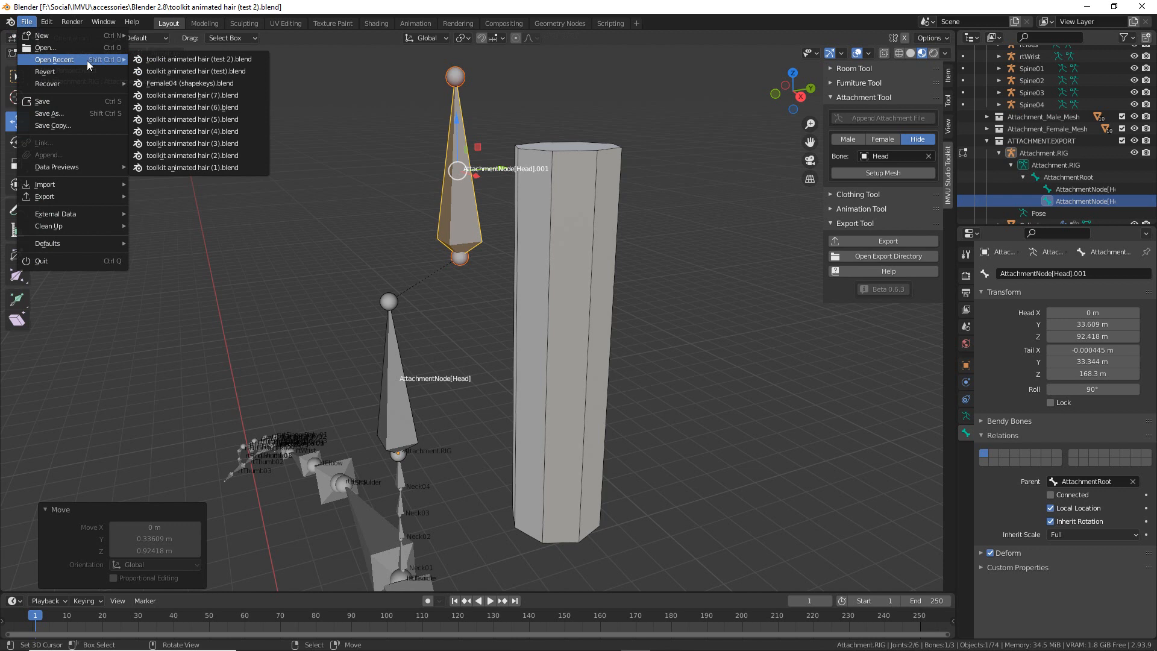
click(193, 95)
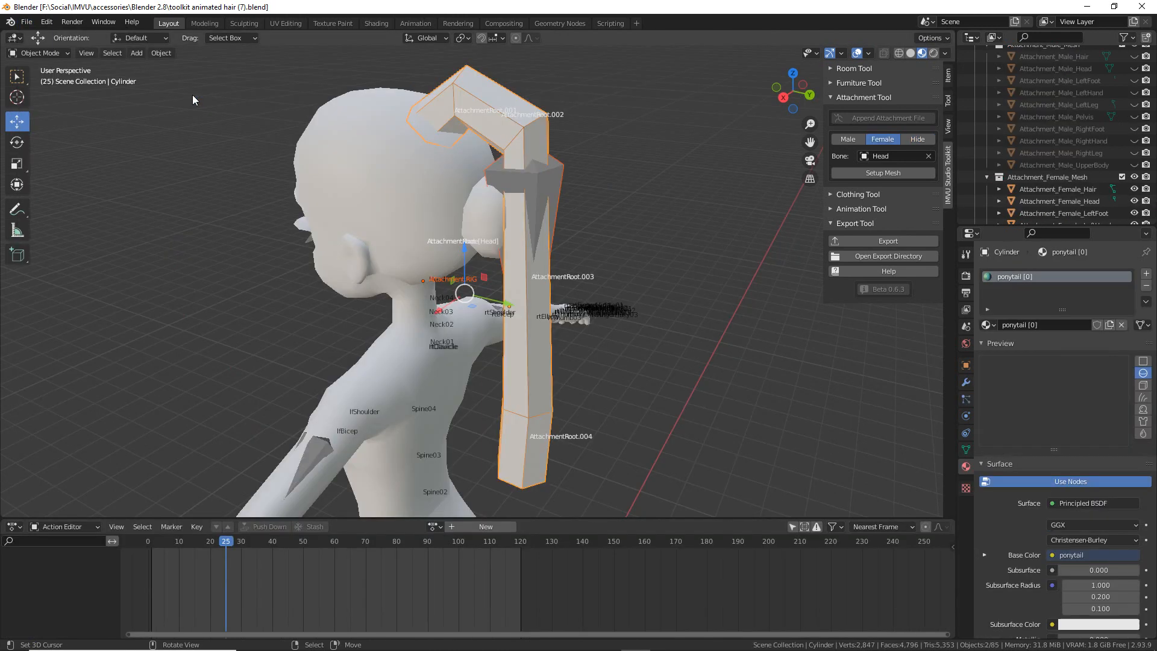
- Select the ponytail's Attachment.RIG armature and set the animation to frame 1
middle_drag(427, 251, 533, 338)
click(547, 165)
middle_drag(563, 185, 530, 182)
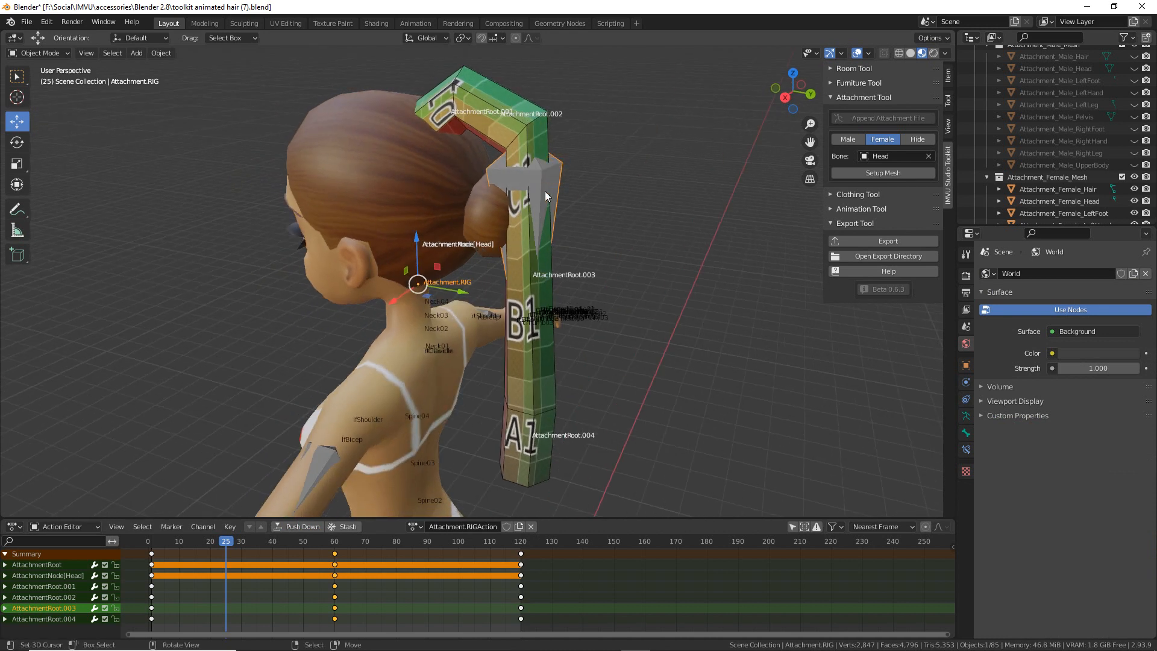
middle_drag(585, 380, 368, 352)
drag(217, 540, 151, 562)
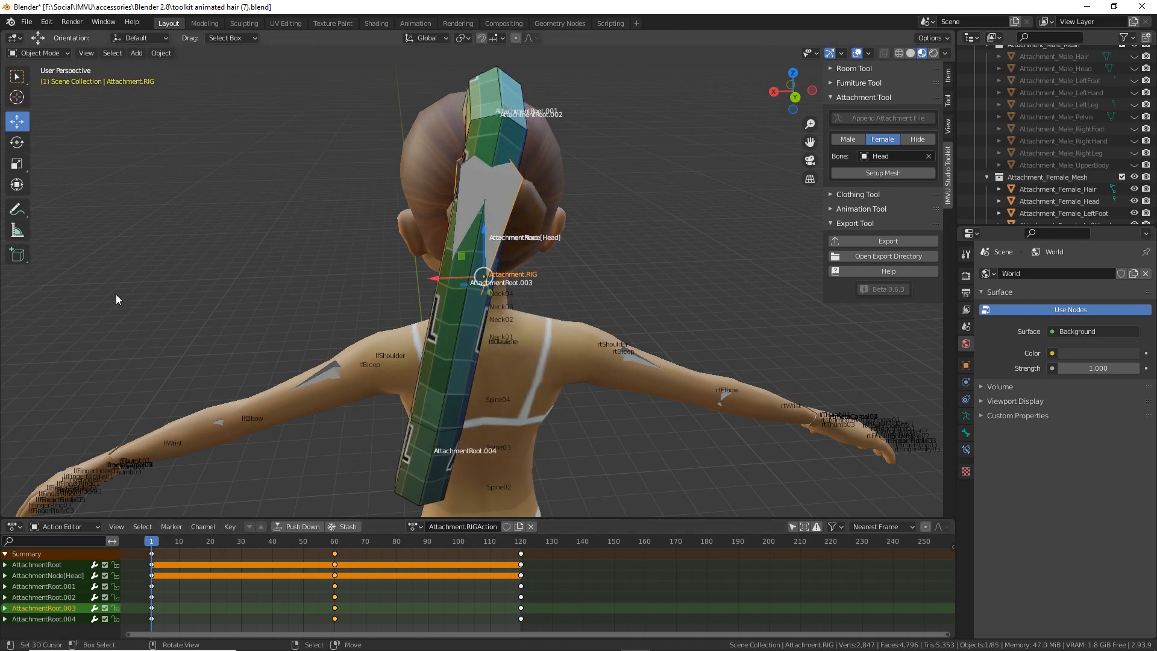
click(26, 23)
mouse_move(59, 62)
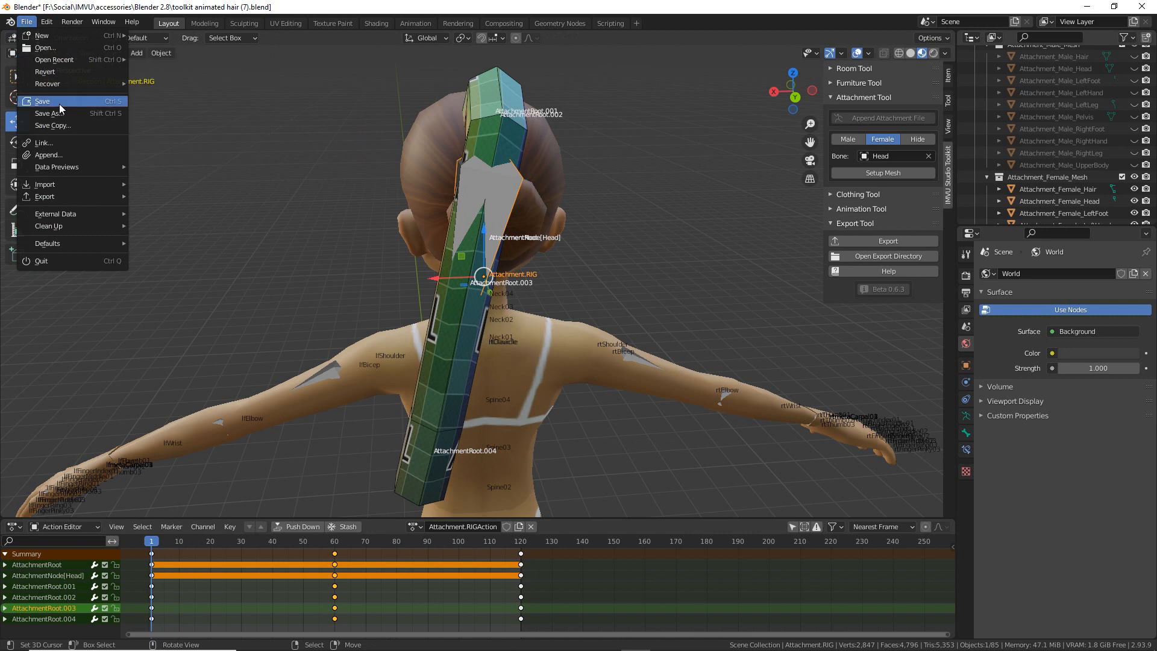
click(60, 49)
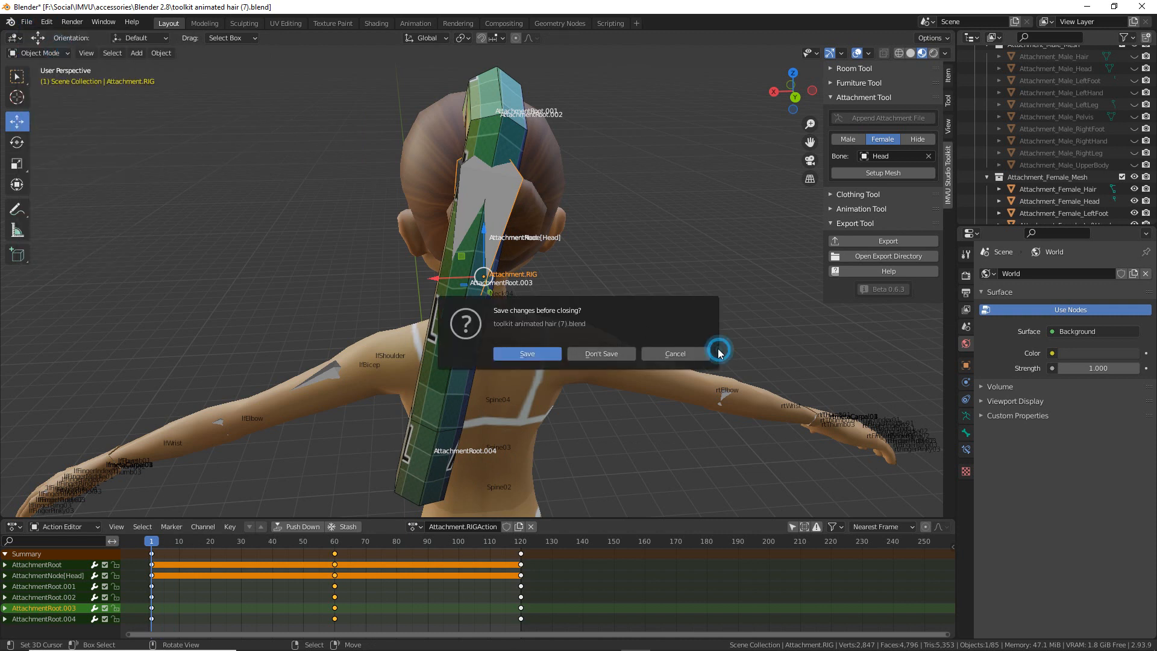
click(701, 355)
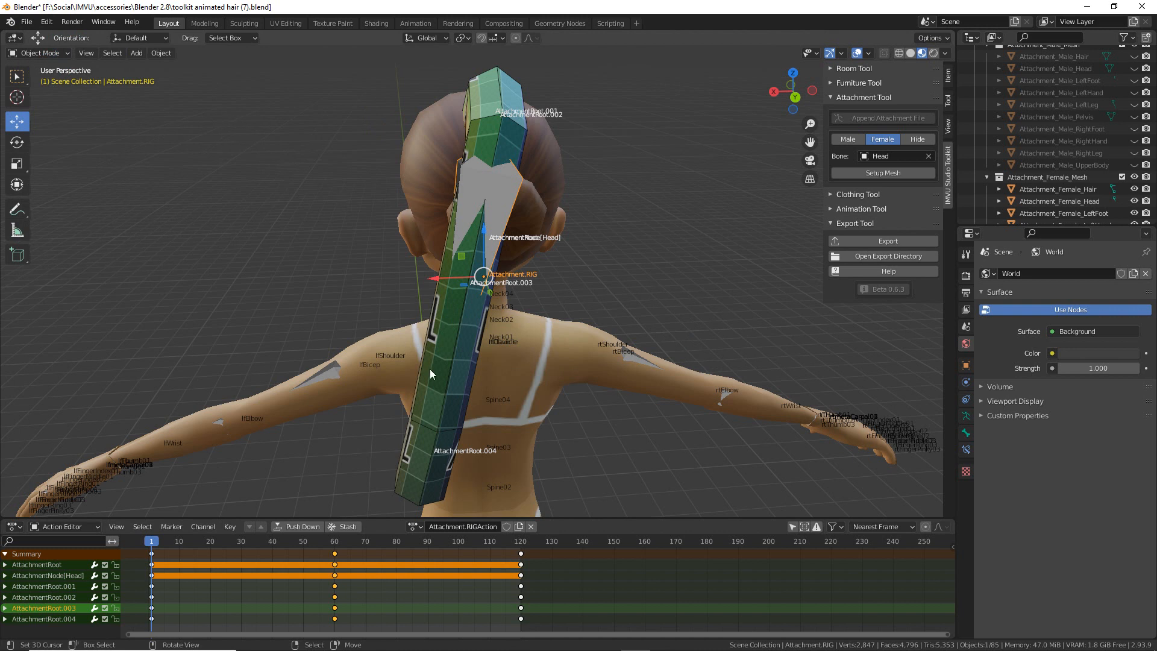
- Hide the female avatar mesh with the Attachment Tool, leaving the skeleton and ponytail shown
middle_drag(429, 368, 513, 371)
middle_drag(500, 279, 554, 313)
click(917, 139)
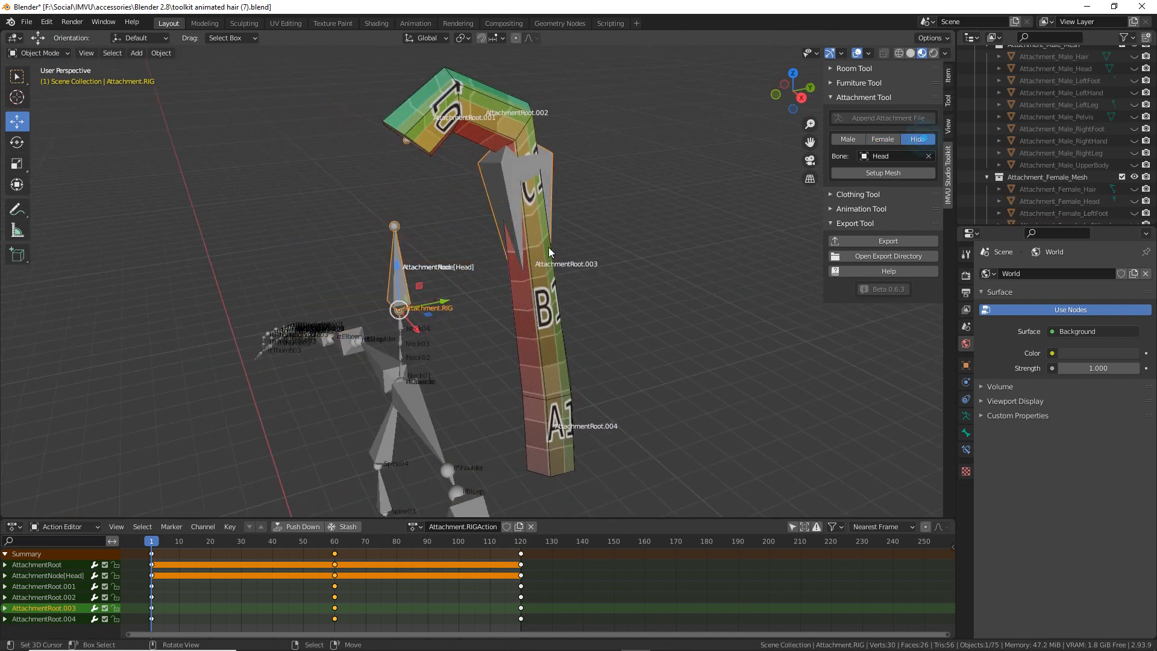
- Hide the Head armature and Attachment.RIG in the viewport, and make only the Head armature visible again
scroll(432, 269, up, 3)
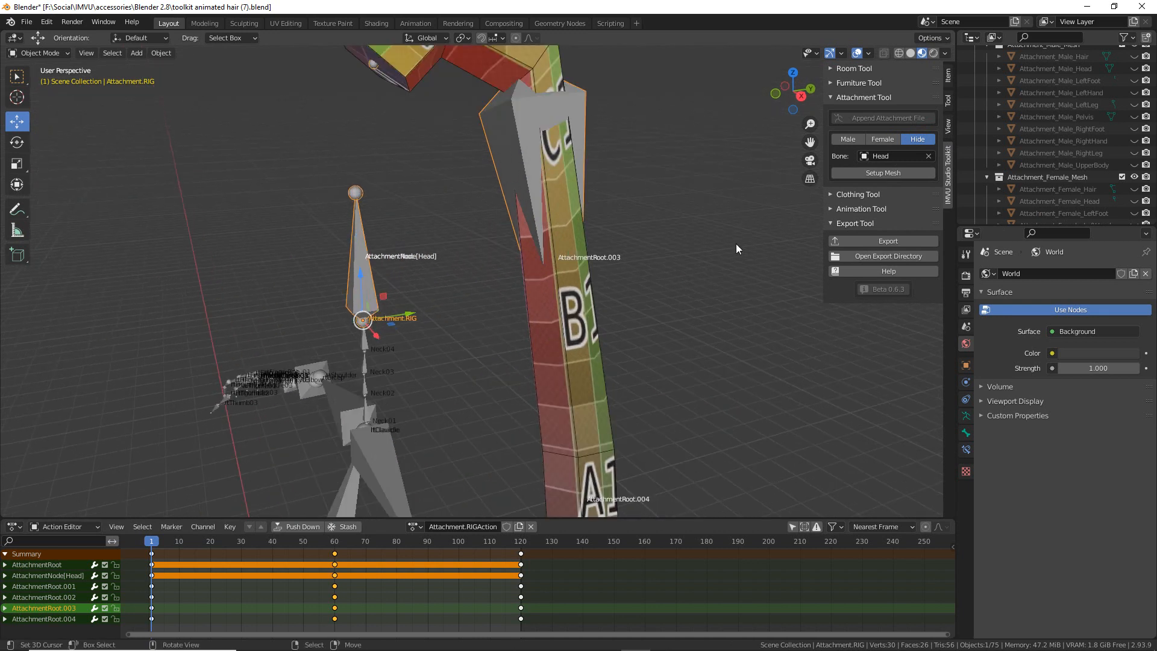
scroll(1037, 172, down, 10)
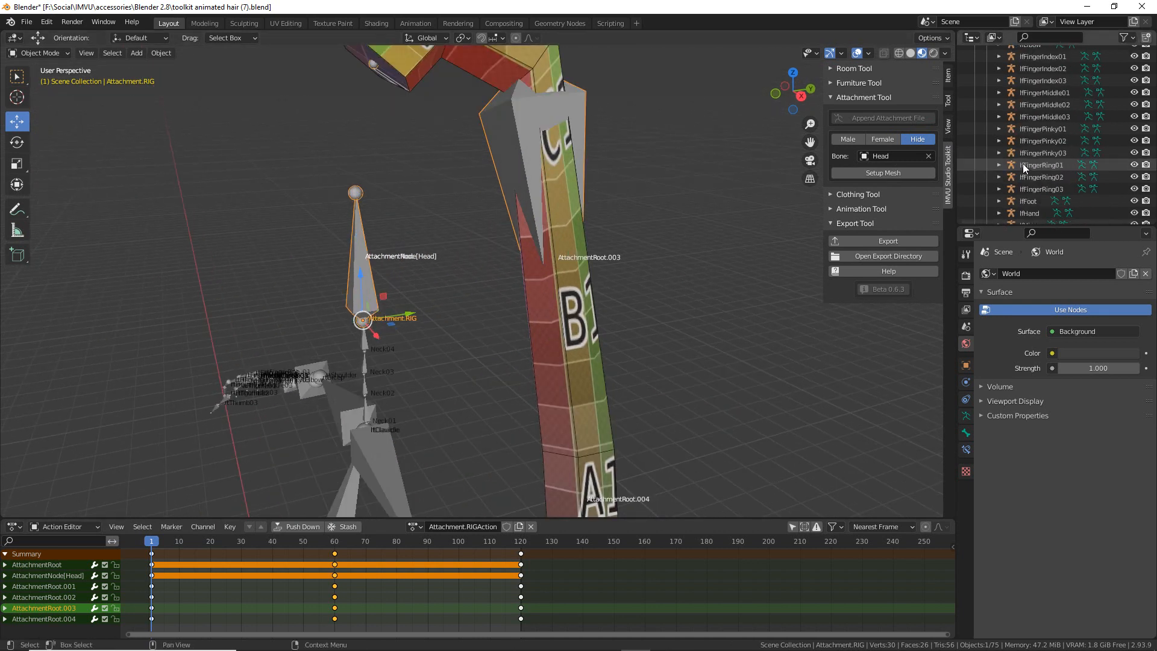
scroll(1024, 164, up, 10)
click(352, 197)
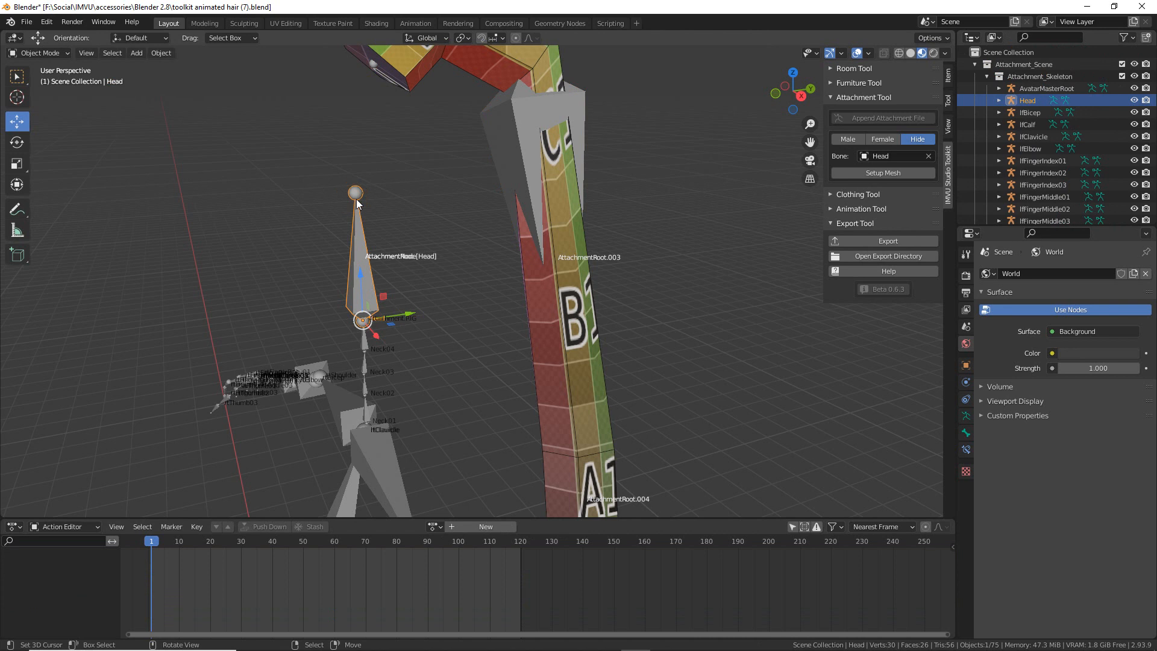
key(h)
click(359, 244)
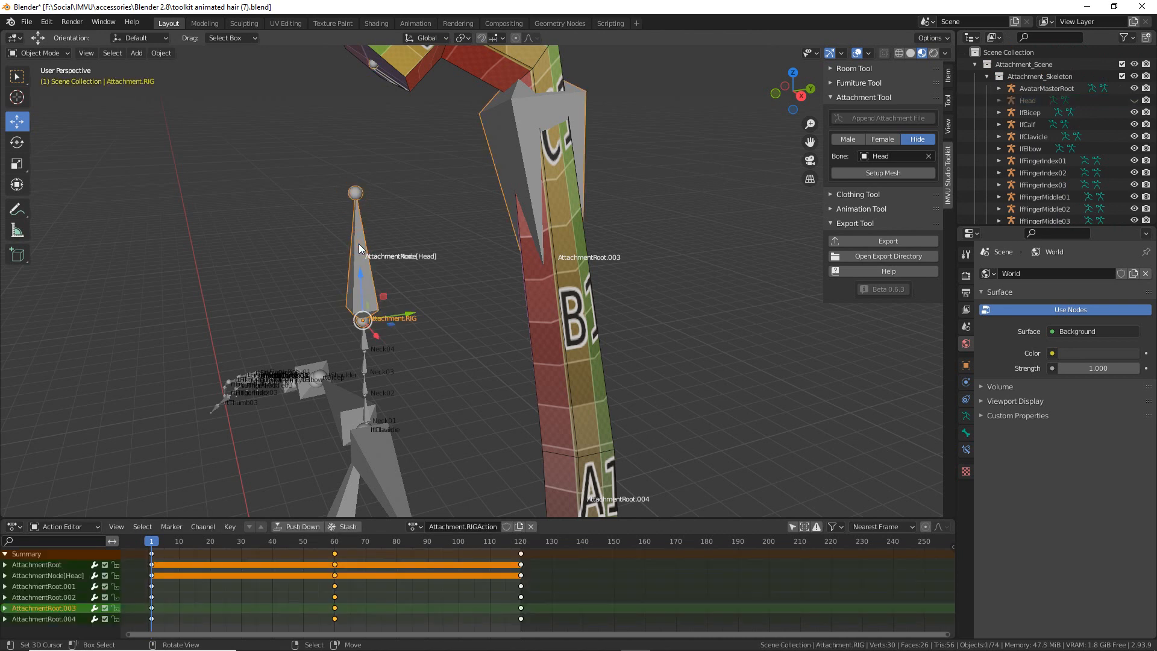
key(h)
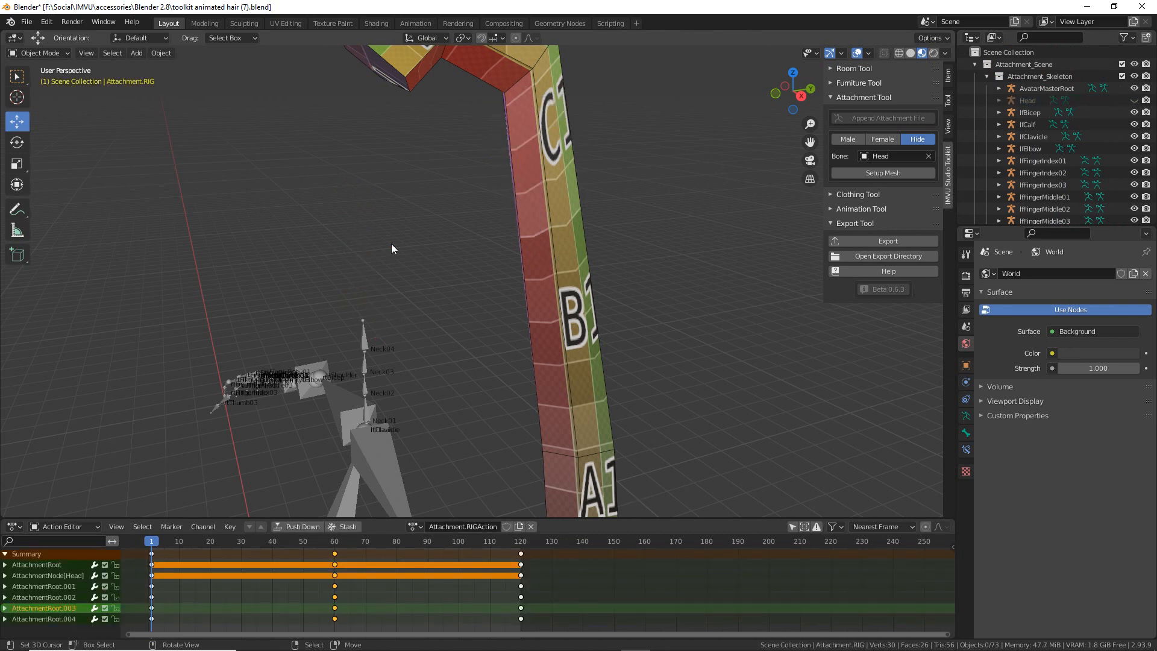
click(1134, 100)
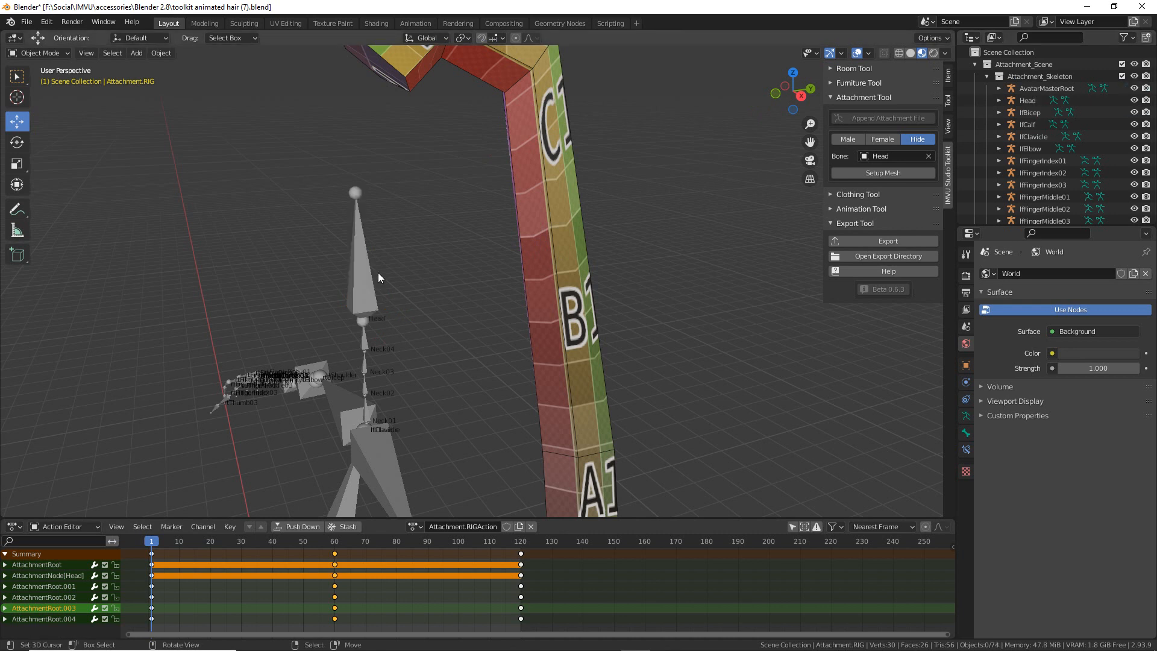
- Select the Head armature above the neck bones and examine it next to the ponytail mesh
scroll(392, 273, up, 6)
click(412, 298)
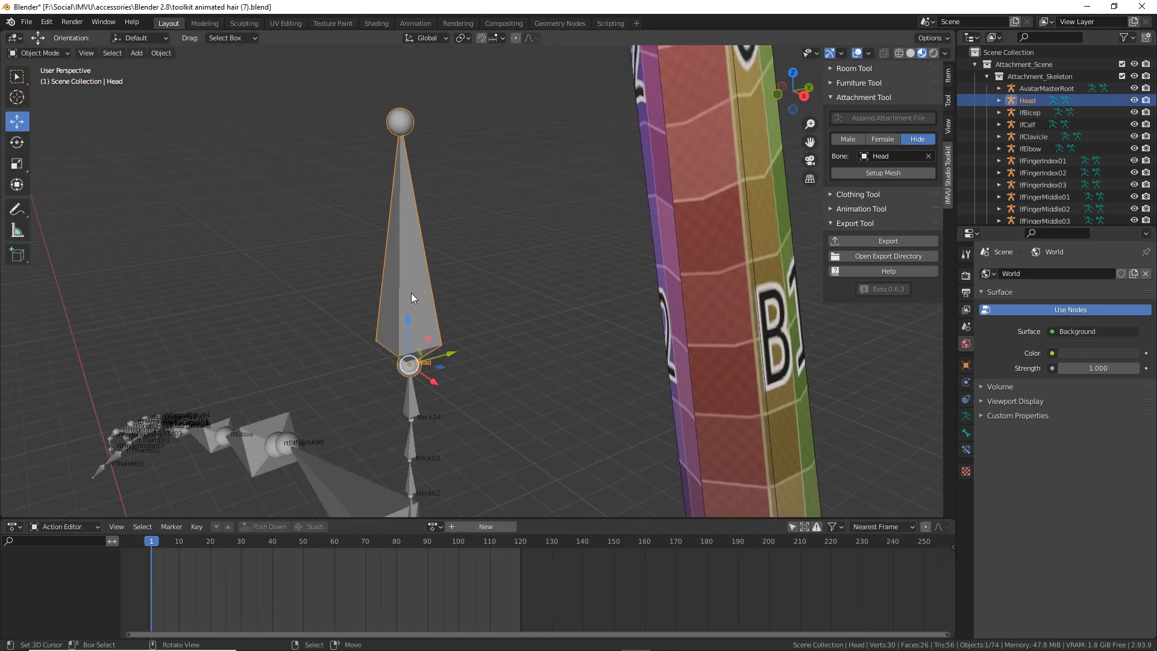
mouse_move(412, 298)
middle_down()
mouse_move(446, 318)
mouse_move(360, 315)
mouse_move(438, 314)
mouse_move(435, 298)
middle_up()
scroll(435, 298, down, 4)
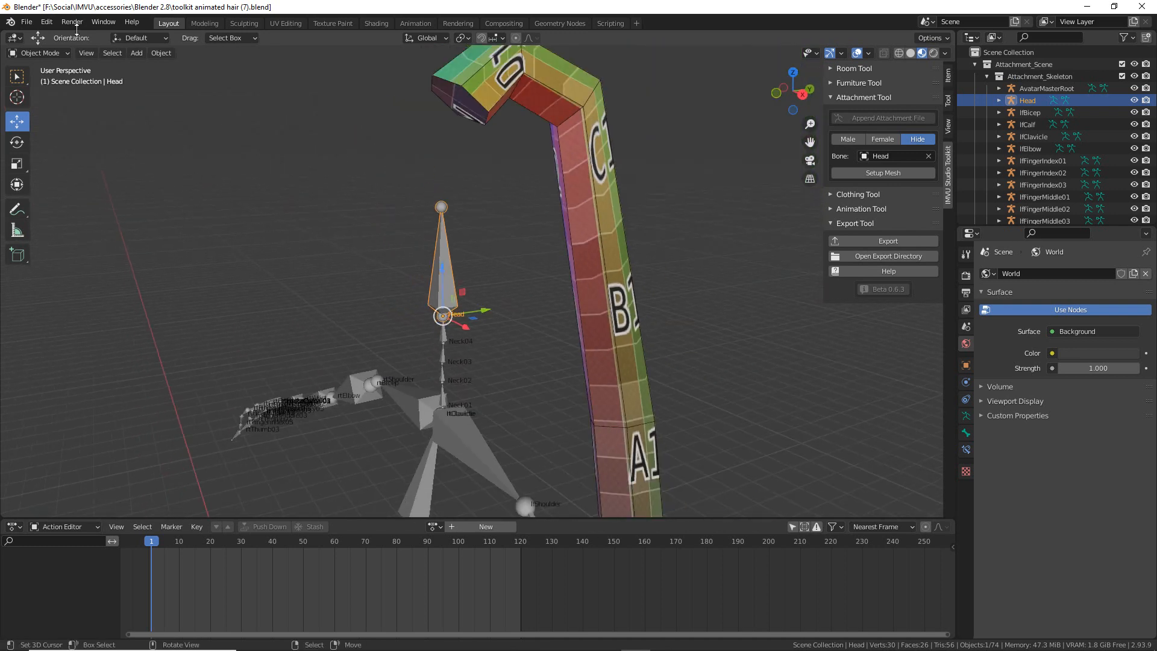
- Minimise the current window and launch a separate Blender 2.93 LTS session with the default scene
click(1086, 6)
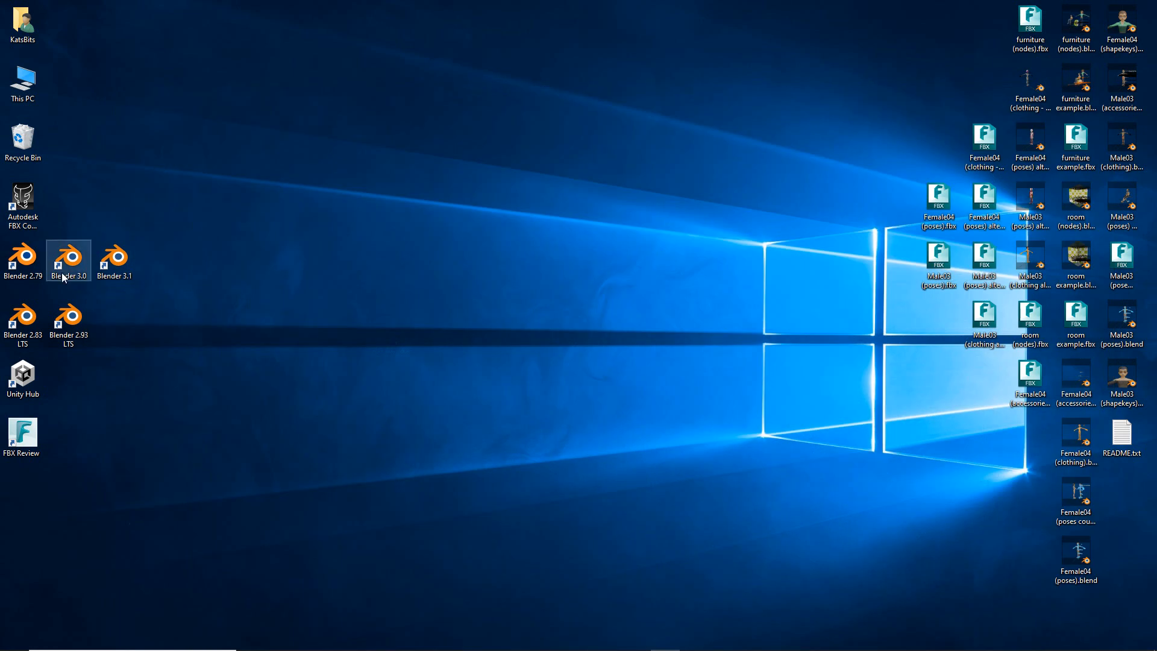
double_click(66, 329)
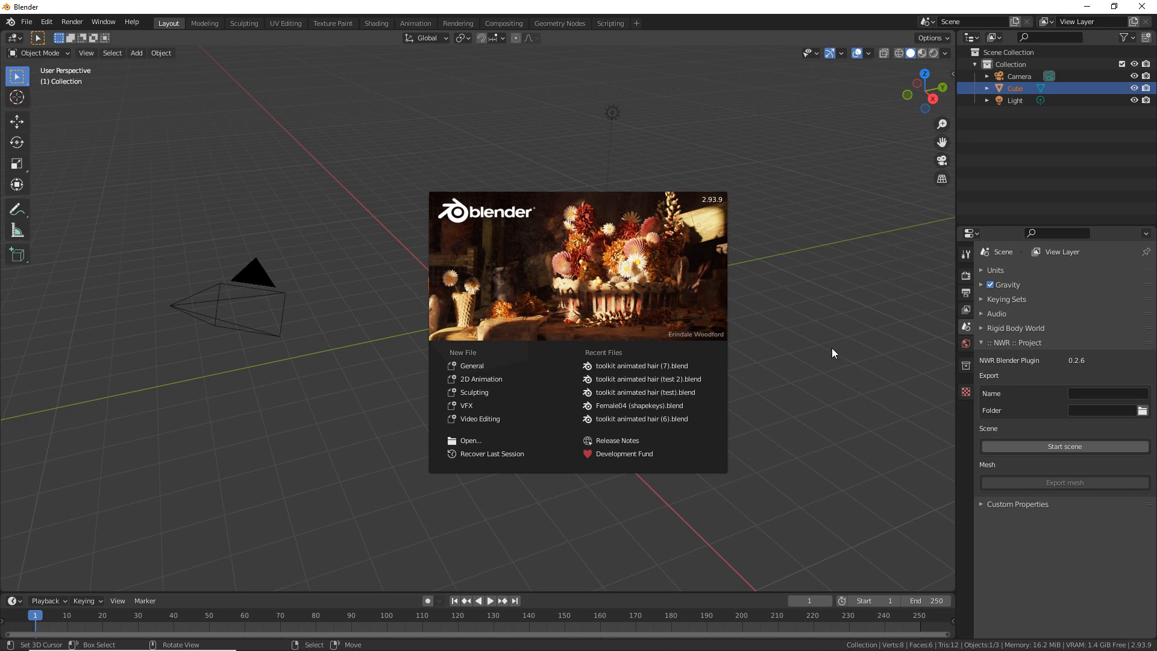
click(784, 128)
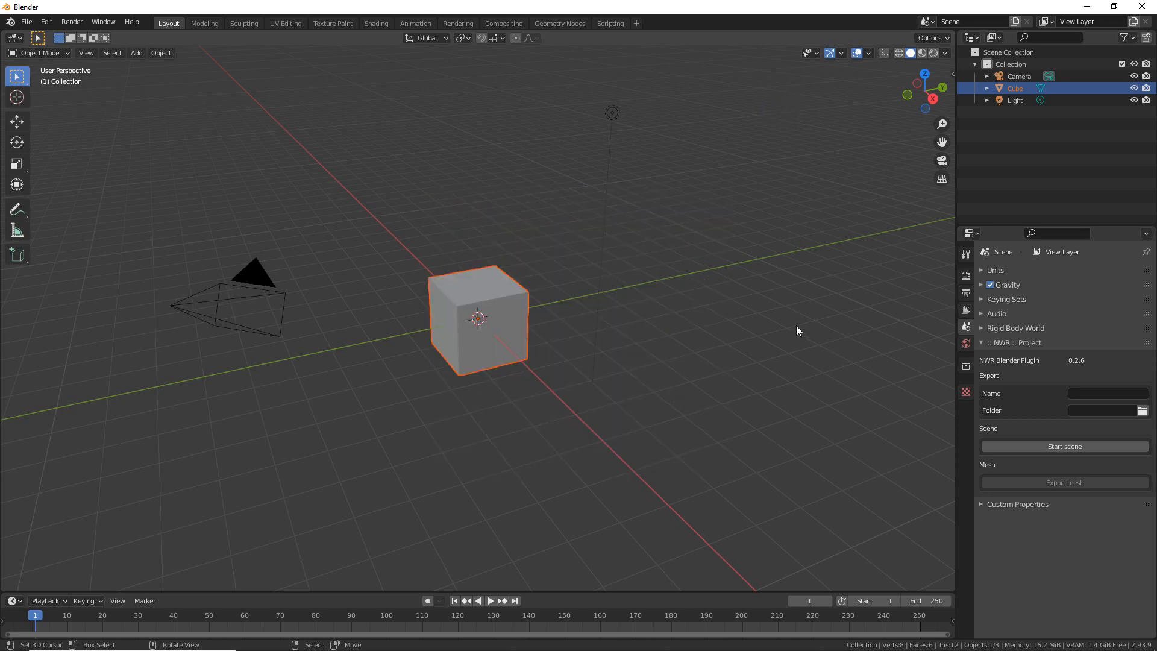
- Append the attachment file to the scene with the IMVU Studio Toolkit's Attachment Tool
key(n)
click(948, 134)
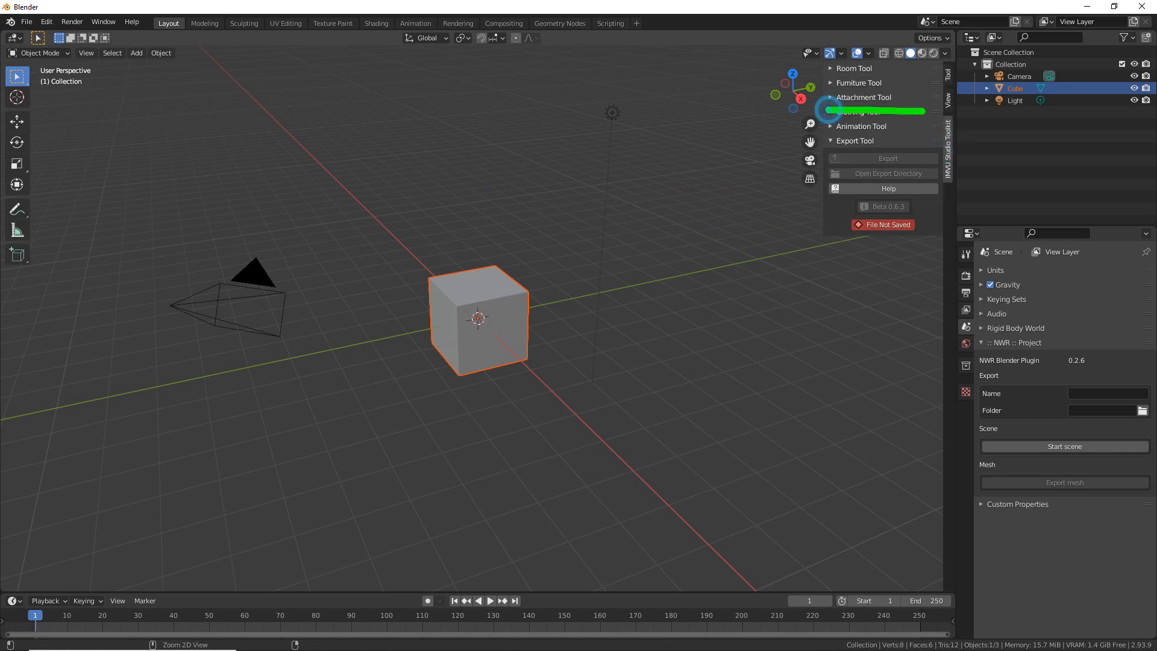
click(853, 98)
click(877, 120)
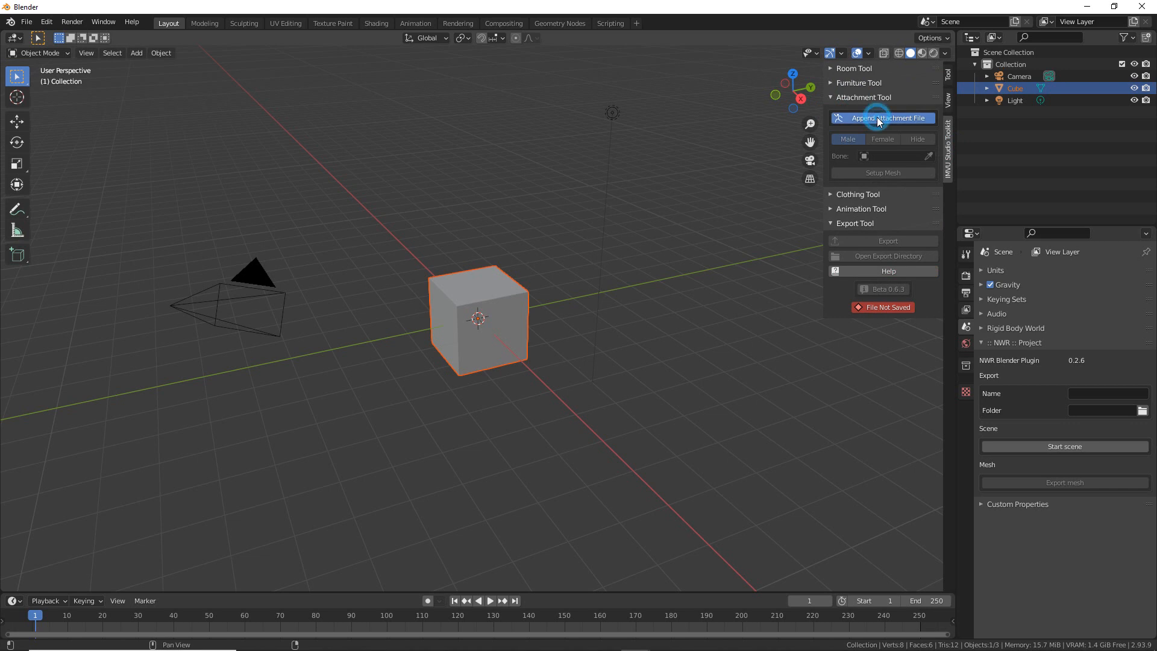
- Select several of the appended skeleton's armatures in turn, finishing with the Head armature
middle_drag(535, 160, 467, 263)
click(494, 123)
click(507, 174)
click(451, 179)
click(441, 189)
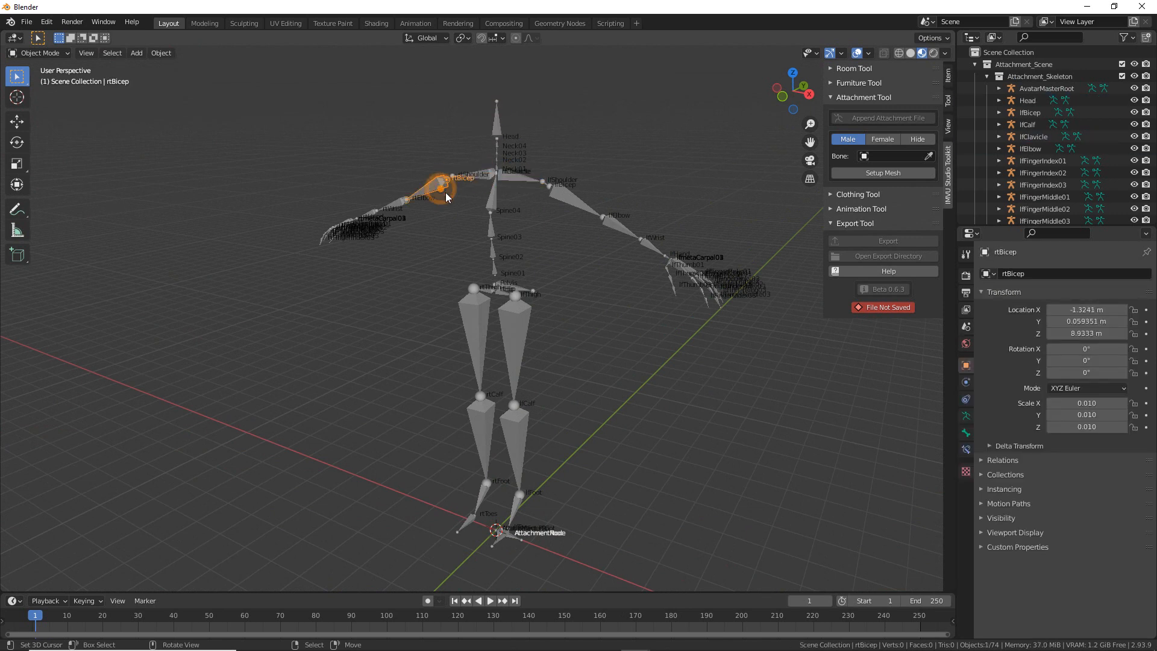
scroll(538, 233, up, 1)
shift+middle_drag(524, 157, 516, 230)
scroll(504, 308, up, 1)
scroll(505, 307, up, 5)
click(508, 202)
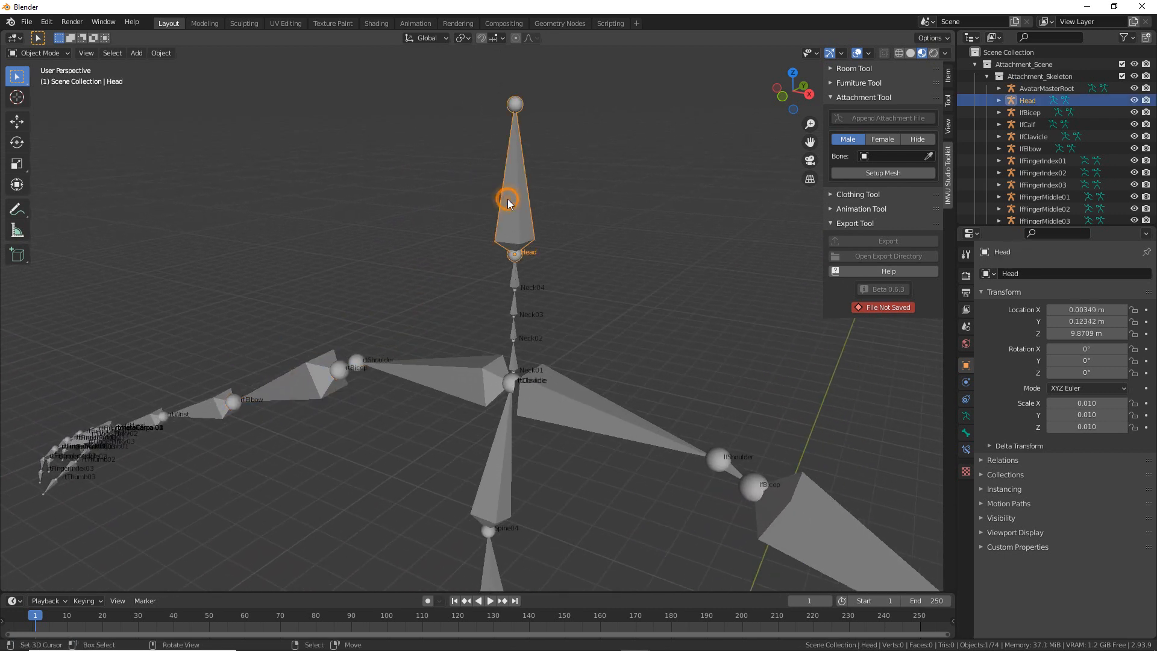
key(ctrl+2)
mouse_move(529, 142)
mouse_down()
mouse_move(498, 206)
mouse_move(495, 178)
mouse_up()
mouse_move(712, 180)
mouse_down()
mouse_move(793, 185)
mouse_move(789, 209)
mouse_up()
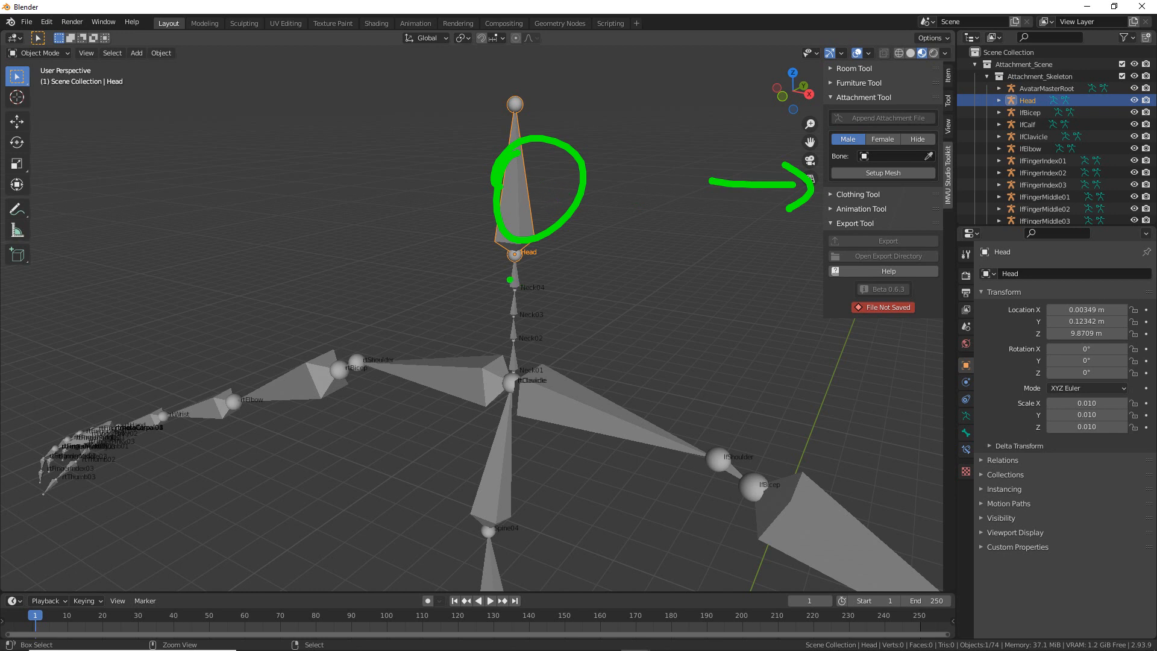
mouse_move(477, 192)
mouse_down()
mouse_move(476, 204)
mouse_move(485, 199)
mouse_up()
mouse_move(505, 267)
mouse_down()
mouse_move(523, 267)
mouse_move(538, 297)
mouse_move(507, 341)
mouse_move(505, 374)
mouse_move(605, 414)
mouse_up()
drag(485, 521, 486, 431)
drag(468, 486, 513, 530)
mouse_move(458, 375)
mouse_down()
mouse_move(403, 361)
mouse_move(417, 354)
mouse_up()
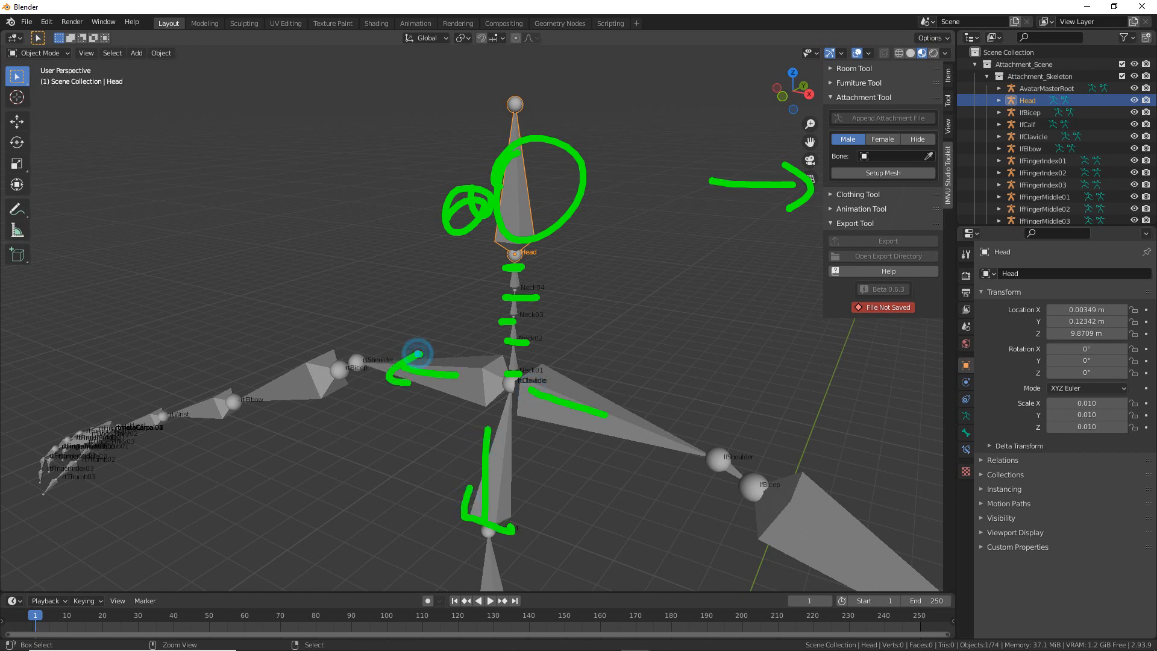
mouse_move(119, 422)
mouse_down()
mouse_move(134, 435)
mouse_move(317, 373)
mouse_up()
mouse_move(621, 387)
mouse_down()
mouse_move(668, 432)
mouse_move(889, 479)
mouse_move(885, 511)
mouse_up()
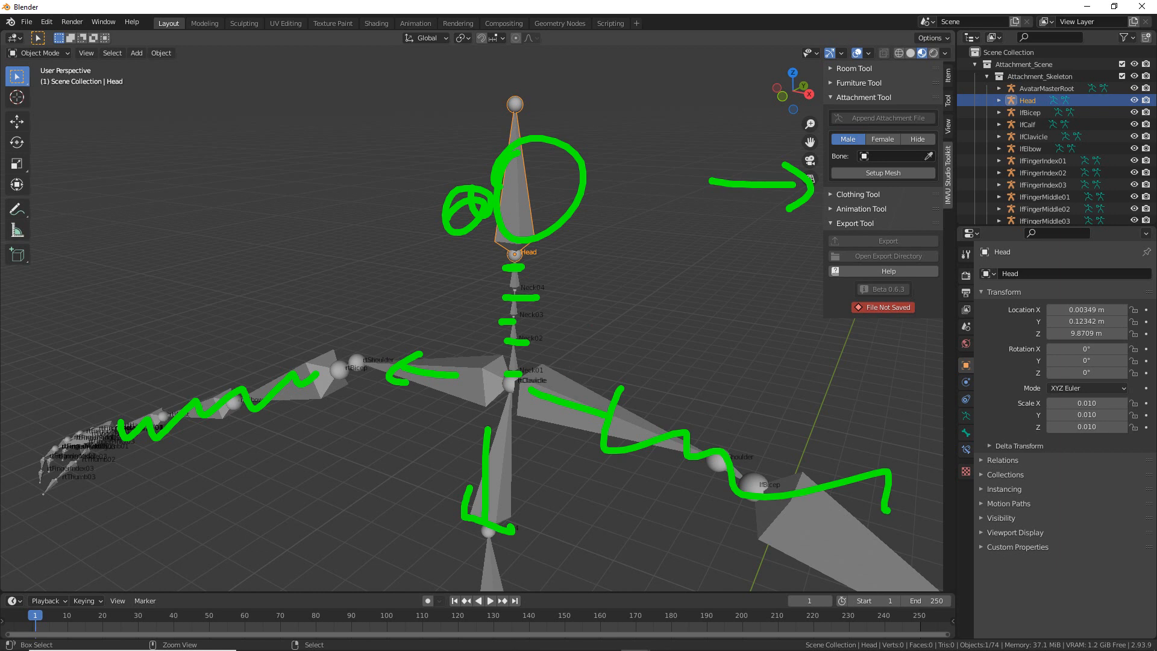
key(Escape)
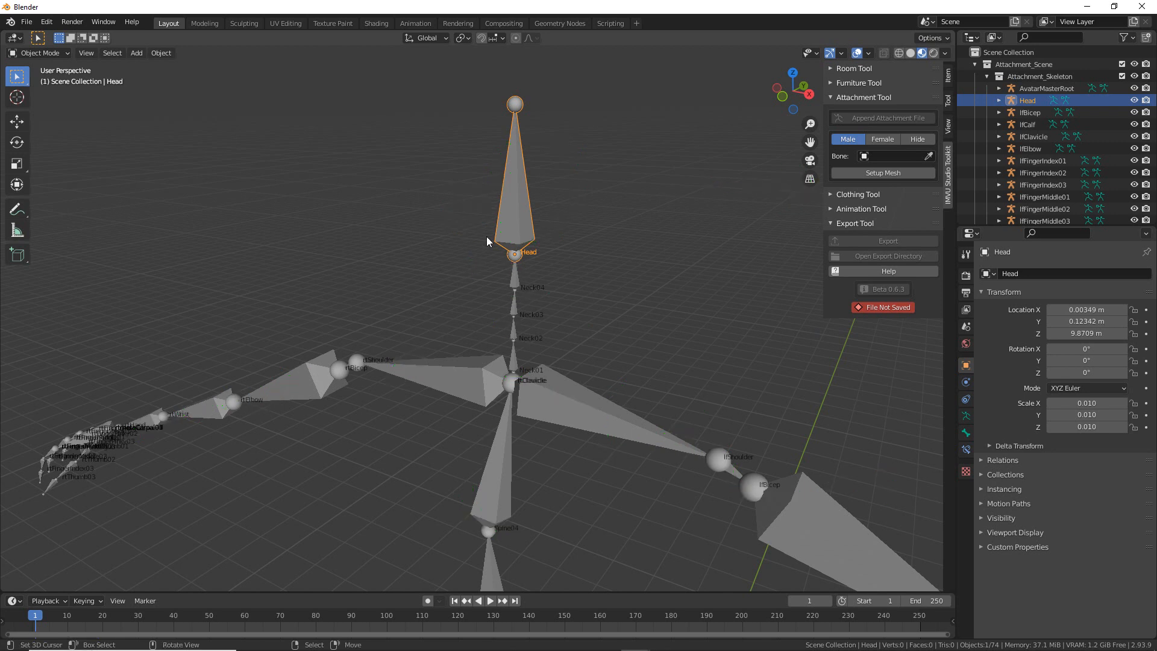
key(ctrl+2)
mouse_move(546, 140)
mouse_down()
mouse_move(549, 207)
mouse_move(567, 180)
mouse_move(773, 184)
mouse_move(764, 199)
mouse_up()
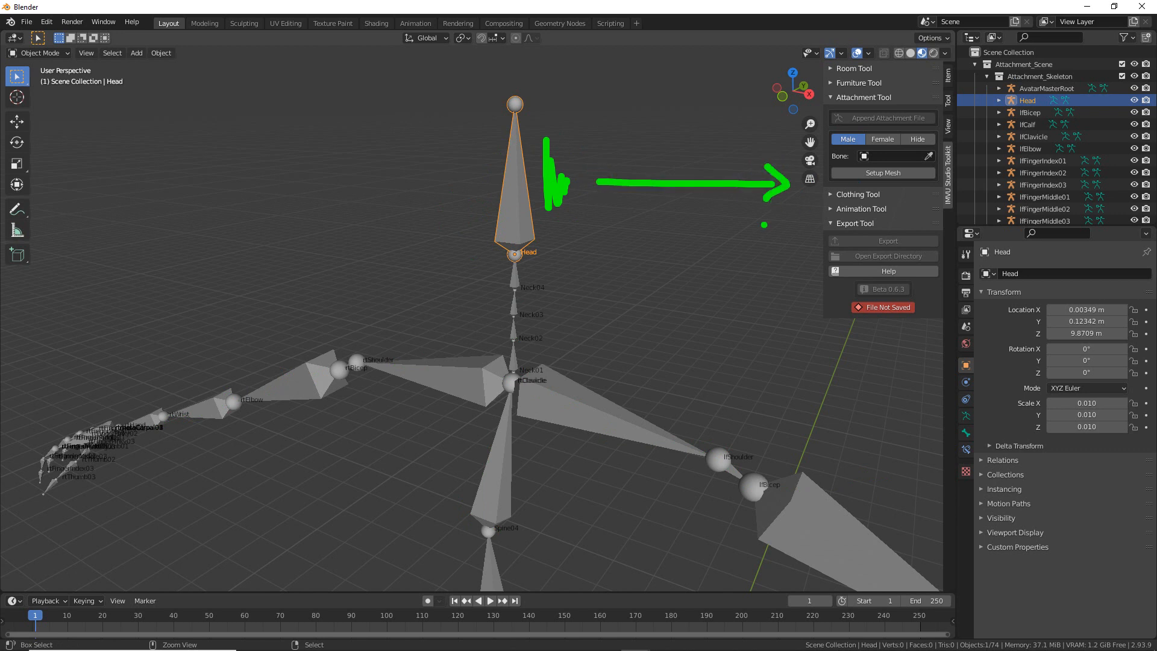
key(Escape)
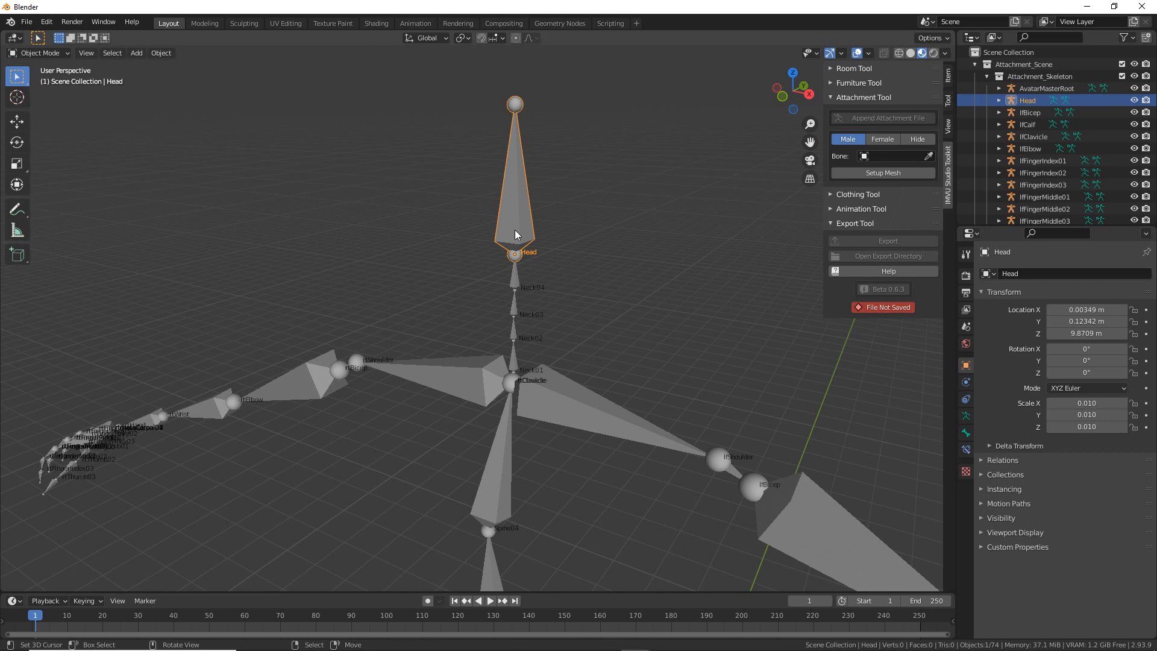
- Frame the selected Head armature in the viewport, with the upper neck bones in view
mouse_move(561, 276)
middle_down()
mouse_move(523, 279)
mouse_move(563, 272)
middle_up()
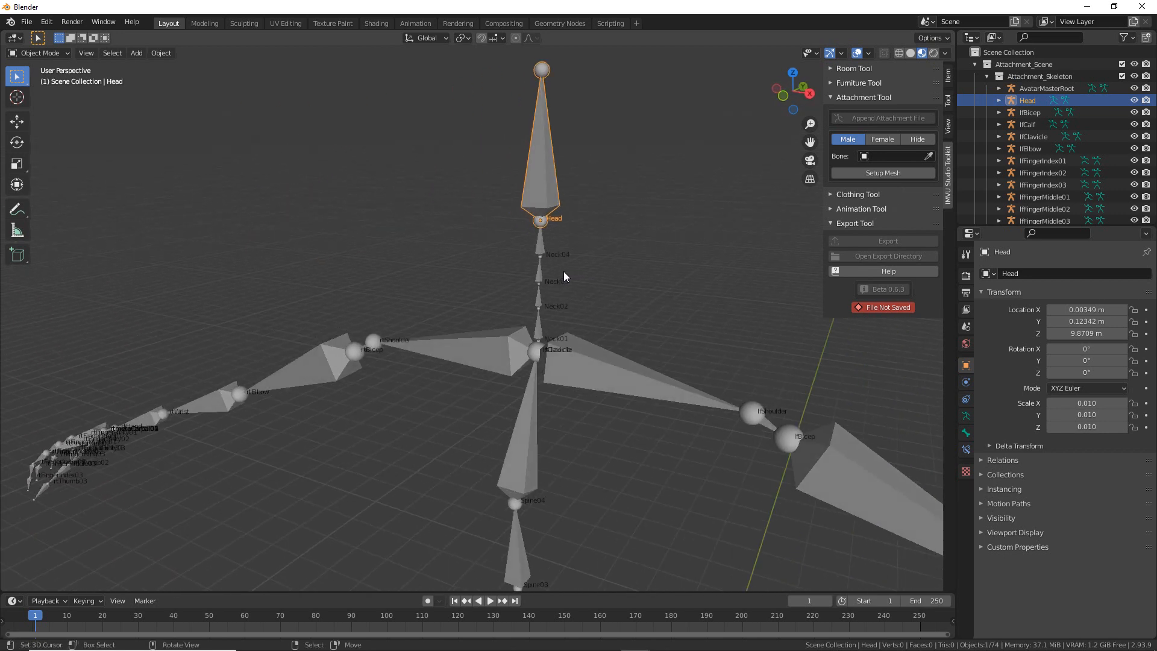
click(86, 55)
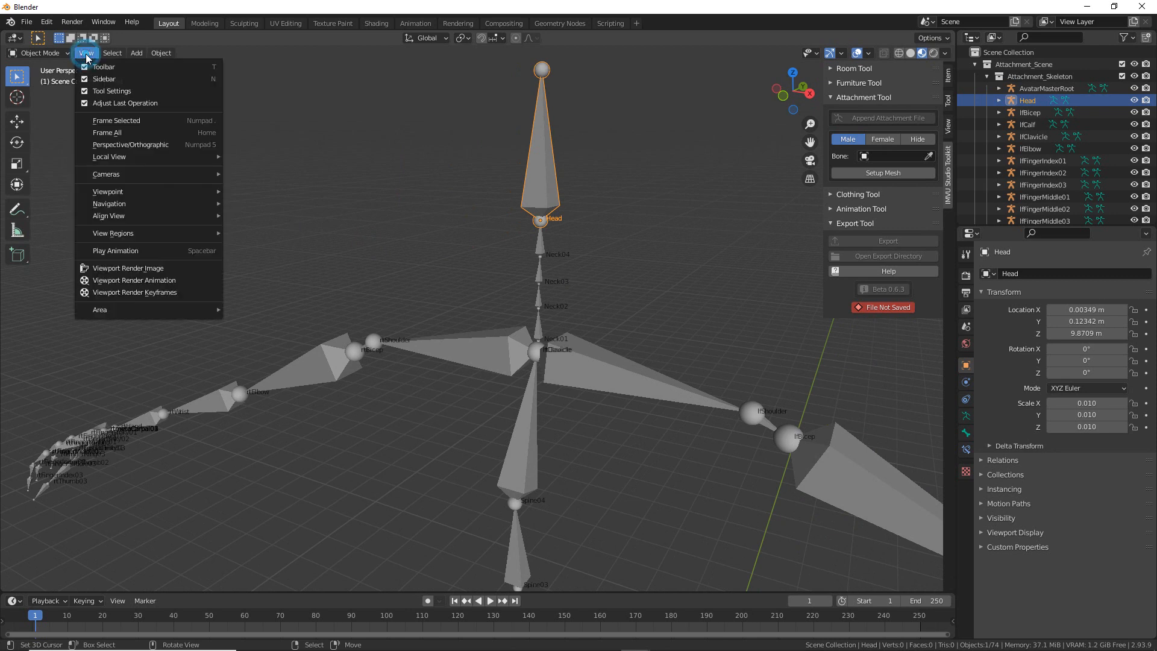
click(111, 54)
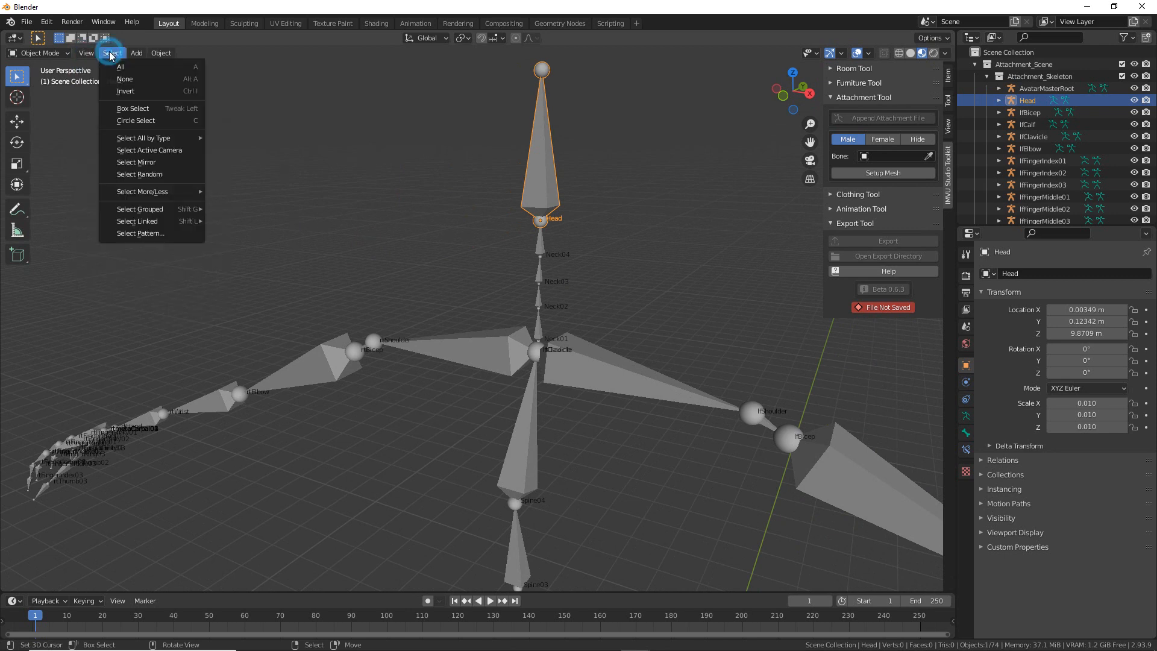
click(86, 53)
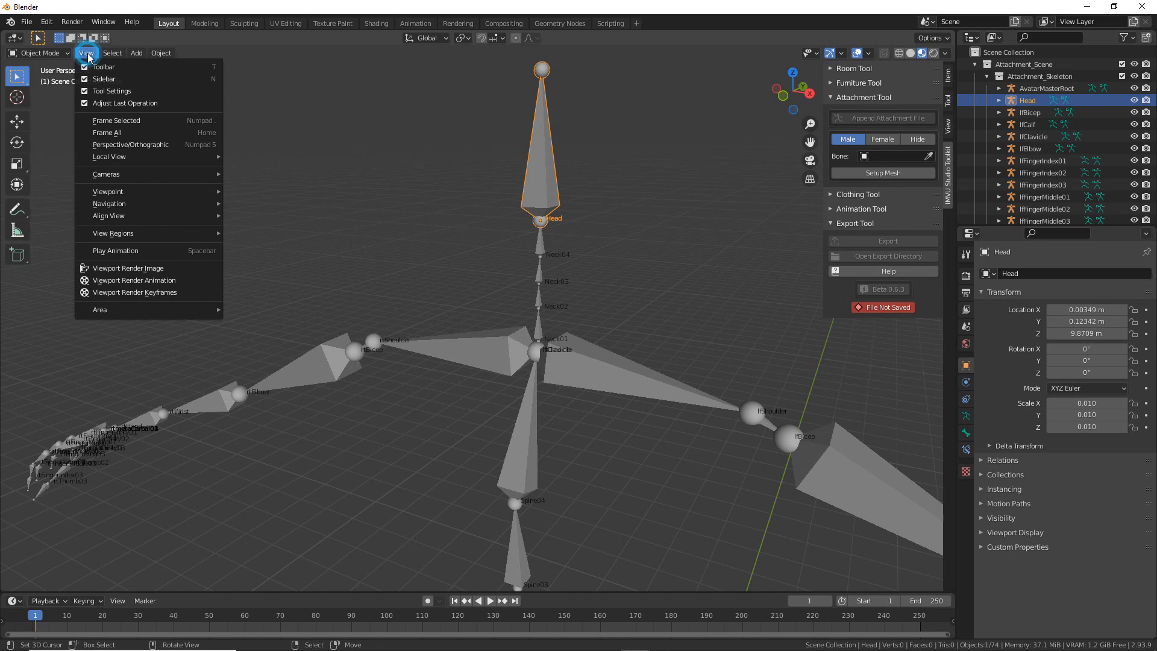
click(90, 125)
scroll(490, 371, down, 4)
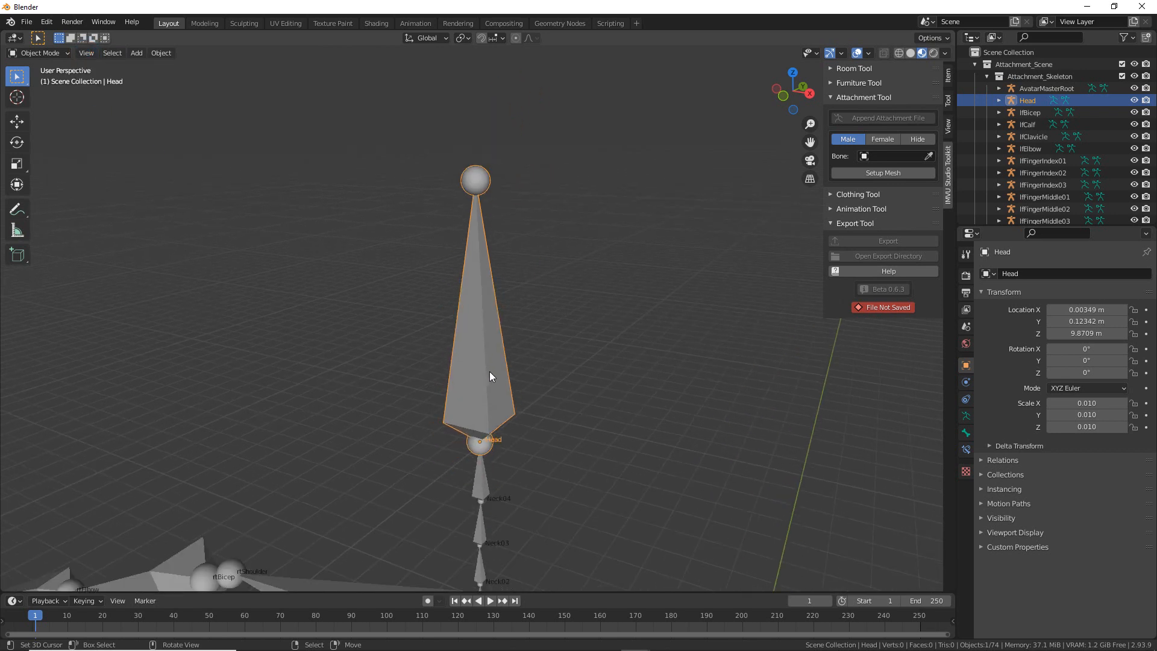
- Add a cube mesh to the attachment scene
middle_drag(480, 355, 487, 331)
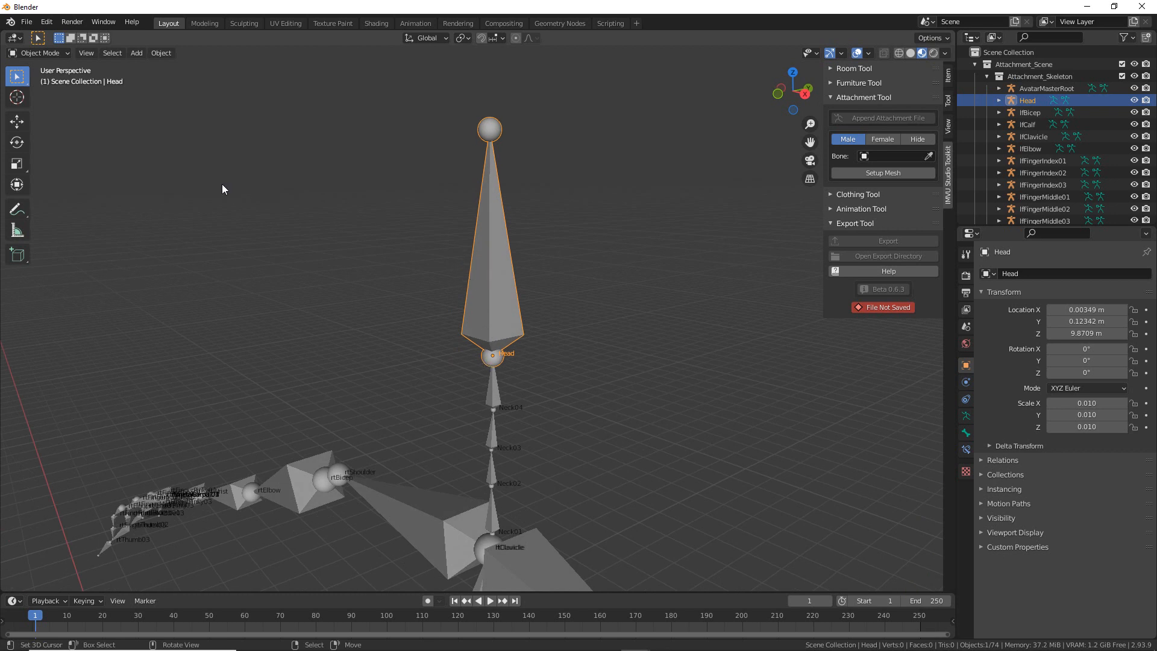
click(136, 53)
mouse_move(148, 68)
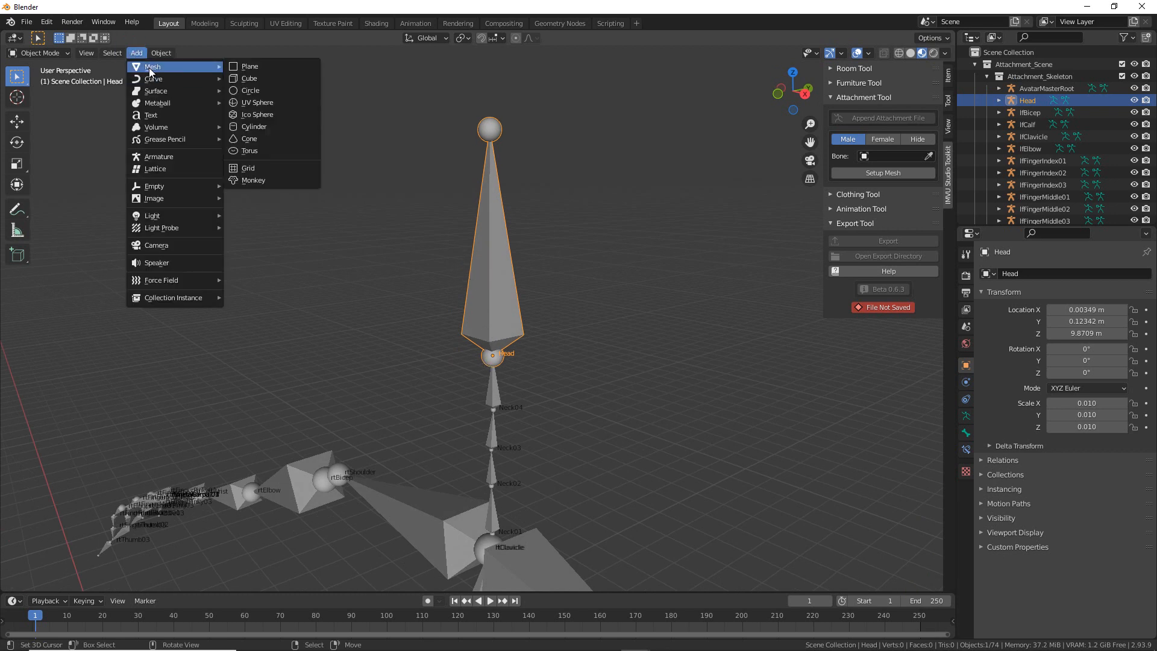
click(252, 78)
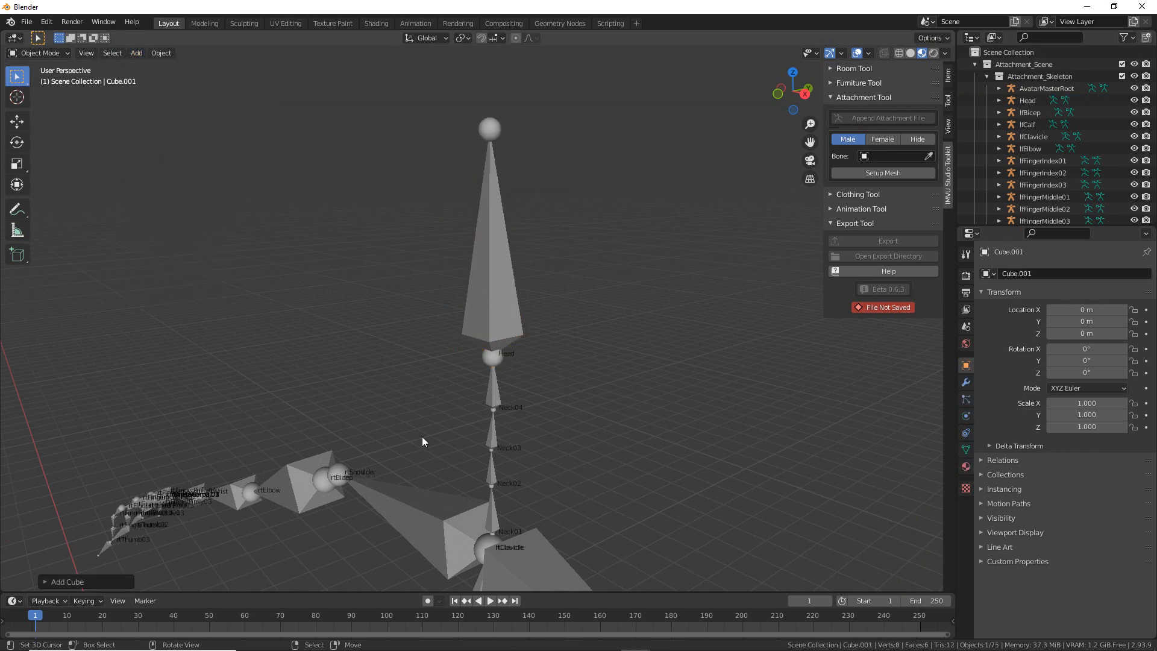
key(shift+s)
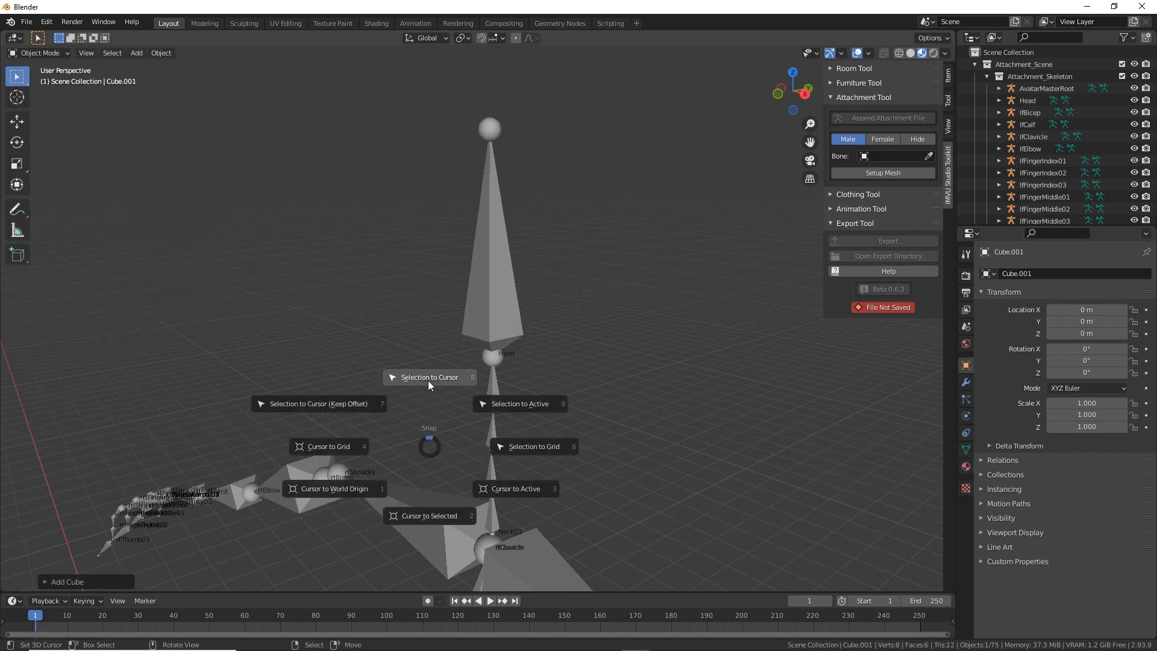
click(420, 517)
click(478, 294)
key(shift+s)
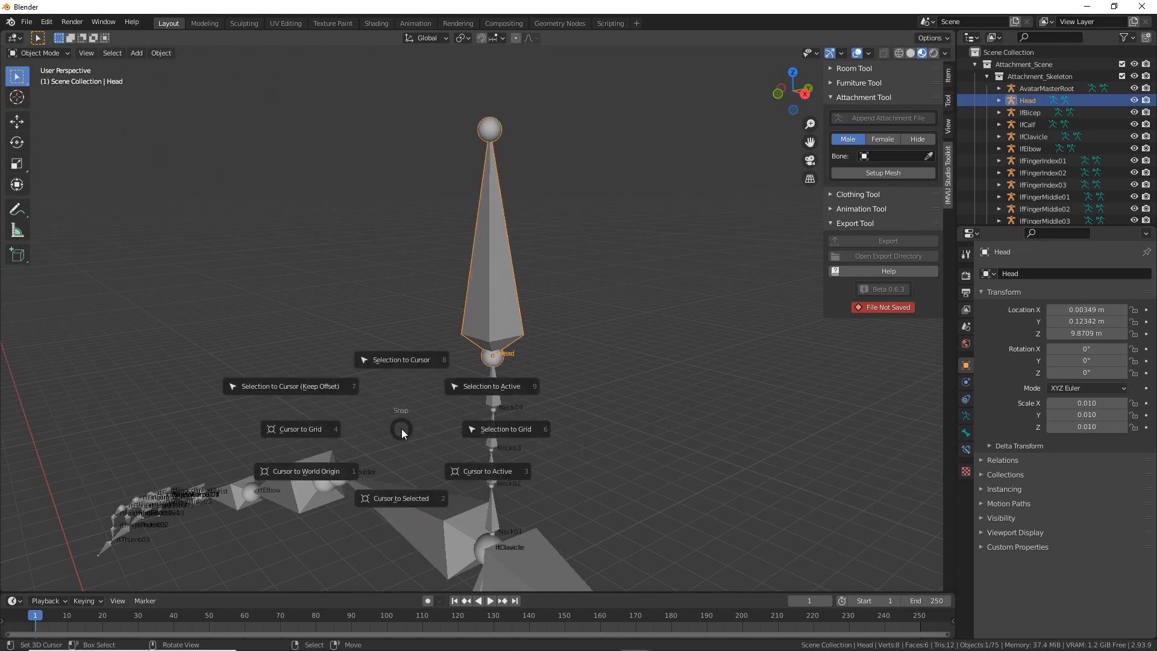
right_click(622, 184)
- Try to bring the cube to the Head armature by snapping the 3D cursor to both selected objects and the cube to the cursor
scroll(621, 378, down, 9)
shift+middle_drag(577, 381, 524, 211)
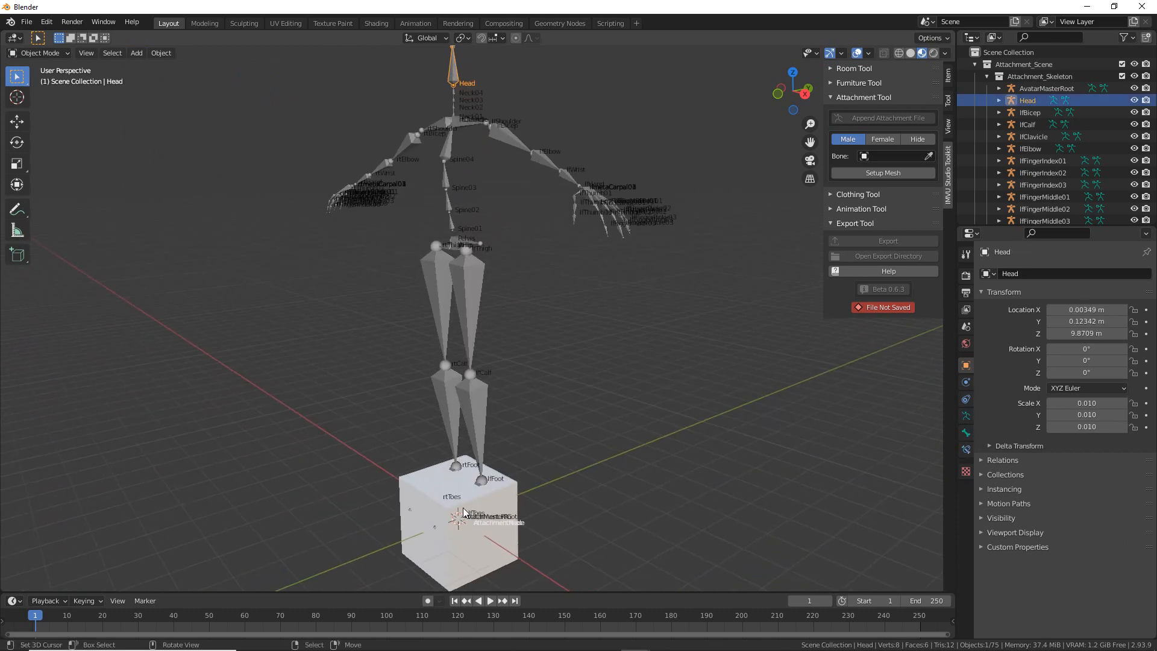
click(435, 512)
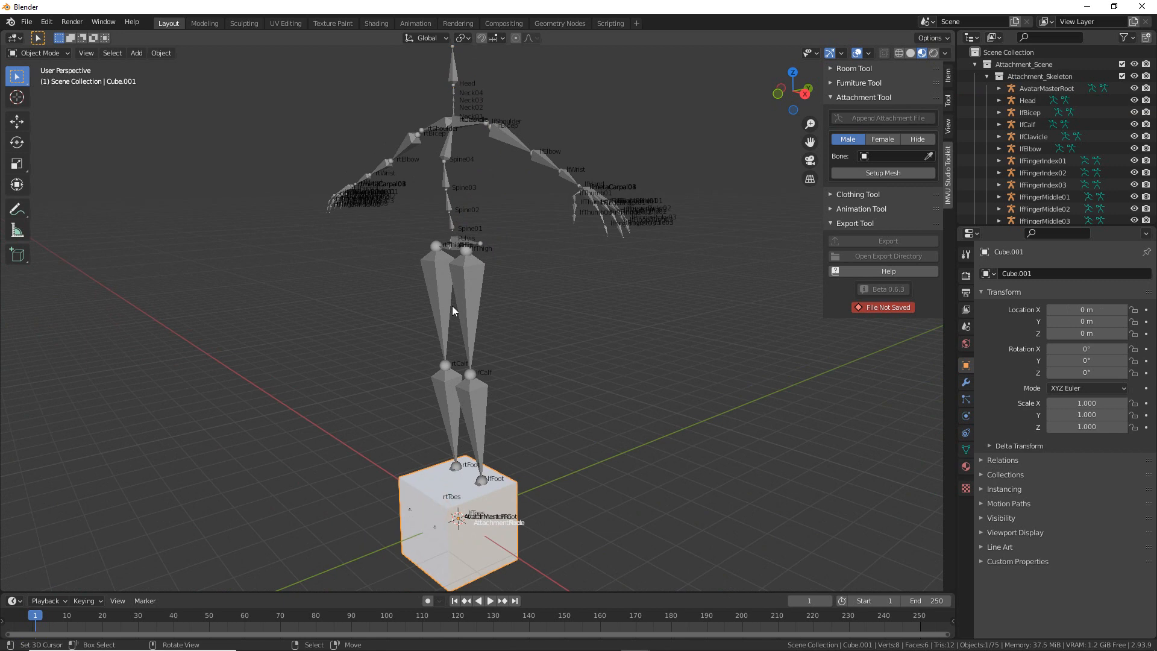
key(shift+s)
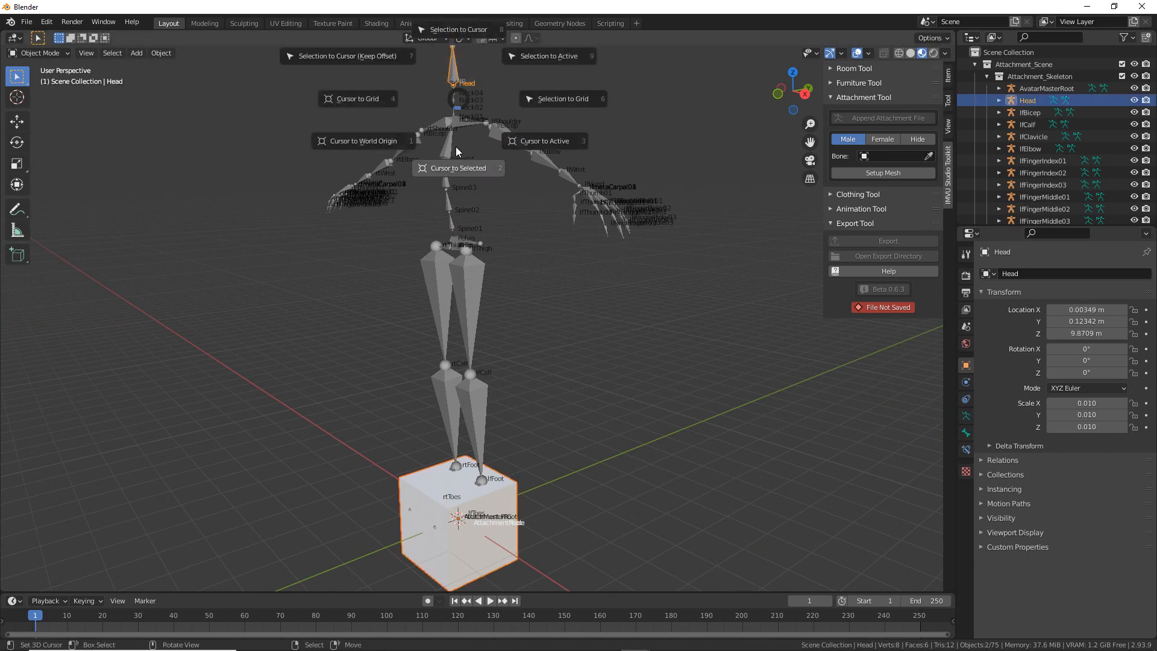
click(485, 188)
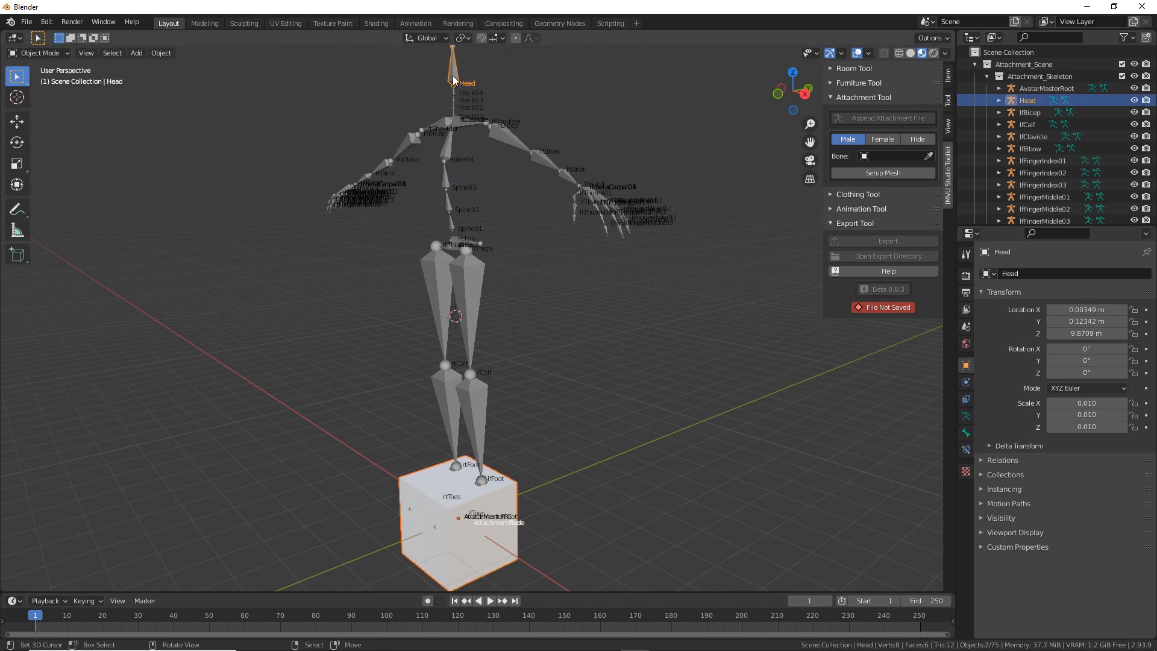
right_click(451, 73)
key(shift+s)
click(444, 169)
right_click(429, 485)
key(shift+s)
click(425, 425)
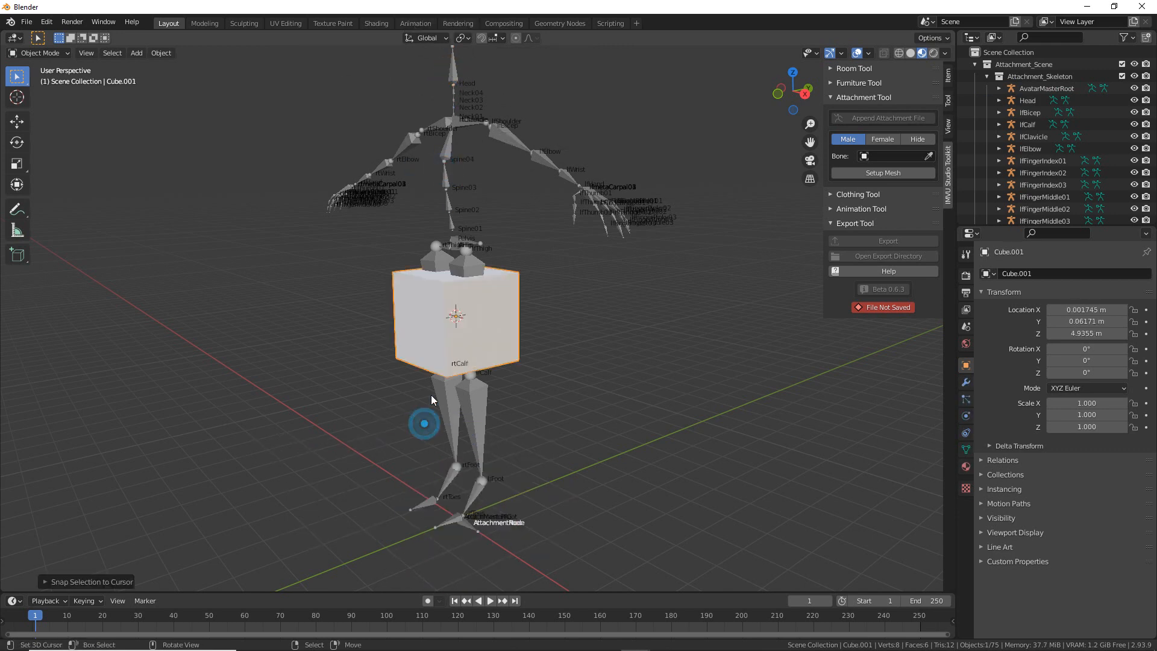
- Snap the 3D cursor to the Head armature alone and snap the cube to the cursor
shift+middle_drag(458, 305, 458, 361)
right_click(452, 124)
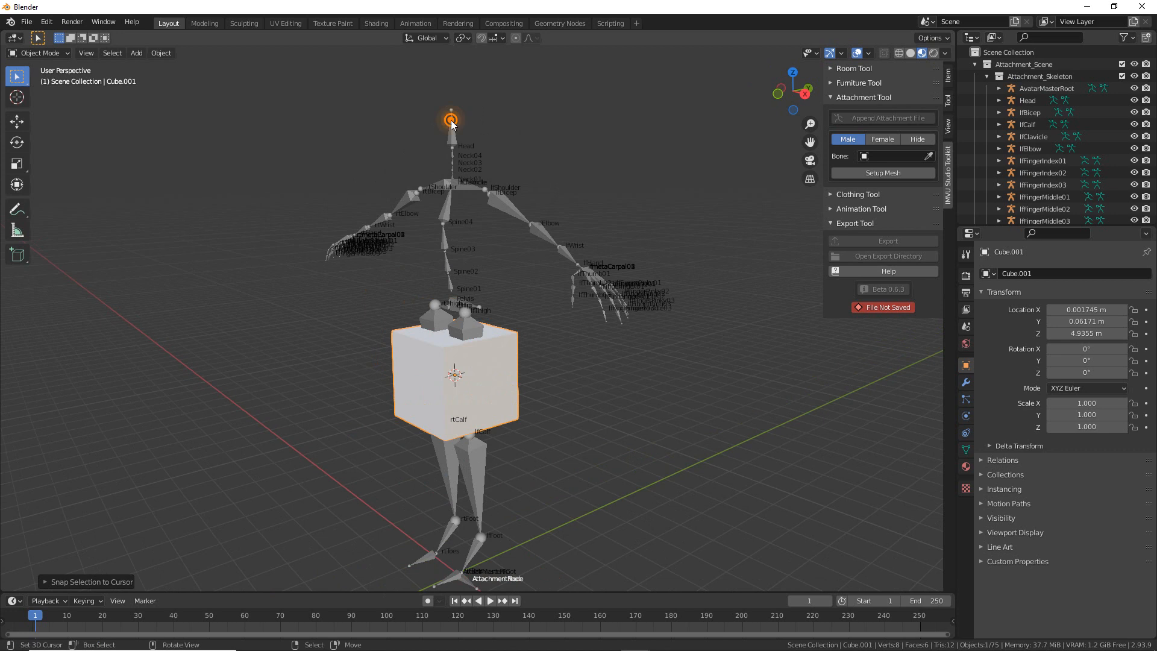
key(shift+s)
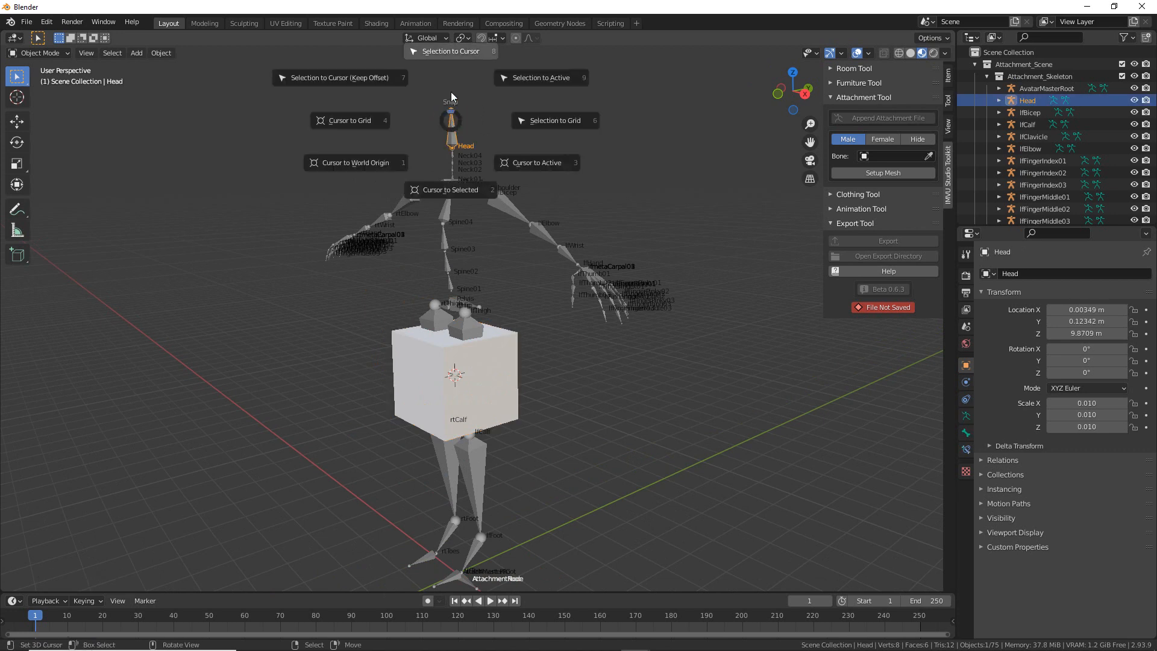
click(451, 191)
right_click(500, 371)
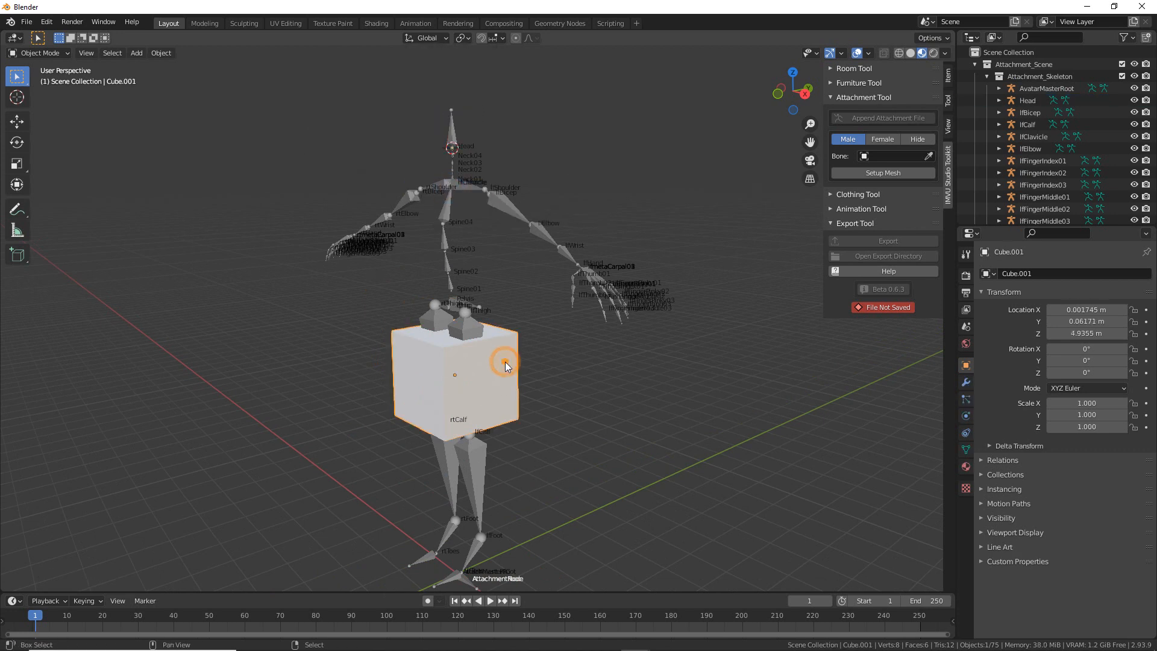
key(shift+s)
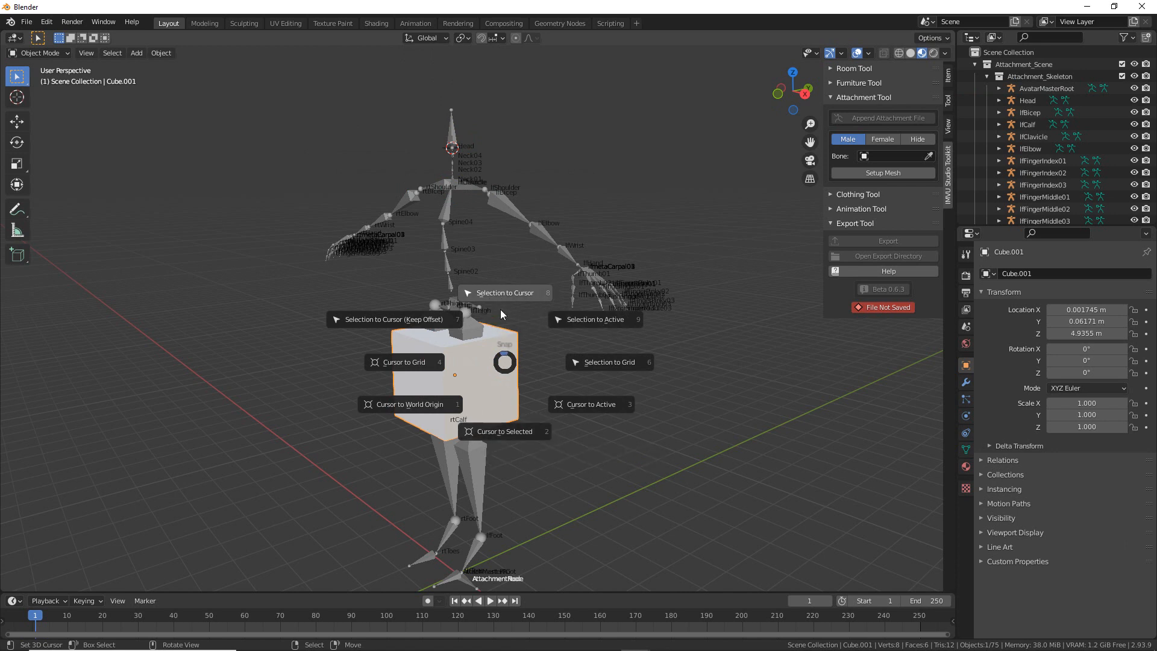
click(500, 294)
- Scale the cube down uniformly to about 0.324
scroll(469, 317, up, 6)
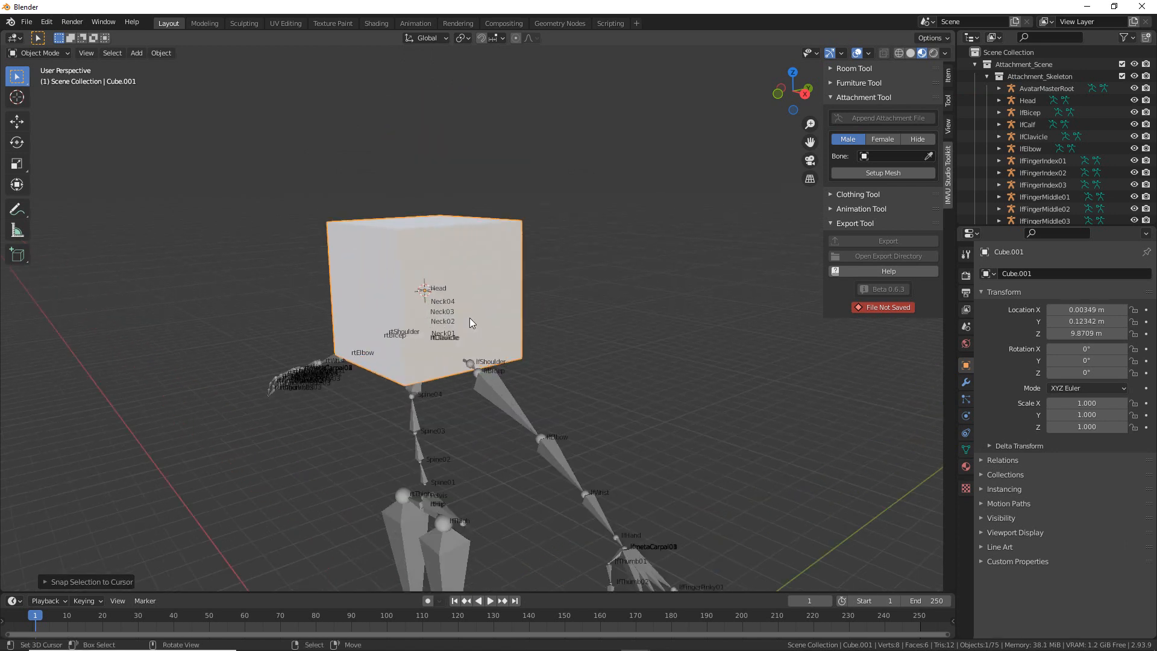
scroll(484, 334, up, 2)
click(471, 276)
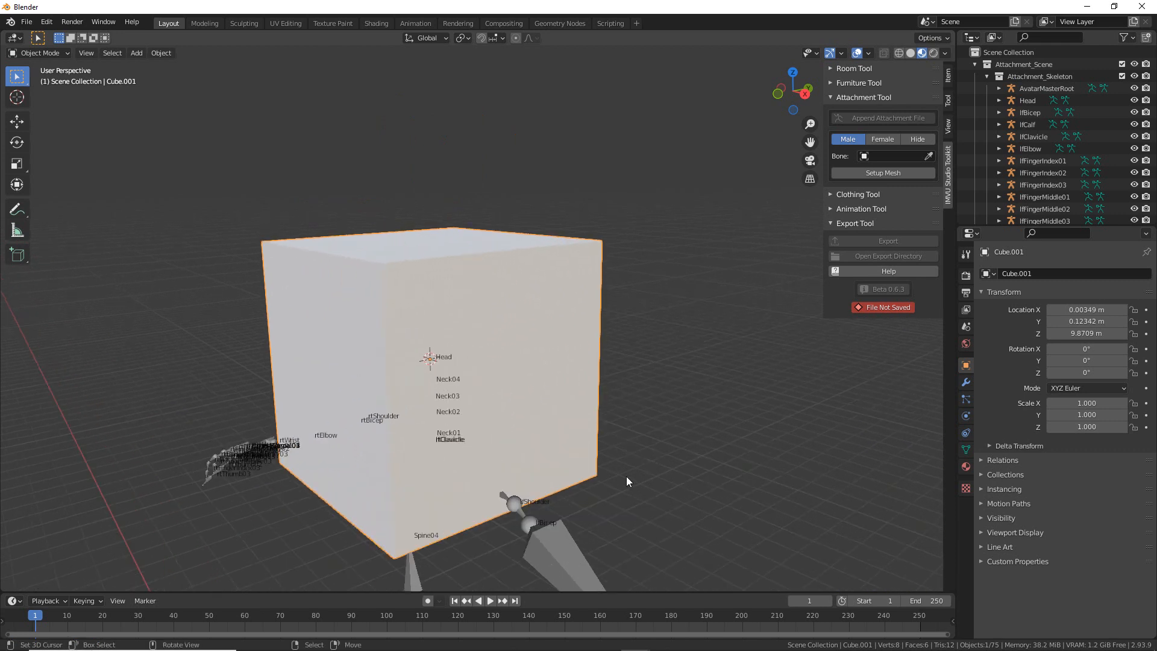
key(s)
click(519, 413)
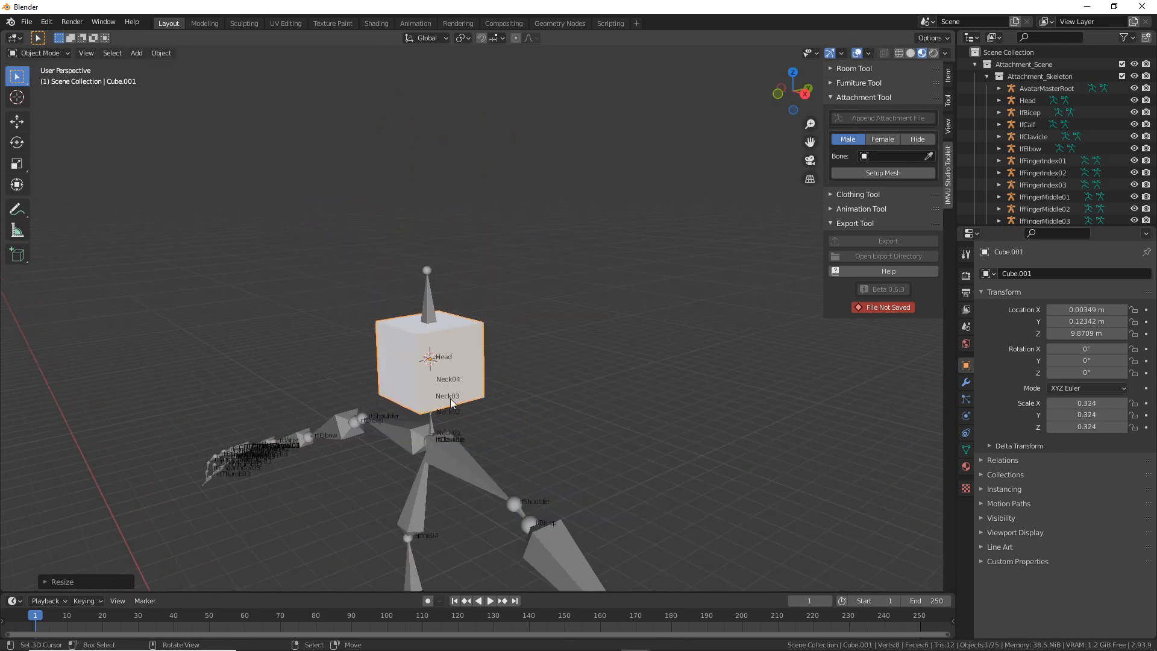
- Move the cube up and behind the Head bone, to about Y 0.701 m and Z 10.68 m
middle_drag(433, 386, 448, 401)
click(16, 121)
drag(453, 328, 517, 232)
scroll(536, 410, up, 3)
shift+middle_drag(494, 302, 529, 338)
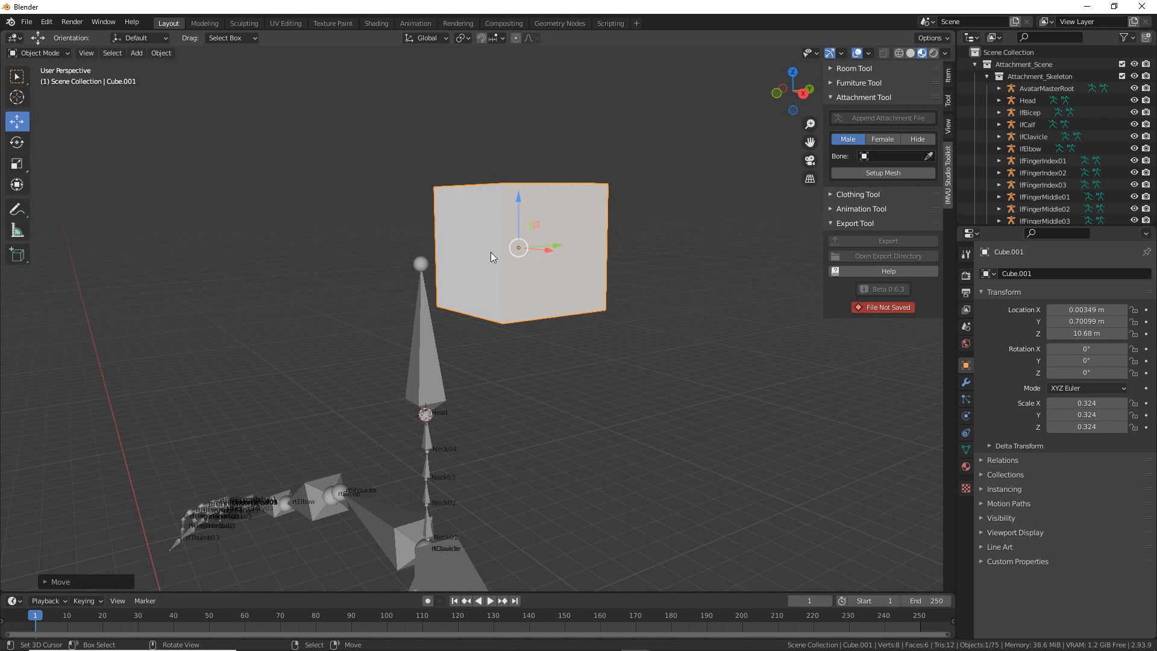
middle_drag(508, 284, 523, 287)
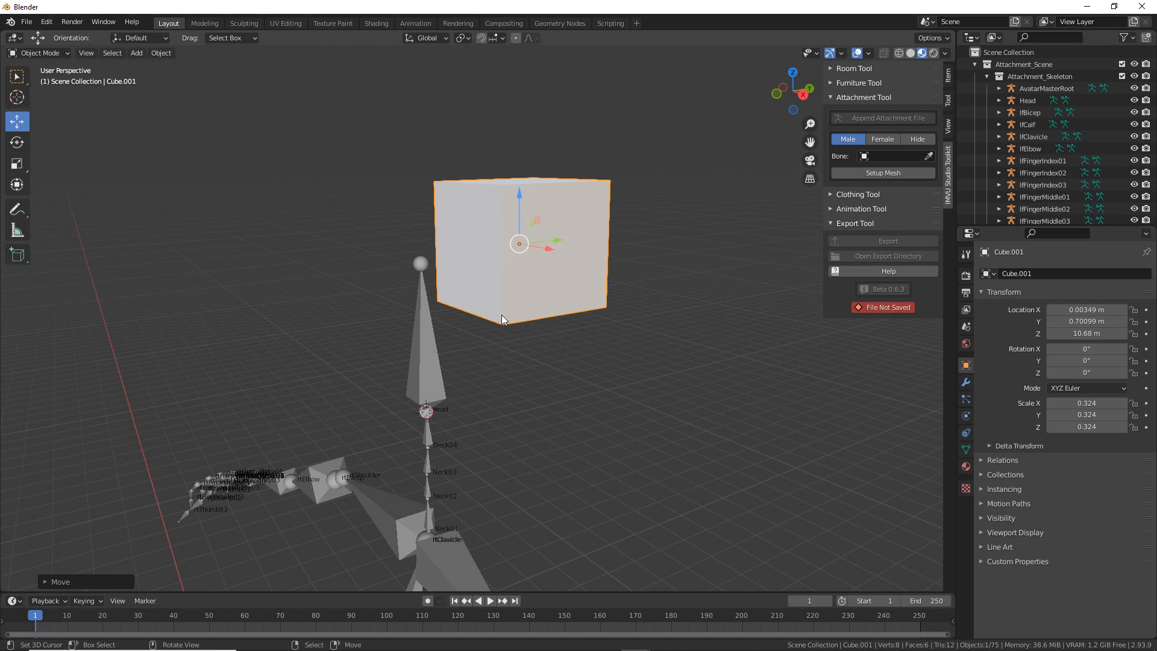
middle_drag(501, 315, 529, 335)
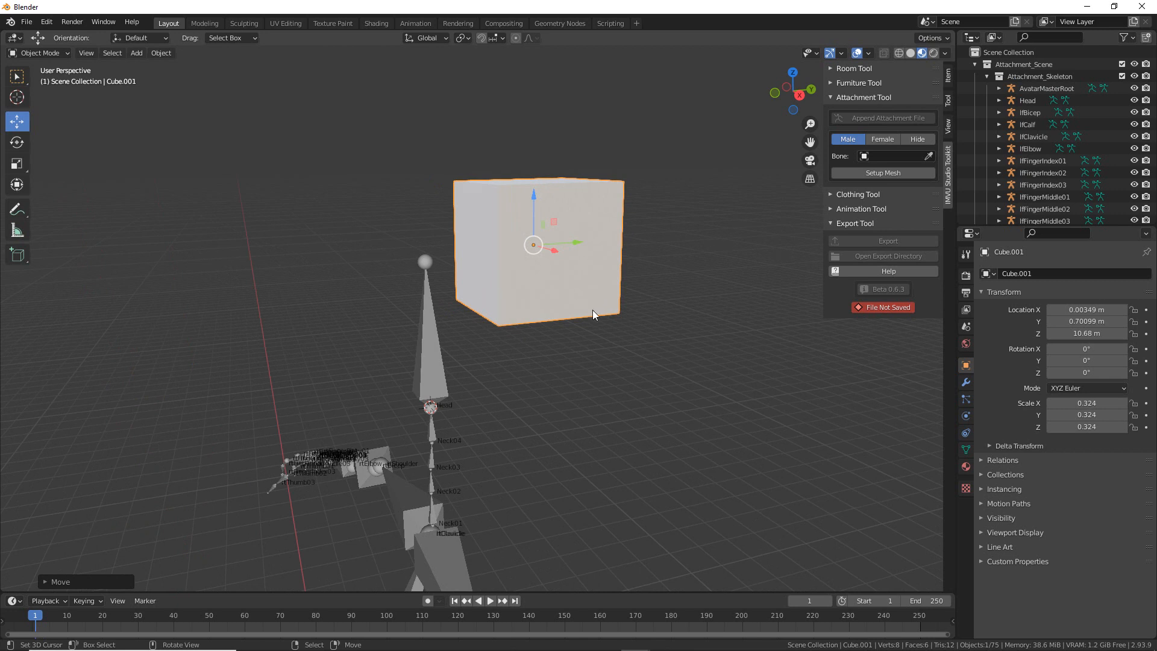
- Try hiding the skeleton and Attachment_Scene collections so only the cube remains, and undo the changes
key(shift+h)
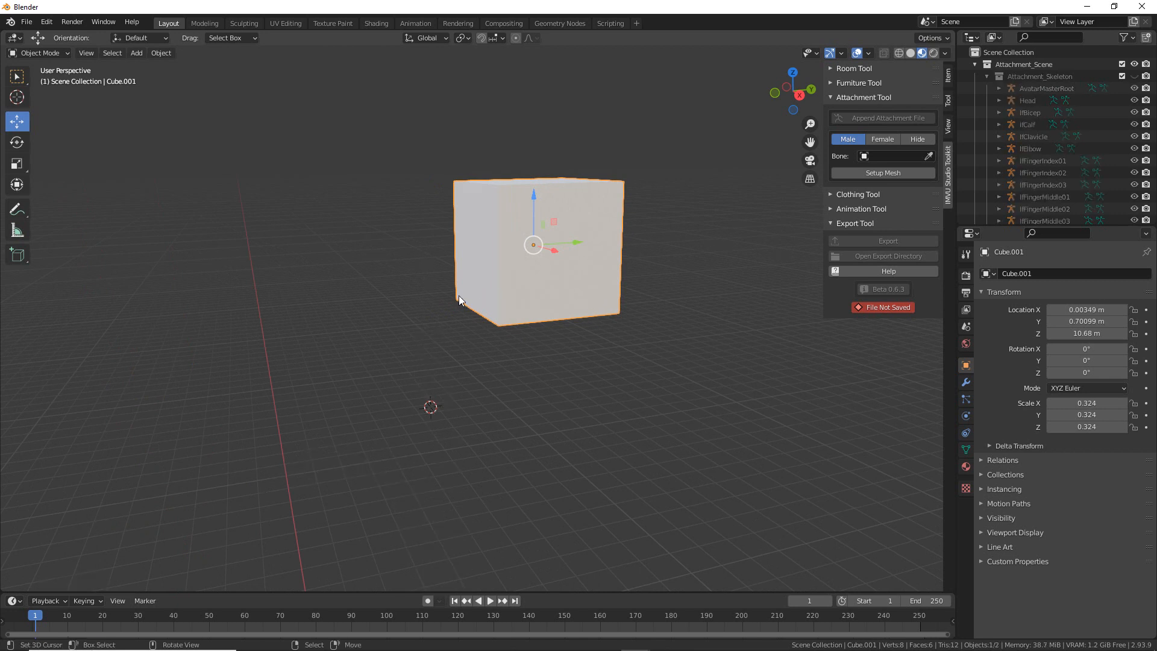
key(ctrl+z)
click(1133, 90)
click(1134, 75)
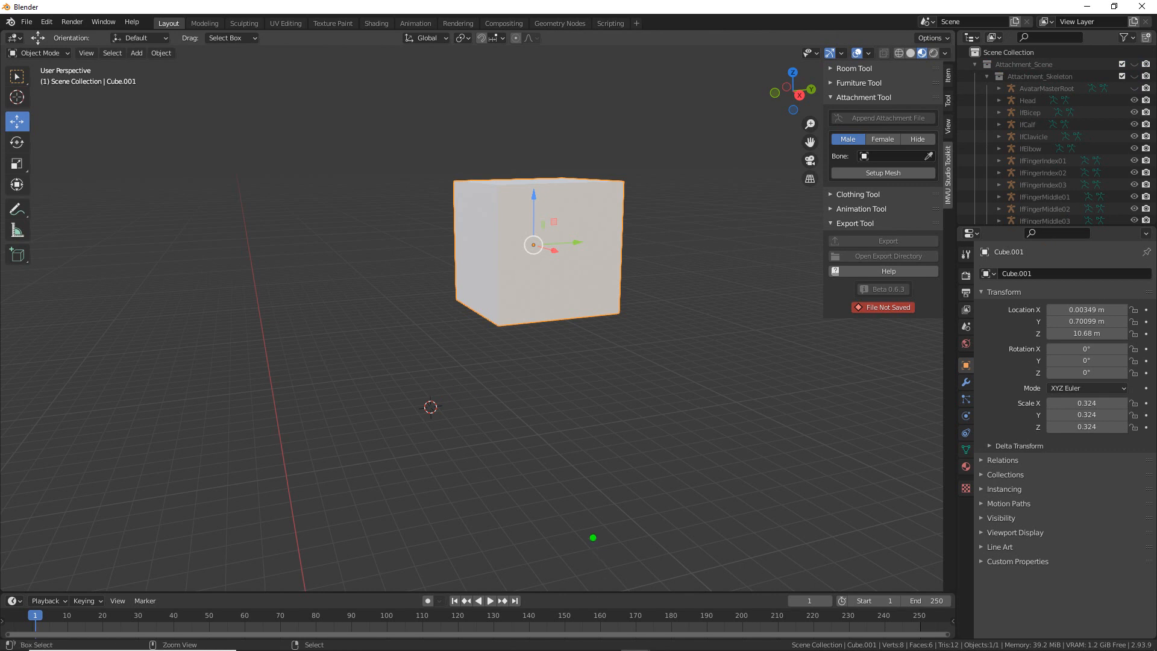
click(599, 552)
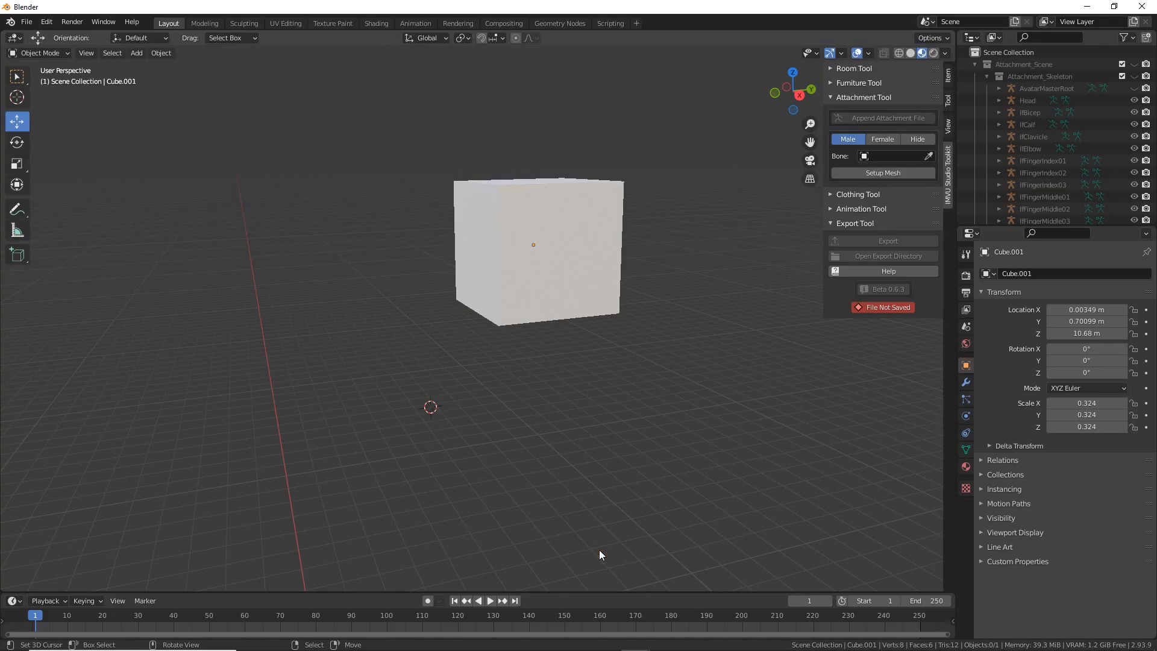
key(ctrl+z)
- Isolate the cube by switching which collections are visible, and show the Attachment_Scene collection with its skeleton again
middle_drag(511, 519, 488, 310)
click(522, 288)
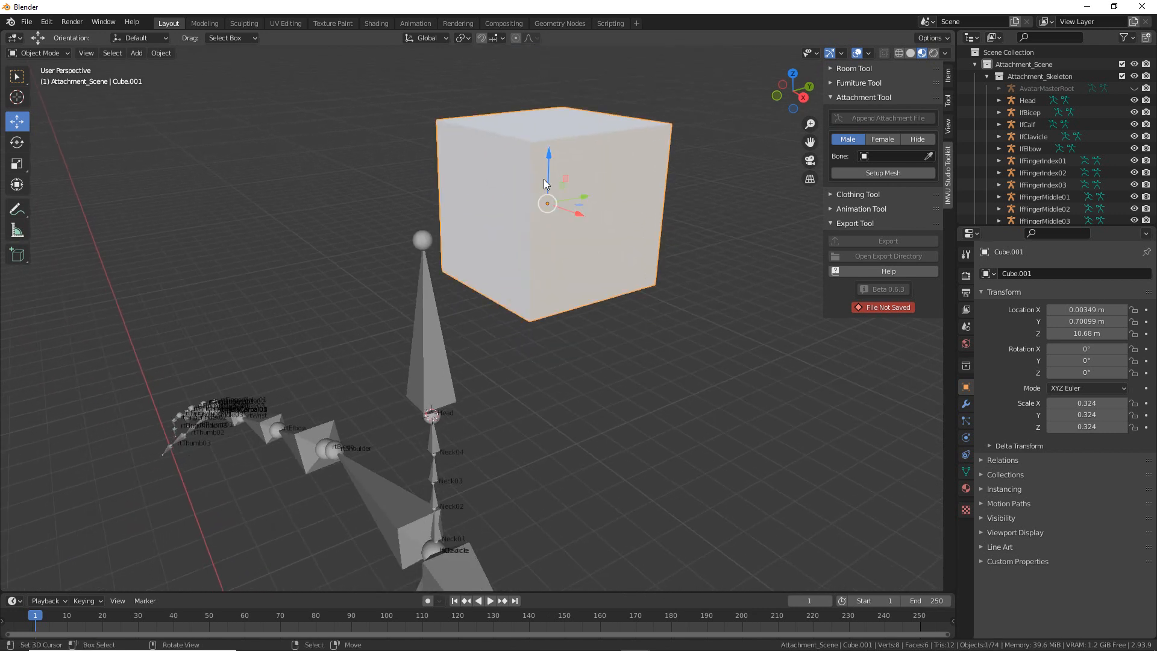
key(3)
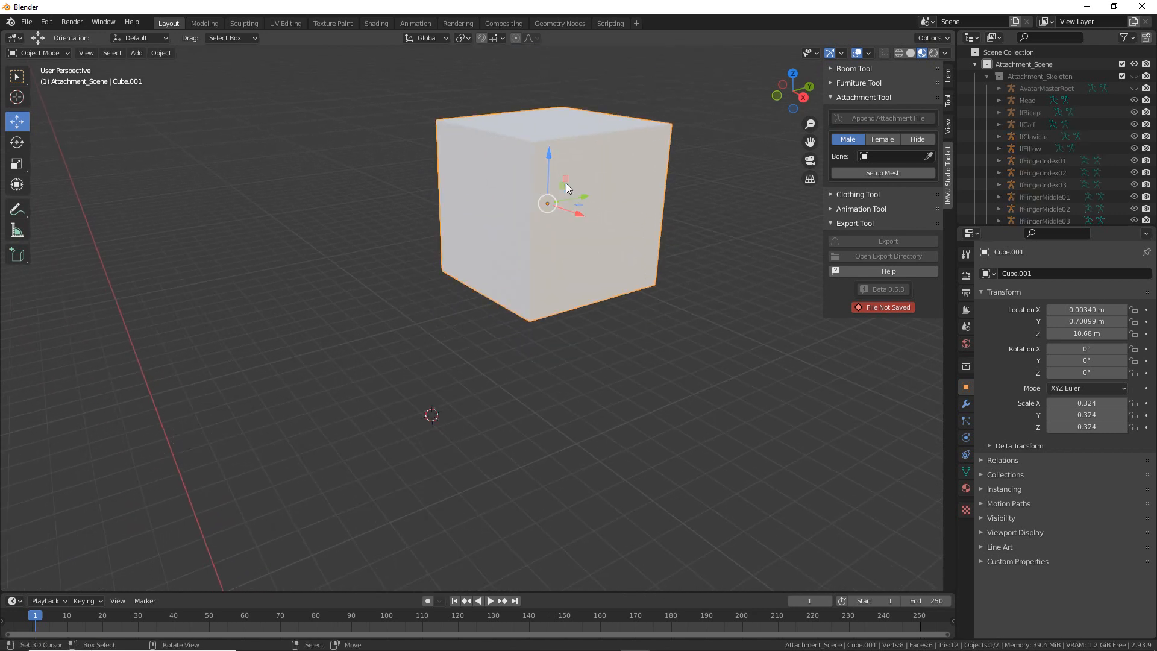
key(shift+1)
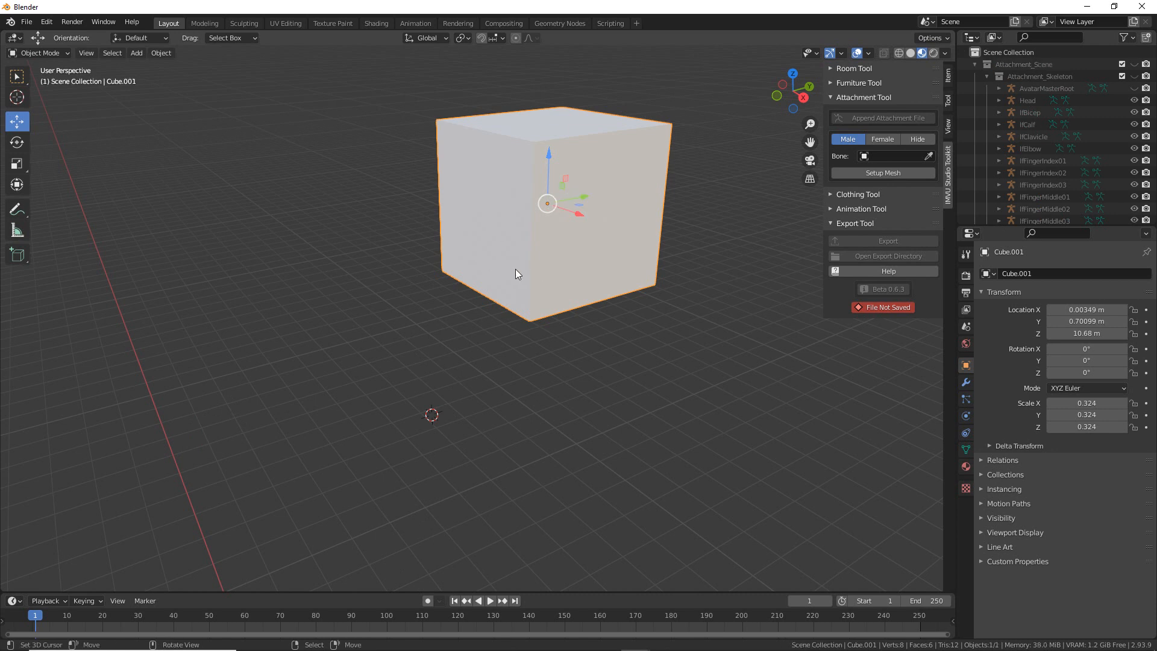
key(1)
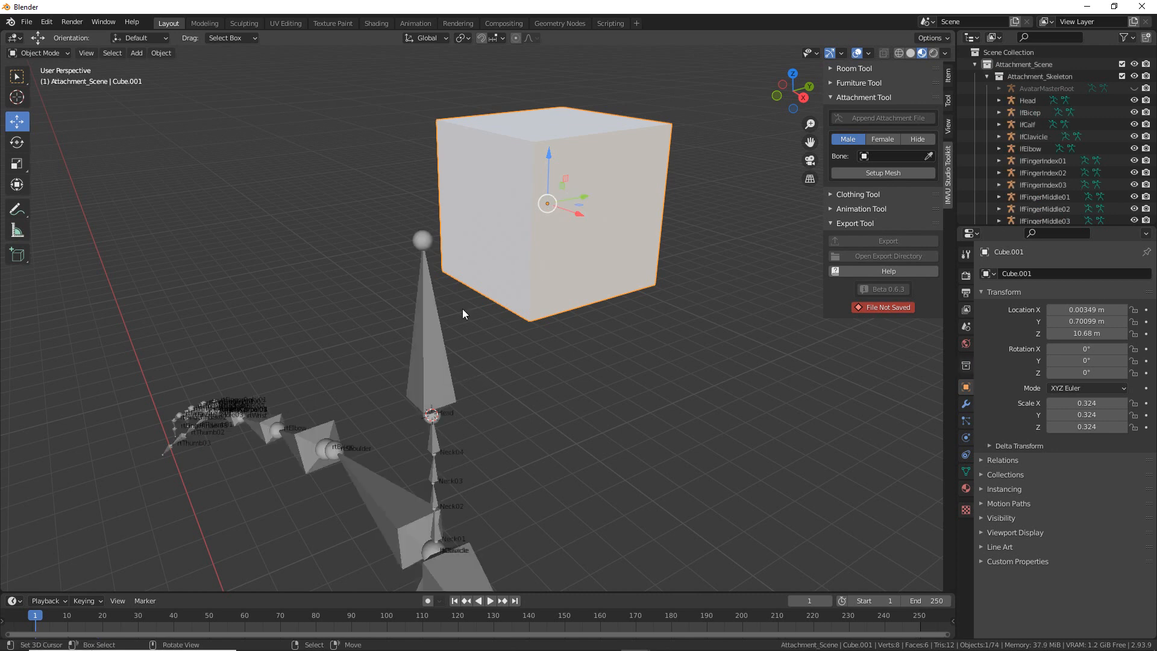
mouse_move(501, 201)
mouse_down()
mouse_move(529, 267)
mouse_move(552, 224)
mouse_up()
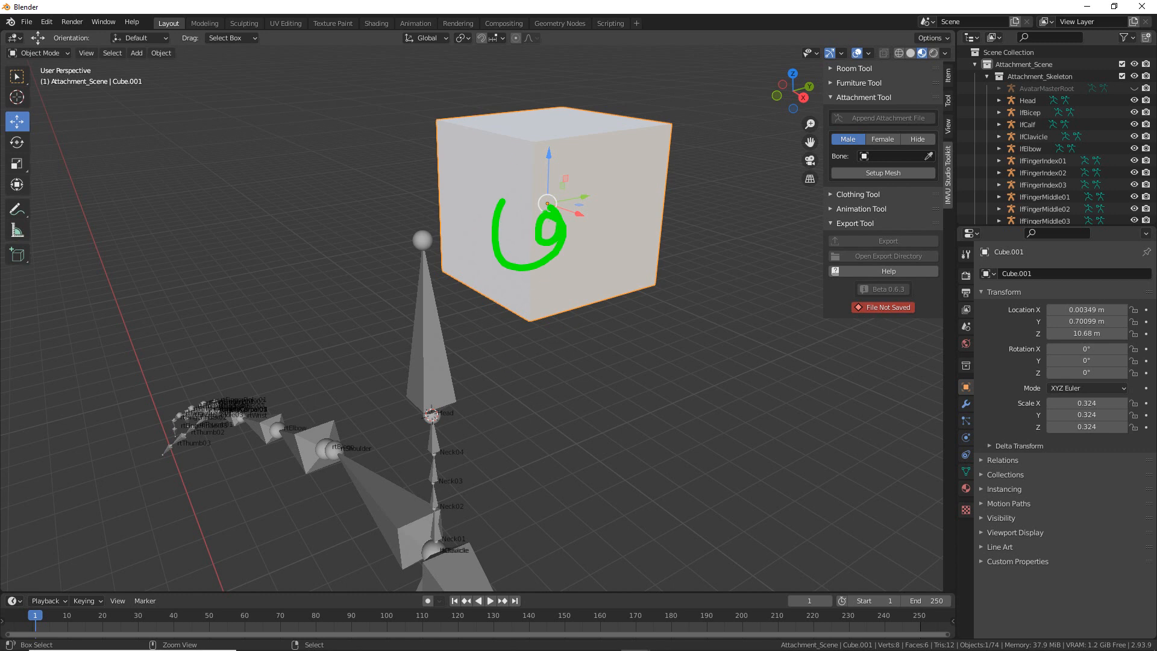
drag(509, 153, 551, 280)
mouse_move(475, 143)
mouse_down()
mouse_move(462, 144)
mouse_move(505, 187)
mouse_move(538, 294)
mouse_up()
click(545, 305)
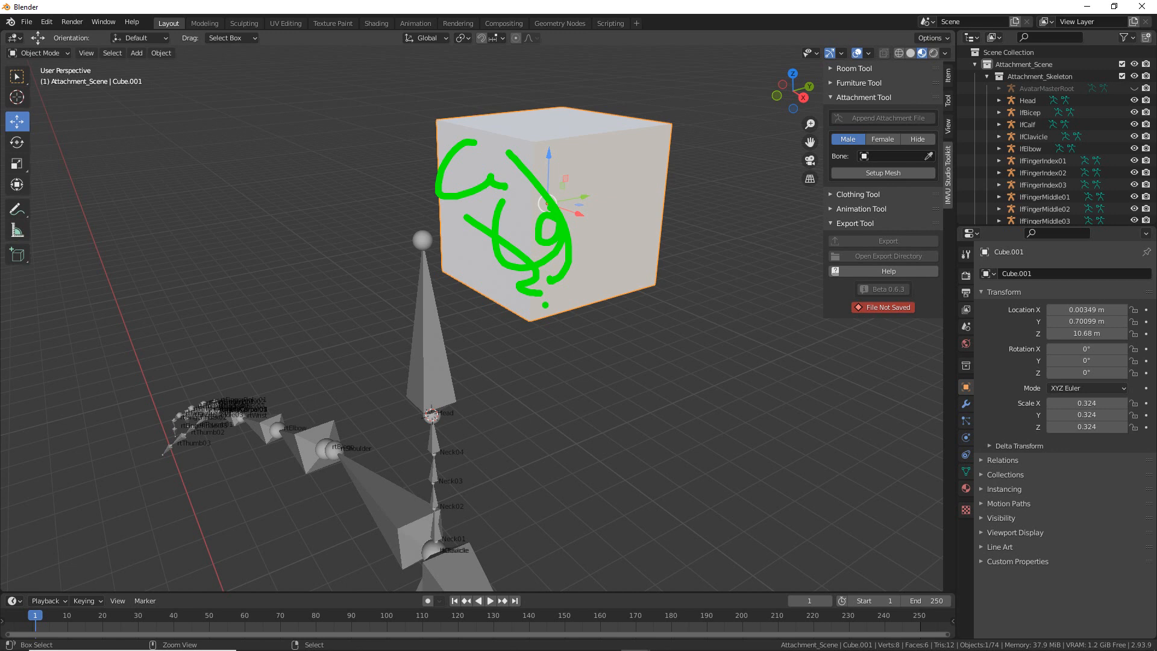
key(Escape)
- Assign the Head armature as the Attachment Tool's bone by sampling it in the viewport
middle_drag(537, 308, 562, 305)
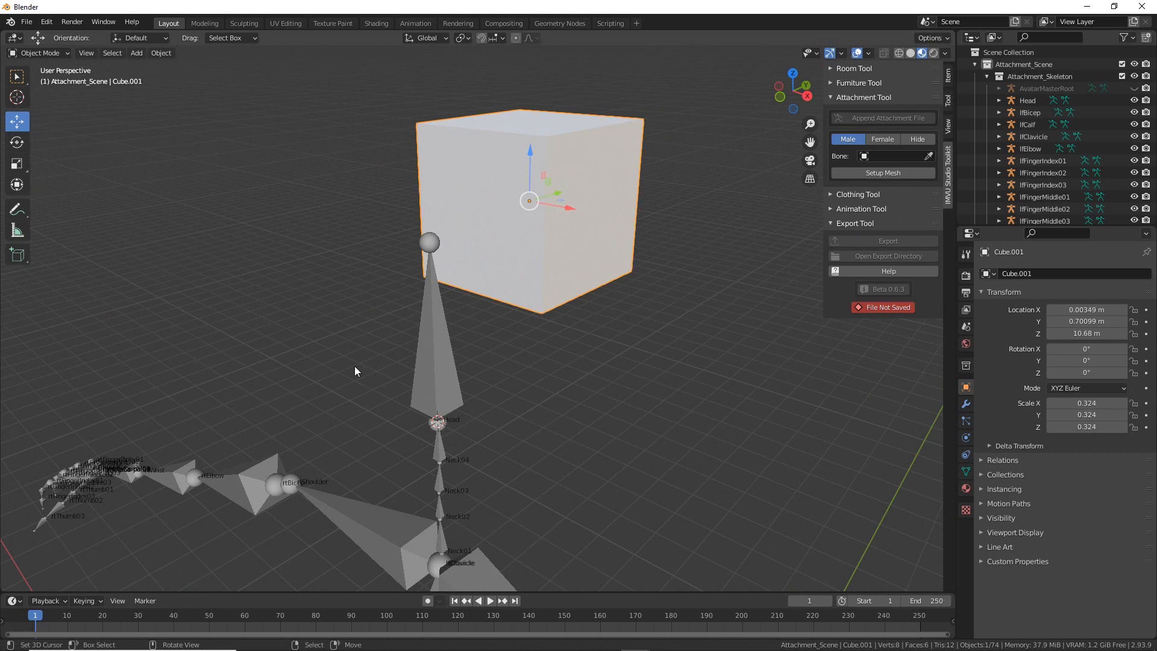
click(443, 374)
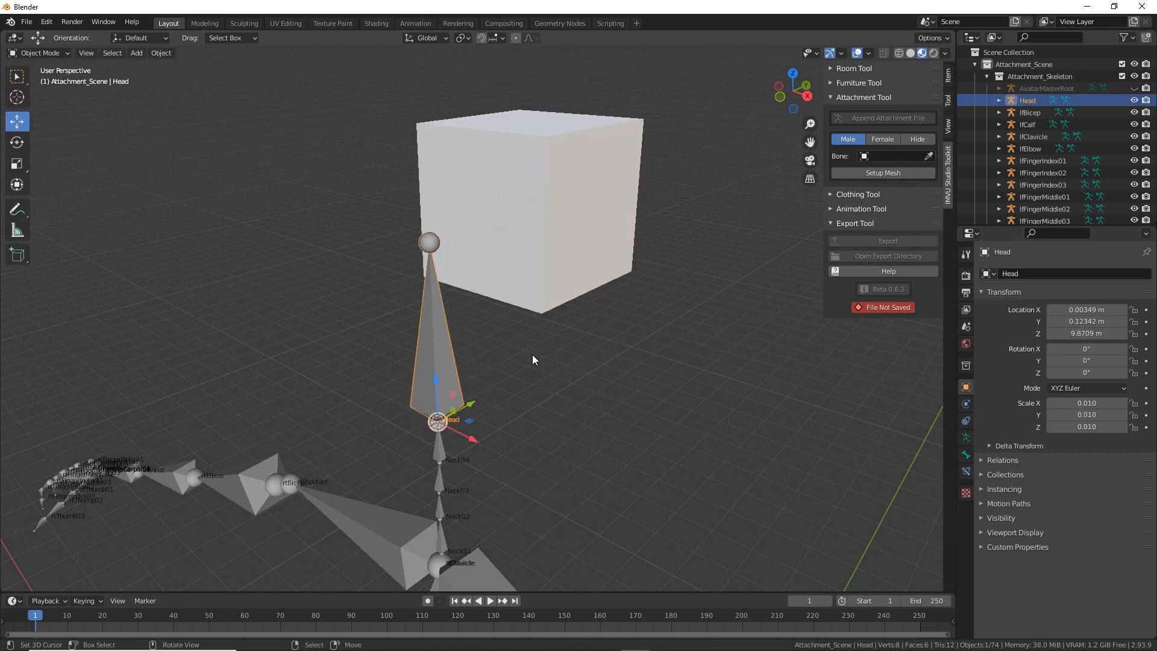
click(928, 156)
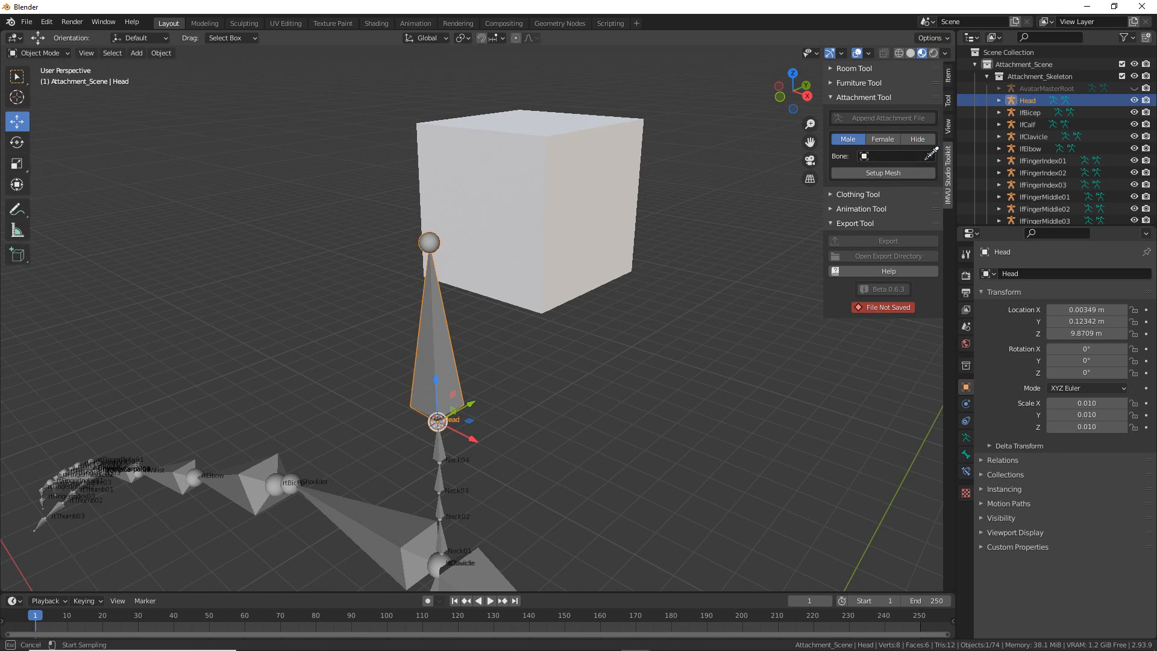
mouse_move(927, 142)
mouse_down()
mouse_move(903, 128)
mouse_move(891, 139)
mouse_up()
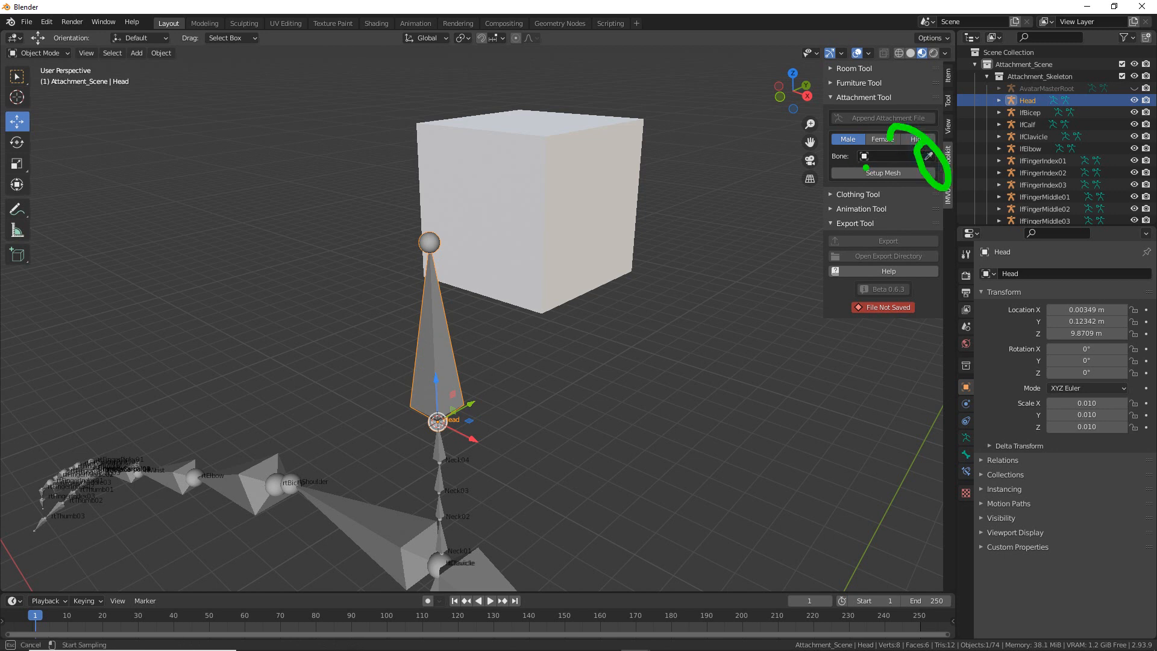
key(Escape)
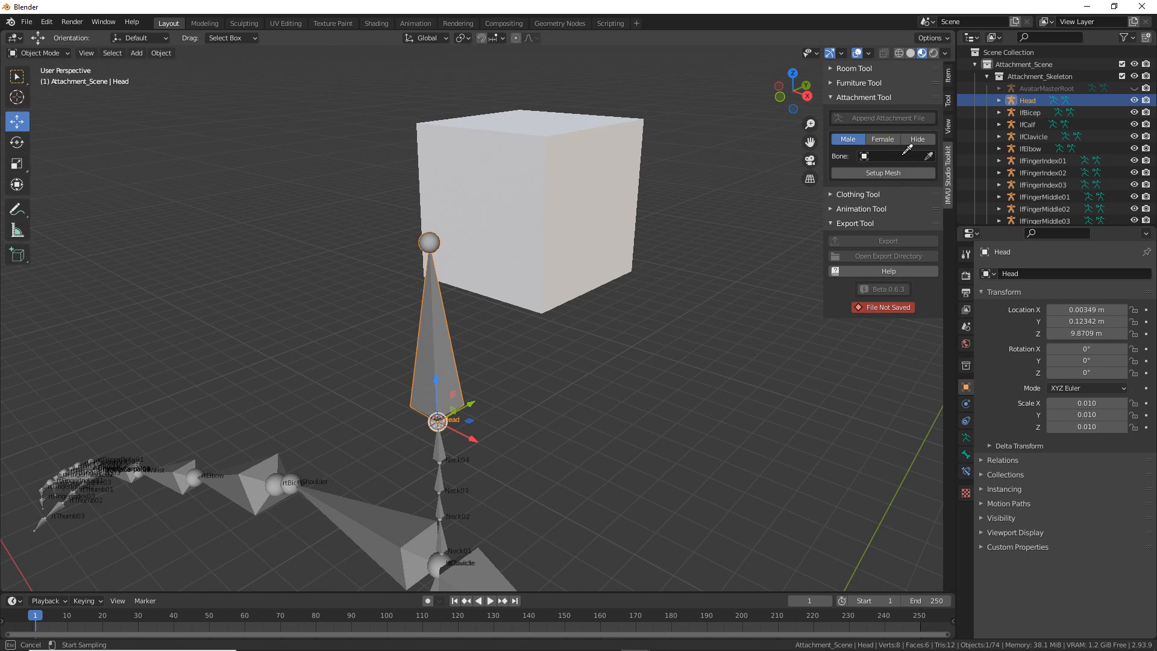
mouse_move(436, 336)
mouse_down()
mouse_move(425, 353)
mouse_move(434, 344)
mouse_up()
key(Escape)
click(443, 351)
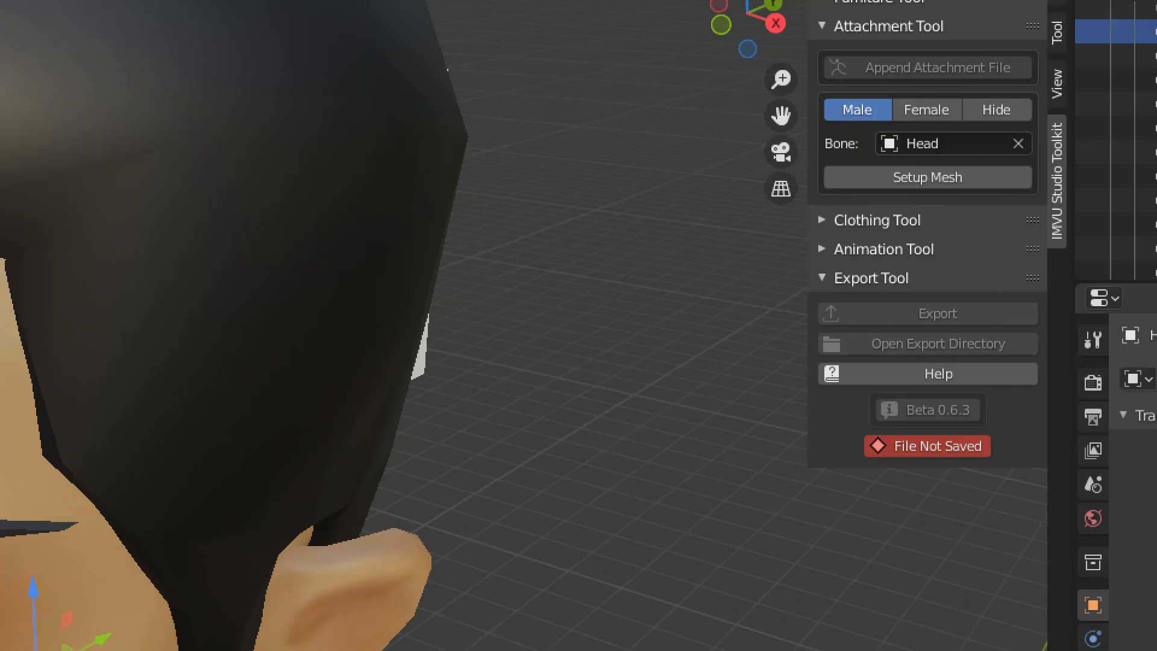
- Hide the male avatar in the Attachment Tool so only the skeleton and the cube remain in view
click(840, 170)
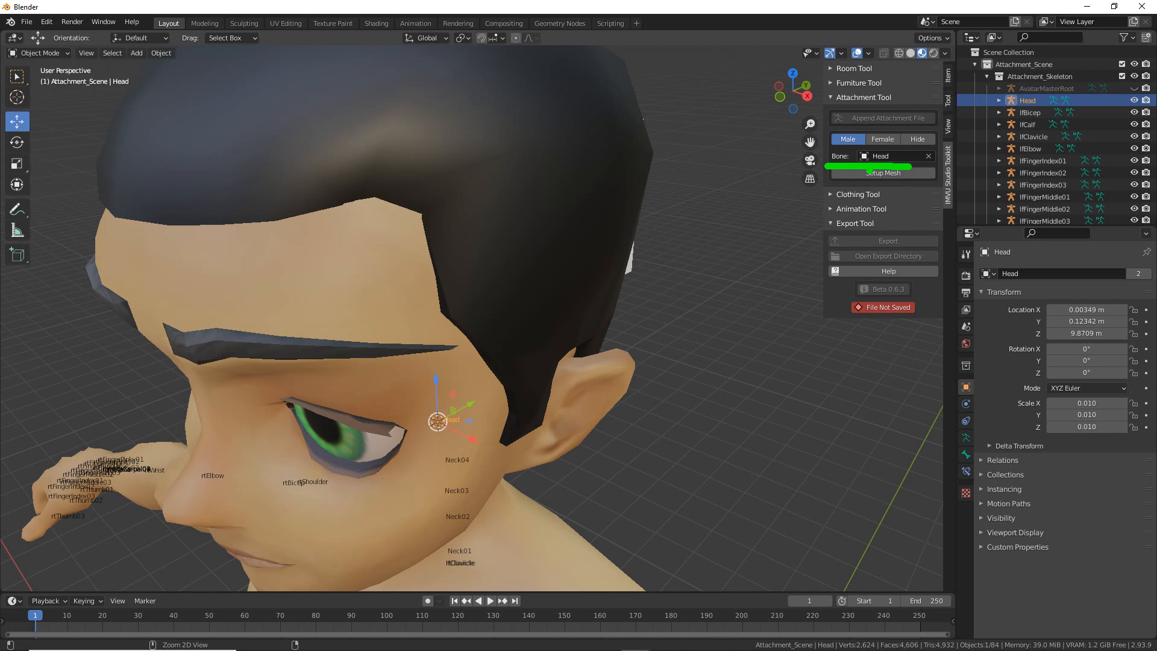
drag(531, 169, 476, 373)
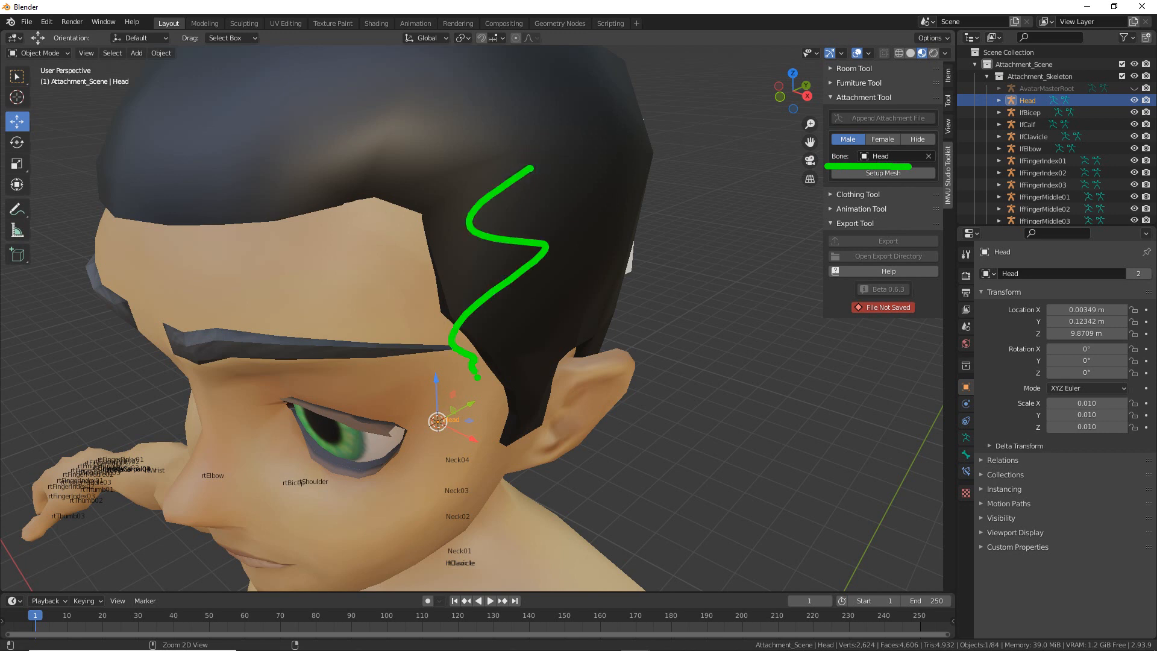
click(917, 139)
middle_drag(496, 398, 475, 400)
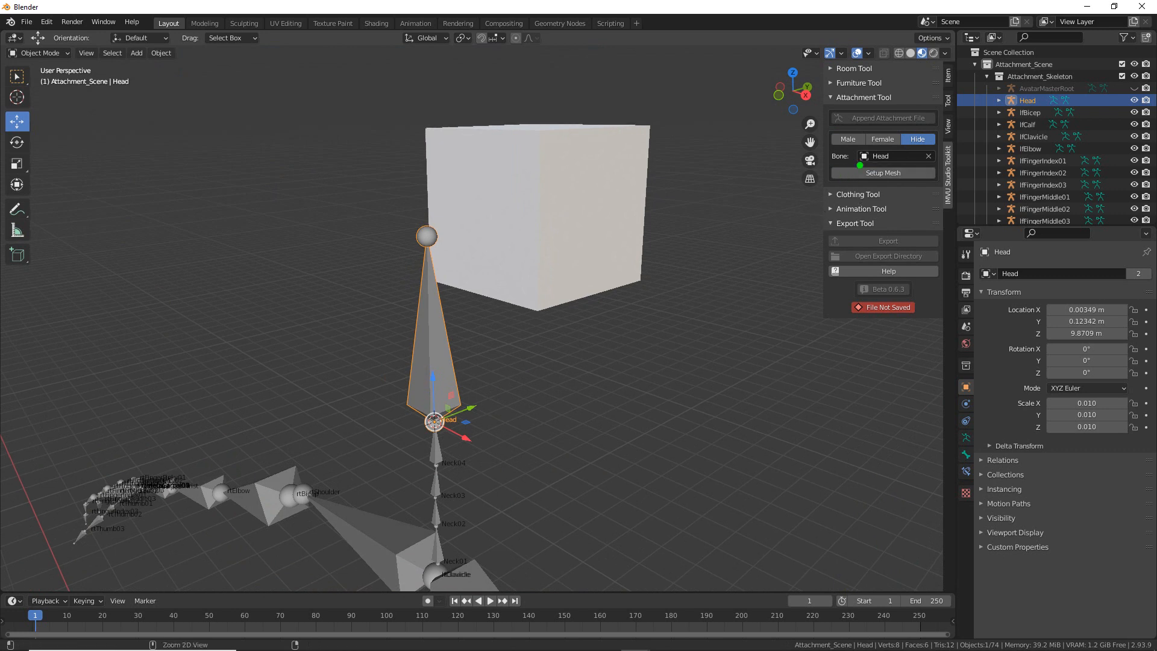
drag(834, 167, 897, 168)
key(Escape)
- Select the cube and run Setup Mesh to generate its attachment rig on the Head bone
click(595, 163)
middle_drag(596, 224, 582, 255)
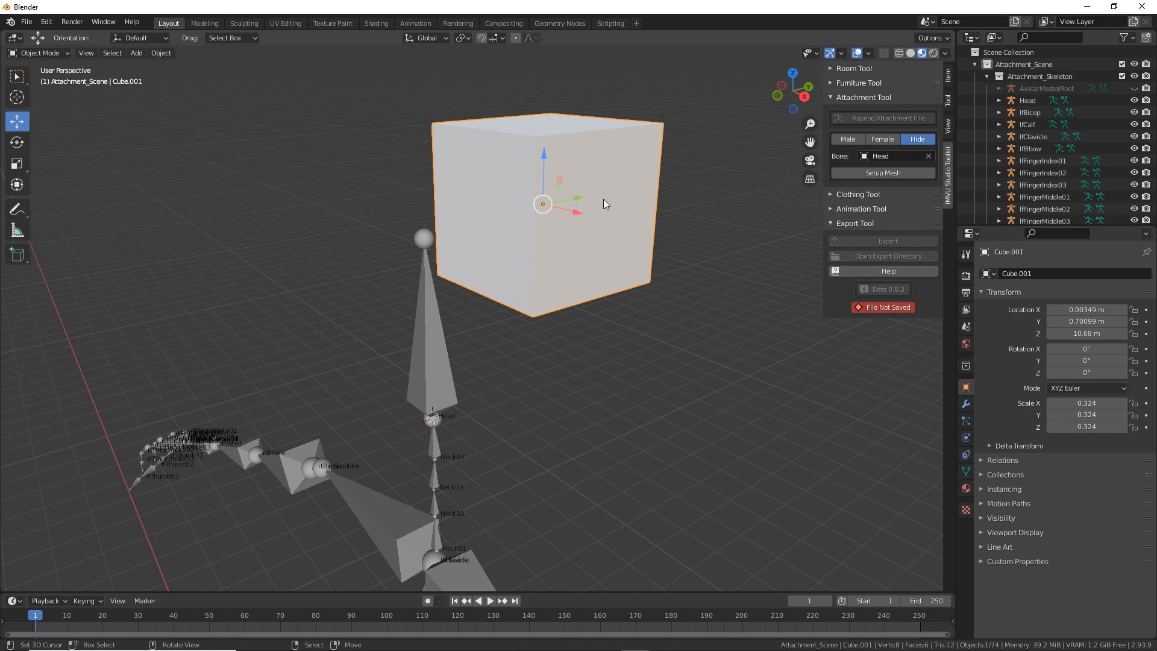
drag(861, 187, 908, 187)
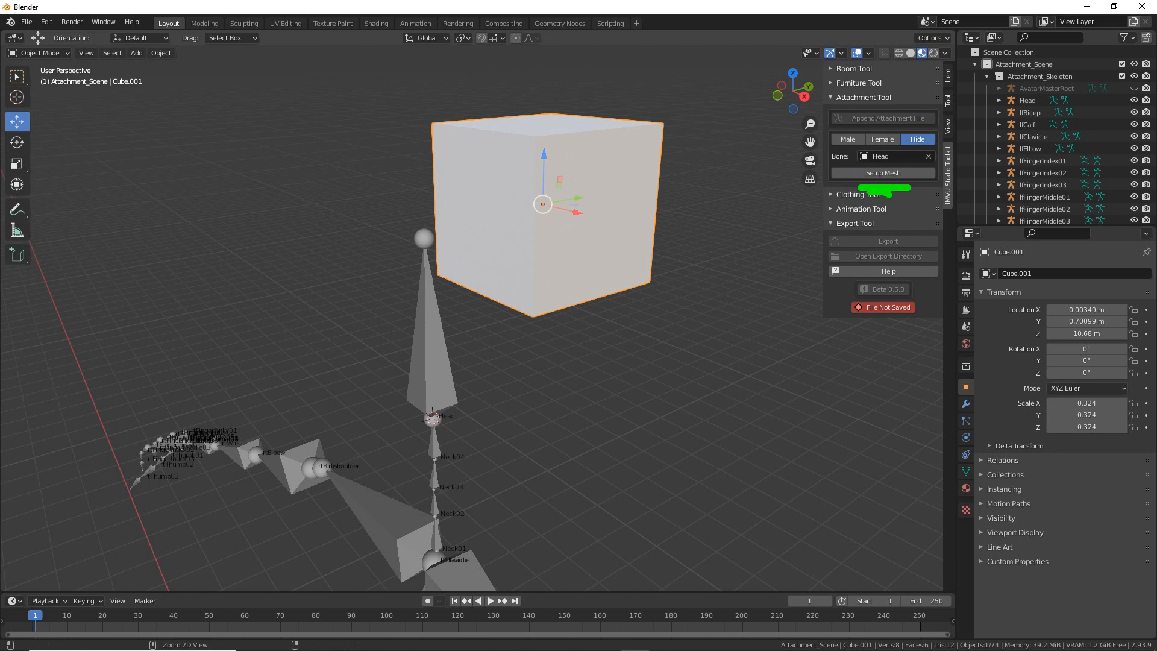
click(886, 172)
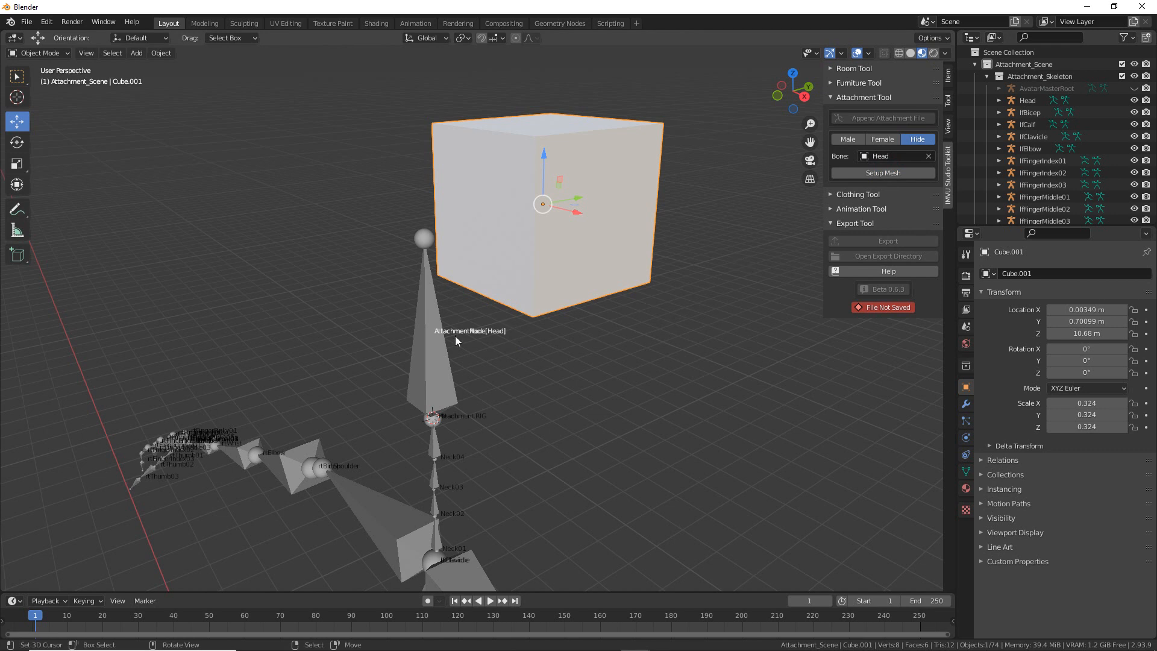
mouse_move(429, 342)
mouse_down()
mouse_move(517, 342)
mouse_move(473, 352)
mouse_up()
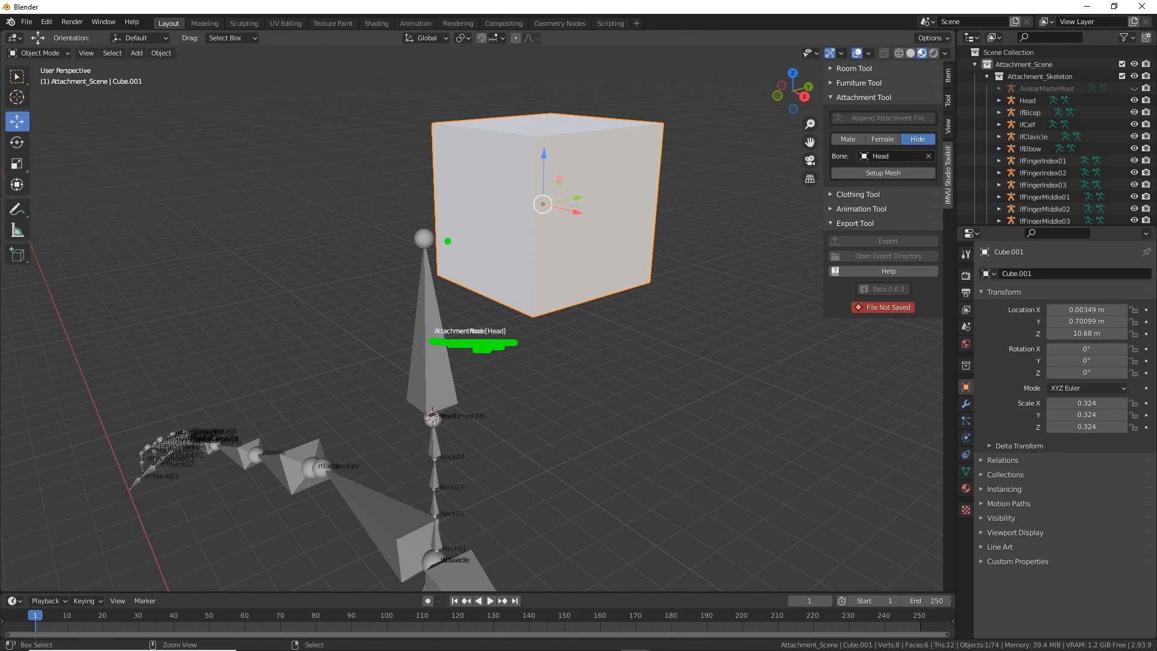
mouse_move(425, 231)
mouse_down()
mouse_move(399, 247)
mouse_move(473, 416)
mouse_move(437, 215)
mouse_move(407, 214)
mouse_up()
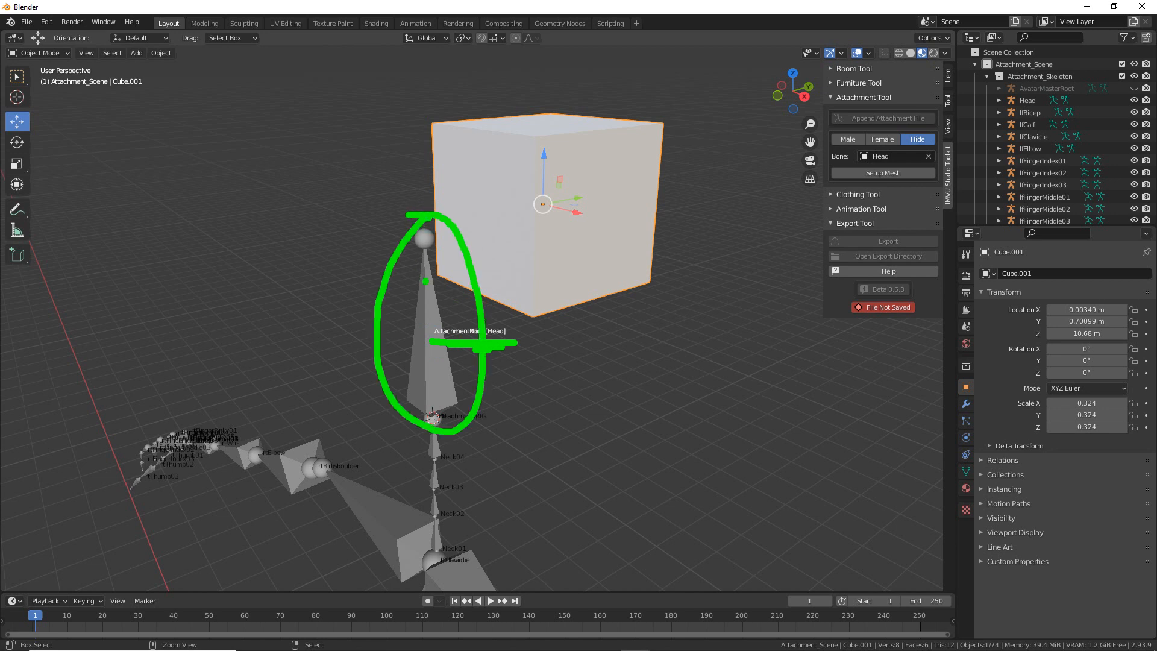
key(Escape)
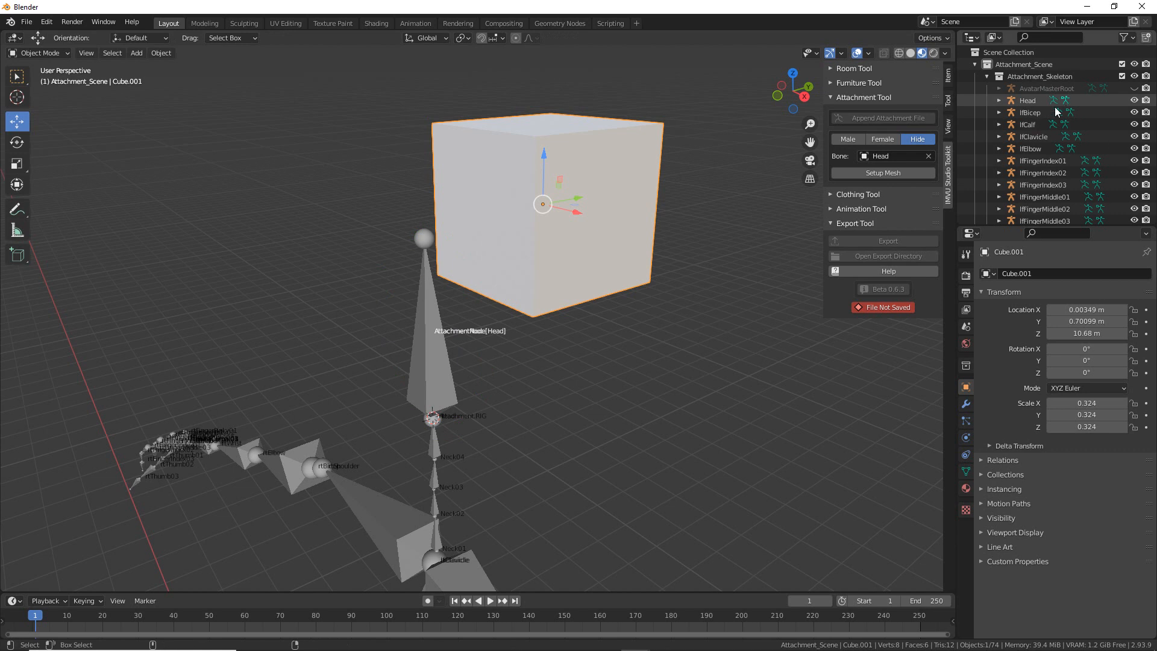
- Hide the original Head armature in the Attachment_Skeleton collection
key(ctrl+2)
mouse_move(990, 112)
mouse_down()
mouse_move(1152, 113)
mouse_move(1138, 91)
mouse_up()
key(Escape)
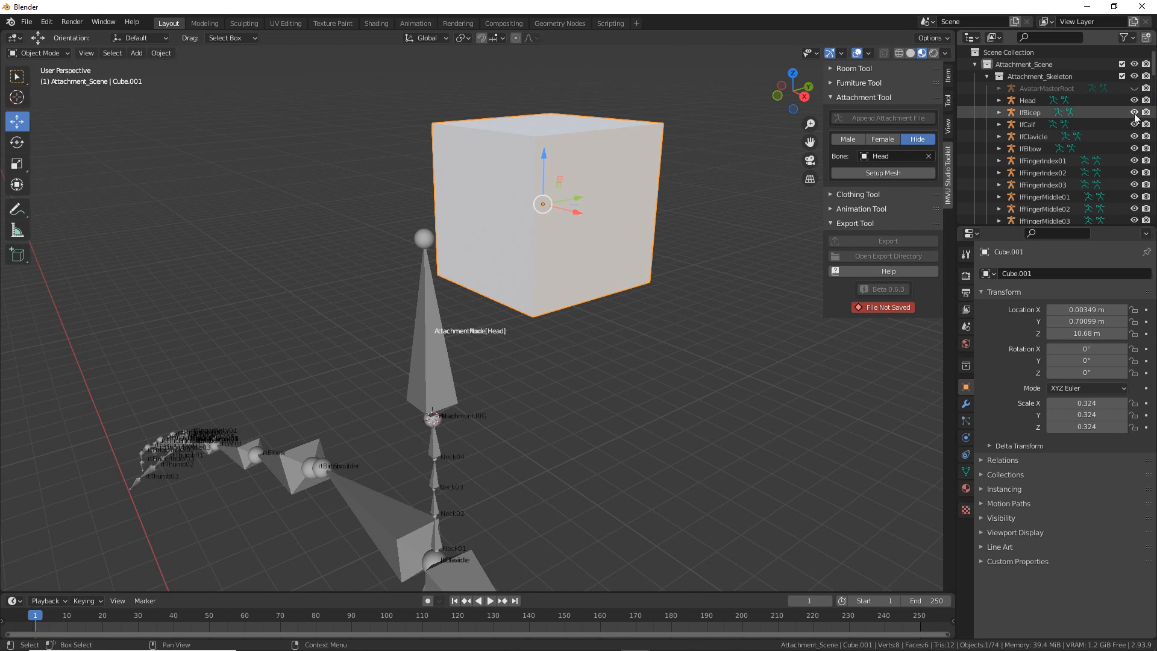
click(1134, 100)
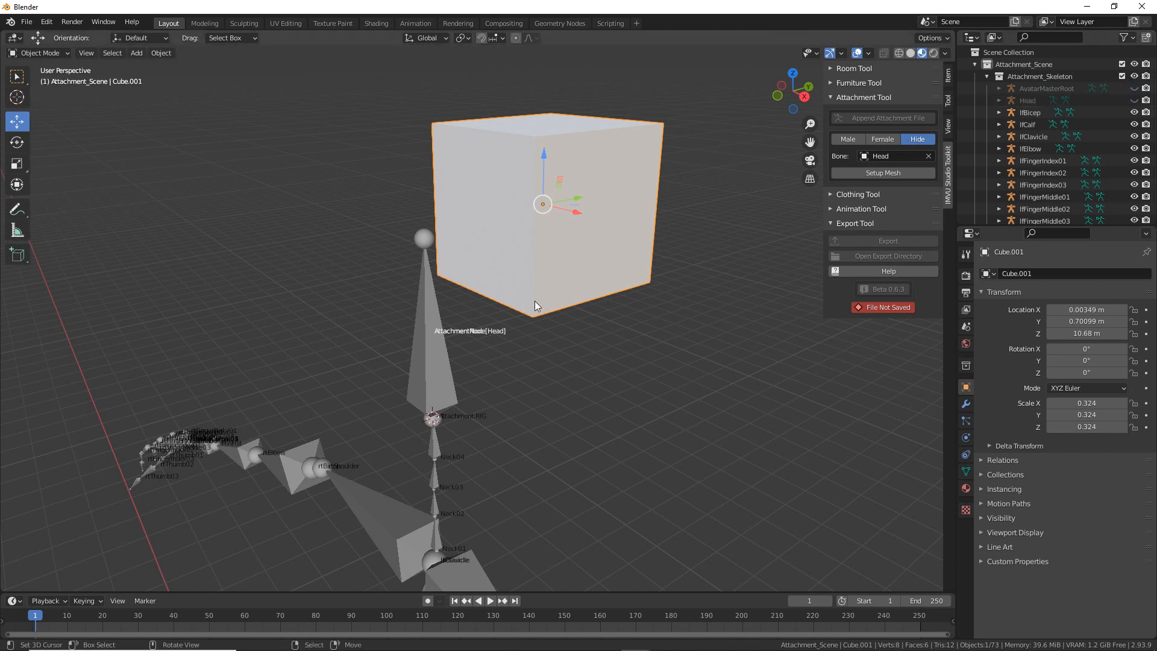
- Select the Attachment.RIG armature beside the cube and enter Edit Mode on it
click(435, 348)
key(ctrl+2)
mouse_move(422, 335)
mouse_down()
mouse_move(524, 344)
mouse_move(444, 350)
mouse_up()
drag(439, 426, 488, 429)
drag(108, 93, 164, 93)
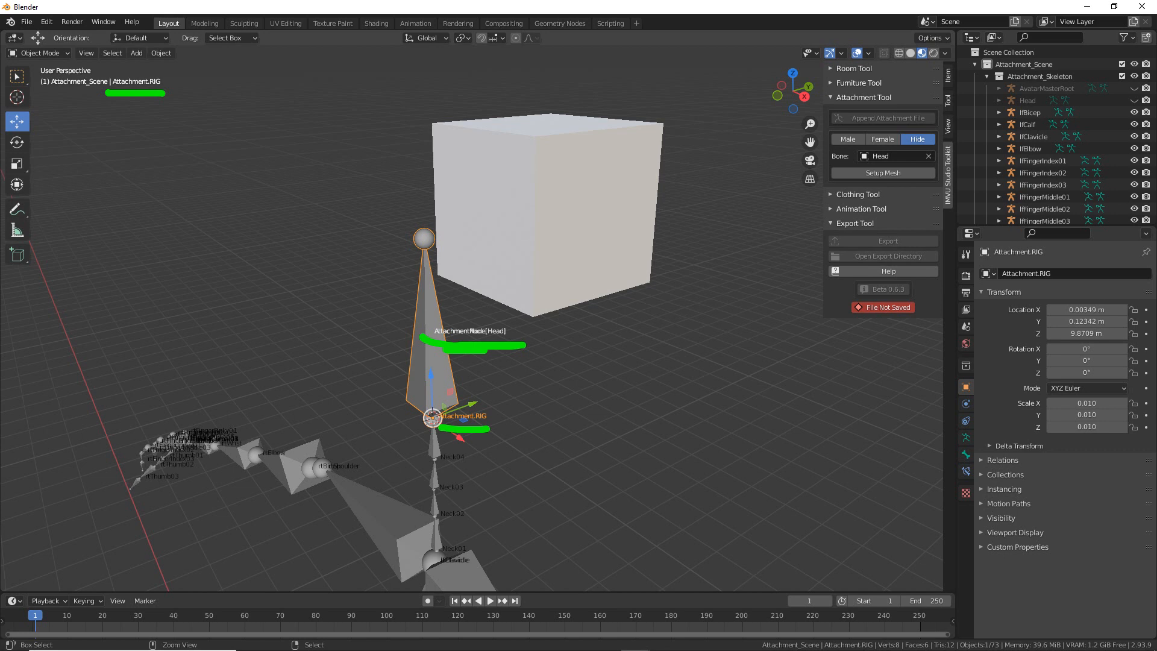
key(Escape)
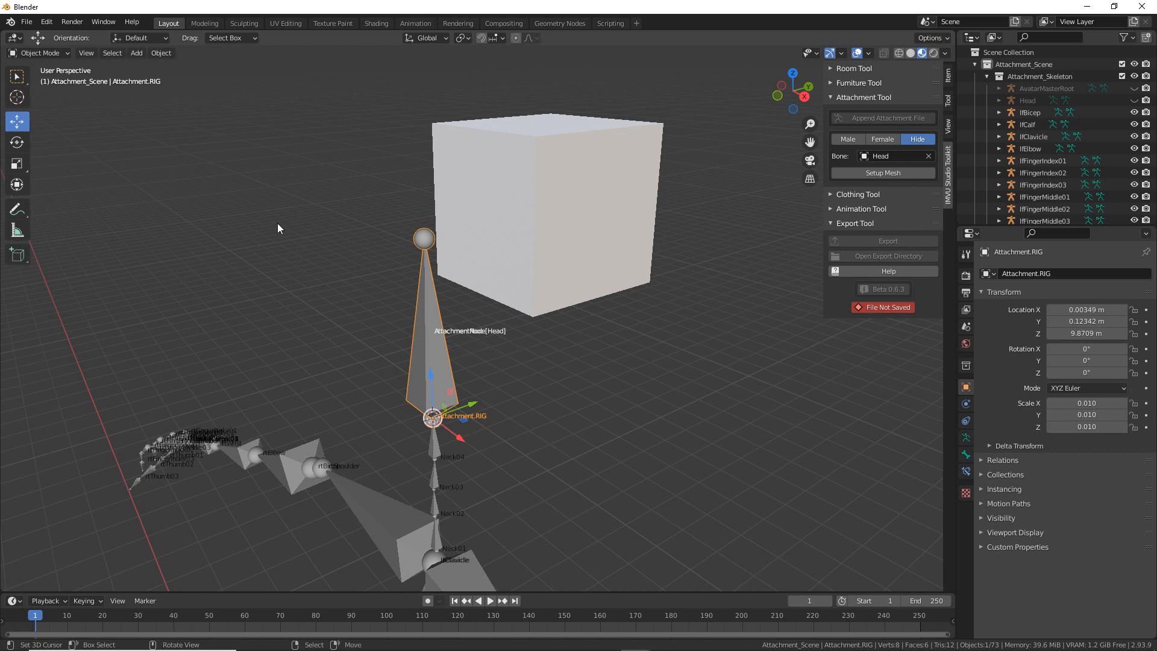
mouse_move(414, 310)
middle_down()
mouse_move(497, 389)
mouse_move(482, 388)
mouse_move(455, 329)
mouse_move(484, 325)
mouse_move(451, 332)
mouse_move(397, 281)
mouse_move(456, 281)
mouse_move(440, 312)
mouse_move(466, 297)
mouse_move(403, 326)
middle_up()
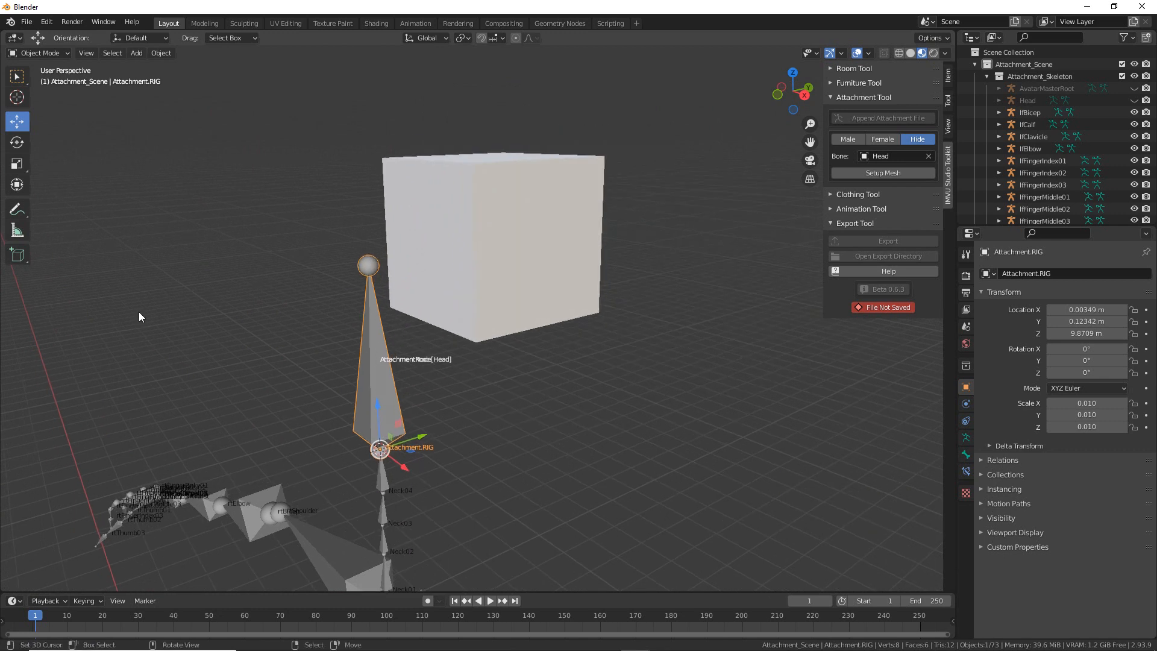
click(37, 53)
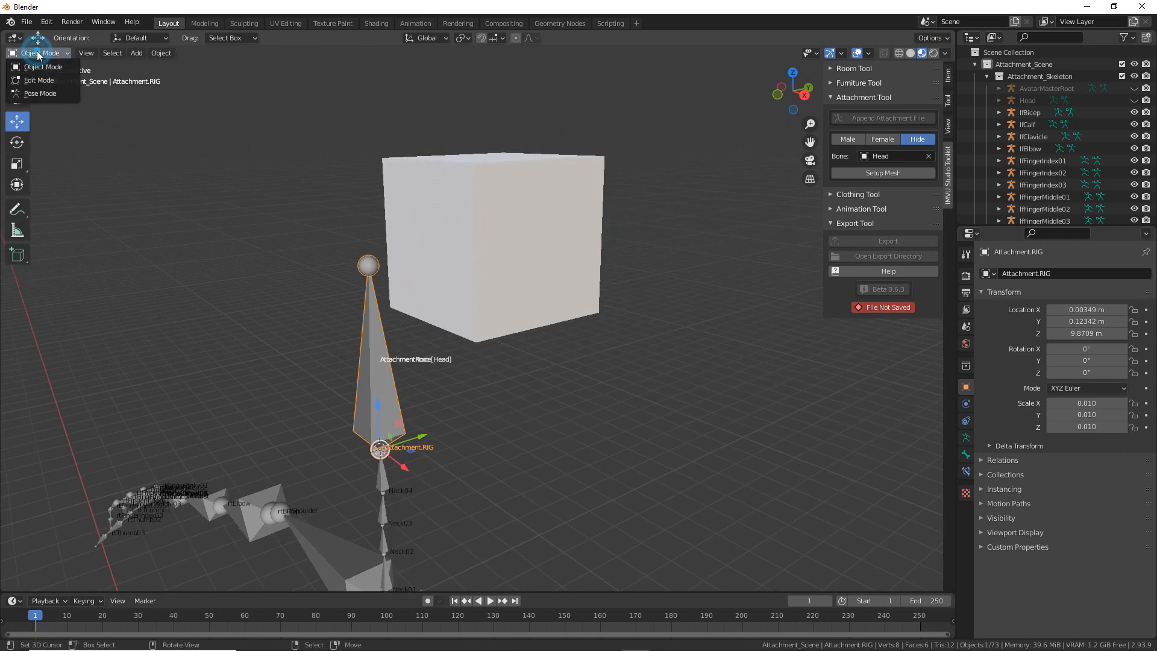
click(44, 78)
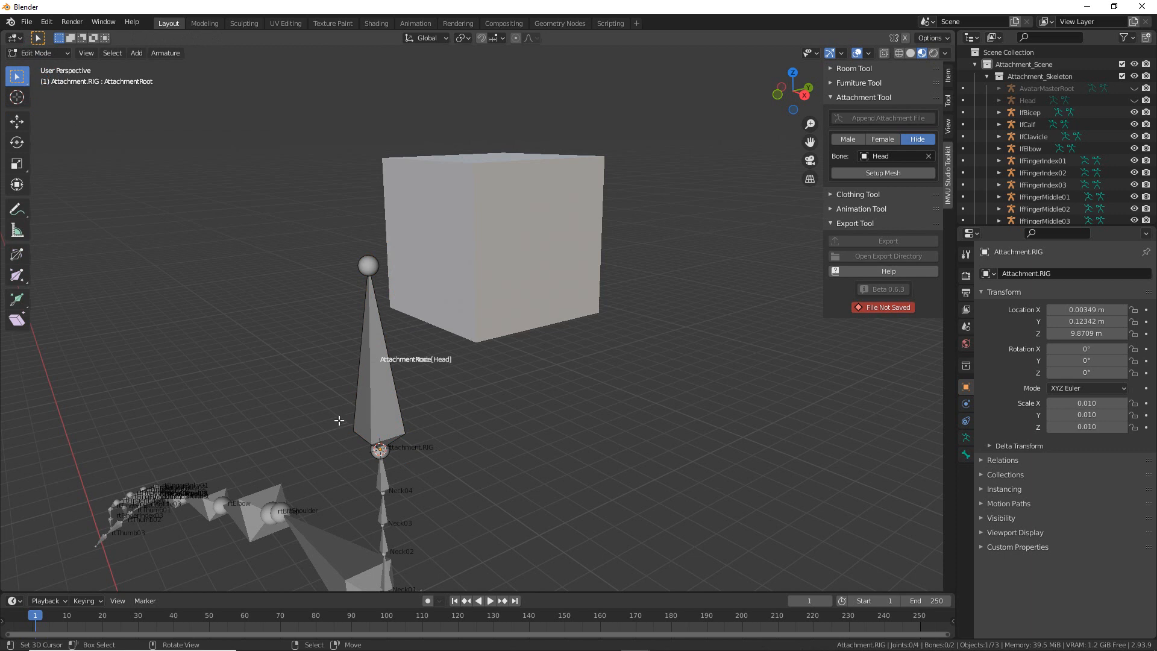
- Turn on X-Ray and wireframe shading, and select the AttachmentNode[Head] bone of the rig
click(368, 364)
scroll(375, 336, up, 2)
scroll(326, 342, up, 2)
scroll(326, 342, up, 1)
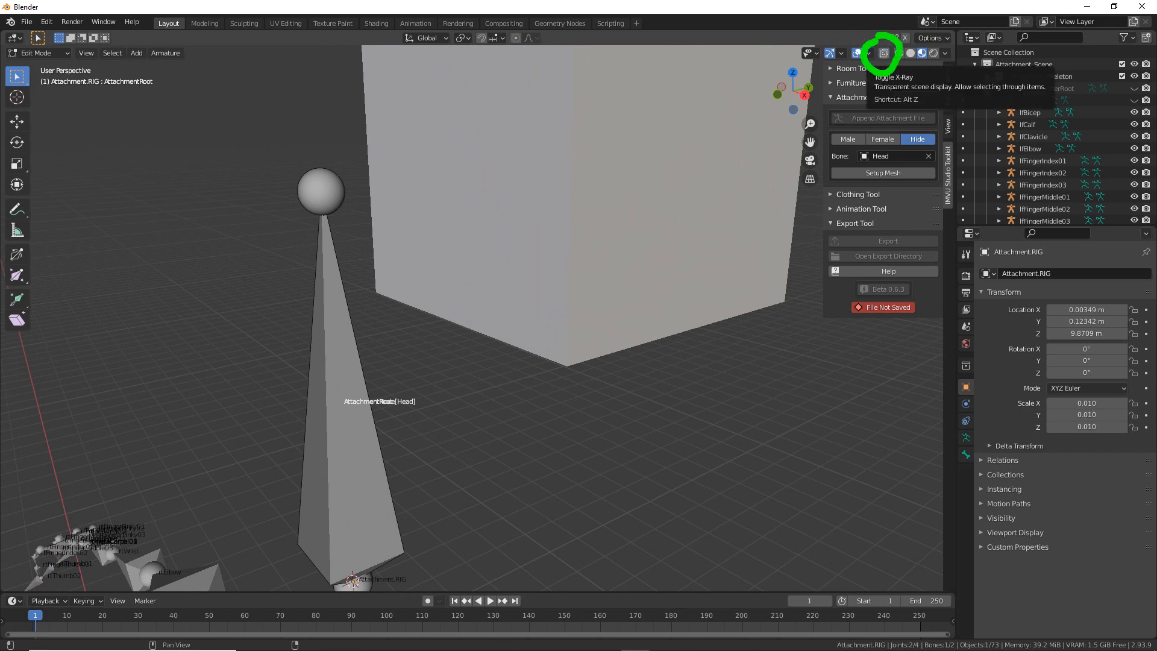
click(884, 53)
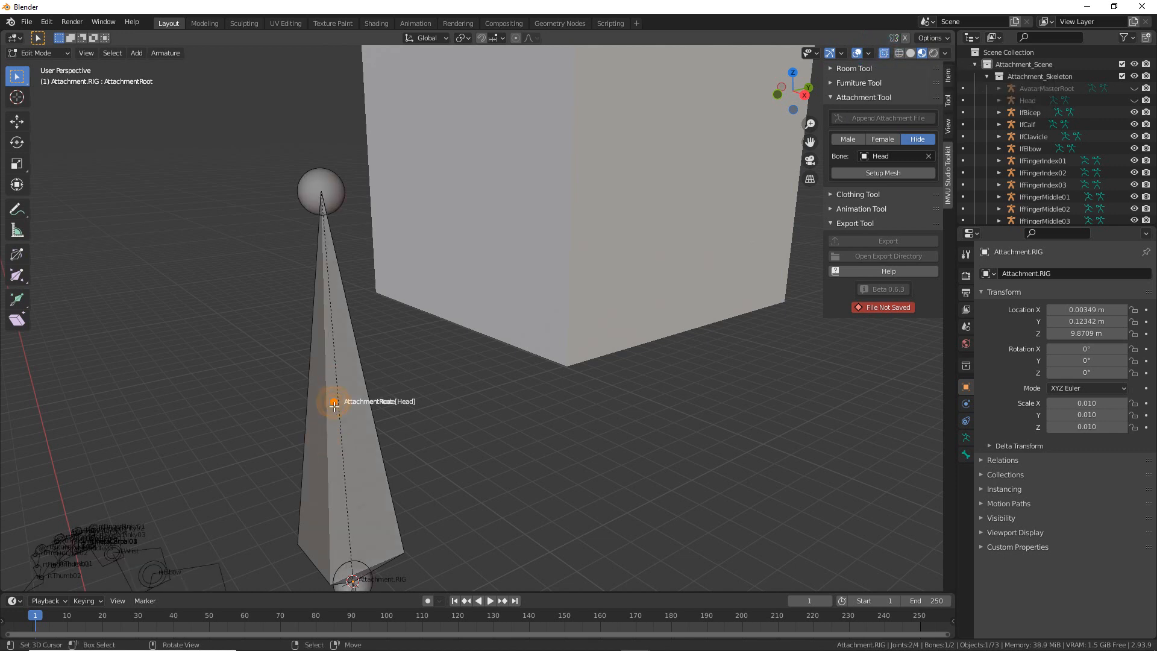
right_click(323, 373)
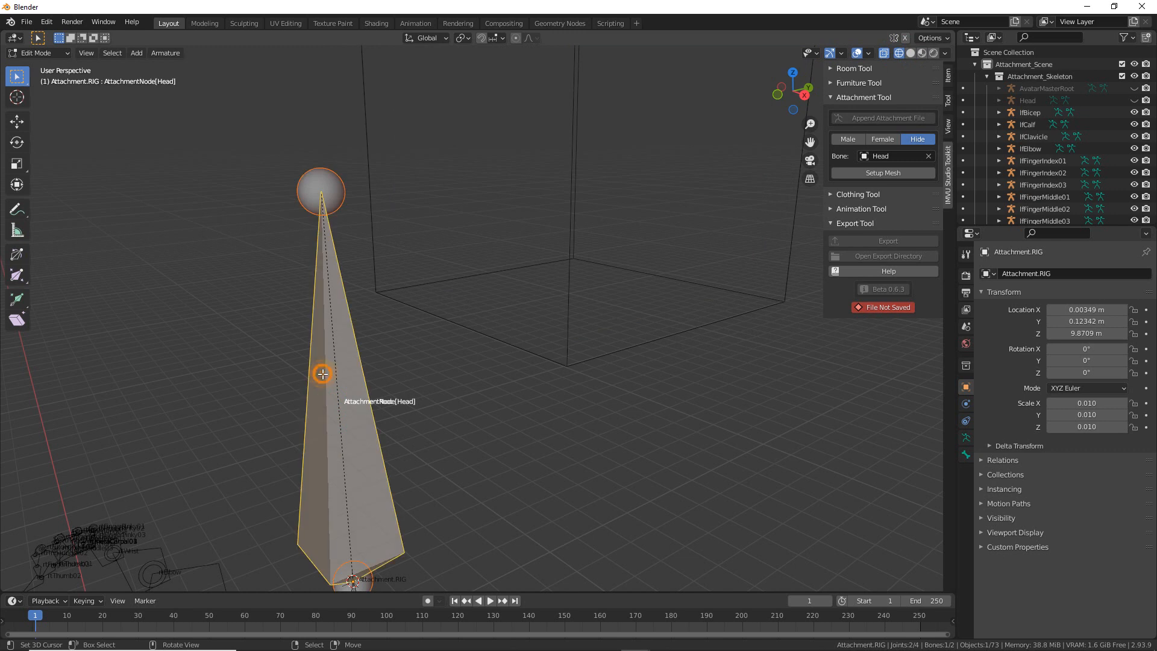
right_click(332, 380)
right_click(332, 379)
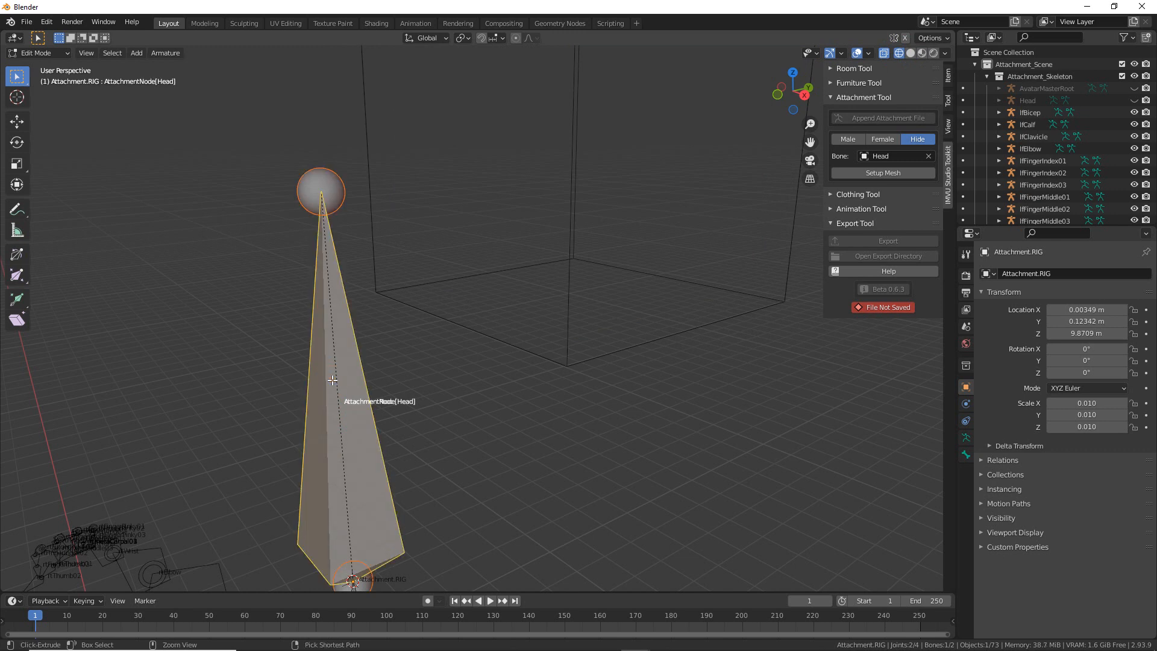
mouse_move(902, 100)
mouse_down()
mouse_move(901, 66)
mouse_move(912, 74)
mouse_up()
mouse_move(598, 170)
mouse_down()
mouse_move(591, 97)
mouse_move(575, 226)
mouse_up()
mouse_move(357, 247)
mouse_down()
mouse_move(400, 386)
mouse_move(408, 463)
mouse_up()
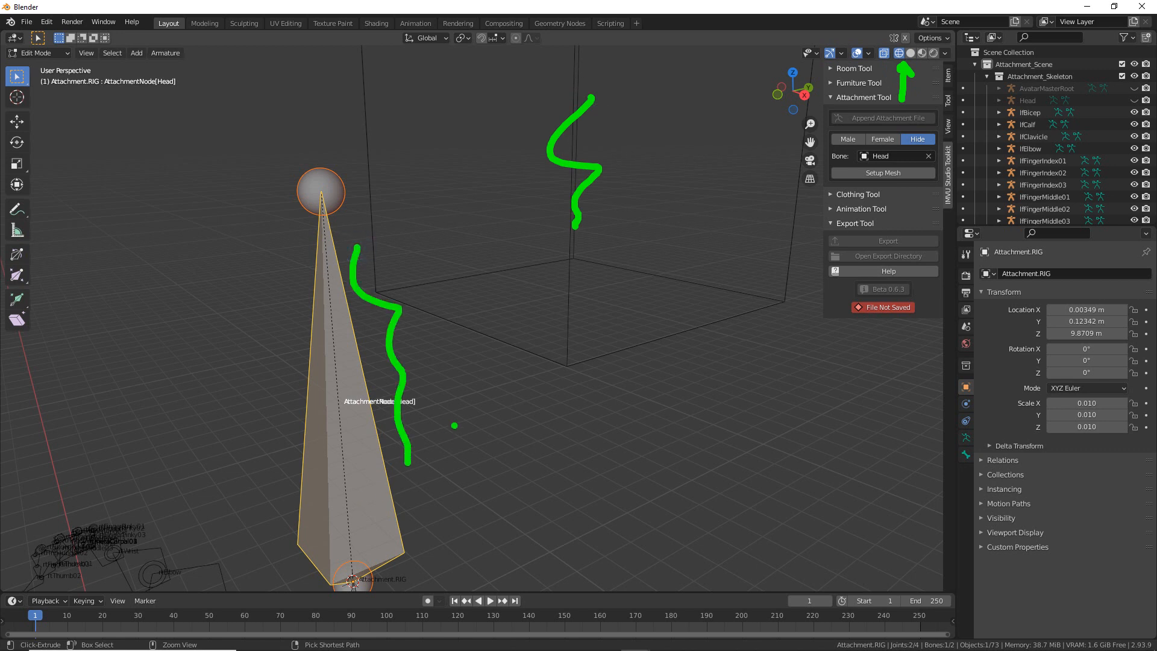
key(Escape)
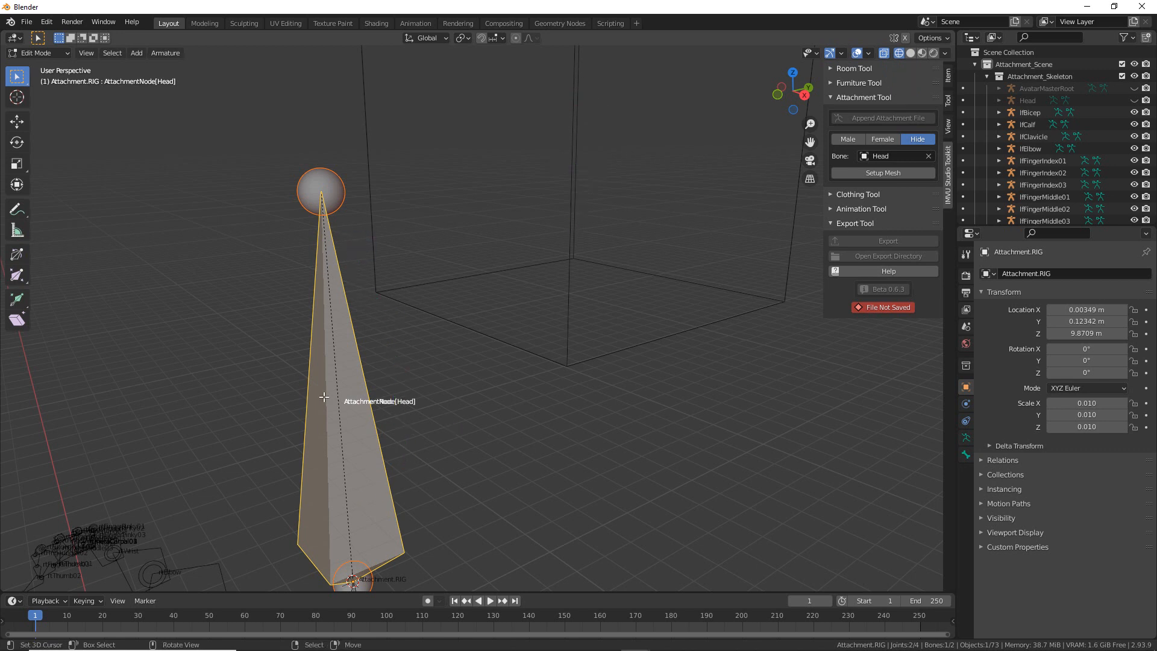
- Try to move the AttachmentNode[Head] bone aside from the overlapping AttachmentRoot bone
key(g)
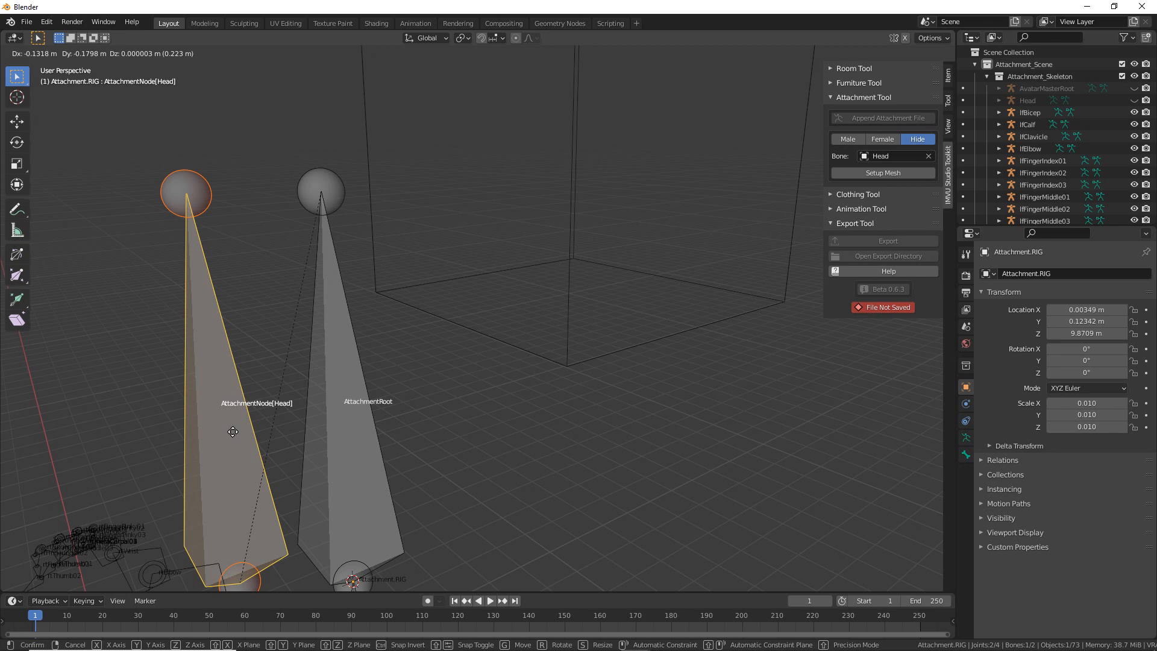
right_click(233, 431)
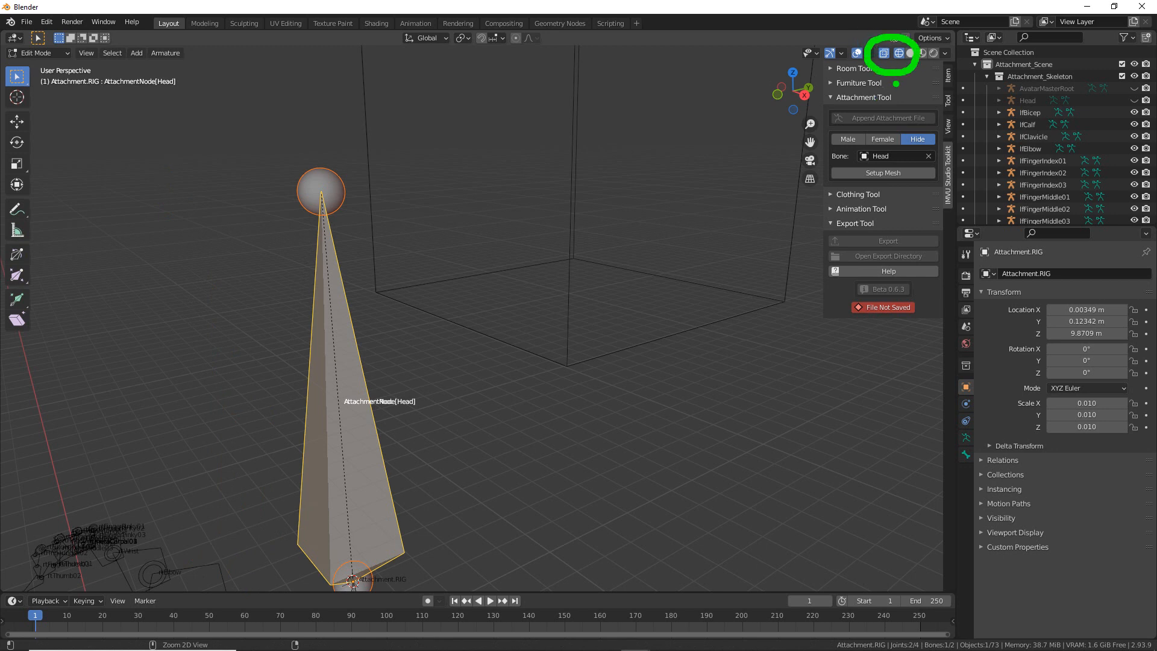
right_click(353, 365)
right_click(349, 389)
- Cycle the selection from AttachmentNode[Head] to the overlapping AttachmentRoot bone, checking the active bone's name
mouse_move(410, 452)
middle_down()
mouse_move(433, 455)
mouse_move(398, 445)
middle_up()
middle_drag(463, 361, 434, 382)
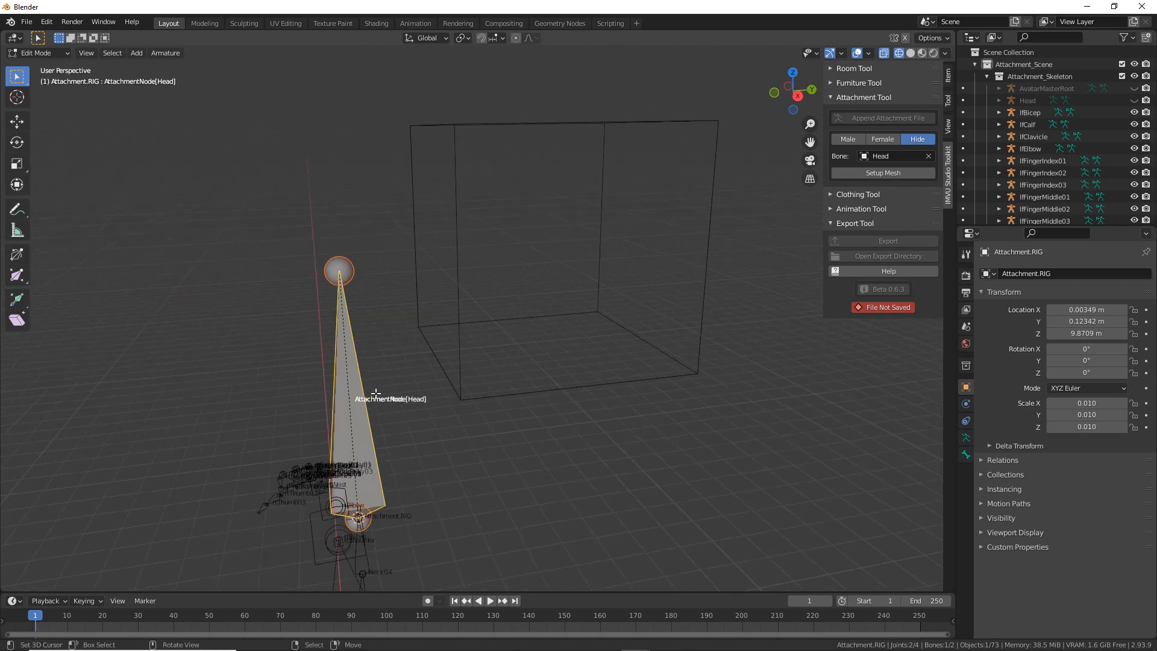
middle_drag(345, 398, 367, 397)
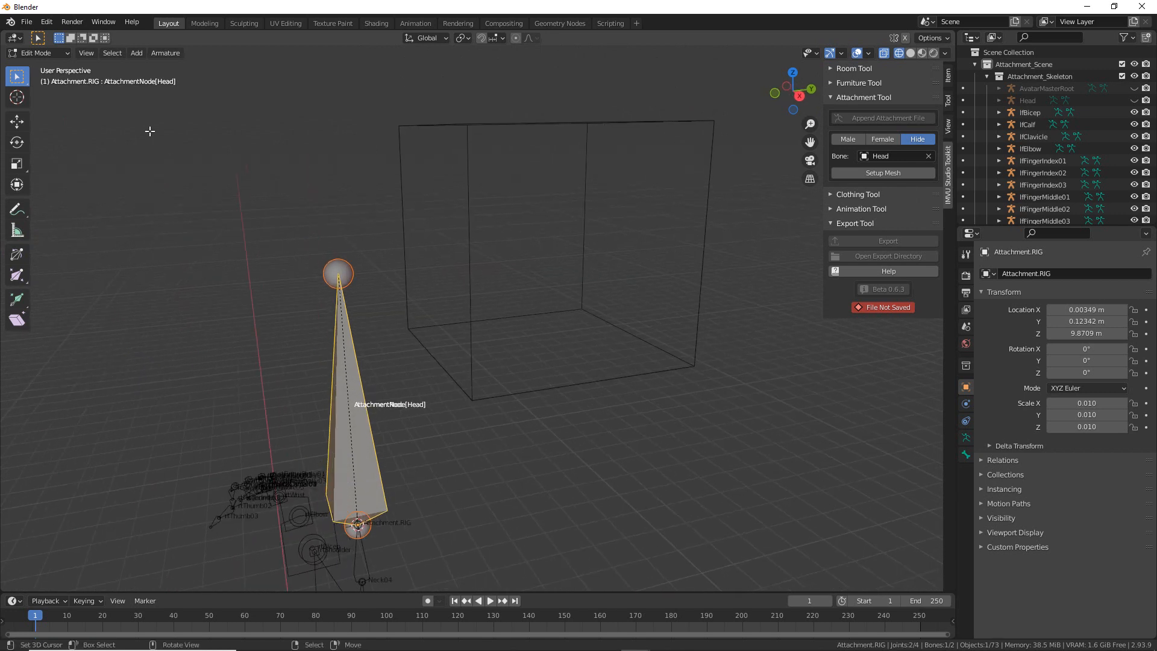
key(ctrl+2)
drag(99, 92, 184, 92)
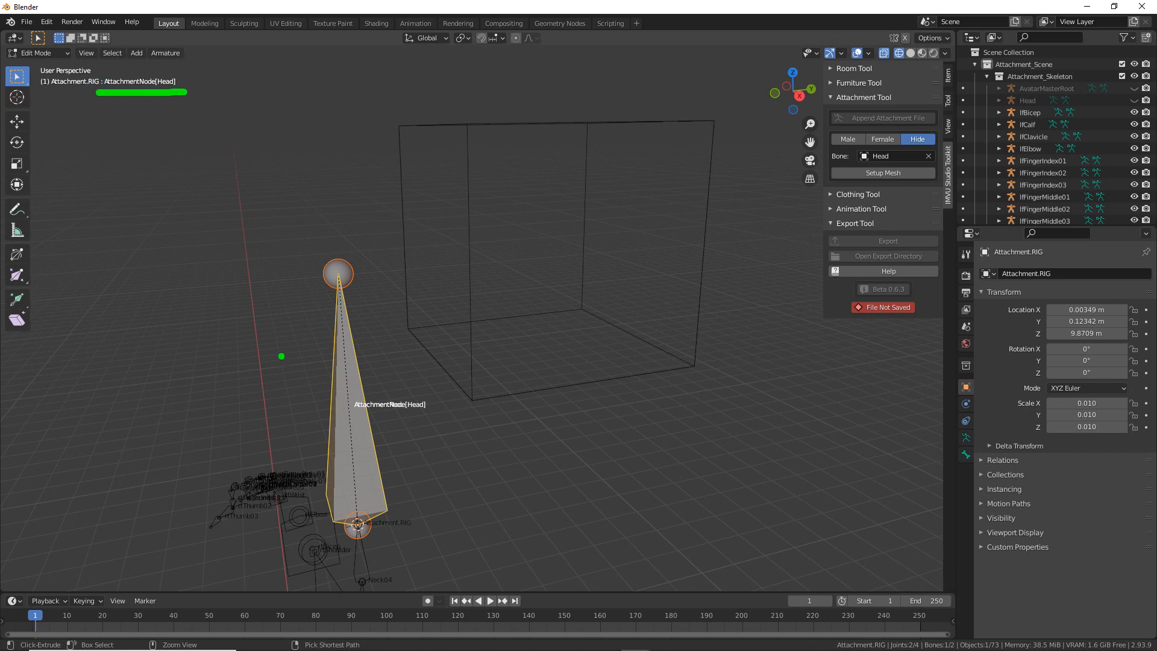
key(Escape)
click(357, 400)
key(ctrl+2)
mouse_move(104, 91)
mouse_down()
mouse_move(154, 94)
mouse_move(117, 147)
mouse_move(146, 146)
mouse_up()
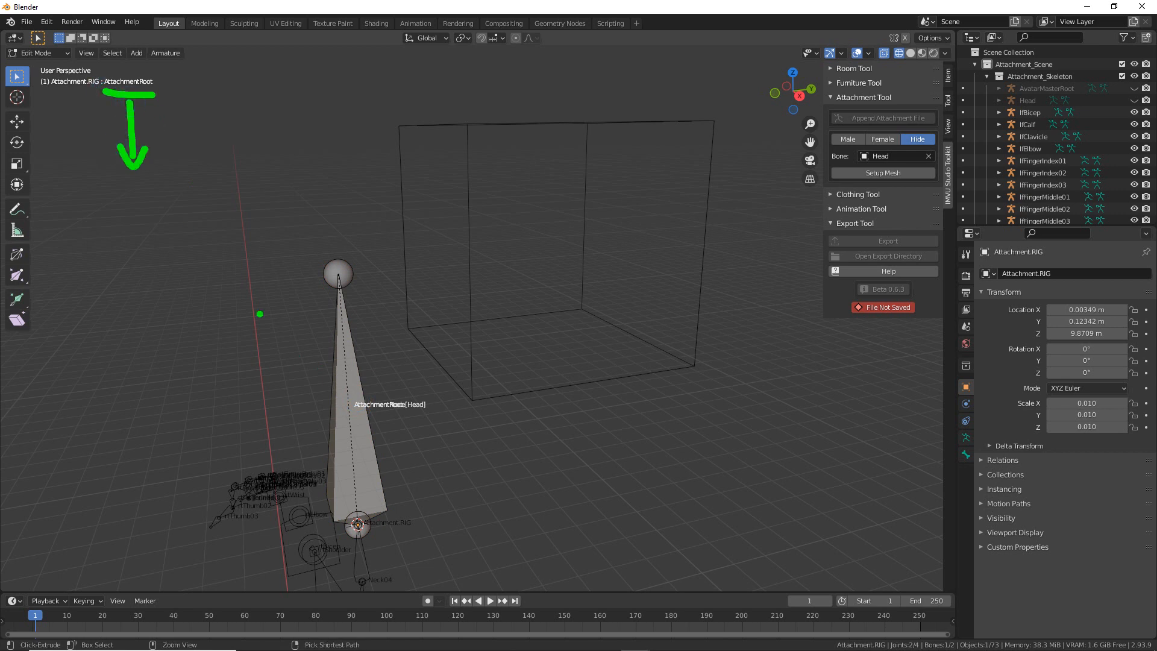
mouse_move(158, 199)
mouse_down()
mouse_move(277, 428)
mouse_move(296, 413)
mouse_up()
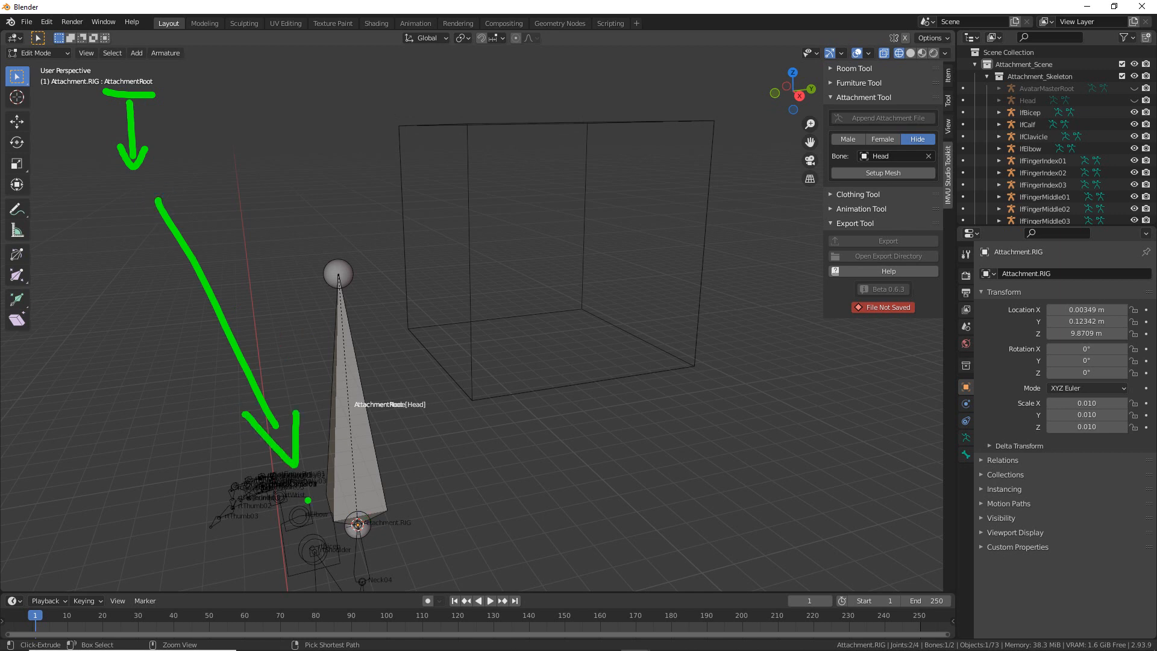
key(Escape)
- Alternate the selection between the two overlapping rig bones, leaving AttachmentNode[Head] selected
click(362, 394)
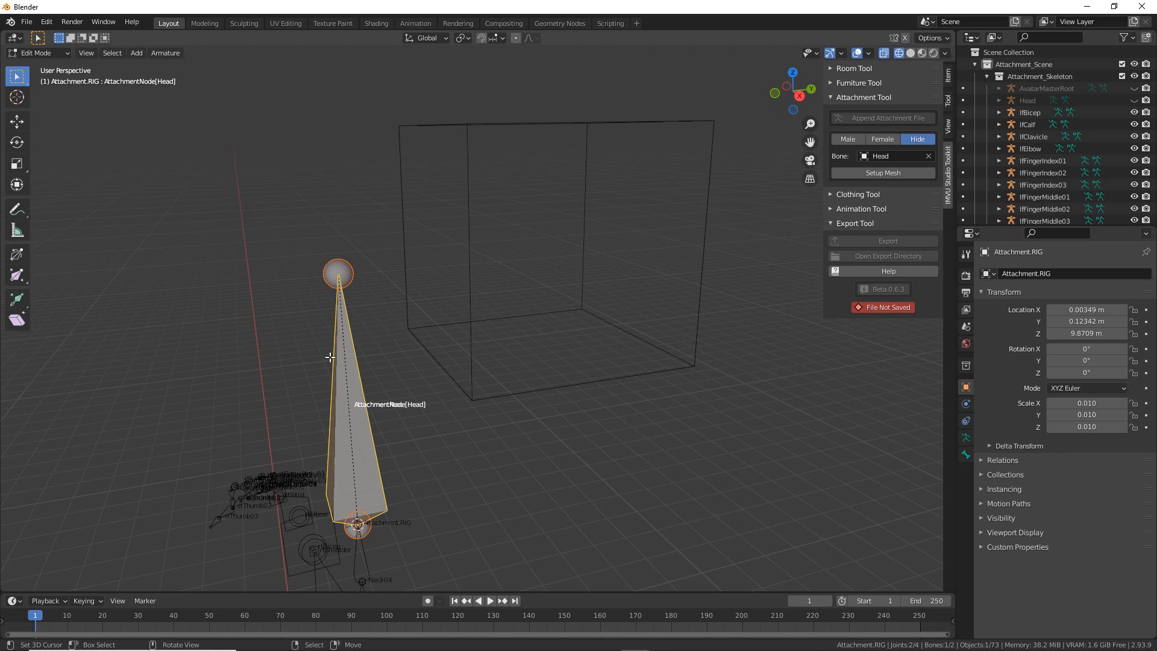
middle_drag(335, 385, 337, 410)
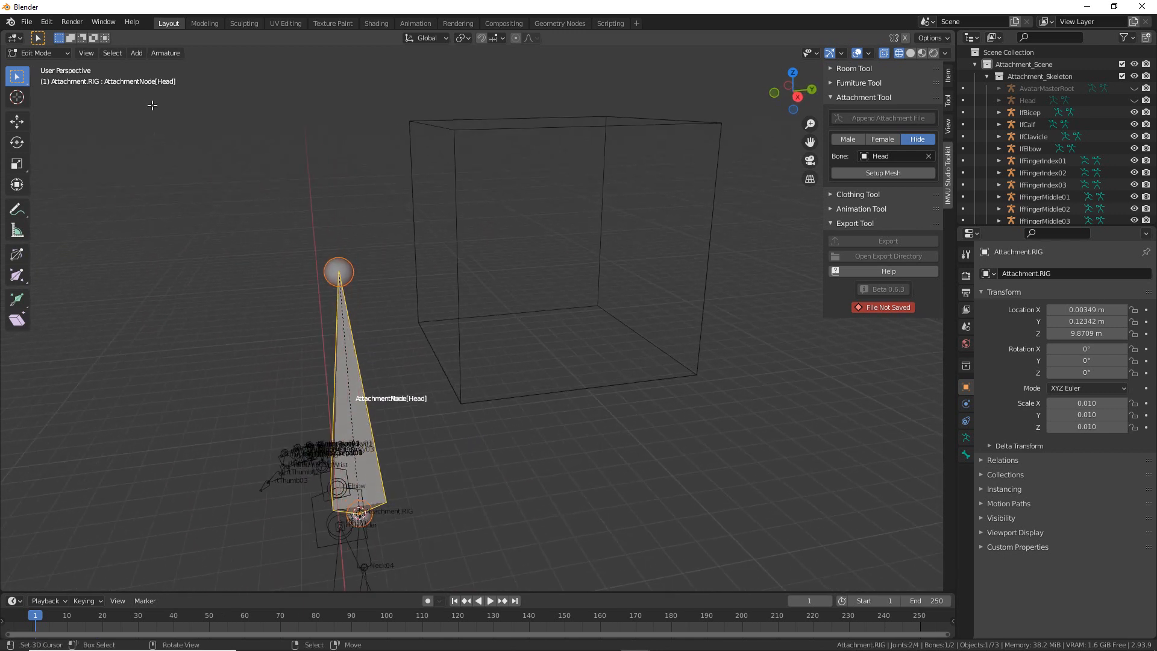
right_click(356, 381)
key(ctrl+2)
drag(96, 90, 150, 92)
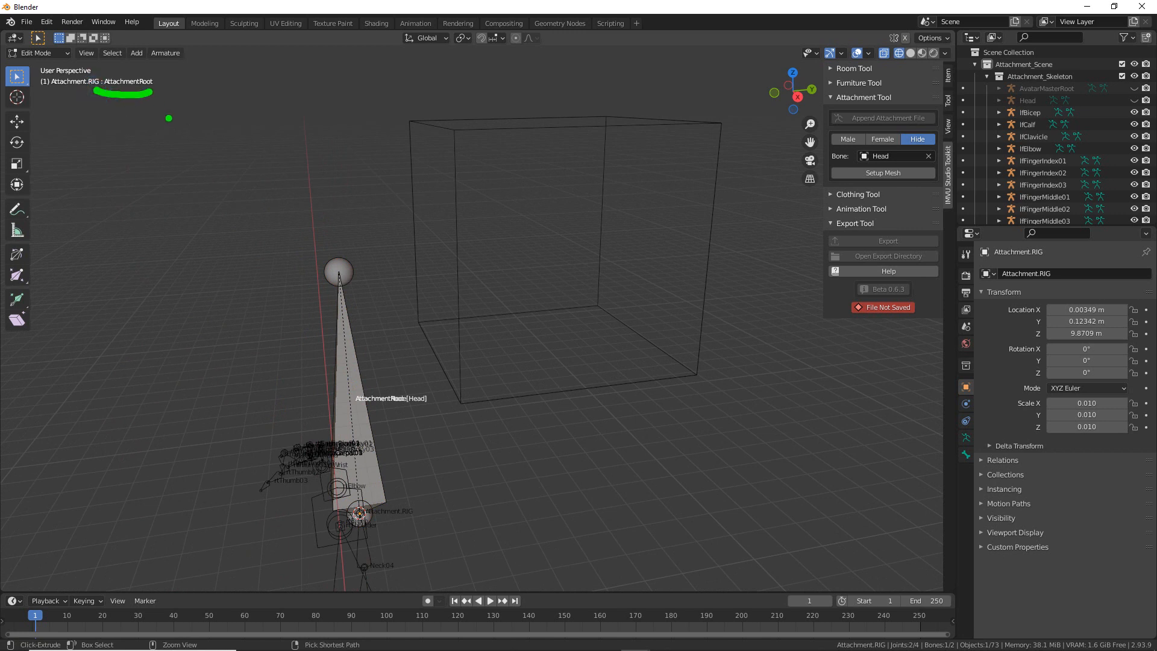
right_click(356, 374)
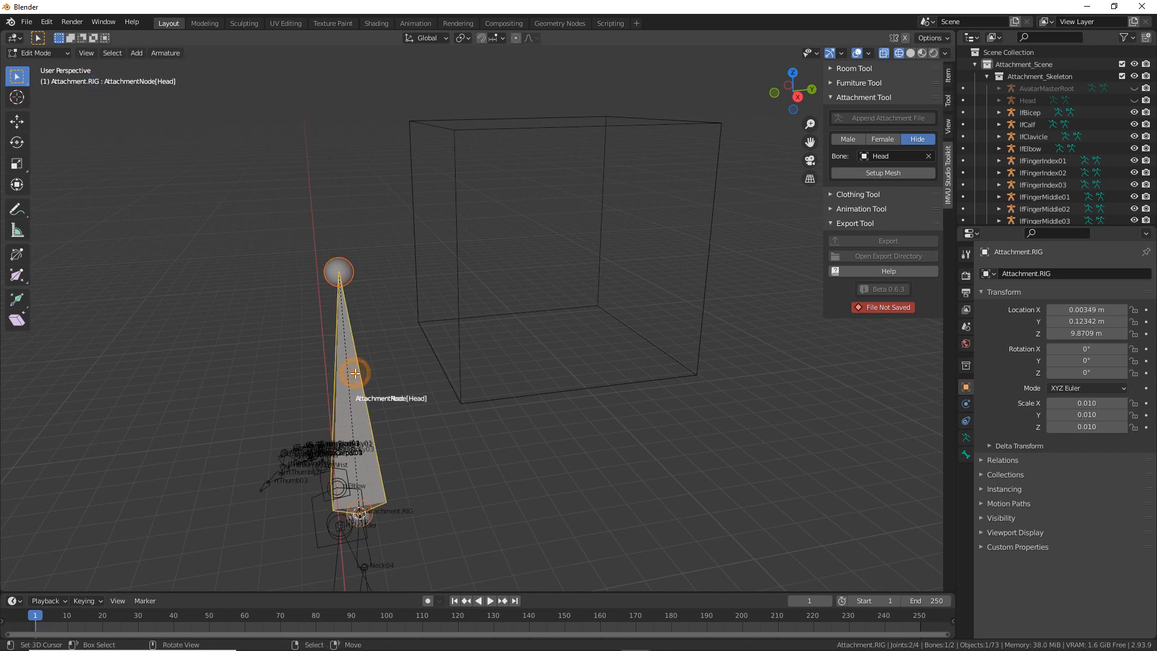
drag(101, 90, 182, 96)
drag(894, 36, 894, 40)
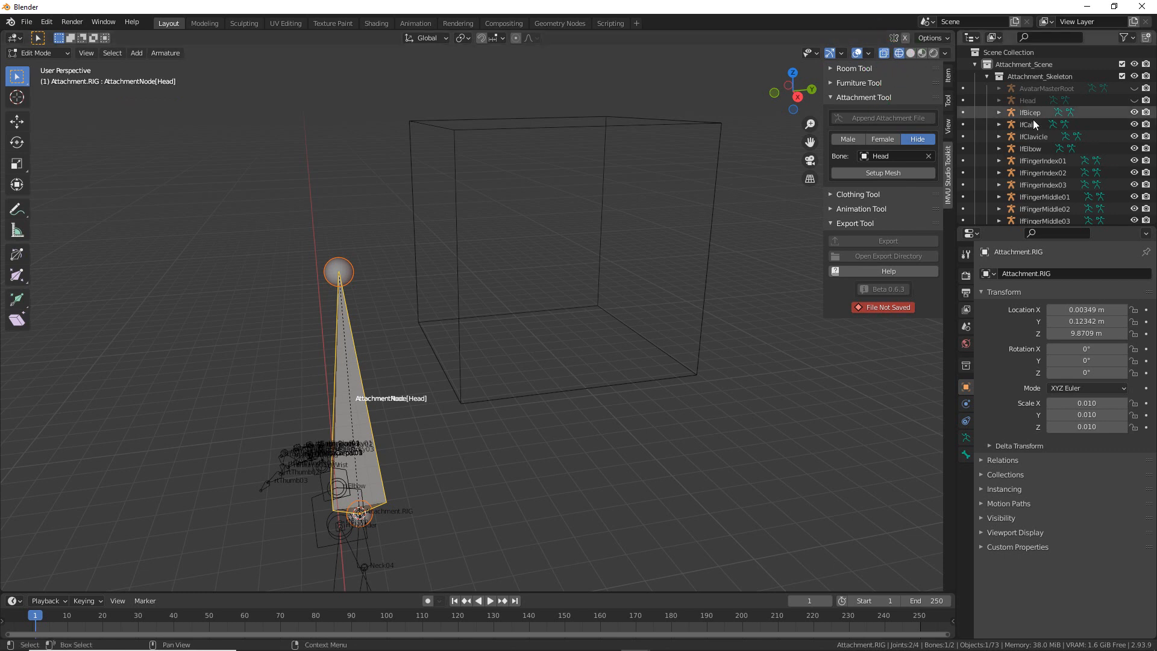
drag(972, 139, 995, 112)
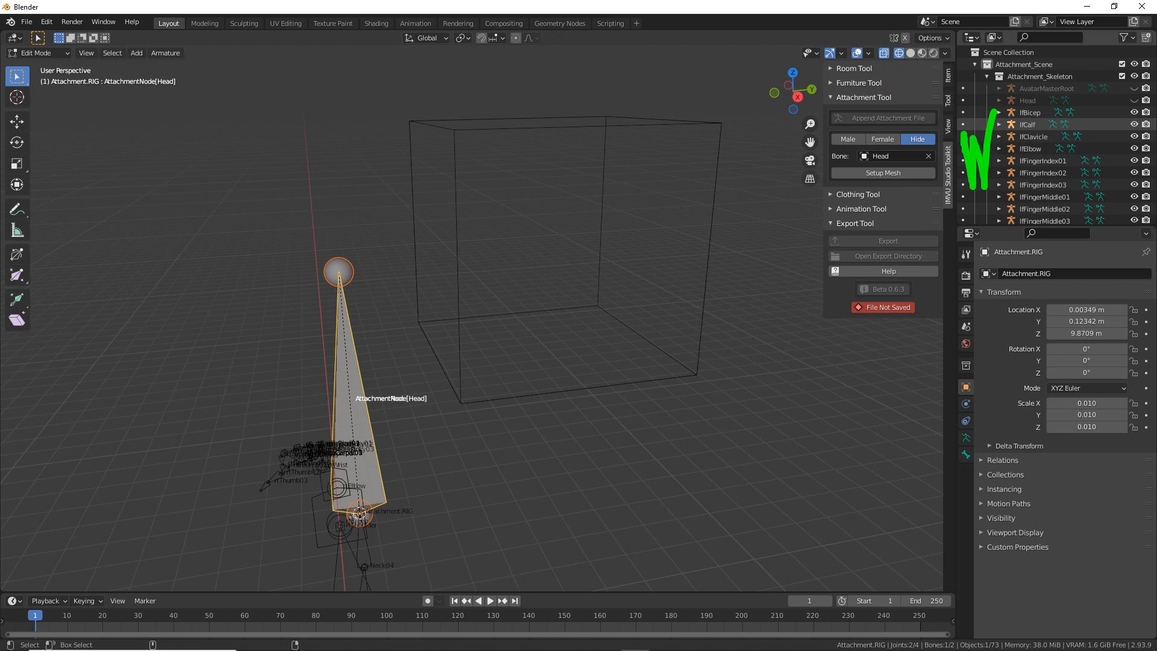
- Expand the Attachment.RIG armature in the scene hierarchy down to the AttachmentRoot and AttachmentNode[Head] bones
scroll(1029, 125, down, 10)
scroll(1029, 127, down, 15)
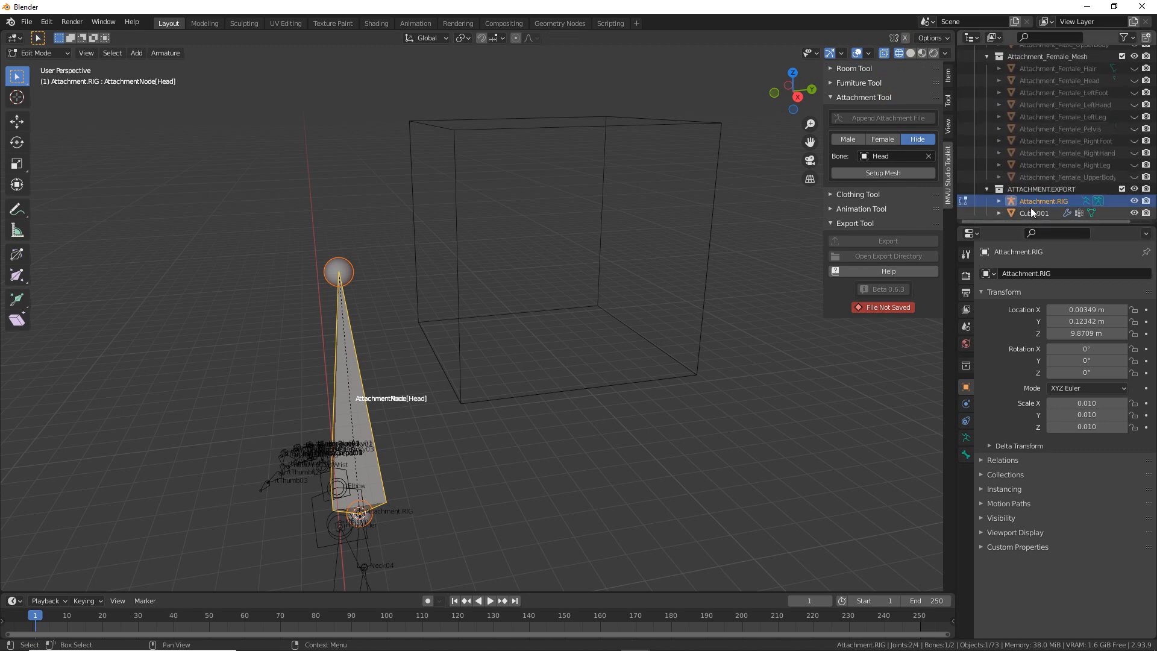
drag(996, 213, 1075, 212)
click(999, 201)
scroll(999, 199, down, 2)
click(1010, 188)
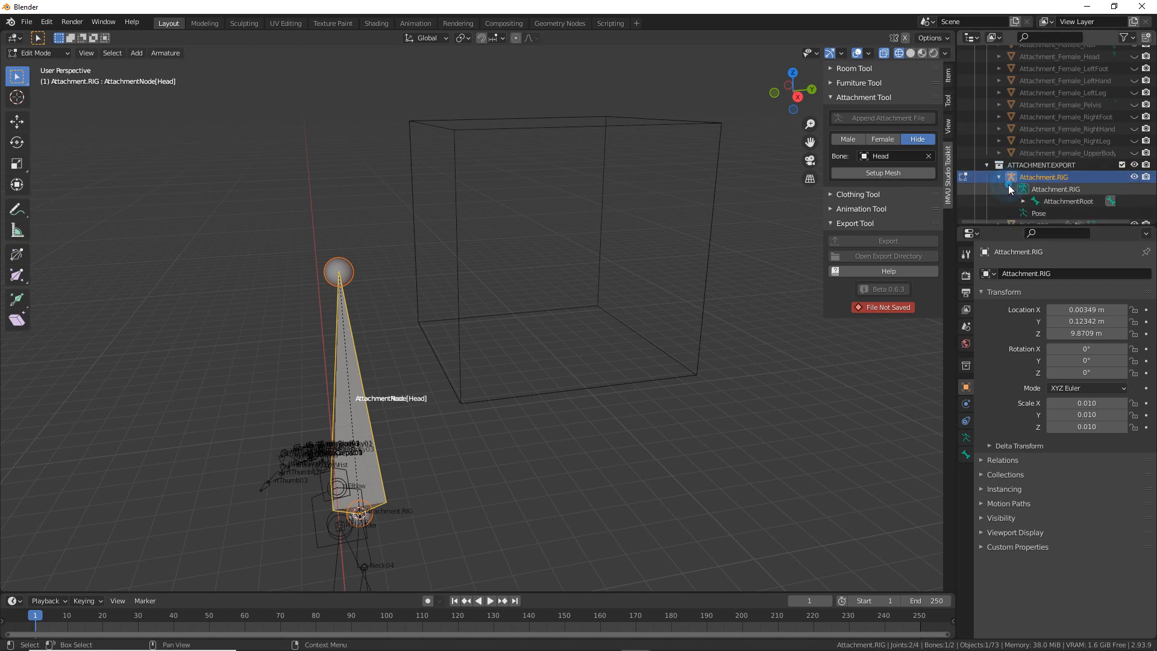
scroll(1013, 192, down, 1)
click(1022, 189)
scroll(1021, 187, down, 1)
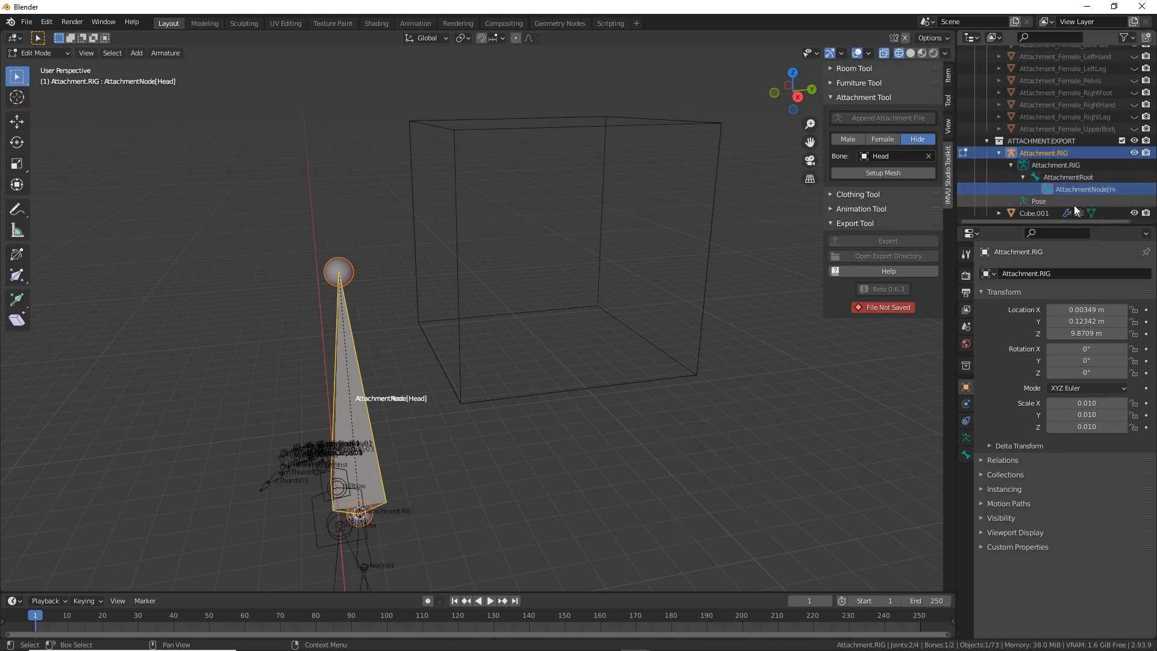
- Select the AttachmentRoot bone in the scene hierarchy and try to move it away from the overlapping AttachmentNode[Head] bone
drag(1065, 201, 1117, 197)
click(1075, 179)
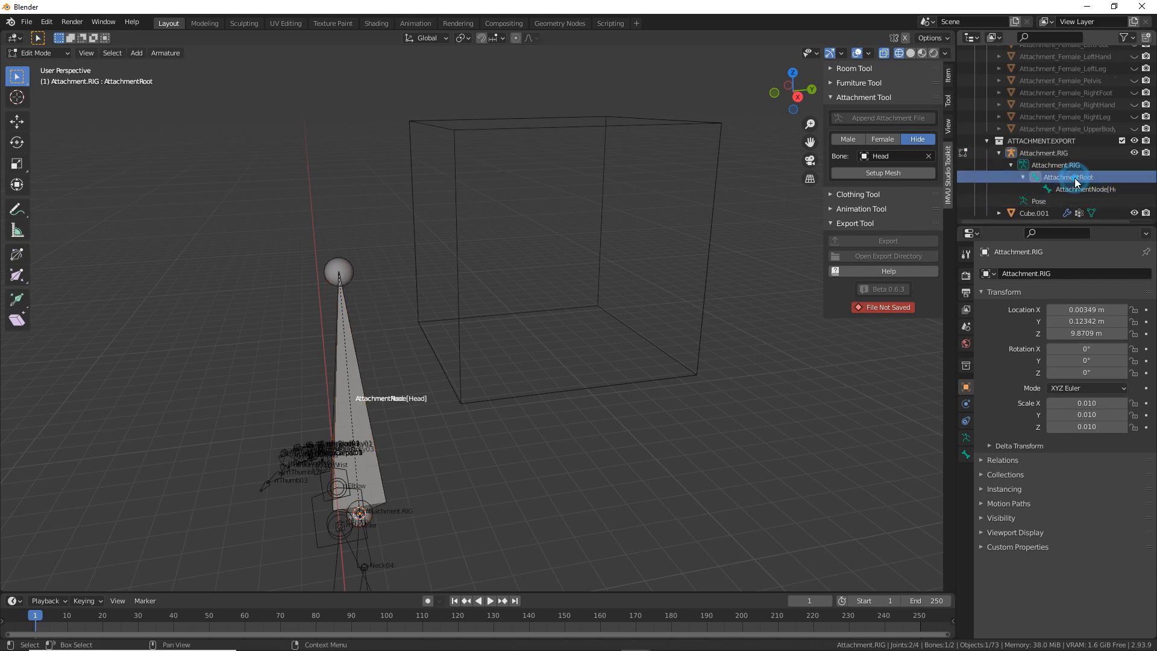
click(1075, 190)
click(1071, 178)
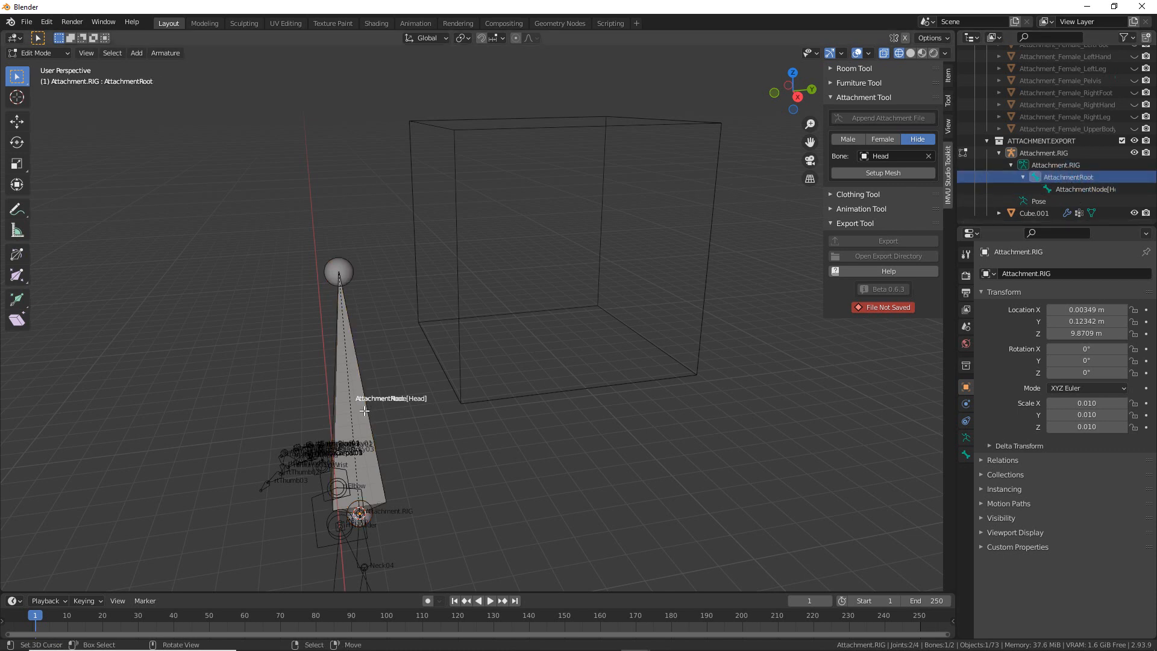
key(g)
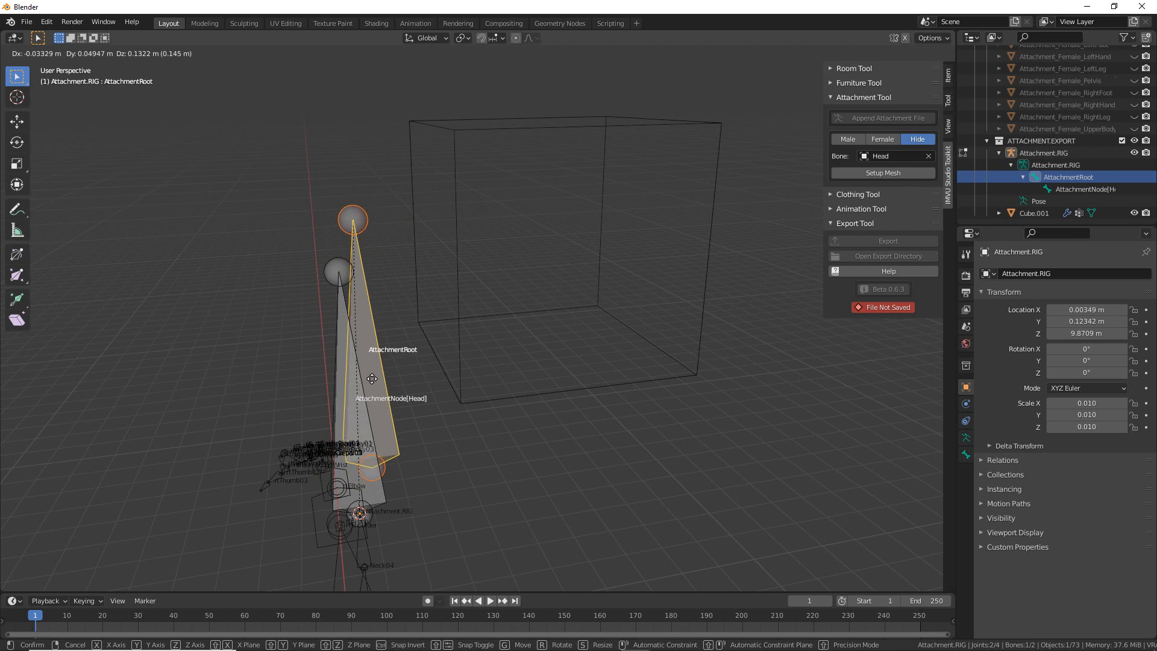
right_click(378, 362)
mouse_move(889, 37)
mouse_down()
mouse_move(865, 53)
mouse_move(878, 38)
mouse_up()
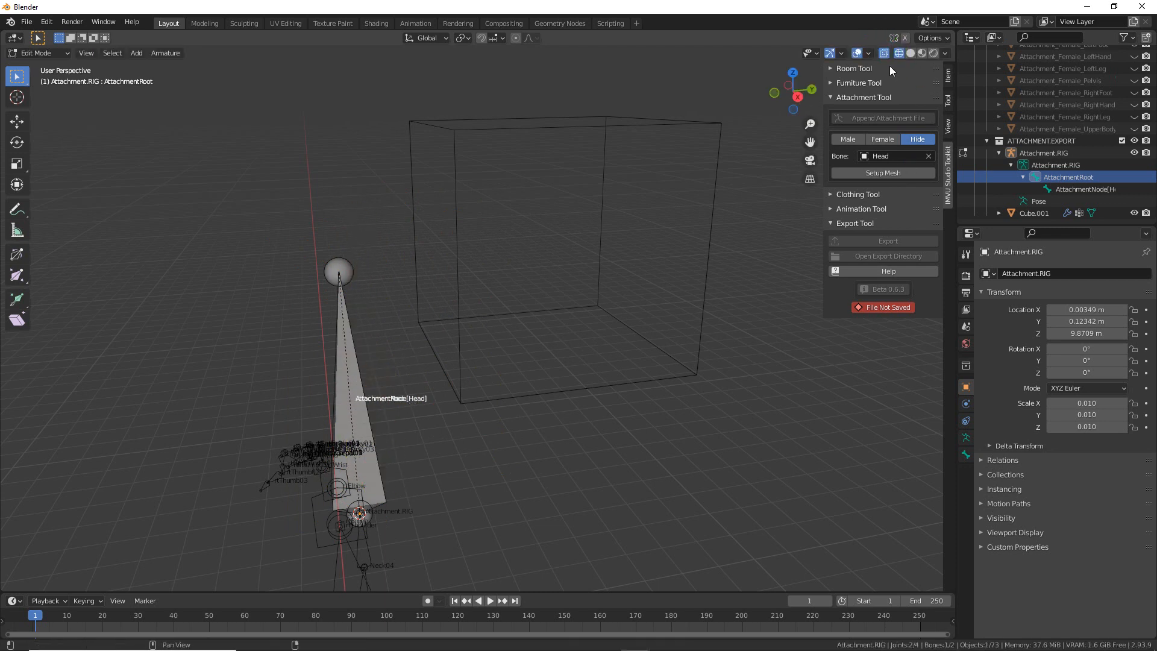
- Select the AttachmentNode[Head] bone in the scene hierarchy and duplicate it in place
middle_drag(311, 432, 332, 419)
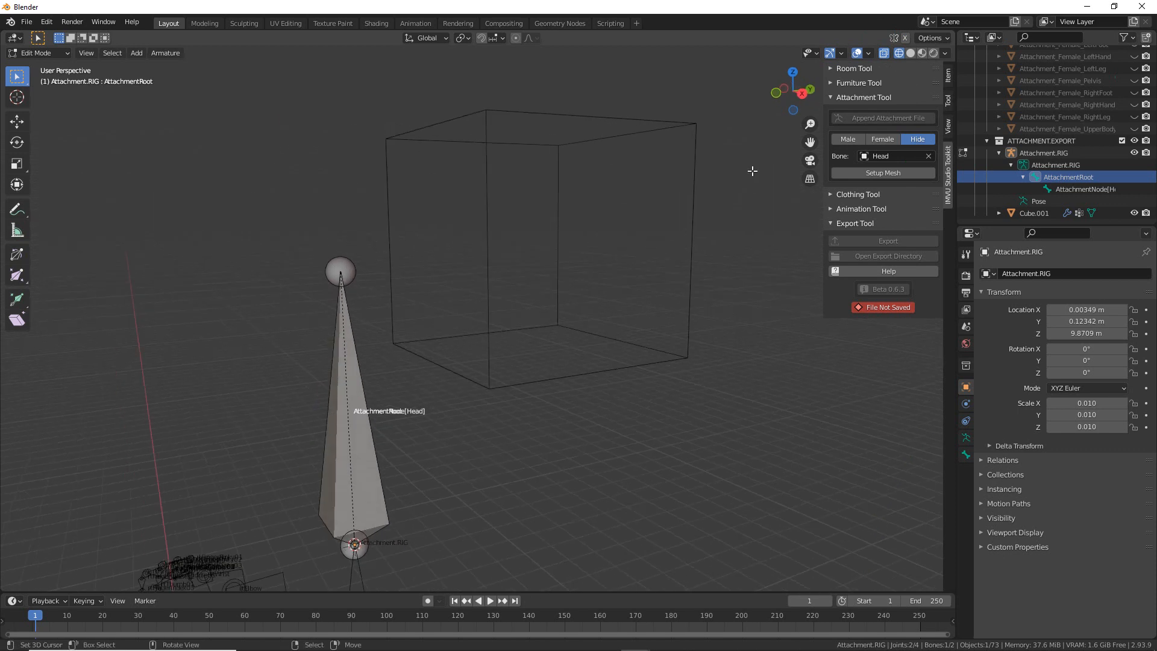
click(1085, 193)
mouse_move(416, 373)
middle_down()
mouse_move(461, 366)
mouse_move(479, 395)
mouse_move(379, 387)
mouse_move(424, 368)
middle_up()
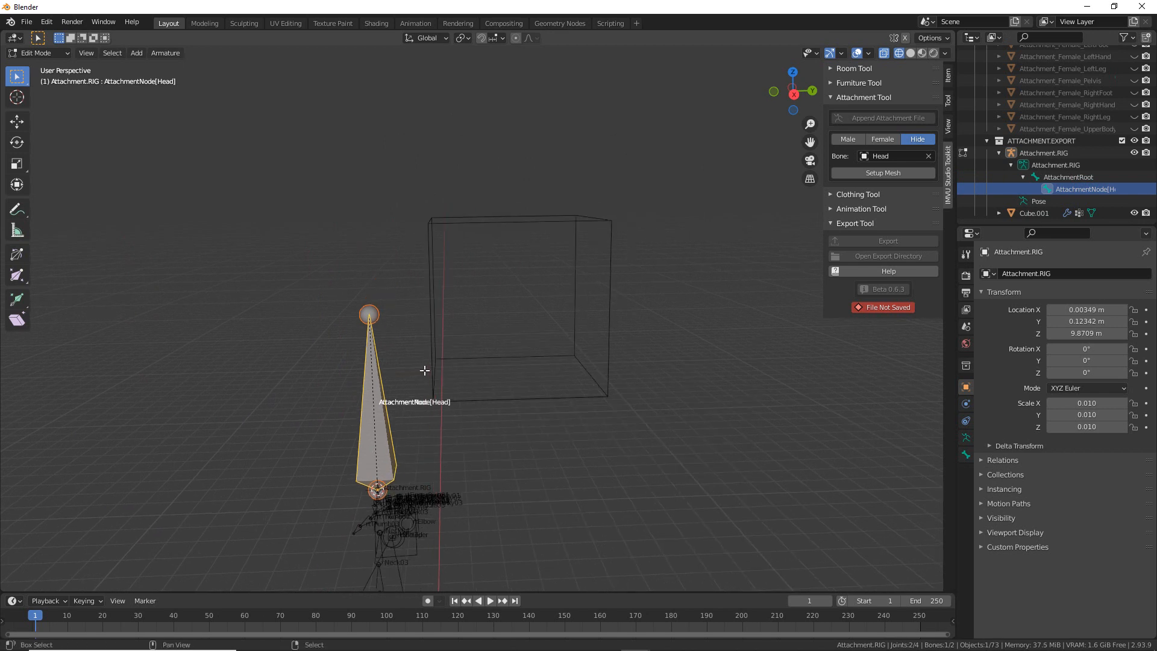
click(165, 53)
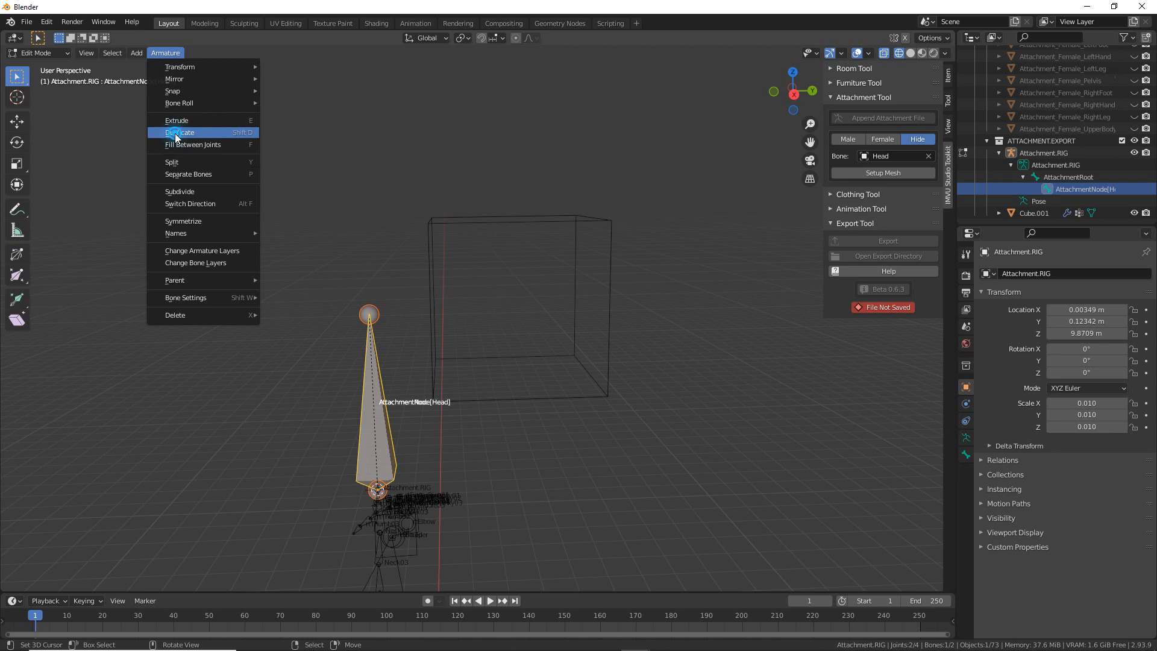
drag(167, 145, 207, 142)
drag(393, 340, 404, 426)
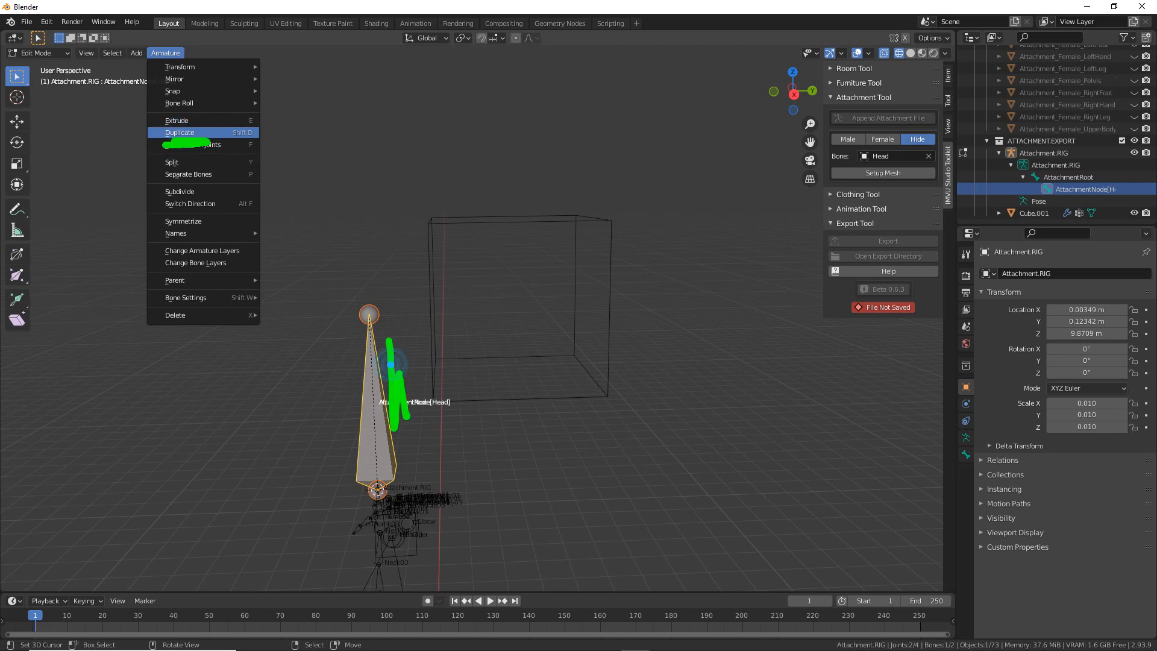
key(Escape)
click(165, 53)
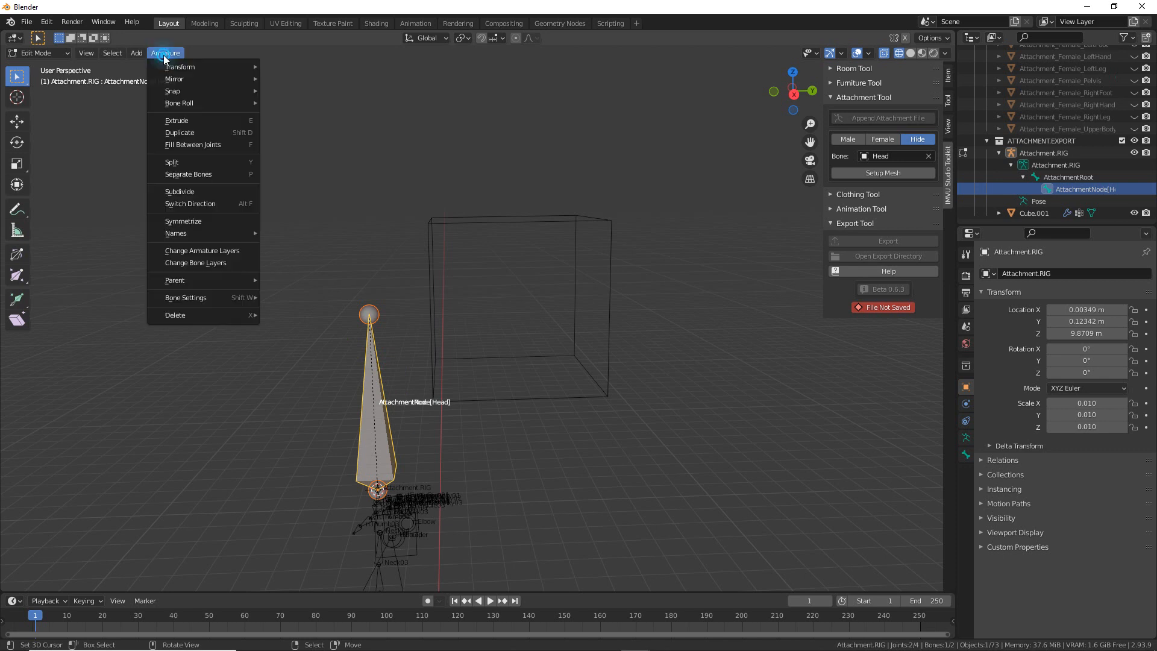
click(175, 130)
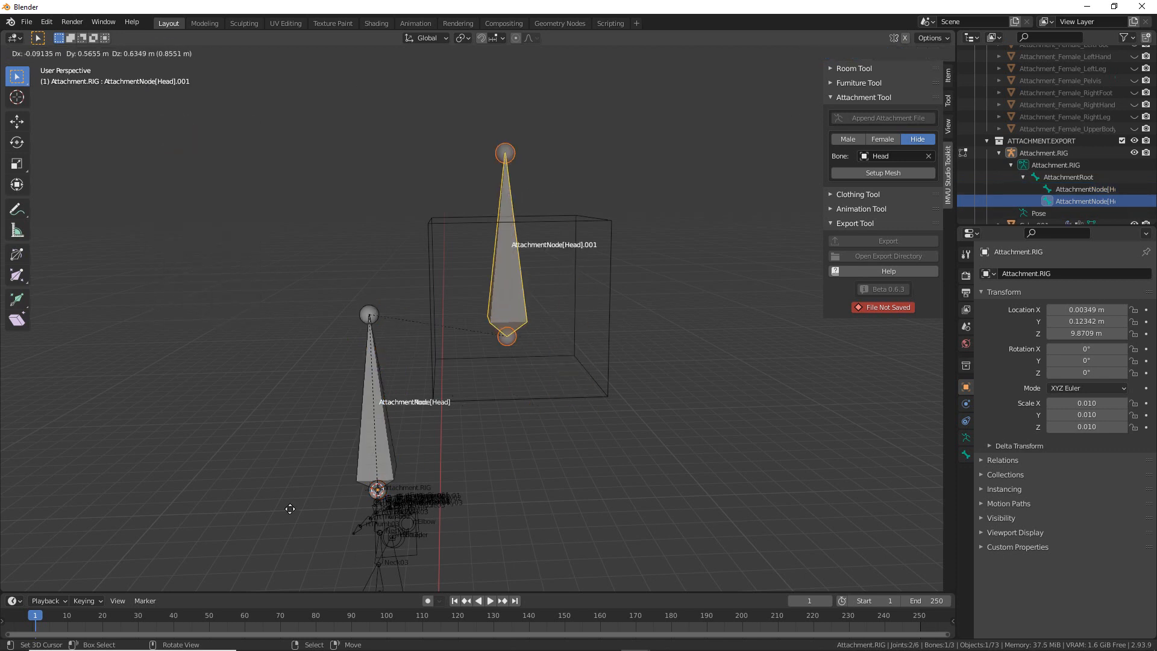
right_click(214, 506)
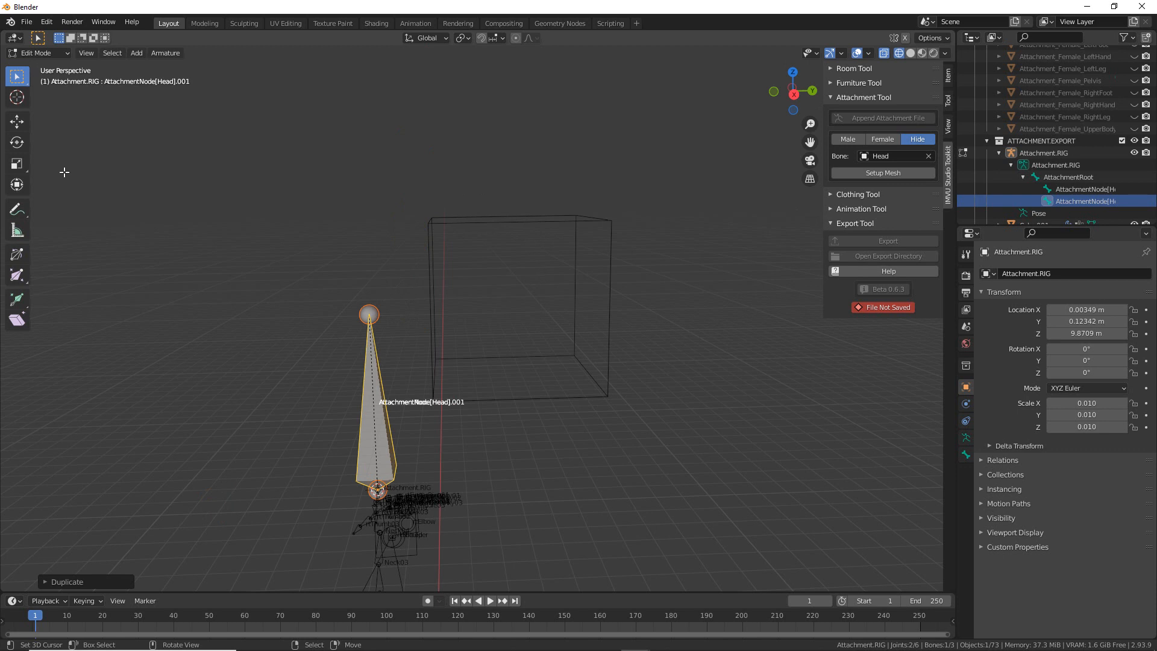
- Move the duplicated bone up and away from the original, placing it above the wireframe cube
click(17, 121)
drag(395, 392, 517, 101)
scroll(527, 283, down, 1)
shift+middle_drag(454, 163, 378, 299)
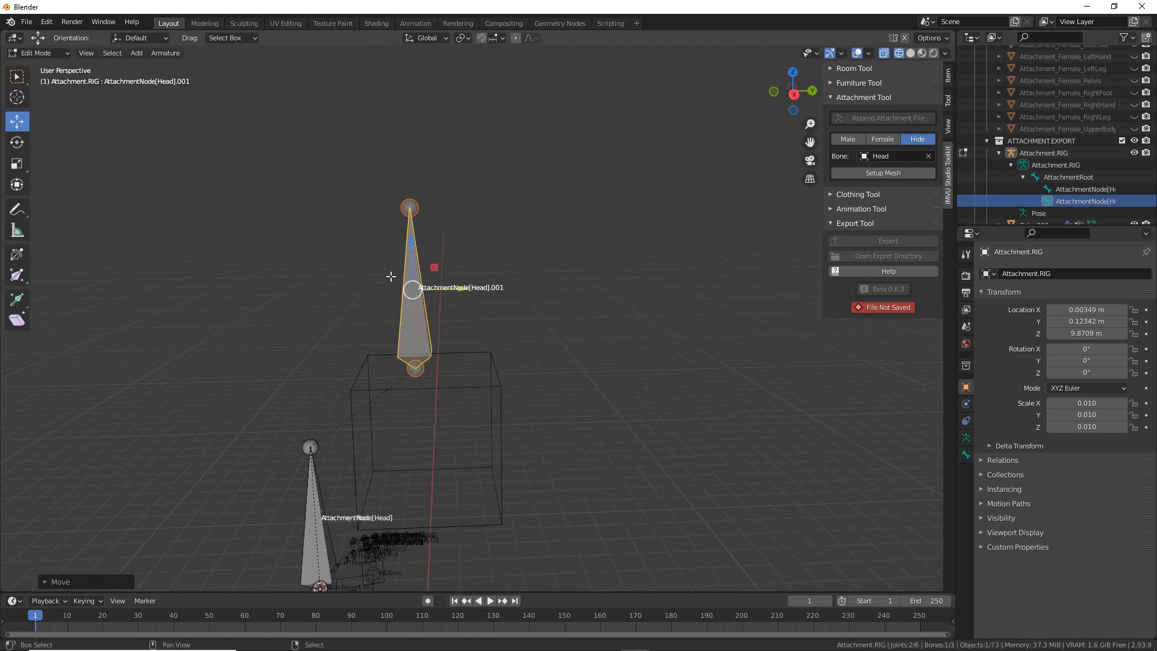
shift+middle_drag(428, 347, 408, 217)
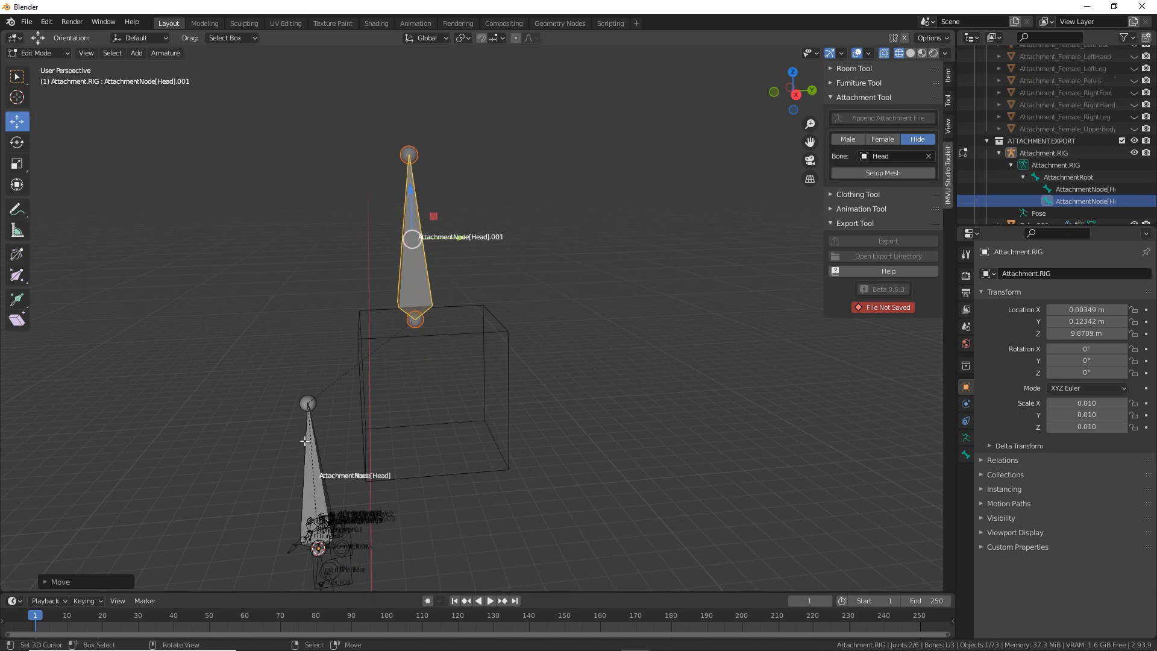
middle_drag(410, 278, 396, 293)
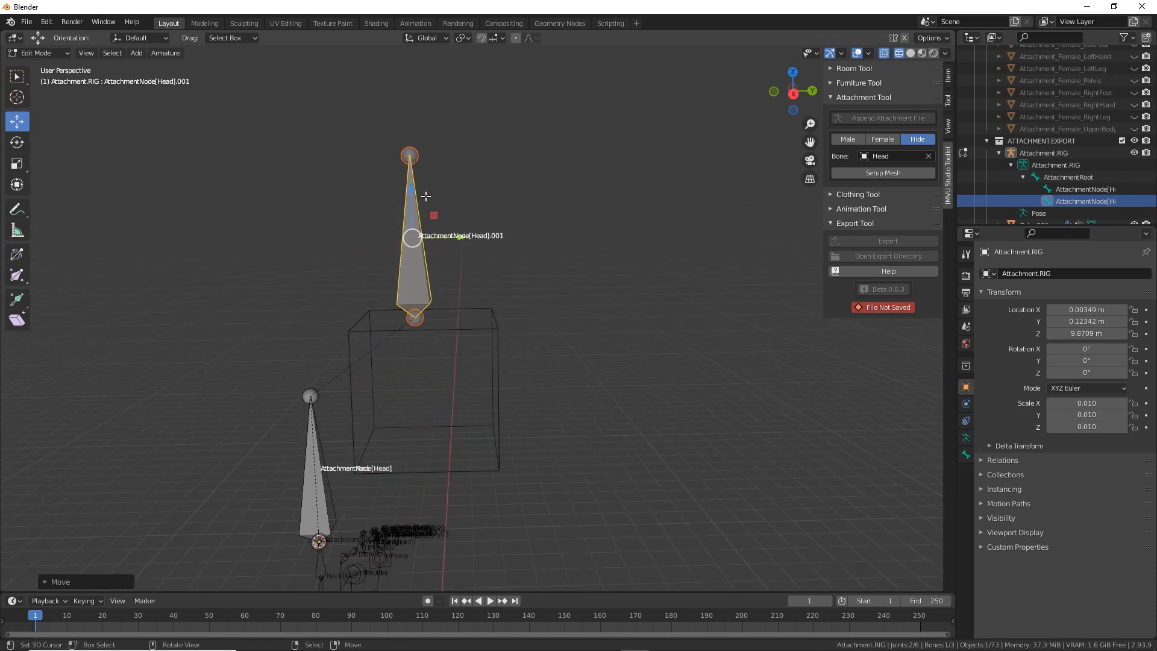
- Select the tip joint of the duplicated bone and activate the Extrude tool
click(412, 159)
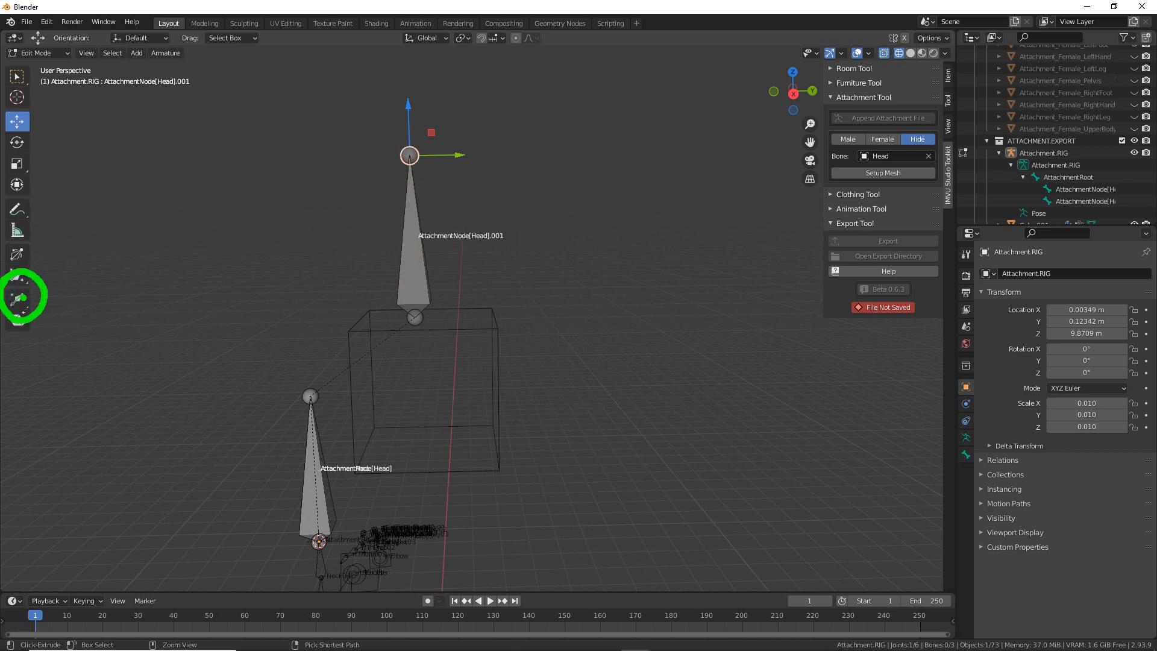
click(17, 300)
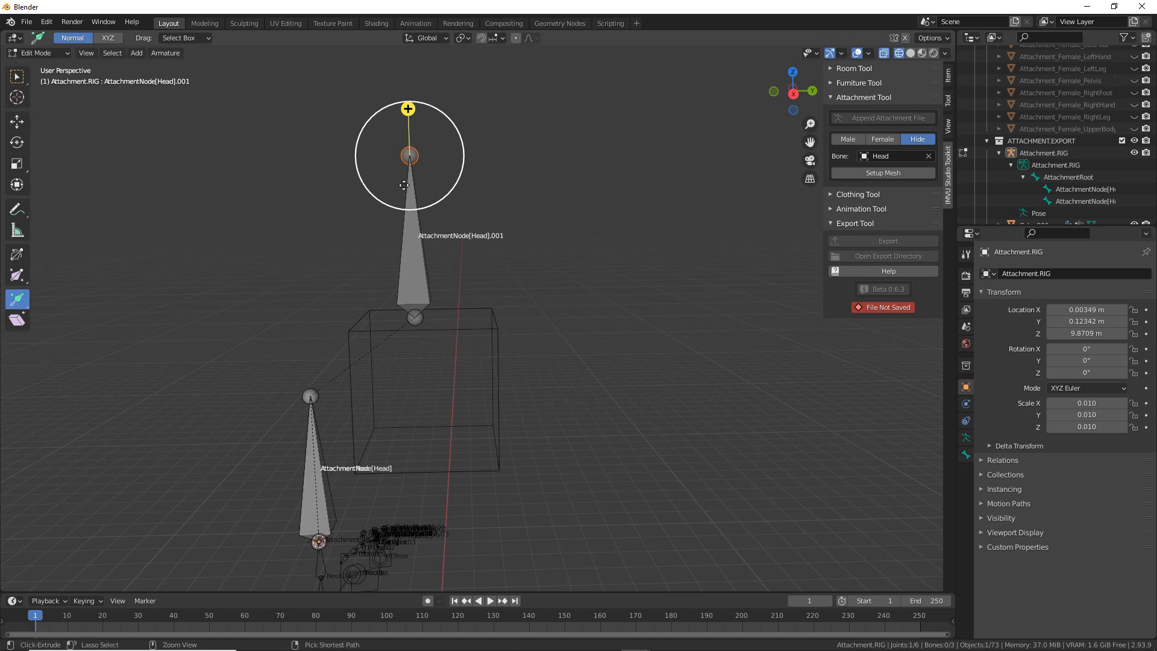
mouse_move(411, 87)
mouse_down()
mouse_move(425, 137)
mouse_move(412, 89)
mouse_up()
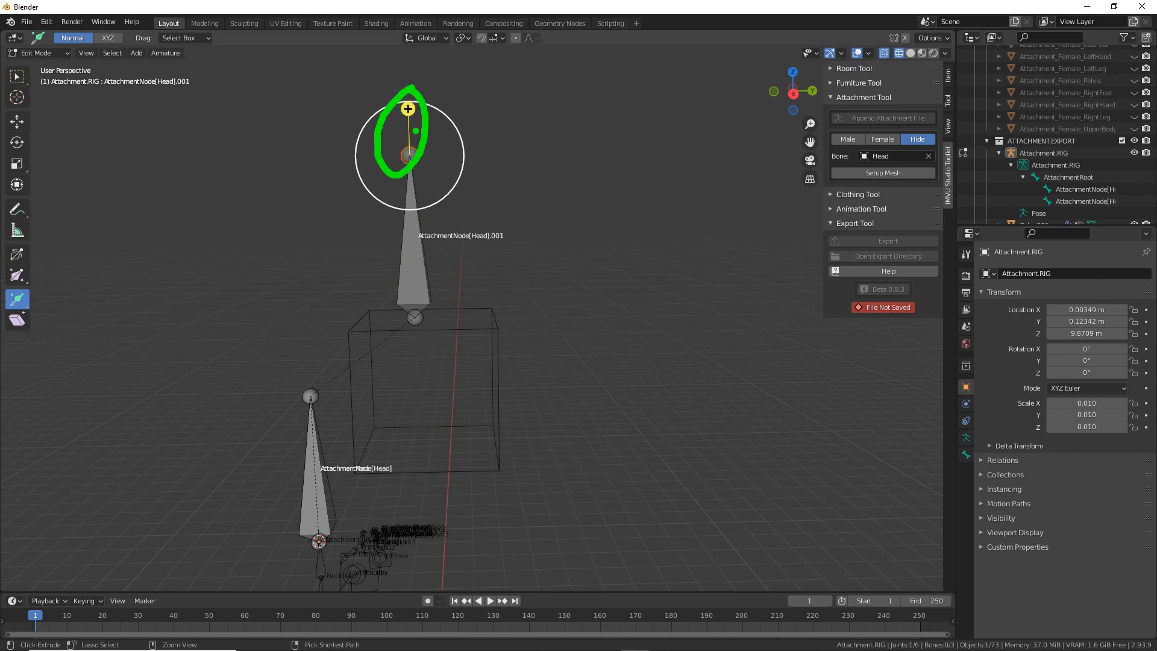
mouse_move(447, 156)
mouse_down()
mouse_move(447, 106)
mouse_move(464, 96)
mouse_move(437, 109)
mouse_move(452, 103)
mouse_up()
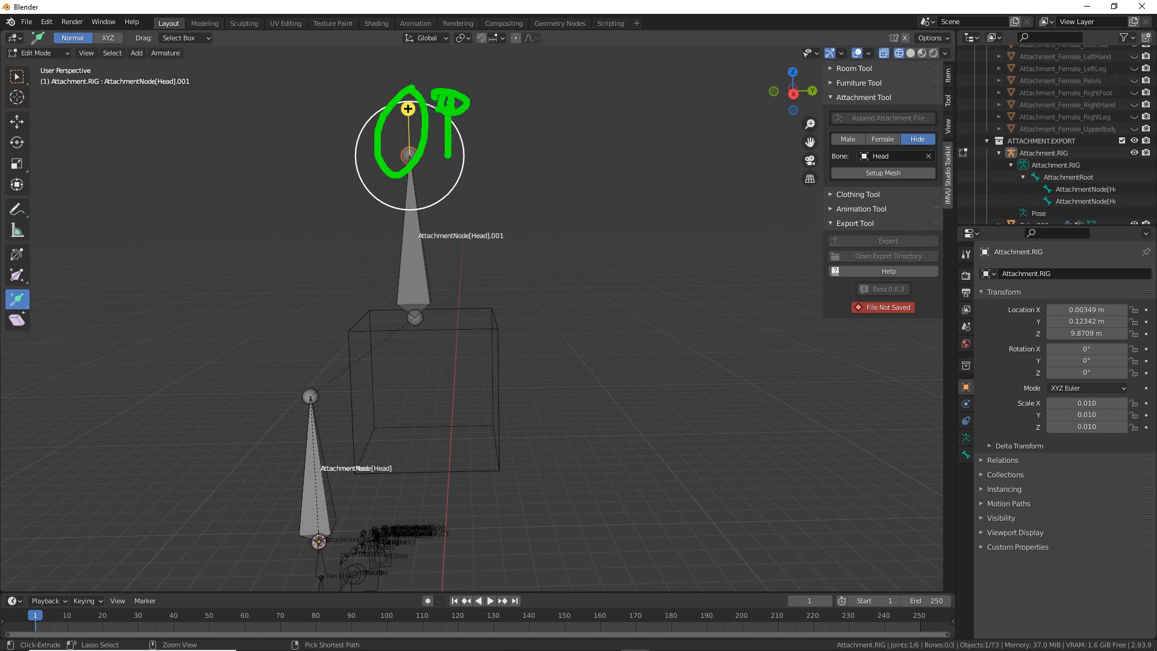
key(Escape)
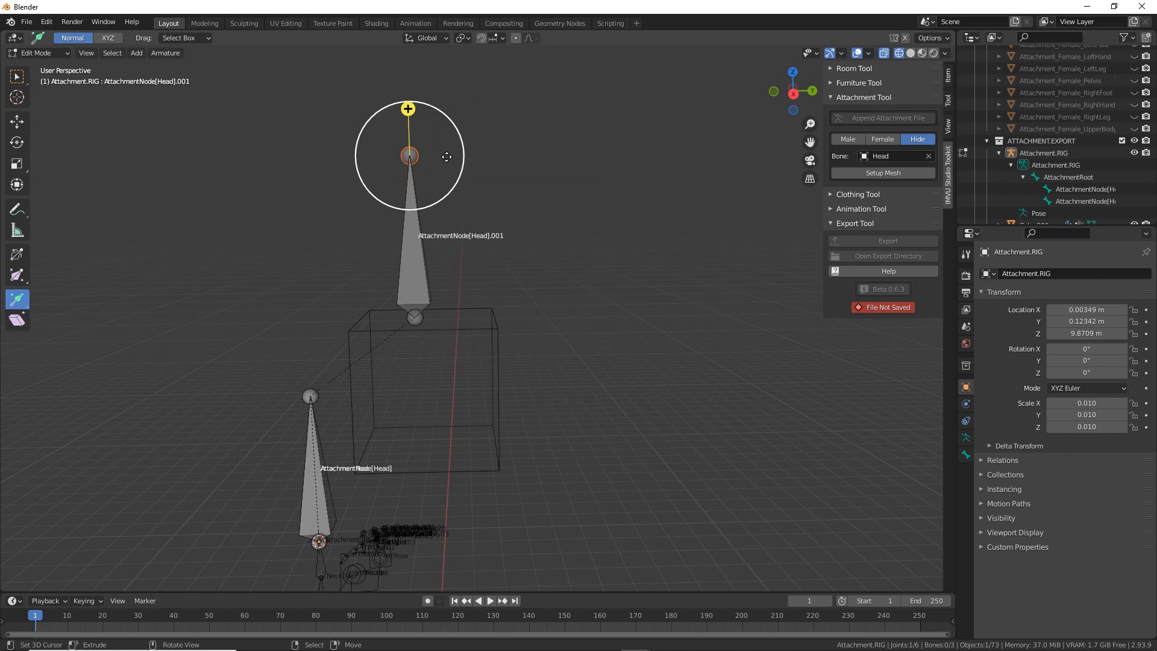
mouse_move(365, 126)
mouse_down()
mouse_move(455, 175)
mouse_move(390, 138)
mouse_up()
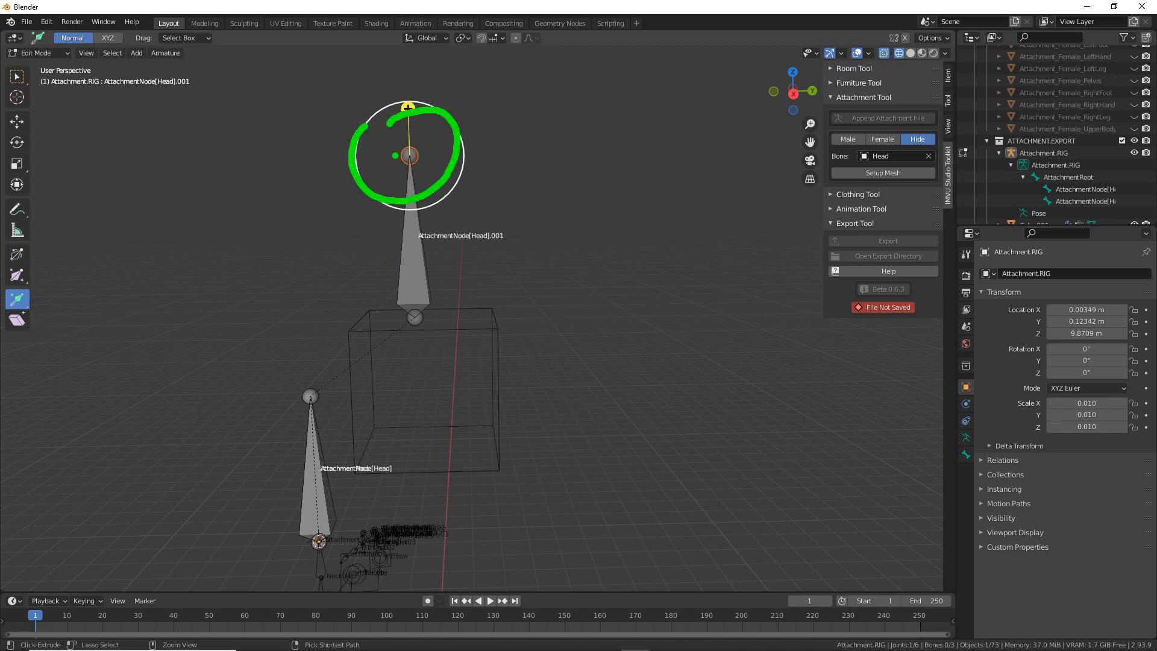
key(Escape)
- Extrude a chain of three bones from the duplicated bone's tip, one going sideways and two hanging downward
drag(443, 162, 582, 181)
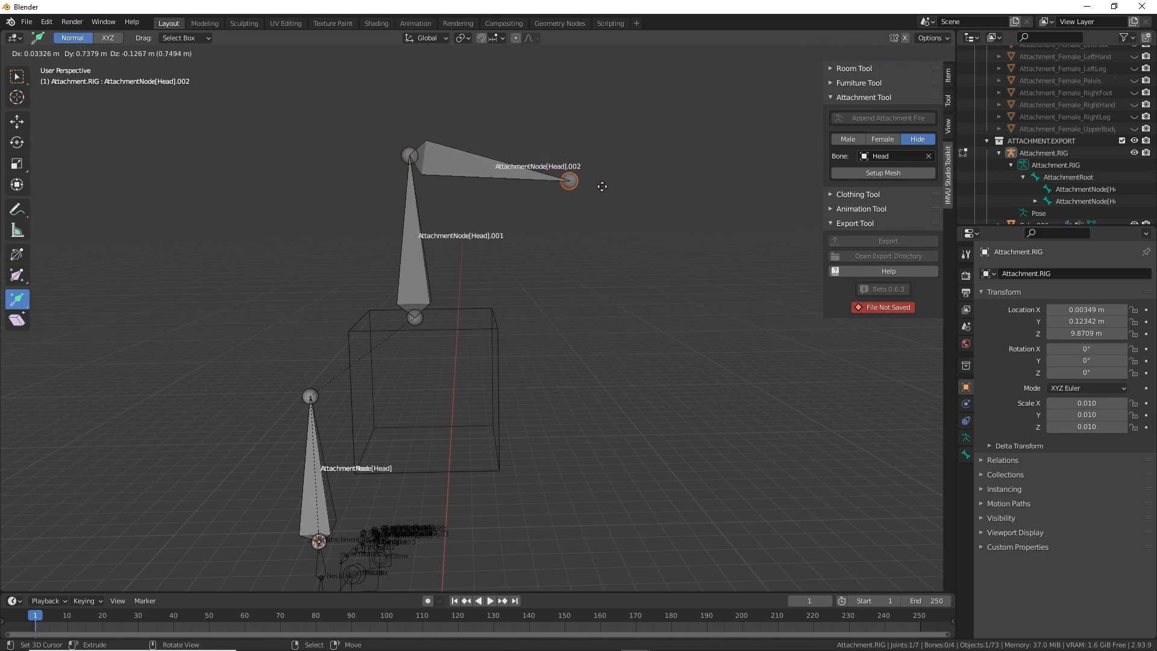
drag(602, 186, 584, 458)
scroll(700, 465, down, 2)
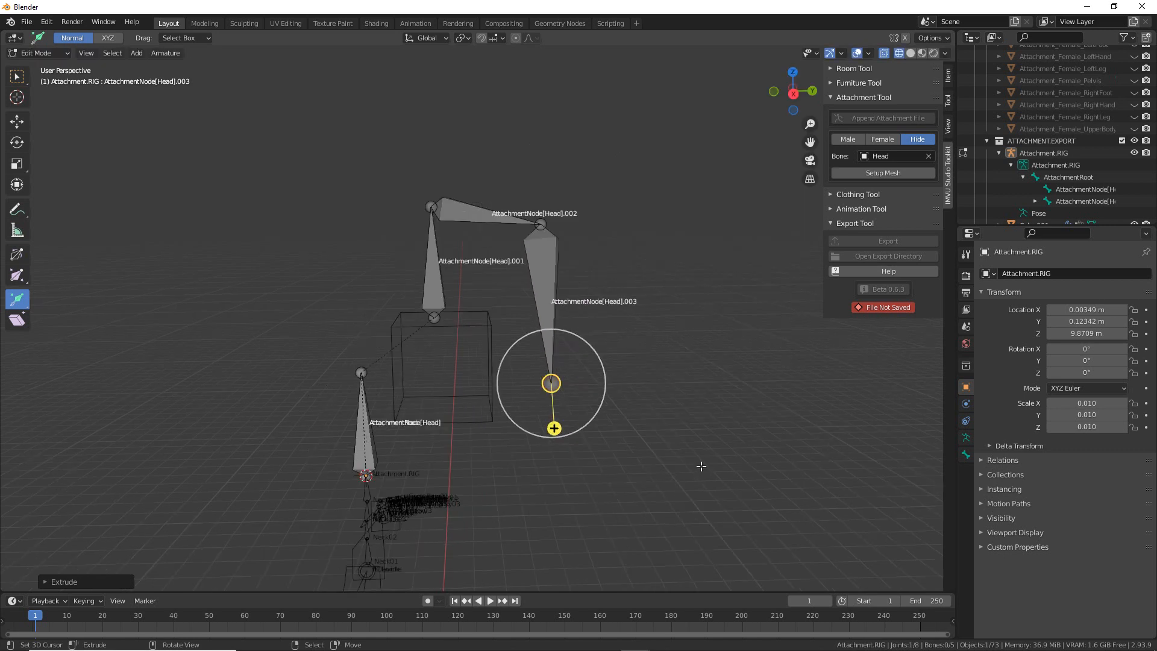
shift+middle_drag(699, 464, 651, 304)
drag(505, 260, 502, 417)
middle_drag(502, 417, 565, 349)
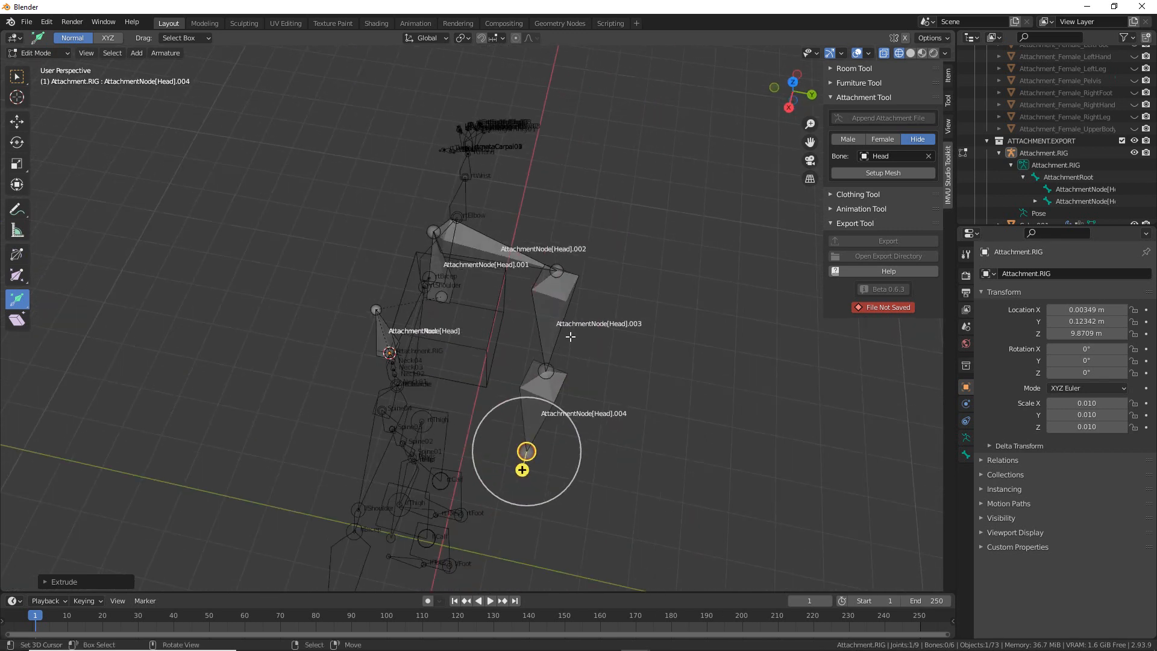
middle_drag(498, 361, 488, 374)
- Undo the three bone extrusions, leaving only the duplicated bone with its tip joint selected
click(49, 26)
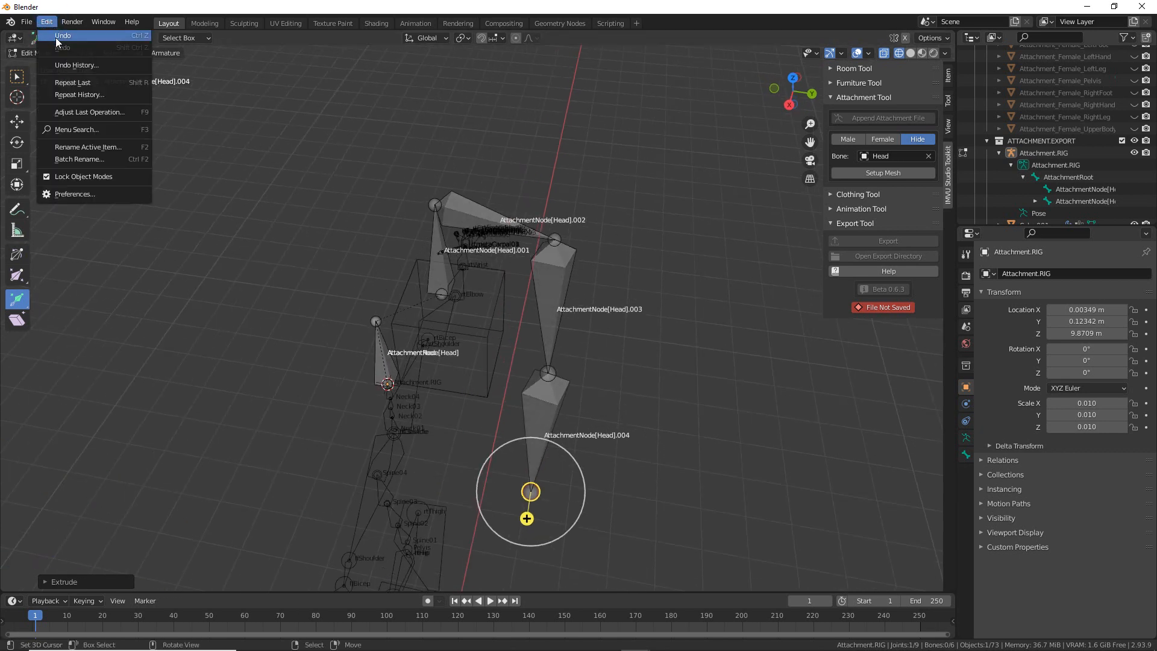
click(60, 35)
click(48, 24)
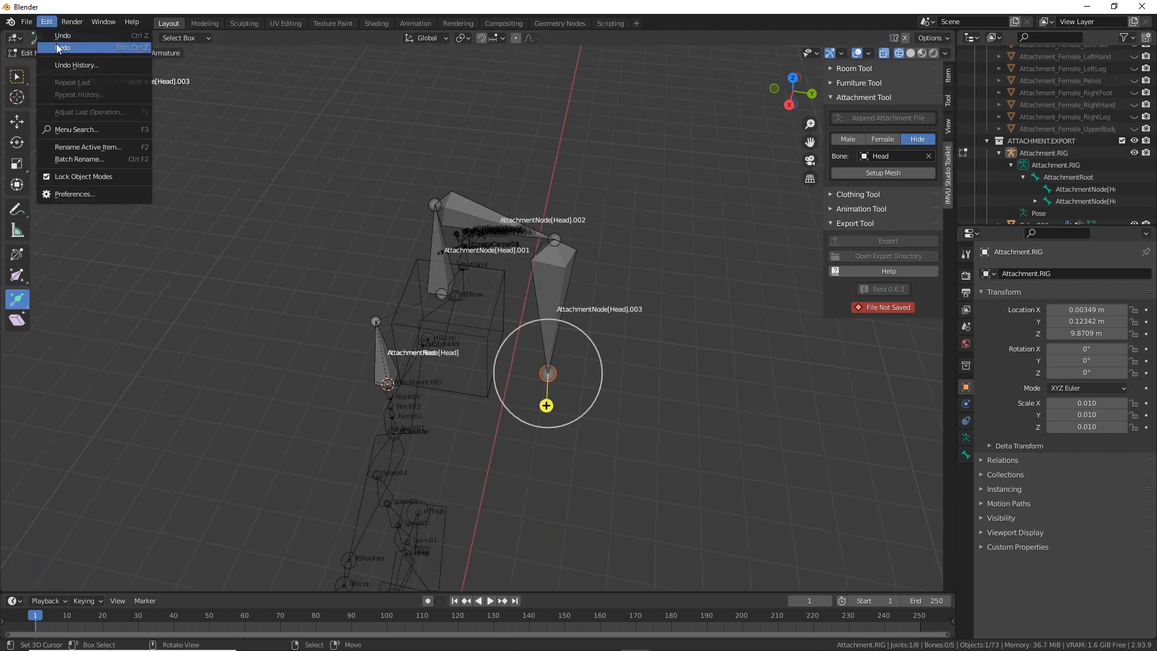
click(60, 36)
click(52, 23)
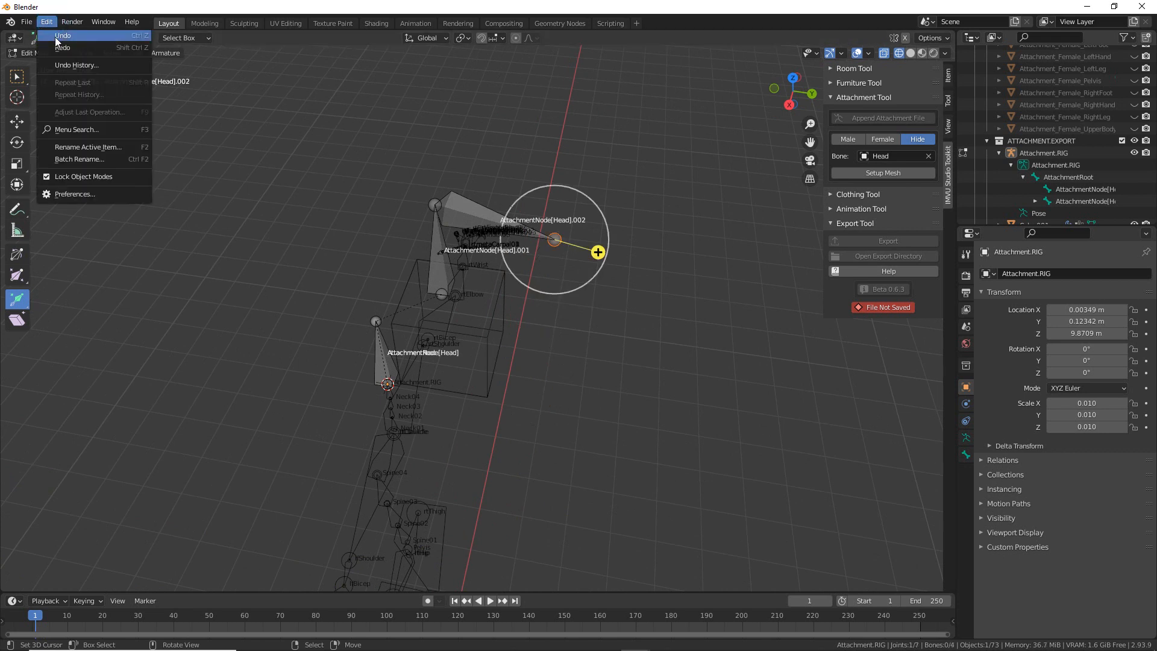
click(56, 35)
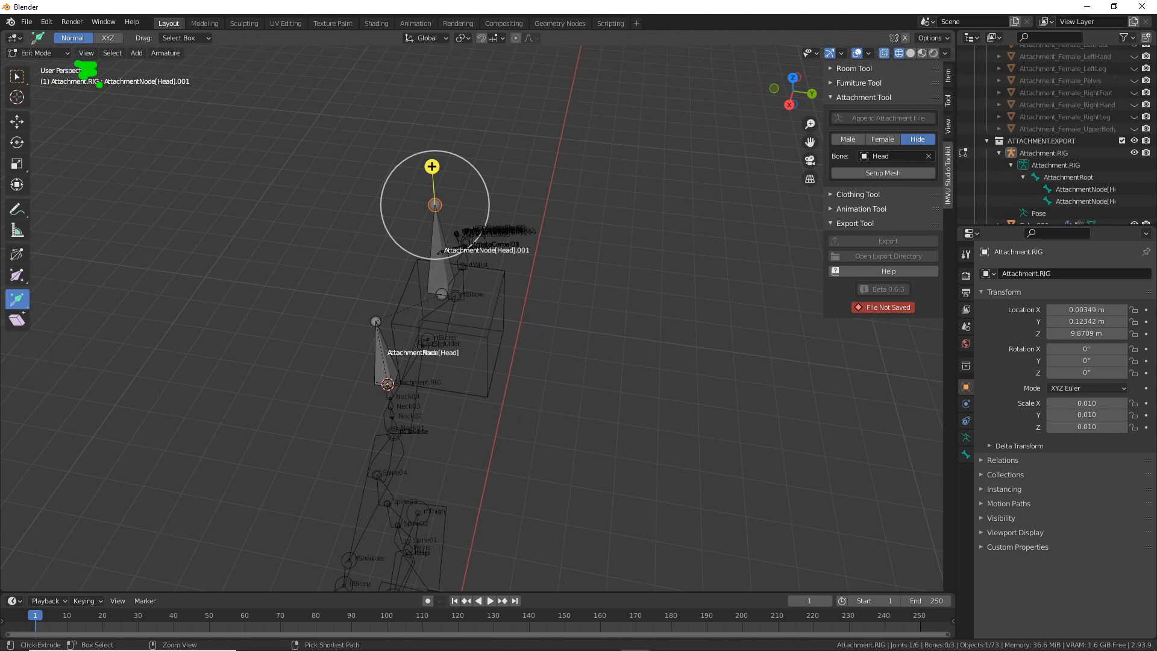
- Switch the viewport to the Right viewpoint
click(86, 53)
mouse_move(107, 192)
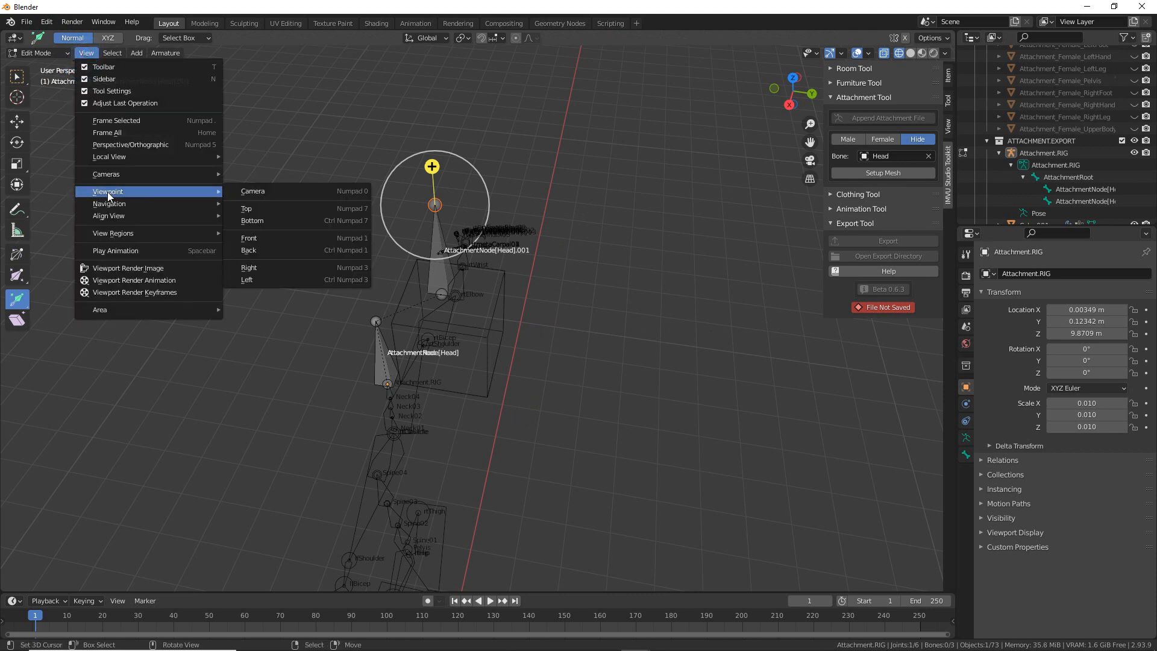
click(255, 268)
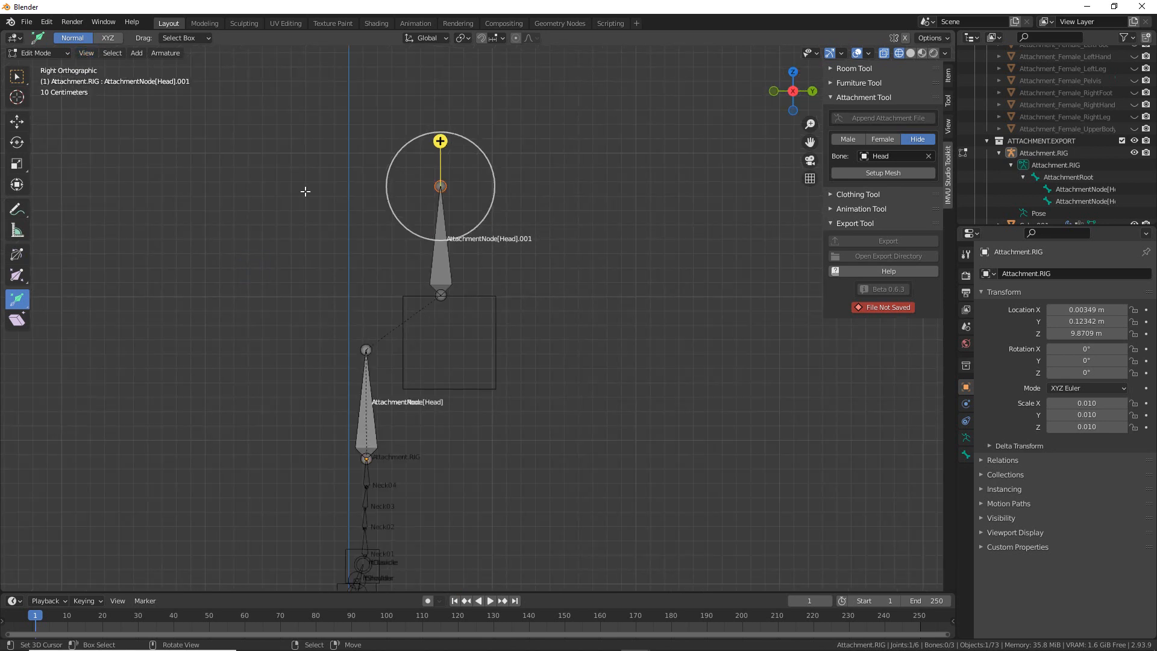
click(83, 54)
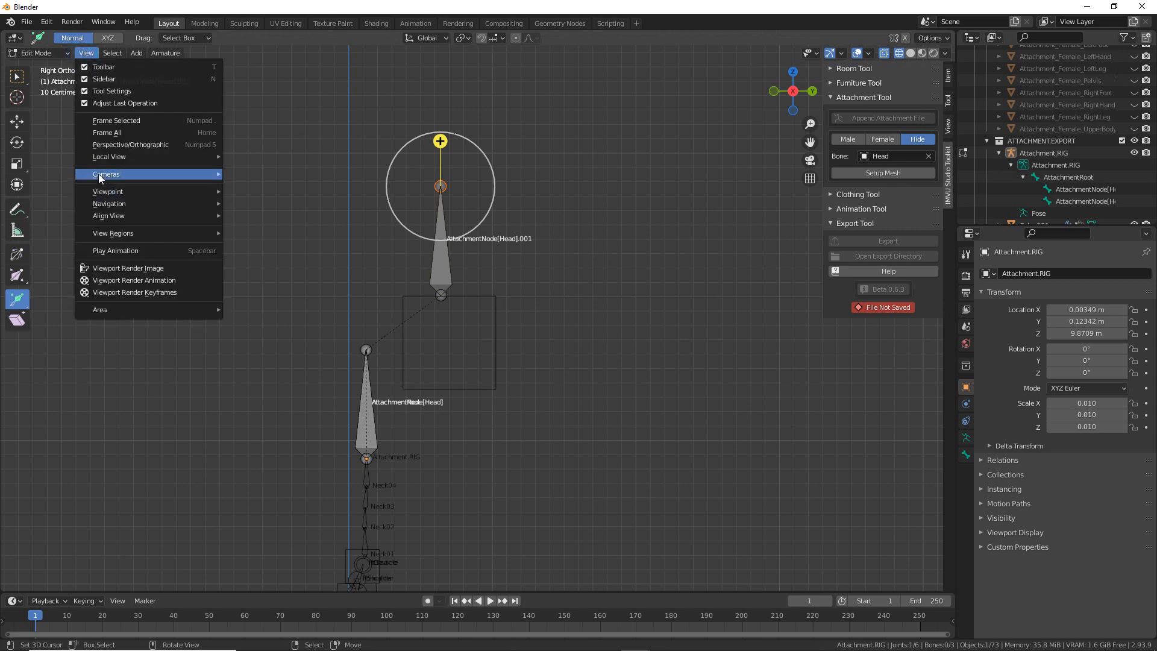
mouse_move(145, 152)
drag(124, 156, 174, 158)
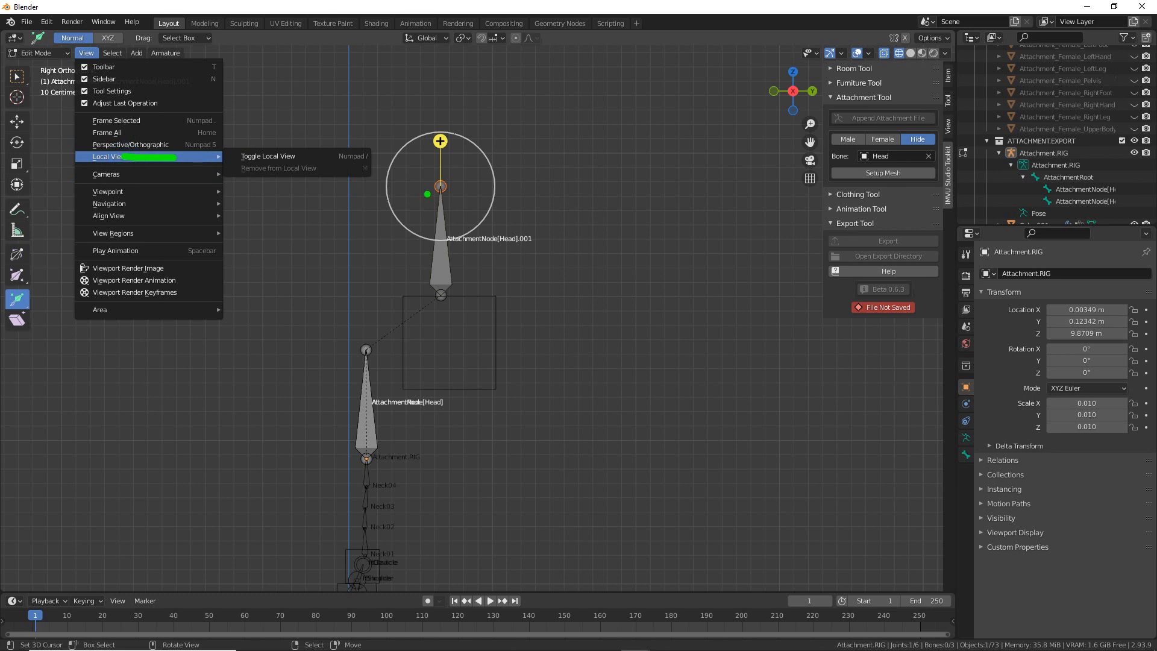
mouse_move(473, 185)
mouse_down()
mouse_move(581, 190)
mouse_move(563, 197)
mouse_move(572, 324)
mouse_move(590, 338)
mouse_up()
mouse_move(573, 376)
mouse_down()
mouse_move(571, 461)
mouse_move(585, 456)
mouse_up()
key(Escape)
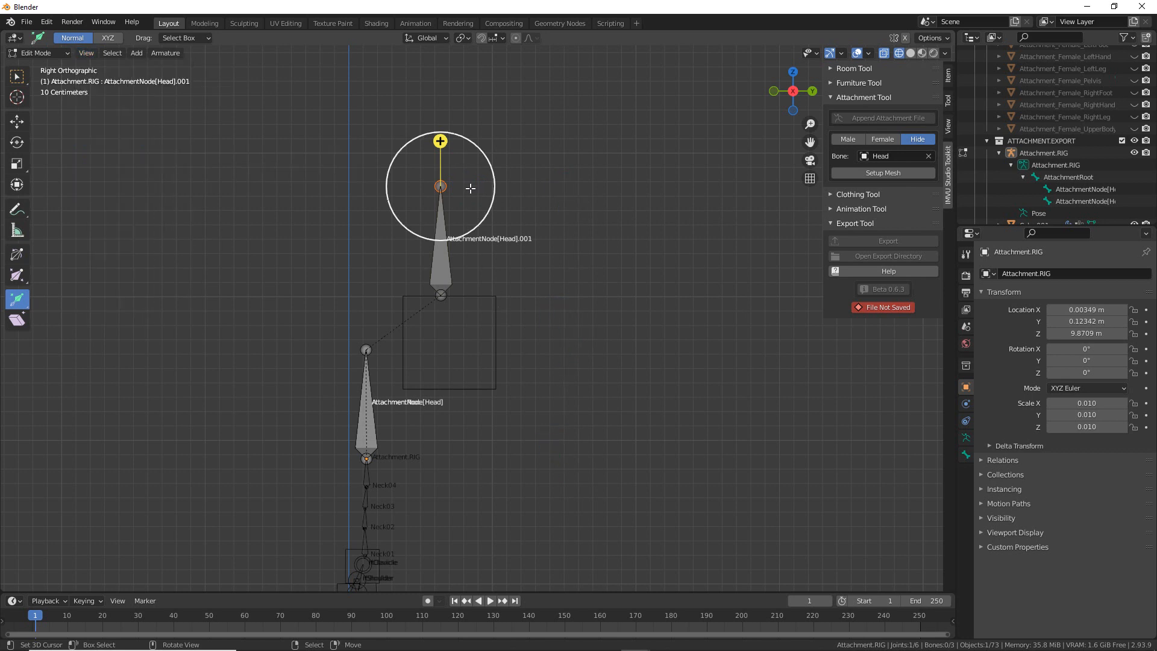
- Extrude a chain of three bones from the duplicated bone's tip, the first going sideways and the other two hanging straight down
key(e)
click(586, 190)
drag(598, 189, 546, 563)
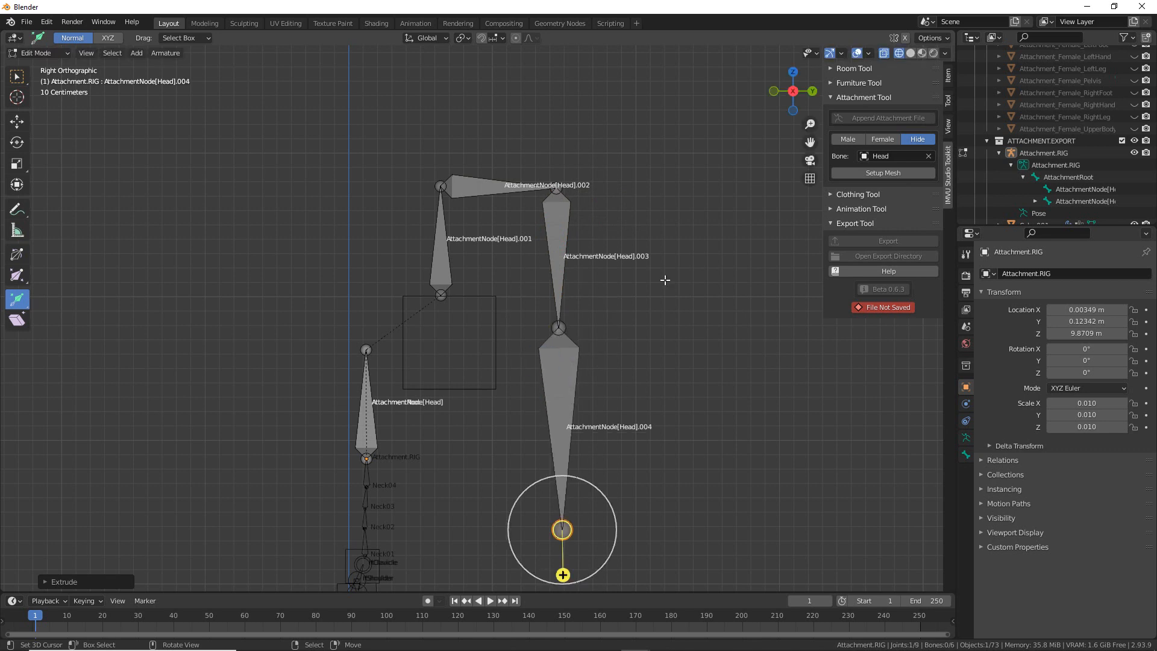
middle_drag(723, 344, 756, 356)
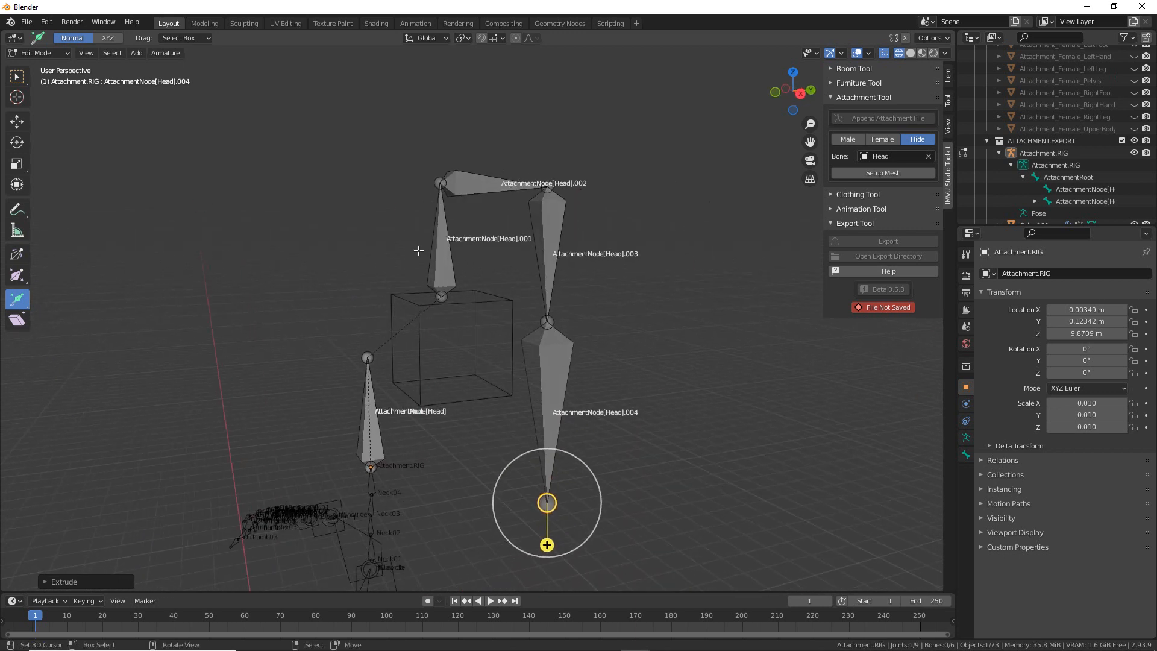
middle_drag(552, 357, 367, 361)
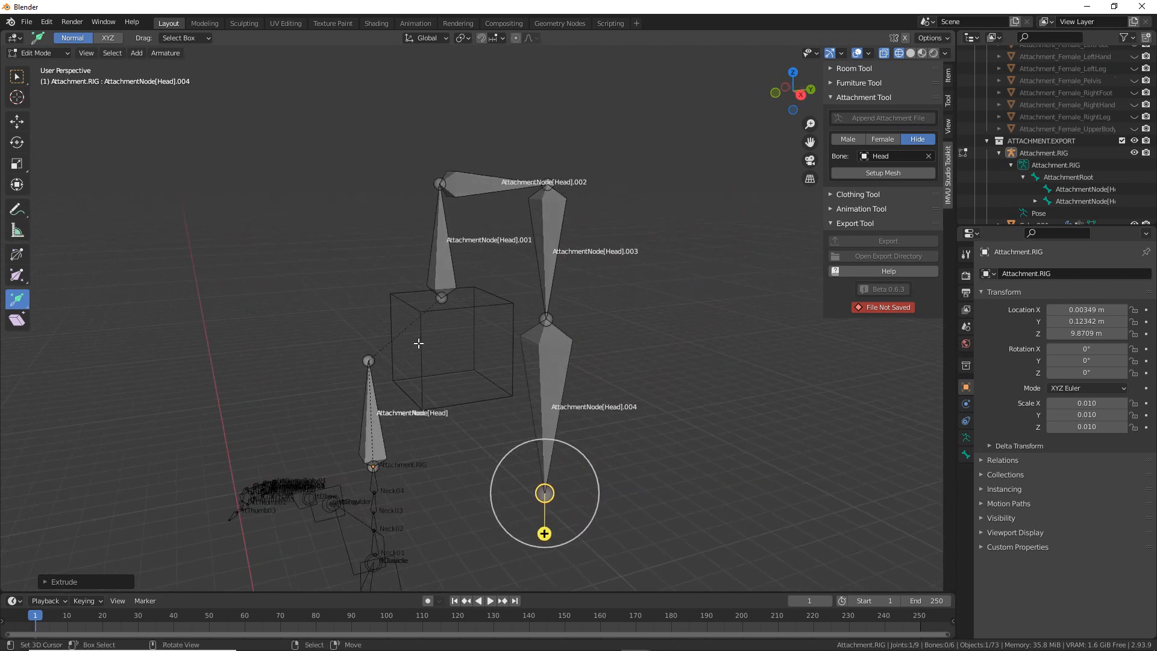
- Switch to Object Mode and set the viewport to Material Preview shading with X-ray turned off
click(38, 53)
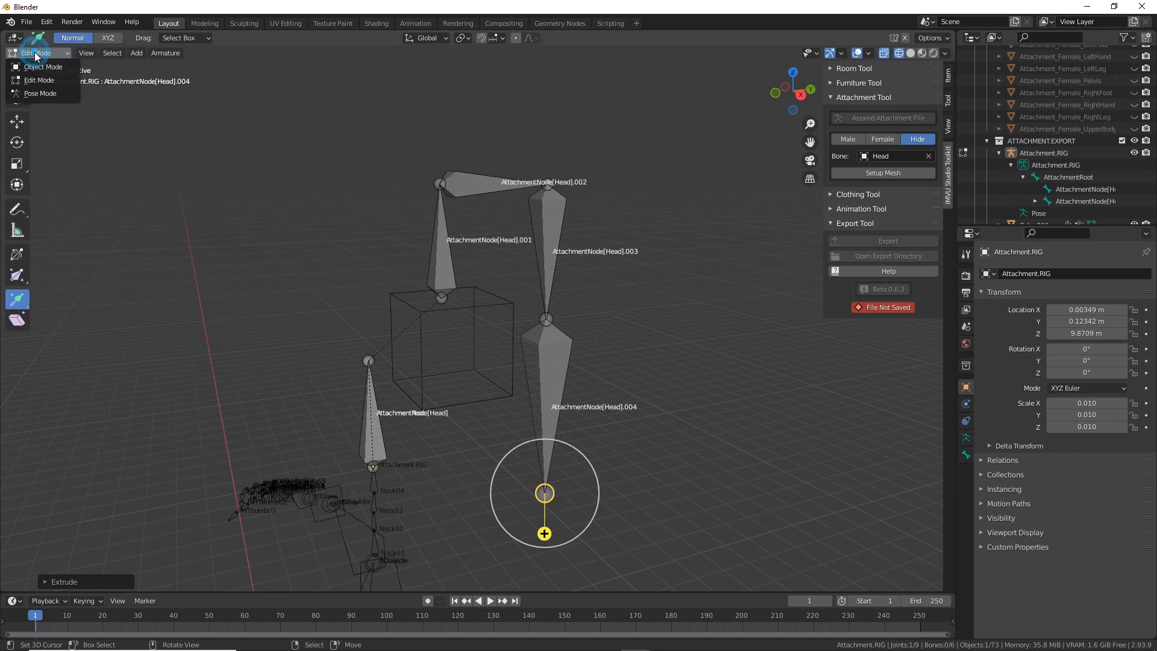
click(38, 67)
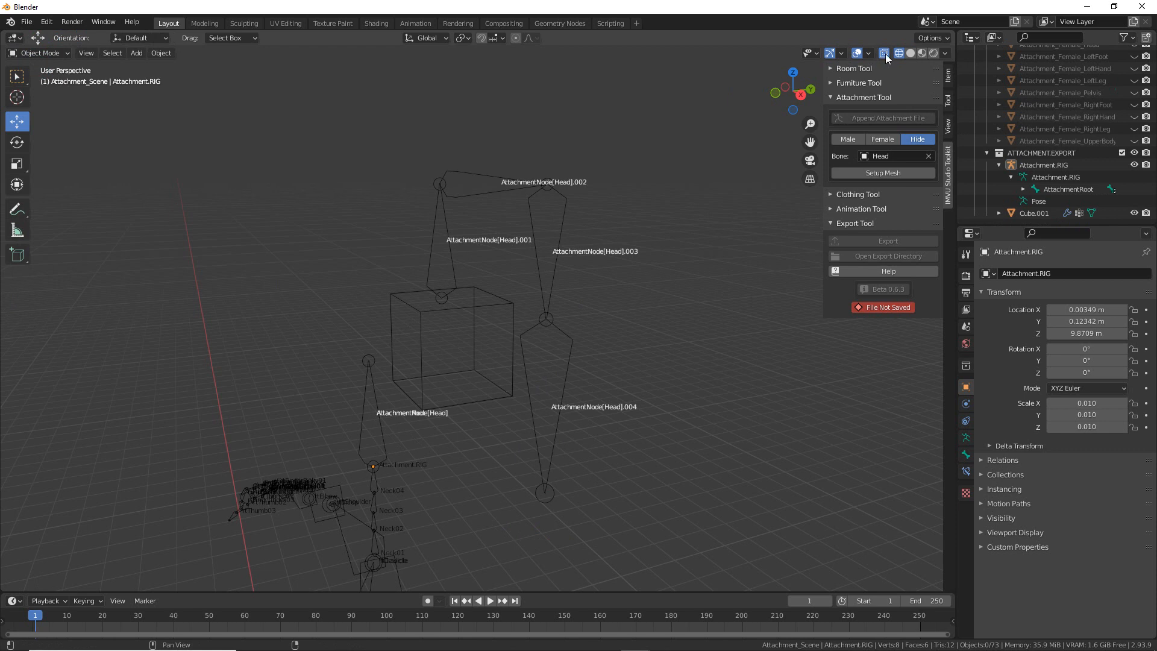
click(922, 53)
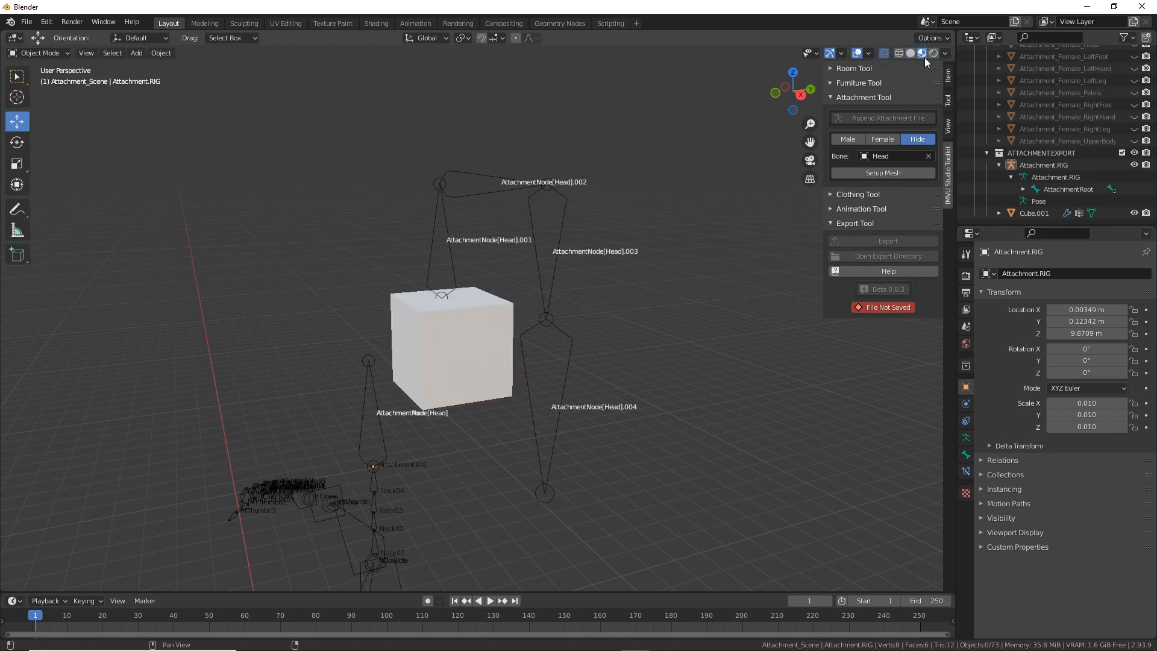
click(561, 389)
middle_drag(503, 457, 569, 428)
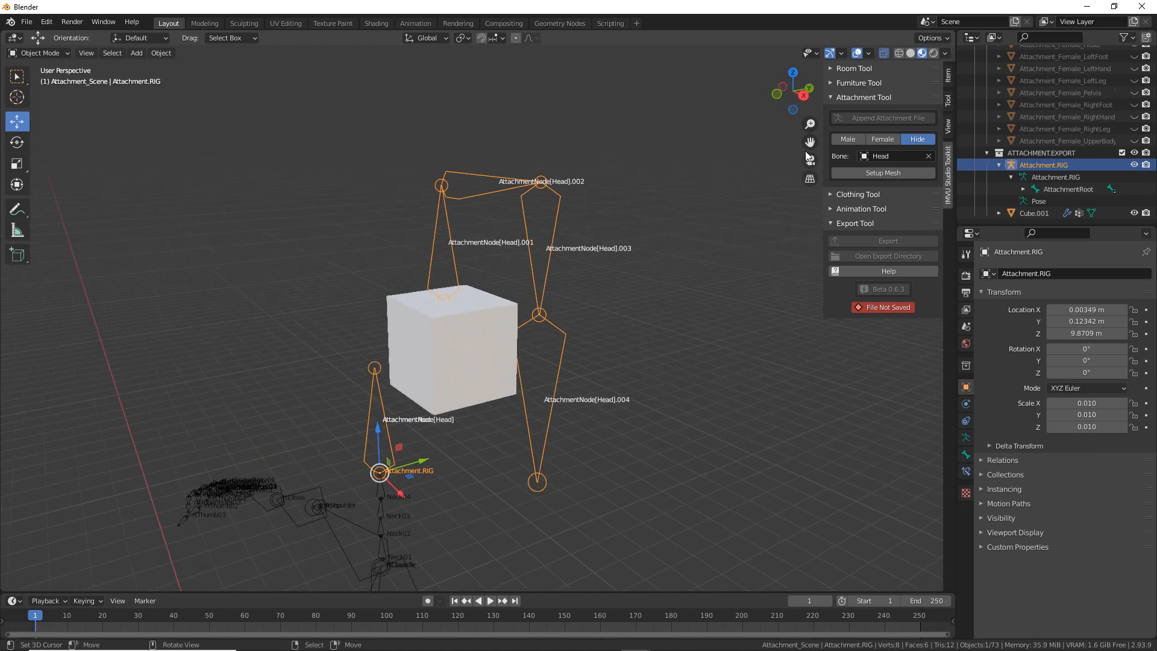
click(884, 54)
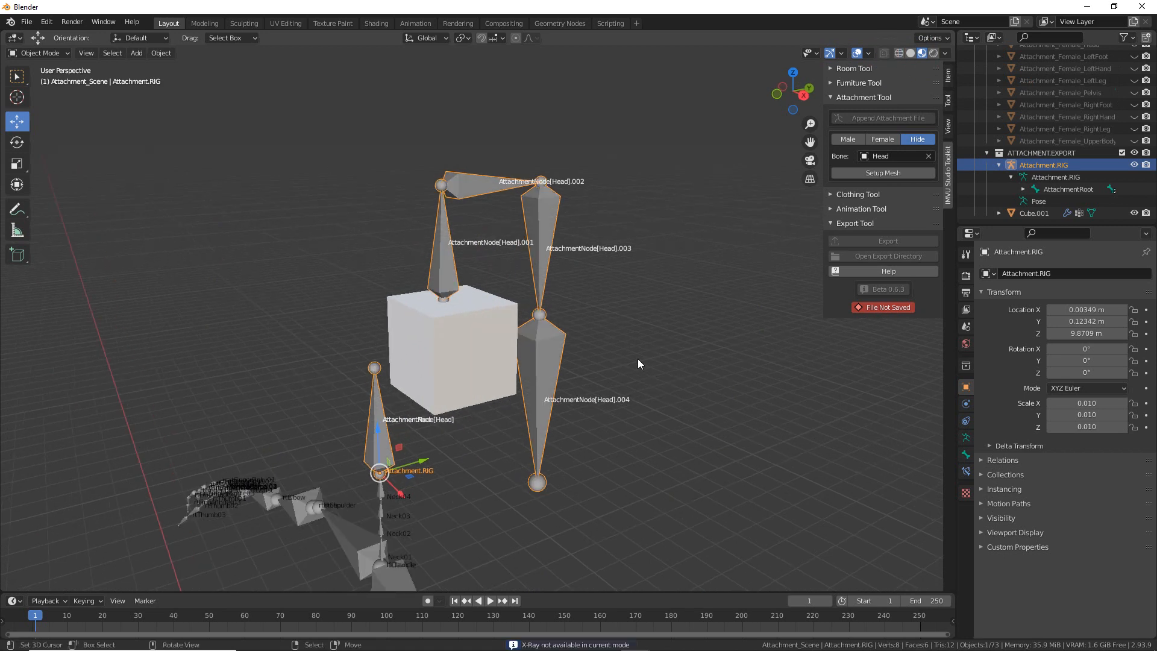
middle_drag(559, 367, 507, 358)
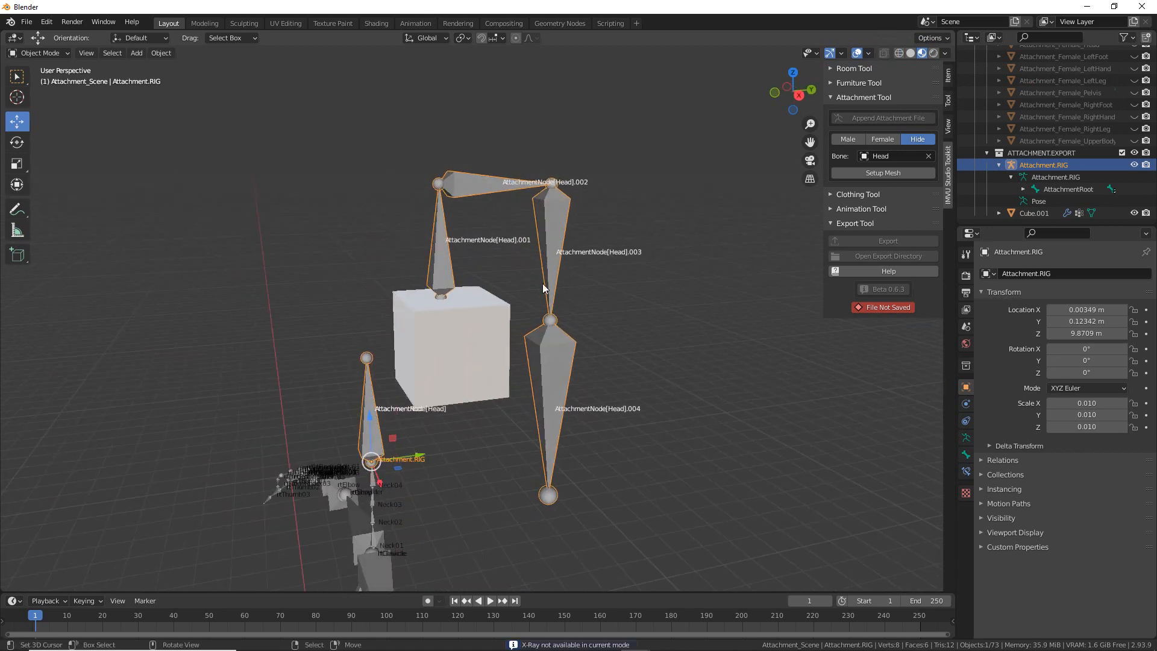
middle_drag(558, 205, 541, 305)
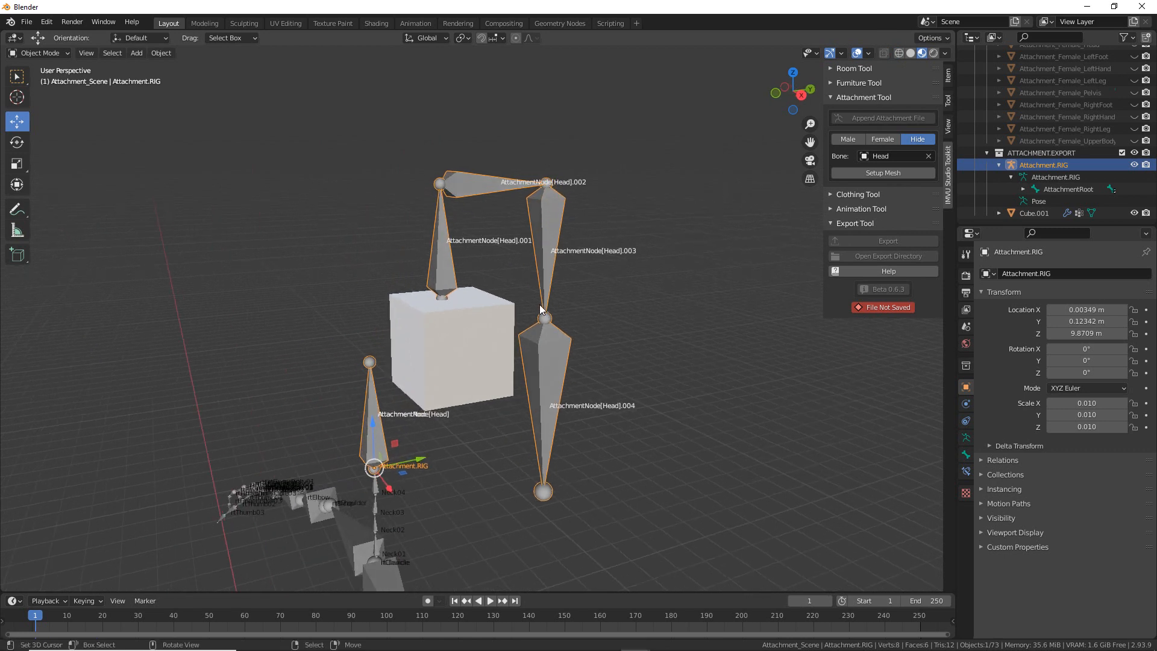
- Select the cube mesh below the new bone chain
click(493, 316)
middle_drag(511, 376, 482, 372)
mouse_move(466, 296)
middle_down()
mouse_move(460, 305)
mouse_move(522, 322)
mouse_move(503, 308)
mouse_move(465, 337)
mouse_move(470, 317)
middle_up()
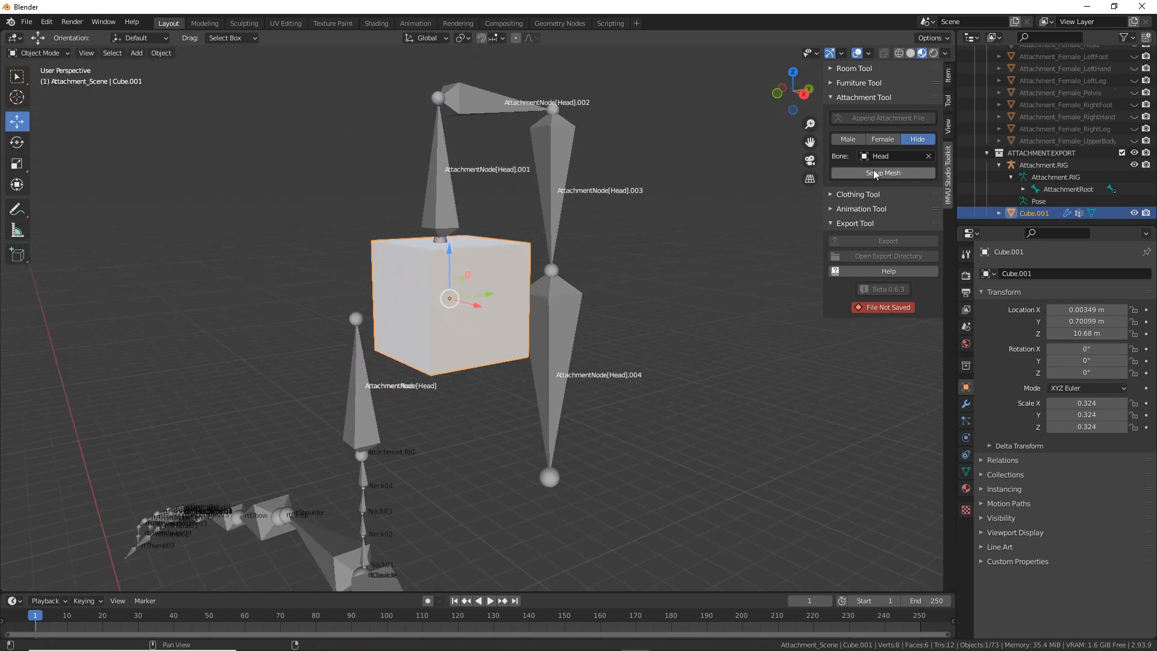
drag(867, 185, 905, 188)
drag(838, 167, 897, 164)
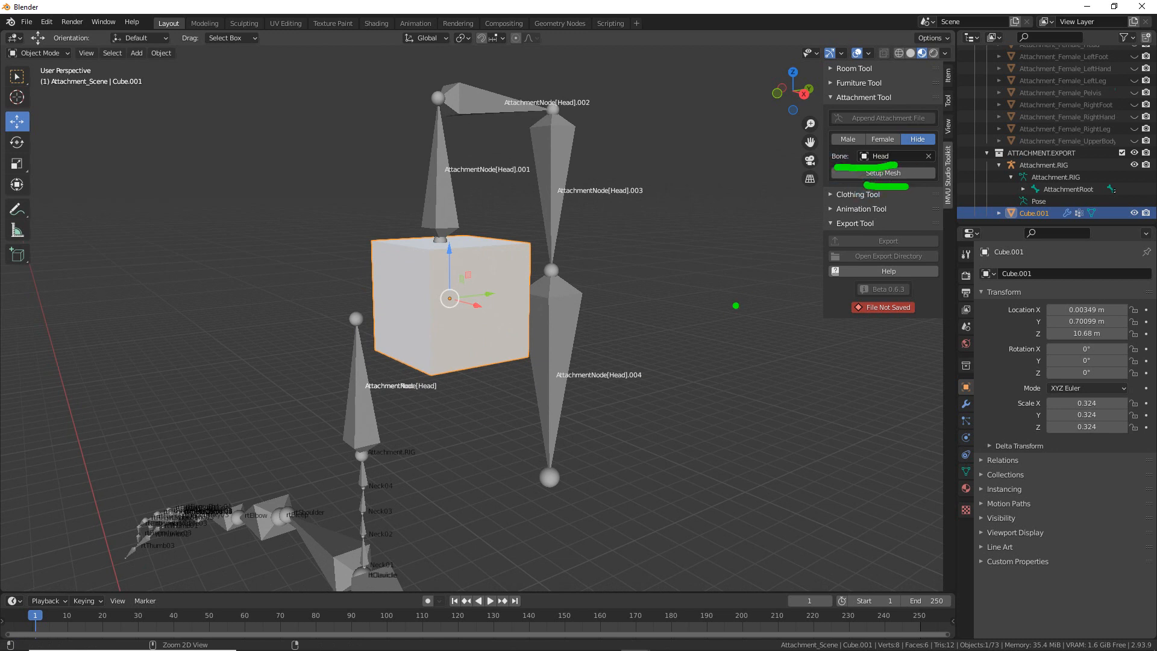
key(Escape)
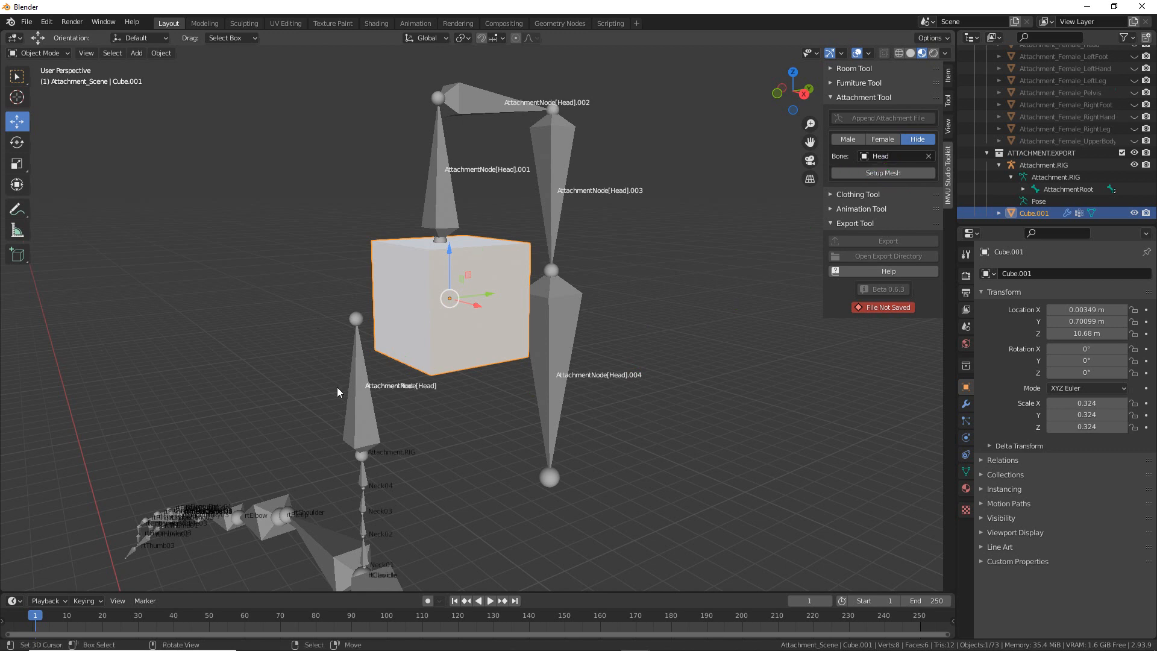
- Select the attachment rig, reselect the cube mesh, and show its mesh data properties to examine its vertex groups
click(375, 392)
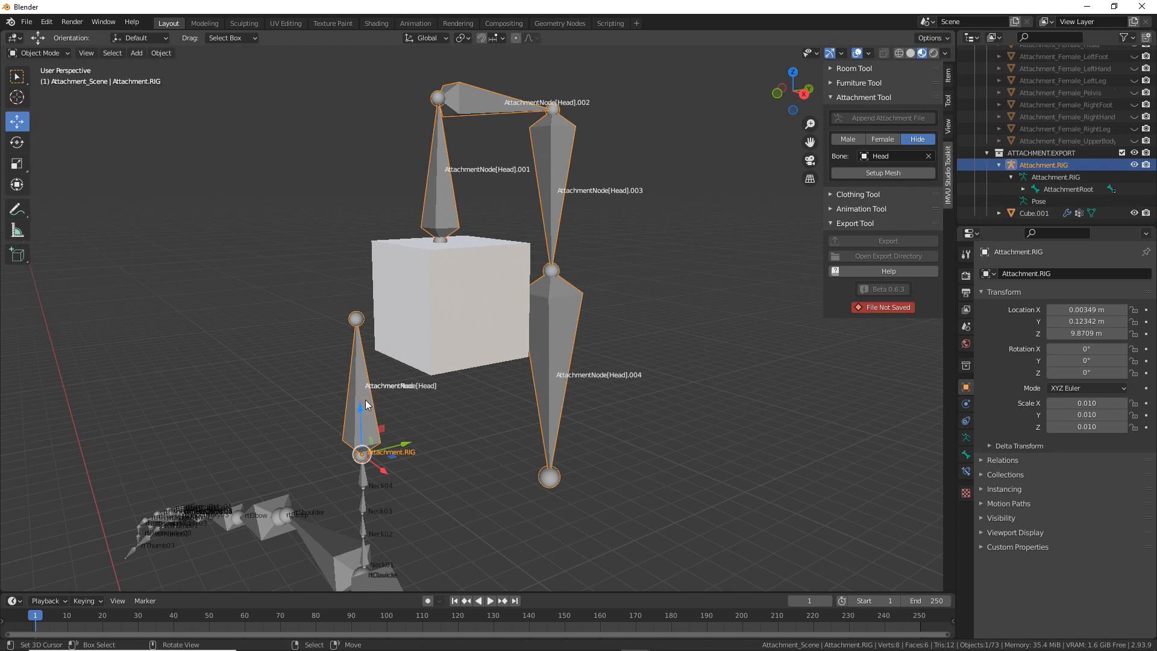
click(441, 276)
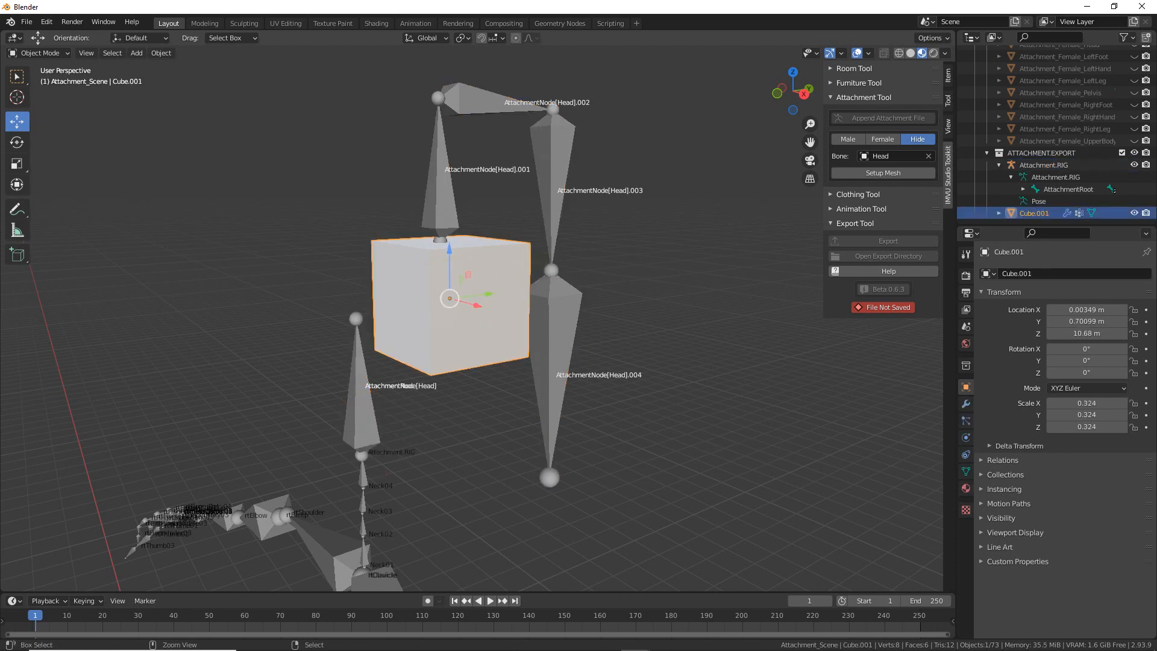
mouse_move(959, 459)
mouse_down()
mouse_move(942, 476)
mouse_move(938, 449)
mouse_up()
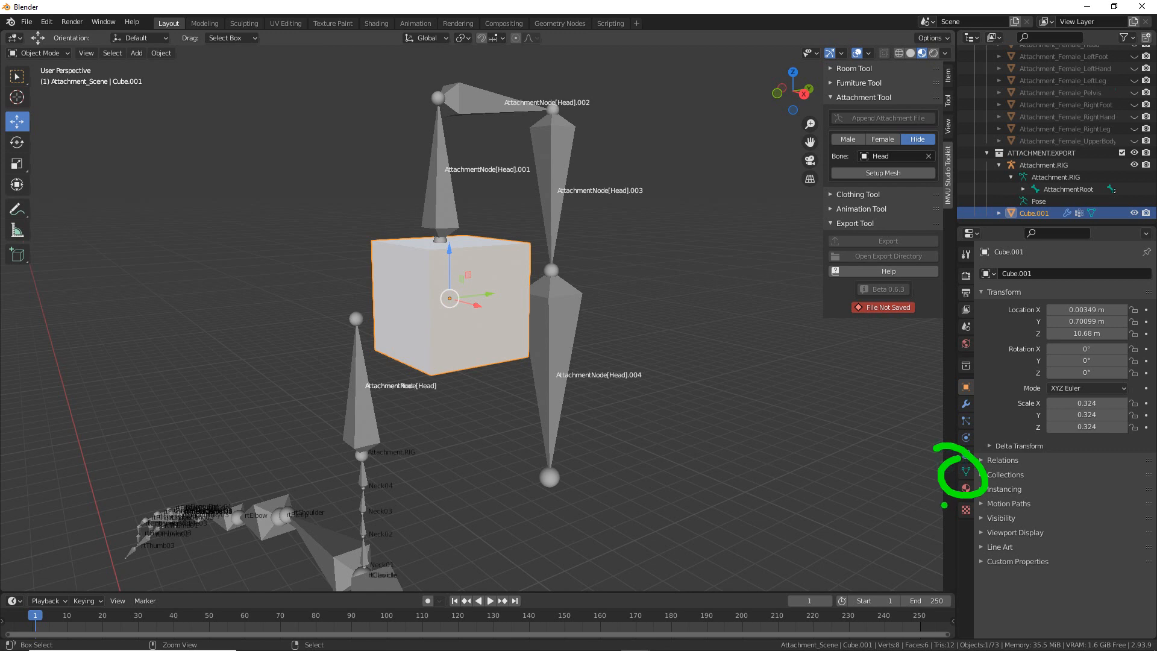
click(967, 473)
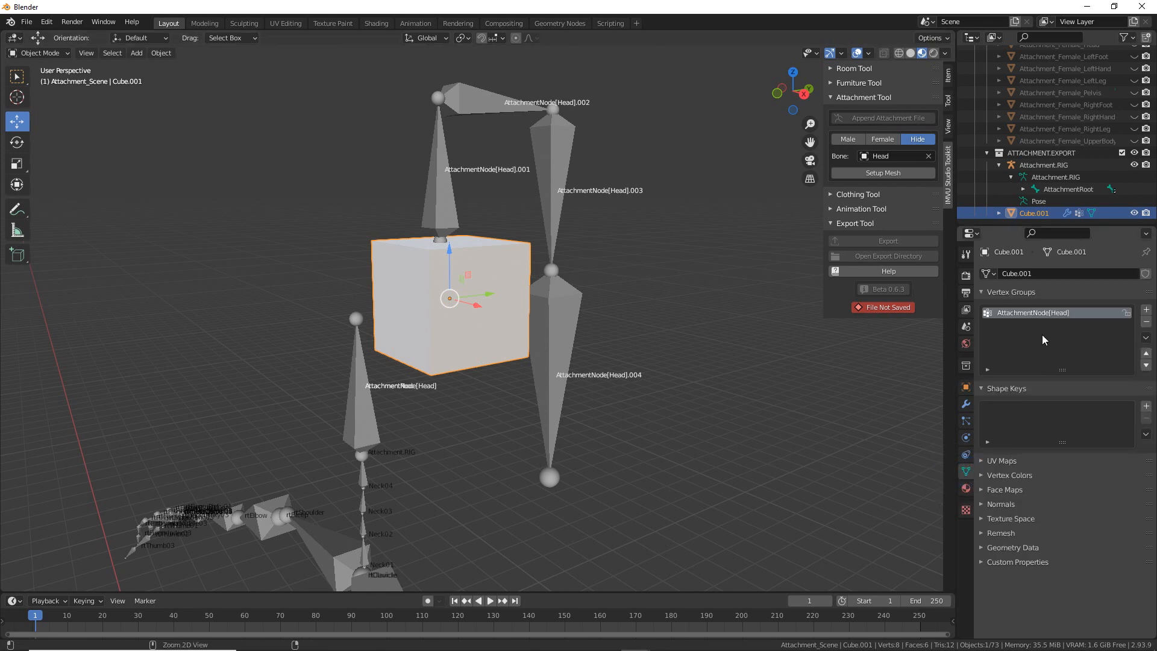
drag(990, 323, 1087, 322)
mouse_move(901, 325)
mouse_down()
mouse_move(628, 316)
mouse_move(636, 341)
mouse_up()
drag(555, 329, 510, 331)
mouse_move(521, 306)
mouse_down()
mouse_move(509, 338)
mouse_move(524, 344)
mouse_up()
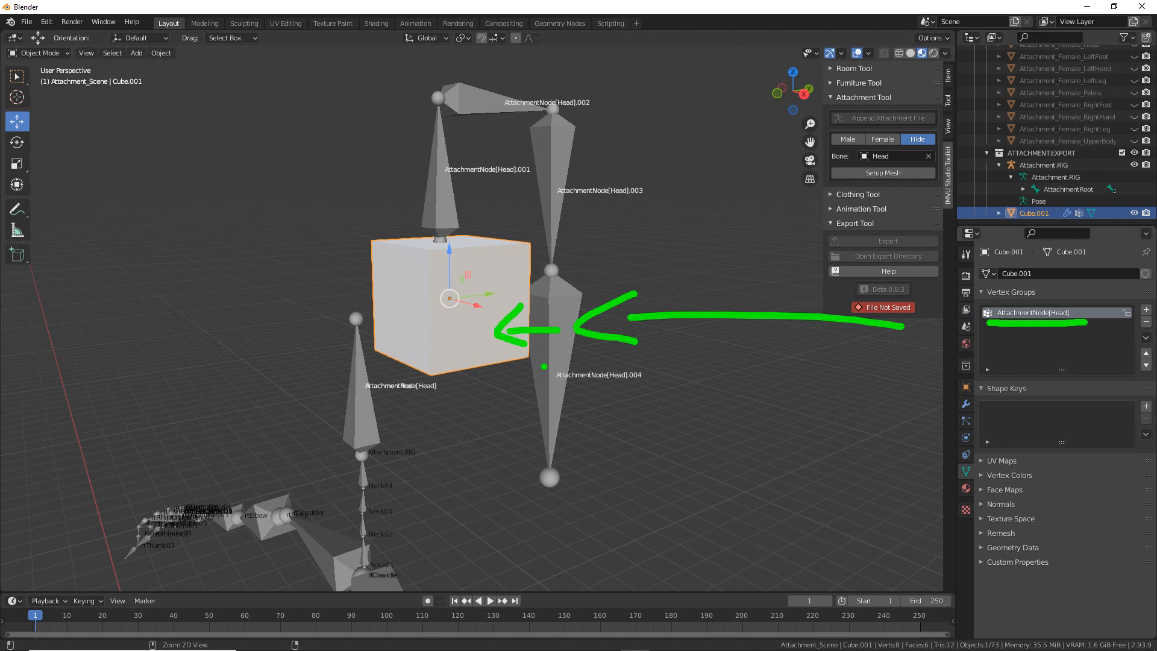
key(Escape)
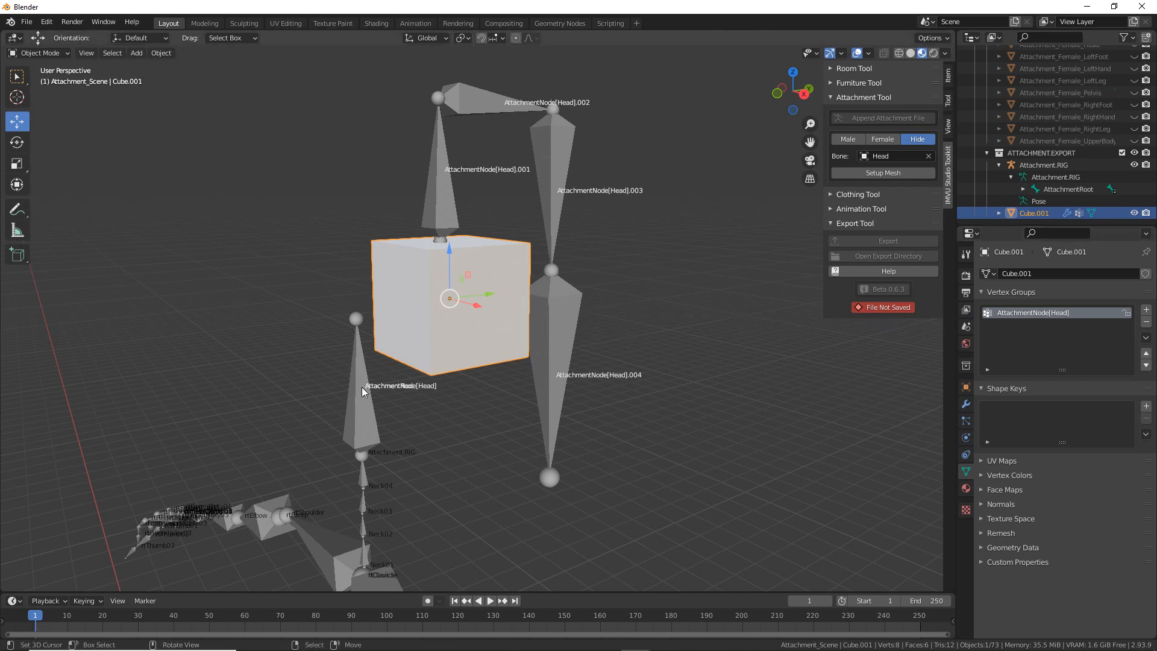
- Add the rig to the cube selection, enter Weight Paint mode and select the AttachmentNode[Head] bone to inspect its influence on the cube
shift+click(362, 386)
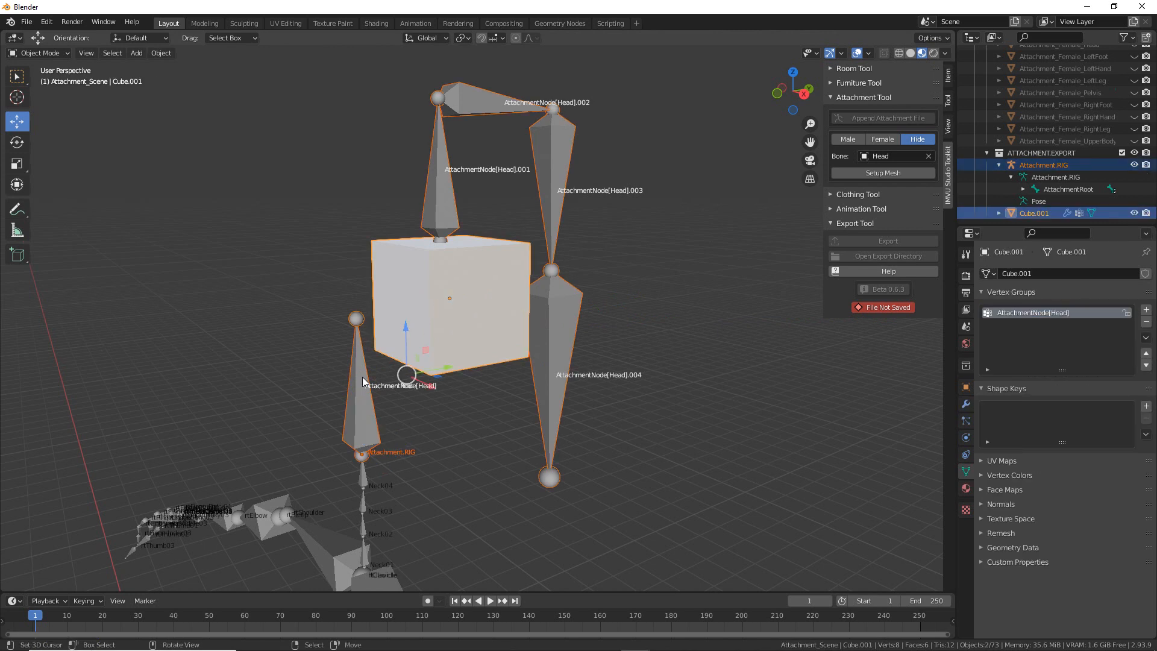
click(42, 53)
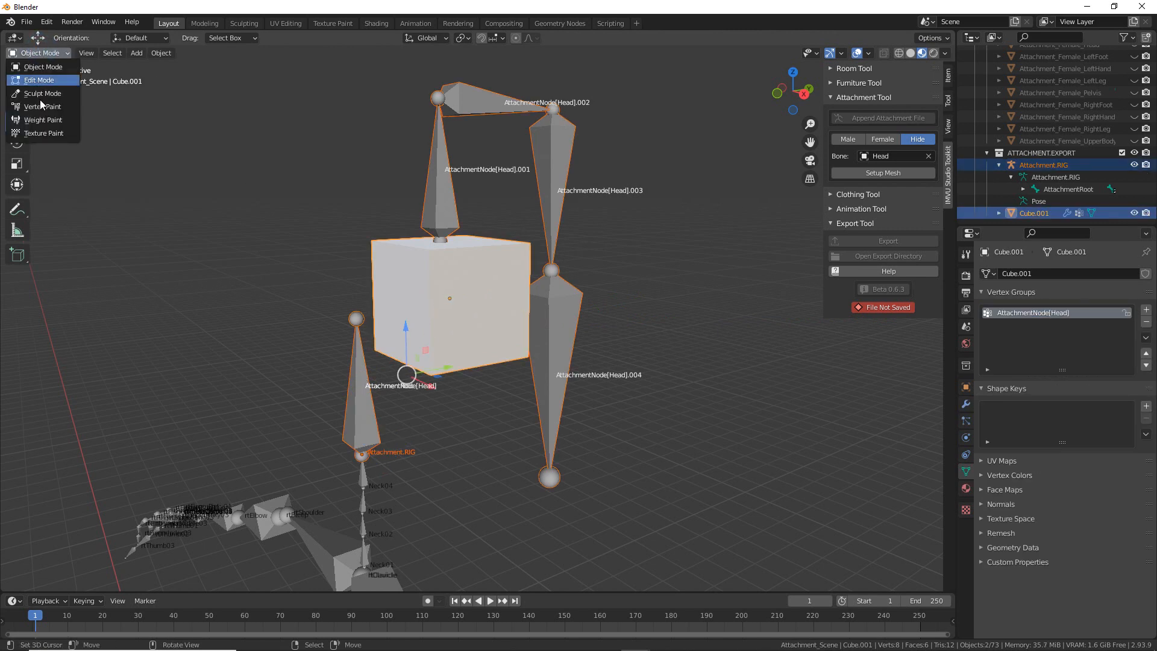
click(39, 122)
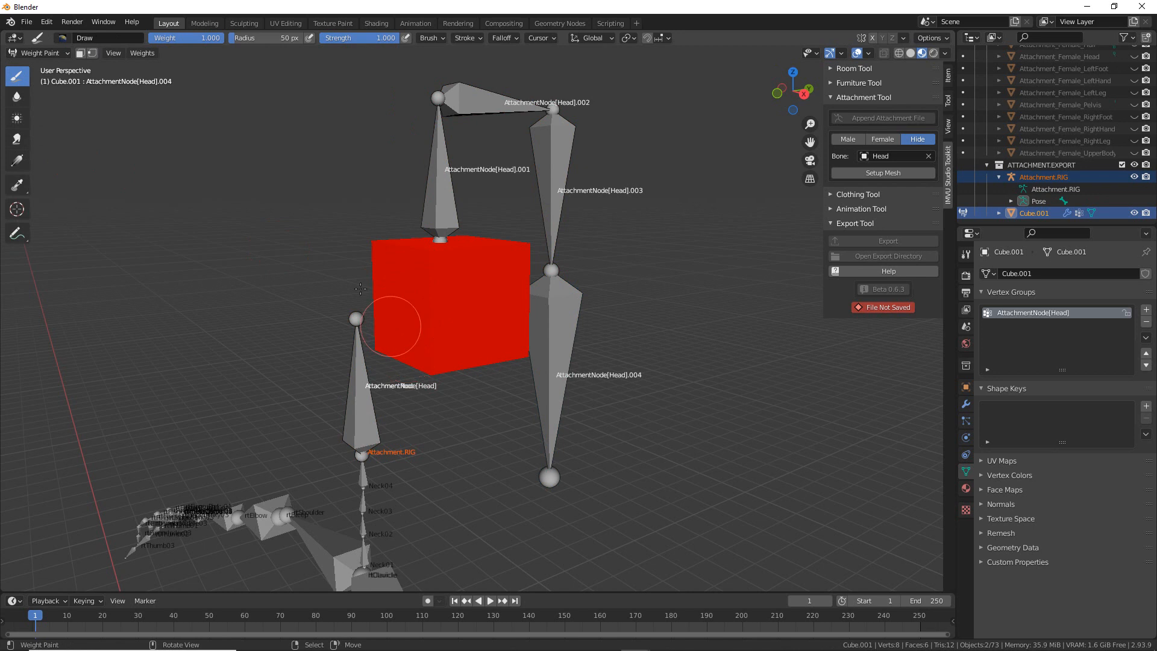
ctrl+click(371, 396)
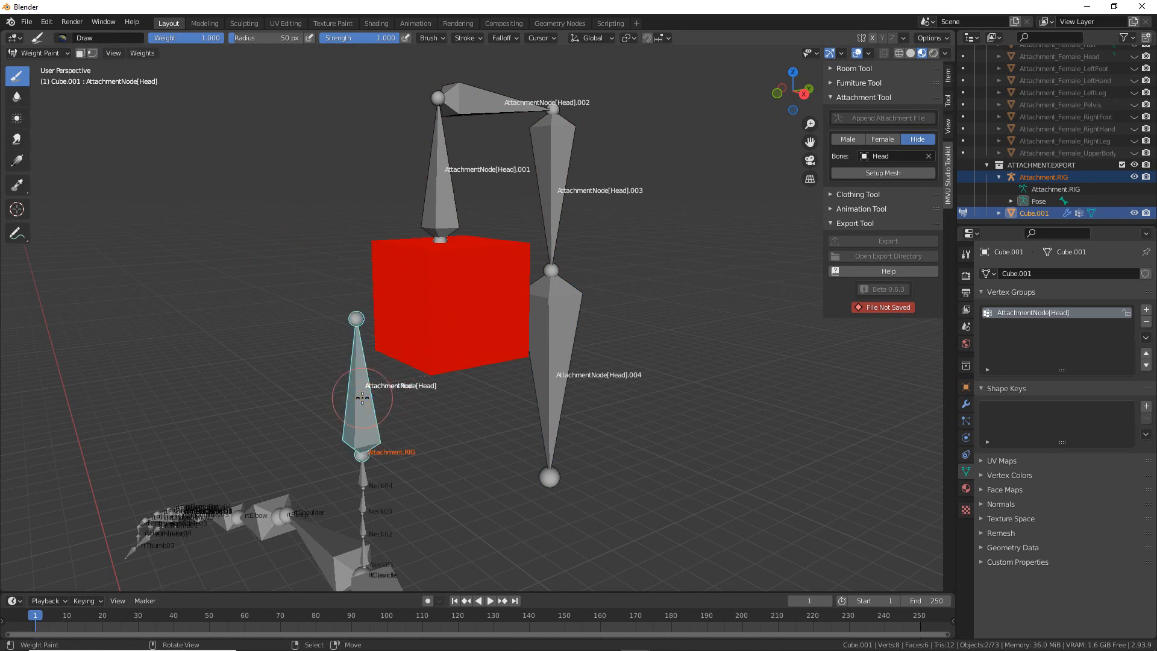
ctrl+click(362, 398)
middle_drag(362, 397, 440, 400)
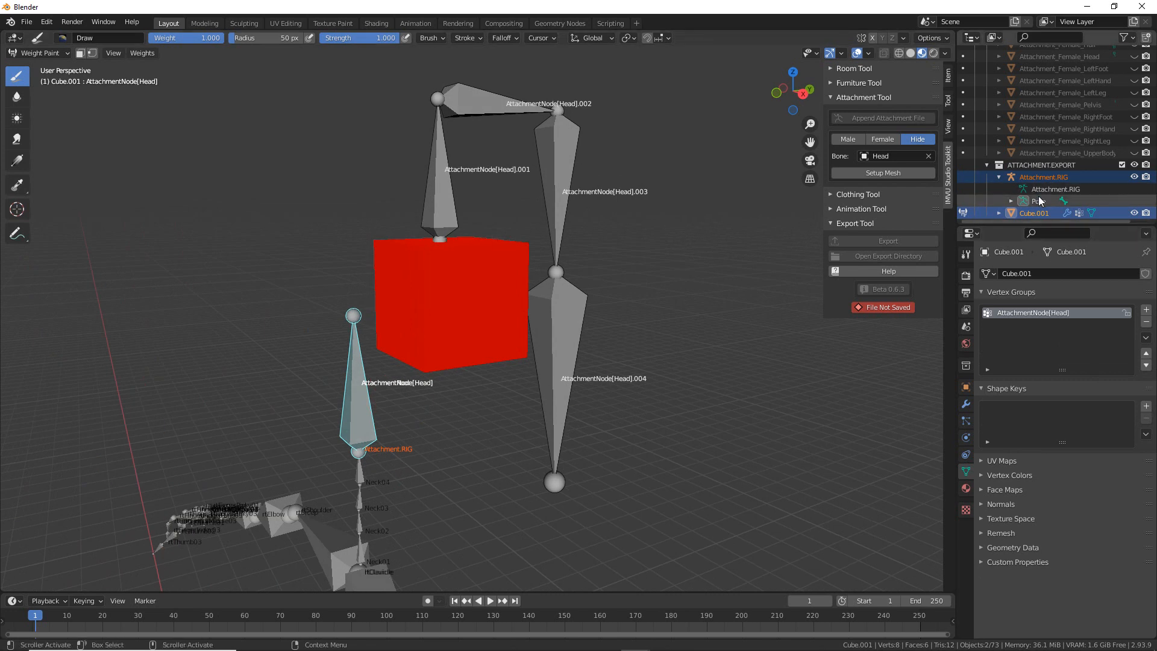
key(ctrl+2)
drag(87, 93, 156, 93)
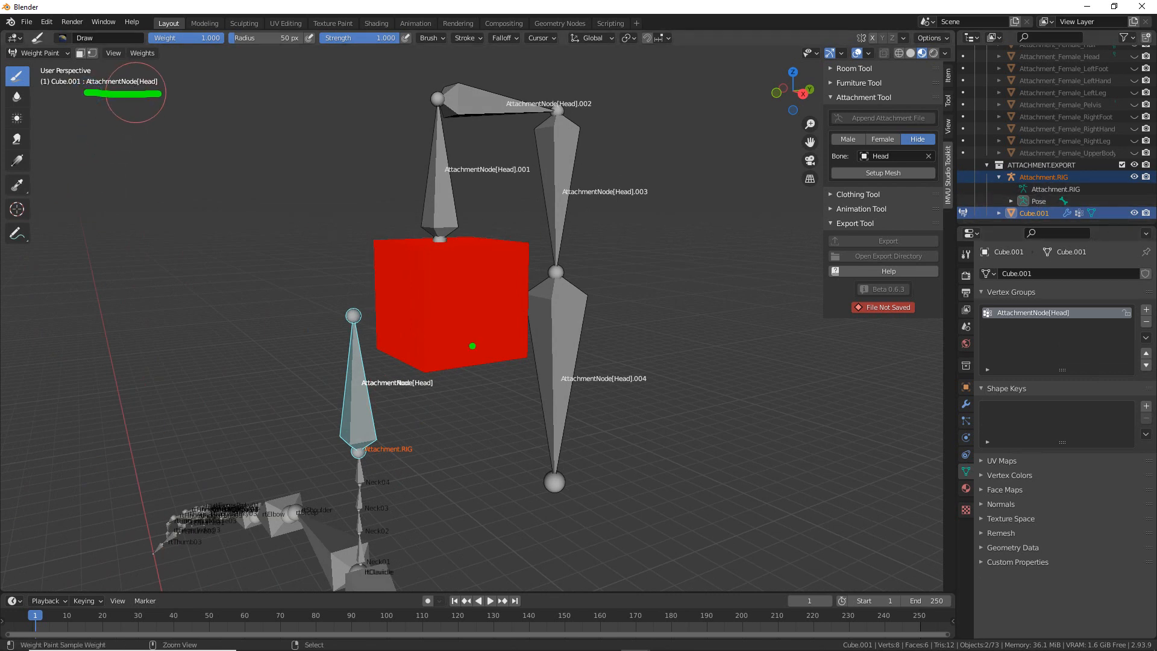
mouse_move(447, 258)
mouse_down()
mouse_move(476, 271)
mouse_move(442, 263)
mouse_up()
mouse_move(1018, 307)
mouse_down()
mouse_move(1049, 292)
mouse_move(1024, 299)
mouse_up()
mouse_move(573, 309)
mouse_down()
mouse_move(931, 317)
mouse_move(941, 332)
mouse_up()
mouse_move(551, 289)
mouse_down()
mouse_move(535, 307)
mouse_move(581, 330)
mouse_up()
mouse_move(390, 253)
mouse_down()
mouse_move(395, 326)
mouse_move(498, 361)
mouse_move(366, 246)
mouse_up()
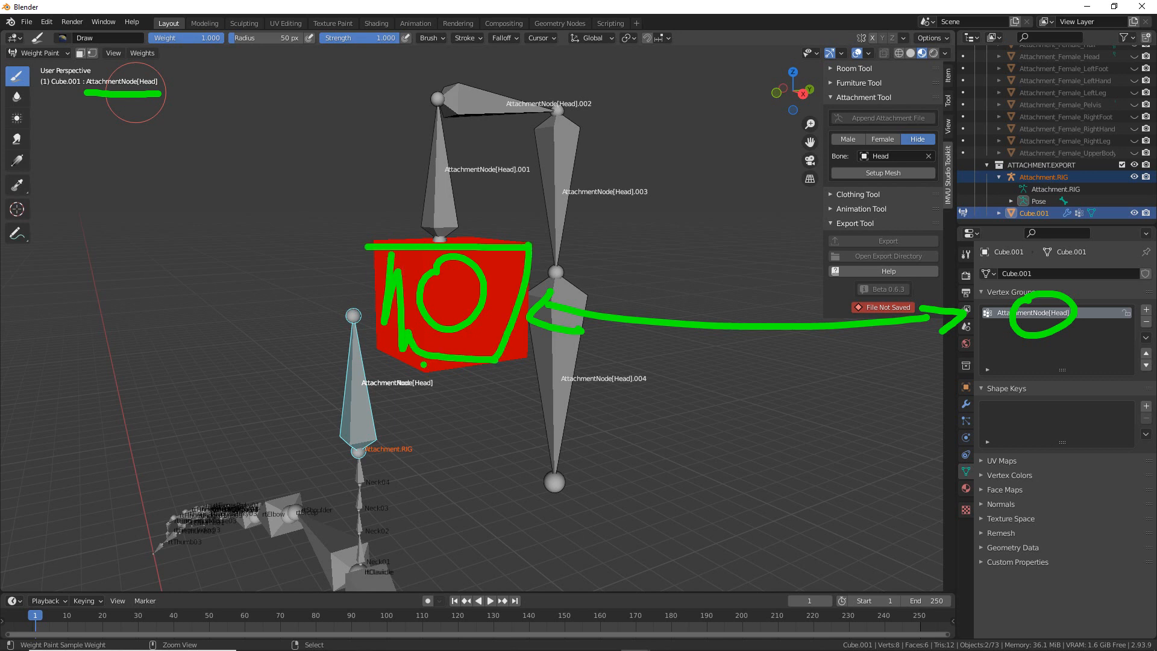
key(Escape)
- Leave Weight Paint for Edit Mode on the cube and select its top face using face selection
mouse_move(491, 390)
middle_down()
mouse_move(431, 392)
mouse_move(458, 394)
middle_up()
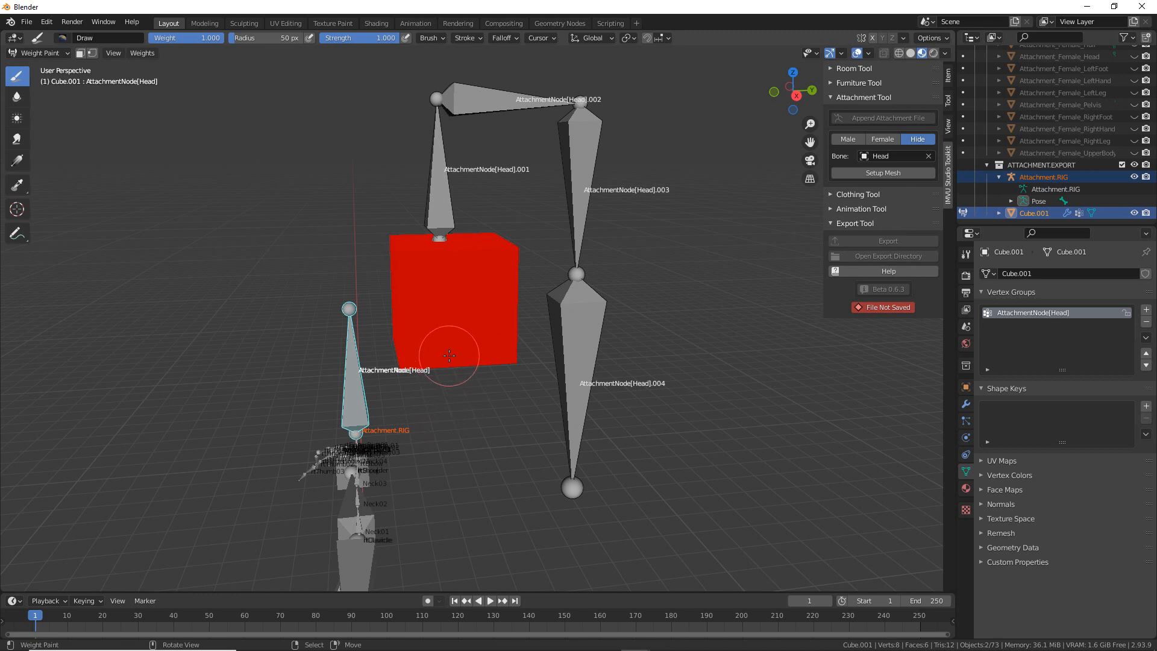
click(49, 51)
click(44, 67)
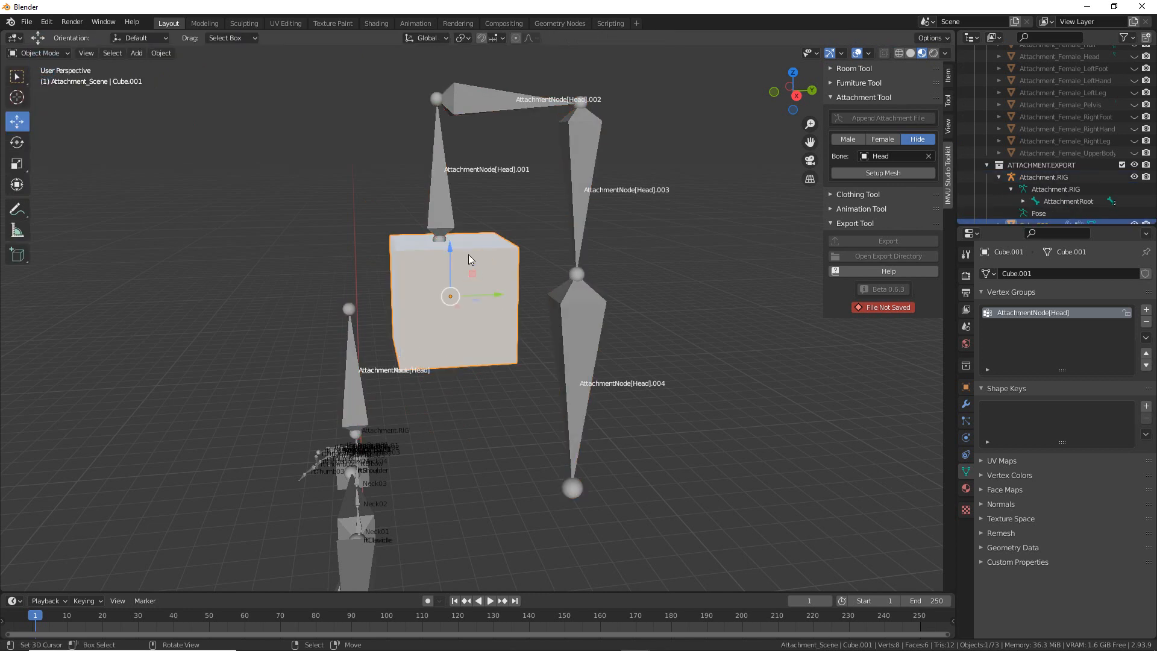
click(39, 53)
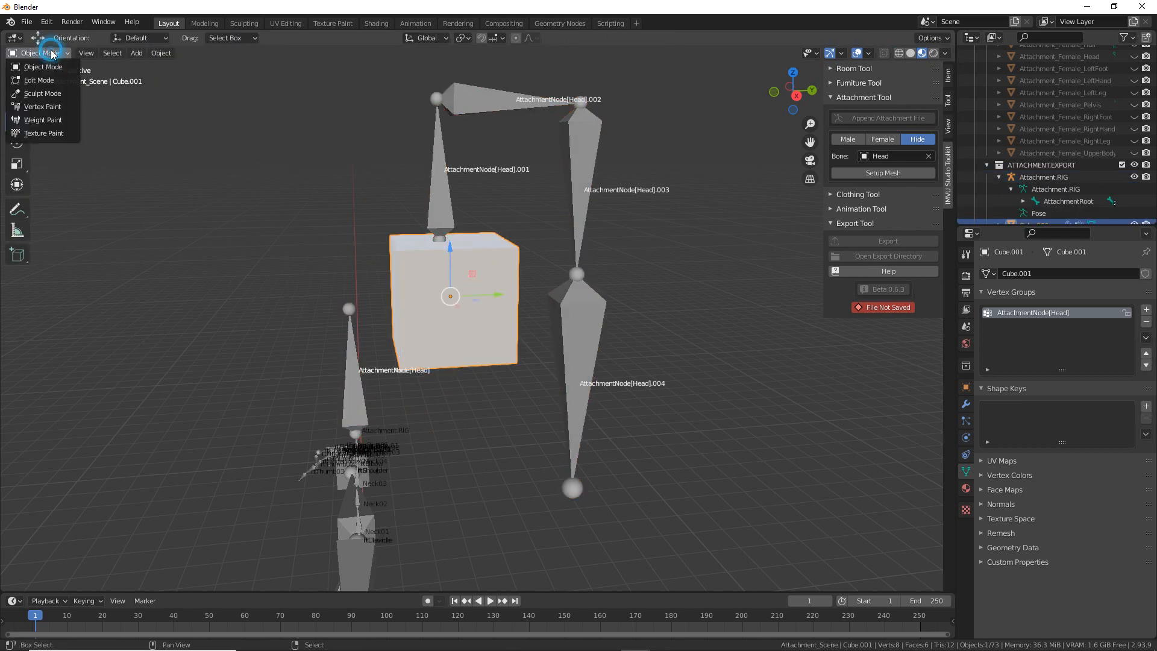
click(47, 83)
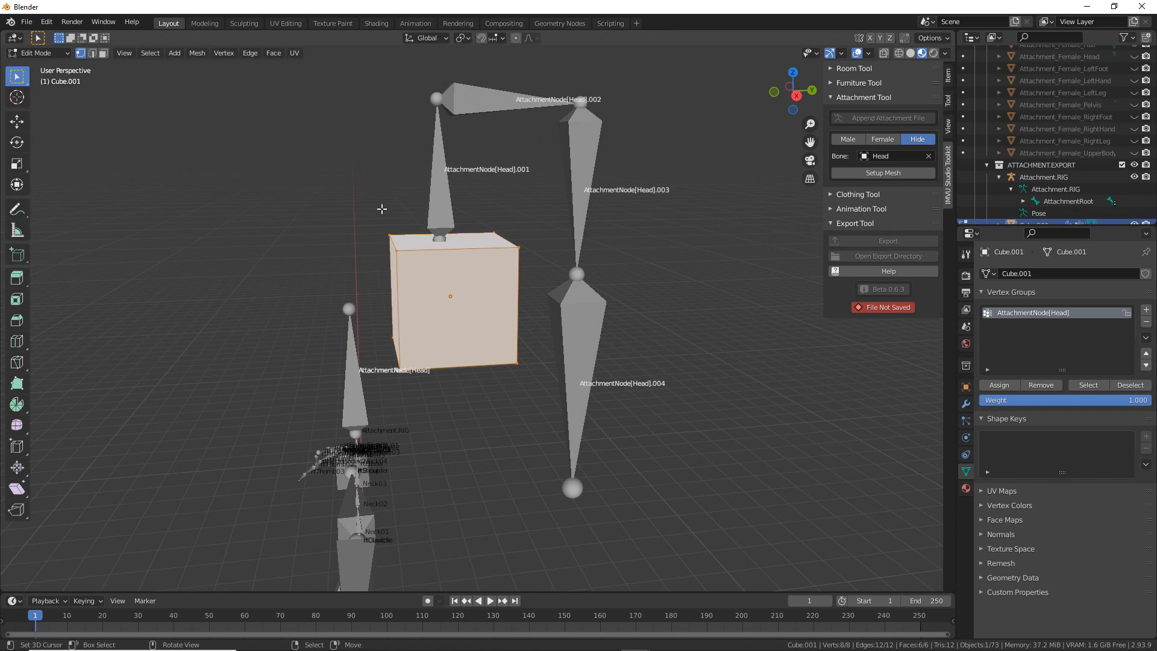
click(103, 54)
click(439, 237)
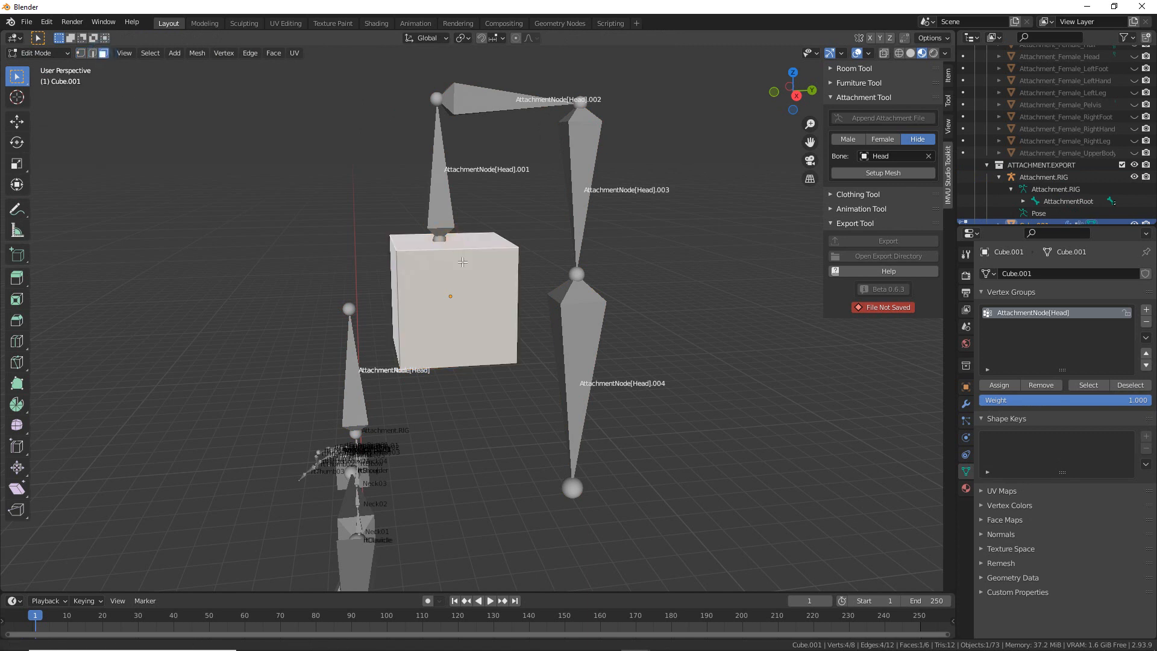
- Extrude the cube's top face upward by about one cube height with the Extrude Region tool
middle_drag(439, 237, 403, 277)
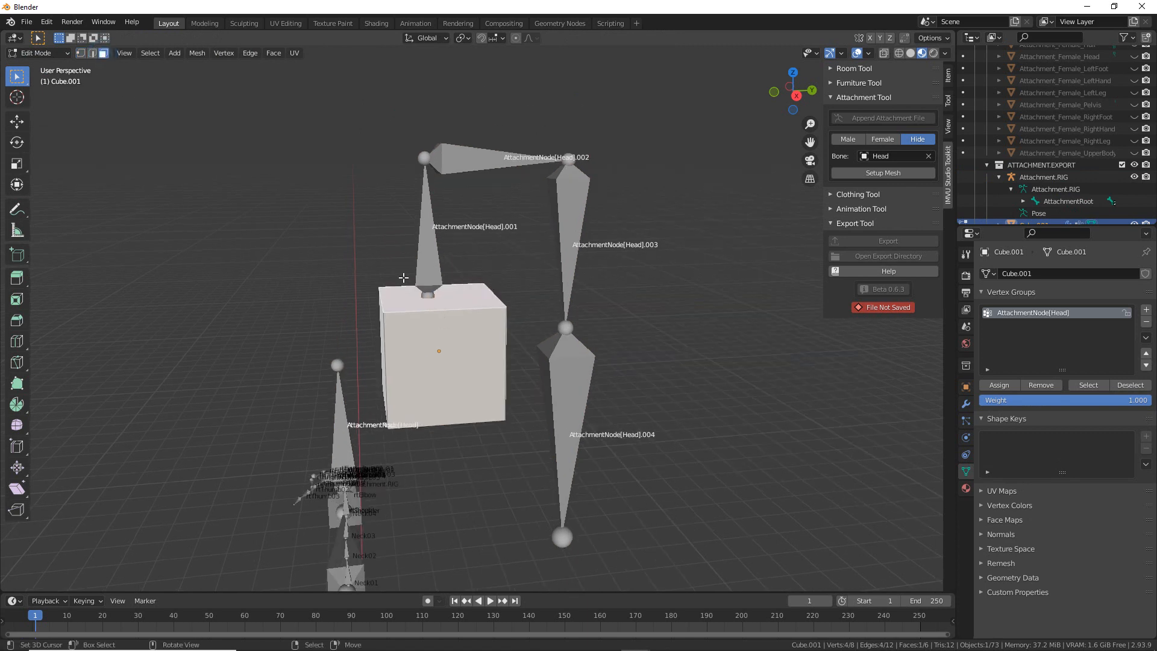
click(17, 278)
mouse_move(390, 306)
middle_down()
mouse_move(404, 301)
mouse_move(383, 296)
middle_up()
drag(438, 249, 437, 146)
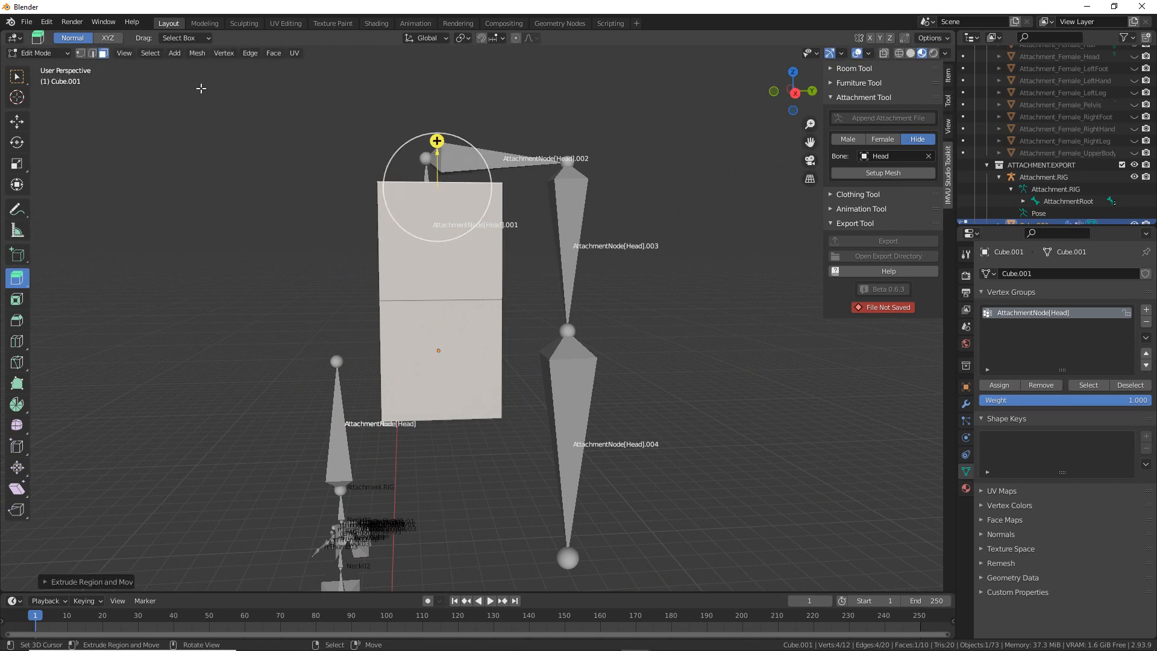
- Switch the viewport to the Right viewpoint for working on the extruded mesh
click(124, 53)
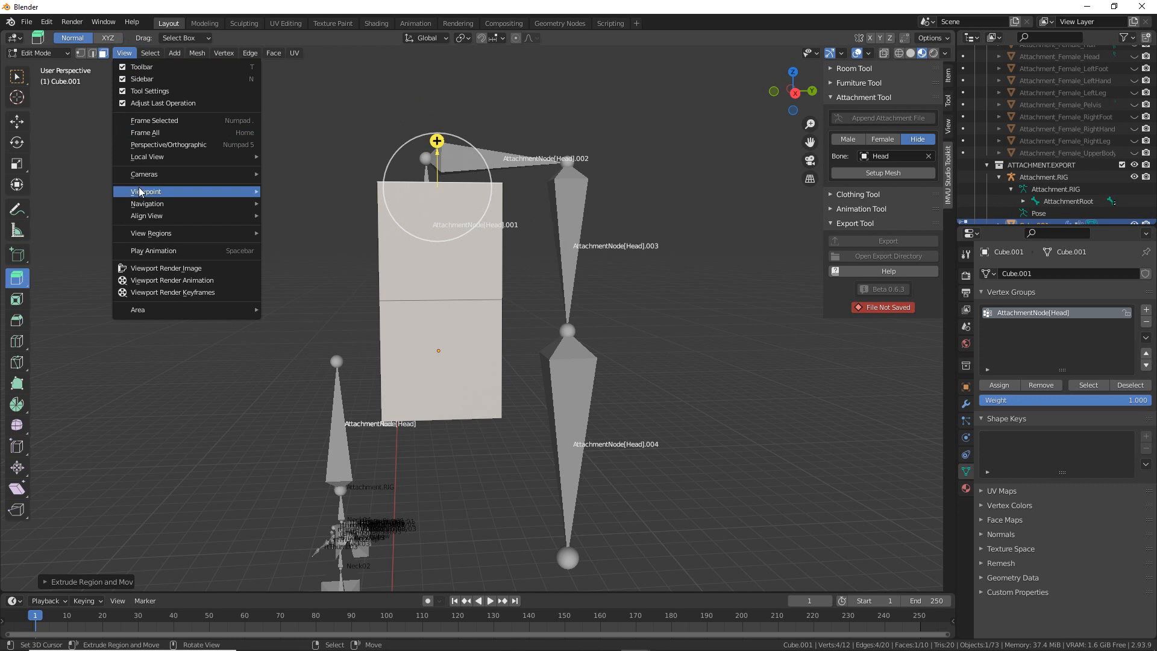
mouse_move(142, 191)
click(296, 266)
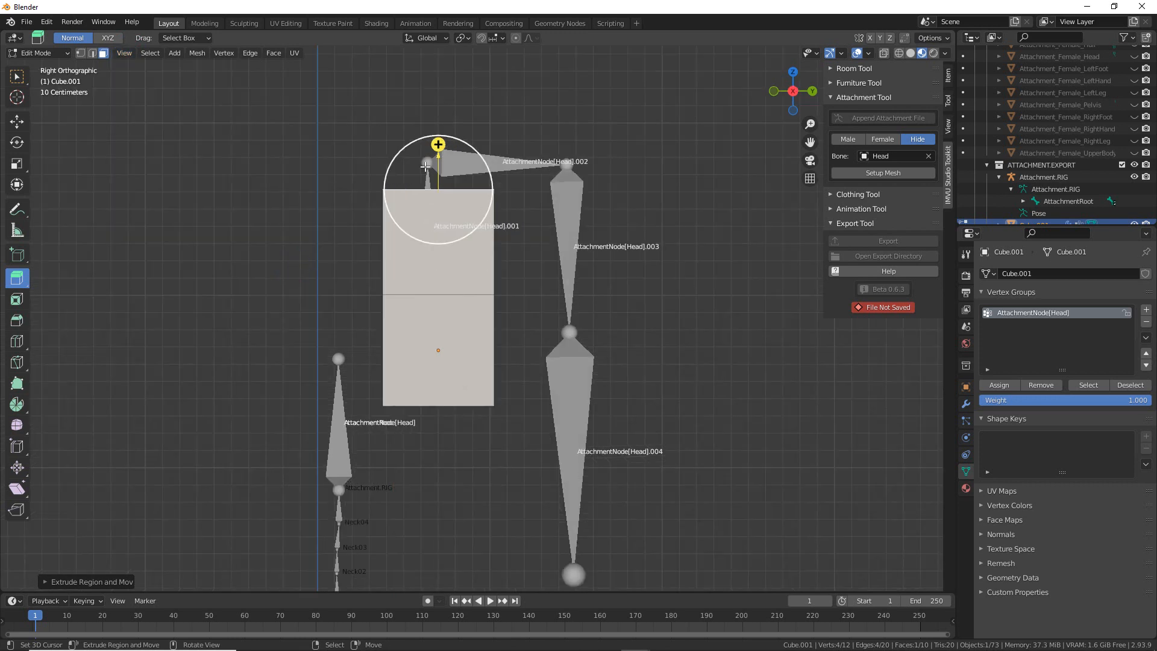
- Extrude the cube's top face again, rotate it nearly upright and move it onto the joint between bones AttachmentNode[Head].002 and .003
drag(459, 178, 551, 90)
click(17, 142)
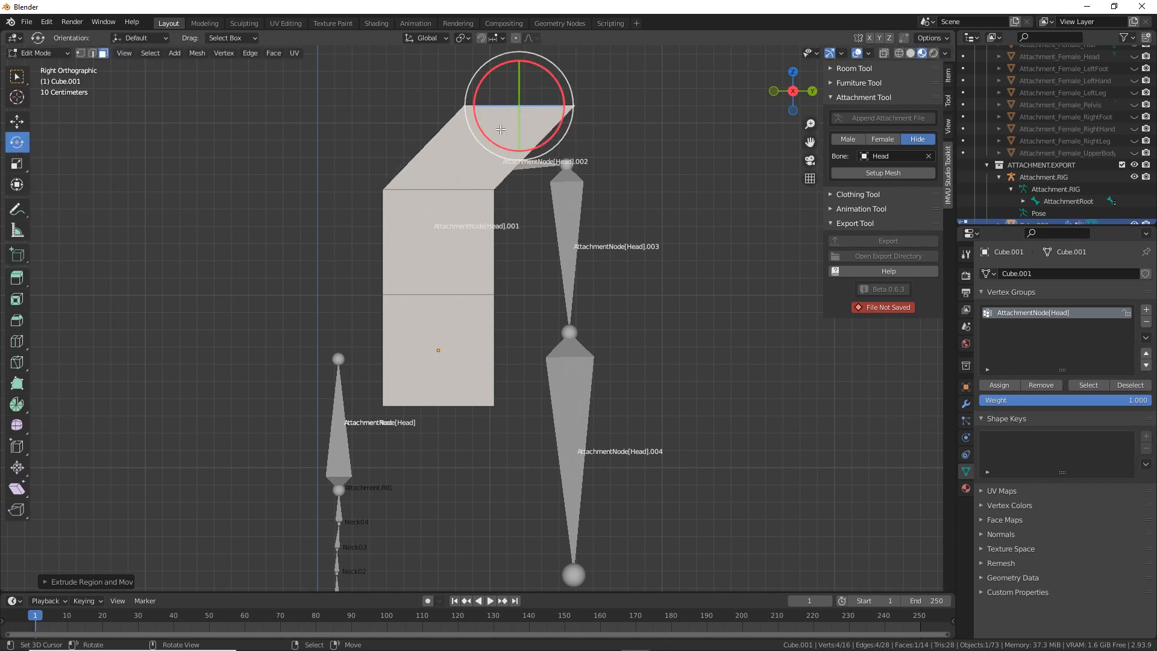
drag(537, 136, 481, 124)
click(17, 122)
drag(541, 84, 578, 169)
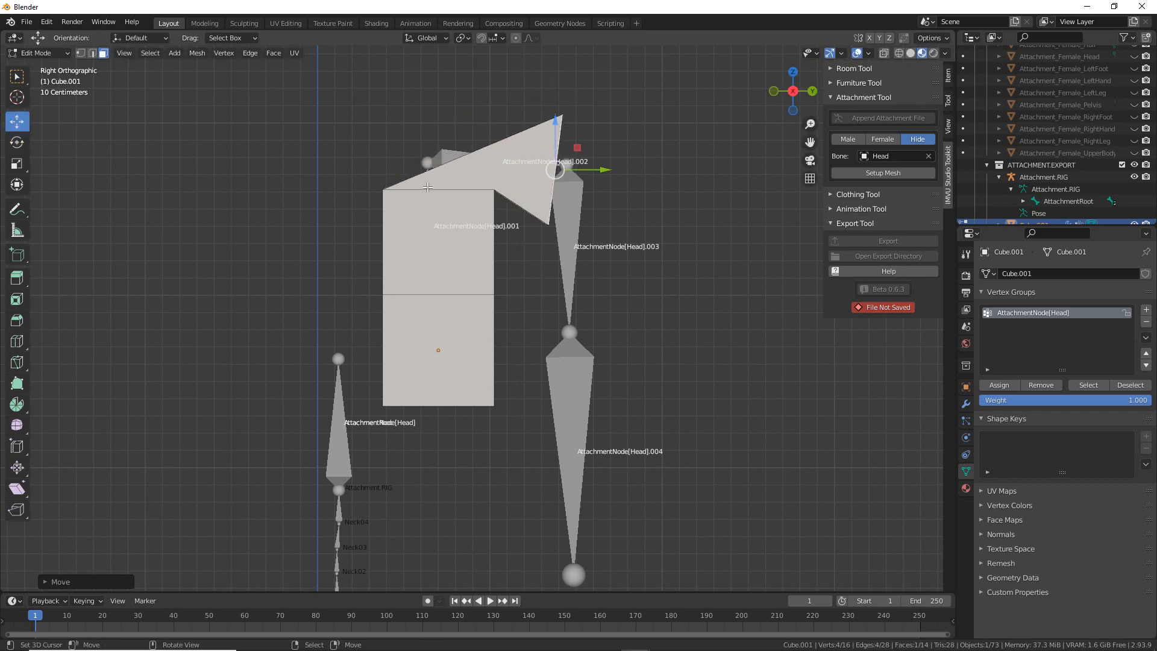
- Select the edge loop at the base of the bend and rotate it into a diagonal mitre across the corner
key(a)
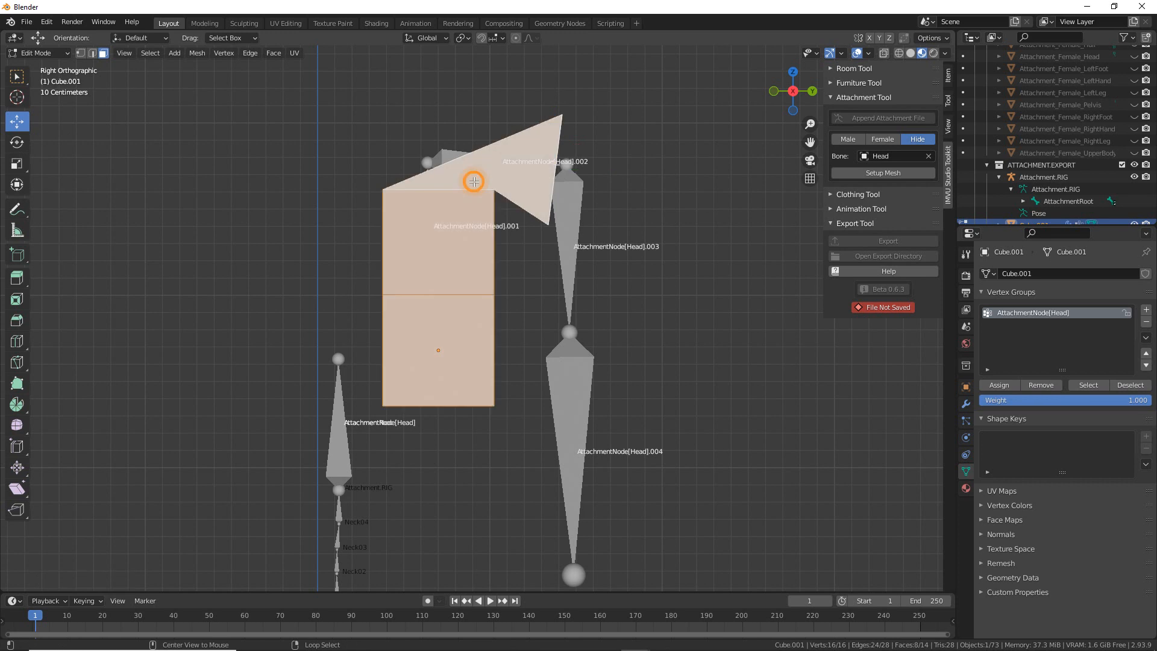
click(93, 54)
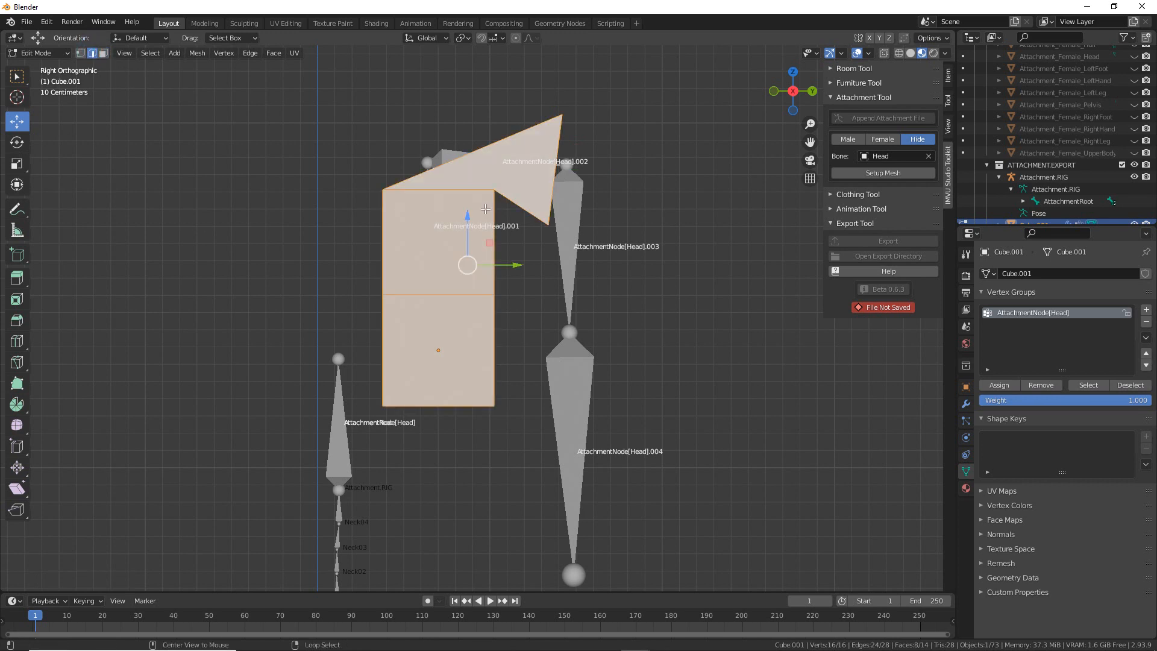
alt+click(475, 192)
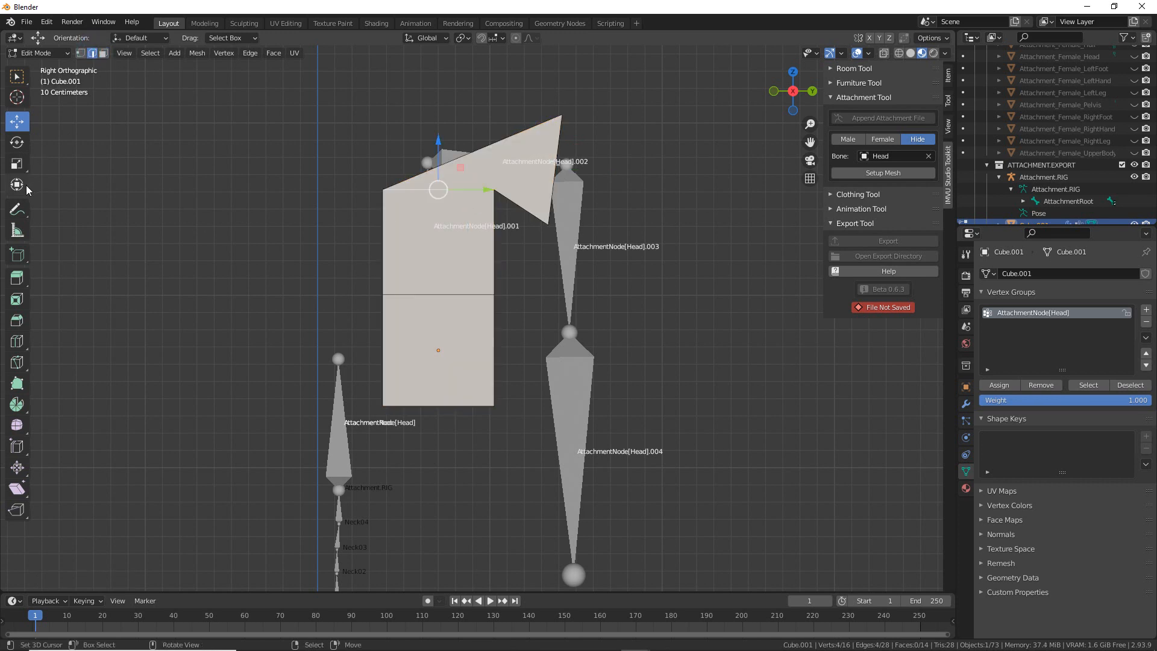
click(12, 141)
drag(478, 210, 452, 239)
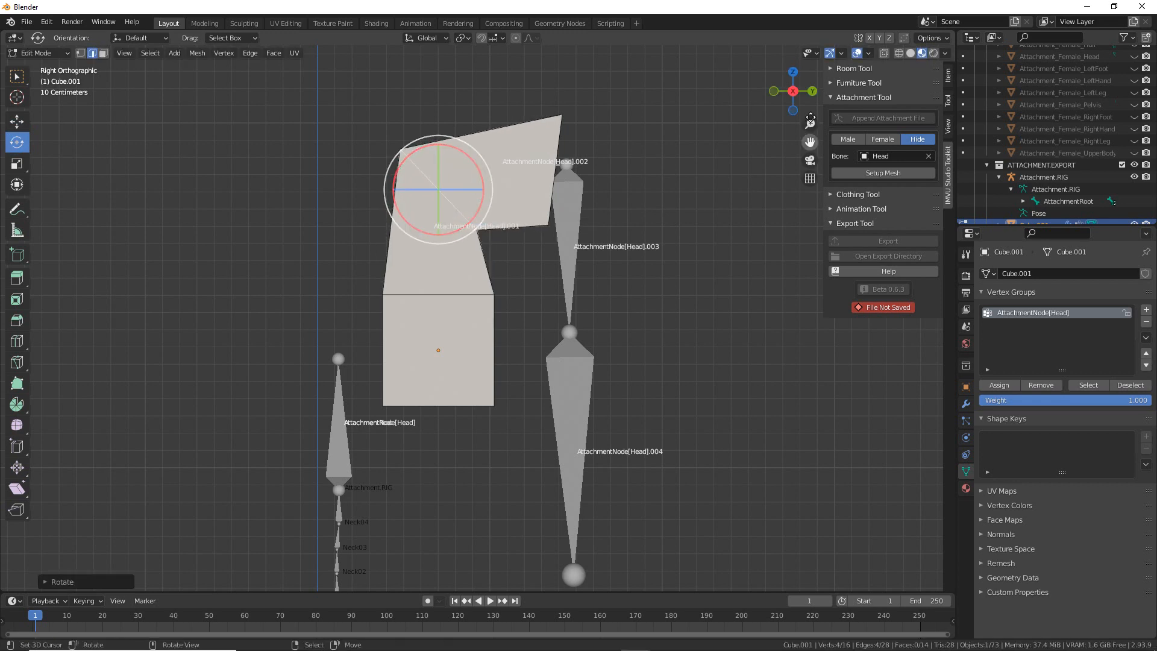
- Display the mesh in wireframe with X-ray and move the diagonal edge loop up to the joint between bones .001 and .002
click(899, 54)
scroll(429, 232, up, 1)
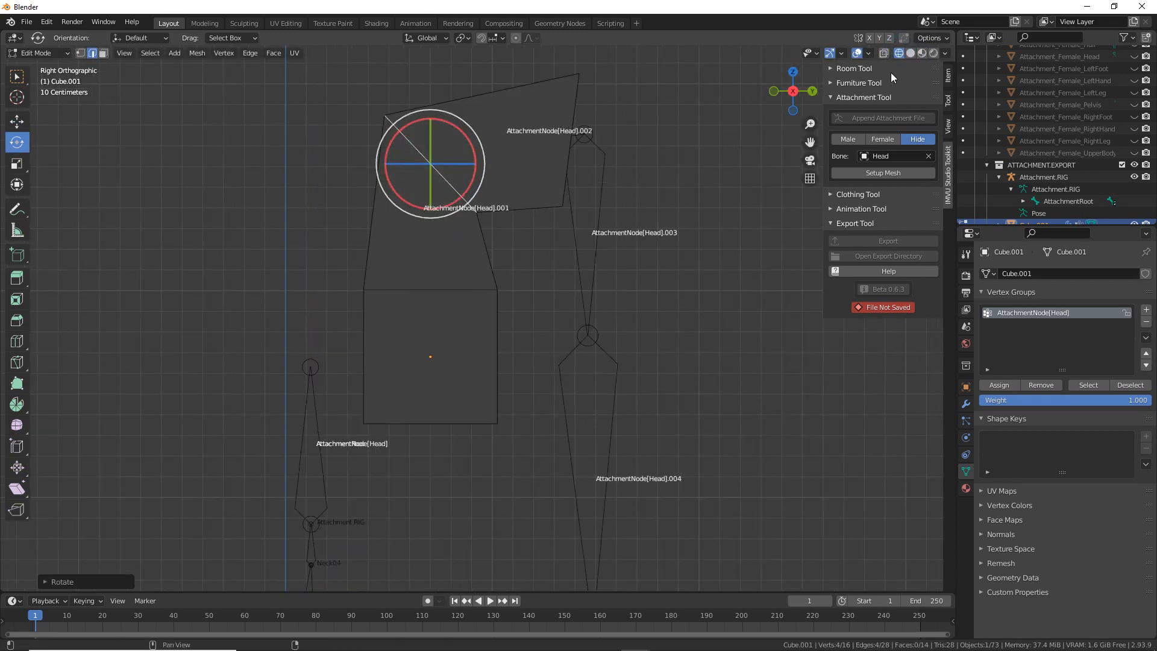
click(886, 56)
shift+middle_drag(456, 173, 453, 280)
scroll(453, 280, up, 2)
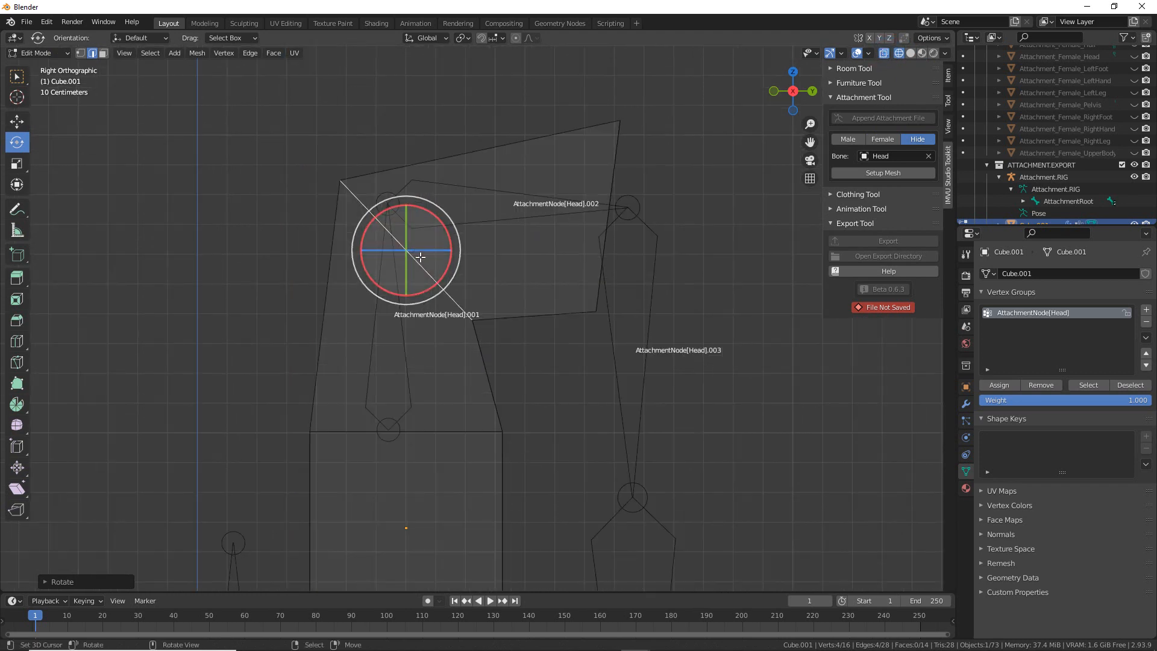
click(17, 121)
drag(433, 223, 422, 192)
click(607, 209)
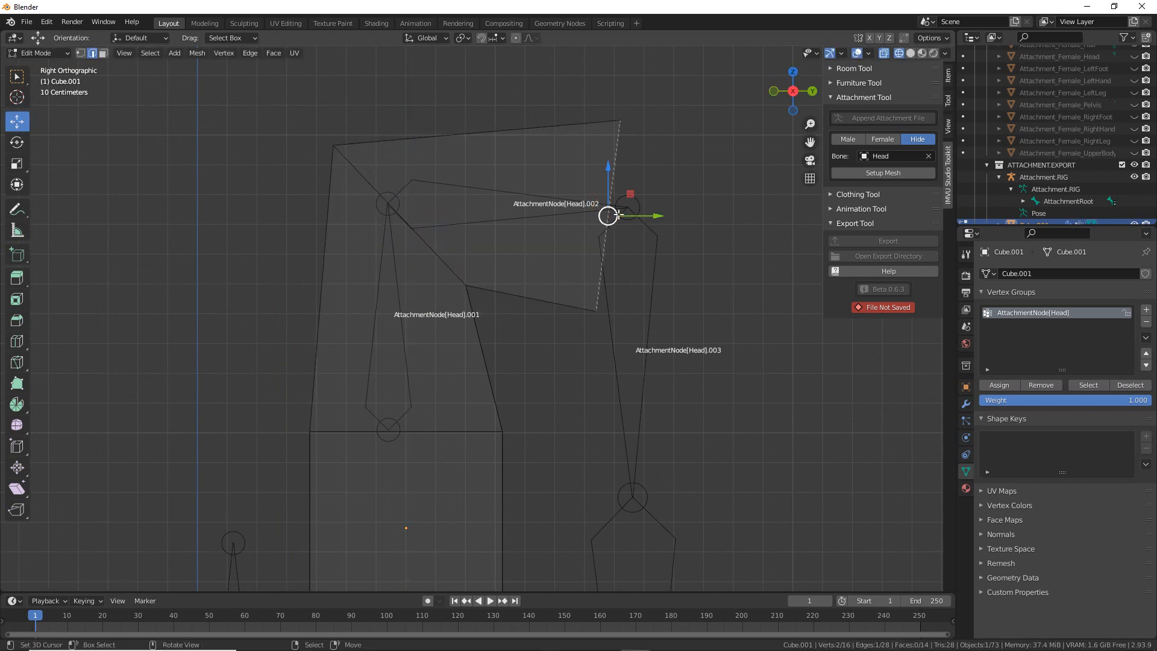
click(17, 145)
drag(641, 196, 653, 229)
key(ctrl+z)
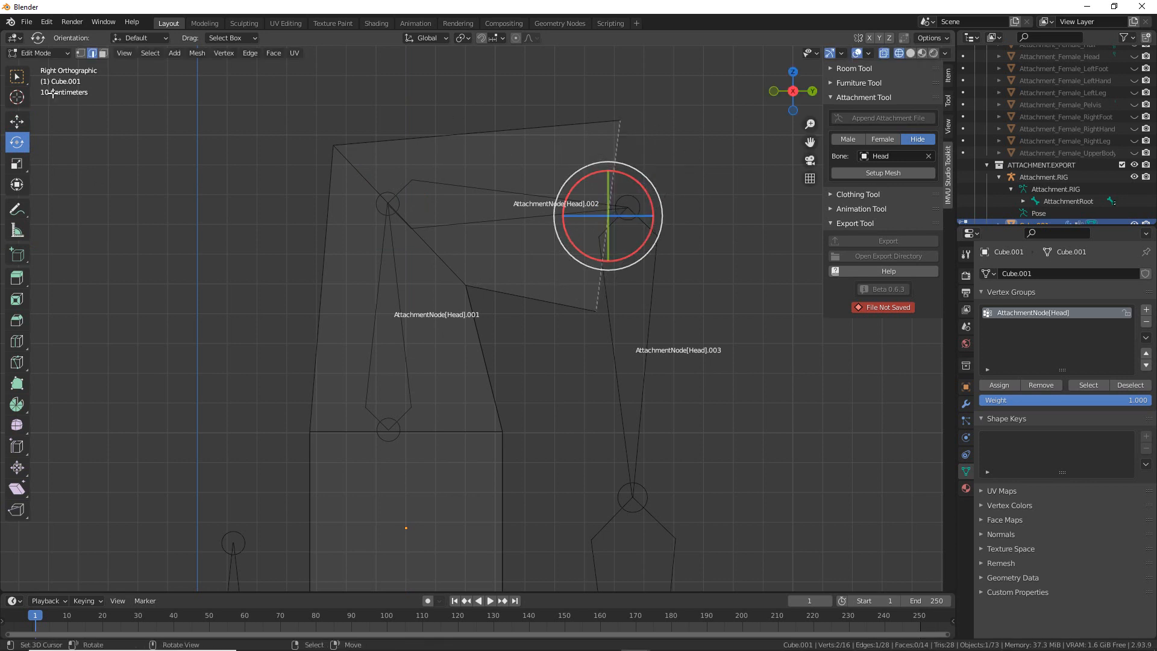
- Select all the end vertices around the .002/.003 joint and rotate them into a diagonal for the downward bend
click(21, 78)
drag(666, 90, 571, 354)
click(16, 142)
drag(632, 176, 656, 194)
- Extrude the end face down along bone .003 to its joint with .004, and again down to the tip of .004
click(17, 122)
click(16, 278)
drag(655, 253, 658, 535)
shift+middle_drag(741, 485, 717, 282)
scroll(695, 331, down, 4)
shift+middle_drag(649, 413, 645, 363)
drag(521, 288, 535, 492)
- Rotate the mesh's bottom face and the edge loop at the .003/.004 joint until both are roughly horizontal
click(17, 142)
mouse_move(582, 443)
mouse_down()
mouse_move(578, 433)
mouse_move(586, 461)
mouse_up()
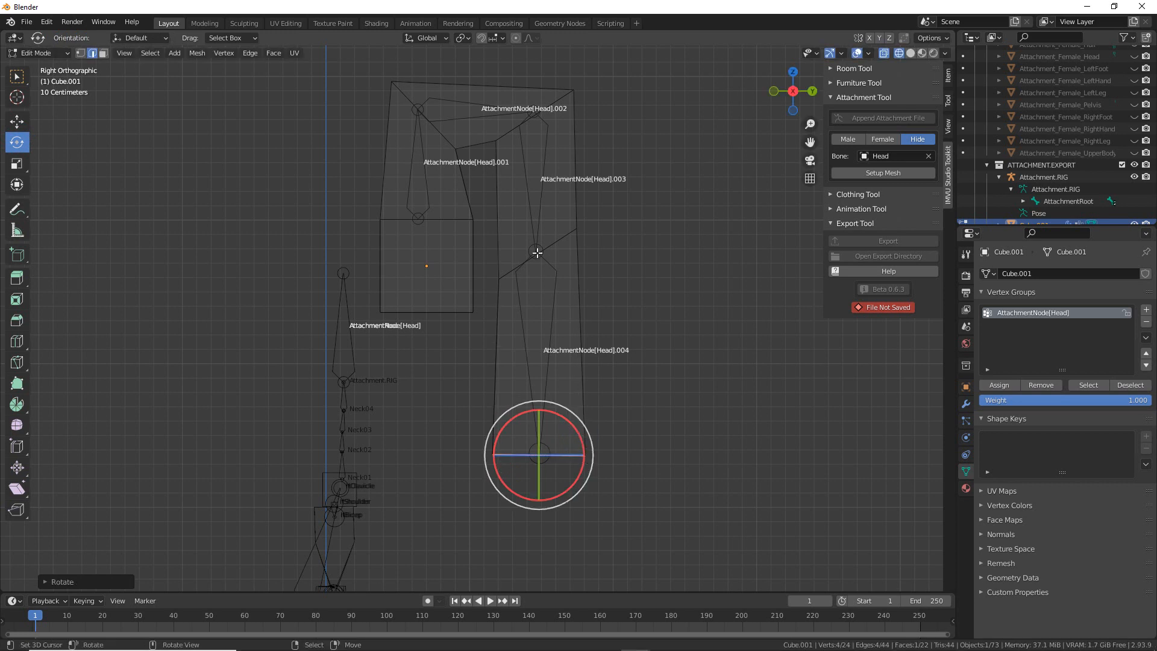
click(537, 252)
drag(580, 242, 589, 258)
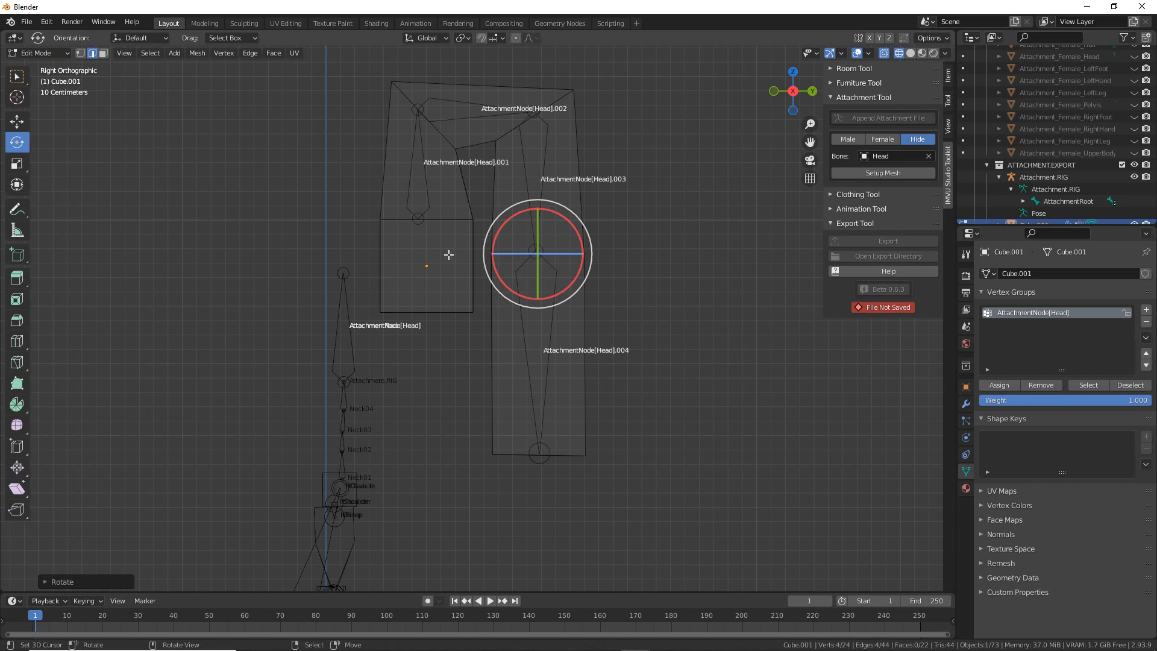
- Turn off X-ray and set the viewport shading back to Material Preview
middle_drag(391, 313, 466, 291)
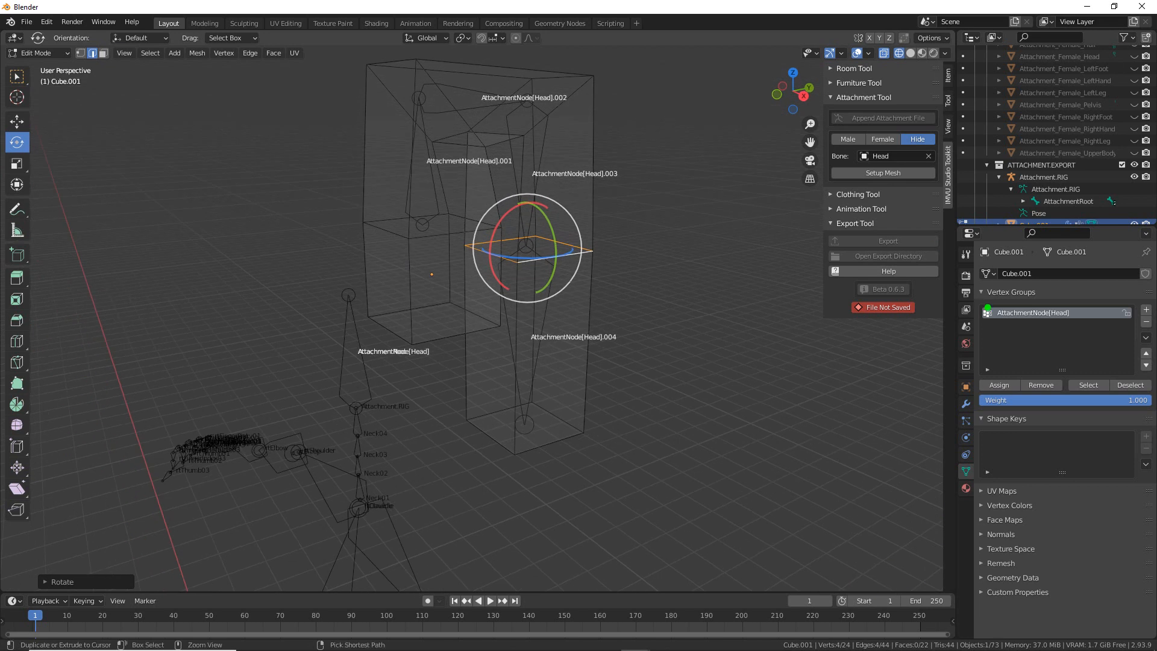
mouse_move(998, 303)
mouse_down()
mouse_move(1012, 306)
mouse_move(585, 309)
mouse_move(614, 292)
mouse_up()
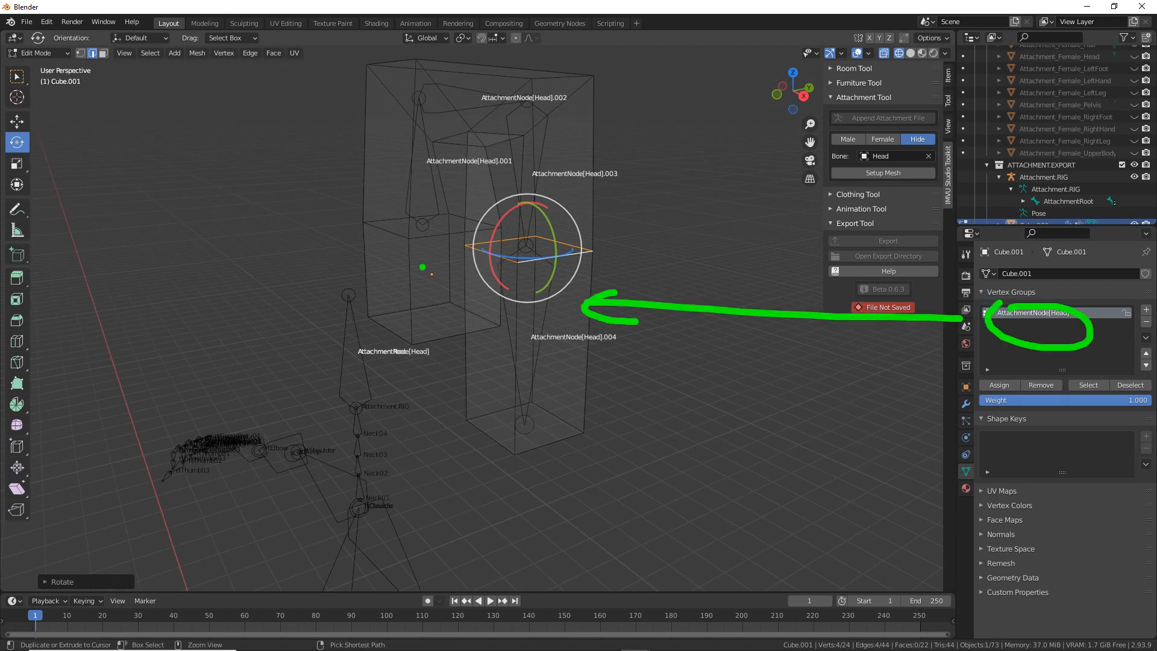
key(Escape)
click(884, 54)
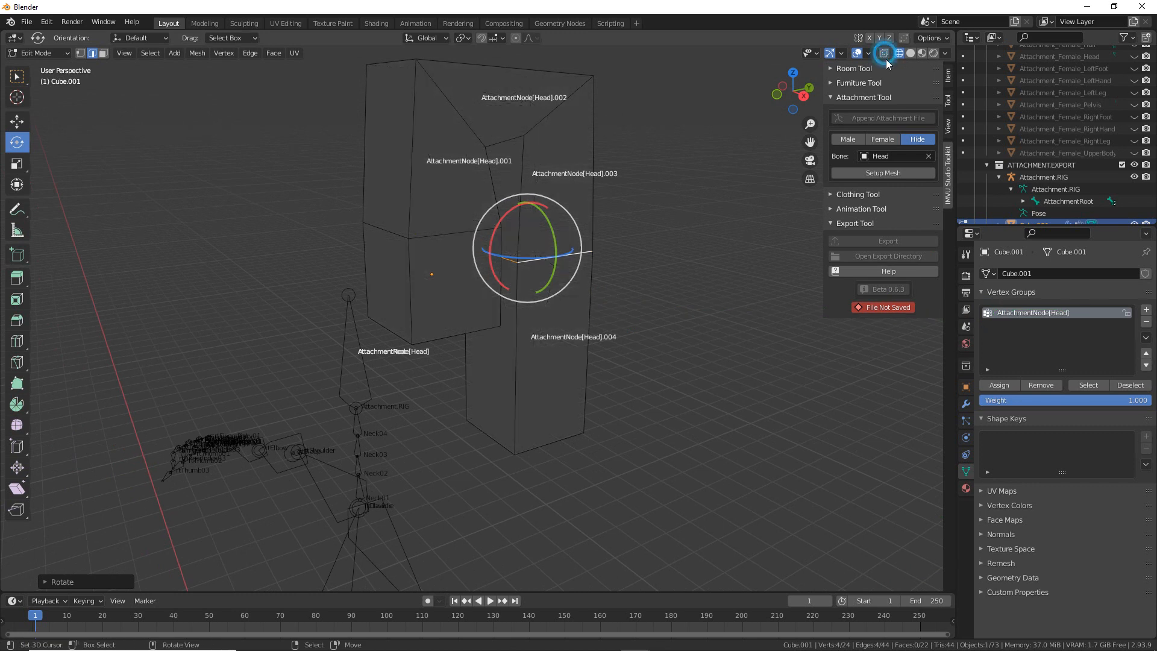
click(921, 53)
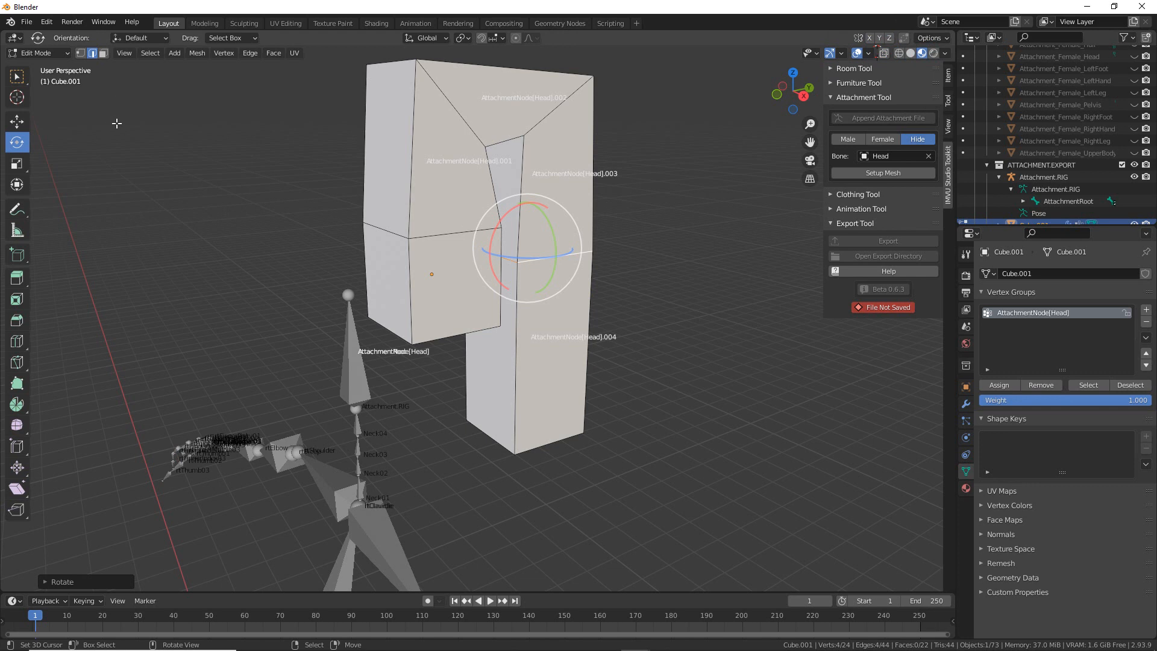
- Return to Object Mode, select the rig and add the cube mesh to the selection, and enter Weight Paint mode
click(39, 53)
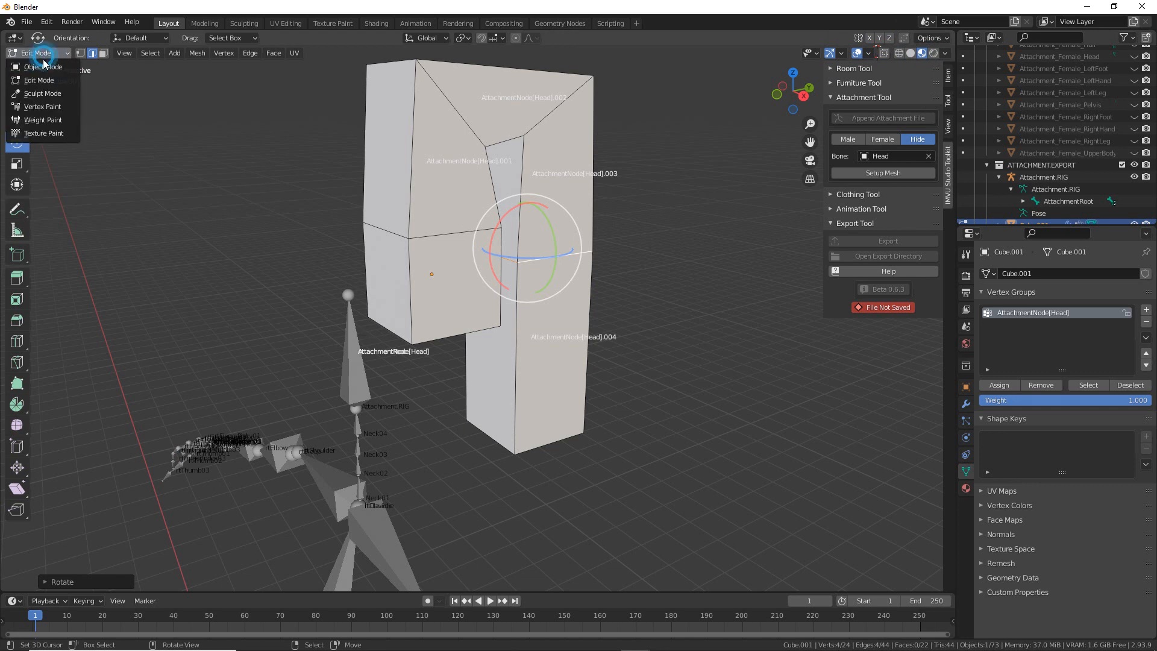
click(37, 40)
click(350, 362)
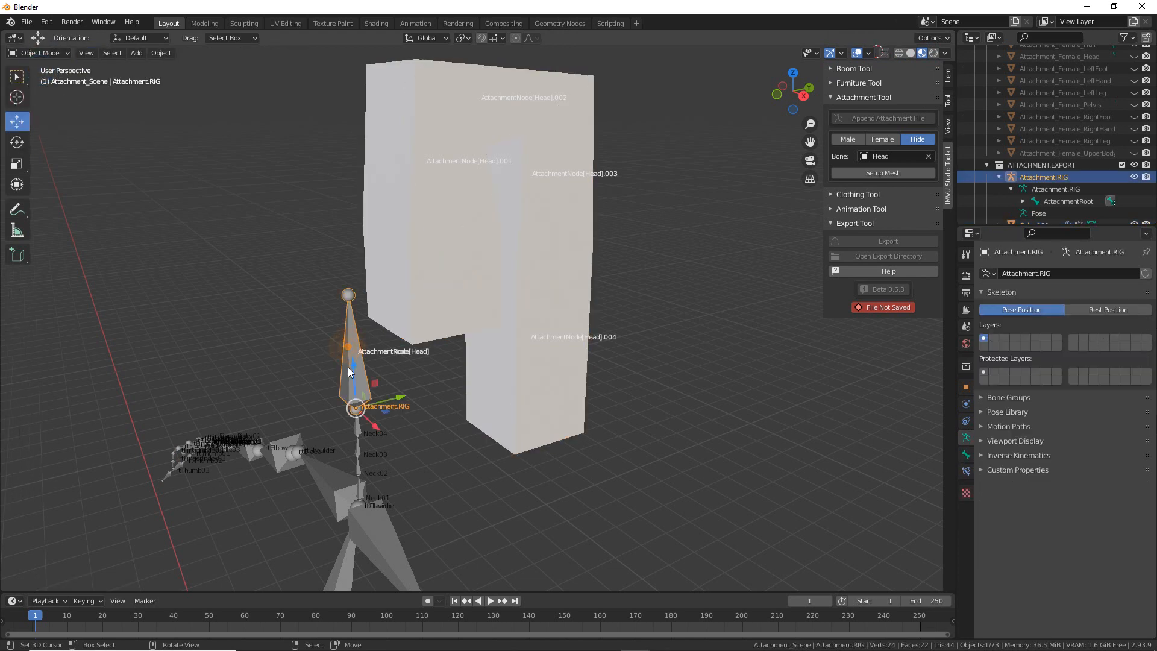
shift+click(375, 254)
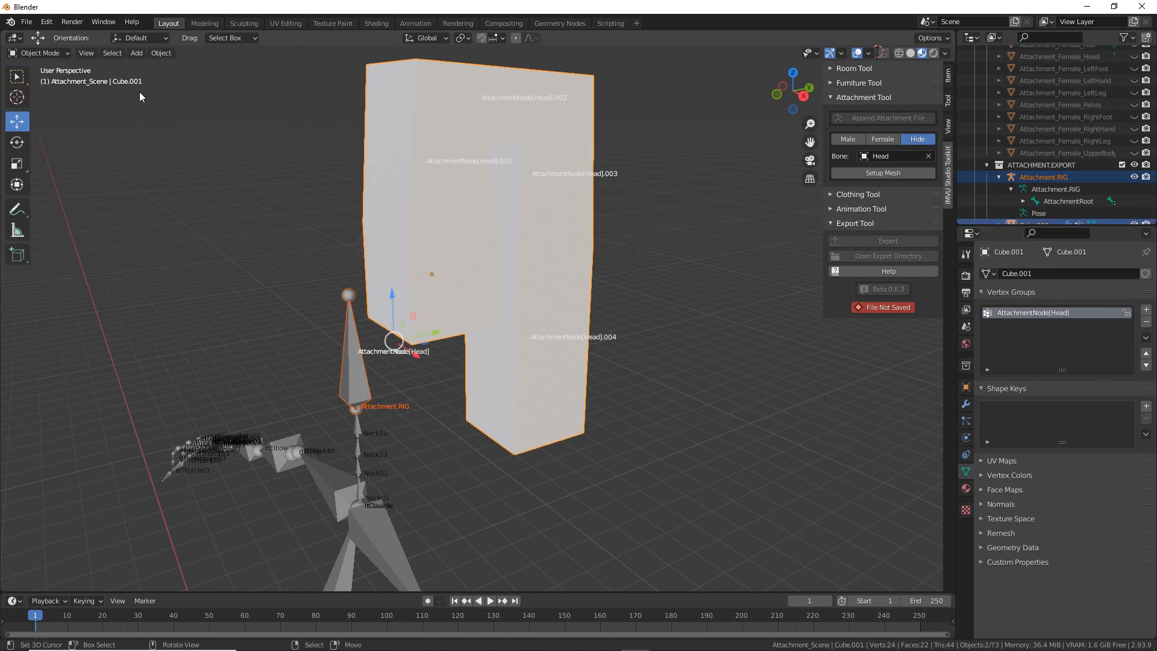
click(51, 53)
click(43, 120)
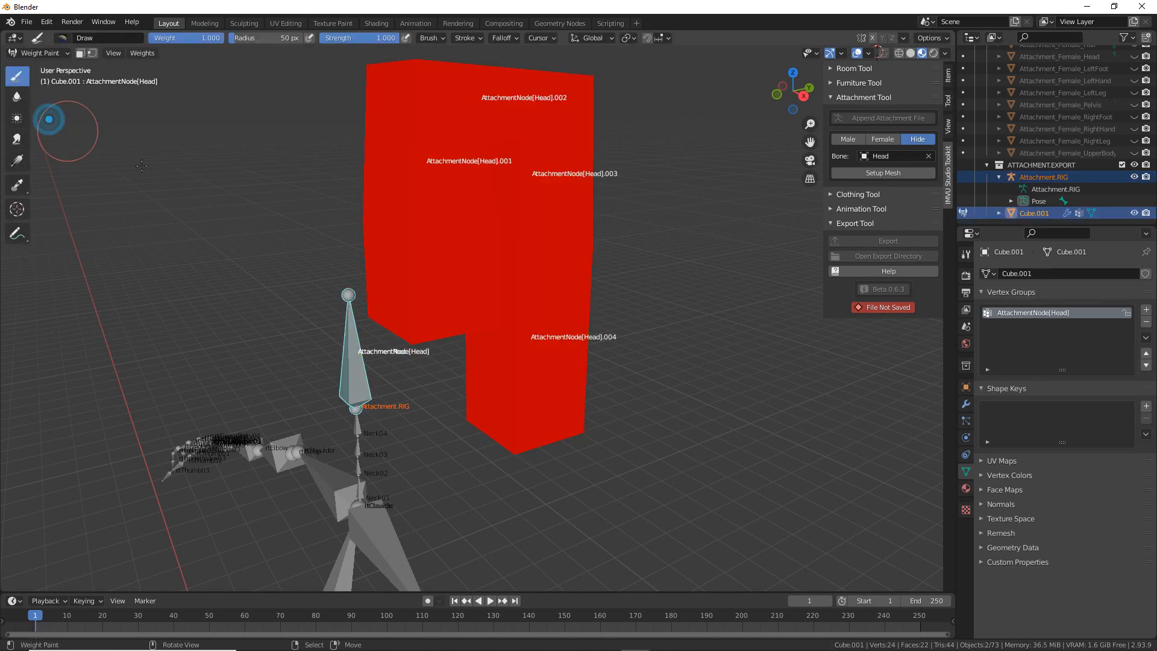
- Turn on X-ray so the bones show through the mesh, and select the ponytail bones in turn to check their weights
middle_drag(373, 362, 619, 356)
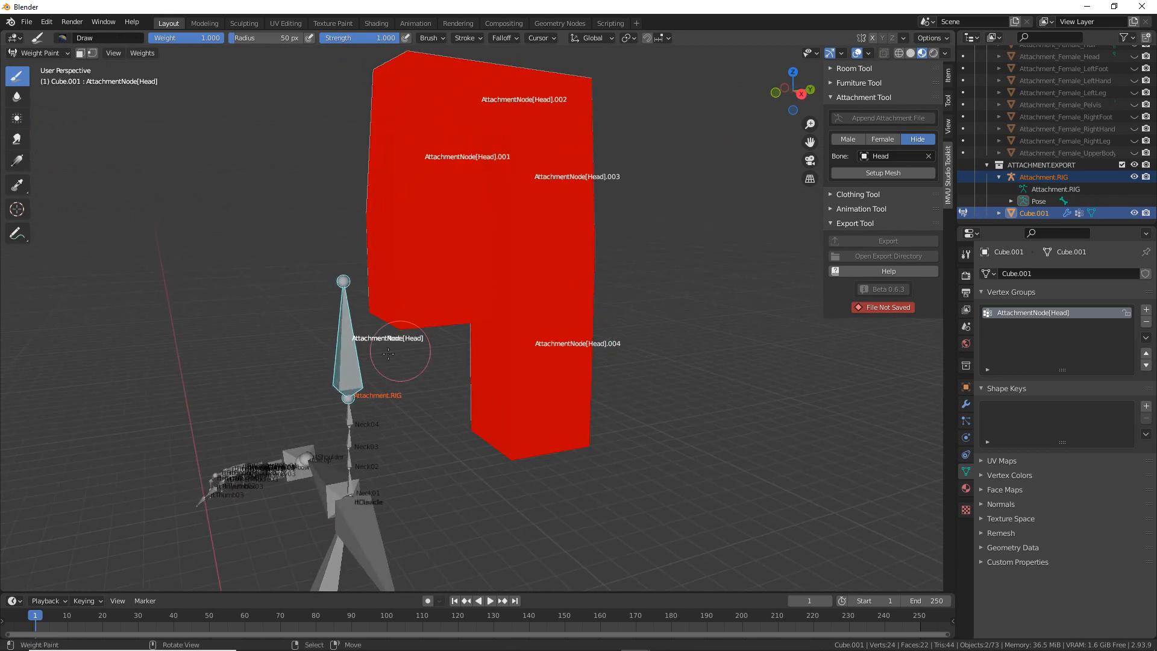
mouse_move(369, 319)
middle_down()
mouse_move(413, 310)
mouse_move(403, 313)
mouse_move(413, 323)
middle_up()
mouse_move(524, 352)
middle_down()
mouse_move(560, 400)
mouse_move(546, 392)
mouse_move(544, 346)
mouse_move(569, 361)
mouse_move(570, 405)
middle_up()
ctrl+click(534, 397)
click(884, 53)
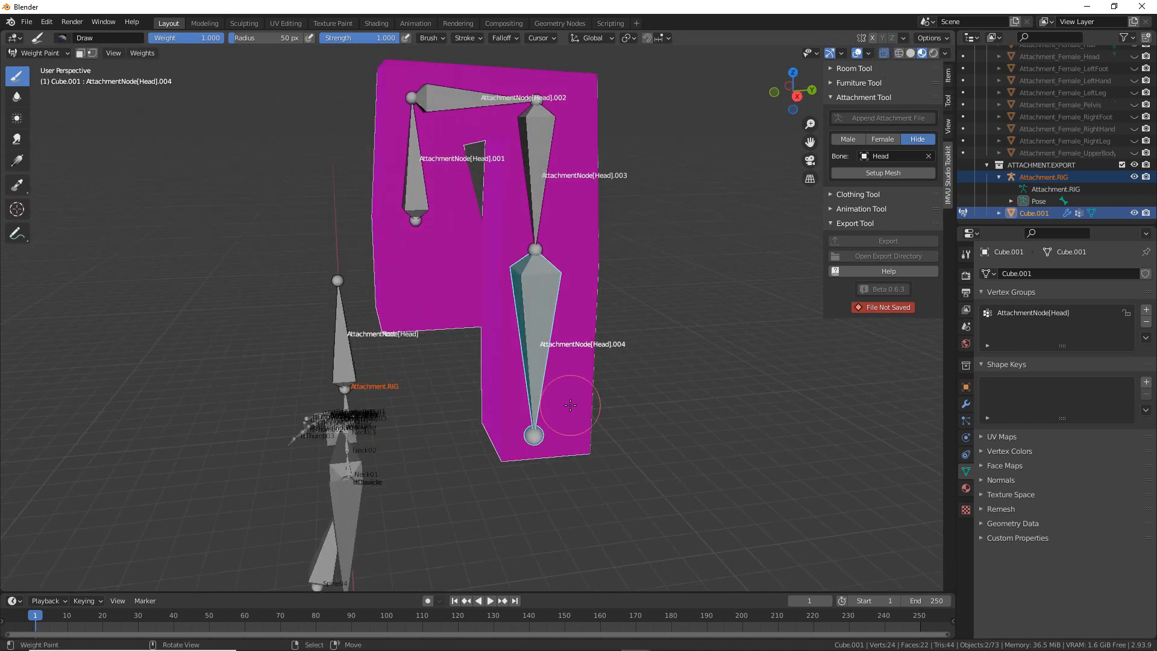
ctrl+click(529, 136)
ctrl+click(413, 172)
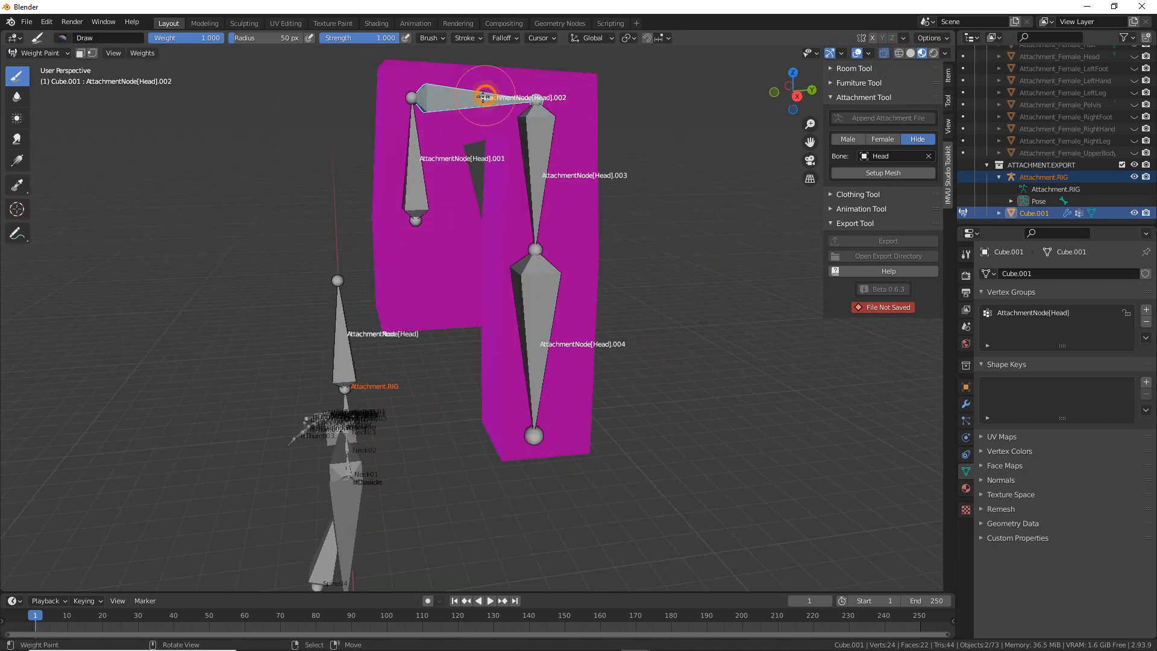
- Select bone AttachmentNode[Head].004 and paint weight 1.000 around the lowest mesh section, from its upper edge loop to the bottom
ctrl+click(542, 321)
drag(482, 270, 612, 260)
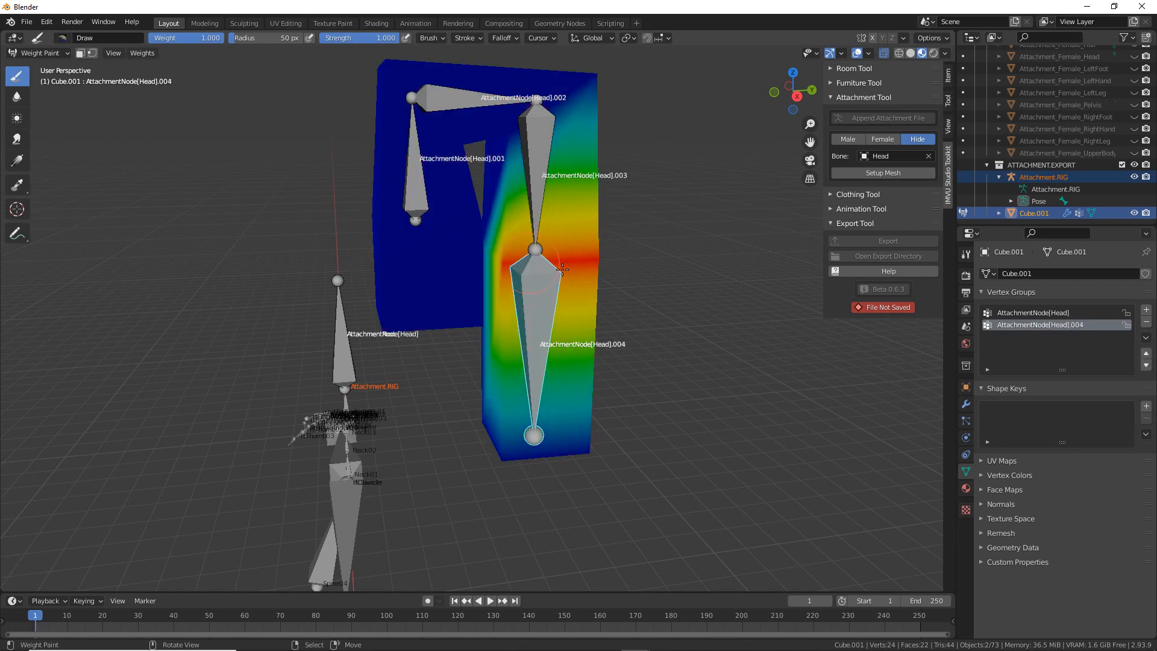
drag(569, 428, 555, 457)
mouse_move(555, 457)
middle_down()
mouse_move(335, 460)
mouse_move(413, 455)
middle_up()
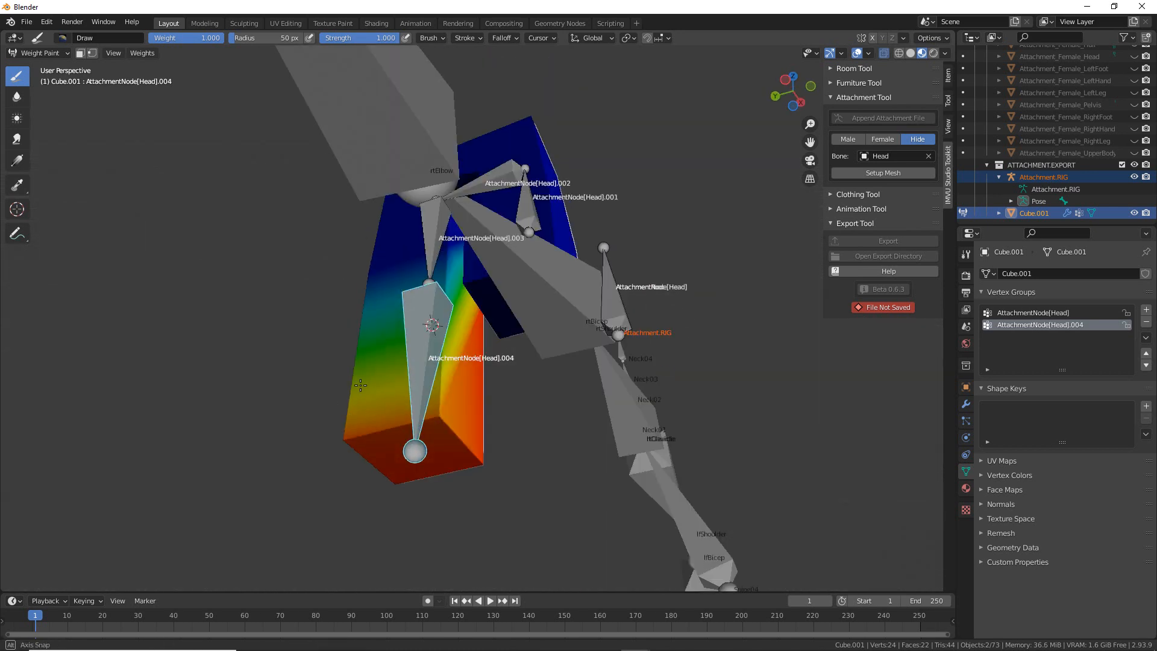
mouse_move(309, 470)
middle_down()
mouse_move(291, 223)
mouse_move(488, 449)
mouse_move(530, 409)
mouse_move(550, 255)
middle_up()
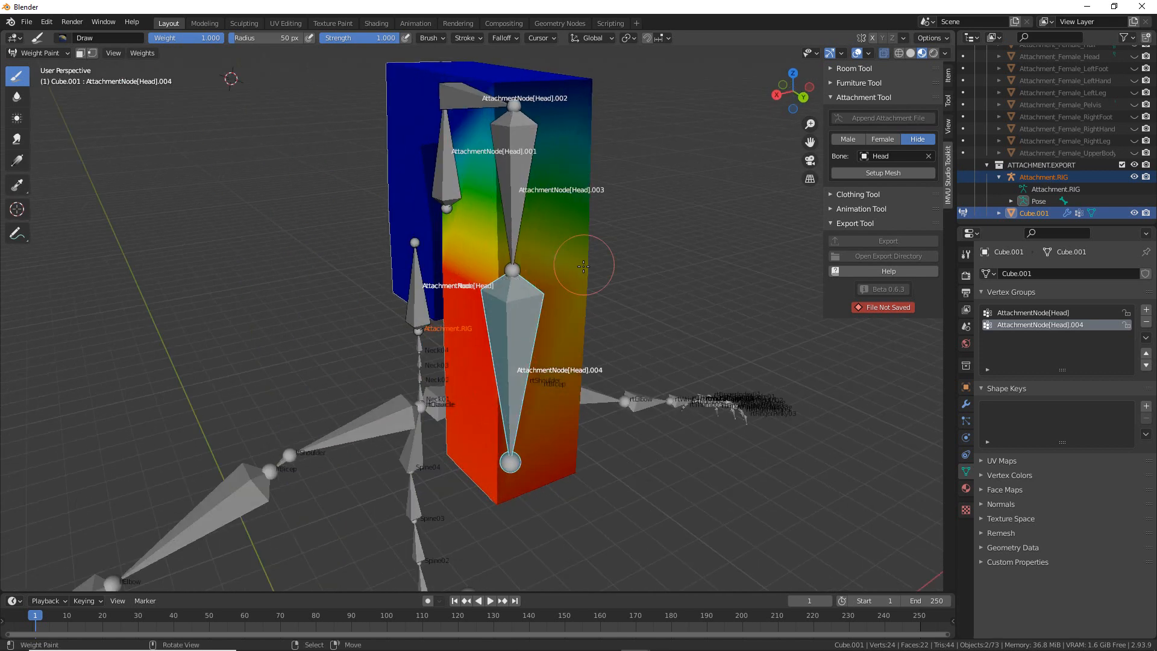
middle_drag(545, 301, 421, 325)
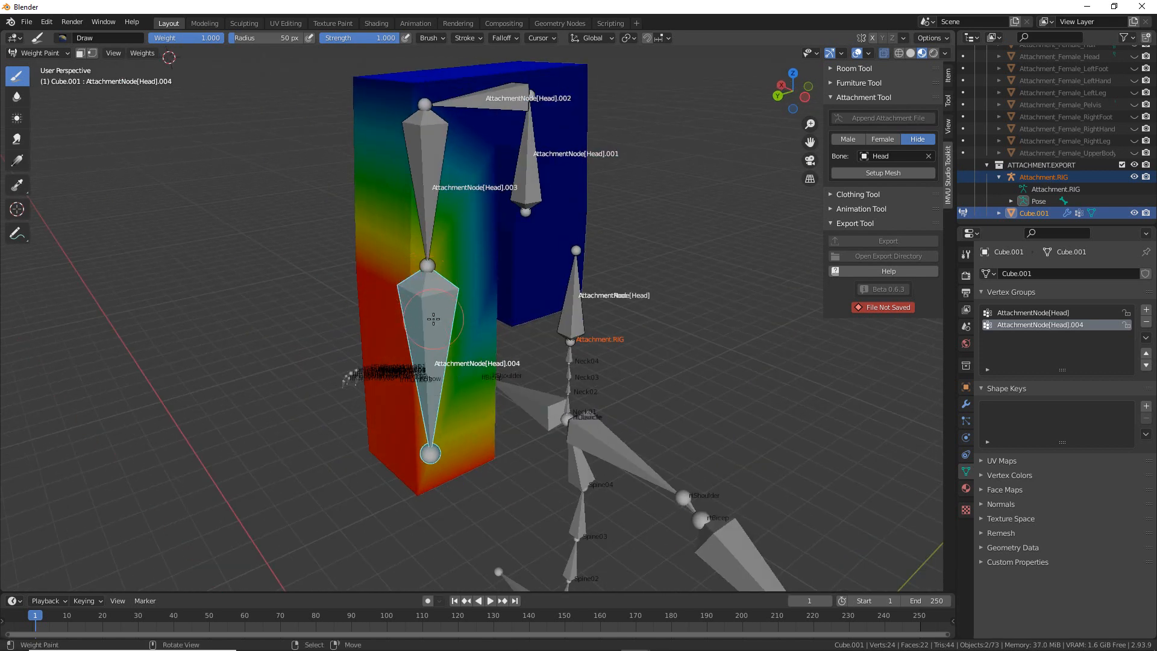
scroll(510, 325, up, 5)
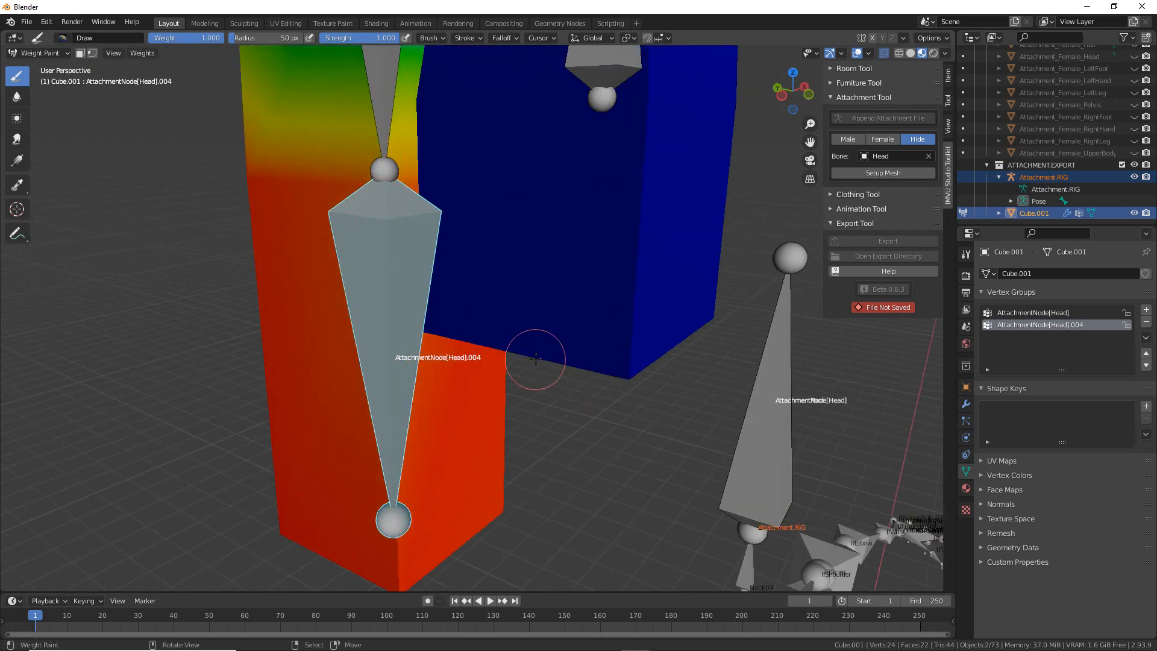
middle_drag(528, 369, 406, 346)
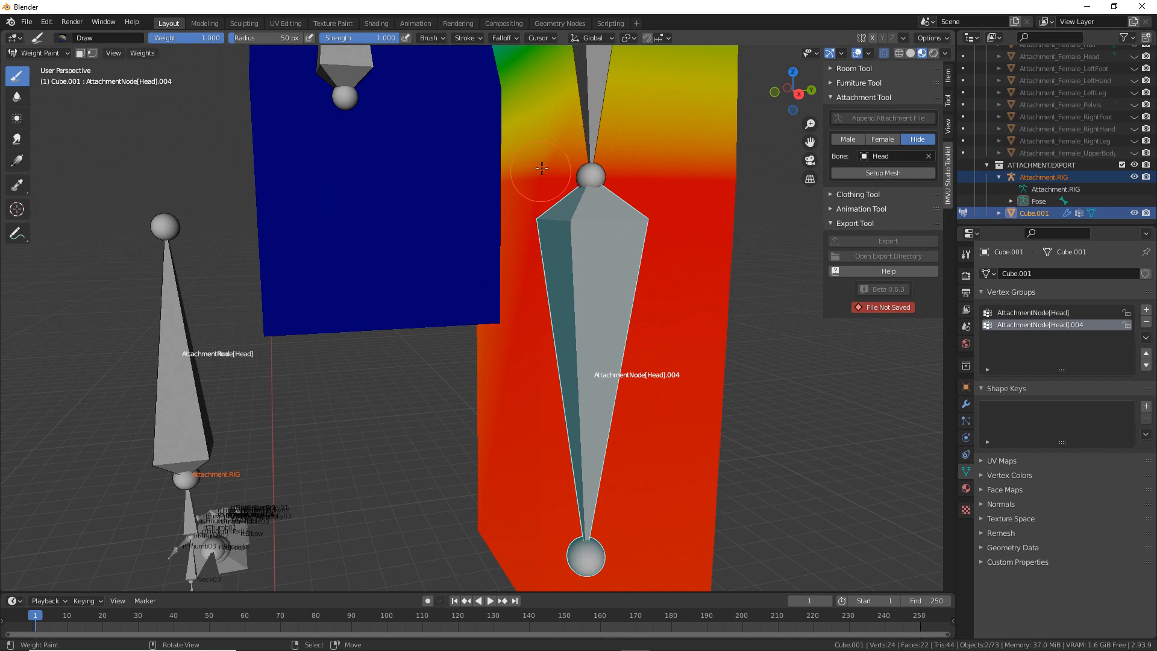
- Select bone AttachmentNode[Head].003 and paint weight 1.000 on the near side of its section, from the bend to the .004 joint
scroll(560, 216, down, 2)
middle_drag(560, 216, 550, 546)
middle_drag(677, 530, 489, 406)
mouse_move(404, 286)
middle_down()
mouse_move(421, 308)
mouse_move(577, 256)
middle_up()
ctrl+click(571, 247)
mouse_move(503, 238)
mouse_down()
mouse_move(675, 121)
mouse_move(599, 181)
mouse_move(622, 227)
mouse_up()
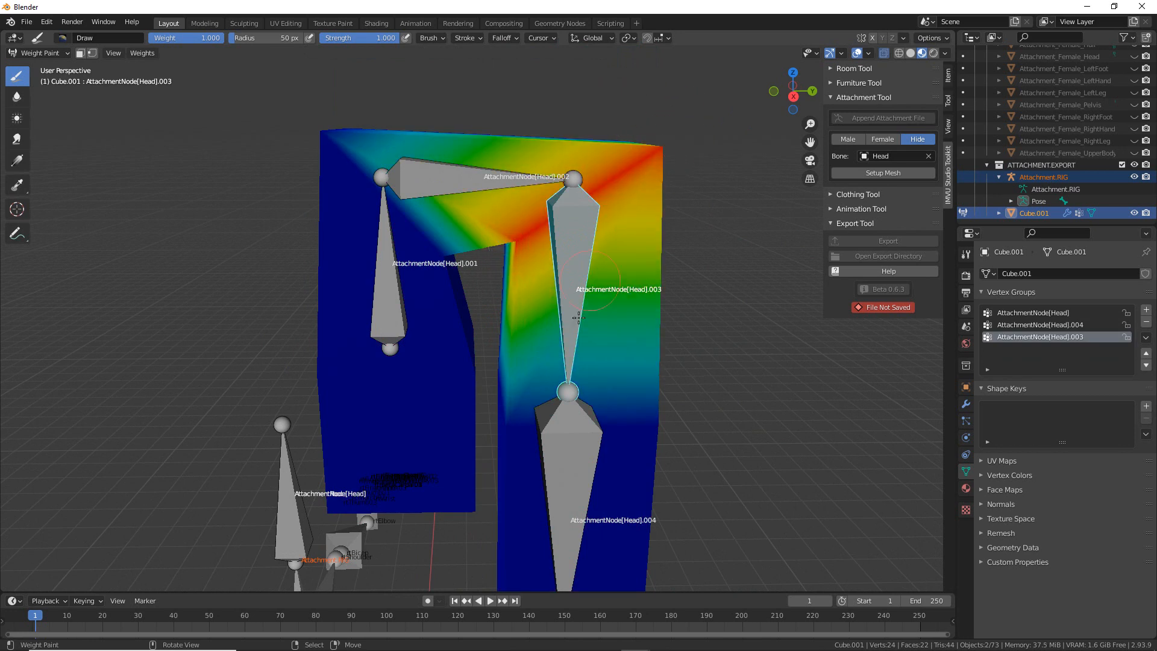
middle_drag(621, 227, 650, 203)
mouse_move(568, 357)
mouse_down()
mouse_move(566, 347)
mouse_move(552, 389)
mouse_up()
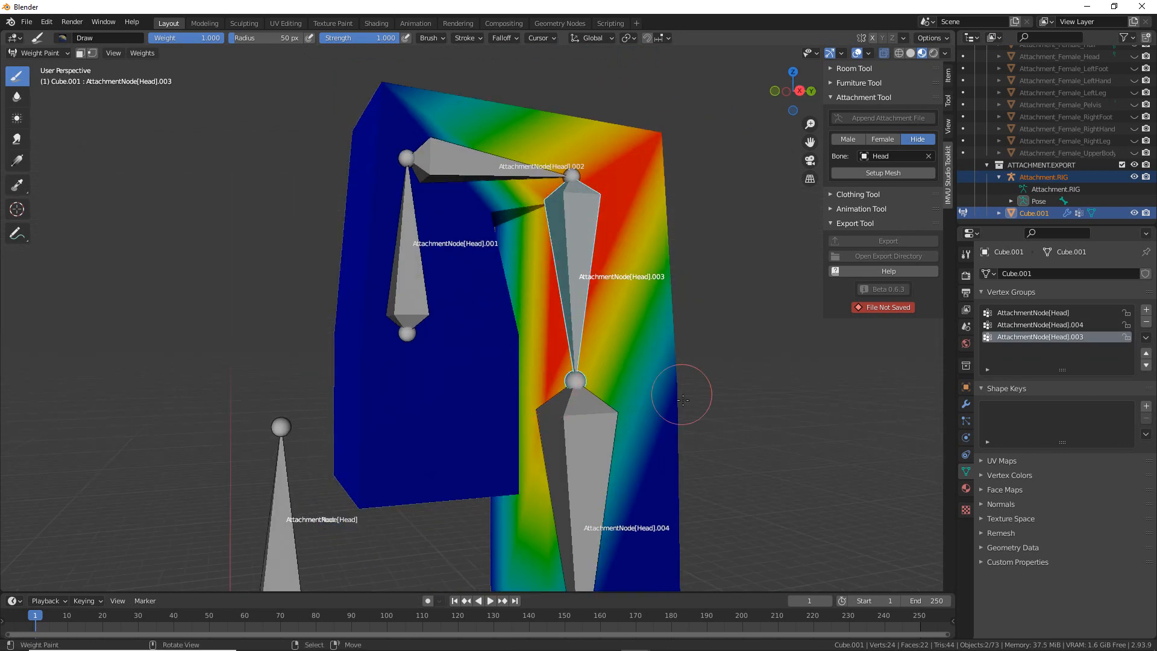
drag(677, 365, 670, 383)
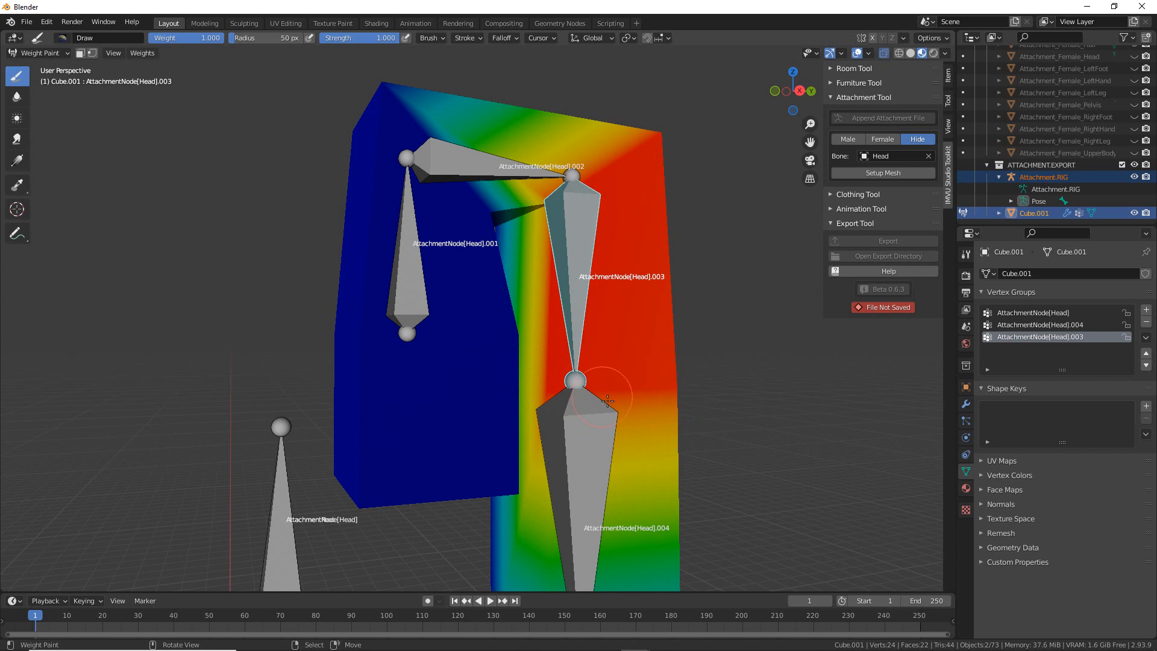
- Paint weight 1.000 for AttachmentNode[Head].003 on the far side of its section, down around the .004 joint
middle_drag(542, 408, 361, 398)
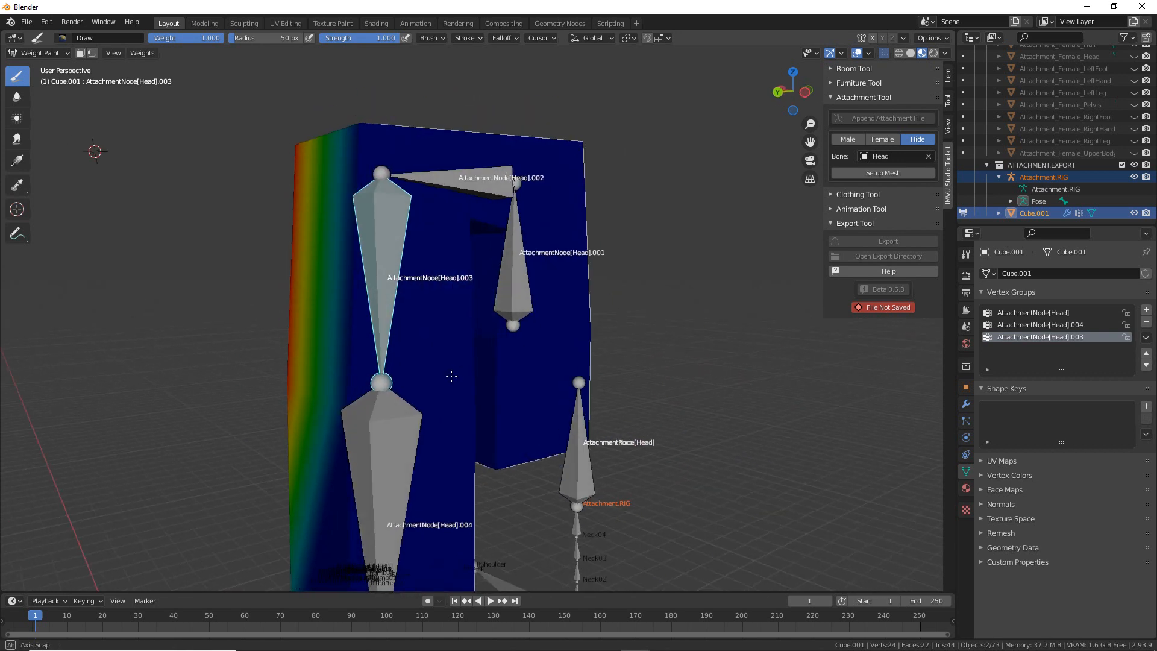
drag(349, 429, 349, 416)
middle_drag(447, 382, 331, 379)
scroll(340, 385, up, 1)
drag(410, 405, 431, 438)
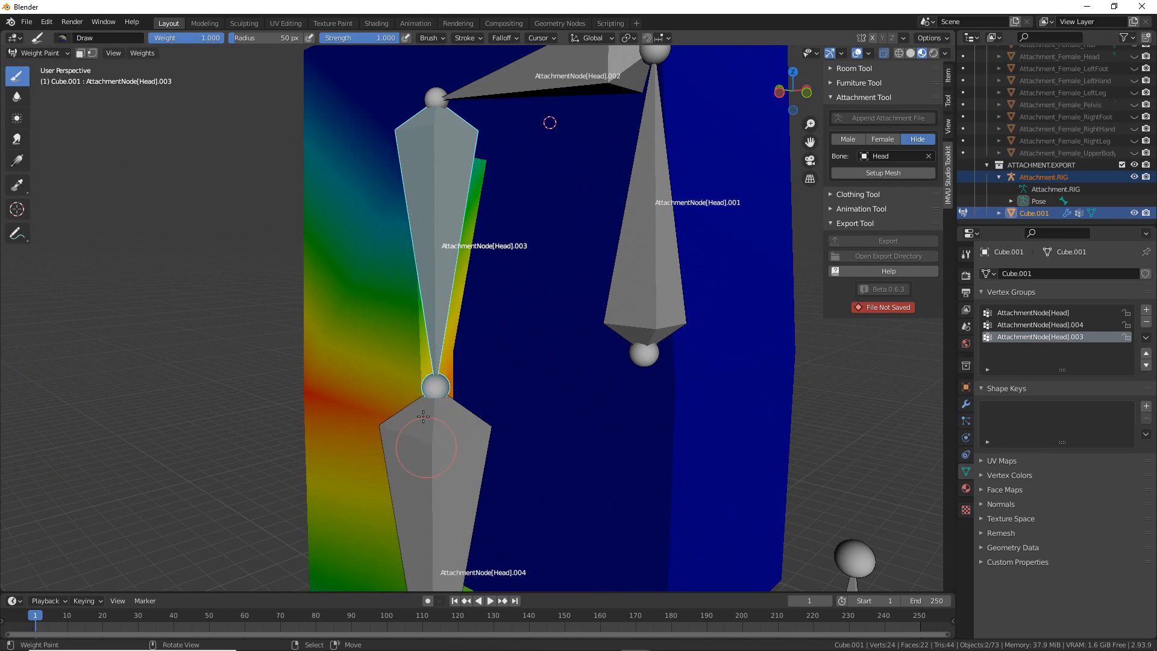
scroll(428, 461, down, 2)
drag(445, 158, 441, 241)
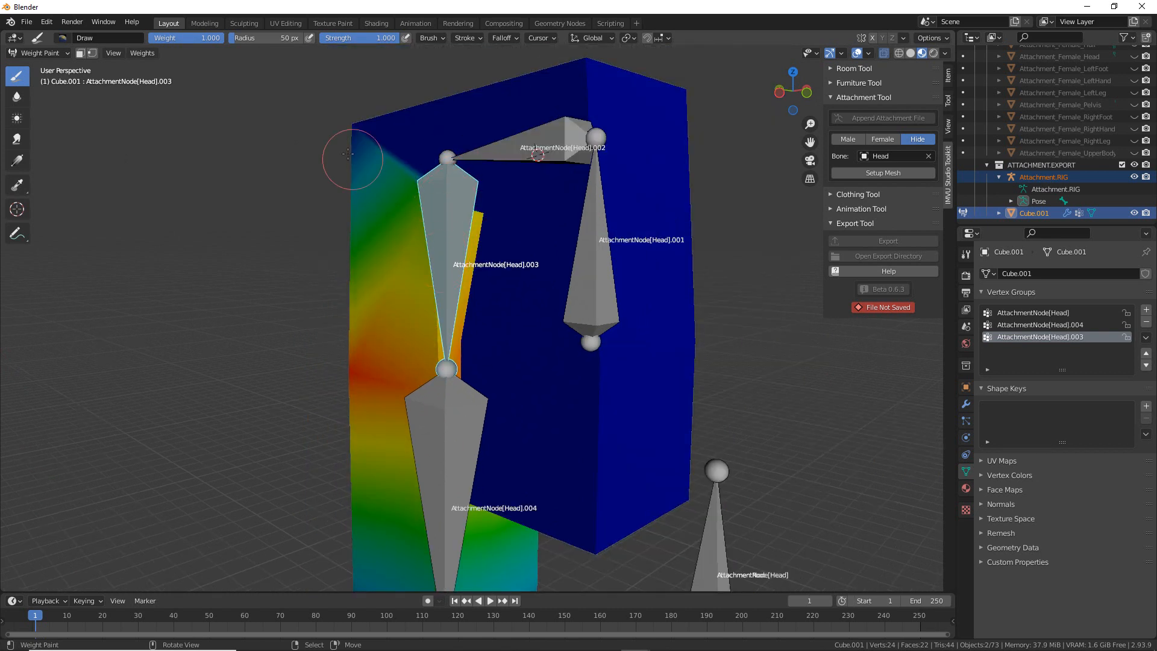
- Paint weight 1.000 for AttachmentNode[Head].003 on the far upper corner, the inner edge below the bend and the remaining lower loop
drag(358, 163, 357, 121)
middle_drag(351, 163, 429, 191)
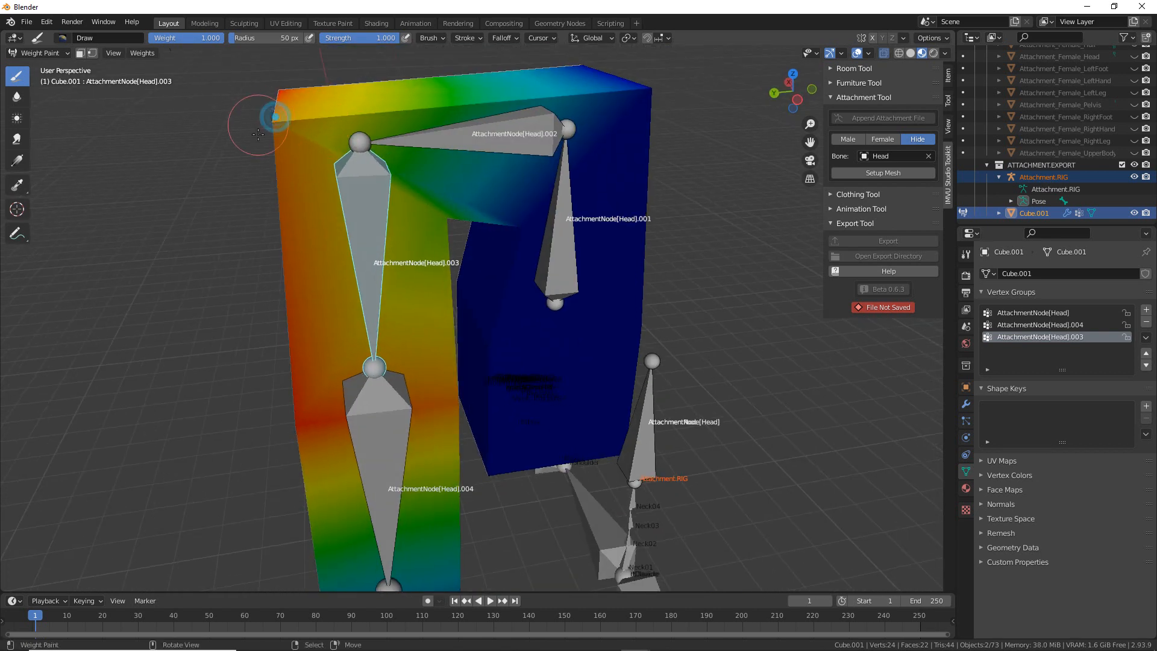
drag(263, 112, 271, 146)
middle_drag(464, 209, 424, 165)
scroll(422, 158, up, 3)
drag(413, 106, 413, 131)
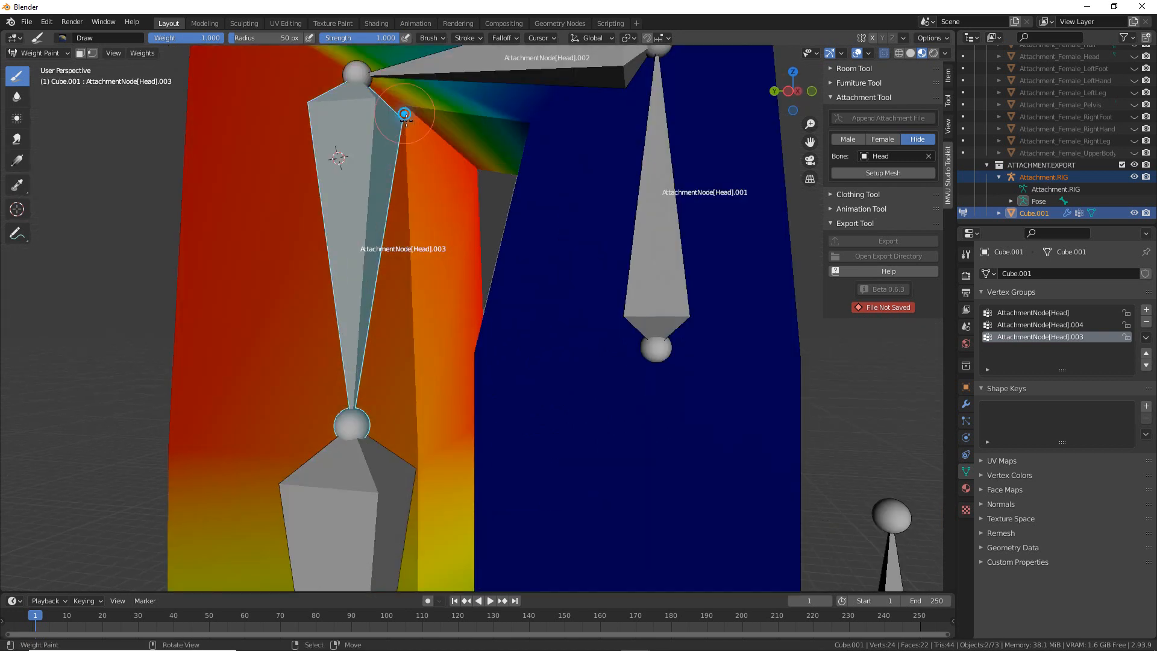
scroll(412, 319, down, 2)
drag(427, 393, 445, 450)
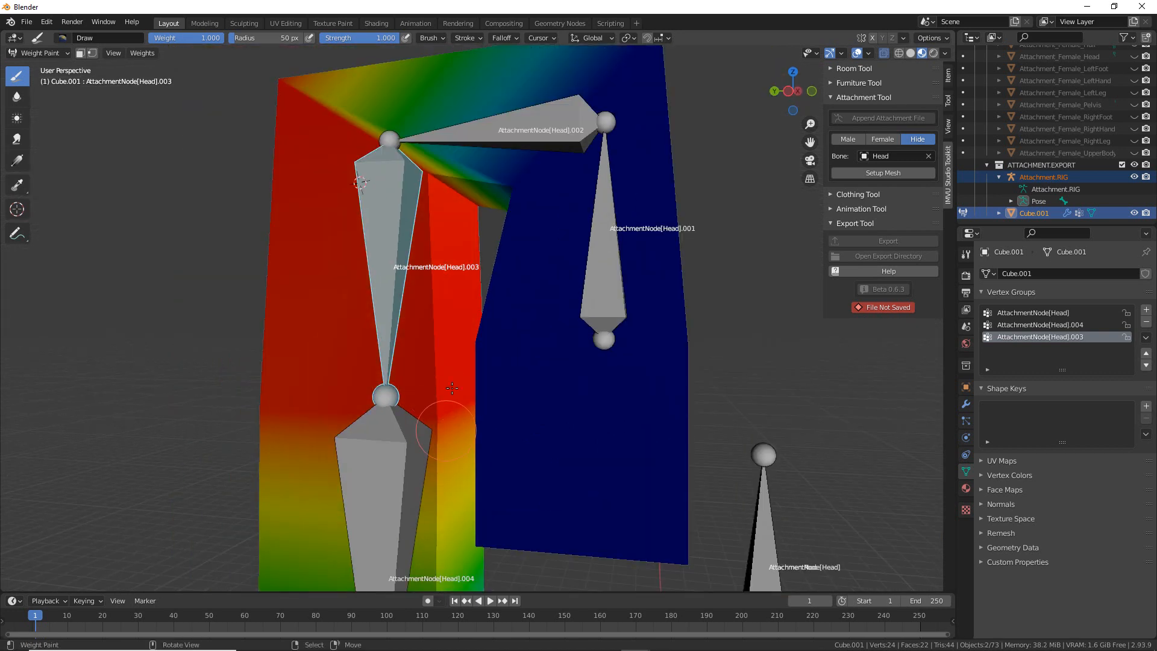
middle_drag(422, 433, 551, 431)
click(557, 429)
scroll(579, 356, down, 2)
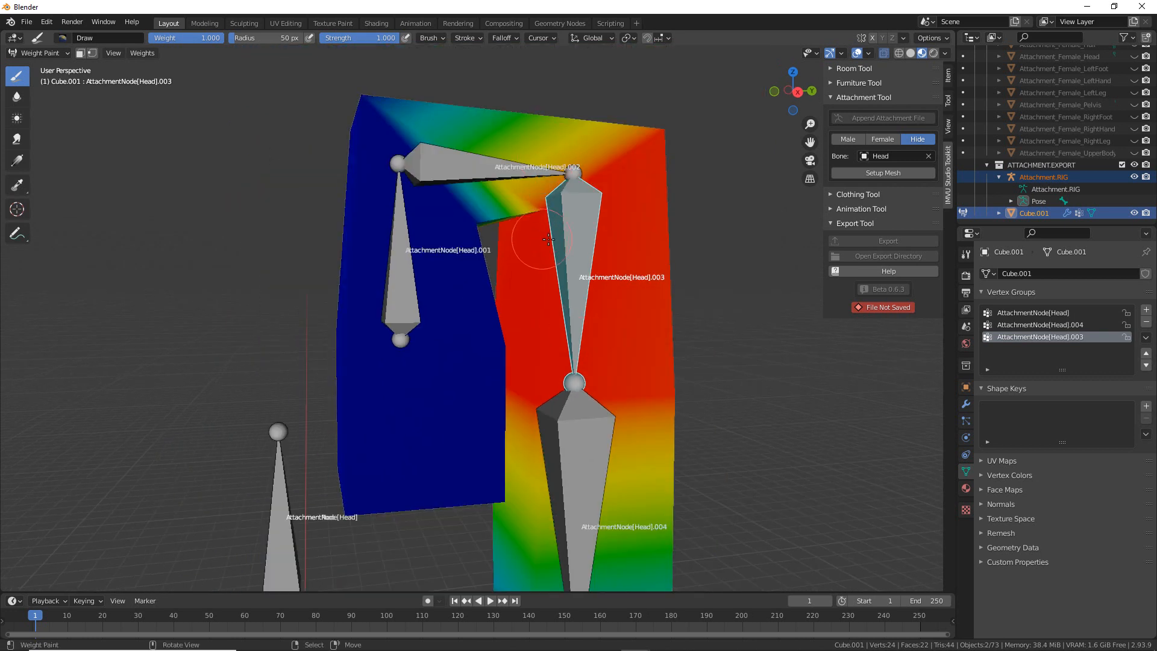
- Select bone AttachmentNode[Head].002 and paint weight 1.000 on the near outer and inner corners of the bend above .003
middle_drag(527, 239, 540, 244)
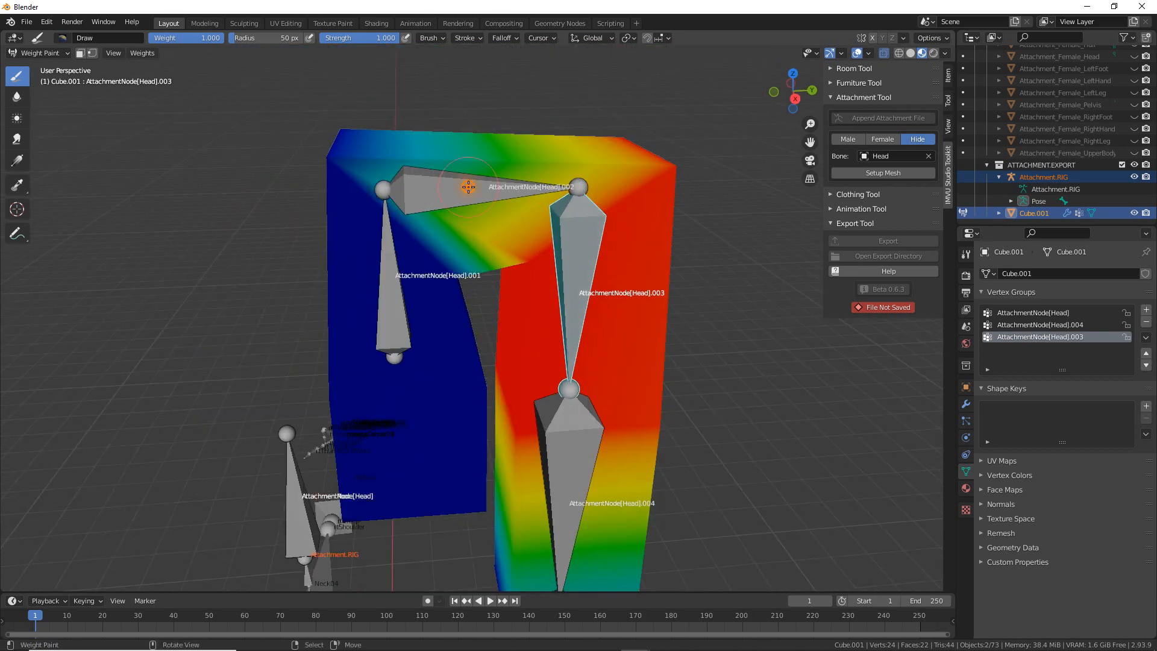
ctrl+click(452, 203)
click(687, 160)
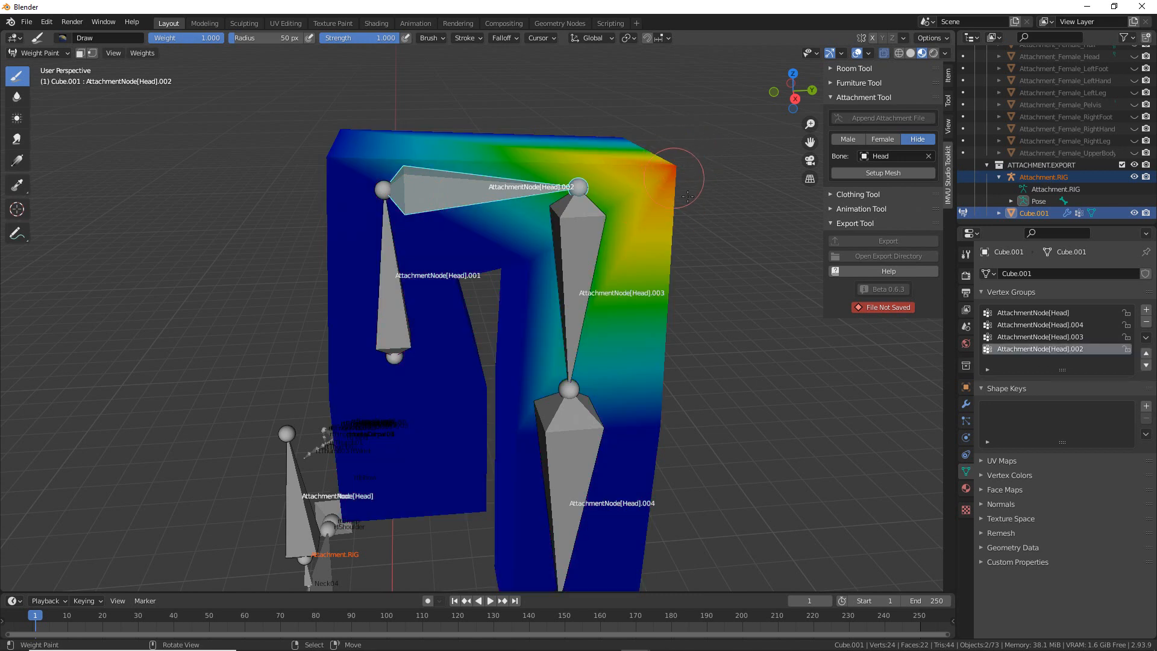
drag(991, 362, 1085, 364)
scroll(517, 266, up, 4)
drag(604, 132, 601, 95)
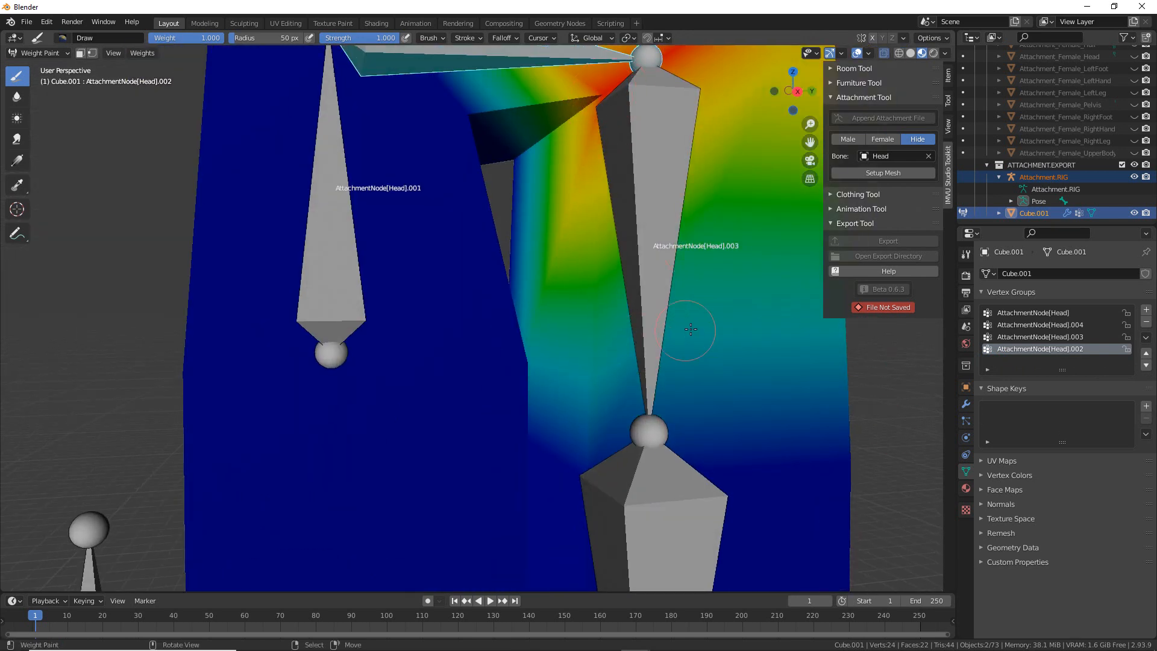
scroll(681, 325, down, 2)
- Return to Object Mode, select the cube mesh alone, and enable Wireframe in its viewport display settings
click(39, 53)
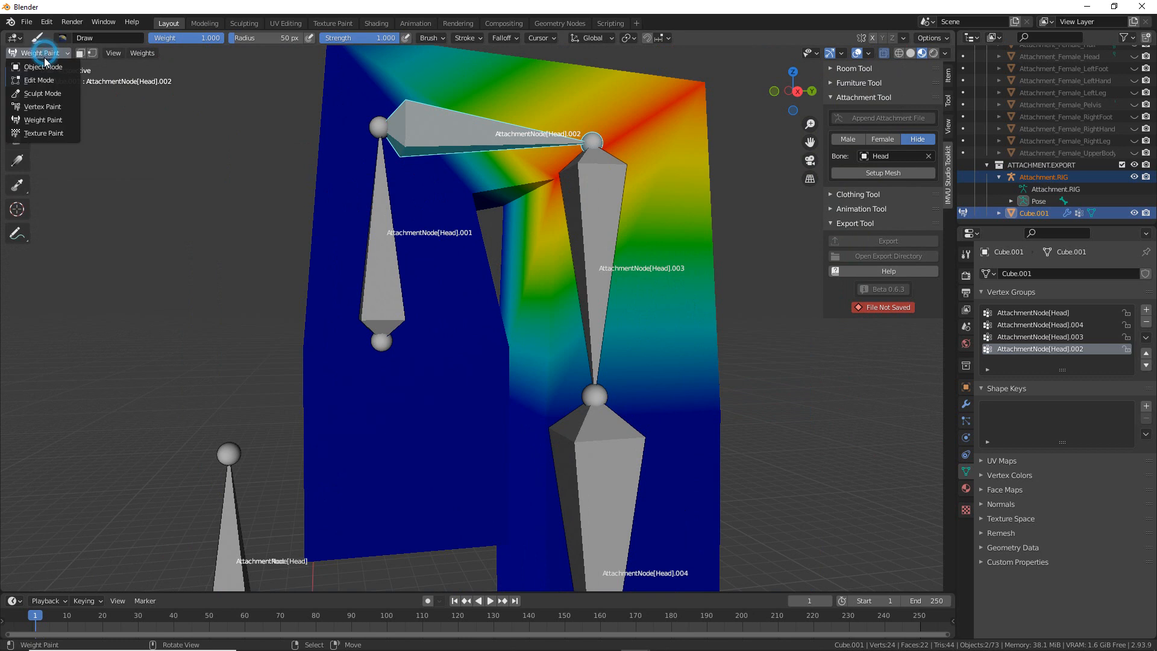
click(43, 62)
click(697, 429)
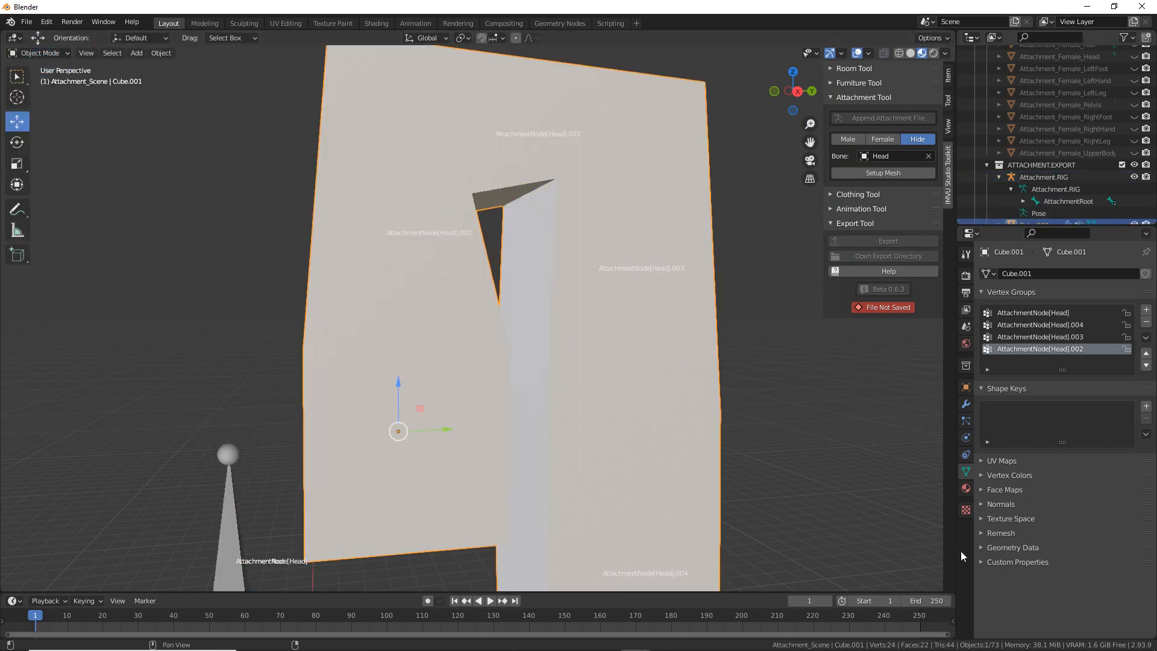
click(966, 390)
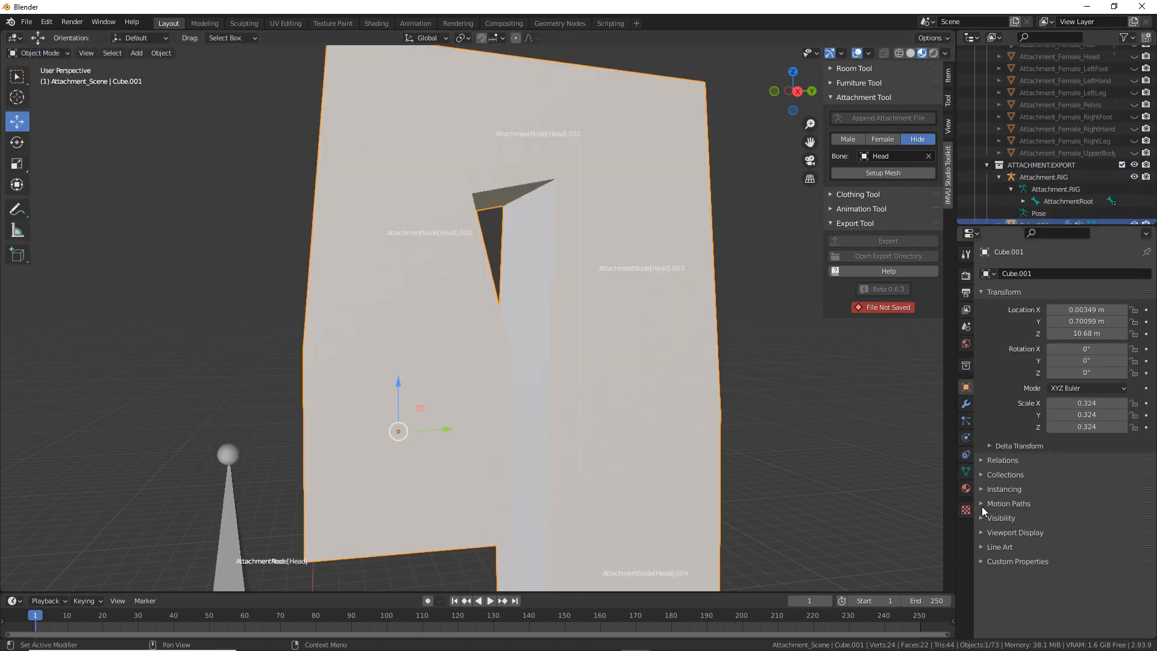
click(982, 532)
scroll(989, 533, down, 3)
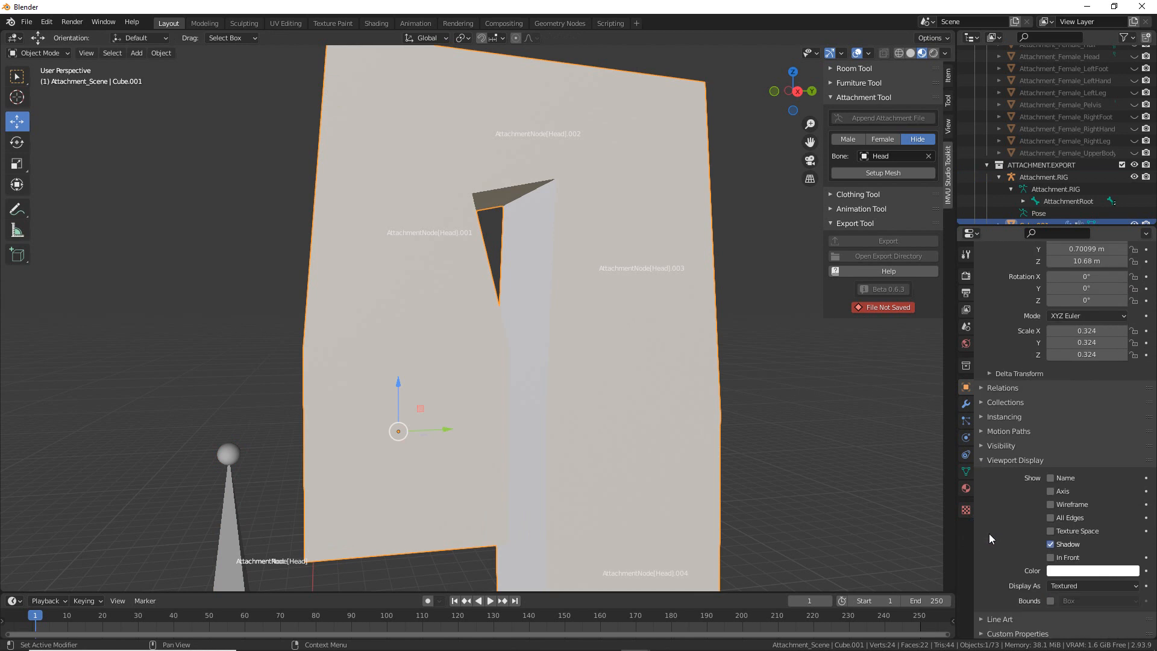
click(1049, 505)
middle_drag(693, 374, 634, 322)
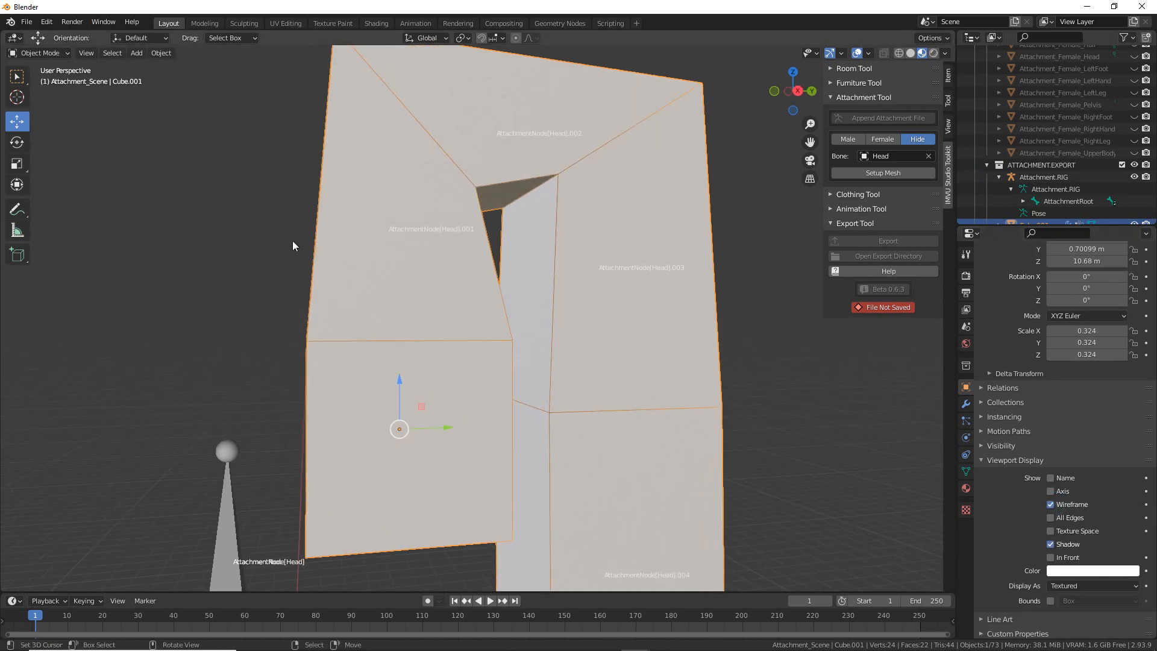
- Add the rig to the selection with the cube mesh and enter Weight Paint mode again
shift+click(225, 458)
click(48, 56)
click(43, 121)
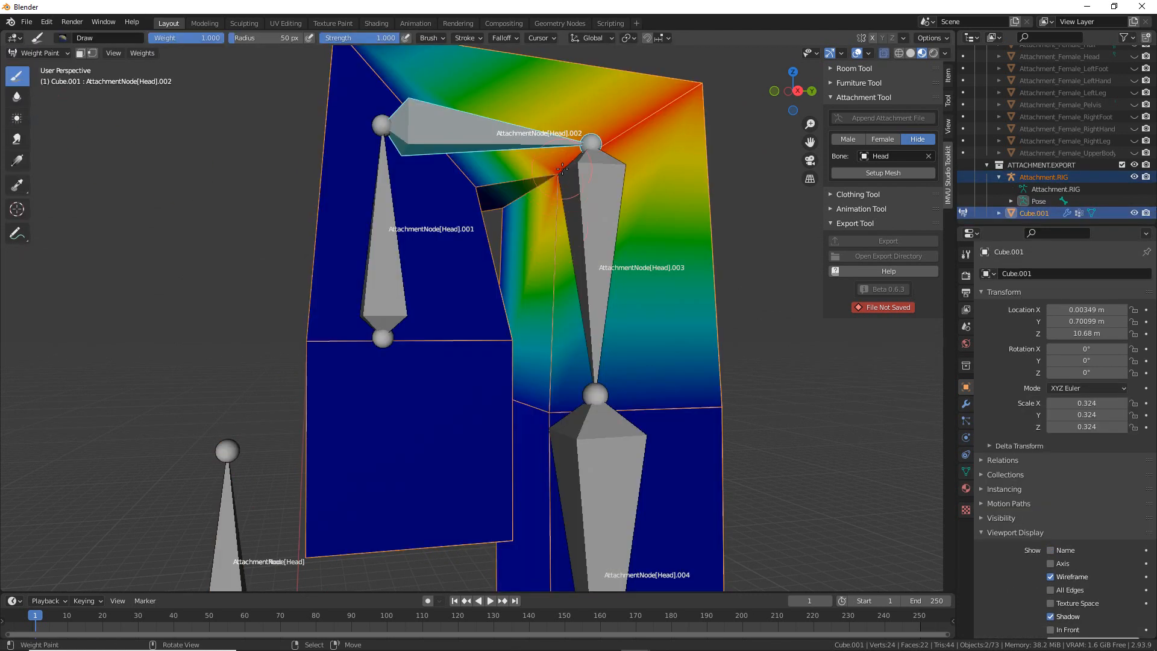
- Paint weight 1.000 for AttachmentNode[Head].002 on the inner and far-side corners of the bend where it meets .003
click(508, 207)
middle_drag(503, 213, 750, 214)
scroll(502, 217, up, 2)
mouse_move(350, 182)
middle_down()
mouse_move(377, 211)
mouse_move(434, 235)
middle_up()
scroll(422, 240, down, 1)
click(375, 241)
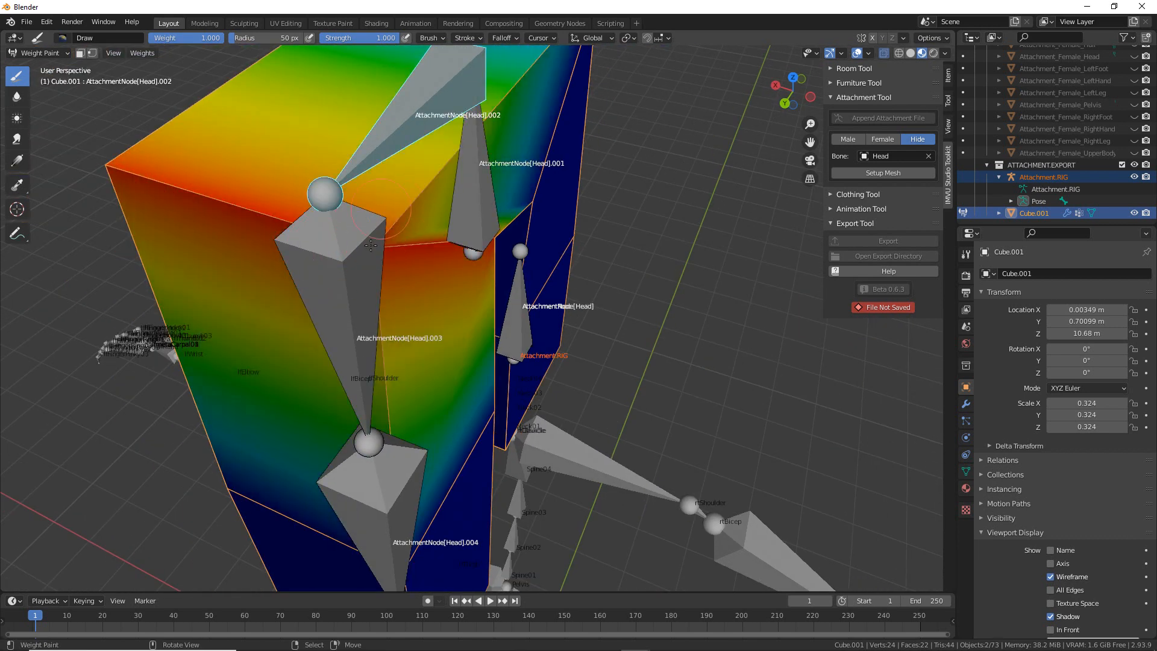
- Paint weight 1.000 for AttachmentNode[Head].002 on the outer and inner corners of the bend where it meets .001, on both sides
middle_drag(407, 280, 305, 205)
shift+middle_drag(279, 124, 184, 274)
click(564, 282)
drag(563, 282, 569, 280)
middle_drag(414, 391, 500, 346)
click(499, 346)
click(494, 347)
mouse_move(612, 302)
middle_down()
mouse_move(398, 362)
mouse_move(343, 343)
middle_up()
drag(403, 285, 413, 328)
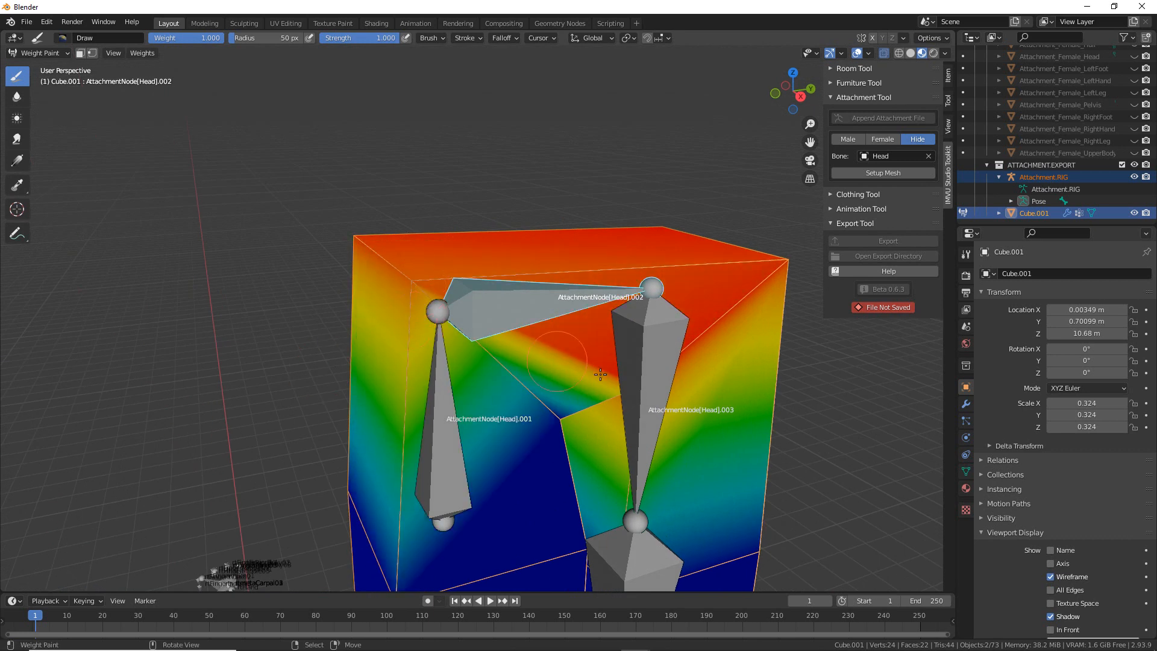
middle_drag(593, 376, 496, 313)
drag(443, 317, 393, 337)
middle_drag(386, 362, 451, 363)
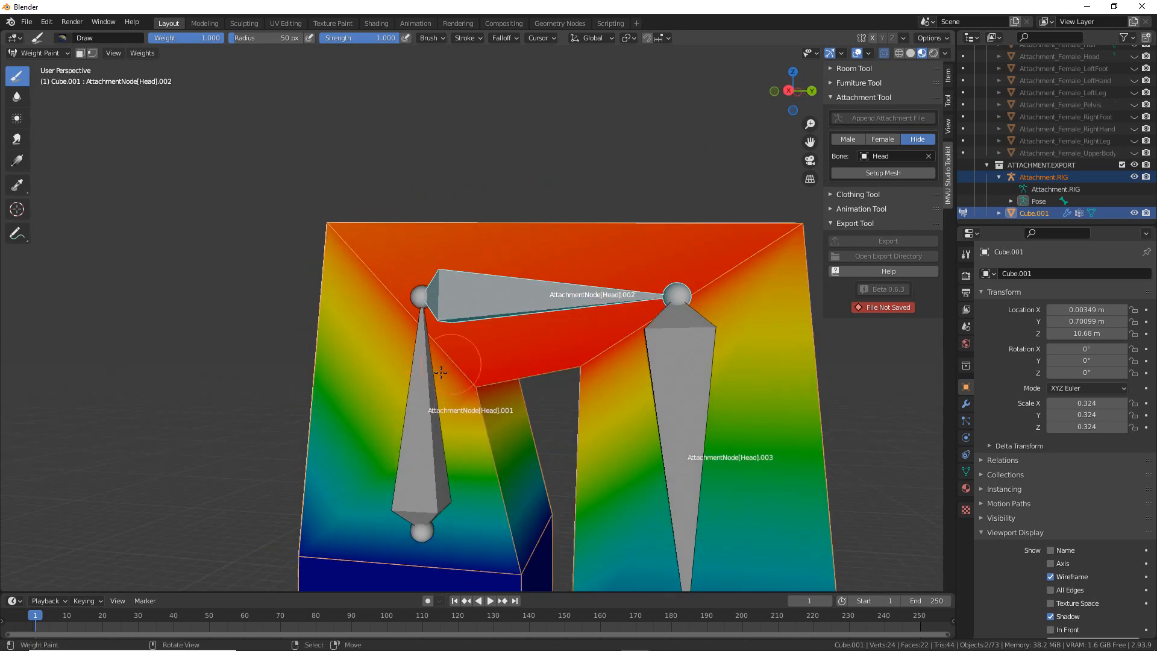
- Select bone AttachmentNode[Head].001 and paint weight 1.000 around the edge loop at its base and up the inner side
right_click(399, 419)
shift+middle_drag(427, 440, 416, 244)
mouse_move(511, 336)
mouse_down()
mouse_move(492, 339)
mouse_move(475, 175)
mouse_move(529, 215)
mouse_move(529, 279)
mouse_up()
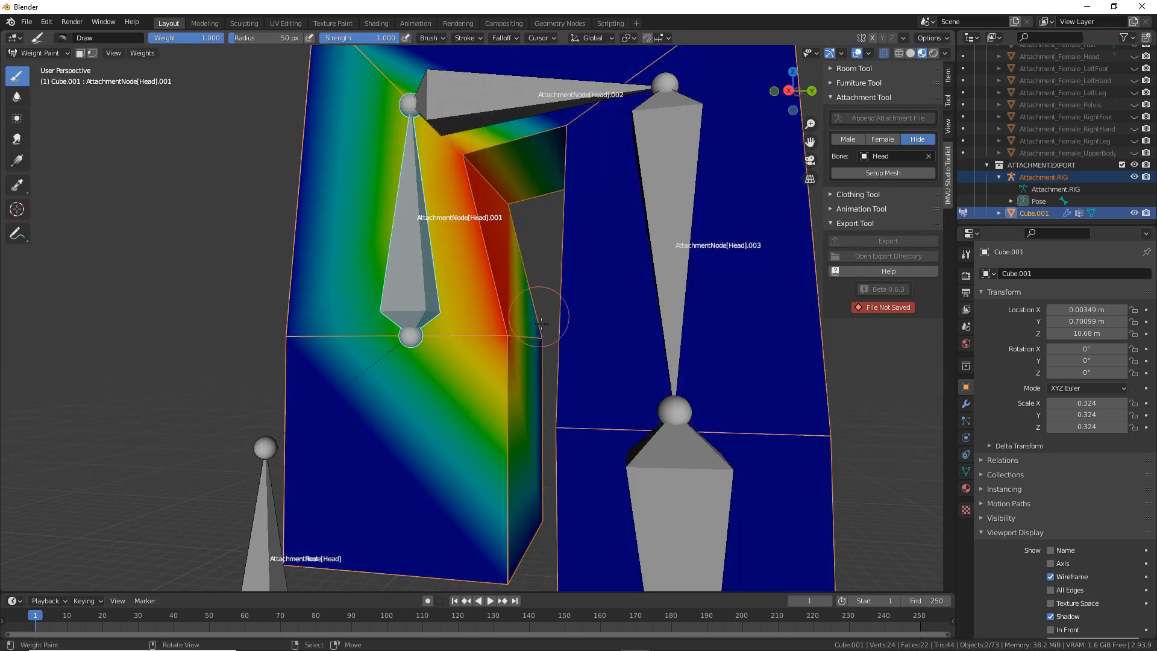
drag(276, 328, 266, 335)
middle_drag(266, 335, 459, 341)
middle_drag(559, 338, 557, 342)
drag(355, 358, 335, 351)
middle_drag(358, 356, 647, 330)
drag(648, 331, 583, 369)
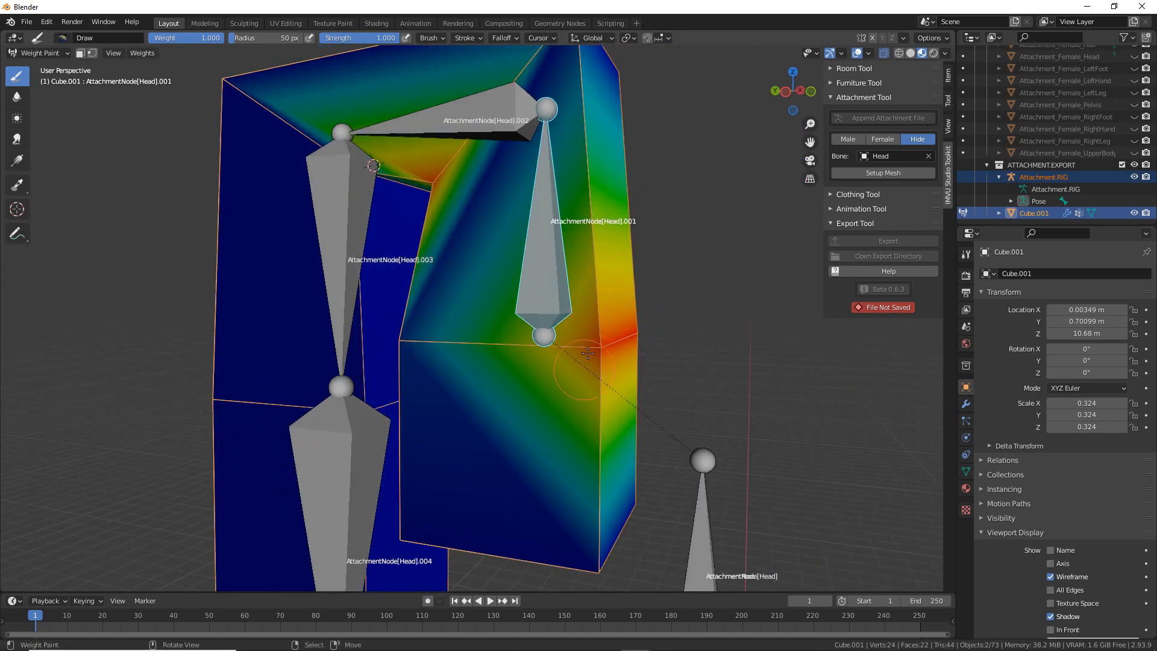
middle_drag(443, 357, 542, 353)
drag(493, 348, 470, 344)
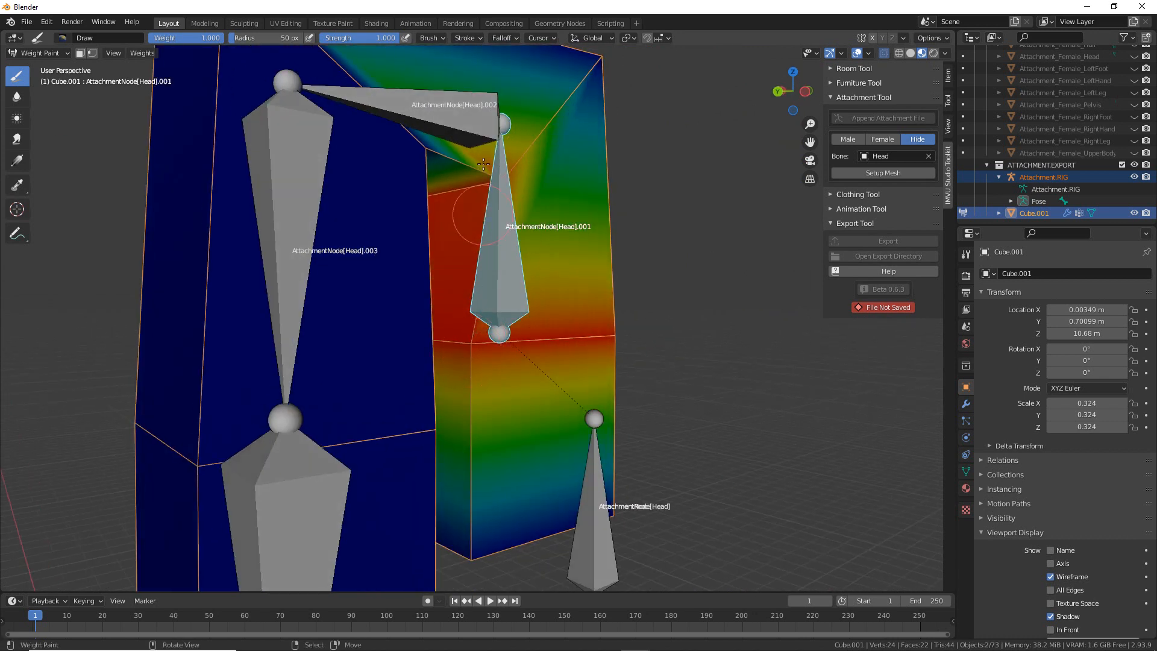
- Paint weight 1.000 for AttachmentNode[Head].001 on the inner and outer upper corners of its section at the .002 bend
mouse_move(500, 187)
middle_down()
mouse_move(603, 241)
mouse_move(585, 209)
middle_up()
drag(585, 209, 573, 231)
middle_drag(619, 224, 362, 139)
mouse_move(330, 115)
mouse_down()
mouse_move(333, 131)
mouse_move(334, 110)
mouse_up()
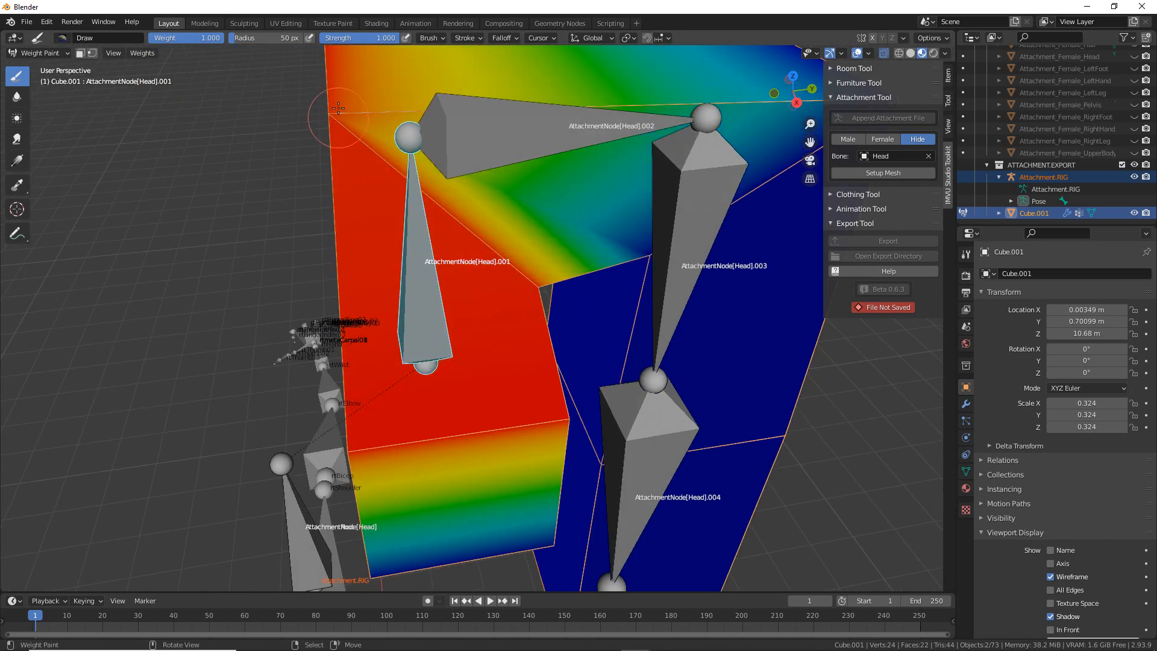
scroll(433, 307, down, 2)
mouse_move(437, 308)
middle_down()
mouse_move(454, 254)
mouse_move(435, 252)
mouse_move(443, 274)
mouse_move(440, 203)
mouse_move(419, 307)
middle_up()
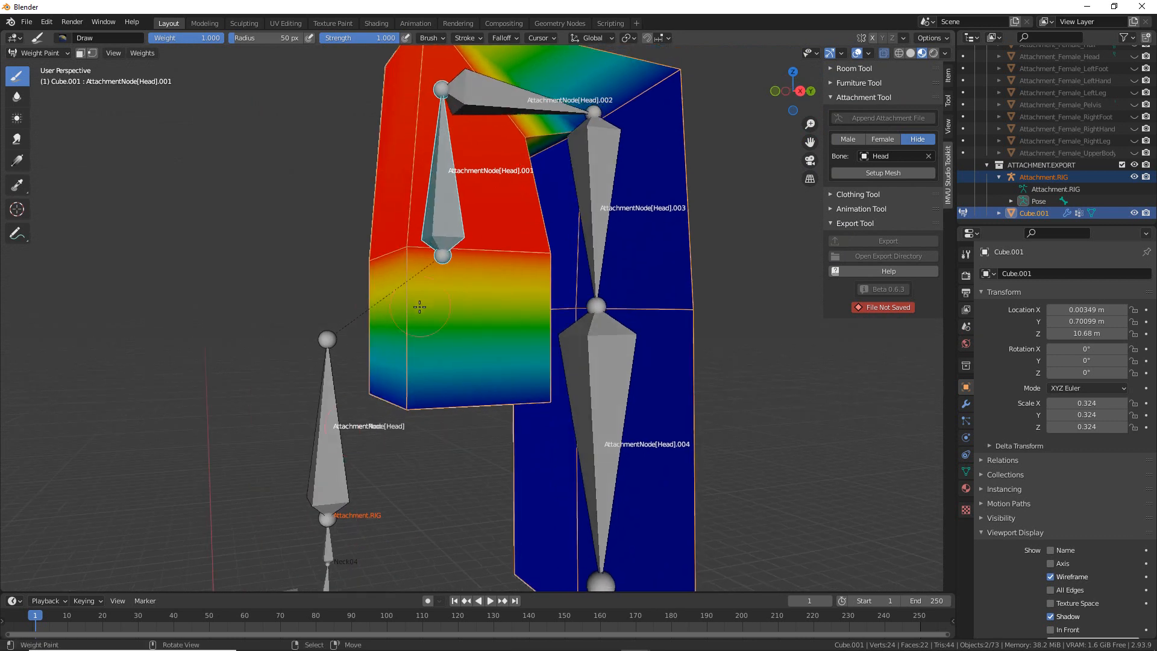
- Select the base bone AttachmentNode[Head] and examine its weights across the mesh
ctrl+click(335, 420)
ctrl+click(335, 420)
middle_drag(479, 299, 476, 305)
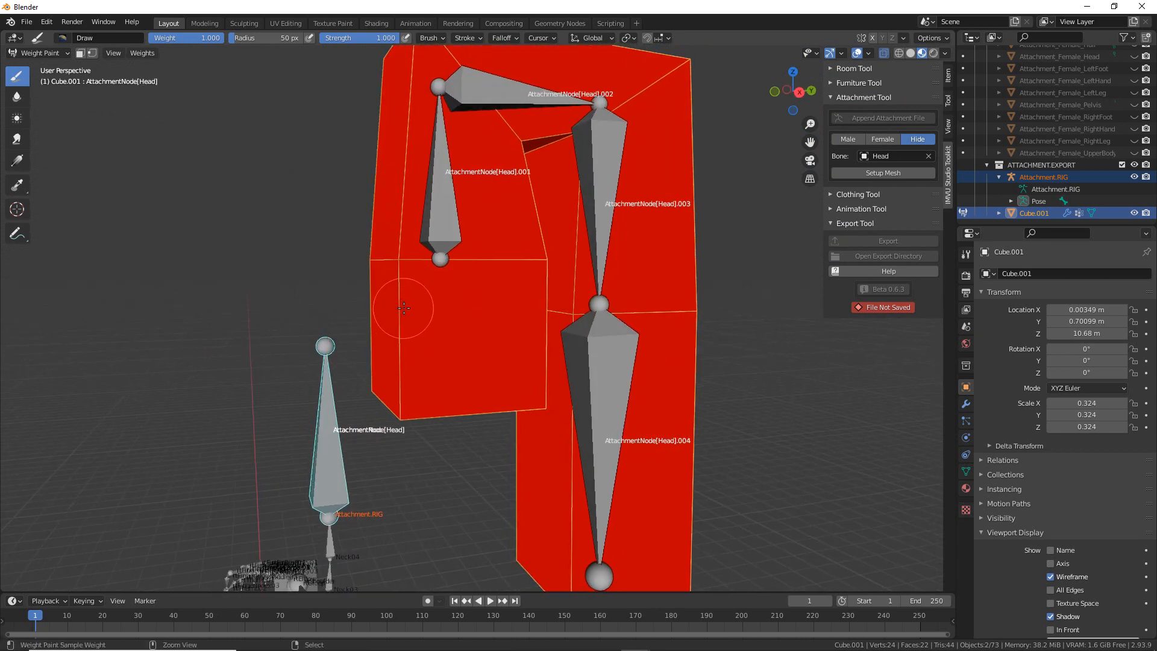
mouse_move(400, 250)
mouse_down()
mouse_move(530, 261)
mouse_move(416, 266)
mouse_up()
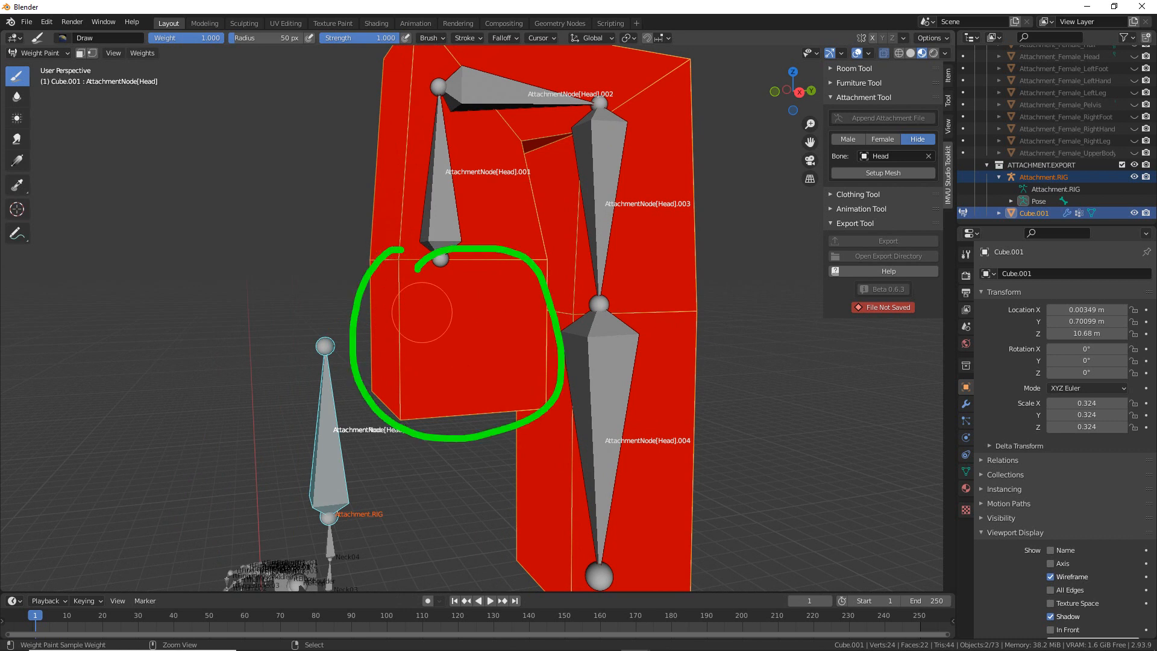
scroll(455, 304, down, 2)
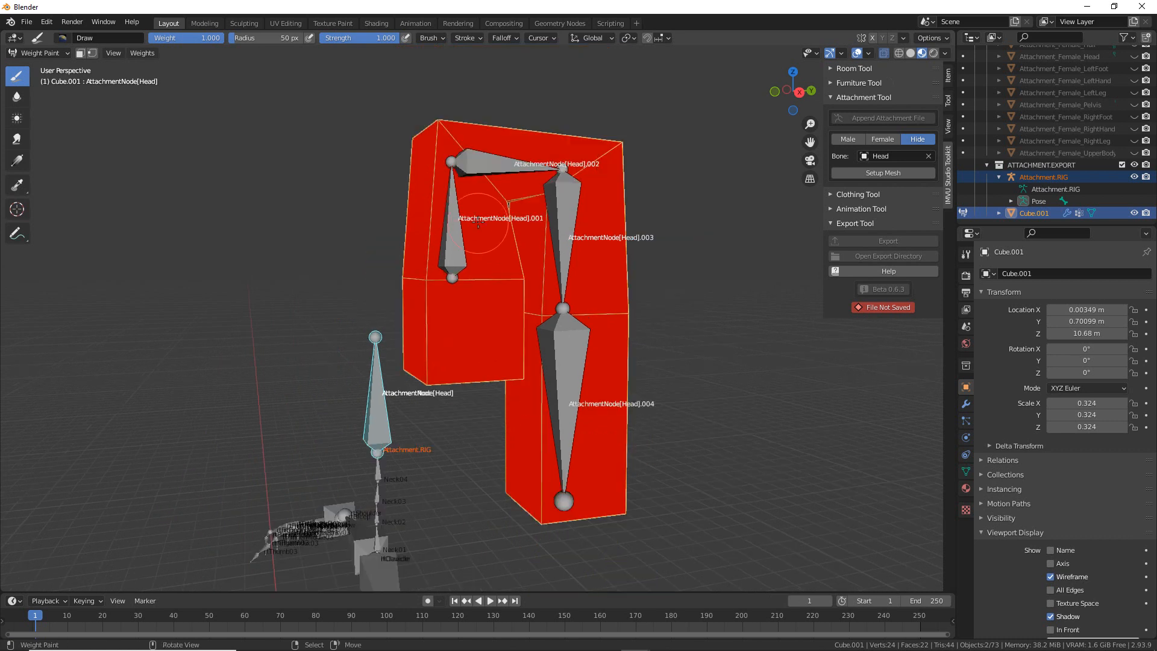
mouse_move(482, 137)
mouse_down()
mouse_move(470, 220)
mouse_move(597, 241)
mouse_move(580, 527)
mouse_up()
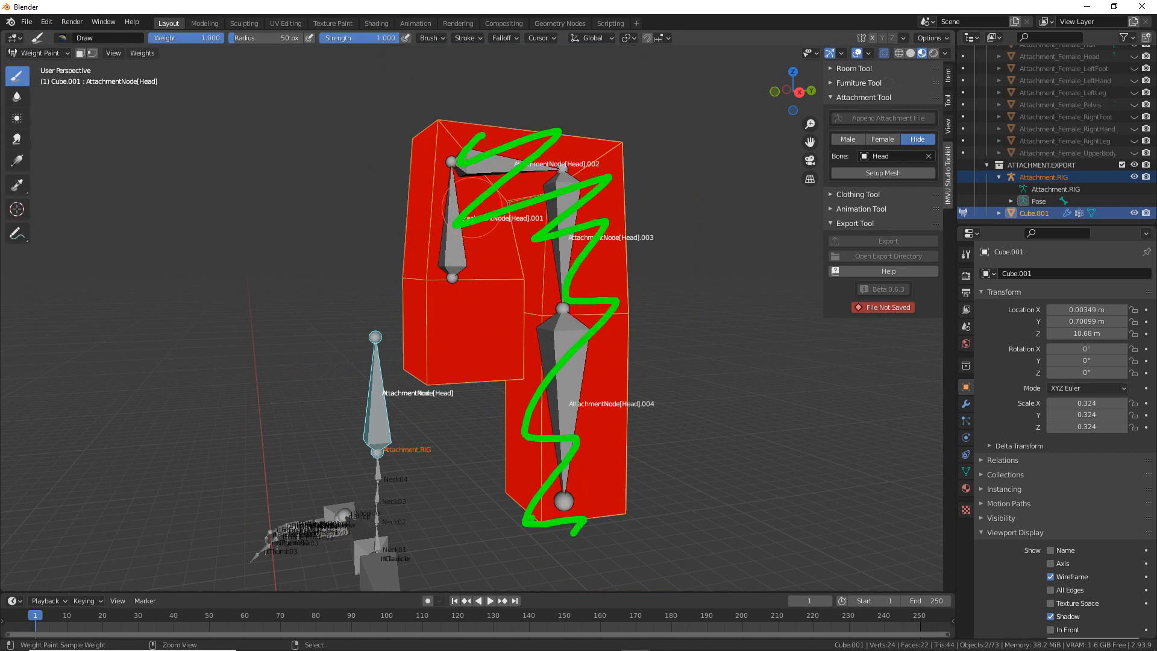
mouse_move(370, 312)
mouse_down()
mouse_move(341, 481)
mouse_move(365, 329)
mouse_up()
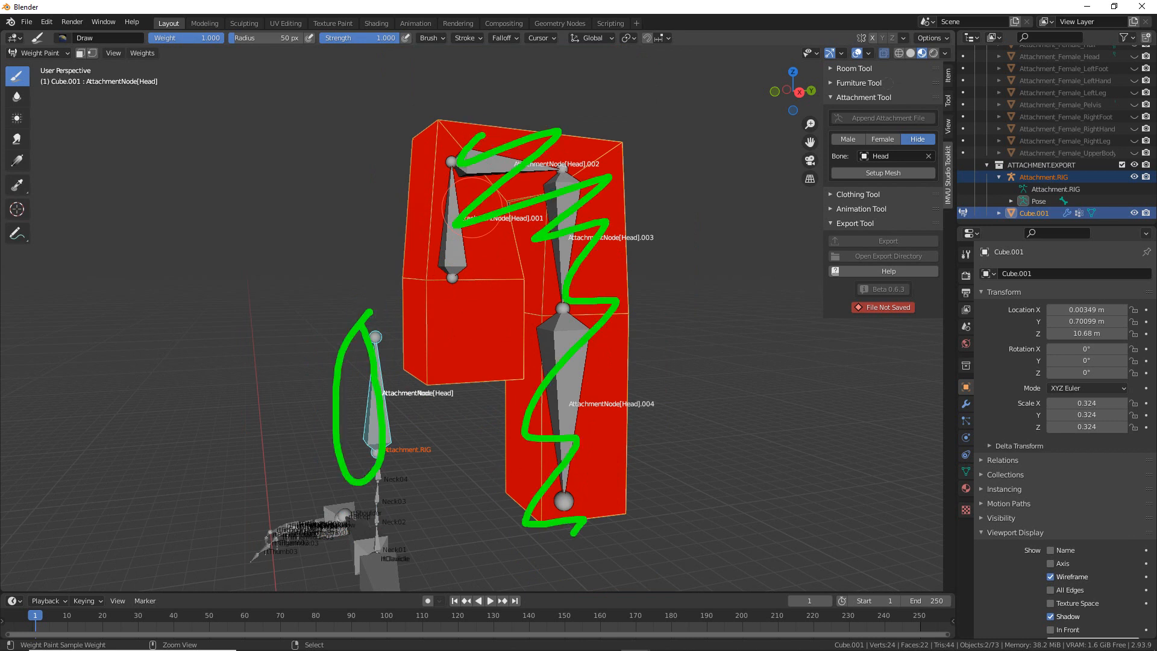
drag(425, 426, 496, 425)
mouse_move(482, 411)
mouse_down()
mouse_move(495, 425)
mouse_move(485, 449)
mouse_up()
drag(247, 372, 295, 429)
drag(296, 375, 232, 466)
key(Escape)
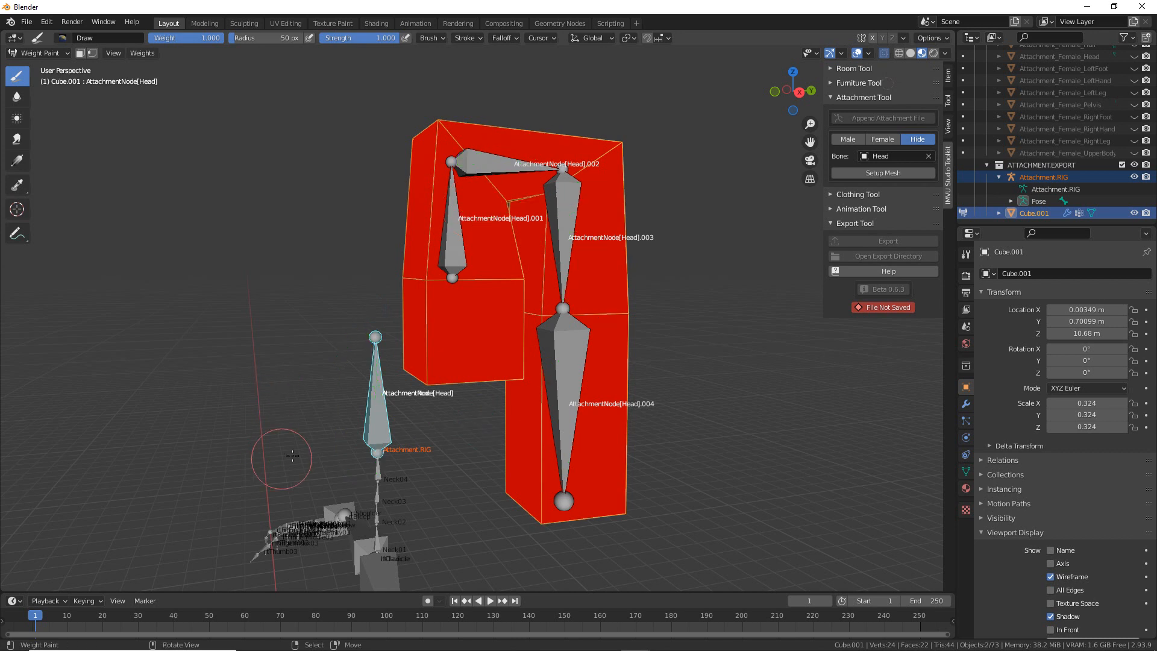
mouse_move(487, 418)
middle_down()
mouse_move(419, 417)
mouse_move(481, 423)
middle_up()
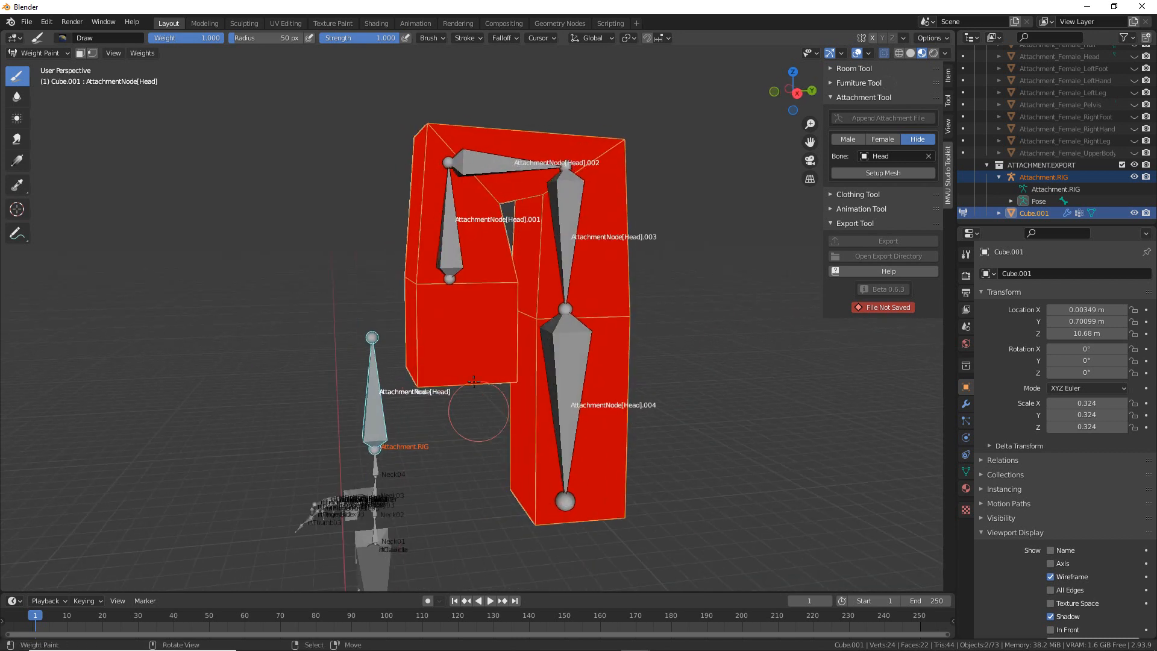
scroll(413, 171, up, 2)
scroll(409, 301, down, 1)
middle_drag(405, 315, 409, 316)
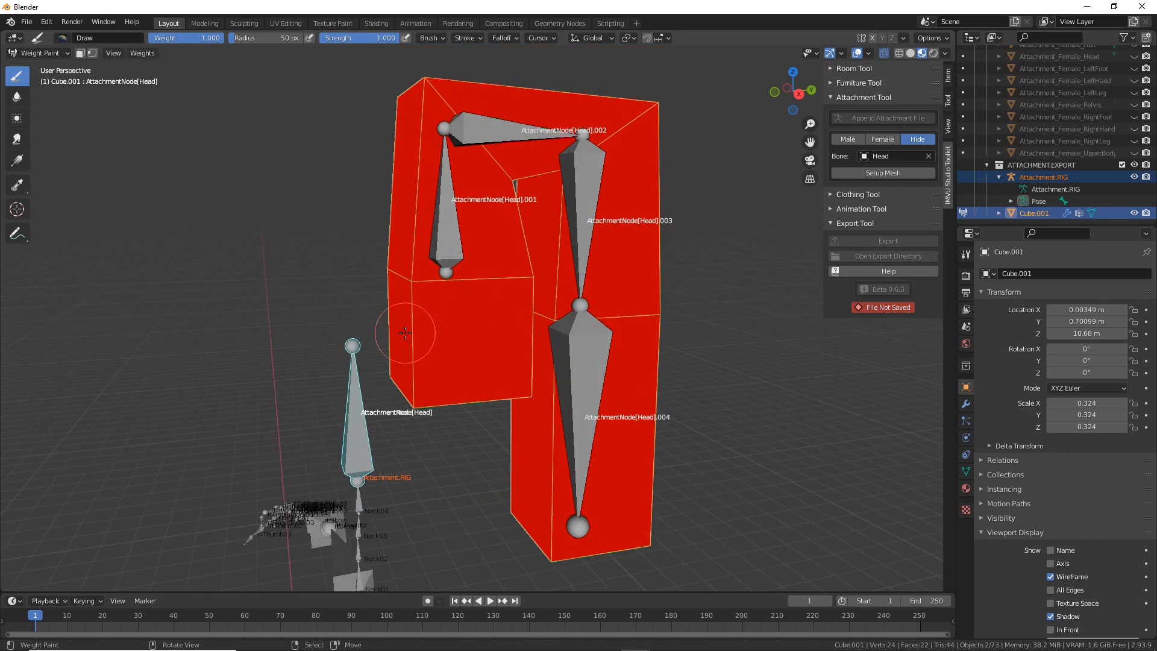
- Return to Object Mode, select only the cube mesh, and enter Edit Mode on it
click(41, 54)
click(42, 66)
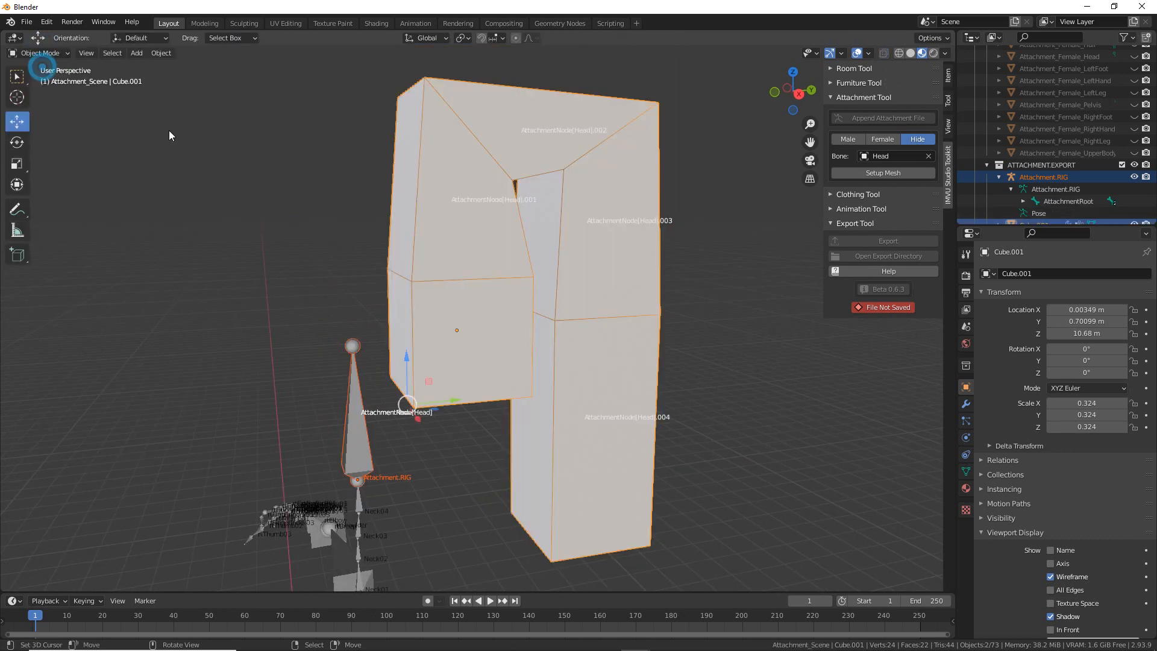
click(415, 182)
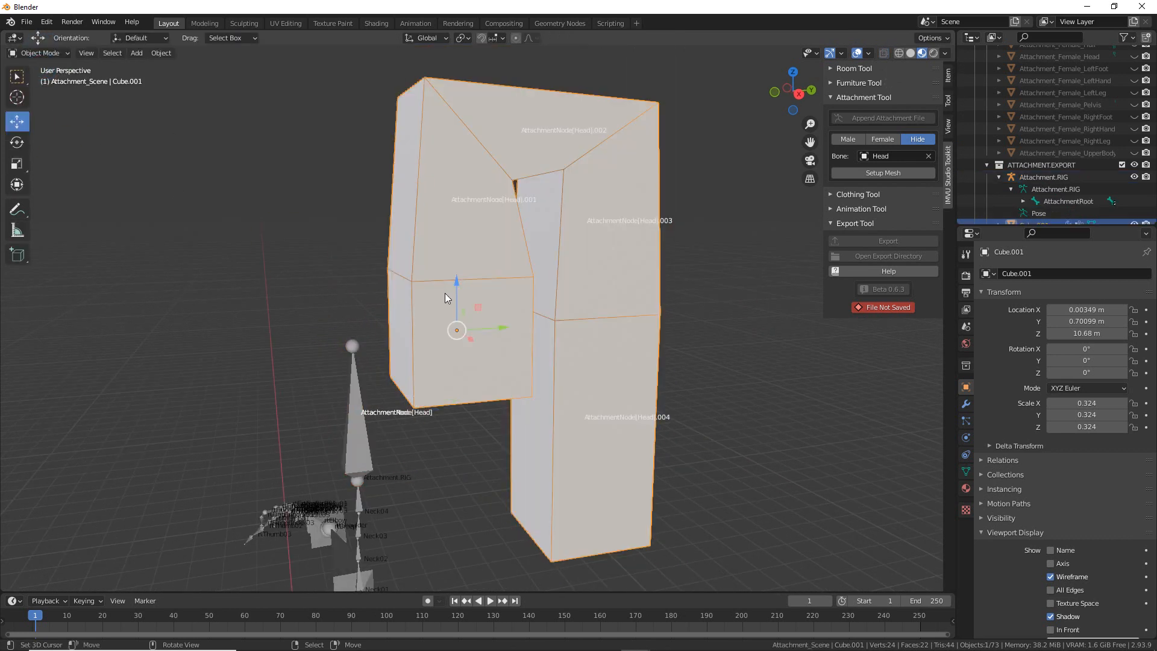
click(45, 55)
click(41, 81)
middle_drag(601, 412, 500, 403)
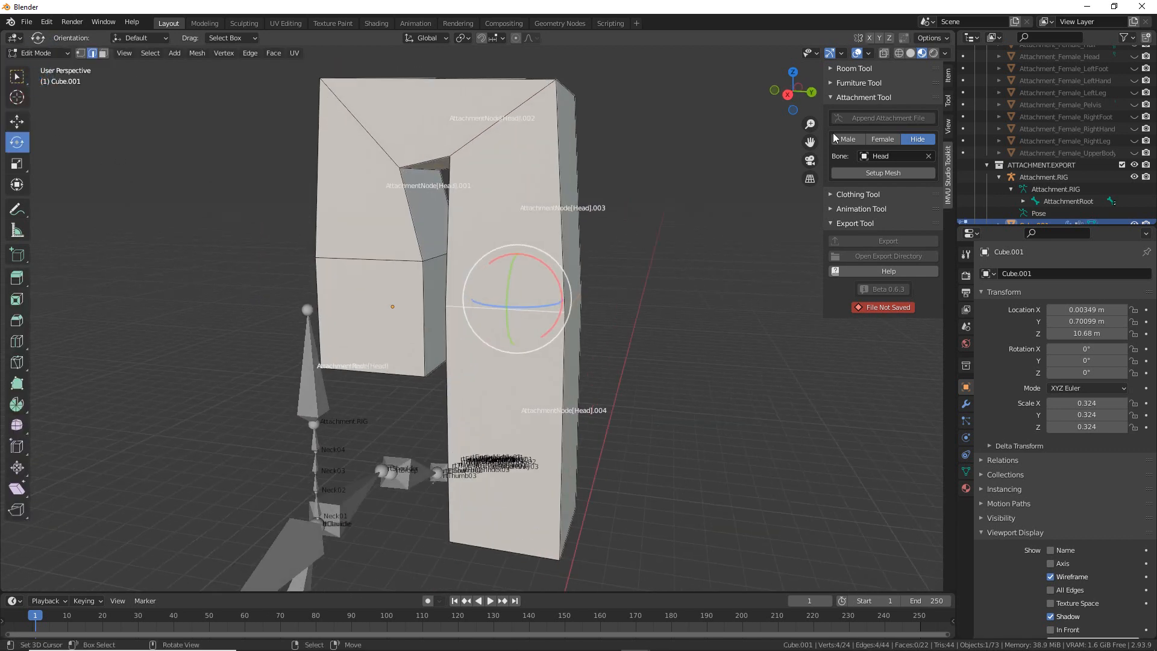
- Show the mesh in wireframe shading and switch to vertex selection with all vertices deselected
click(883, 53)
middle_drag(392, 299, 474, 297)
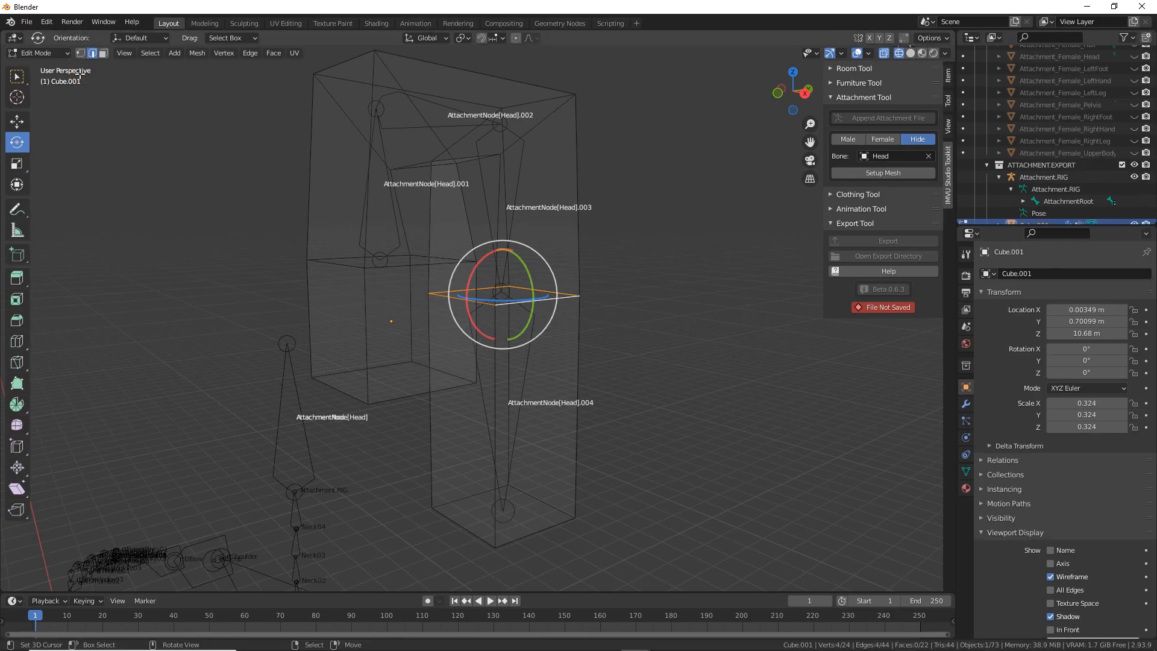
key(ctrl+2)
drag(79, 67, 78, 118)
click(80, 53)
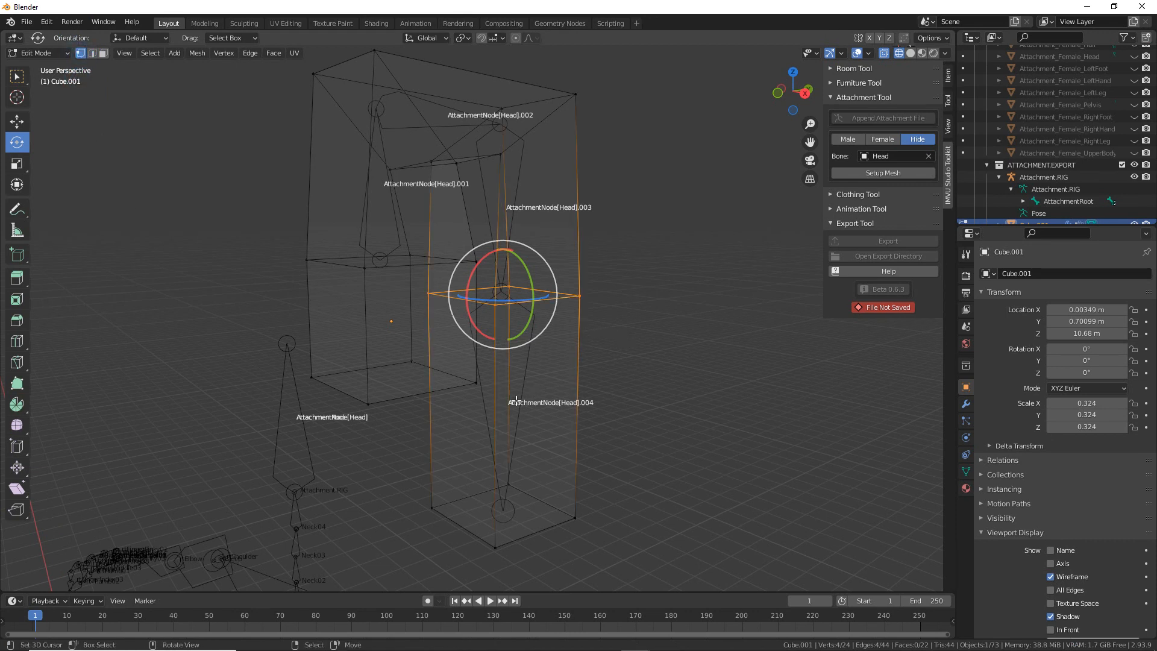
click(150, 53)
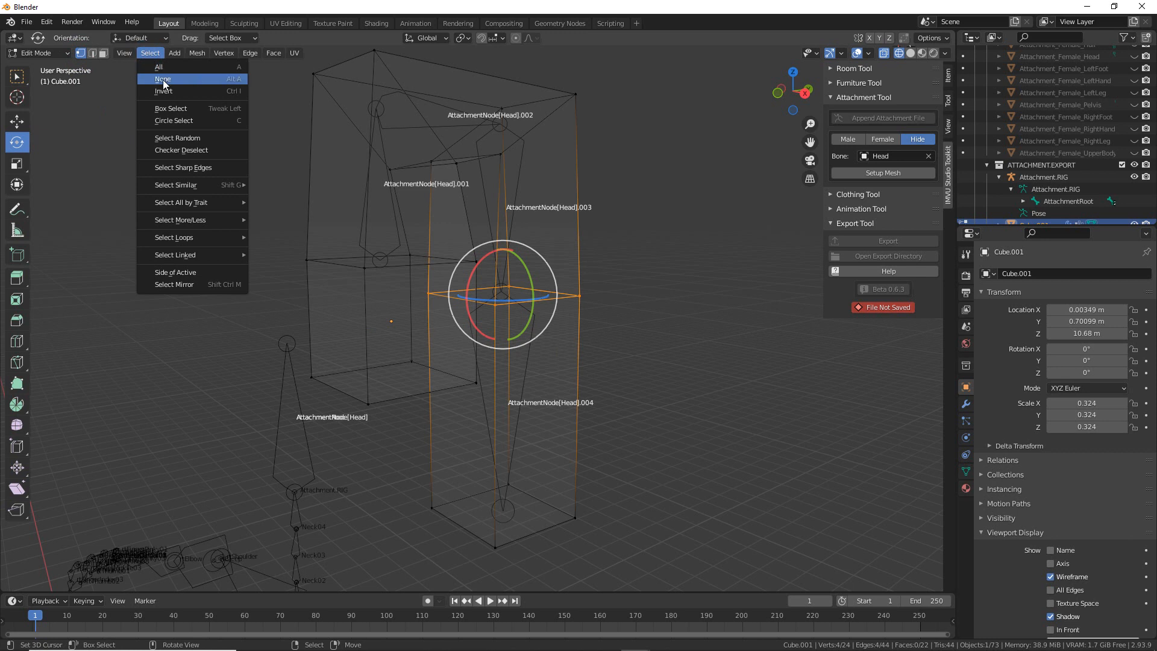
click(159, 77)
key(ctrl)
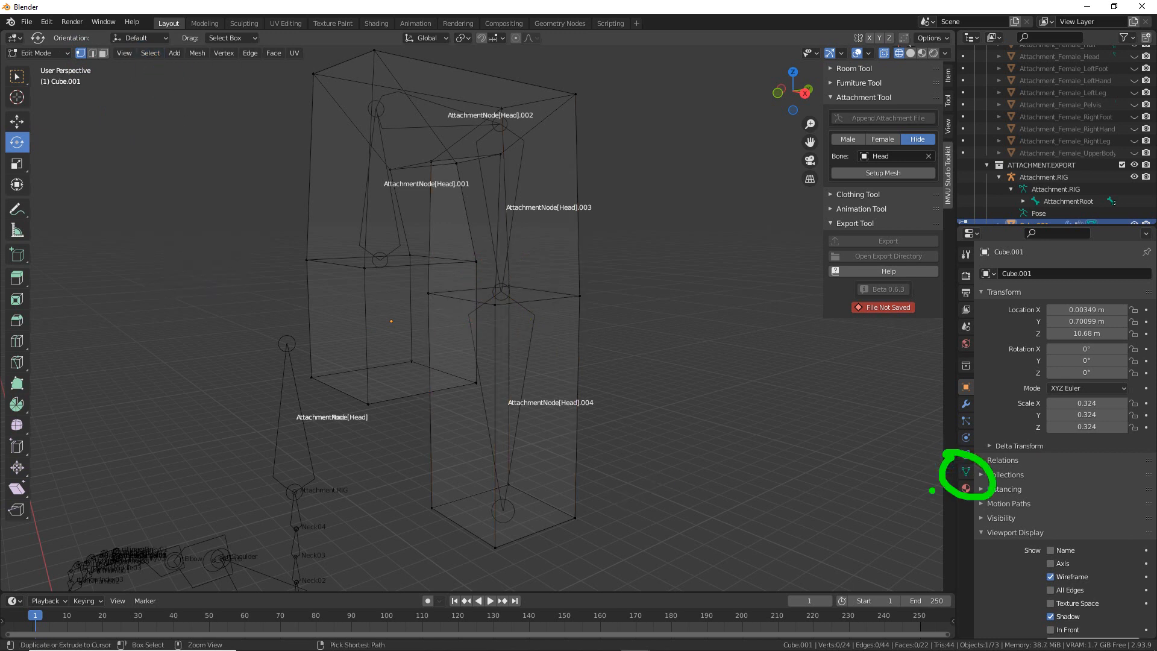
- Open the mesh's vertex groups and select all vertices assigned to the AttachmentNode[Head] group
click(967, 474)
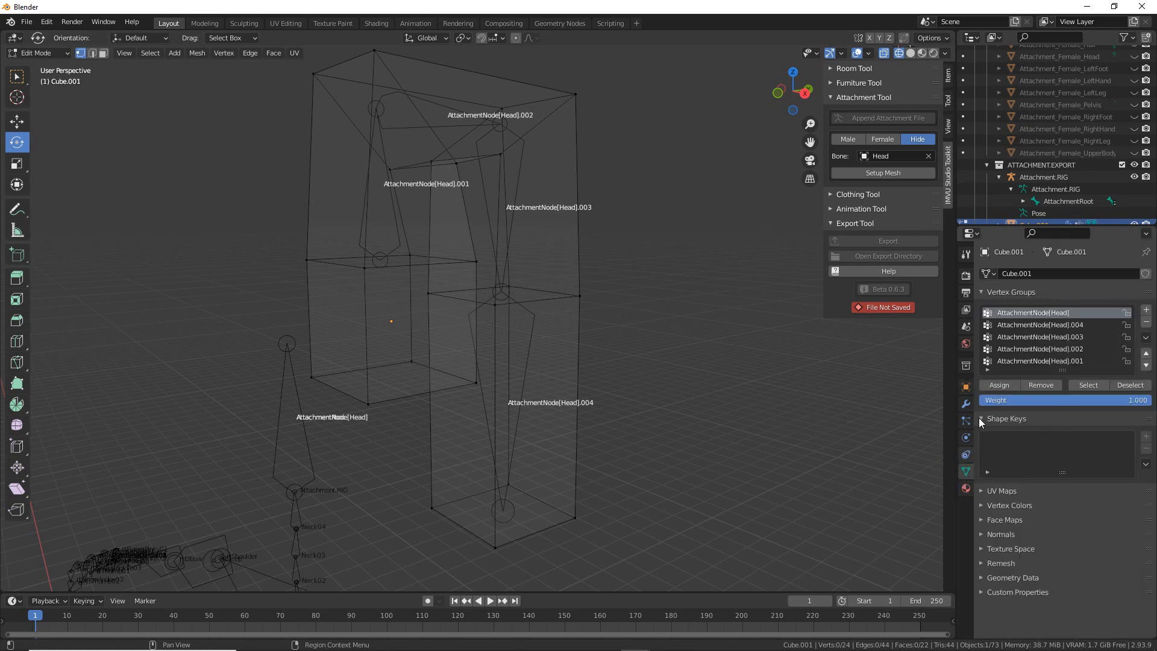
middle_drag(676, 320, 682, 327)
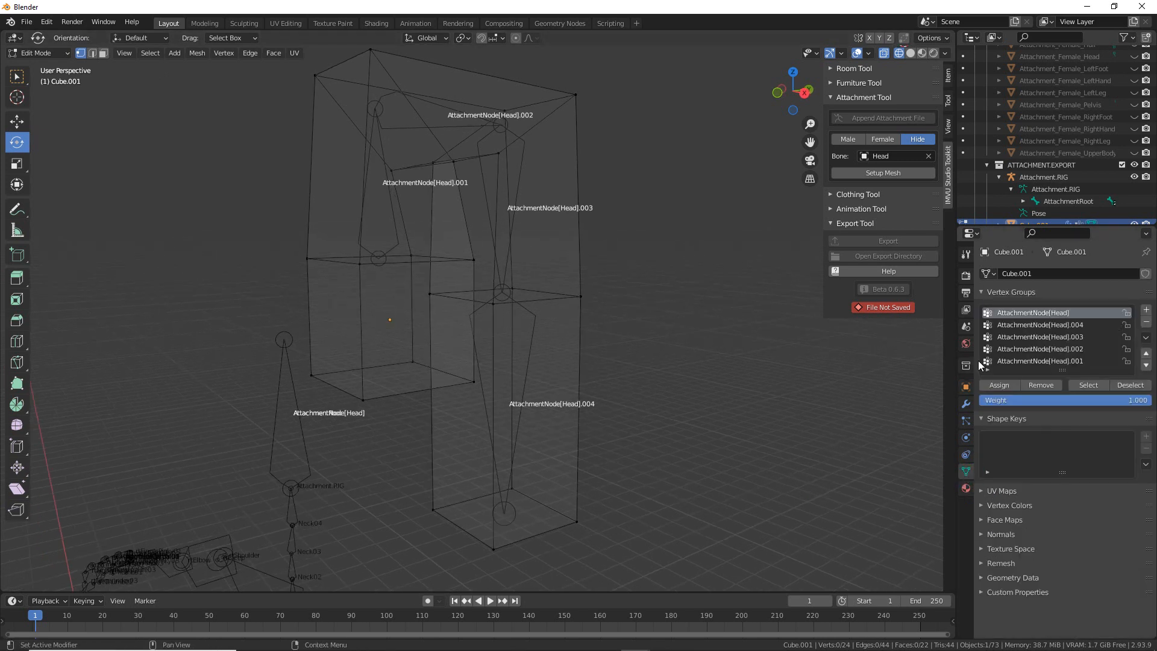
drag(979, 327, 1102, 320)
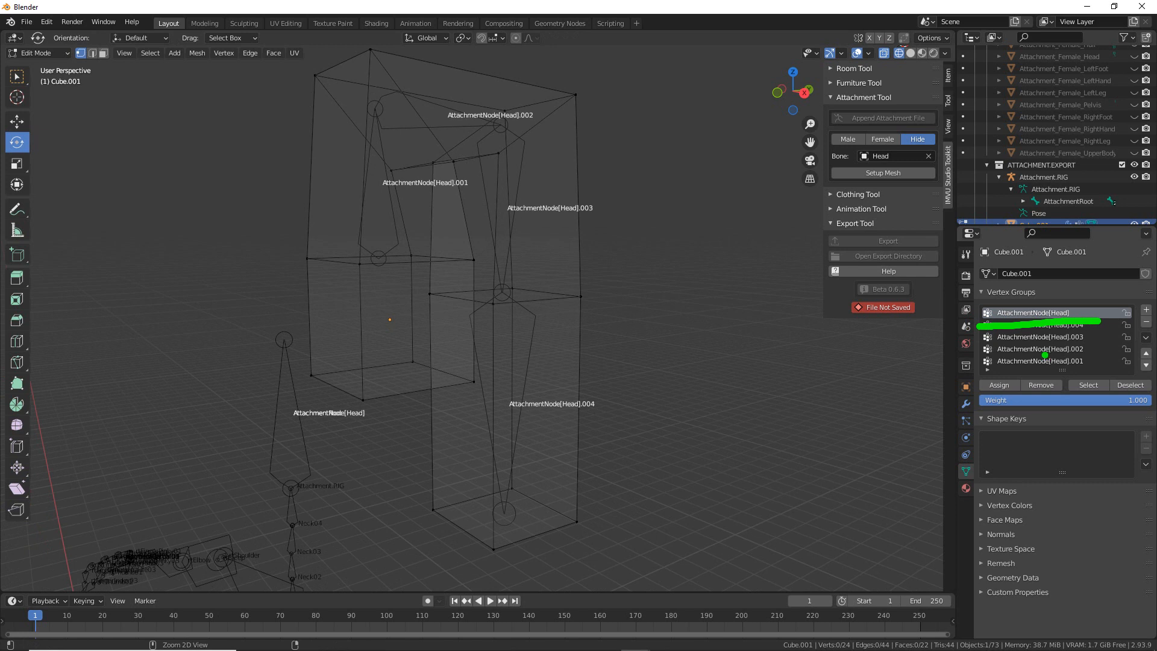
key(Escape)
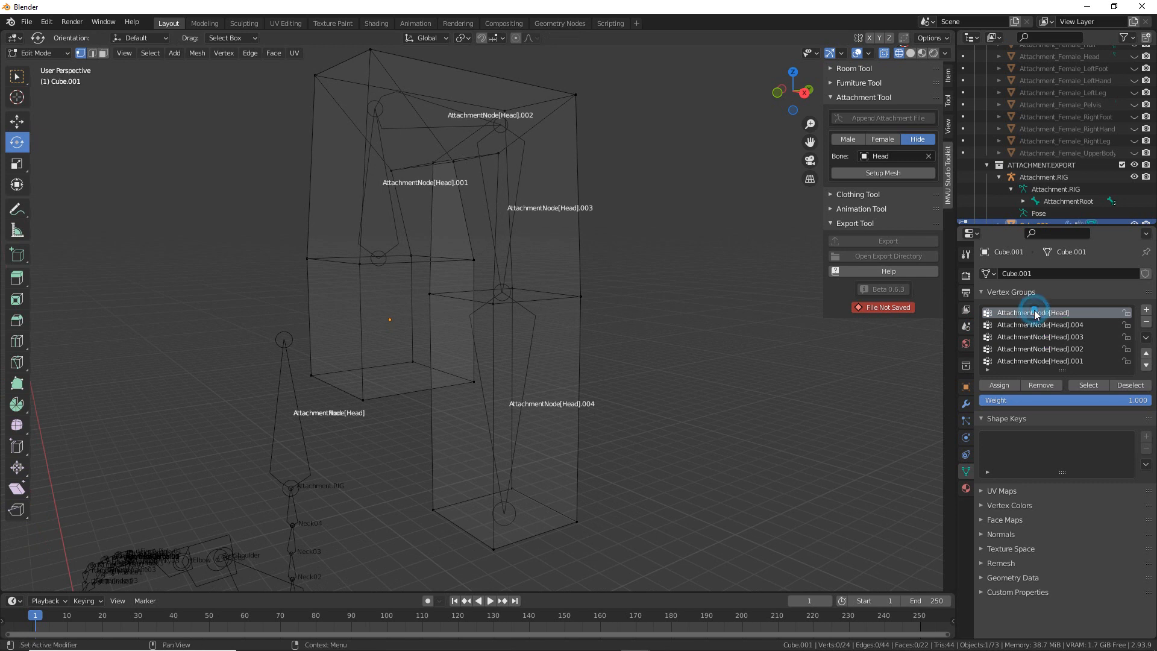
key(ctrl+2)
drag(1077, 398, 1077, 397)
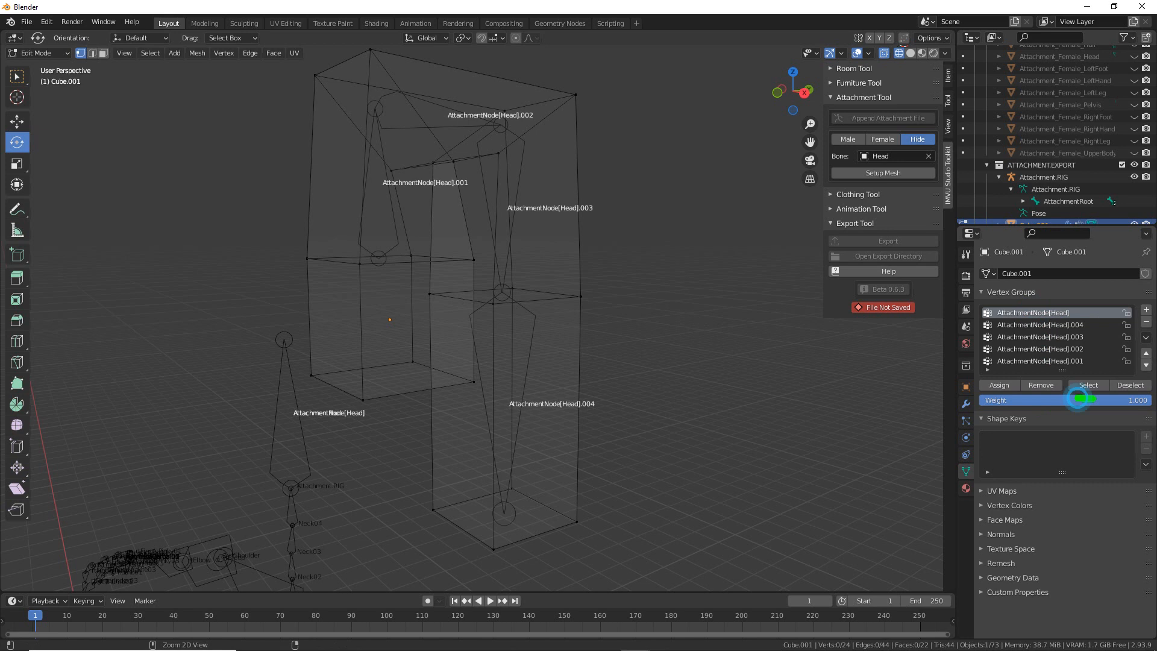
click(1089, 385)
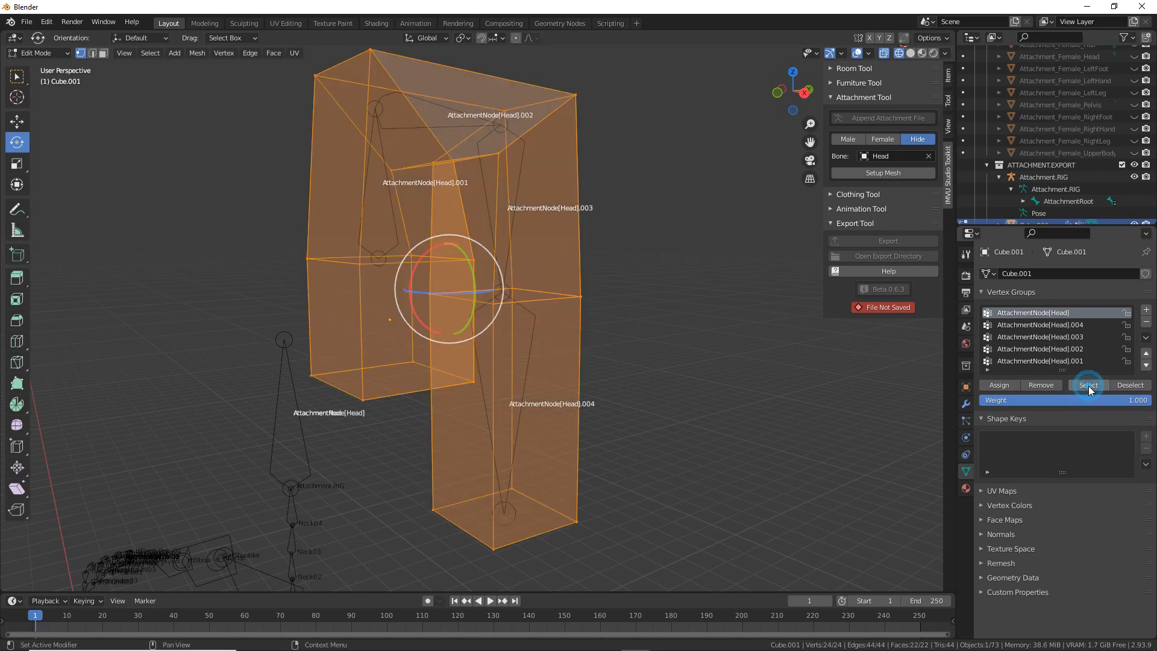
mouse_move(464, 365)
middle_down()
mouse_move(474, 369)
mouse_move(438, 369)
mouse_move(464, 370)
middle_up()
key(ctrl+2)
drag(1005, 327, 1064, 324)
drag(593, 291, 530, 275)
key(Escape)
- Deselect the eight corner vertices of the base block and remove the remaining selected vertices from the AttachmentNode[Head] group
middle_drag(526, 353, 545, 360)
shift+click(455, 269)
shift+click(417, 252)
shift+click(313, 255)
shift+click(326, 274)
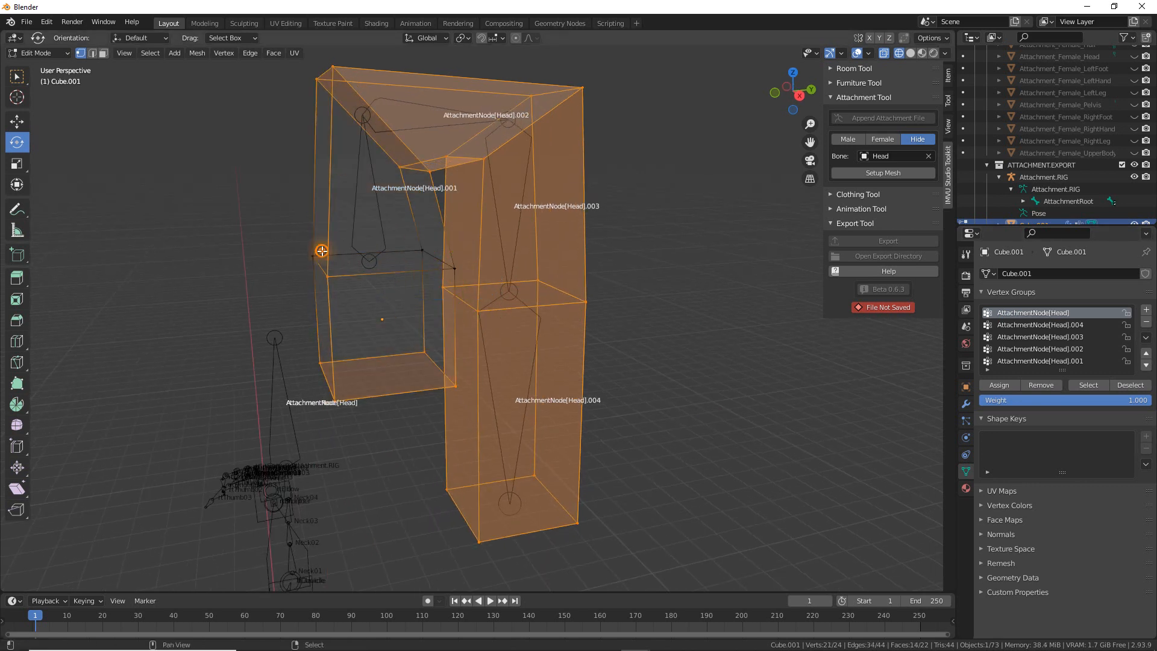
shift+click(319, 359)
shift+click(339, 403)
shift+click(456, 385)
shift+click(424, 351)
middle_drag(431, 418, 476, 418)
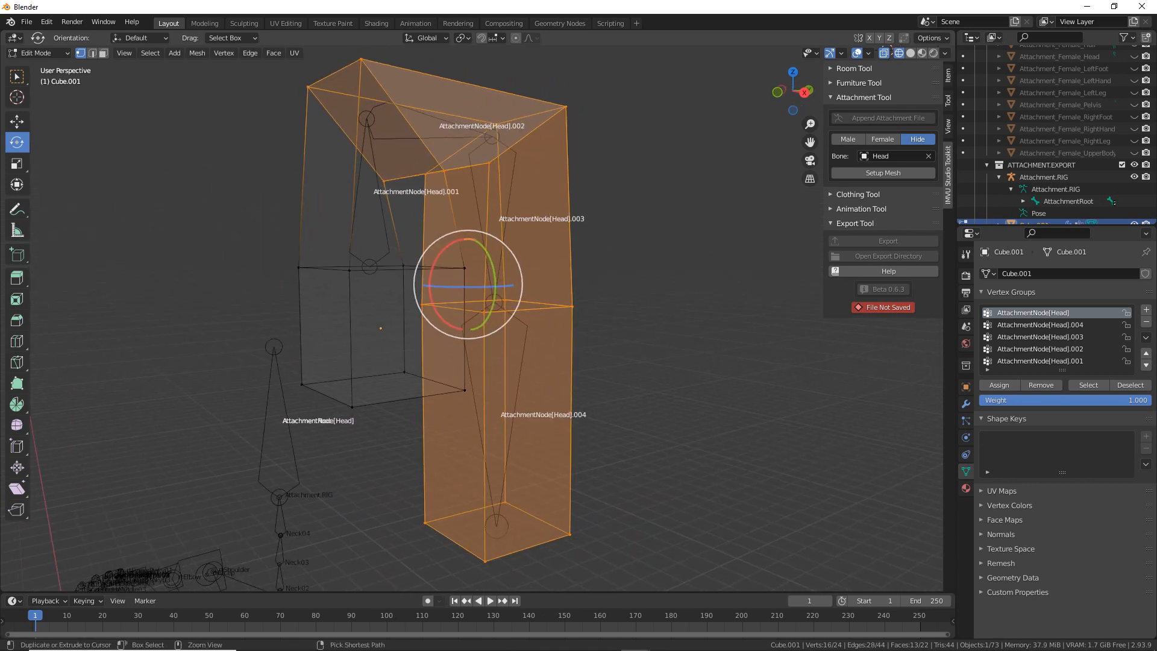
mouse_move(1048, 373)
mouse_down()
mouse_move(1019, 388)
mouse_move(1052, 377)
mouse_up()
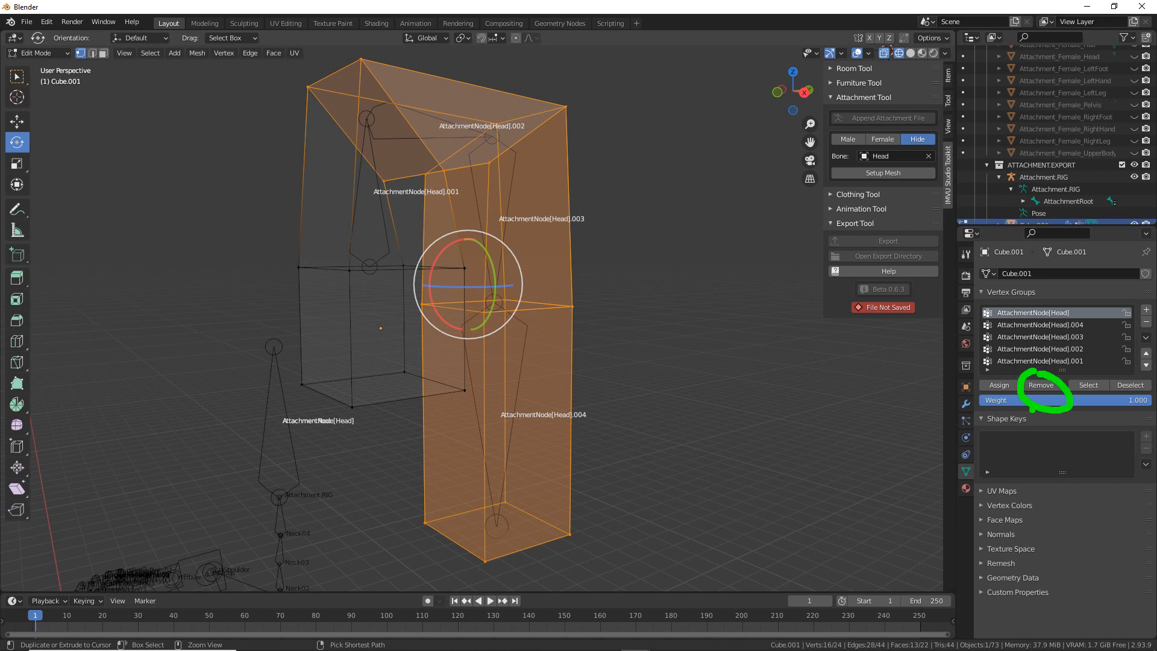
key(Escape)
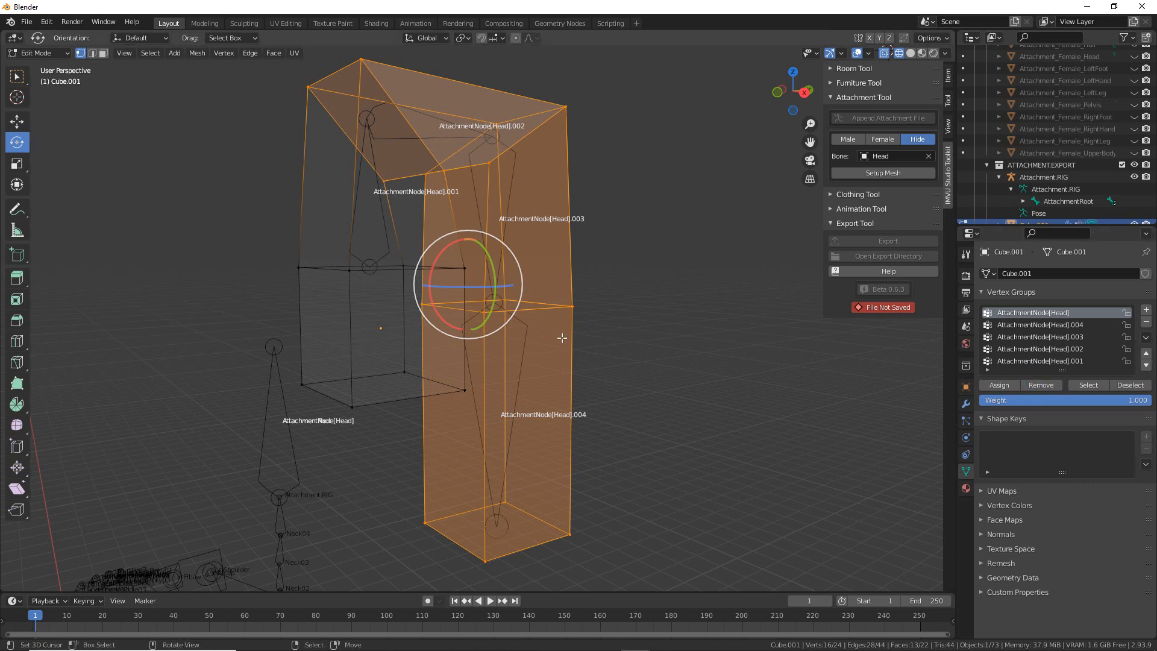
- Clear the selection and check the AttachmentNode[Head] group by selecting and deselecting its assigned vertices
click(150, 53)
click(155, 79)
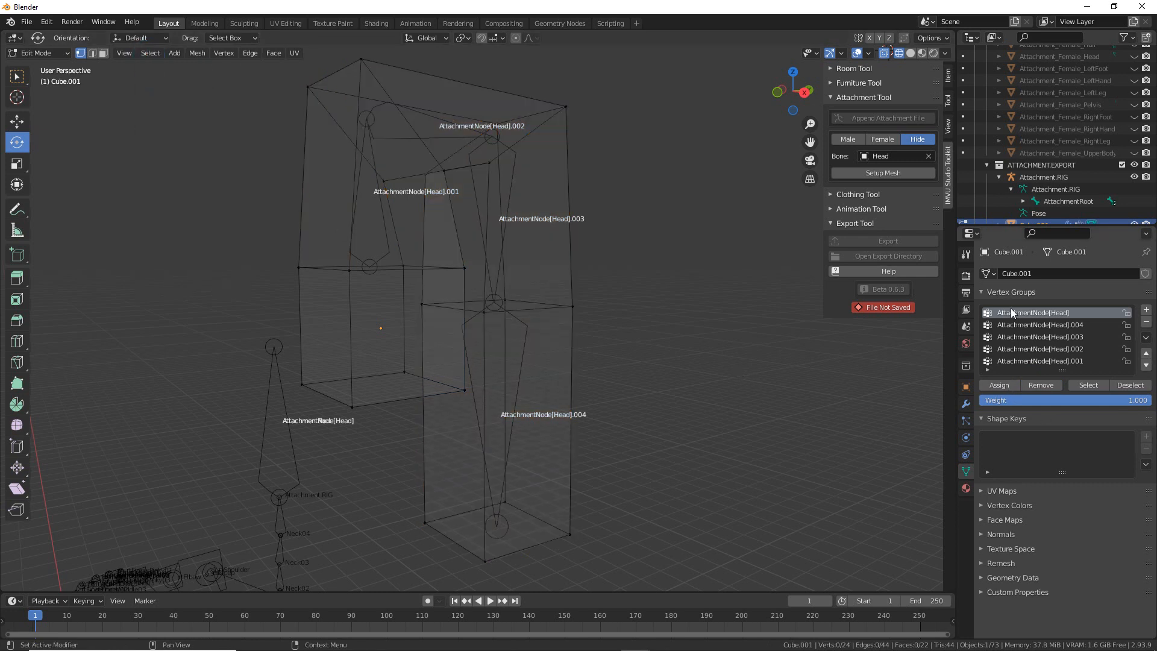
click(1096, 386)
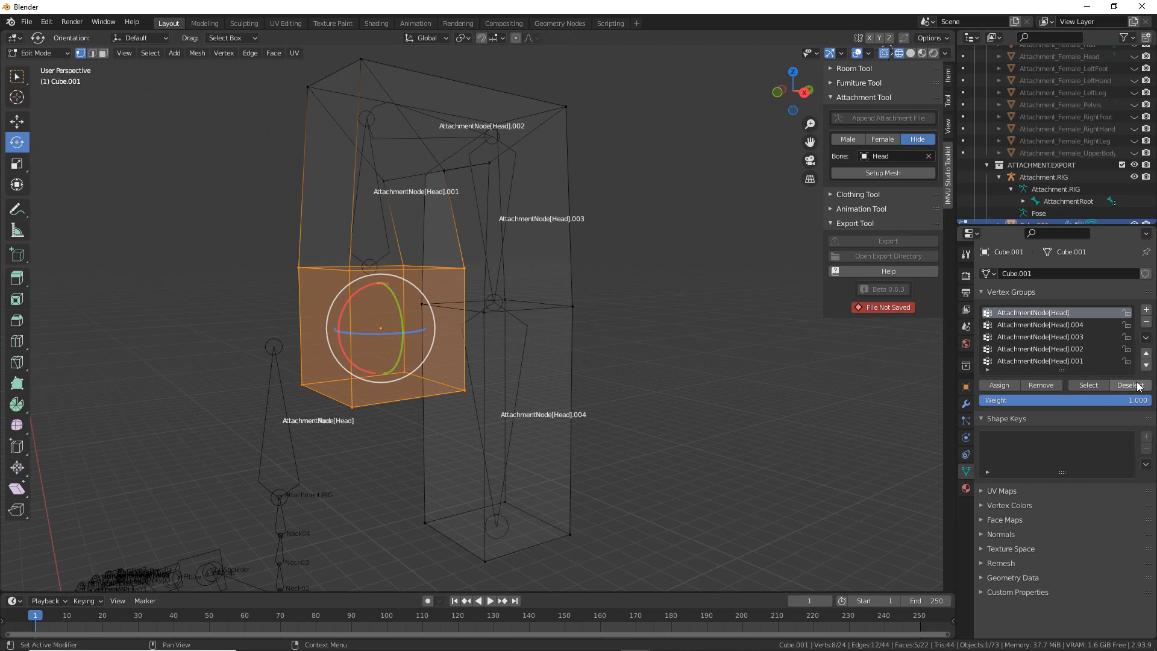
click(1138, 386)
click(1083, 386)
click(1141, 386)
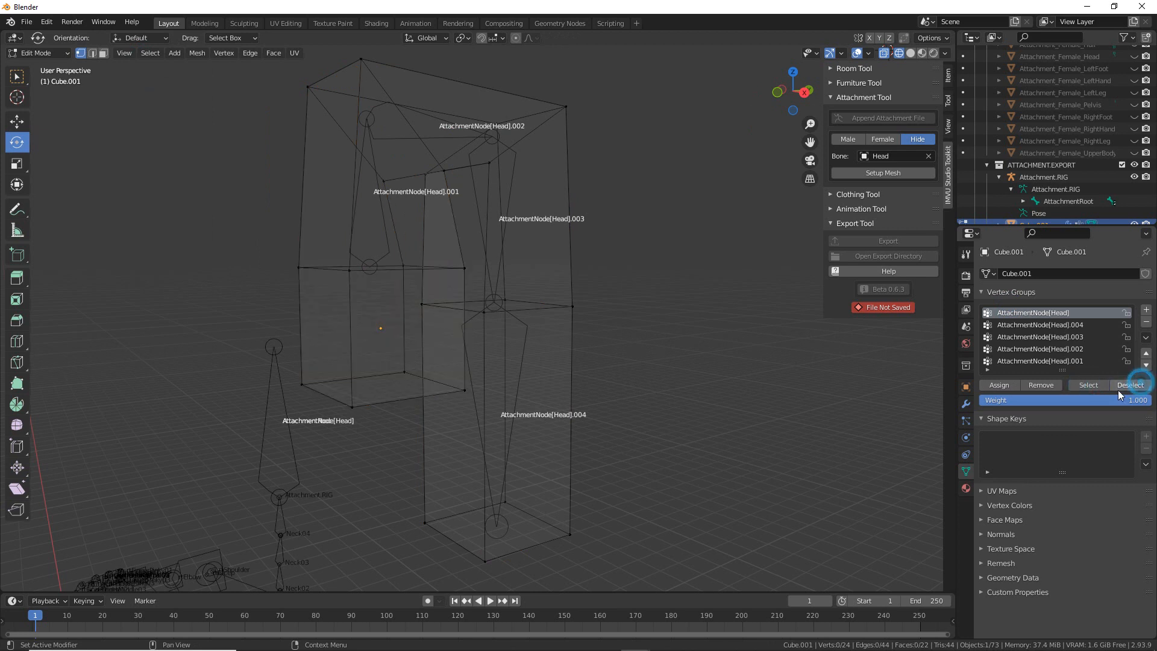
- Set the viewport shading back to Material Preview and return the mesh to Object Mode
middle_drag(440, 325, 615, 382)
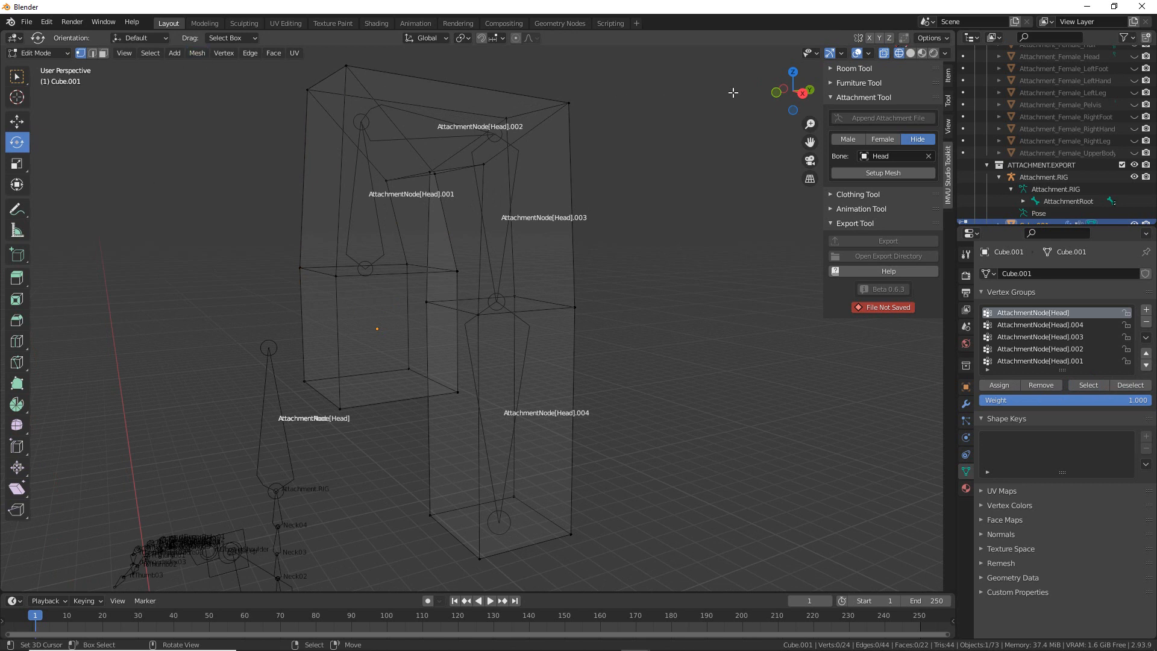
click(920, 54)
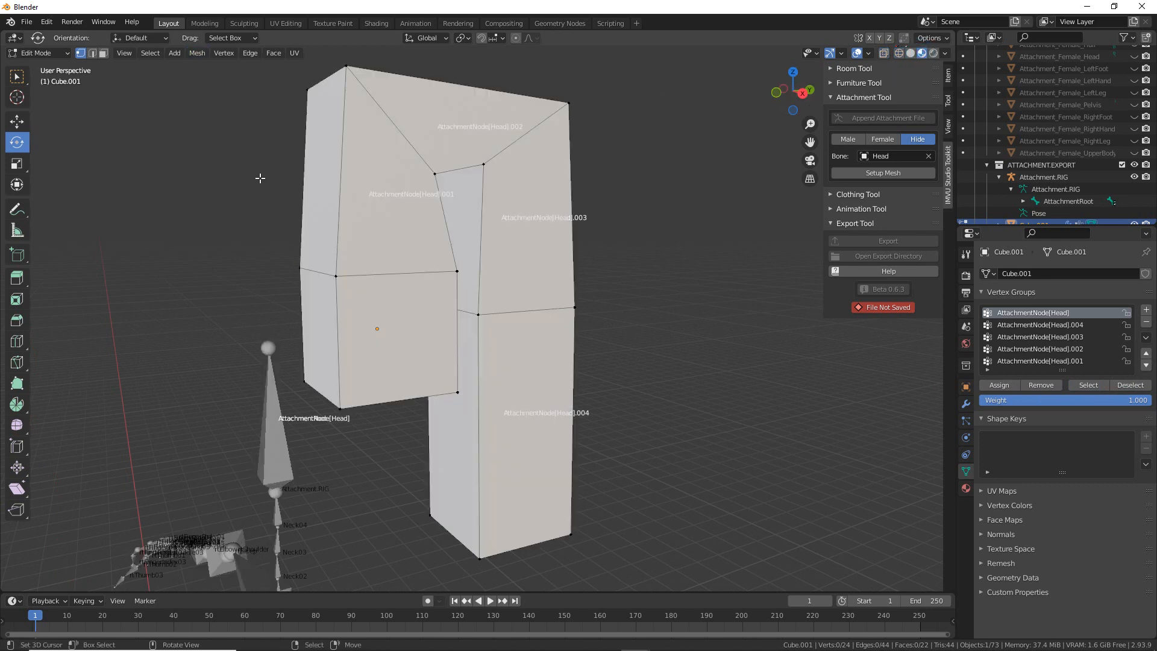
click(38, 53)
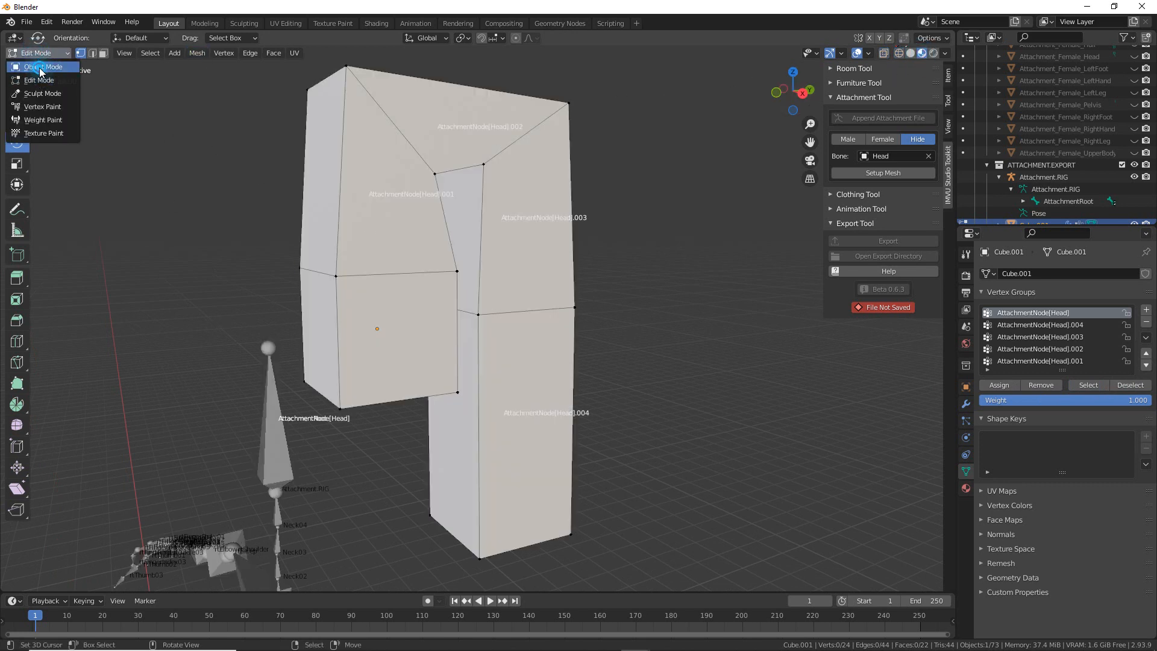
click(36, 48)
- Select Attachment.RIG together with the cube mesh and enter Weight Paint mode
click(263, 422)
shift+click(319, 247)
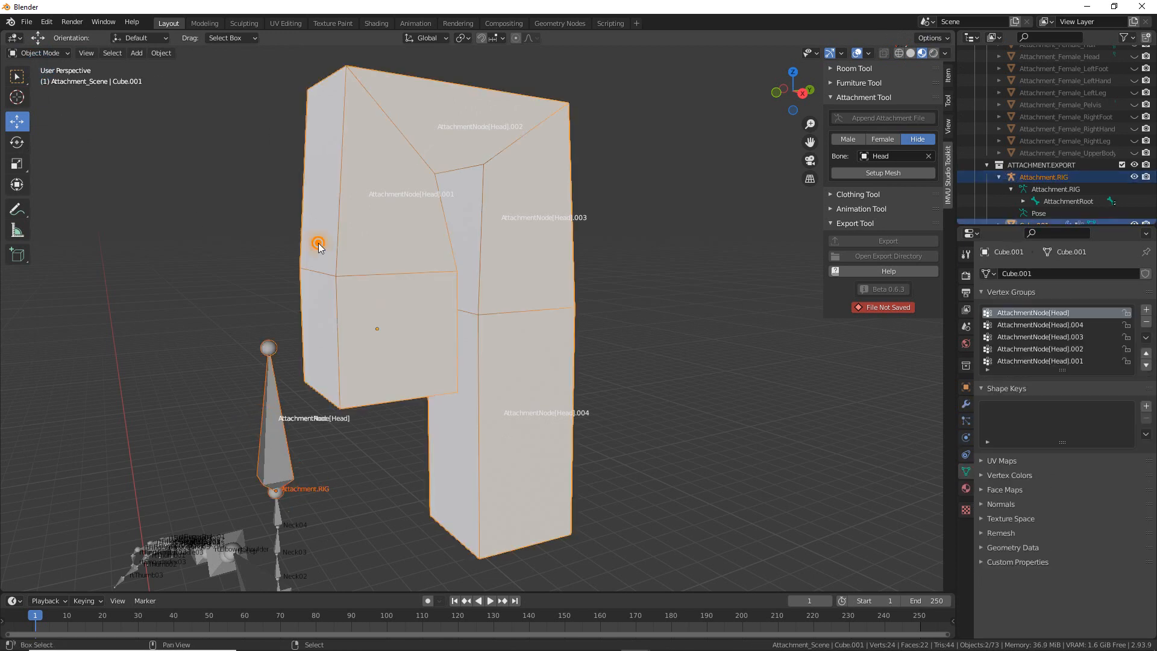
click(37, 53)
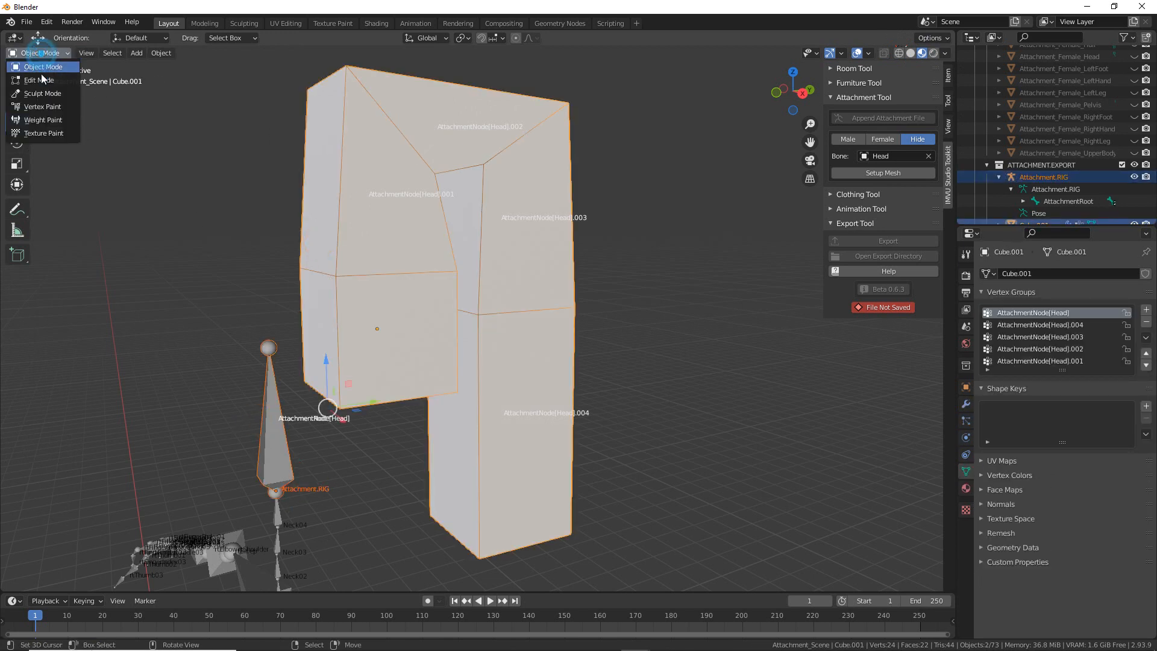
click(42, 120)
mouse_move(422, 289)
middle_down()
mouse_move(386, 284)
mouse_move(436, 284)
middle_up()
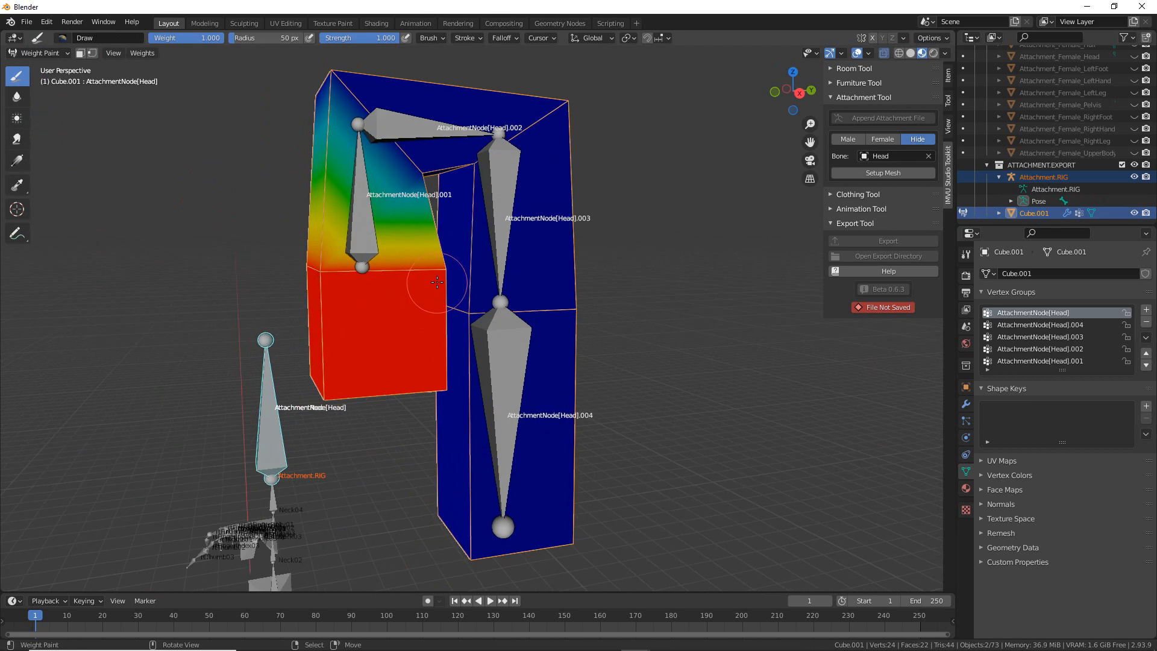
middle_drag(465, 406, 478, 406)
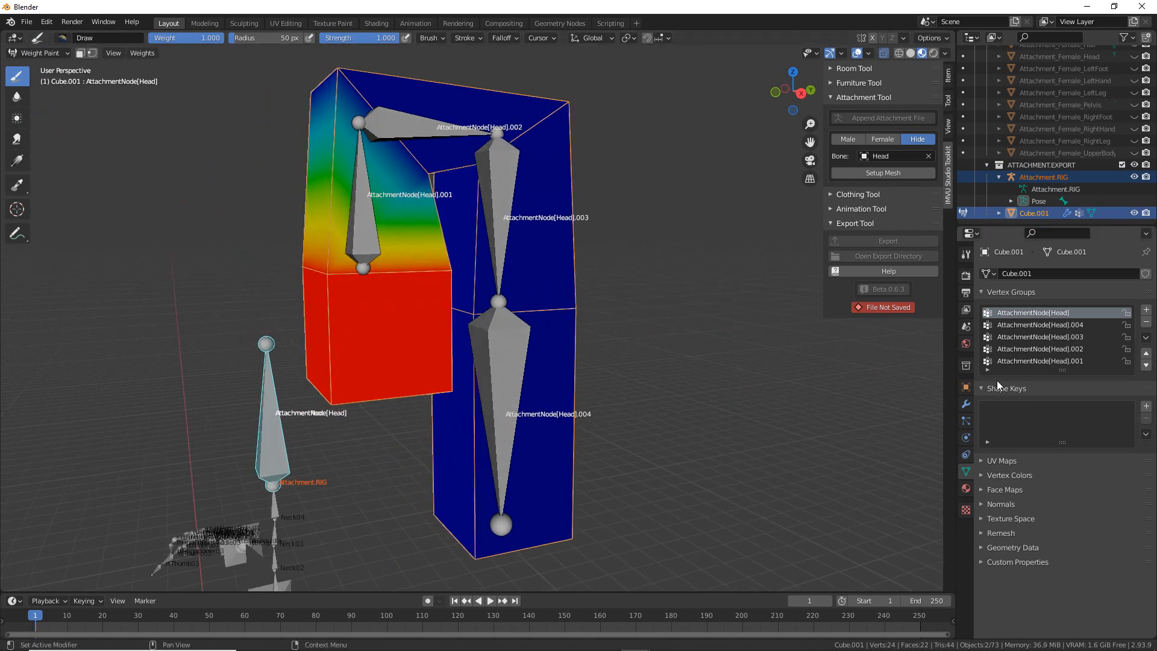
- Examine the weights of the .001 to .004 vertex groups on the mesh, enlarging the vertex group list
click(1023, 325)
click(1024, 336)
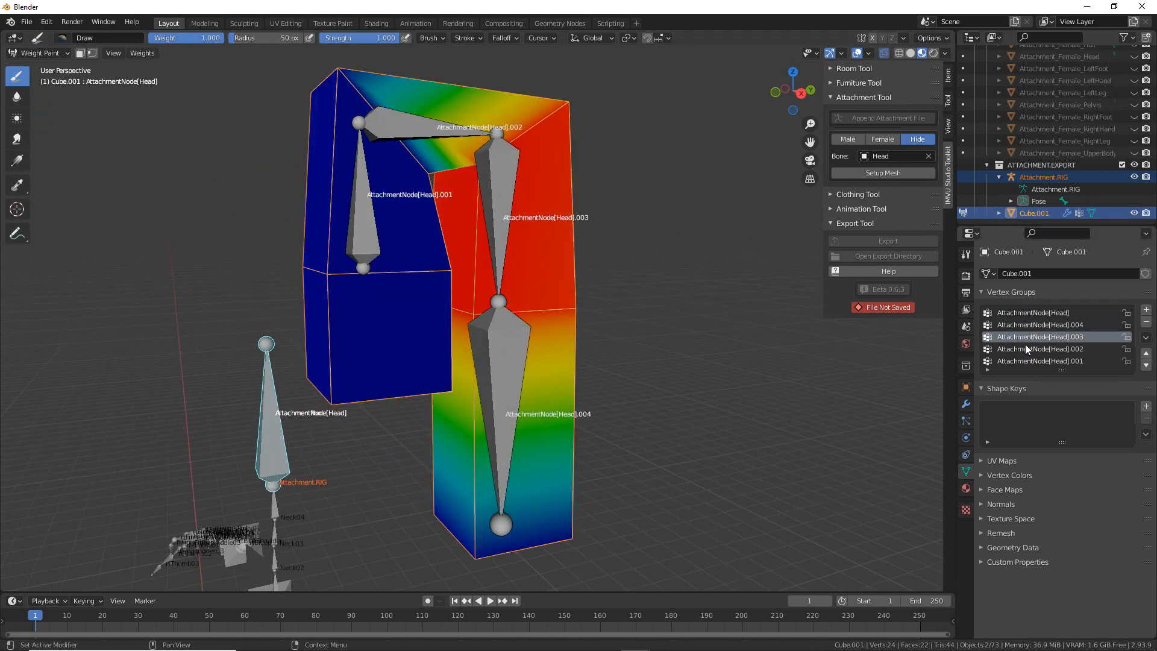
click(1025, 350)
click(1028, 362)
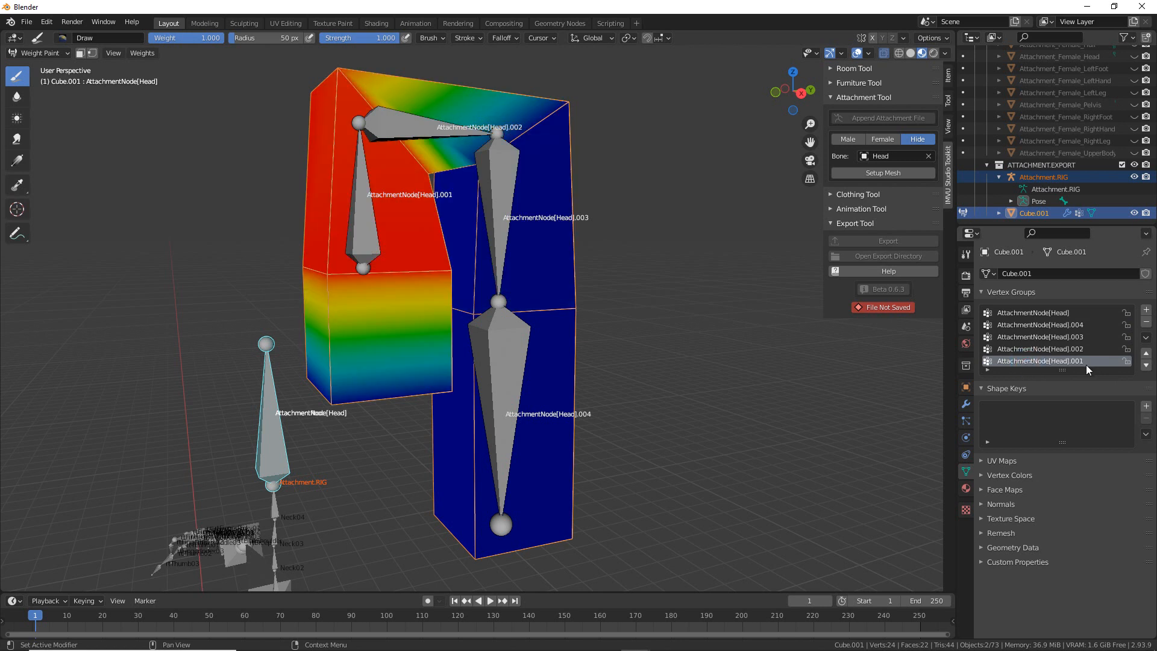
drag(1062, 369, 1062, 393)
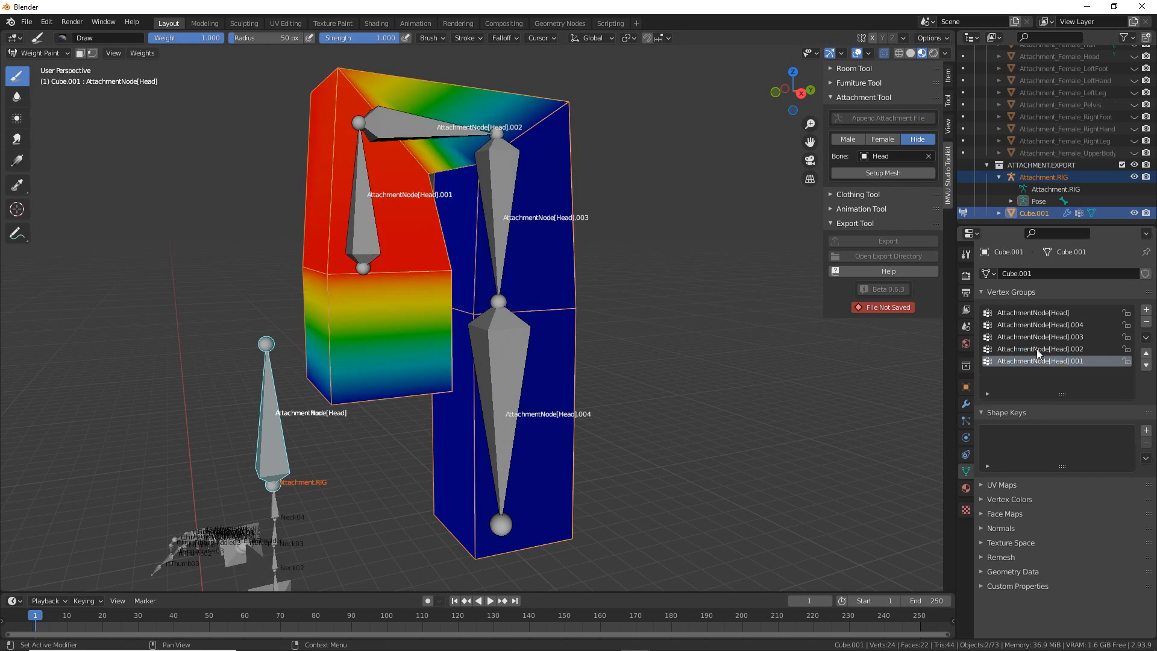
click(1035, 326)
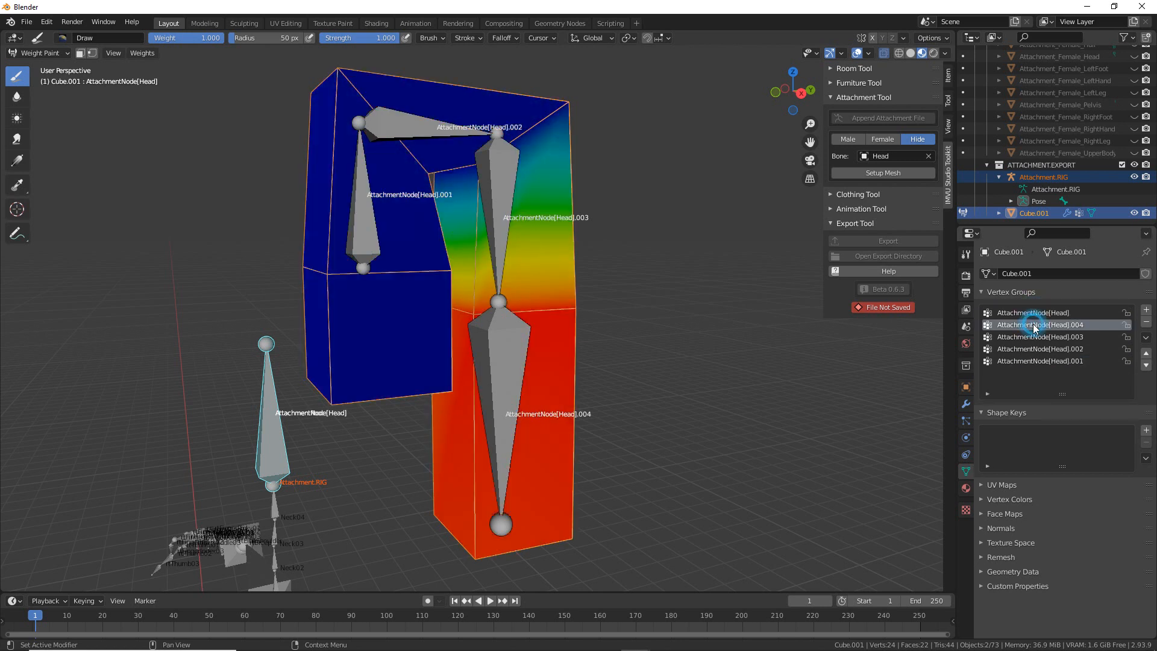
click(1034, 338)
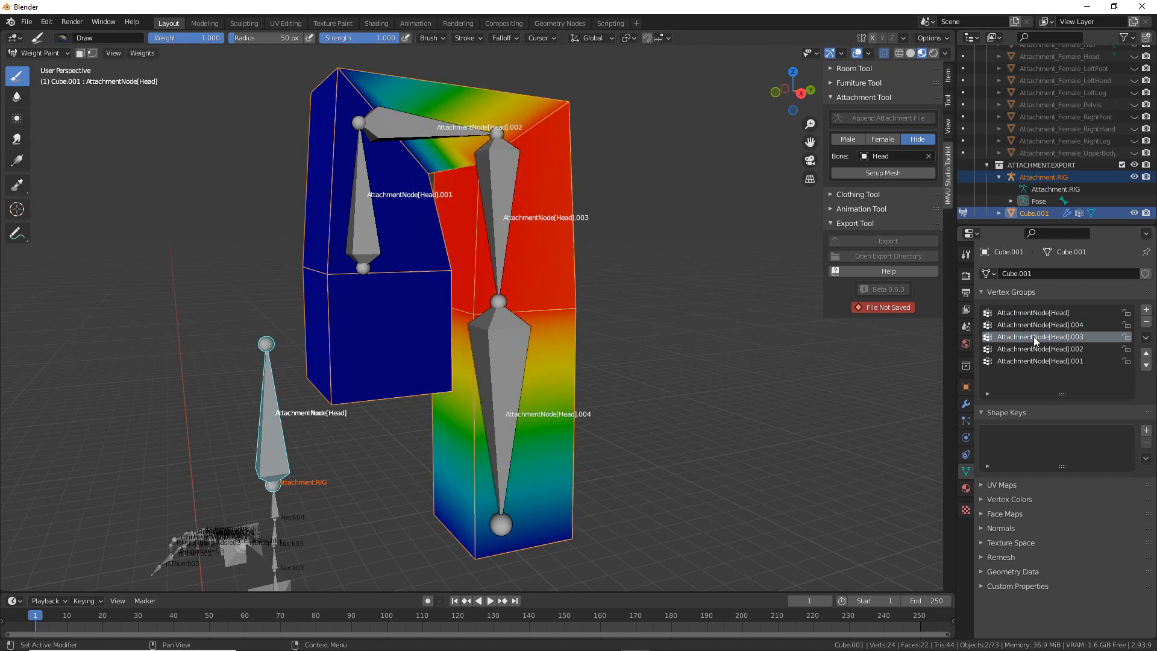
- Review the chain's weights close up, going from vertex group AttachmentNode[Head].001 back through .004
scroll(518, 329, up, 1)
shift+middle_drag(505, 305, 519, 401)
mouse_move(493, 345)
middle_down()
mouse_move(470, 296)
mouse_move(486, 350)
mouse_move(488, 326)
middle_up()
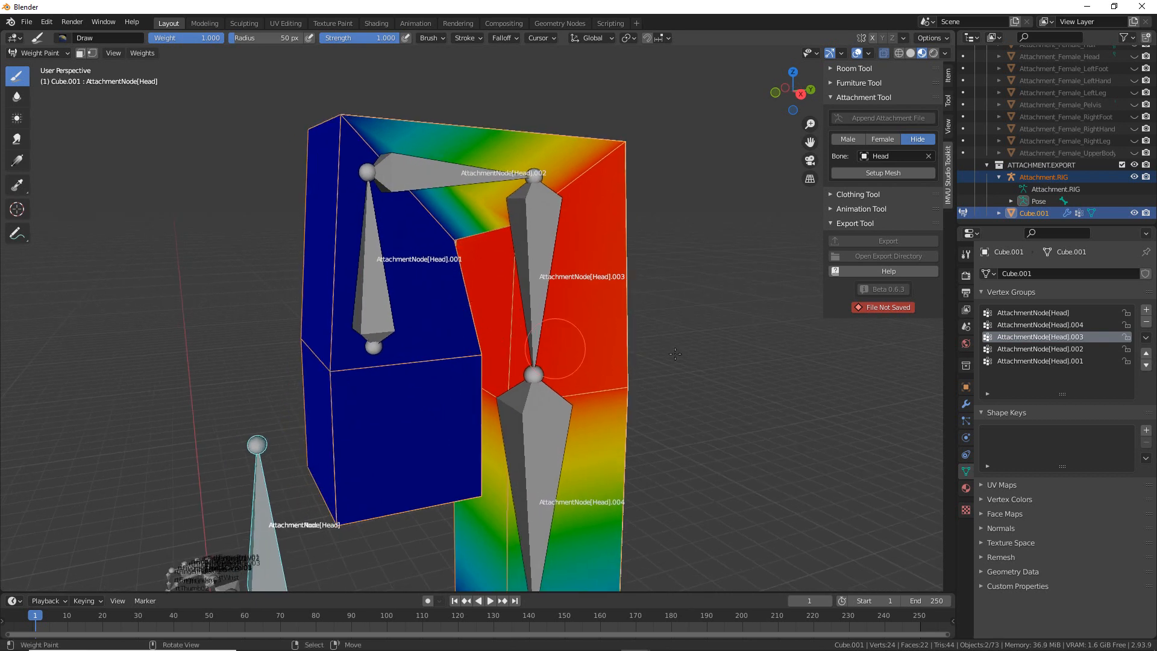
click(1033, 361)
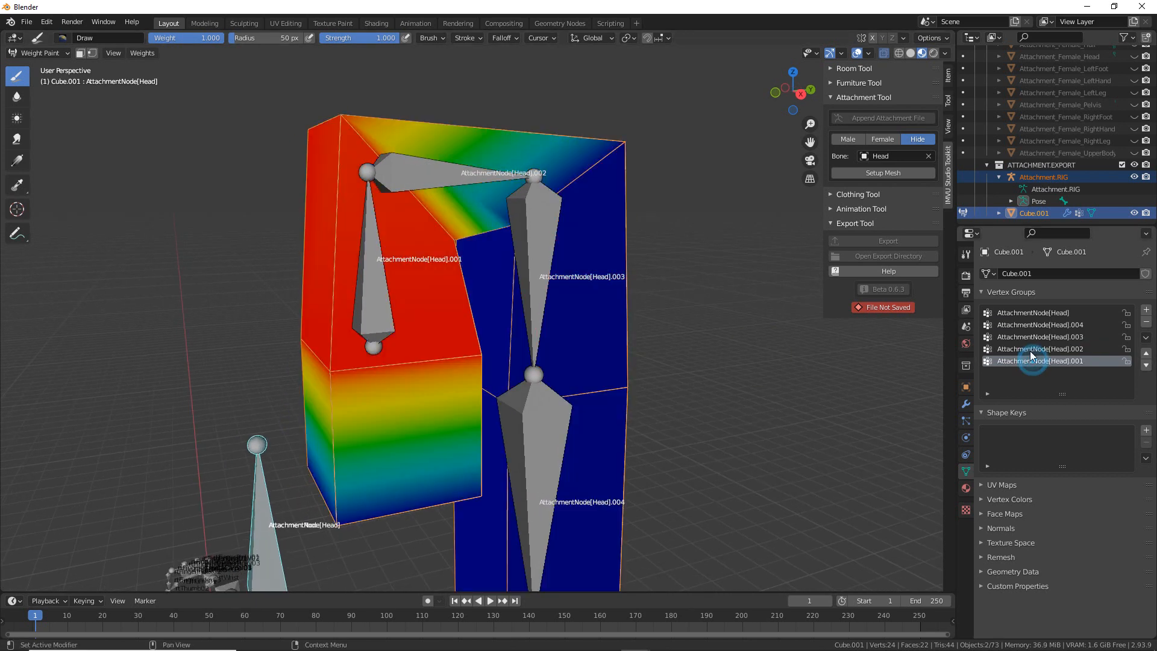
click(1029, 349)
click(1029, 337)
click(1030, 325)
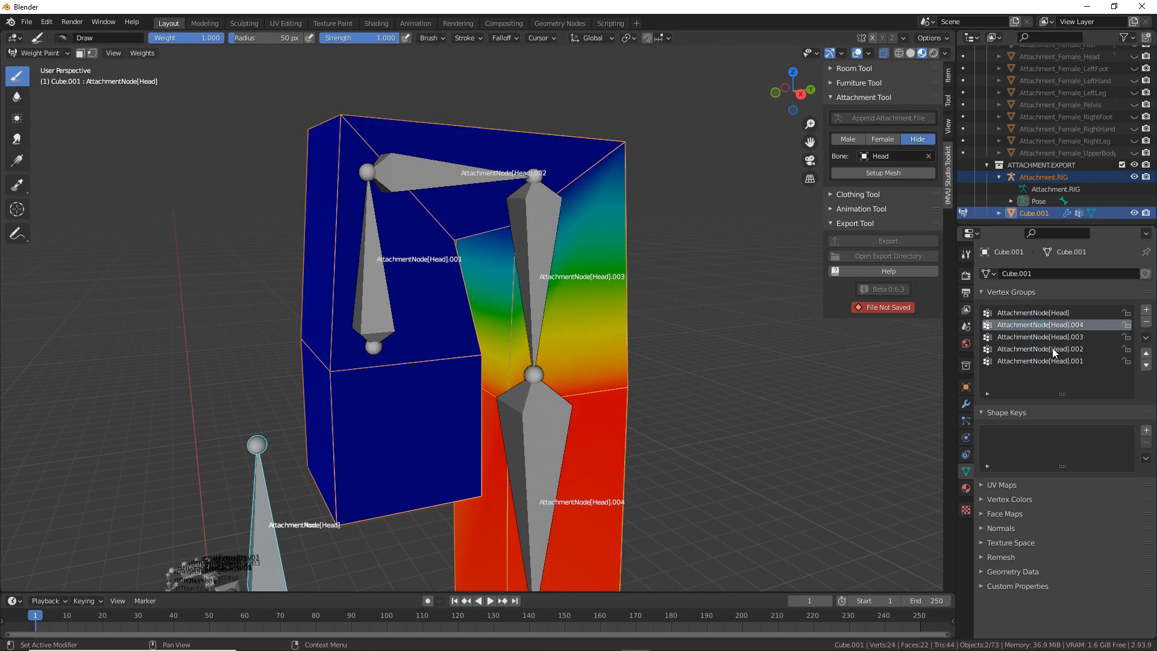
drag(1061, 319, 1056, 314)
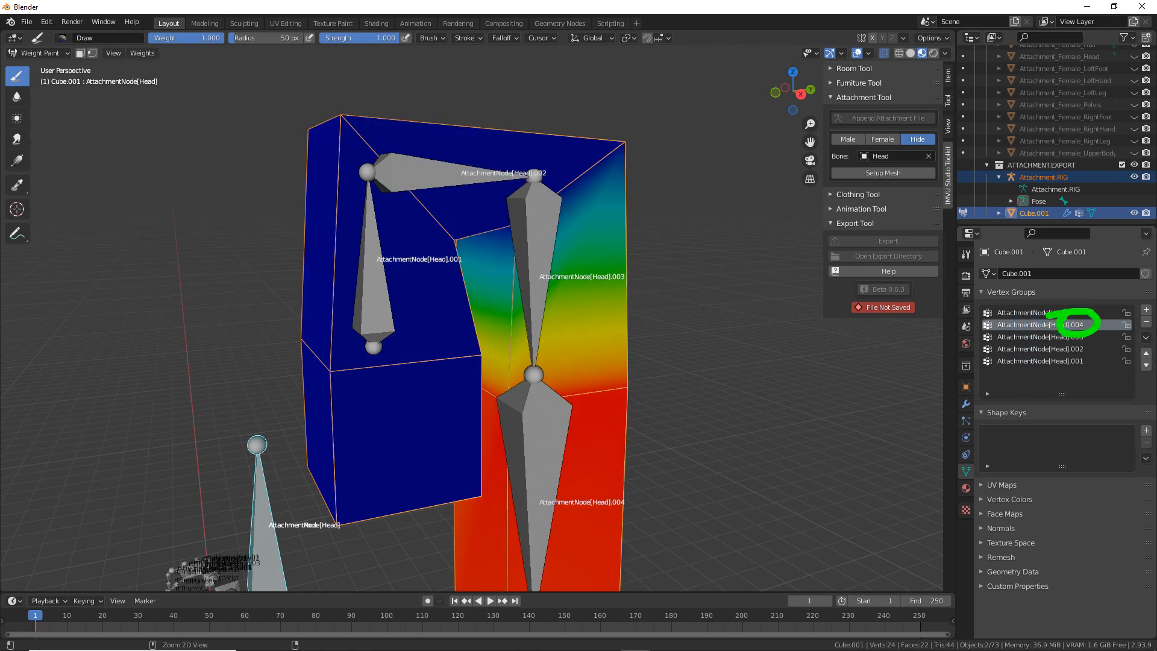
drag(1082, 353, 1076, 356)
key(Escape)
- Move the vertex group AttachmentNode[Head].001 up to directly below AttachmentNode[Head] in the vertex group list
click(1007, 314)
click(1020, 362)
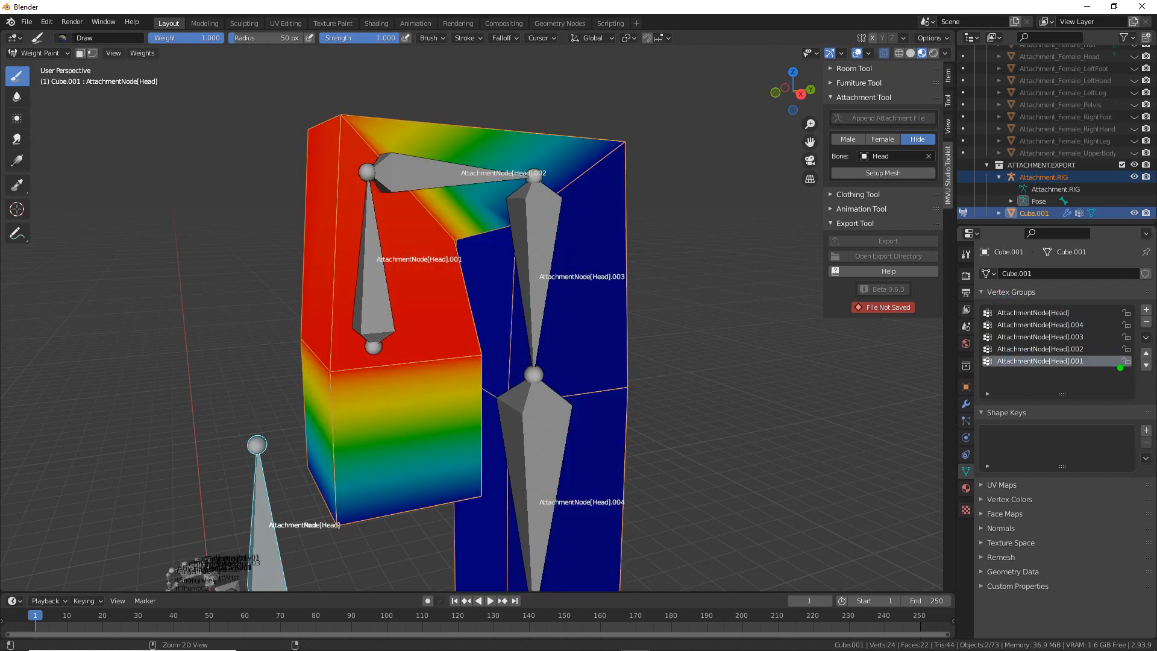
mouse_move(1146, 349)
mouse_down()
mouse_move(1128, 379)
mouse_move(1151, 340)
mouse_move(1113, 364)
mouse_up()
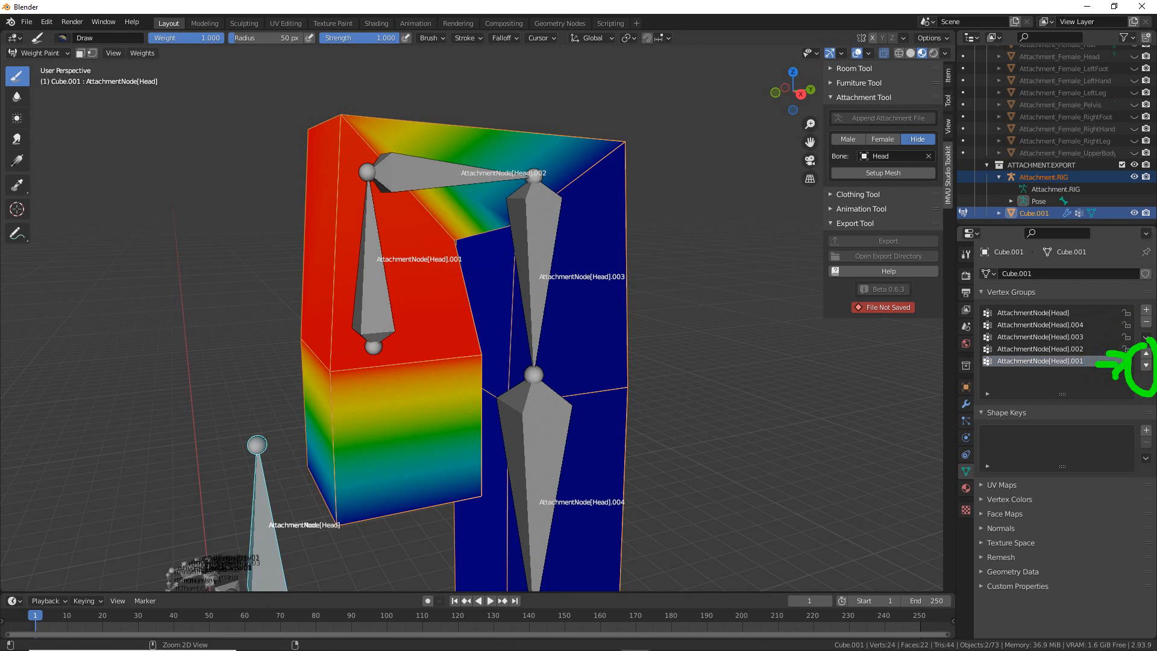
key(Escape)
click(1148, 356)
click(1148, 356)
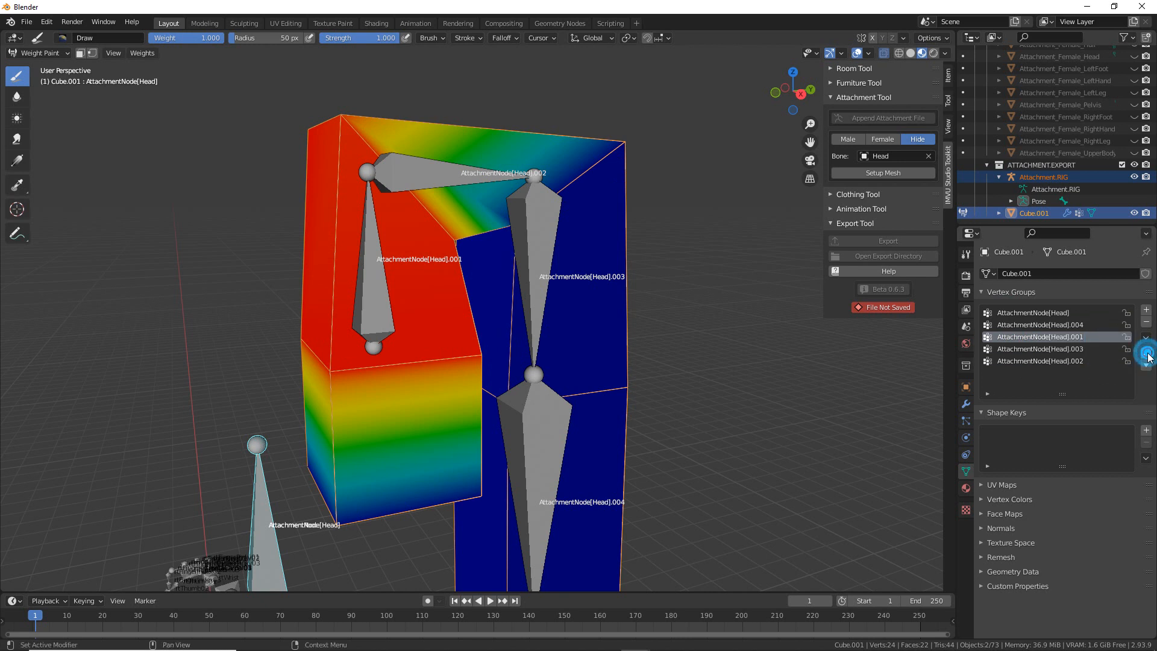
click(1148, 356)
- Move AttachmentNode[Head].002 below .001 and AttachmentNode[Head].003 above .004 so the vertex groups follow numerical order
click(1069, 361)
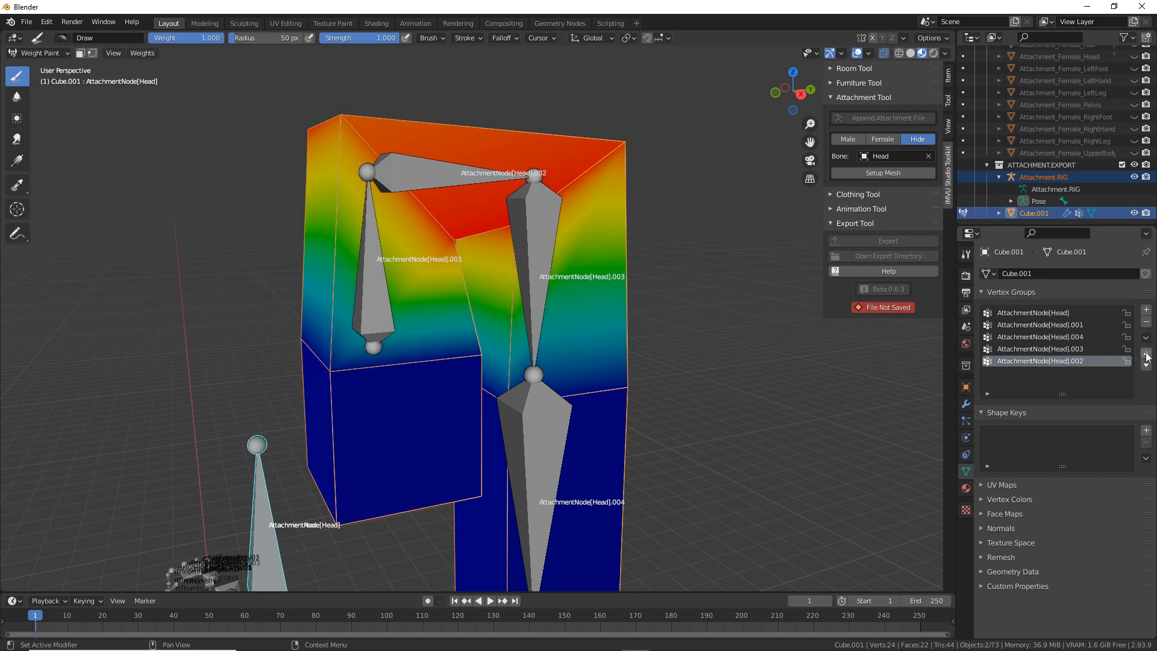
click(1147, 353)
click(1146, 354)
click(1061, 363)
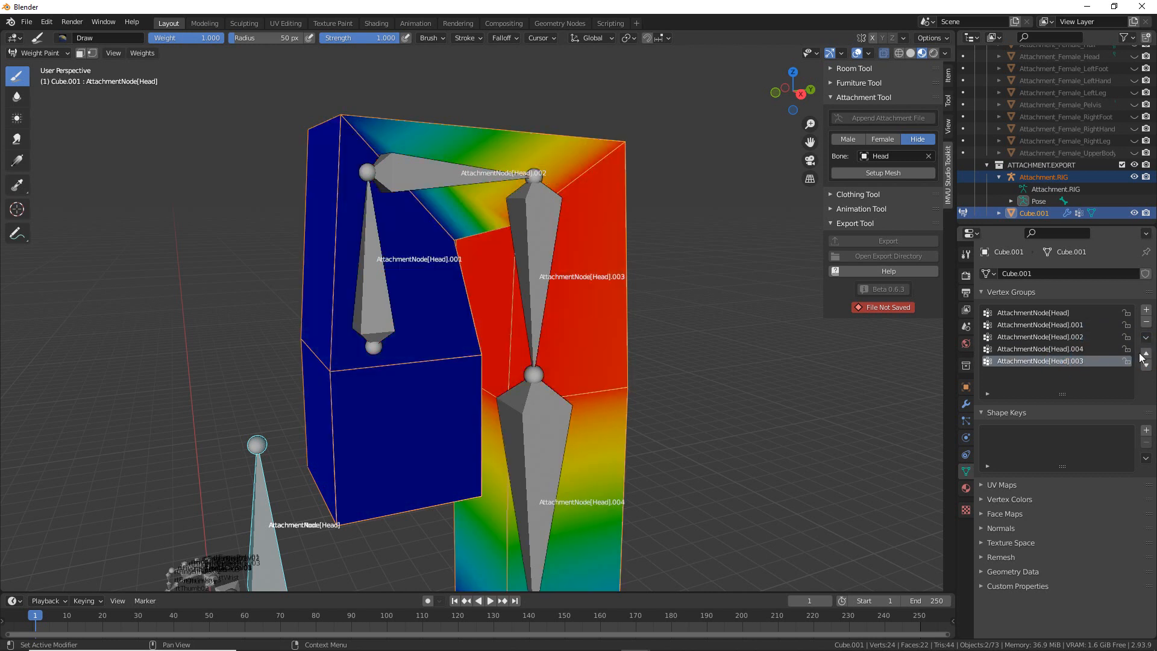
click(1148, 354)
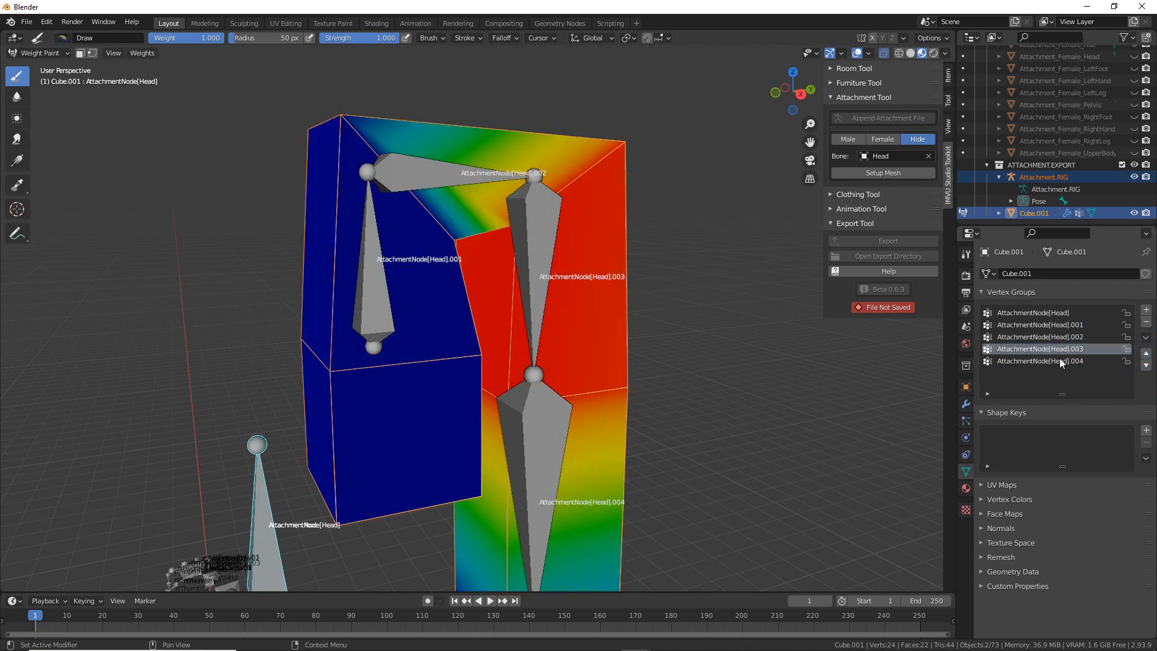
- Review the painted weights of each reordered vertex group, from AttachmentNode[Head] down to AttachmentNode[Head].004
click(1044, 312)
click(1043, 325)
click(1044, 337)
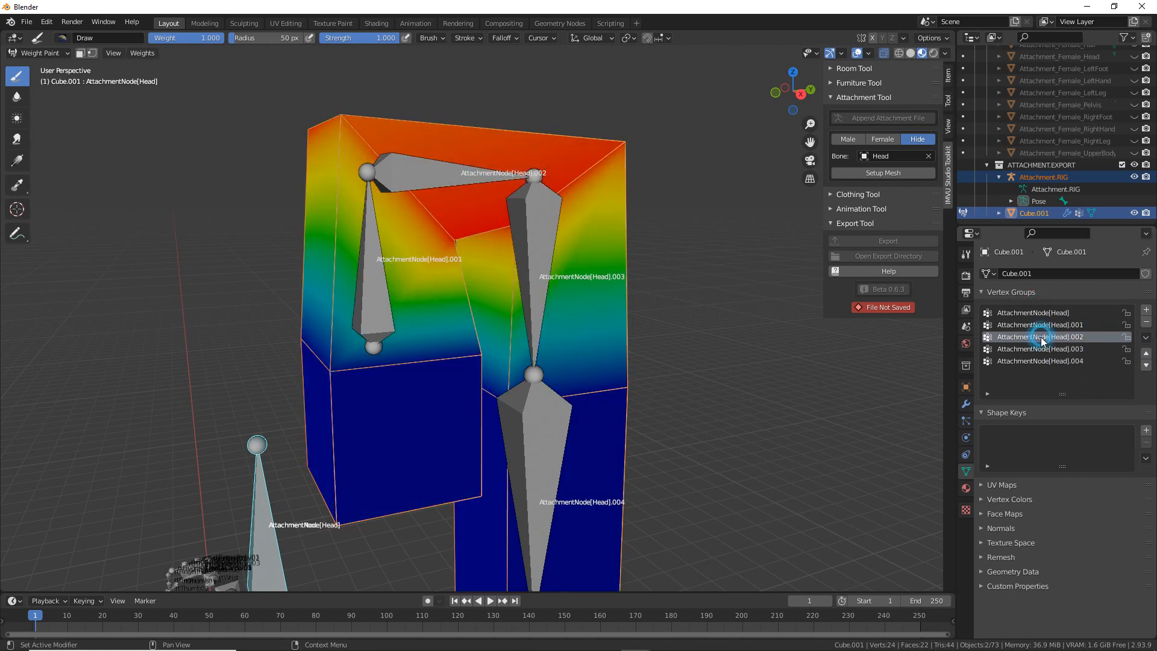
click(1042, 350)
click(1042, 361)
mouse_move(458, 385)
alt+middle_down()
mouse_move(392, 392)
mouse_move(474, 325)
alt+middle_up()
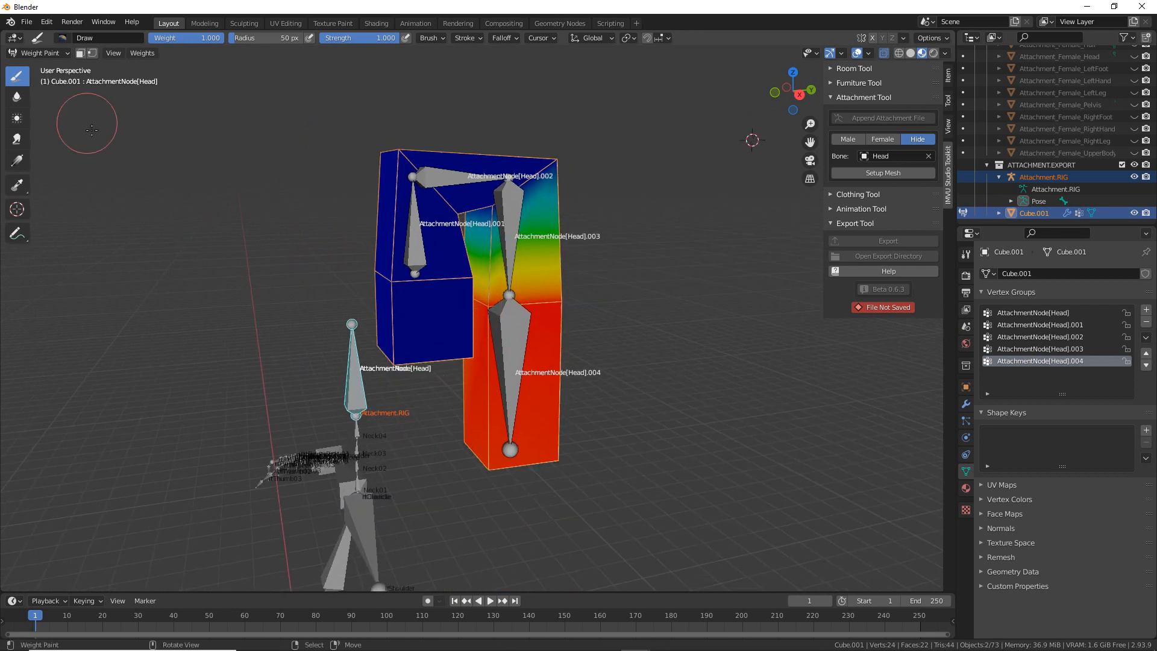
- Return from Weight Paint to Object Mode and try toggling X-Ray for the viewport
click(39, 53)
click(36, 68)
mouse_move(530, 377)
middle_down()
mouse_move(425, 379)
mouse_move(544, 370)
middle_up()
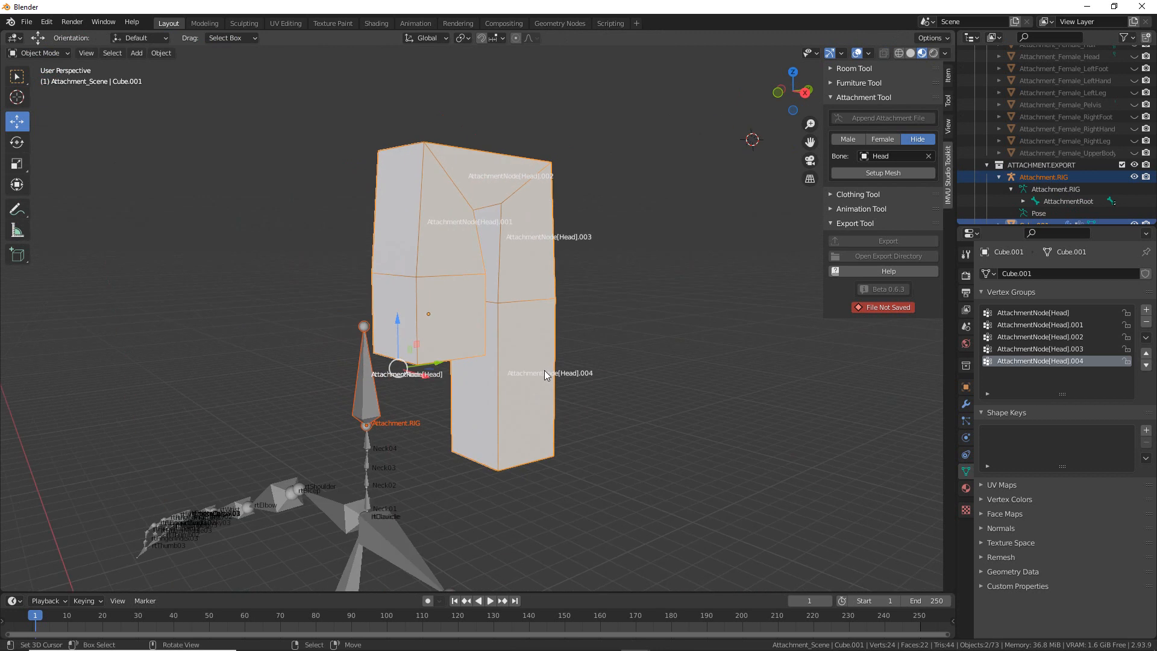
click(884, 54)
click(884, 54)
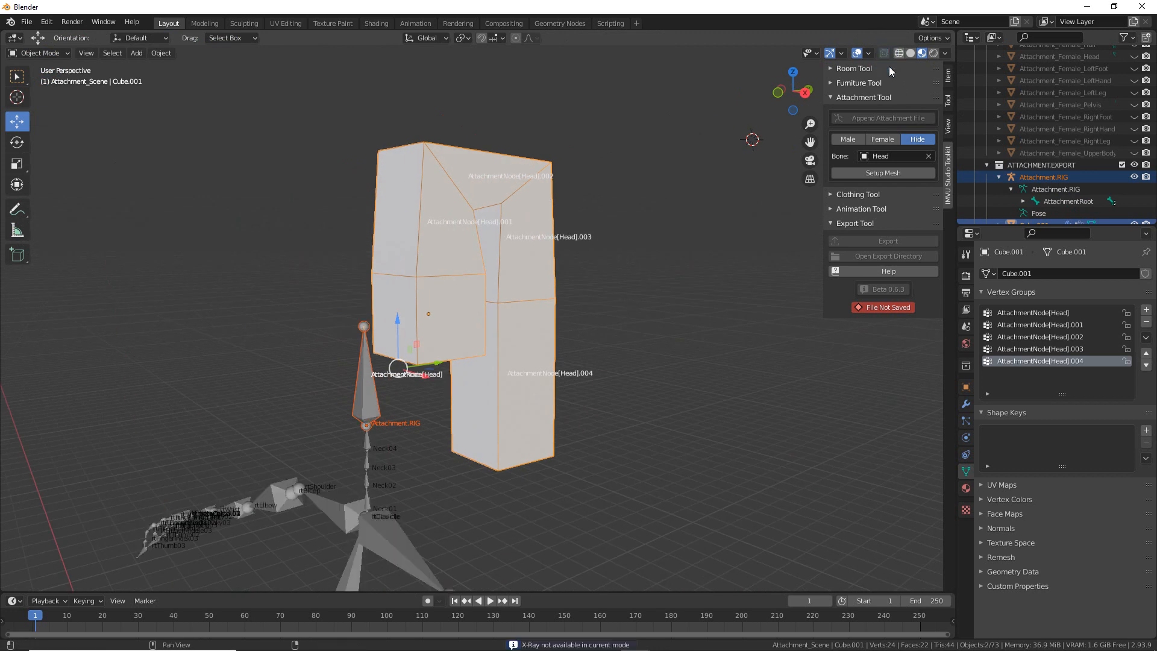
- Select Attachment.RIG and set its viewport display to In Front so the bones draw over the mesh
click(405, 424)
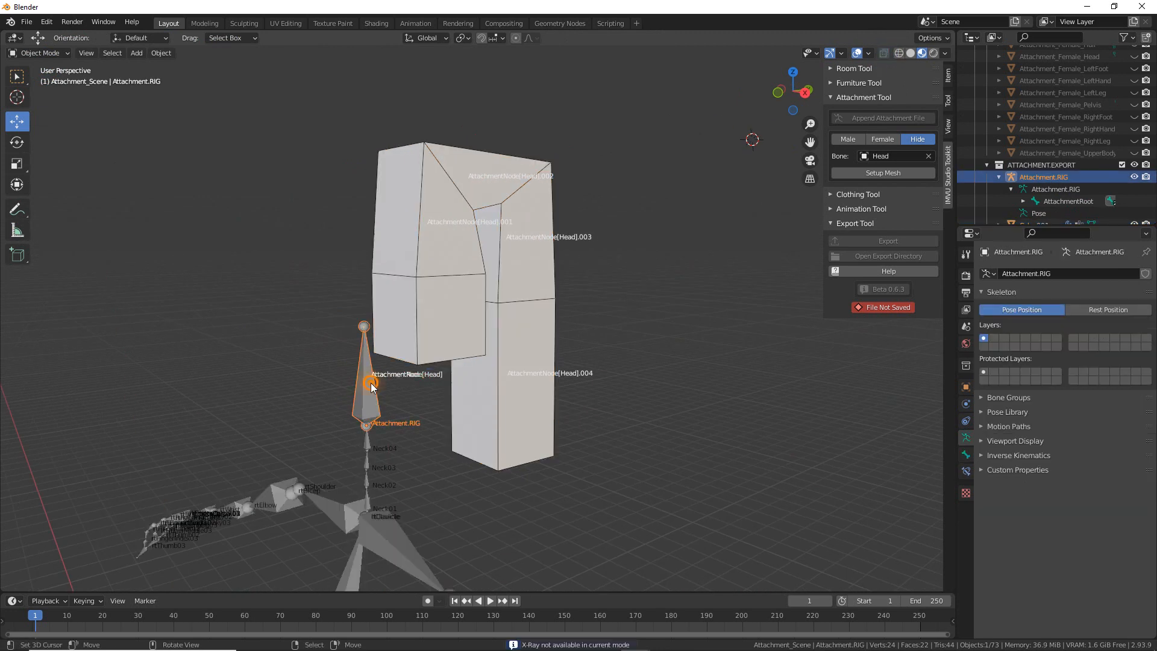
click(885, 53)
click(885, 53)
click(965, 387)
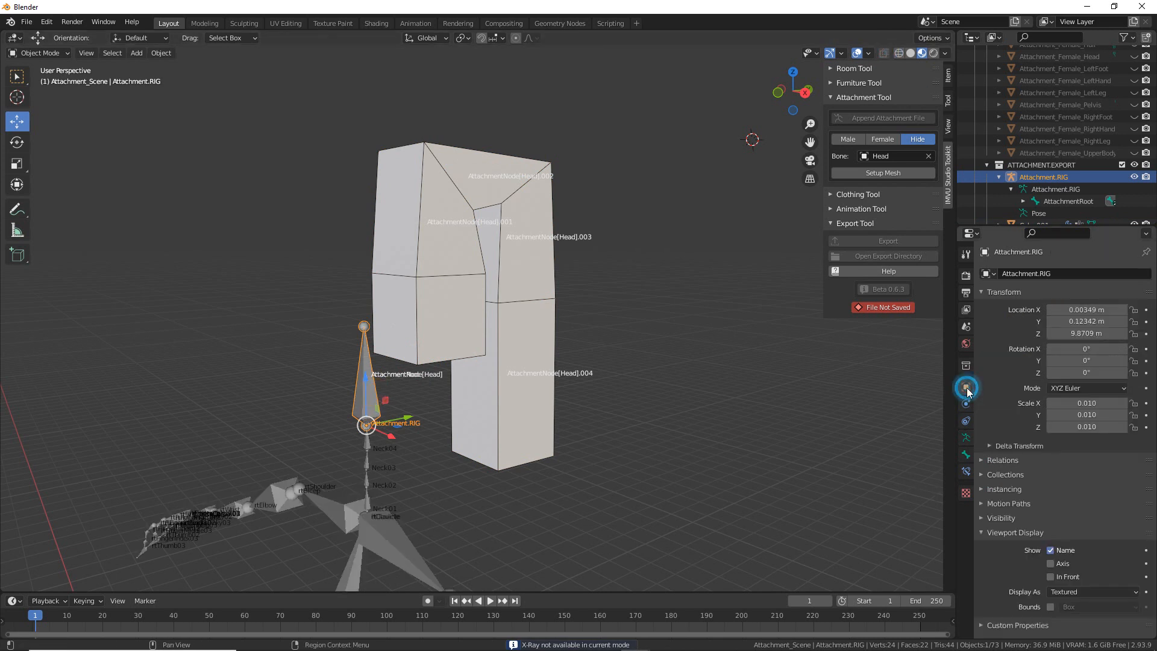
click(1050, 577)
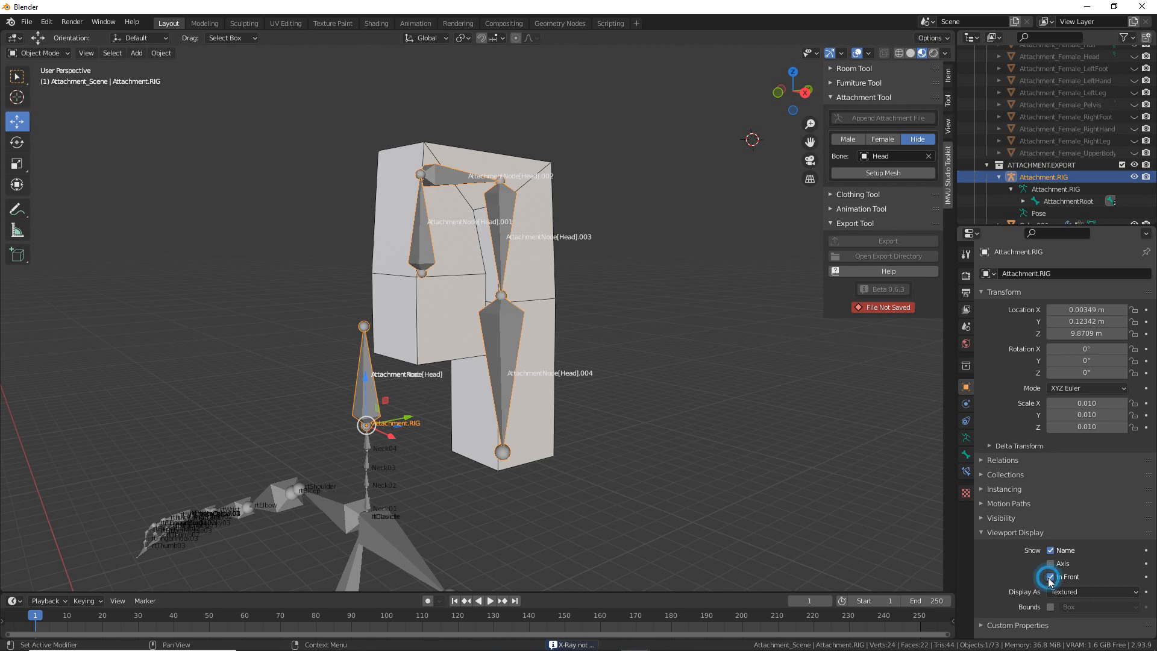
- Put Attachment.RIG into Pose Mode
middle_drag(494, 386, 554, 378)
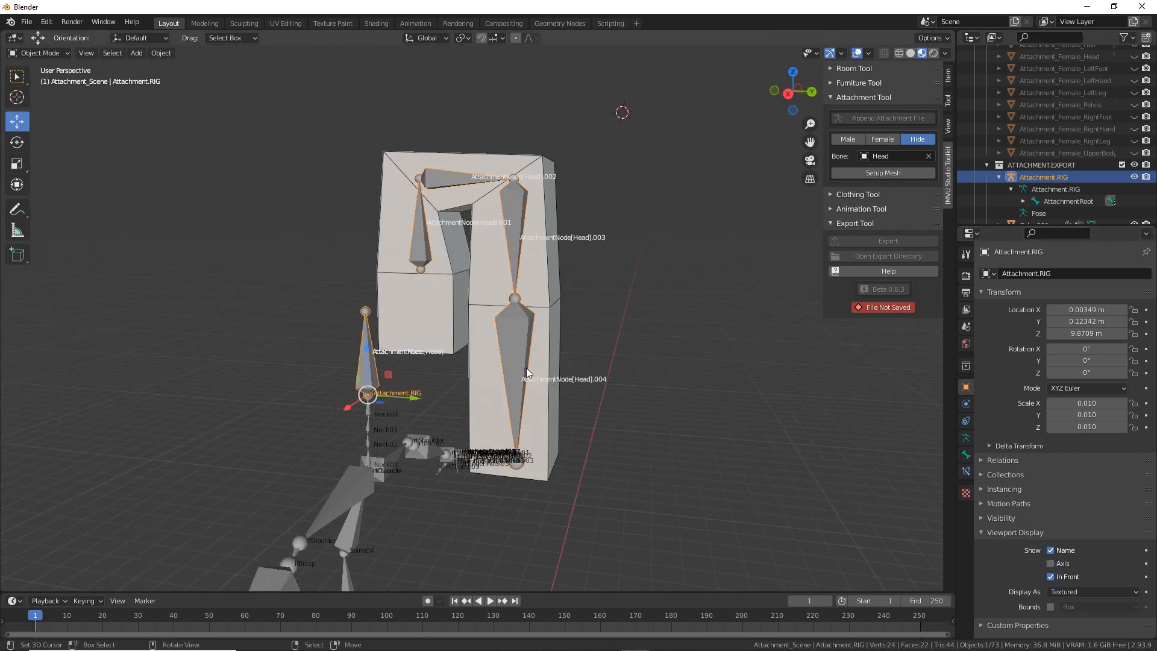
click(528, 365)
click(516, 348)
middle_drag(461, 393, 280, 289)
click(58, 54)
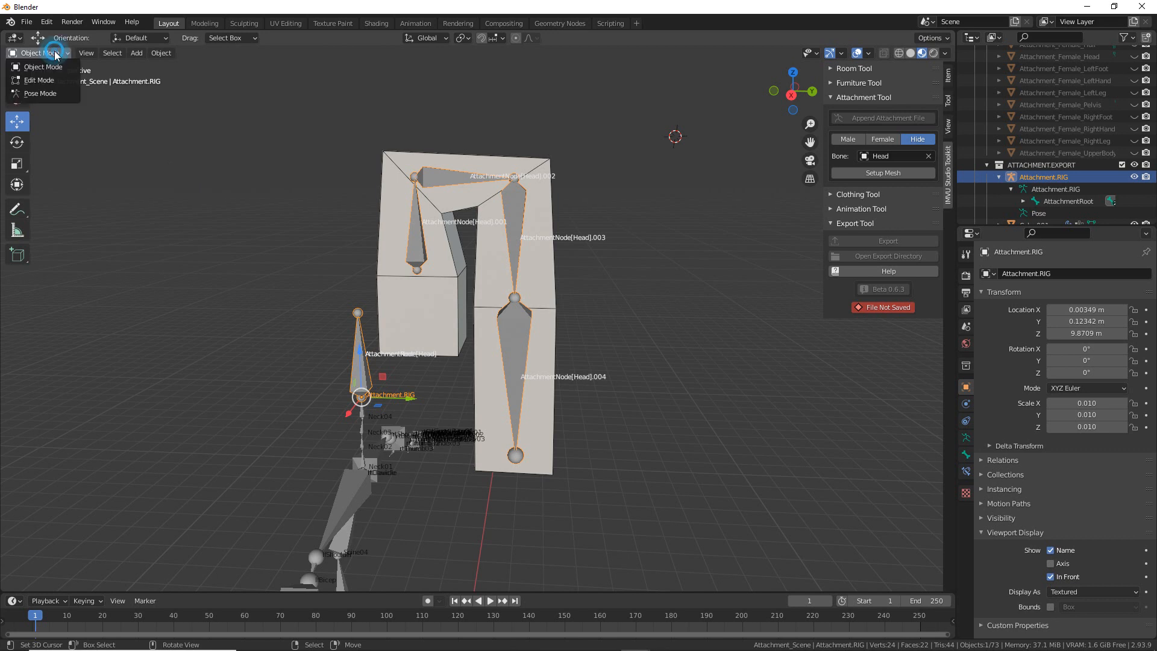
click(42, 82)
- Test the mesh deformation by rotating bones AttachmentNode[Head].004 and .003 in turn, cancelling each rotation
click(503, 330)
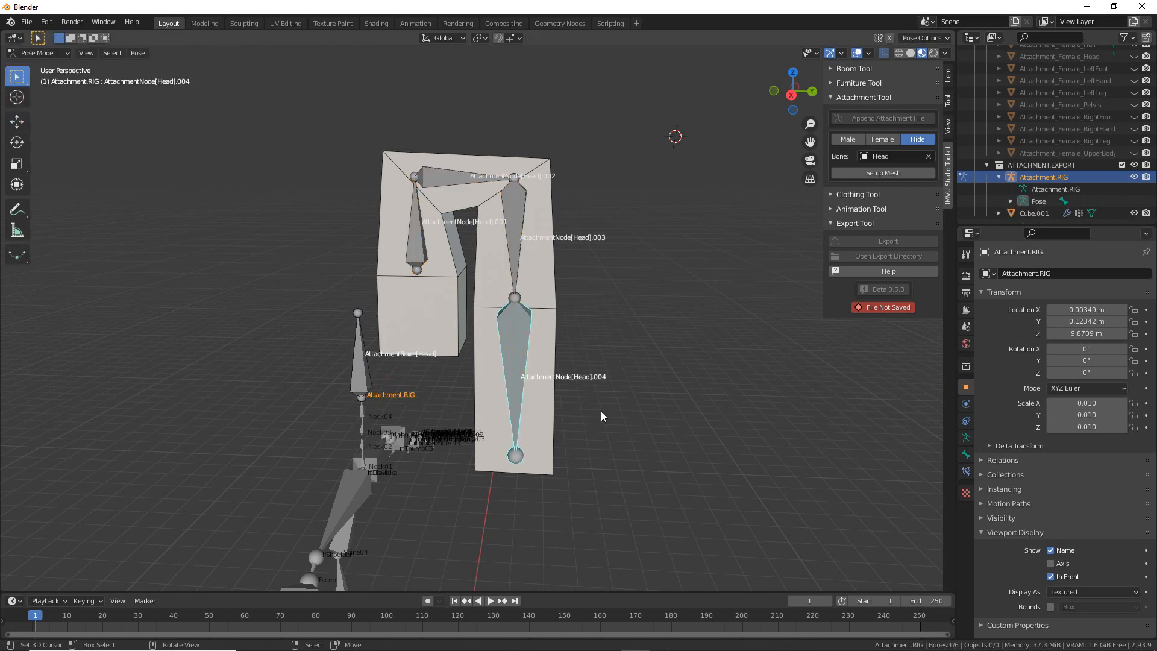
key(r)
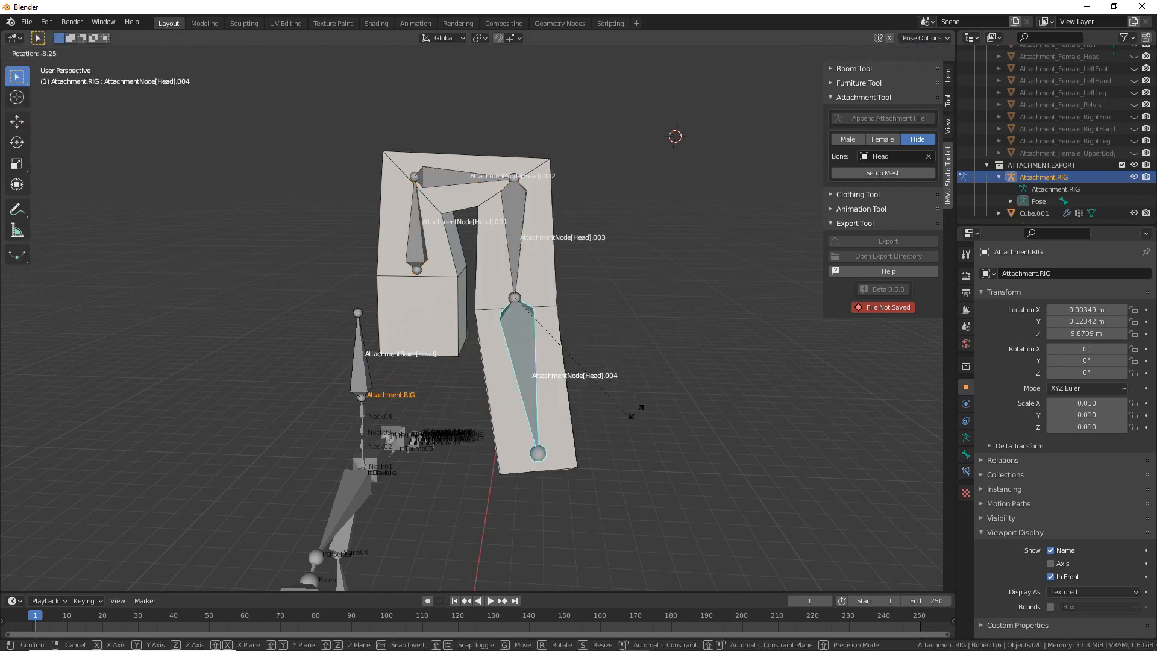
key(Escape)
click(515, 241)
key(r)
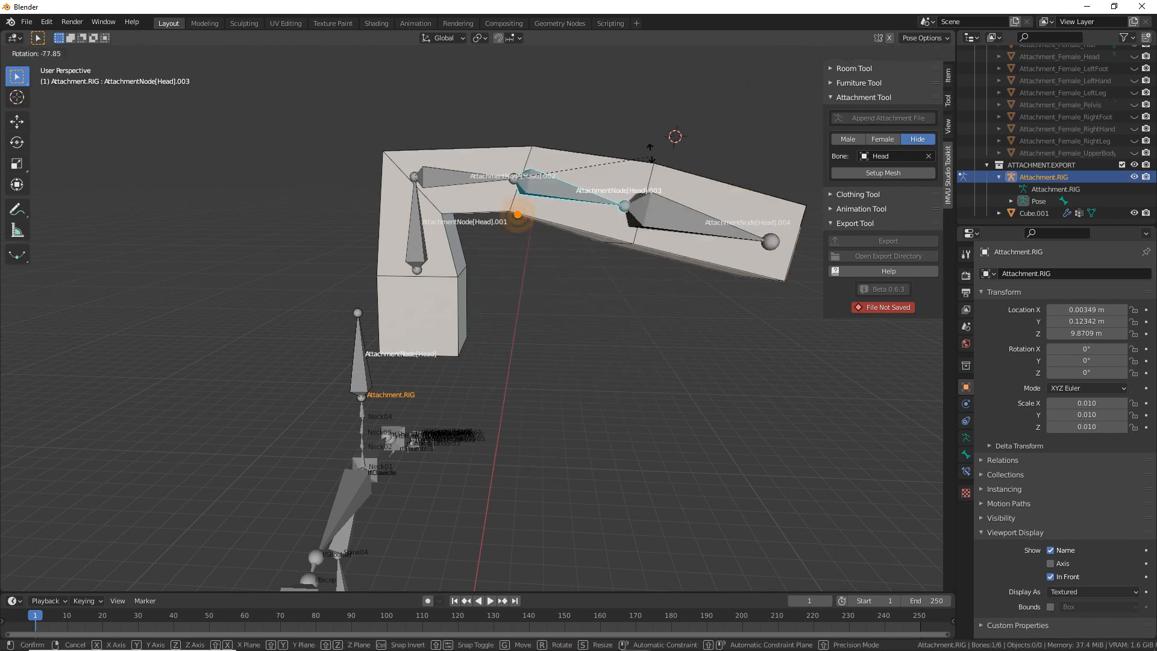
right_click(643, 154)
- Test-rotate bone AttachmentNode[Head].002 from several viewing angles, cancelling each rotation
click(464, 180)
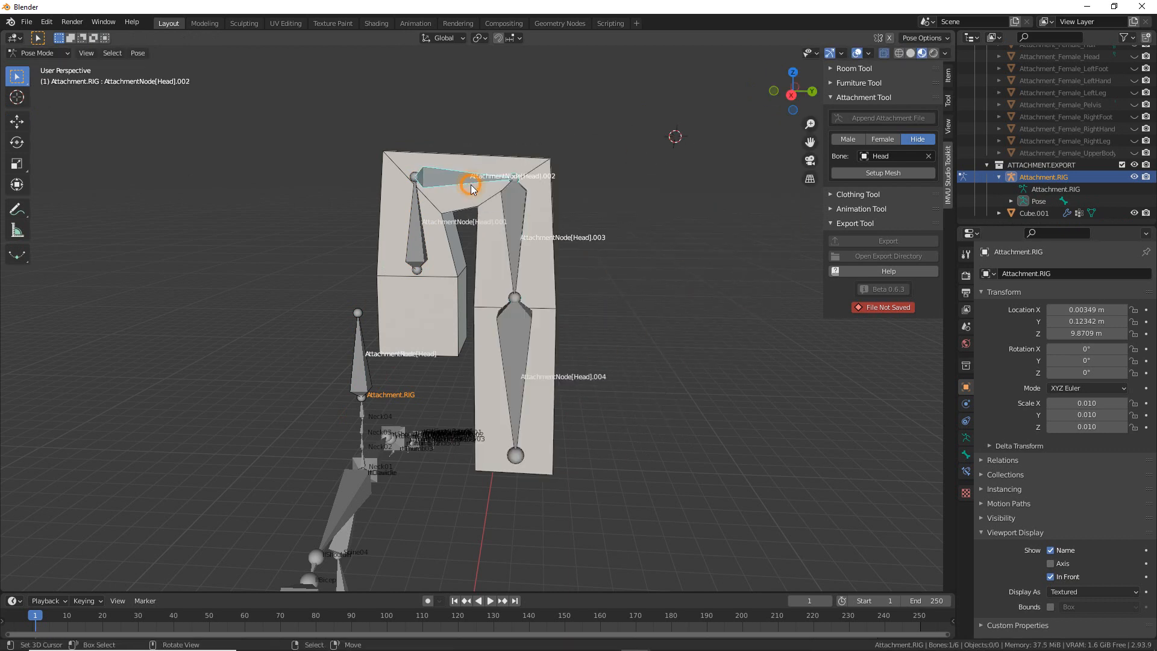
key(r)
key(Escape)
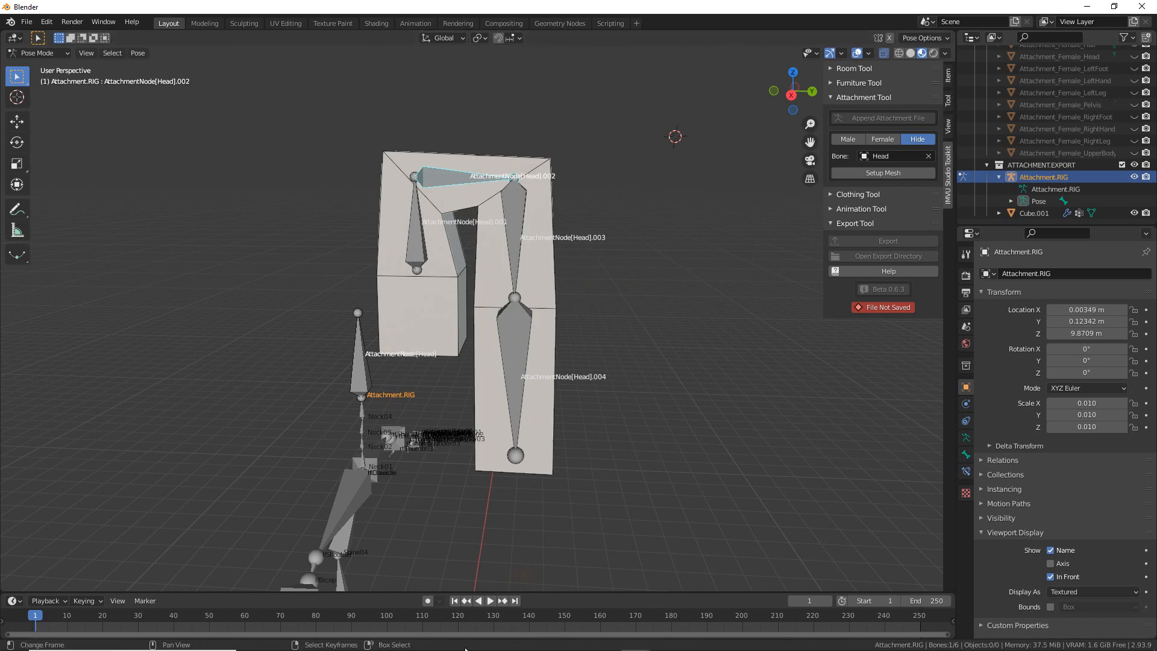
middle_drag(617, 216, 402, 226)
key(r)
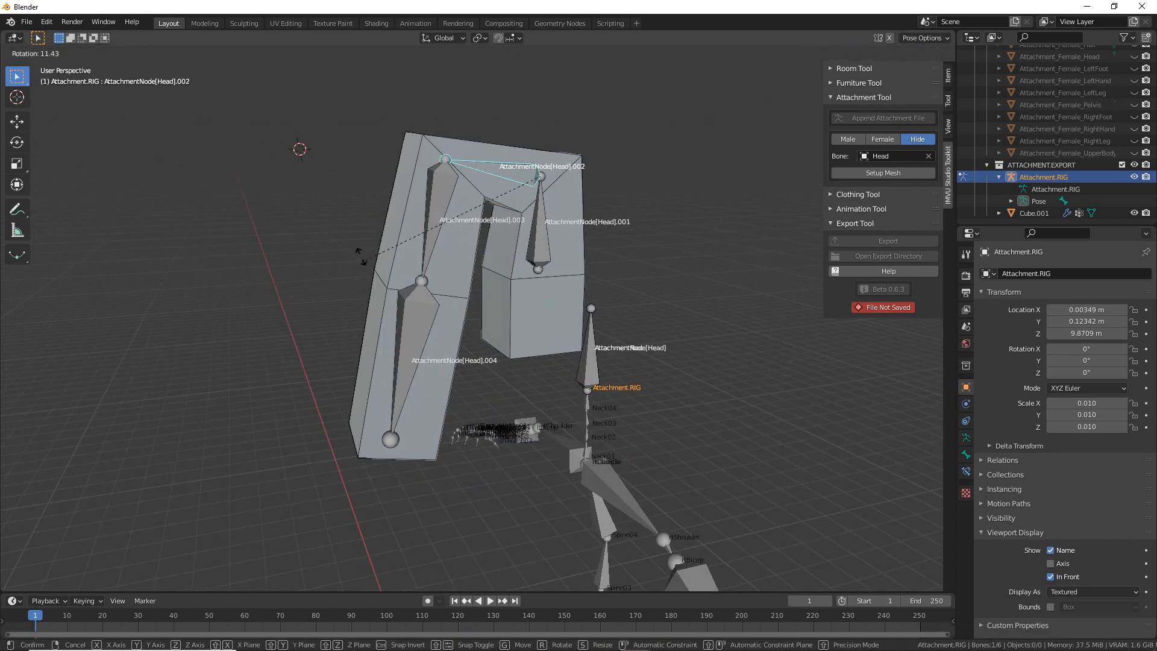
right_click(362, 140)
middle_drag(335, 215, 552, 158)
key(r)
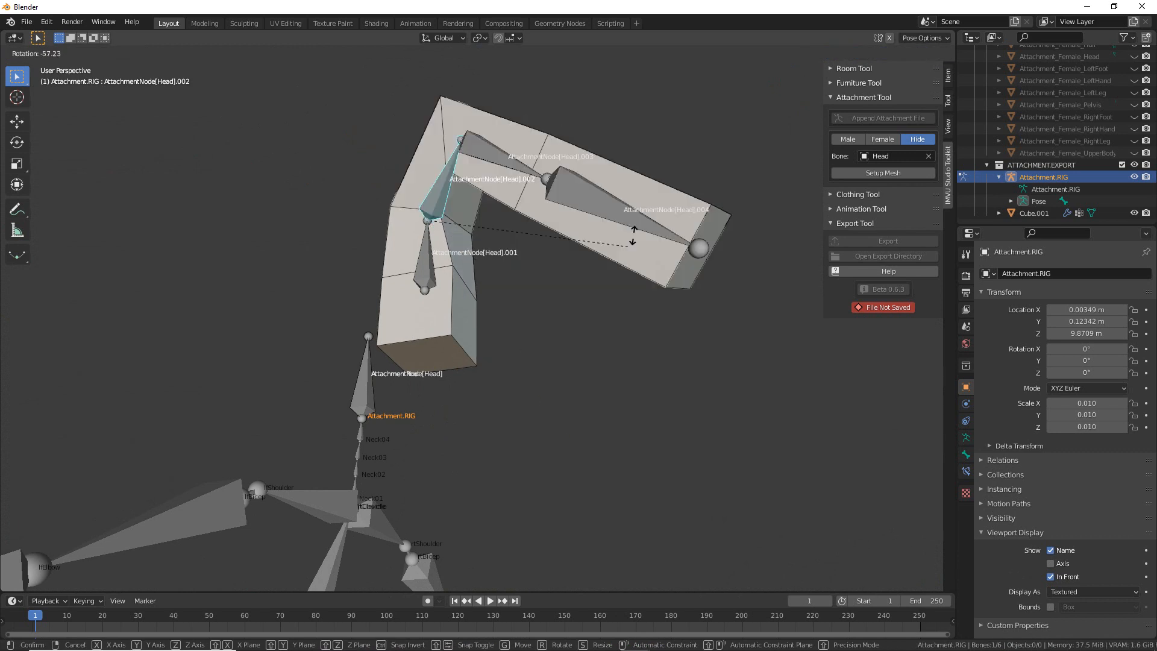
right_click(564, 297)
- Test-rotate bone AttachmentNode[Head].001 to check how the whole chain follows, and cancel the rotation
middle_drag(564, 296, 428, 260)
click(426, 258)
key(r)
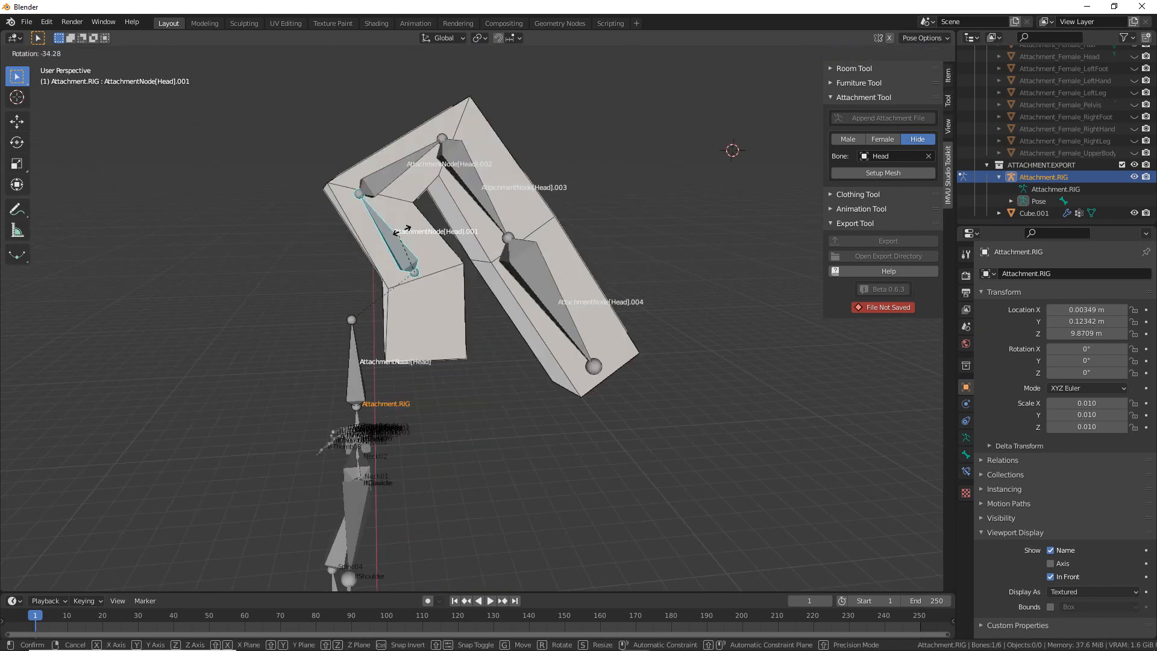
right_click(374, 295)
middle_drag(373, 295, 414, 309)
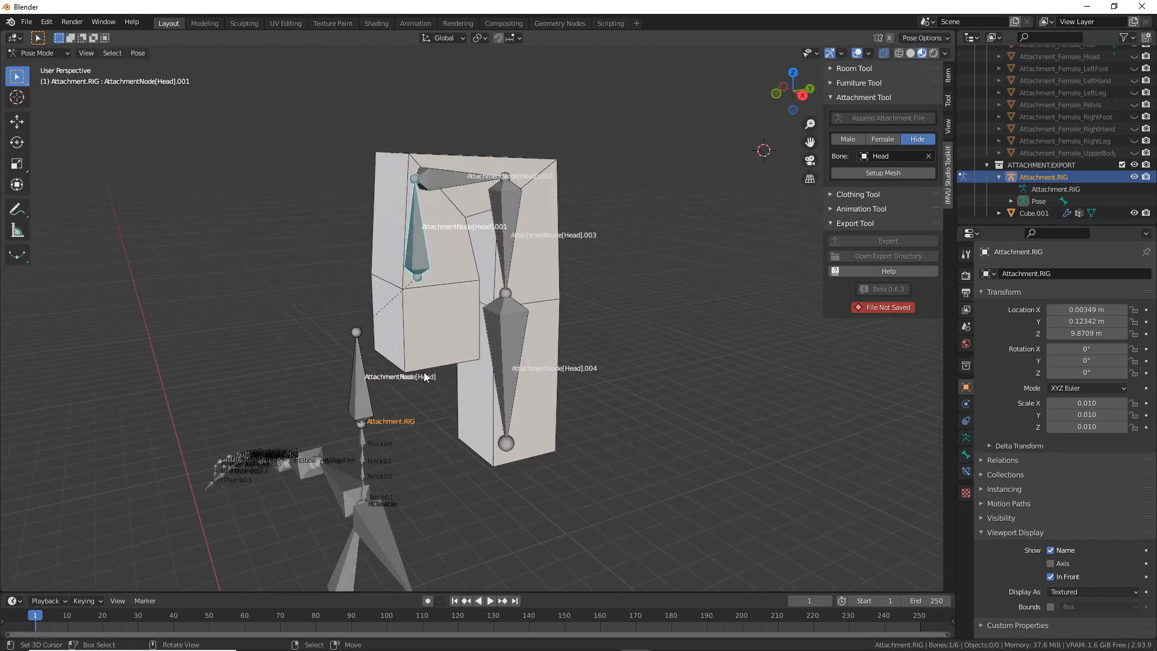
scroll(387, 403, up, 2)
mouse_move(859, 183)
mouse_down()
mouse_move(917, 180)
mouse_move(898, 186)
mouse_up()
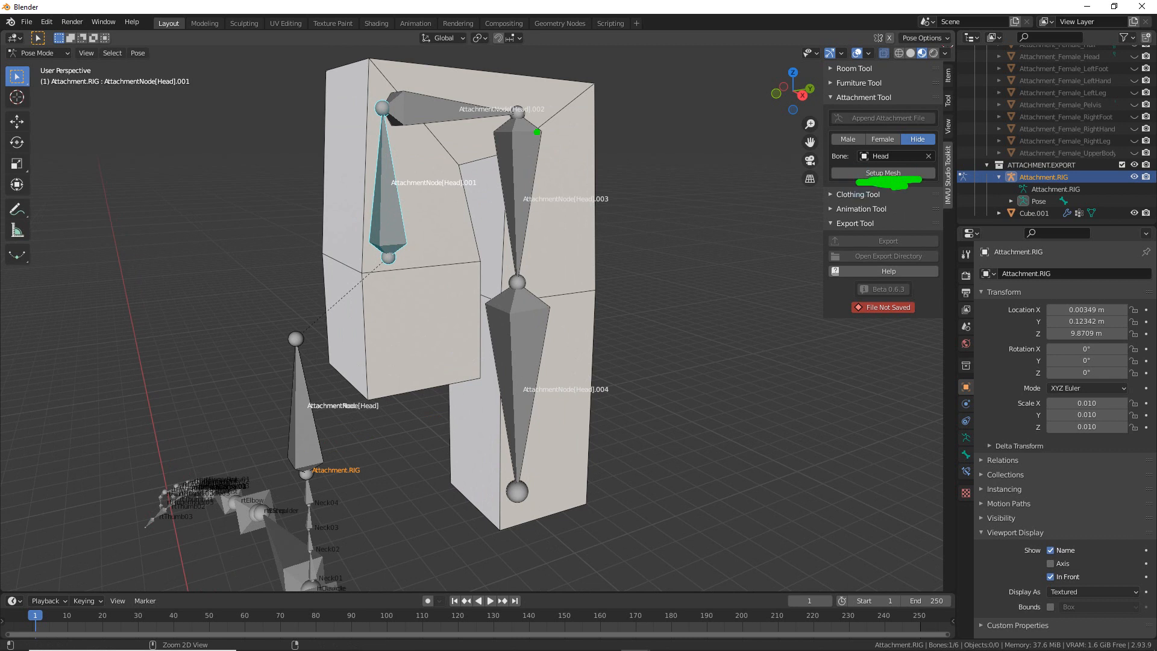
drag(422, 186, 417, 343)
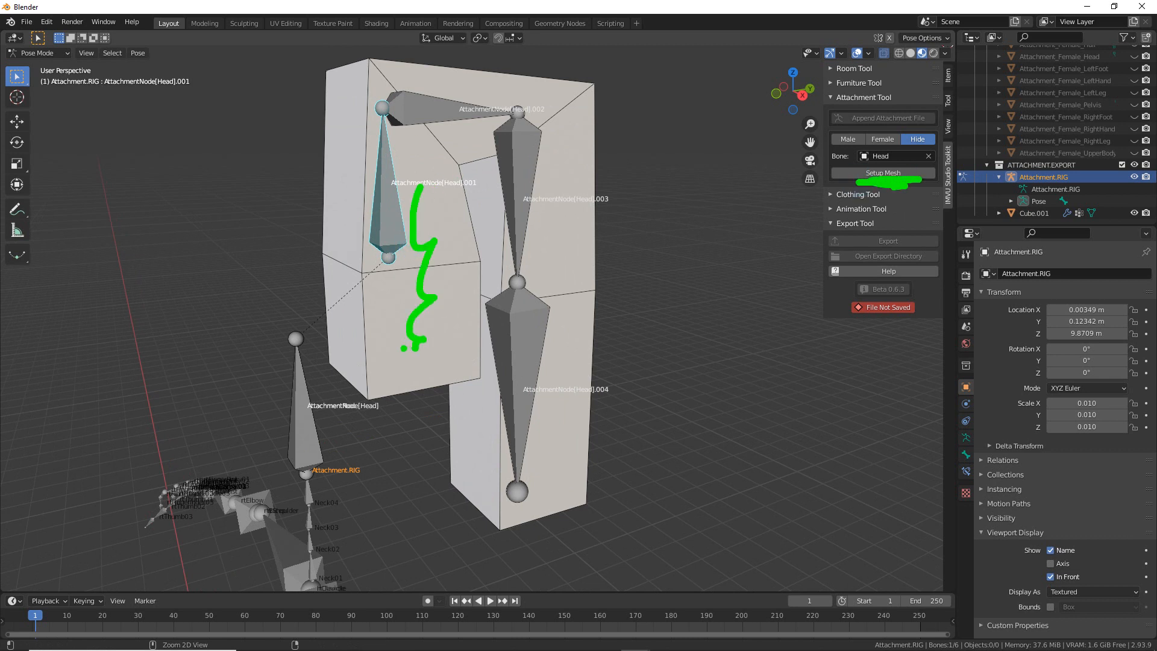
mouse_move(298, 318)
mouse_down()
mouse_move(252, 403)
mouse_move(298, 293)
mouse_up()
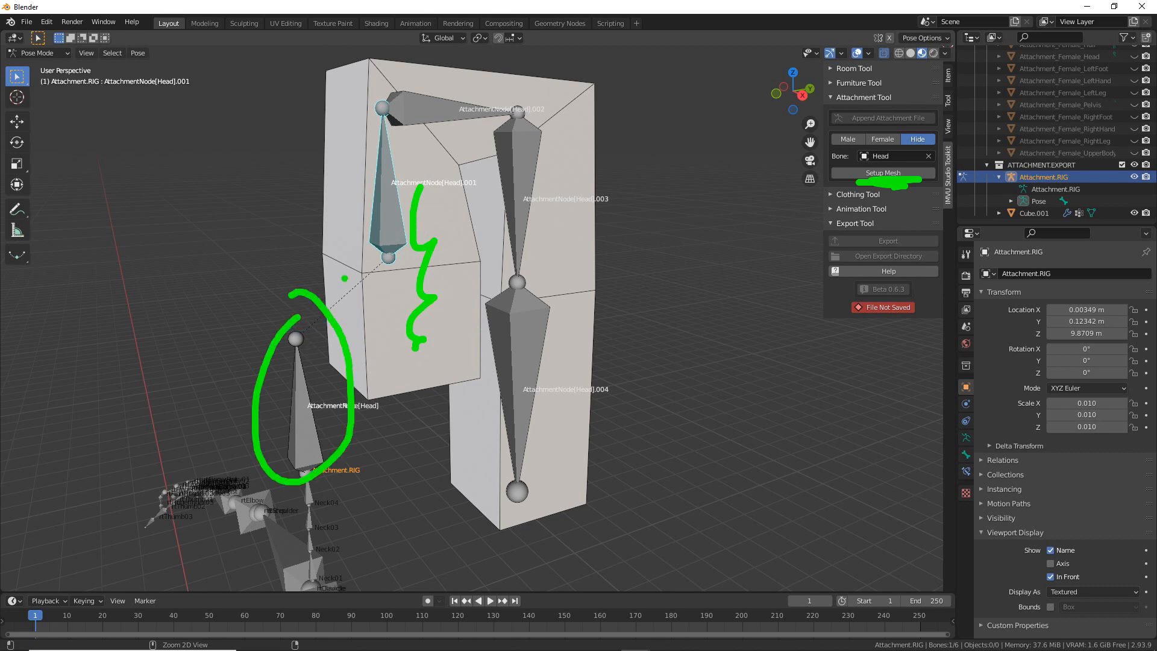
key(Escape)
middle_drag(599, 328, 569, 328)
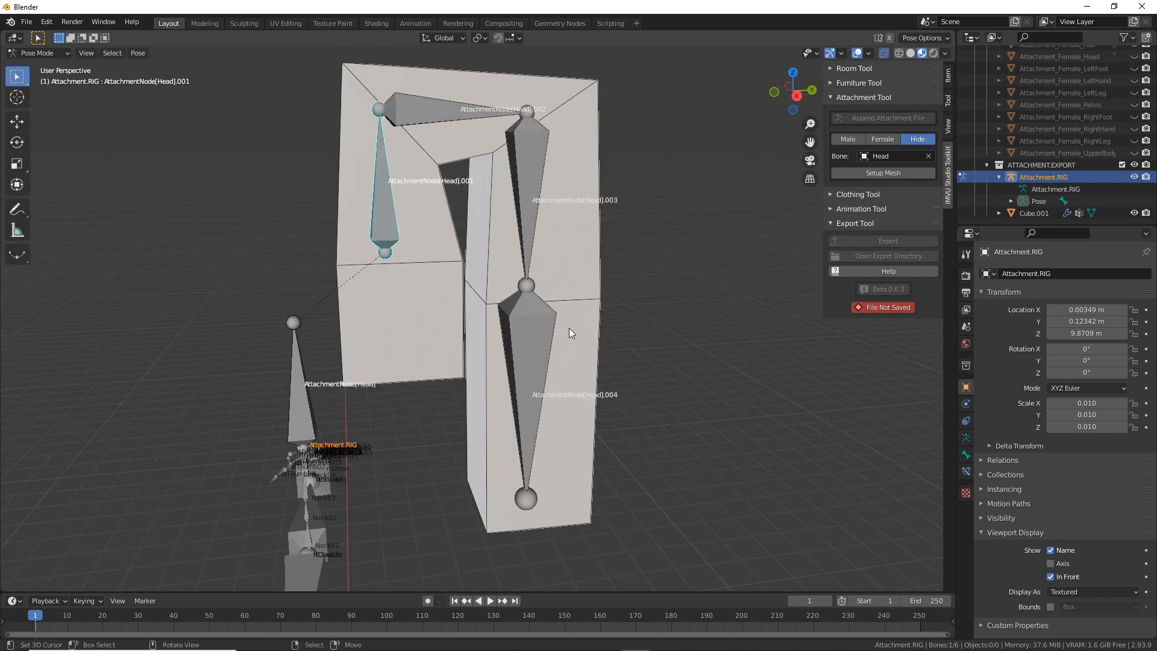
- Return Attachment.RIG from Pose Mode to Object Mode
click(39, 54)
click(39, 67)
middle_drag(565, 382, 540, 386)
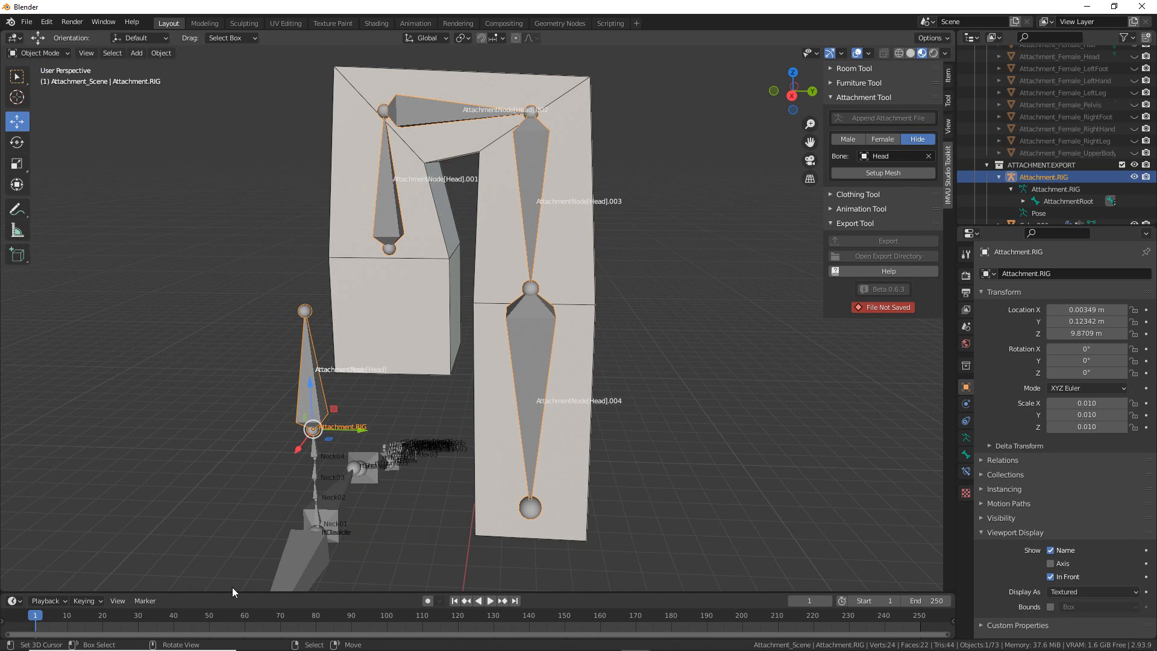
- Enlarge the timeline area and change it to the Dope Sheet editor
drag(232, 592, 233, 532)
click(43, 541)
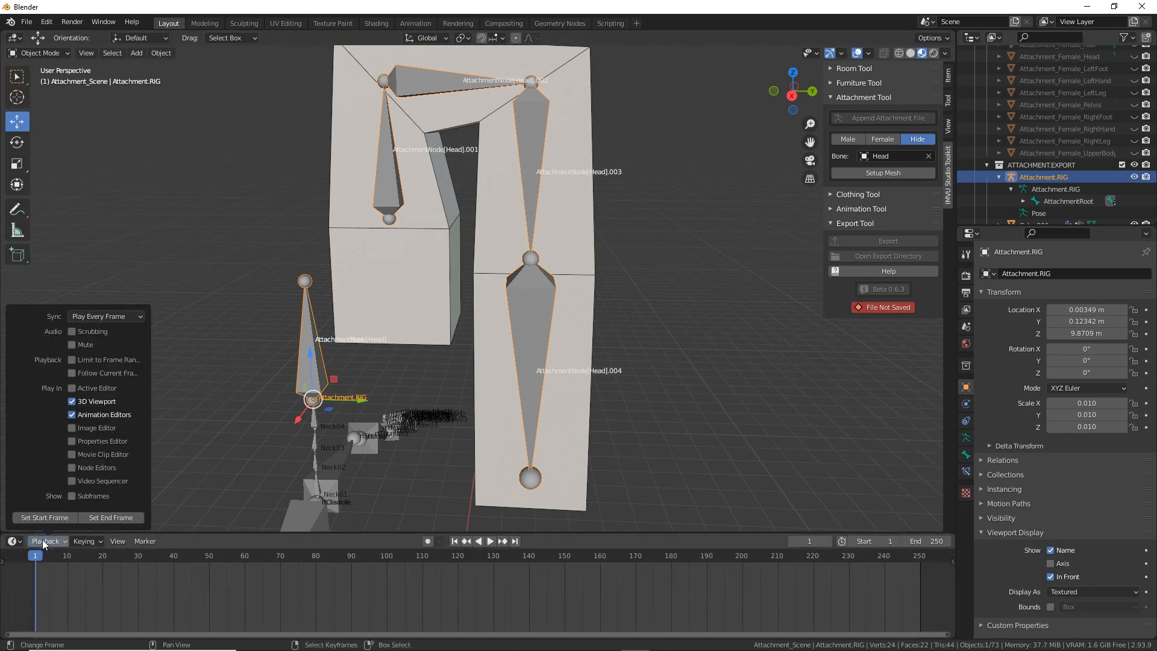
click(13, 541)
click(12, 541)
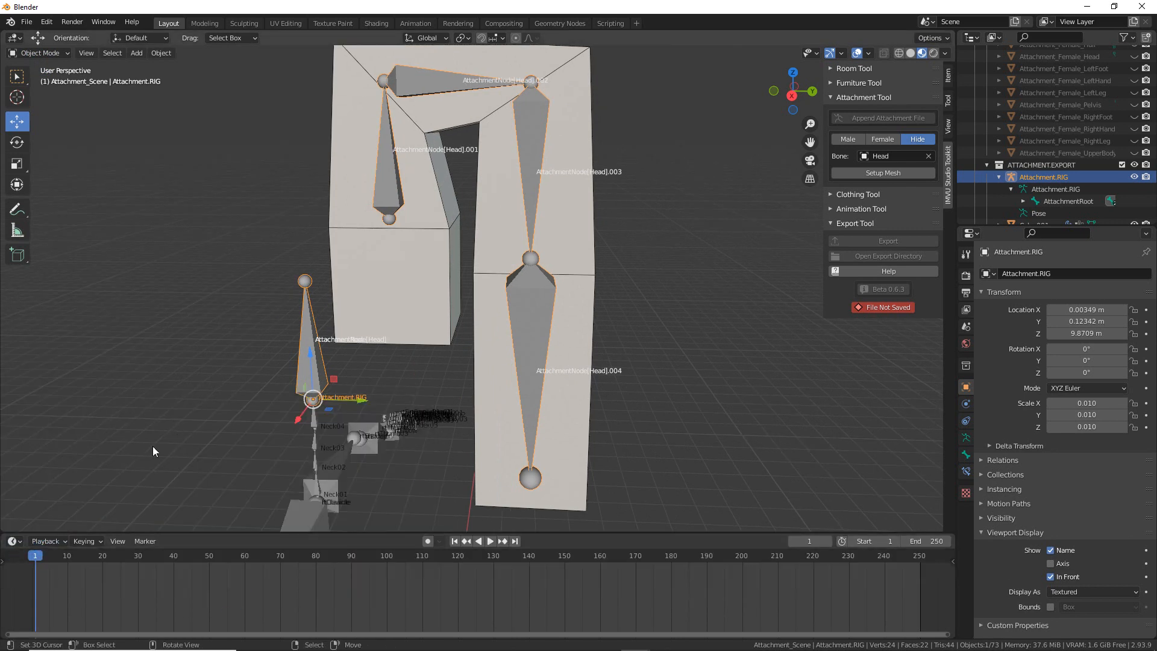
click(13, 541)
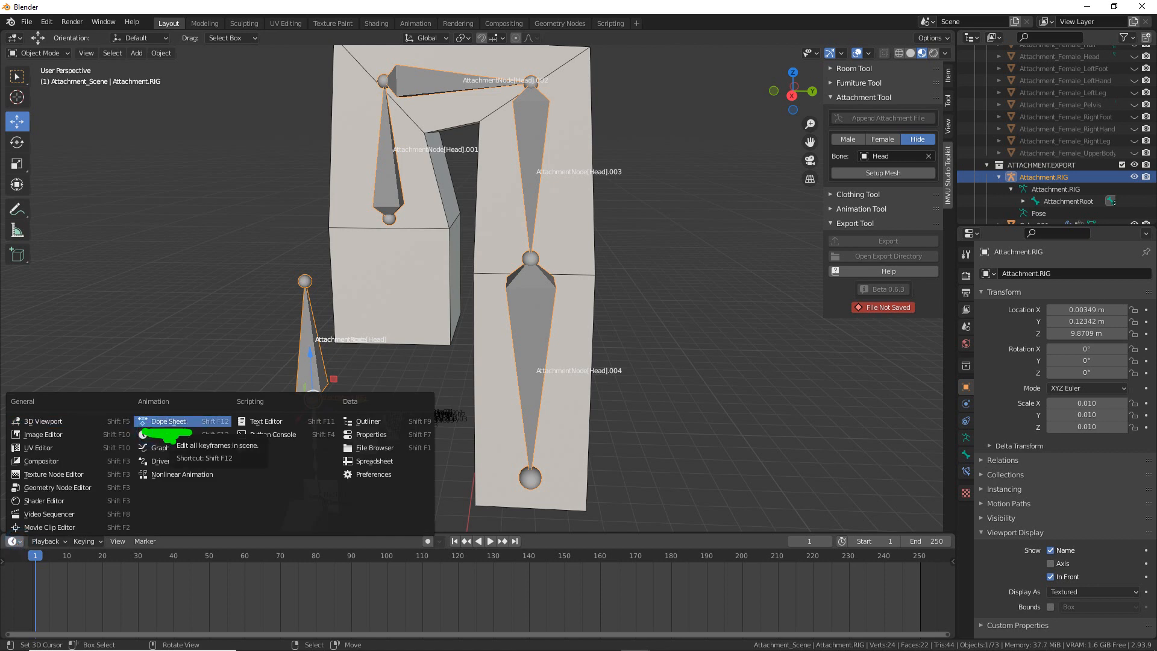
click(169, 422)
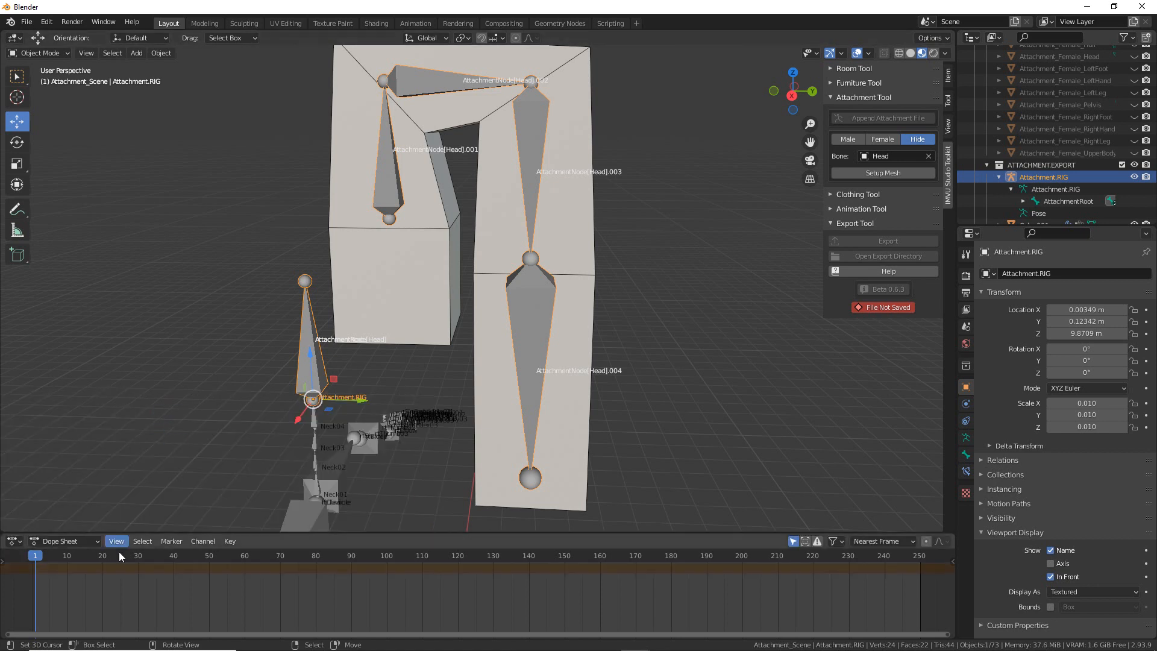
- Switch the Dope Sheet's mode to Action Editor
click(66, 541)
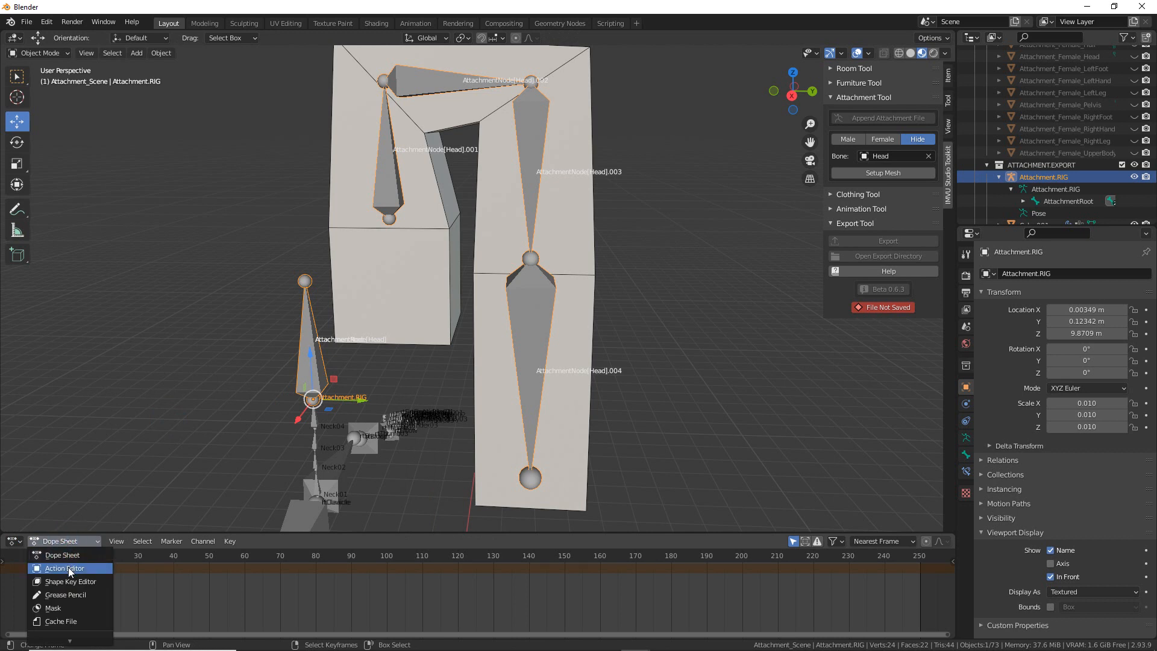
mouse_move(33, 580)
mouse_down()
mouse_move(110, 580)
mouse_move(58, 583)
mouse_up()
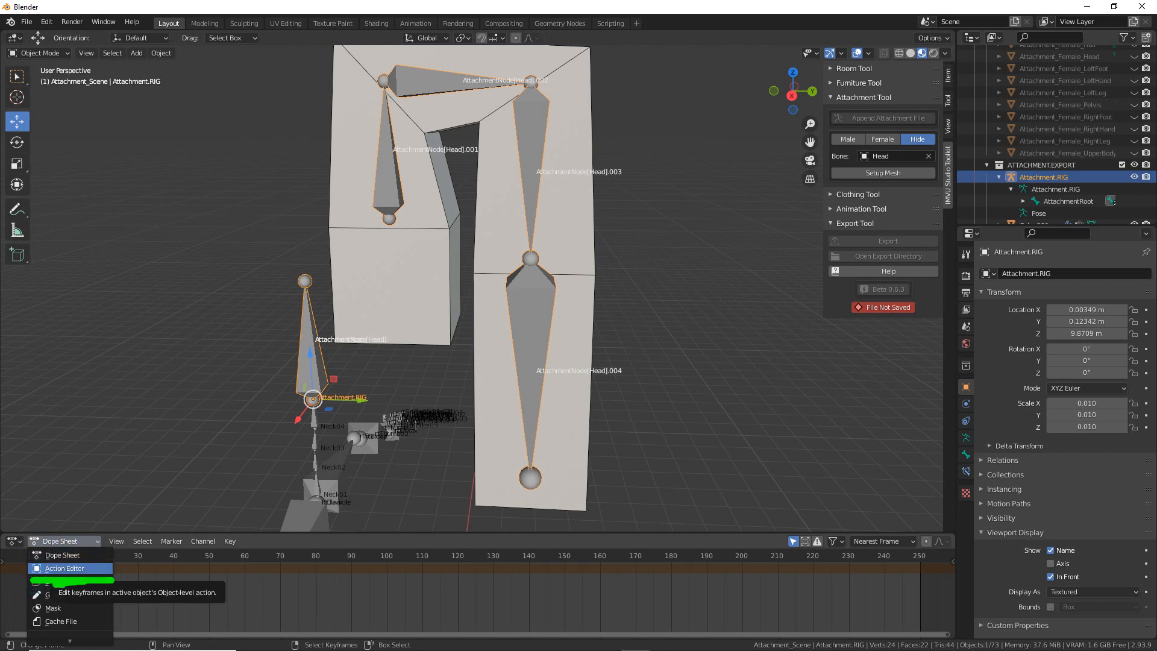
key(Escape)
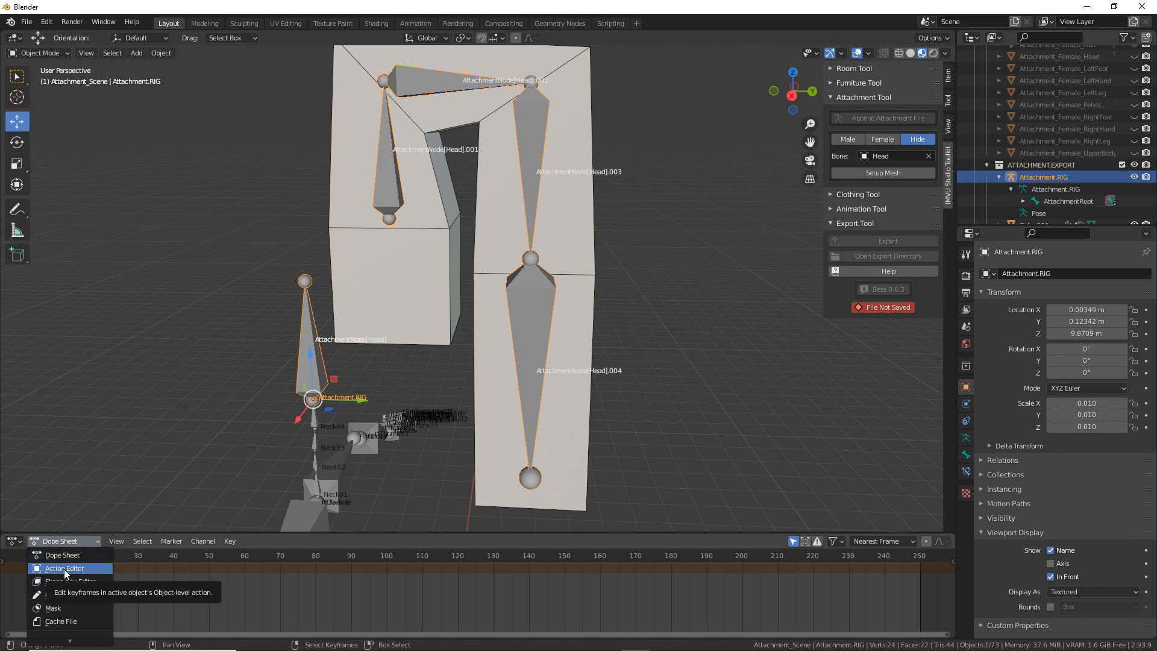
click(66, 574)
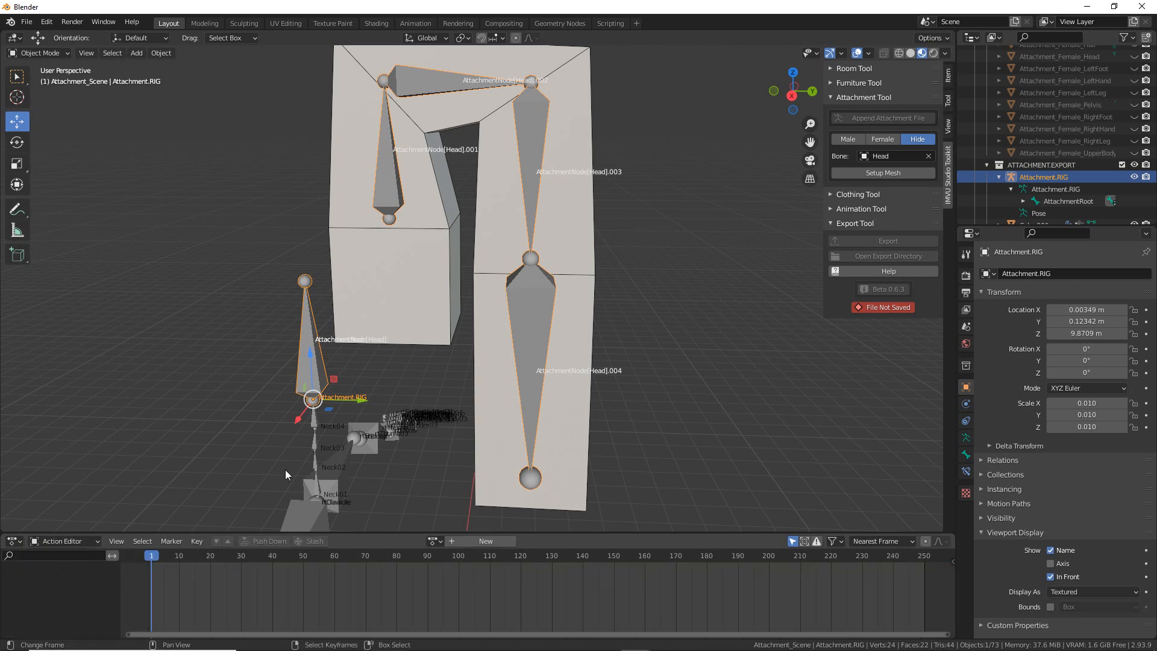
- Put Attachment.RIG into Pose Mode
middle_drag(451, 364, 421, 367)
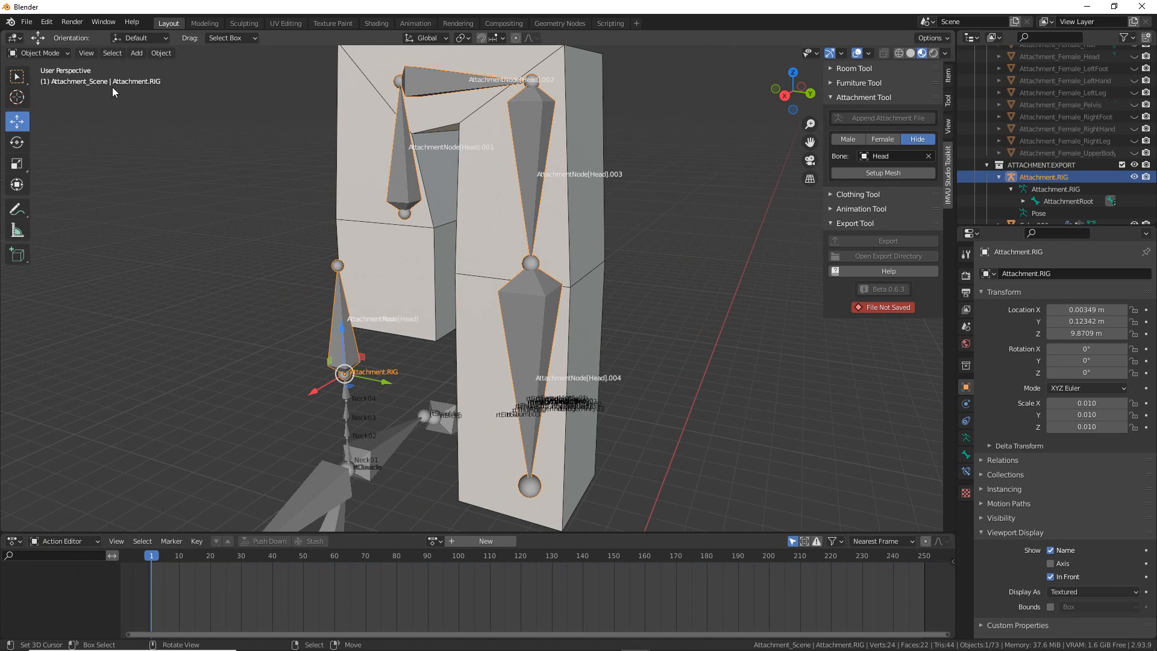
click(39, 53)
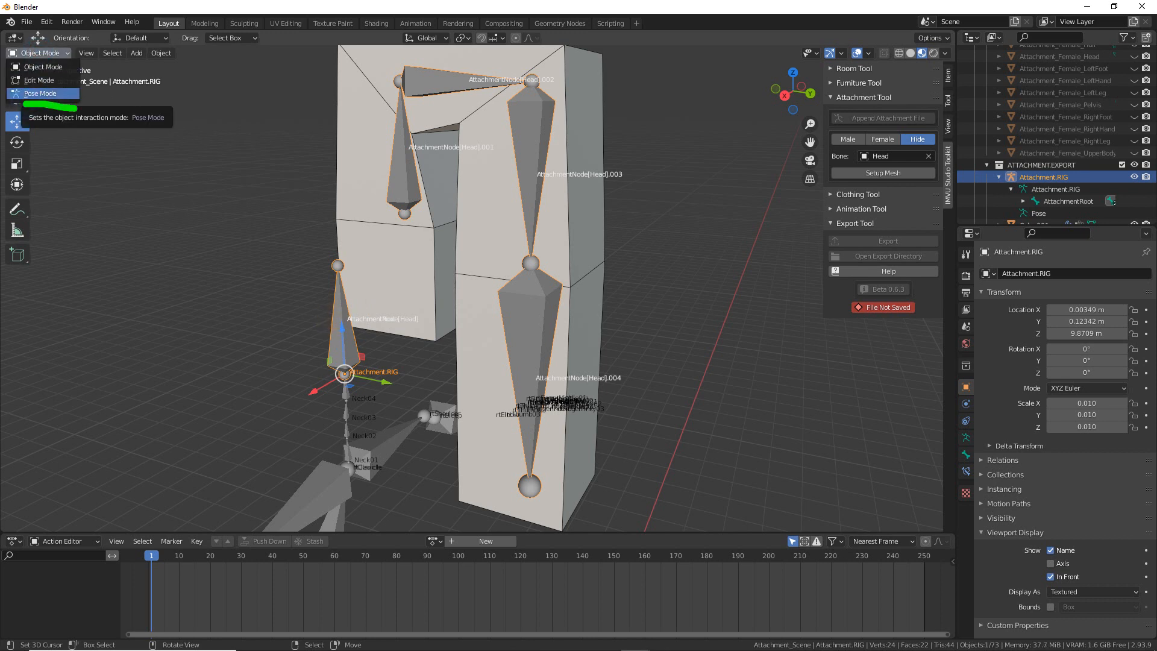
click(37, 94)
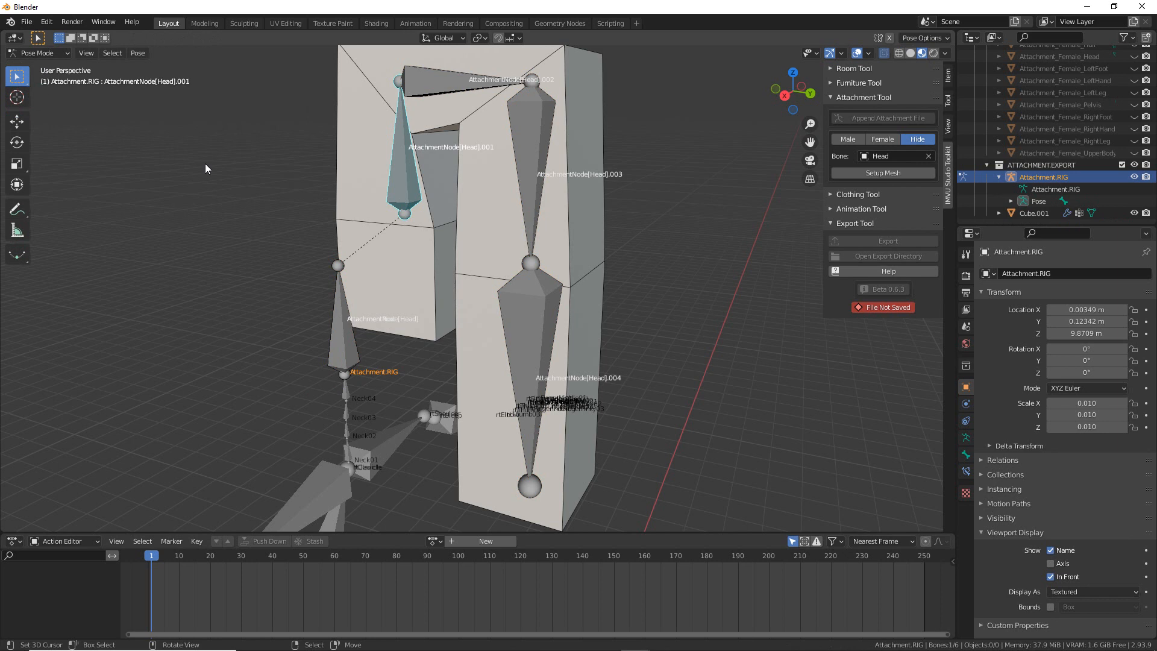
- Add an Inverse Kinematics bone constraint to the chain's end bone, AttachmentNode[Head].004
click(531, 334)
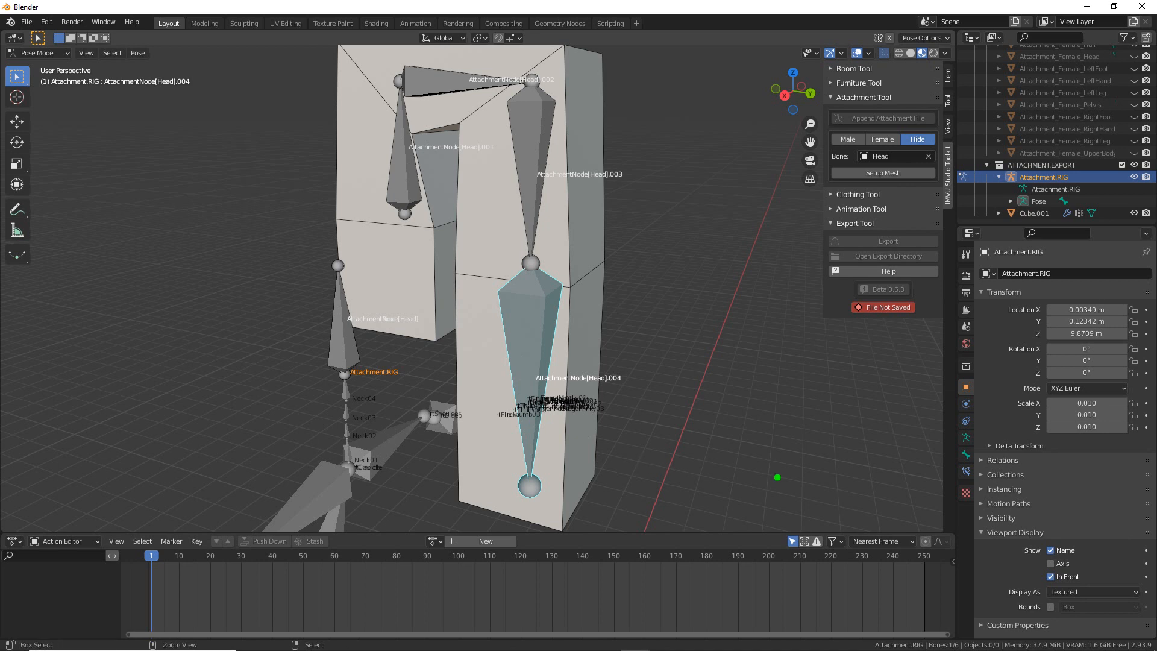
mouse_move(960, 456)
mouse_down()
mouse_move(975, 490)
mouse_move(967, 459)
mouse_up()
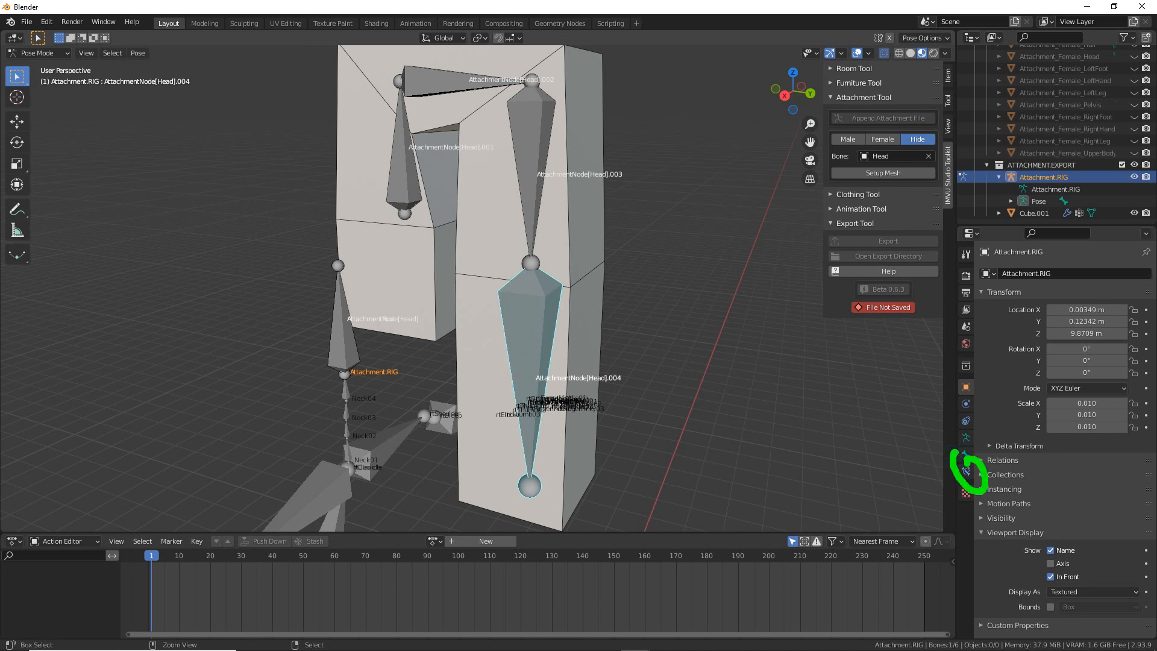
click(965, 471)
click(1011, 275)
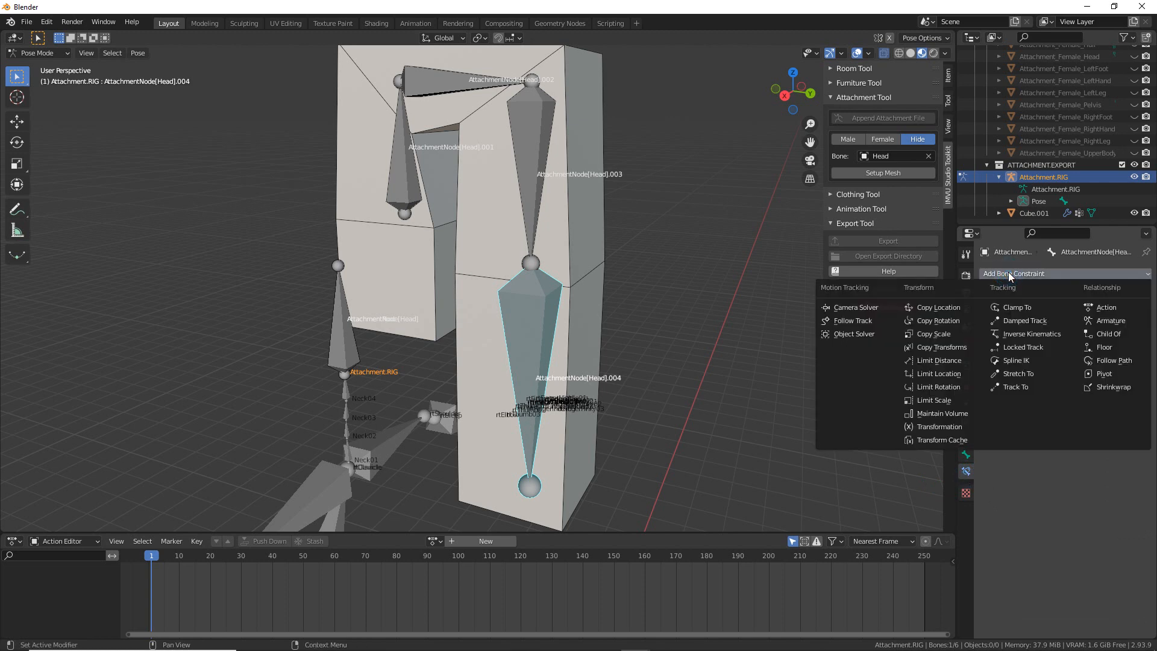
drag(1075, 343, 994, 345)
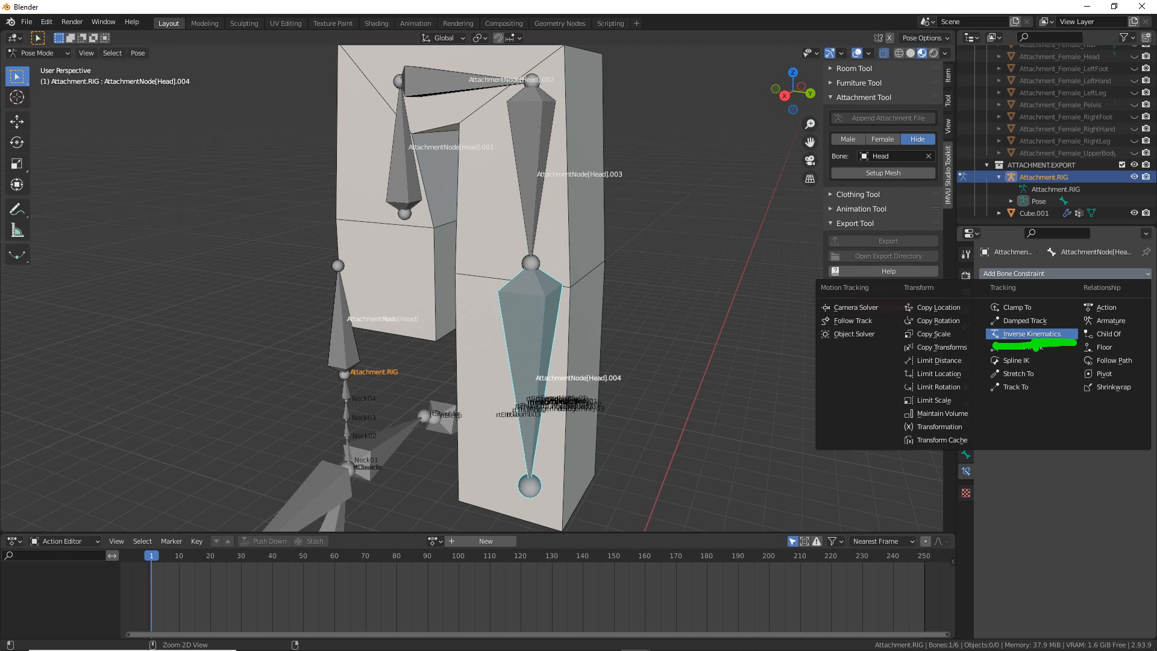
key(Escape)
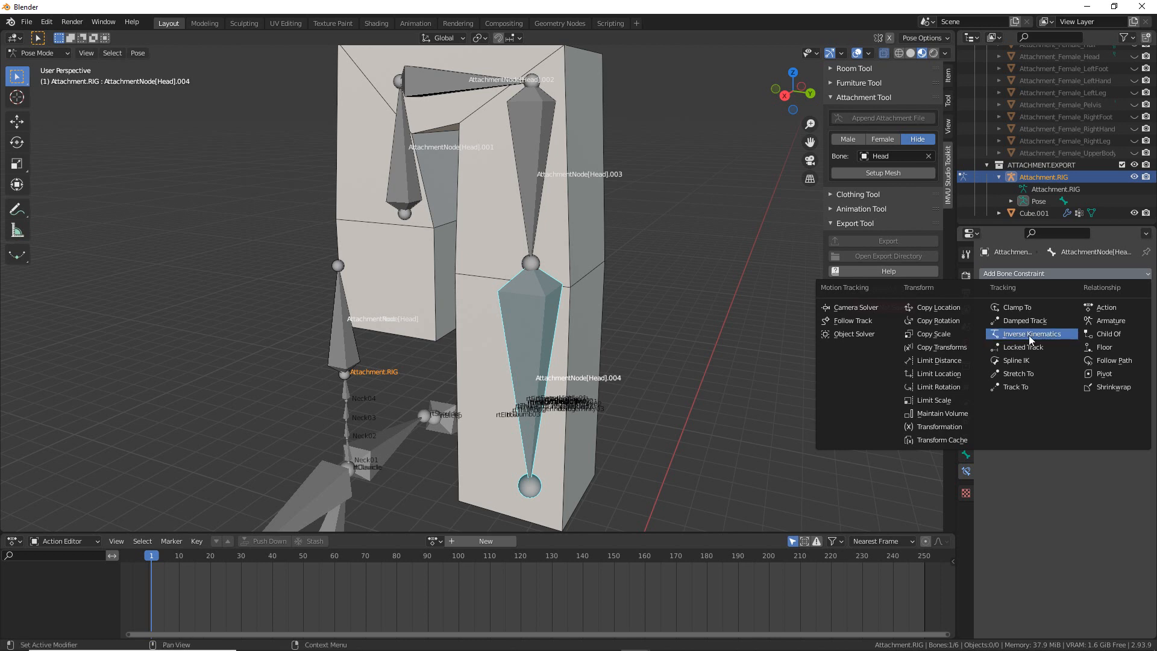
click(1030, 335)
- Test-move AttachmentNode[Head].004 to check how the IK constraint pulls the whole armature, and cancel the move
middle_drag(424, 386, 463, 411)
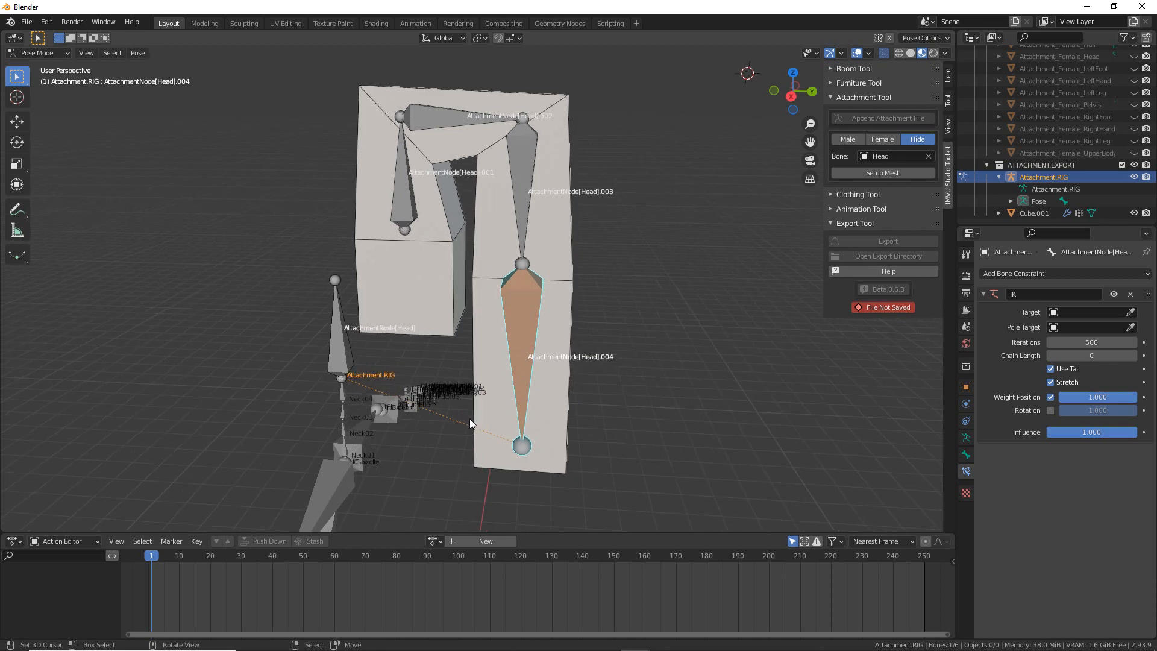
key(g)
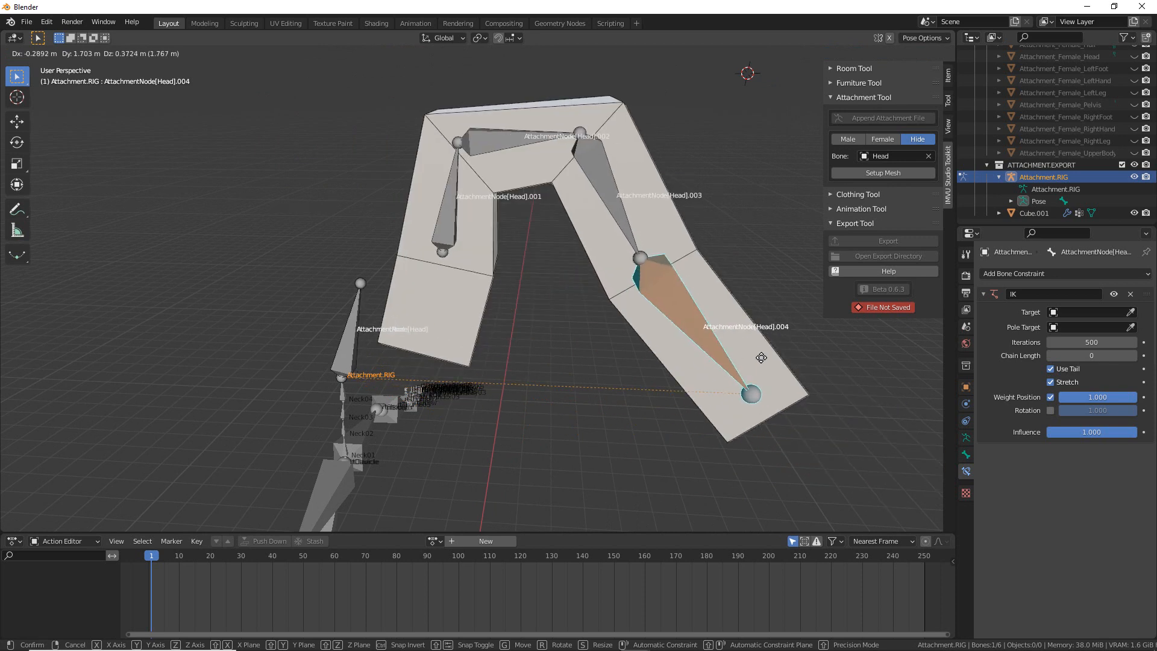
key(ctrl)
mouse_move(380, 285)
mouse_down()
mouse_move(354, 377)
mouse_move(365, 279)
mouse_up()
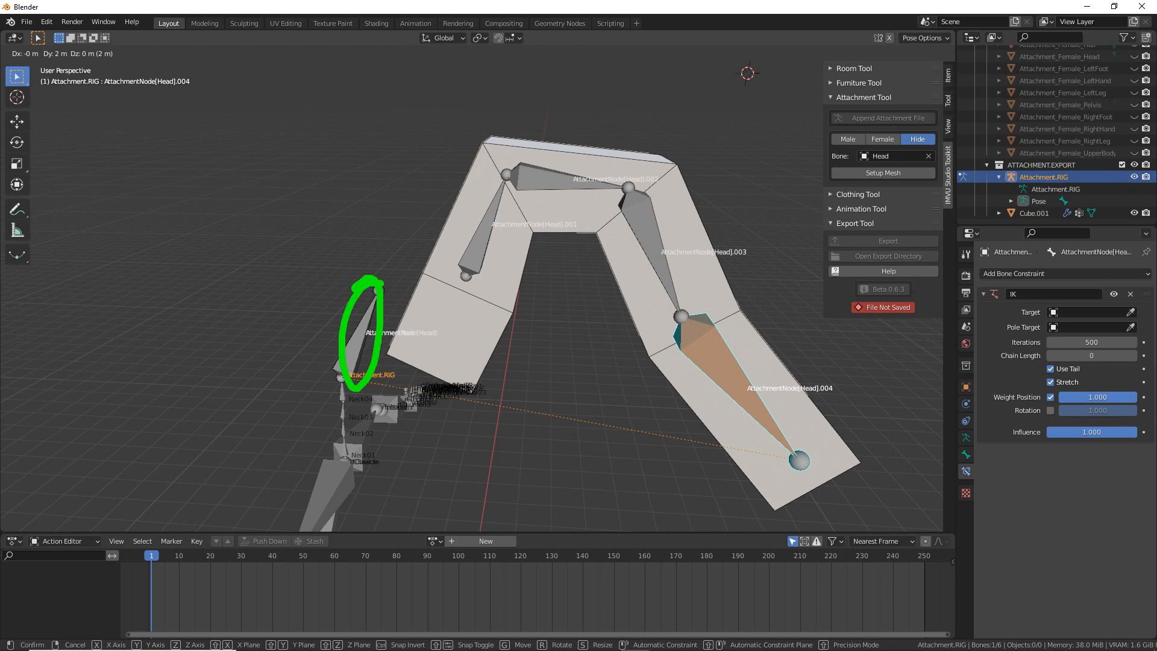
key(Escape)
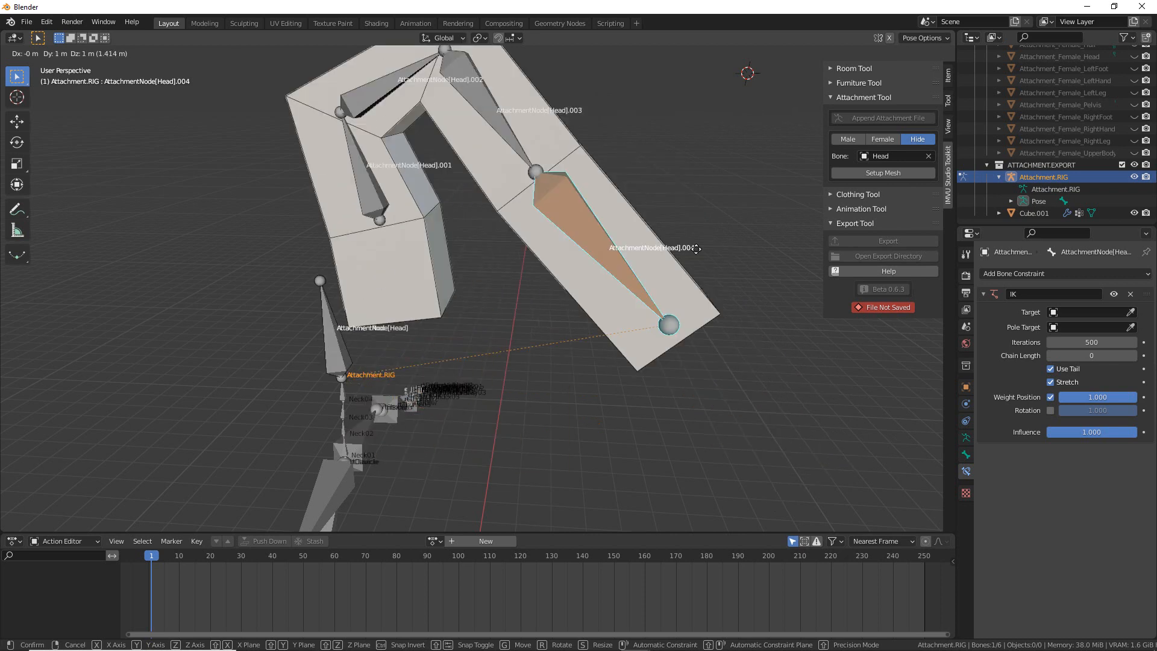
right_click(687, 266)
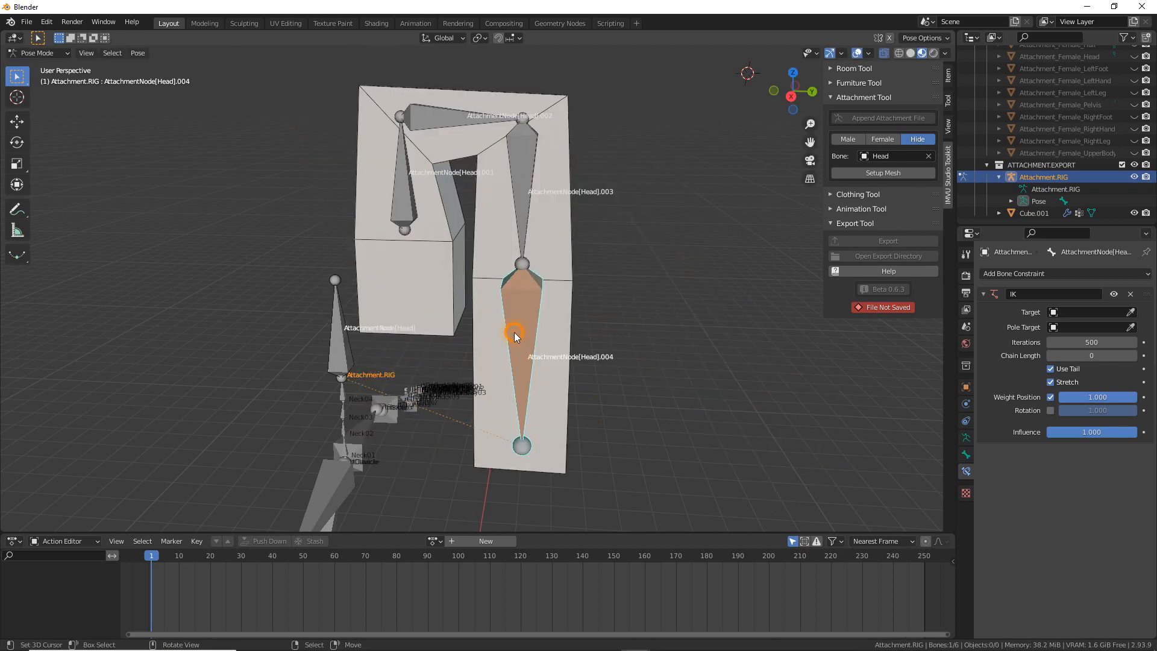
- Set the IK constraint's Chain Length to 1, then test-move AttachmentNode[Head].004 and cancel the move
key(ctrl+2)
drag(1003, 365, 1145, 360)
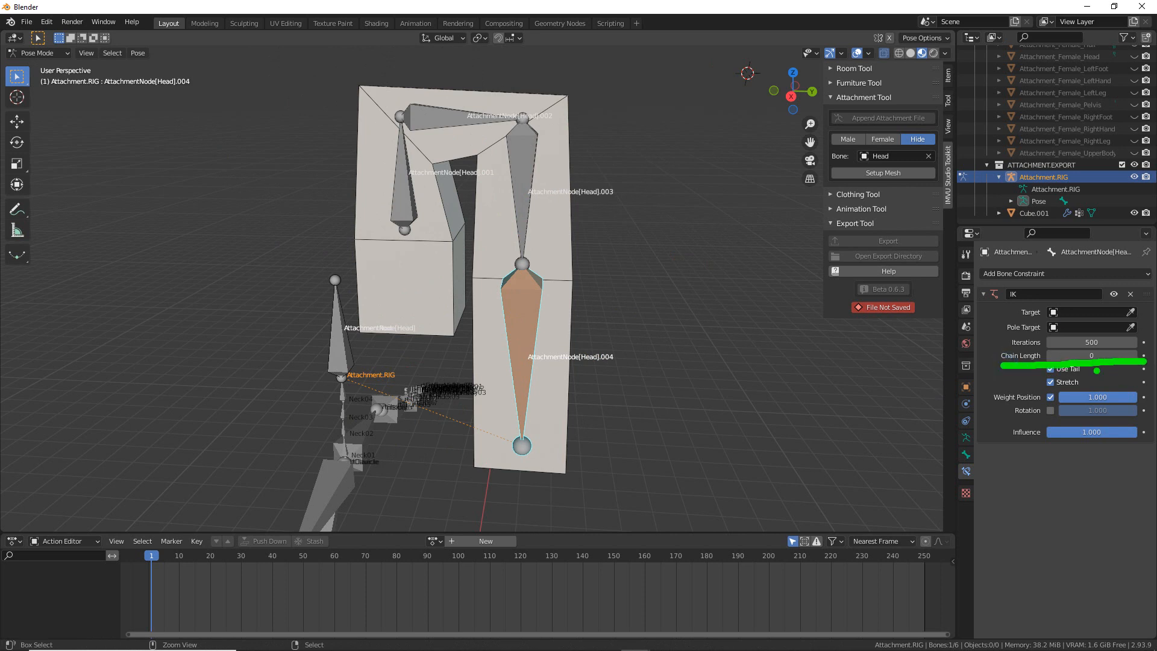
drag(529, 320, 584, 381)
drag(544, 203, 577, 247)
drag(448, 81, 424, 206)
key(Escape)
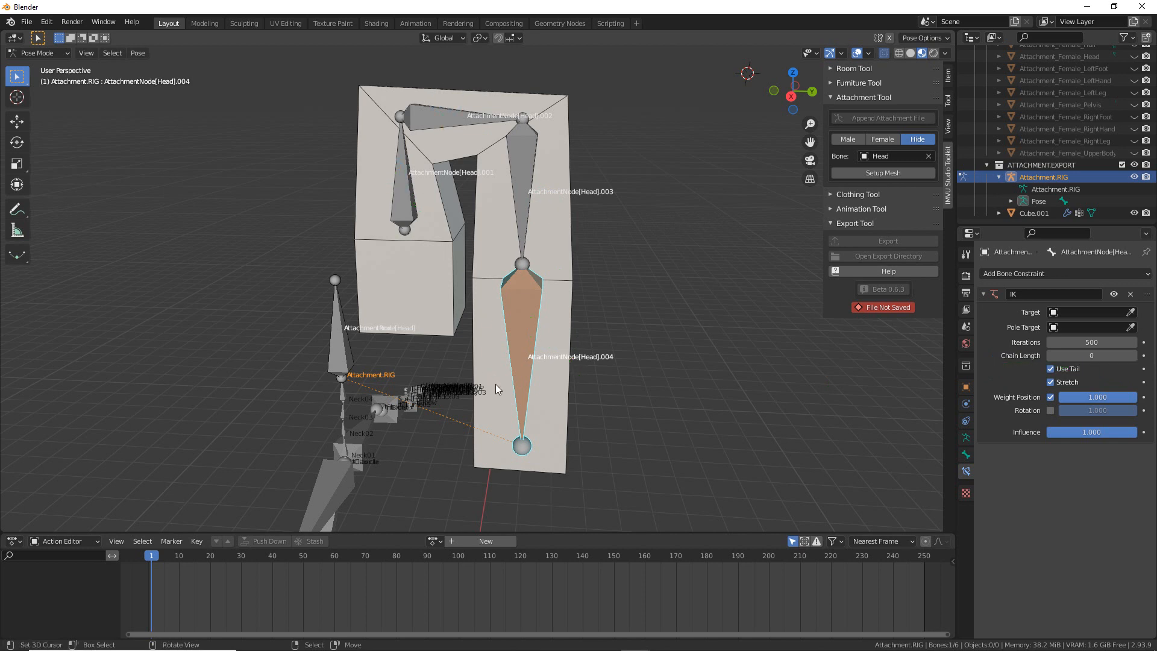
click(1132, 355)
key(g)
right_click(542, 350)
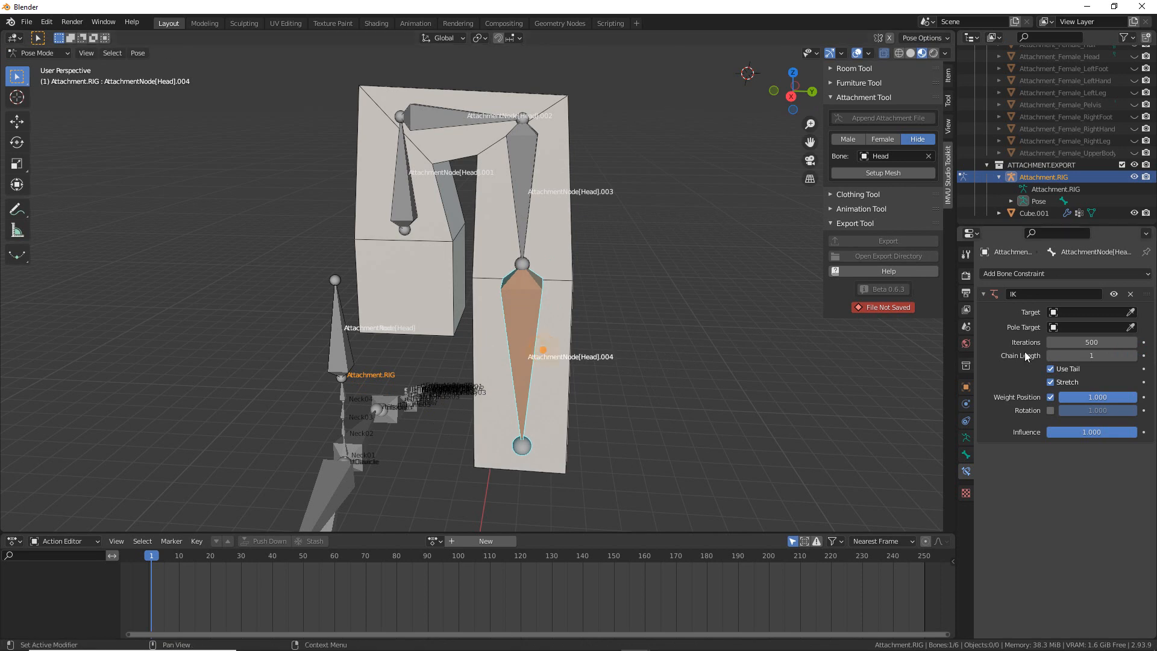
- Raise the IK Chain Length to 2 and then 3, test-moving the end bone at each setting and cancelling each move
click(1132, 355)
key(g)
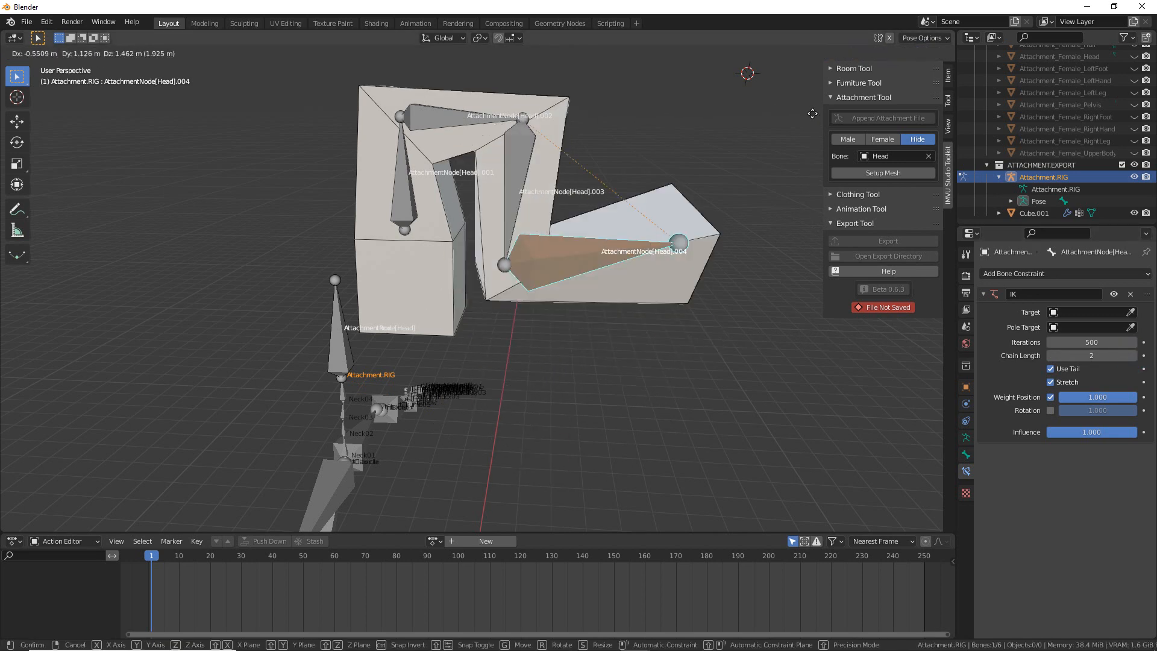
right_click(775, 253)
click(1132, 355)
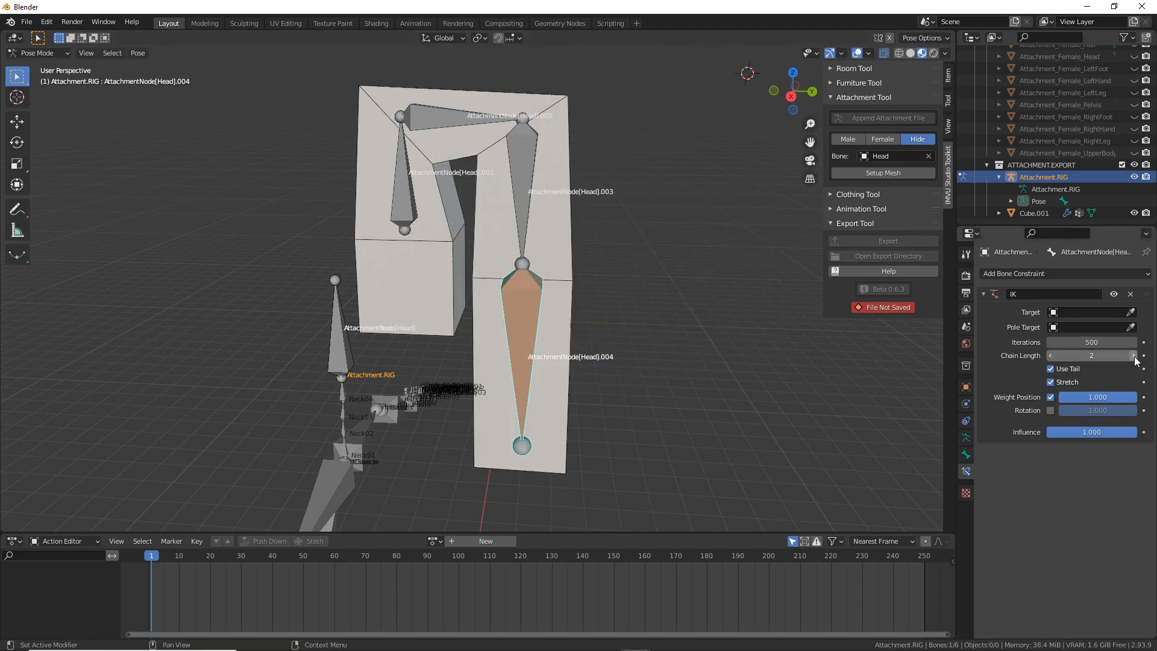
key(g)
right_click(645, 211)
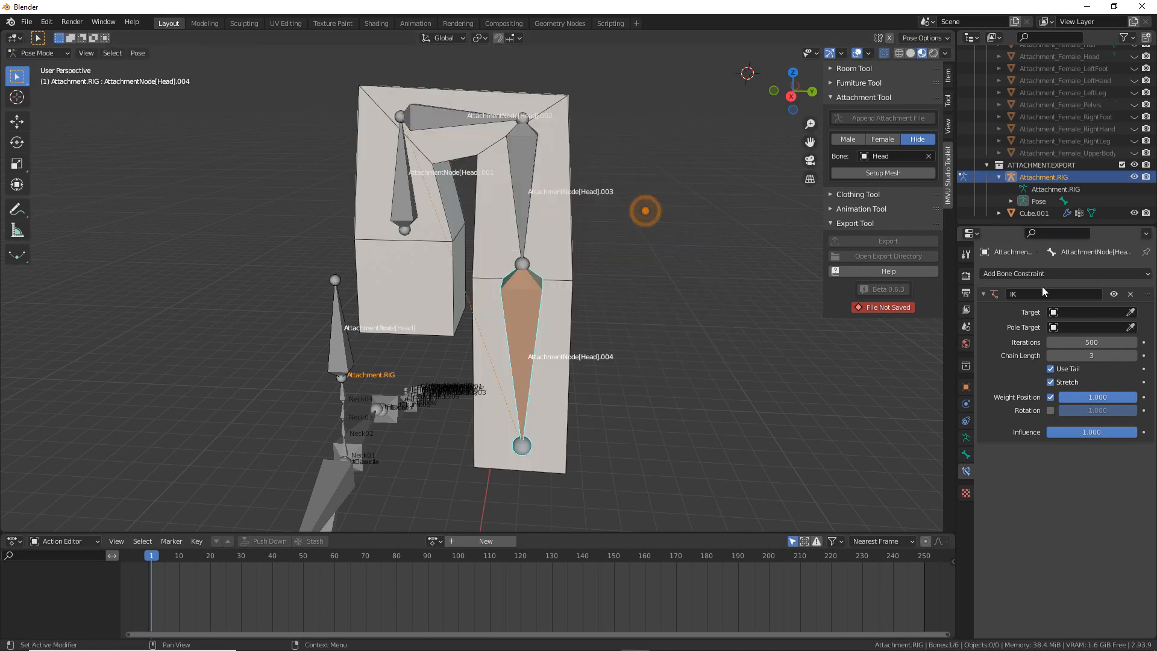
- Set the IK Chain Length to 4, then test-move AttachmentNode[Head].004 and cancel the move
click(1132, 356)
key(g)
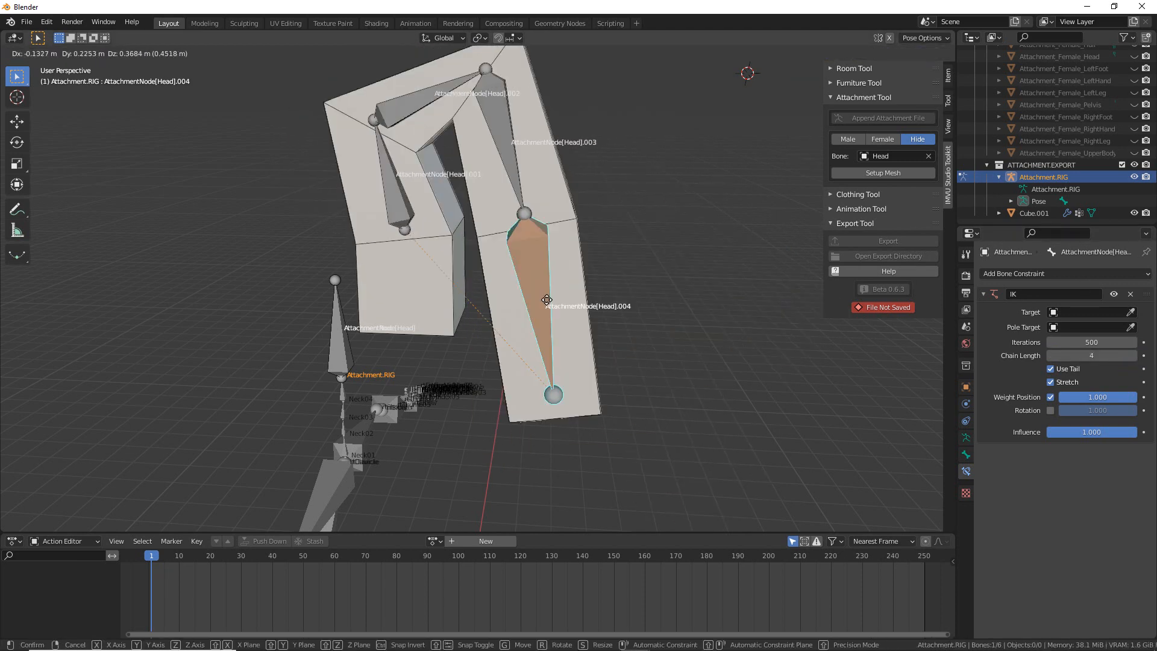
right_click(615, 332)
- Shift bone AttachmentNode[Head].004 in the XZ plane with the Move tool from a back view of the ponytail
middle_drag(615, 335, 445, 349)
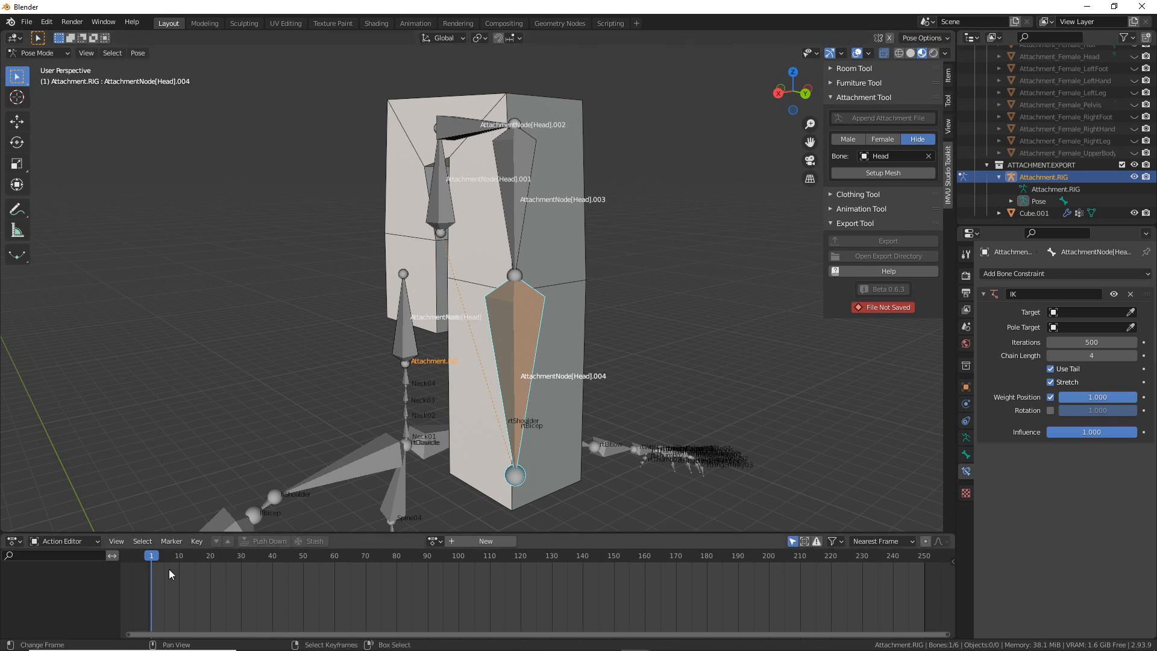
mouse_move(146, 562)
mouse_down()
mouse_move(180, 558)
mouse_move(153, 557)
mouse_up()
middle_drag(507, 432, 458, 406)
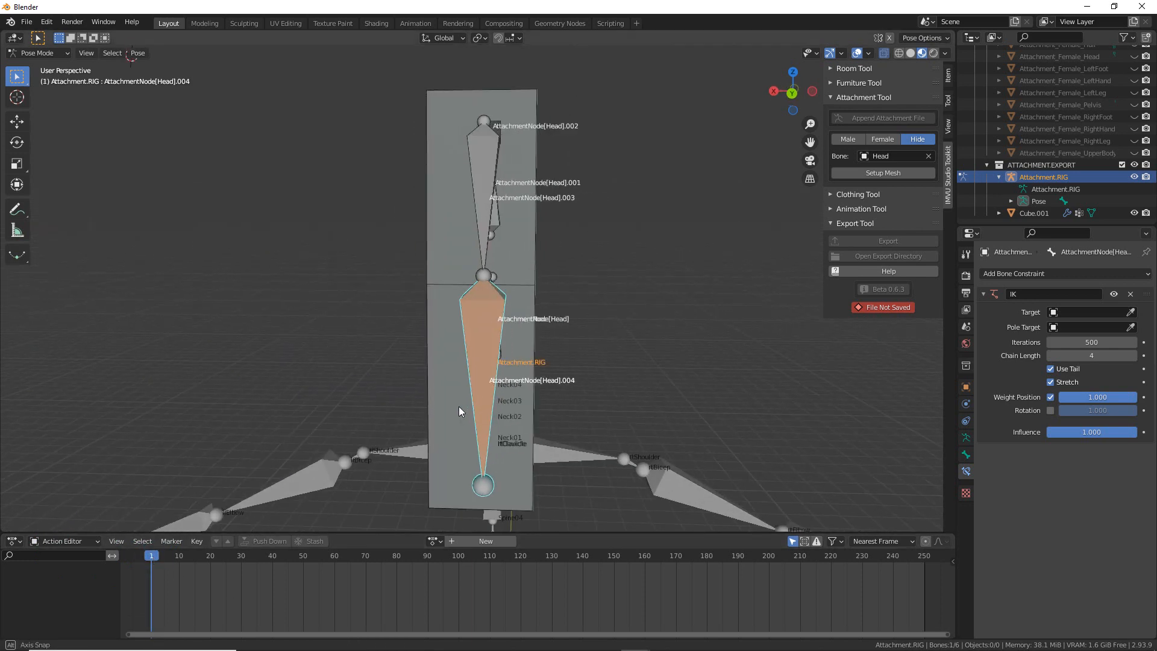
key(ctrl+2)
mouse_move(38, 126)
mouse_down()
mouse_move(53, 124)
mouse_move(80, 188)
mouse_move(65, 145)
mouse_up()
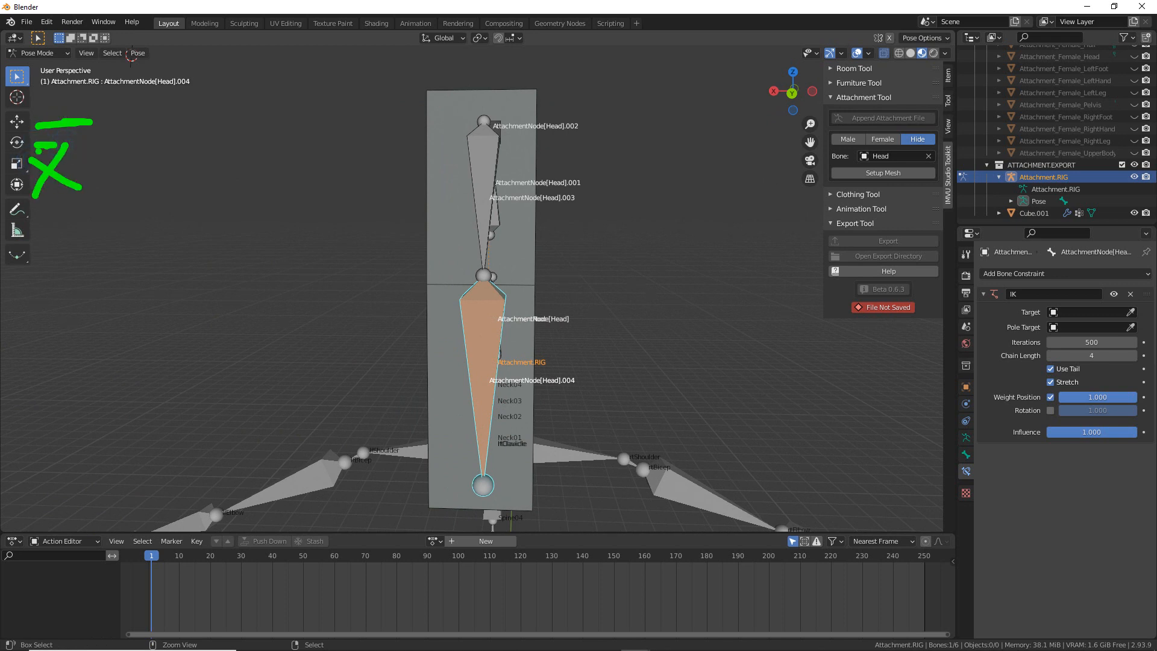
key(Escape)
click(17, 121)
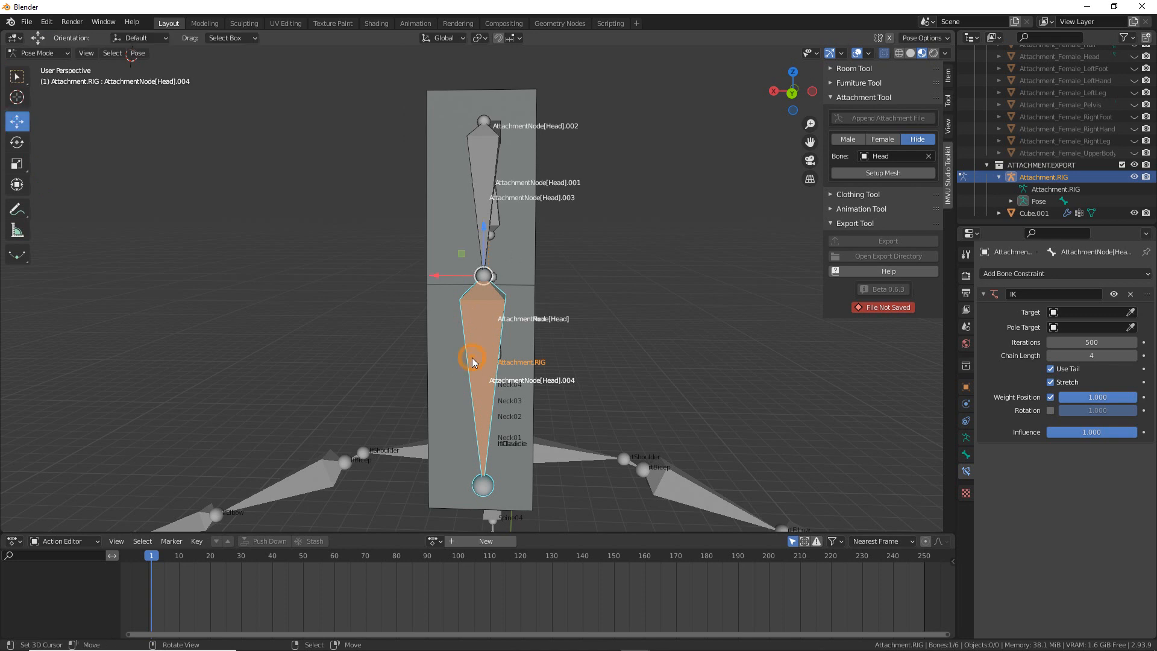
drag(461, 253, 352, 238)
middle_drag(446, 388, 501, 123)
middle_drag(441, 232, 484, 252)
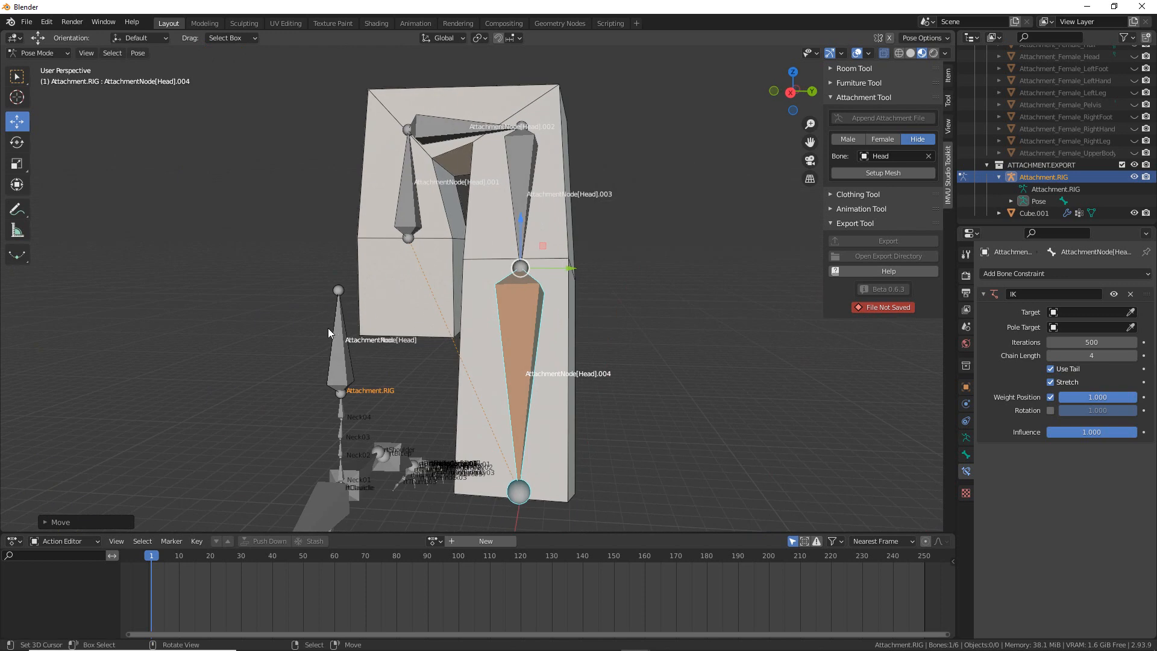
- Select all bones of Attachment.RIG and insert a Location & Rotation keyframe at frame 1
click(113, 53)
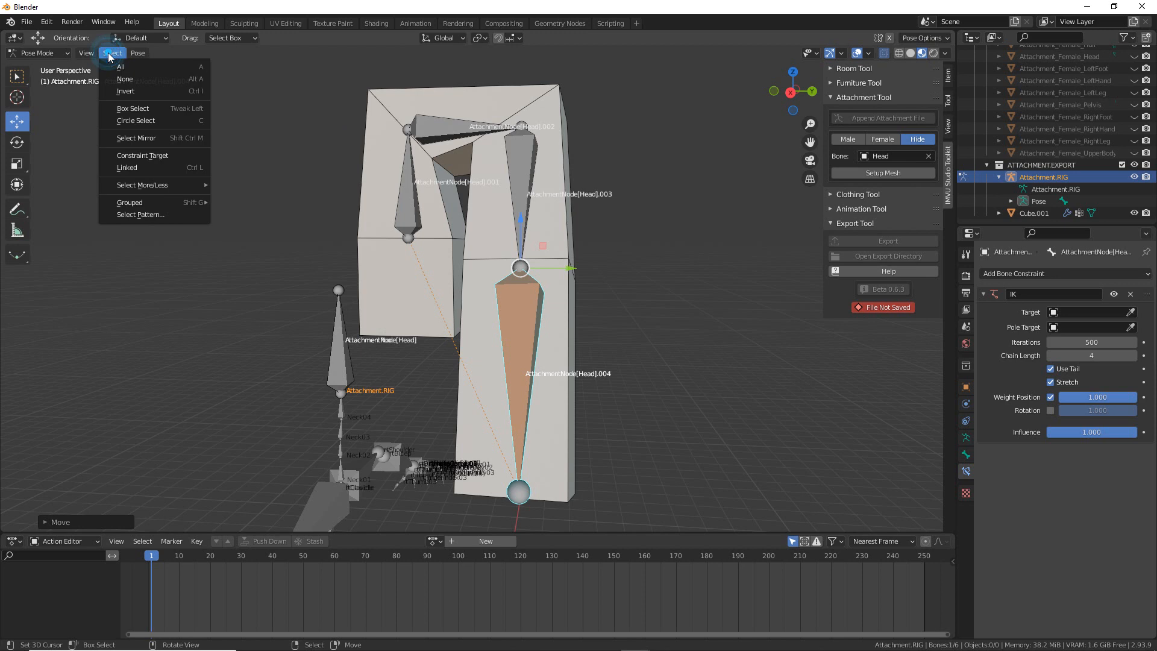
click(119, 73)
middle_drag(418, 331, 389, 334)
click(137, 54)
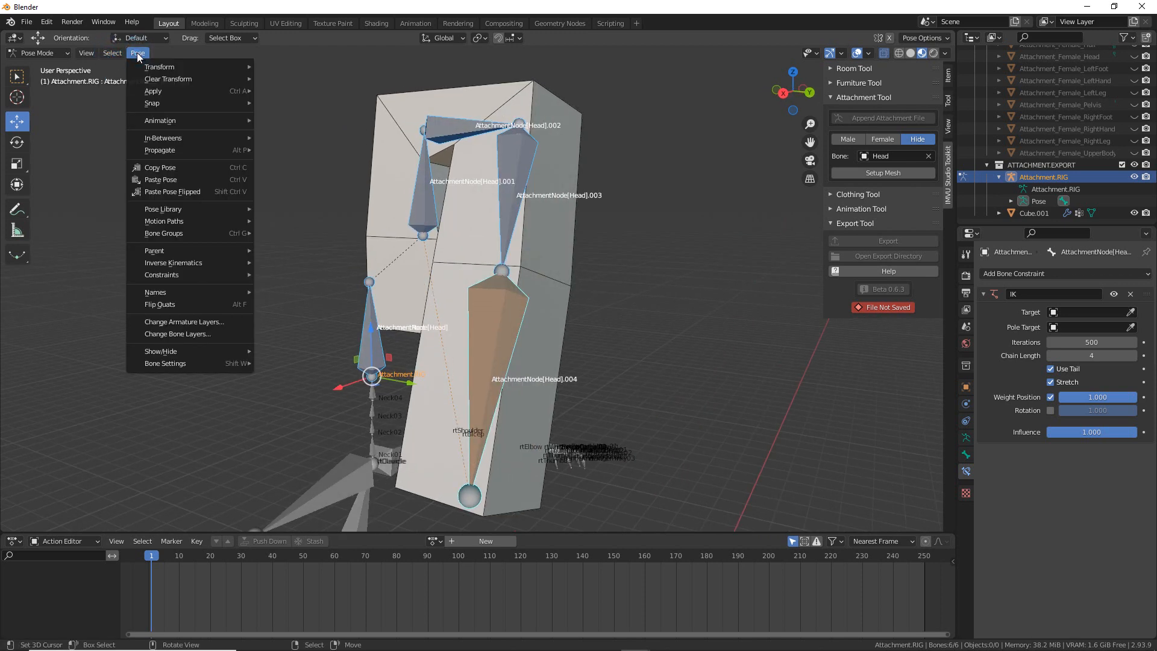
mouse_move(154, 150)
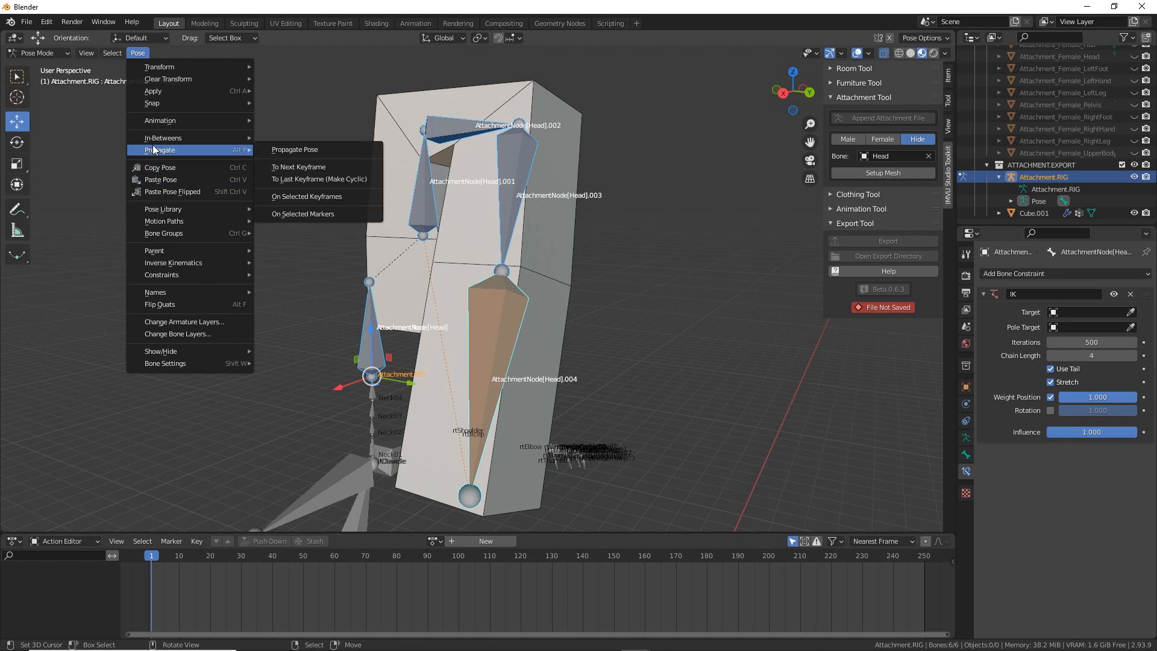
mouse_move(160, 124)
key(ctrl+2)
drag(271, 132, 317, 131)
drag(143, 132, 169, 131)
mouse_move(125, 65)
mouse_down()
mouse_move(155, 61)
mouse_move(198, 143)
mouse_move(268, 144)
mouse_up()
drag(256, 131, 259, 164)
key(Escape)
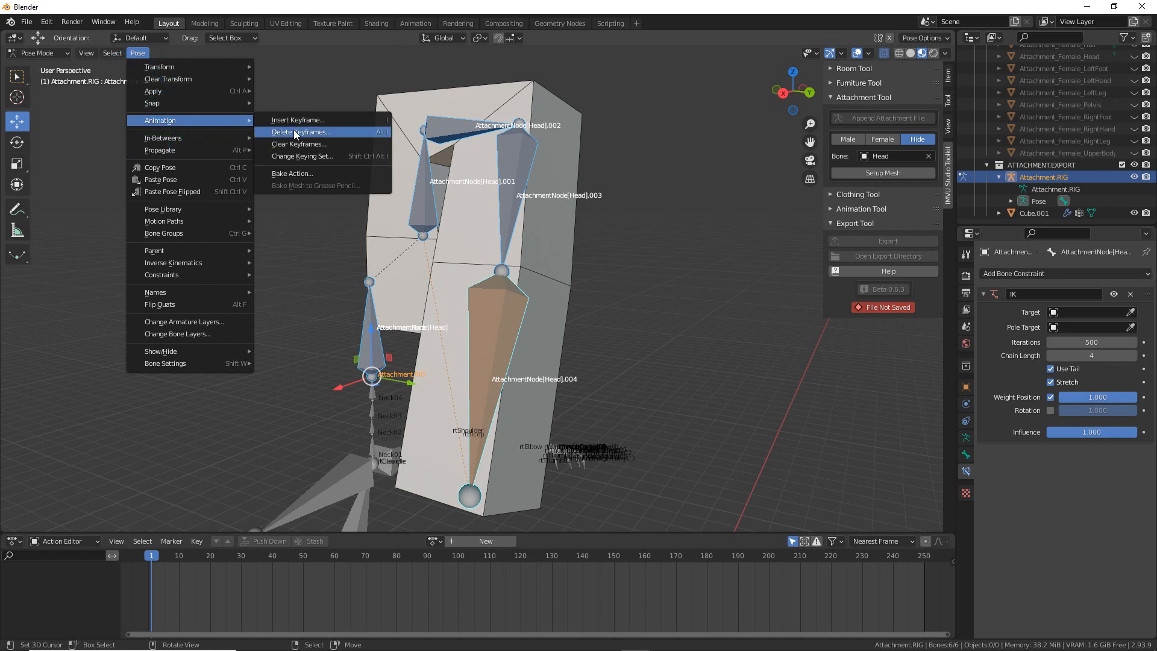
click(294, 120)
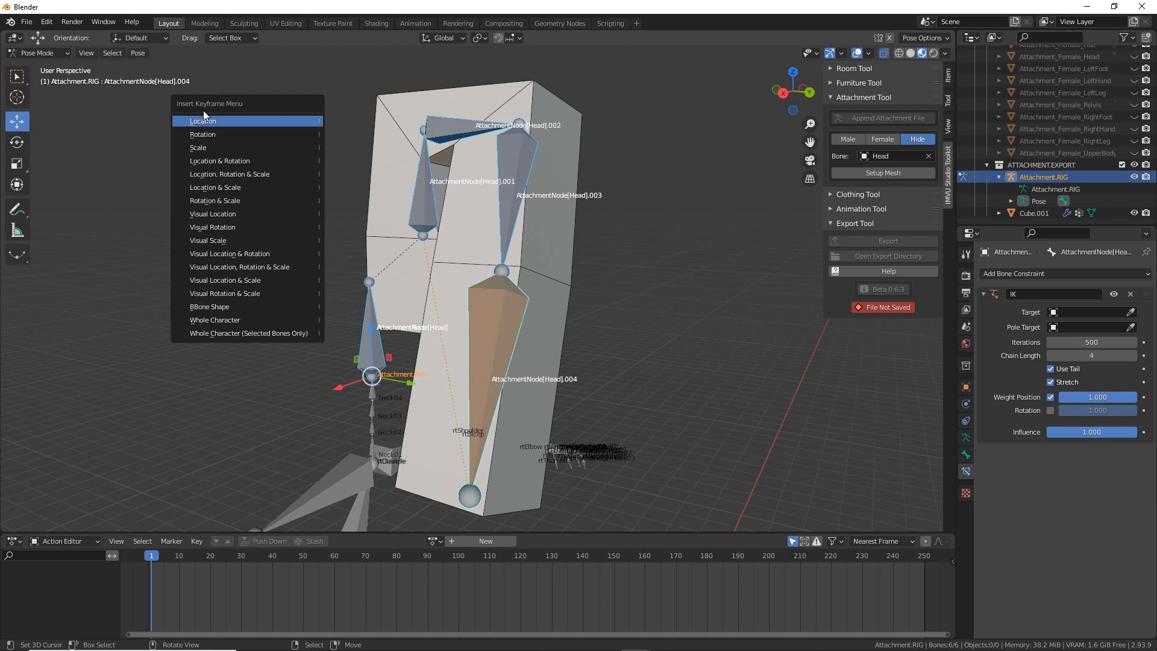
drag(174, 116, 230, 116)
drag(184, 172, 271, 171)
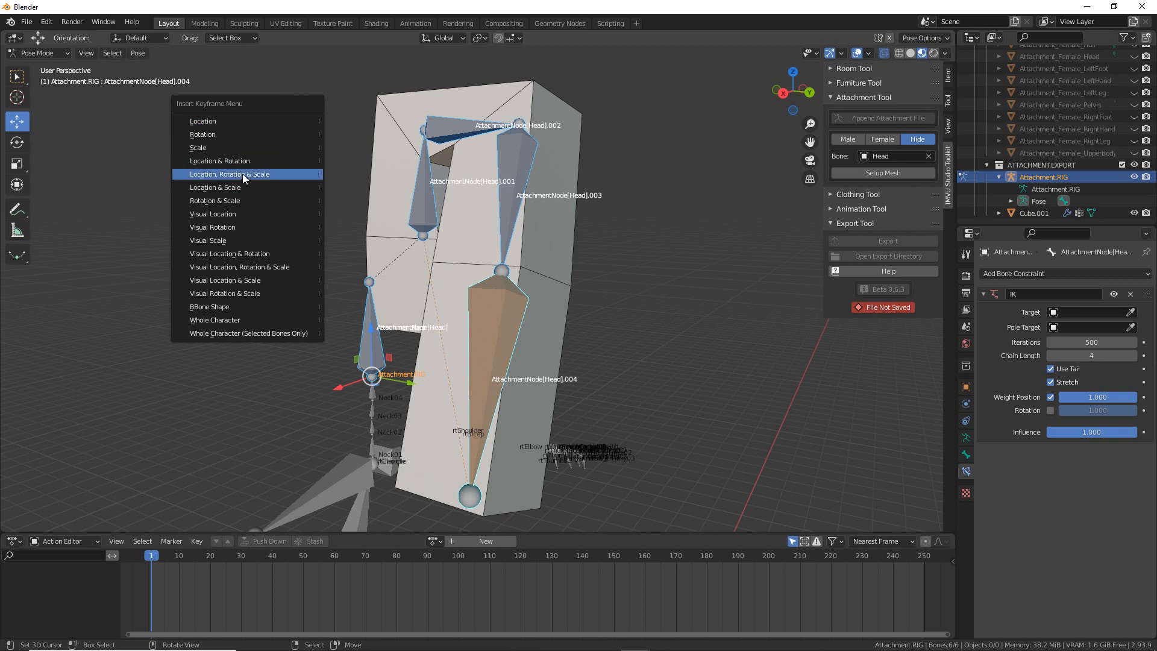
mouse_move(212, 184)
mouse_down()
mouse_move(311, 170)
mouse_move(312, 198)
mouse_up()
drag(253, 156, 301, 118)
drag(175, 170, 252, 167)
key(Escape)
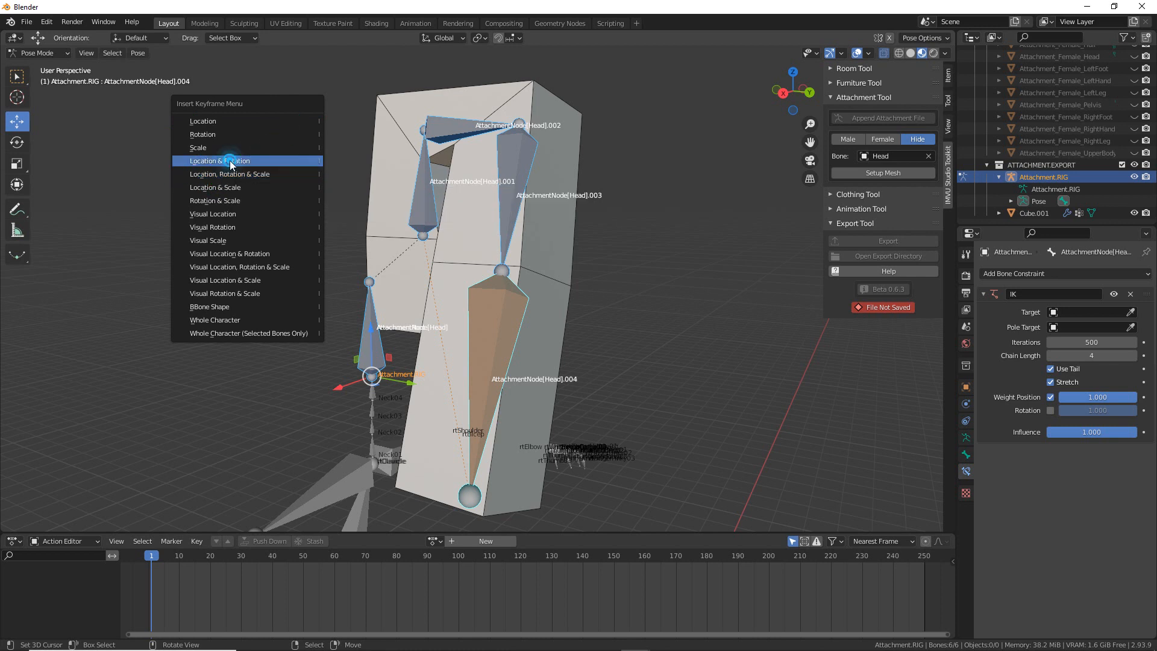
click(231, 161)
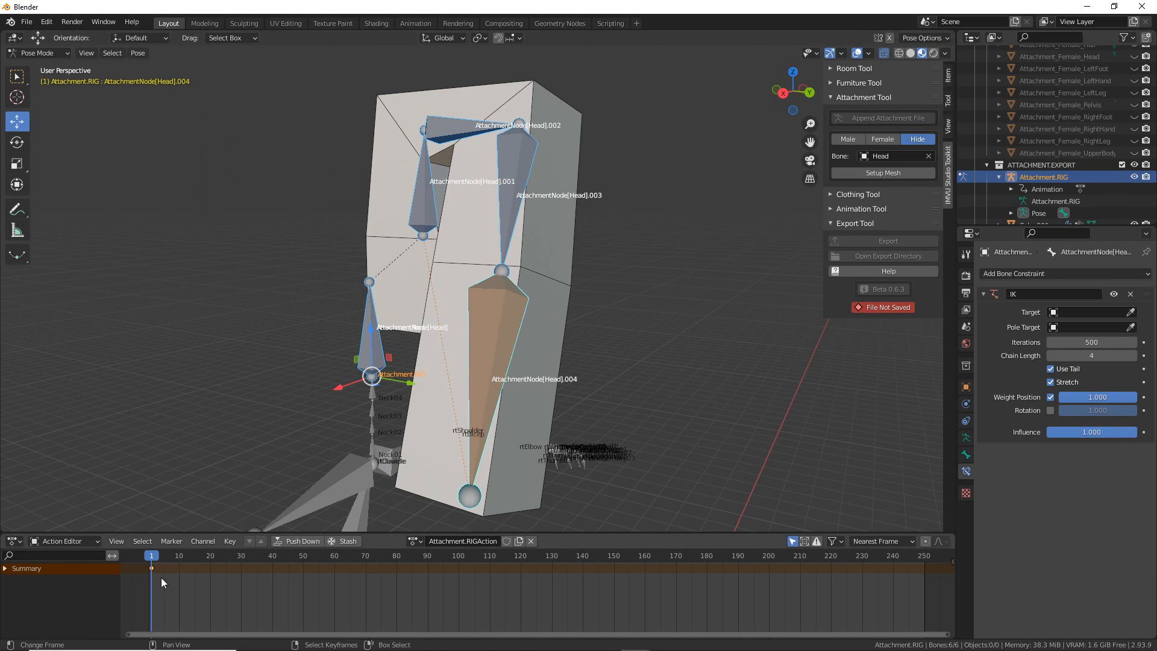
- Expand the Summary channel in the Action Editor and enlarge the editor so all the bone channels fit
drag(140, 571, 145, 553)
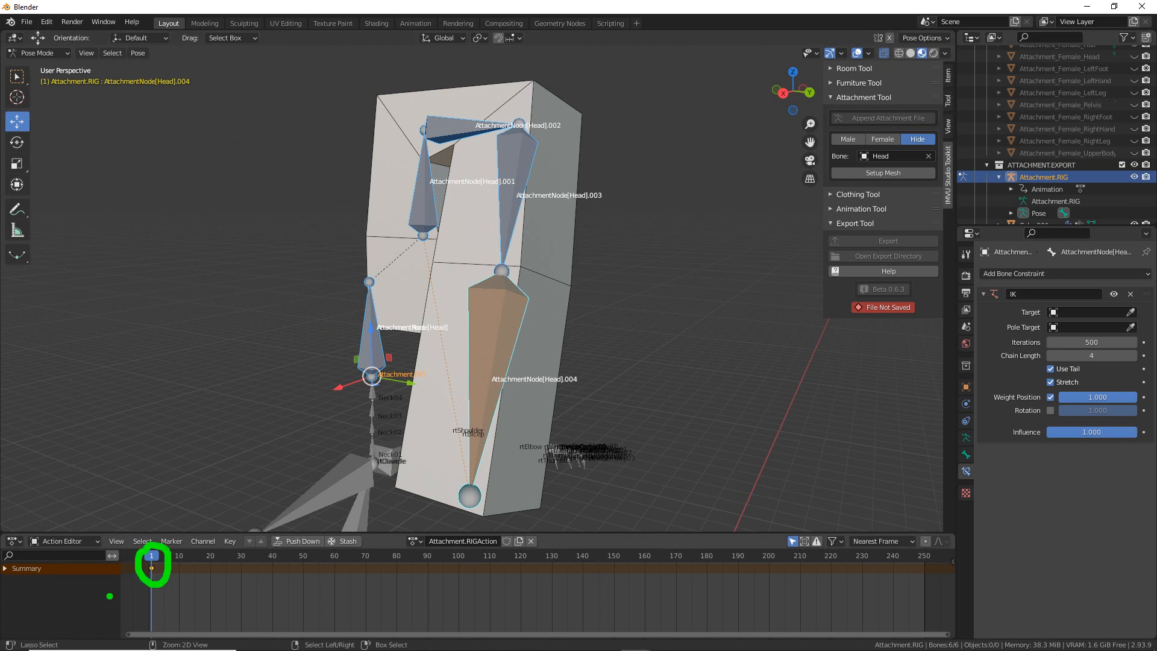
drag(12, 580, 52, 584)
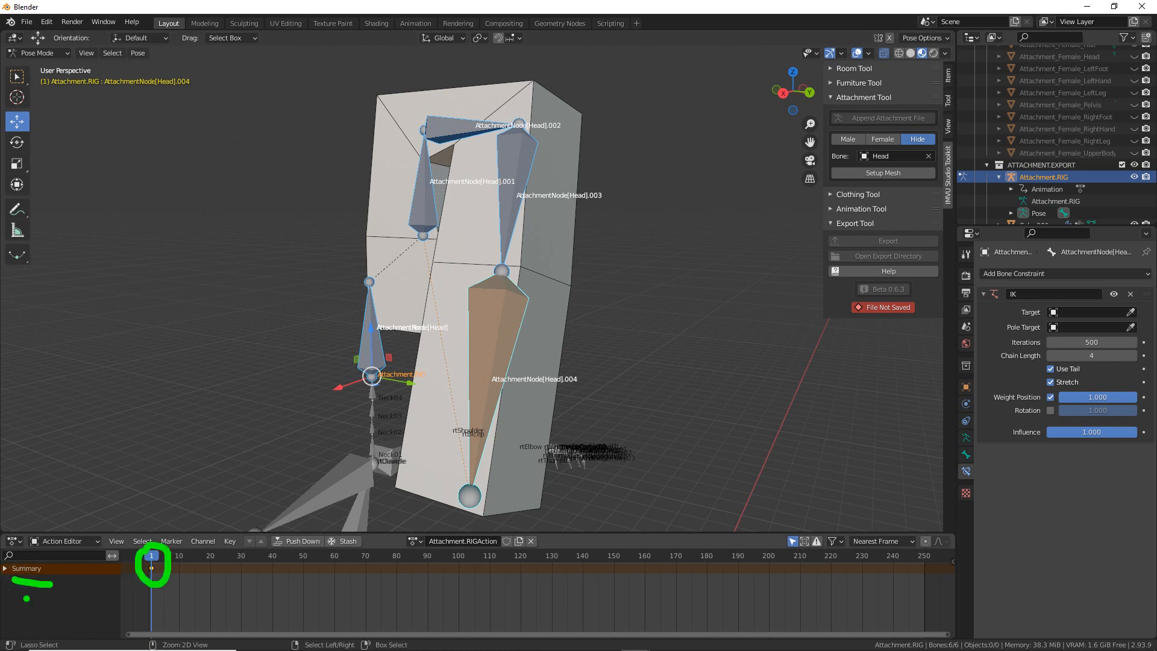
click(5, 568)
scroll(110, 611, up, 1)
mouse_move(156, 532)
mouse_down()
mouse_move(158, 509)
mouse_move(158, 520)
mouse_up()
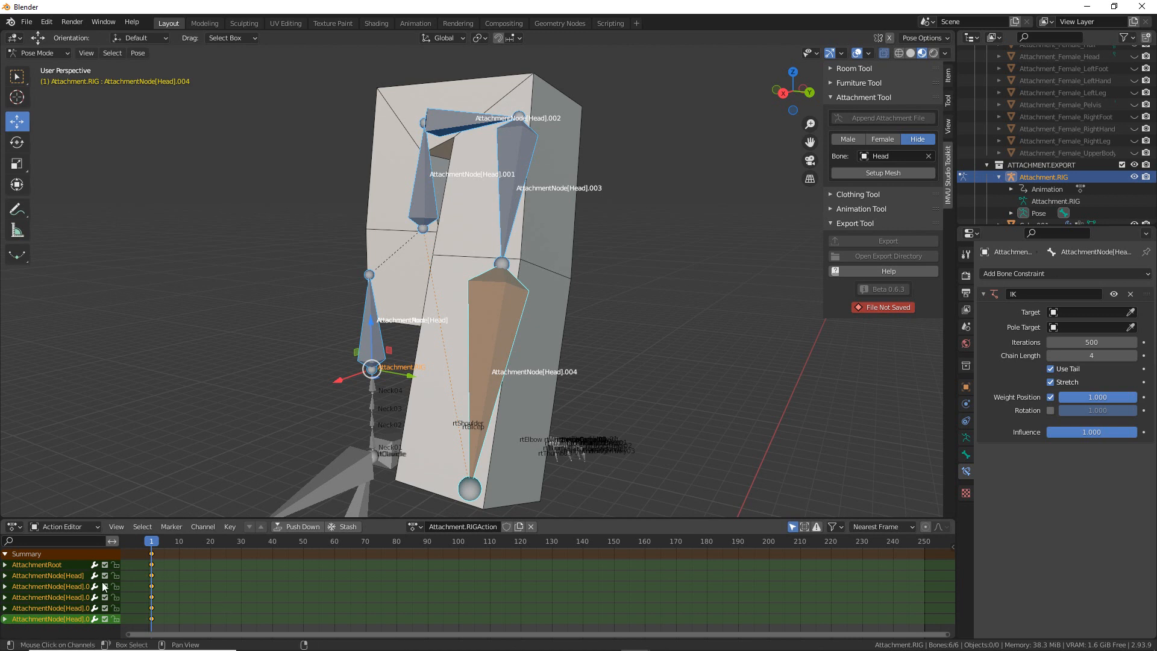
key(ctrl+2)
mouse_move(64, 573)
mouse_down()
mouse_move(34, 603)
mouse_move(71, 572)
mouse_move(60, 566)
mouse_move(54, 576)
mouse_move(75, 597)
mouse_up()
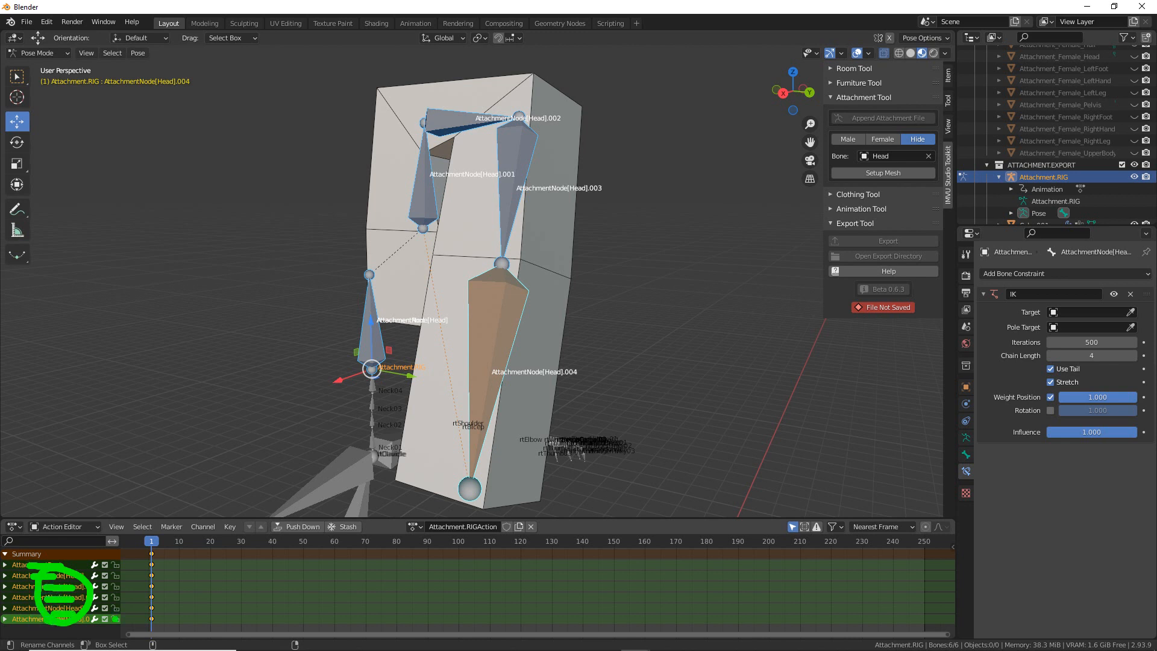
drag(797, 515, 783, 514)
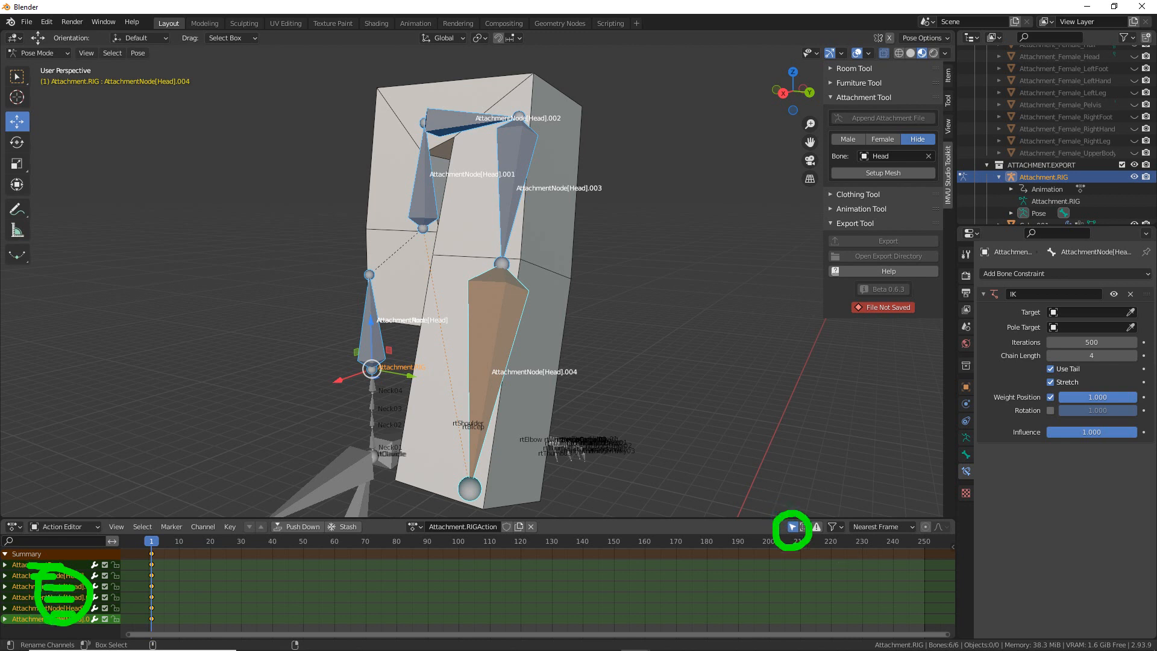
key(Escape)
- Turn off Only Show Selected in the Action Editor, comparing it on and off with bones .004 and .003, and reselect AttachmentNode[Head].004
click(792, 527)
click(491, 361)
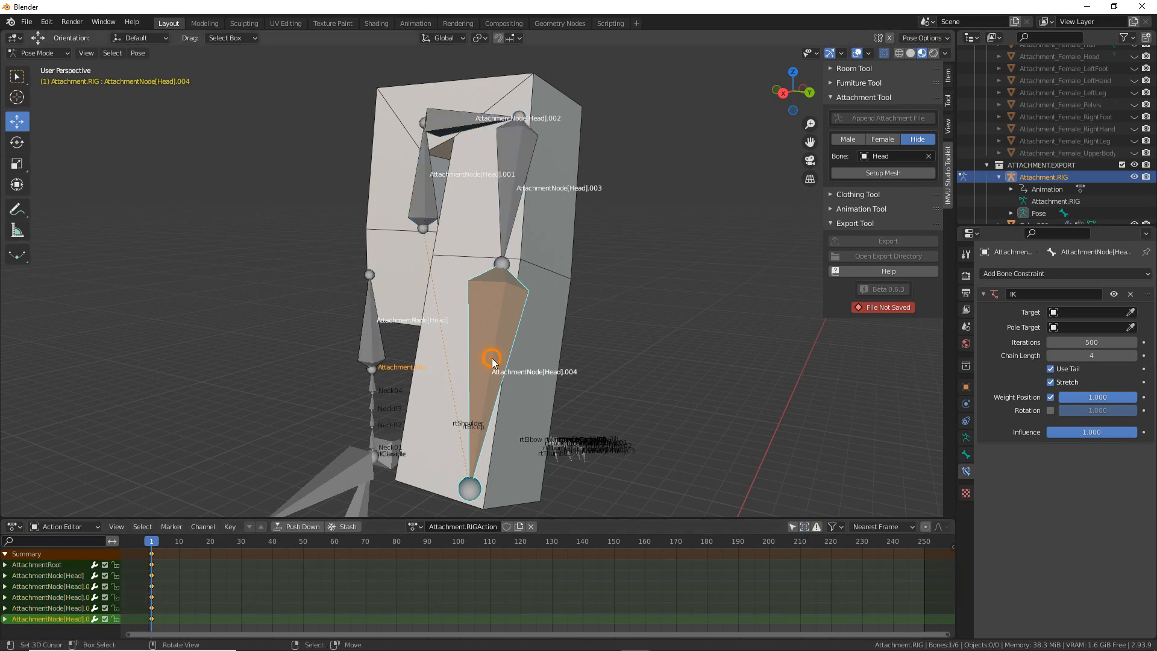
click(792, 526)
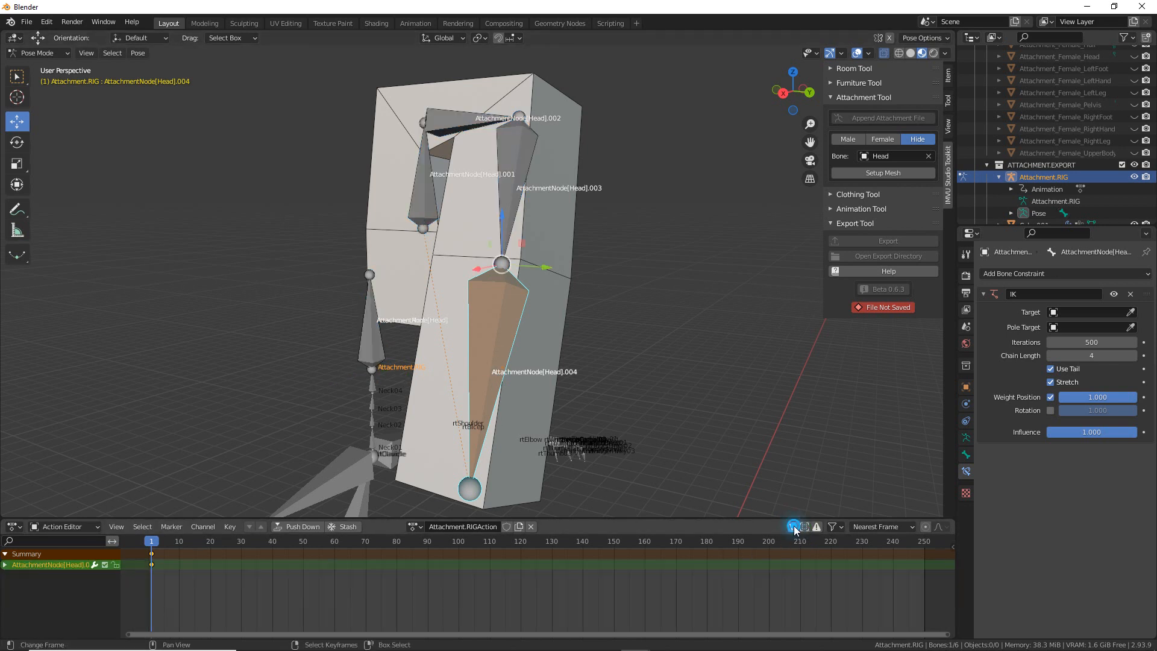
click(793, 527)
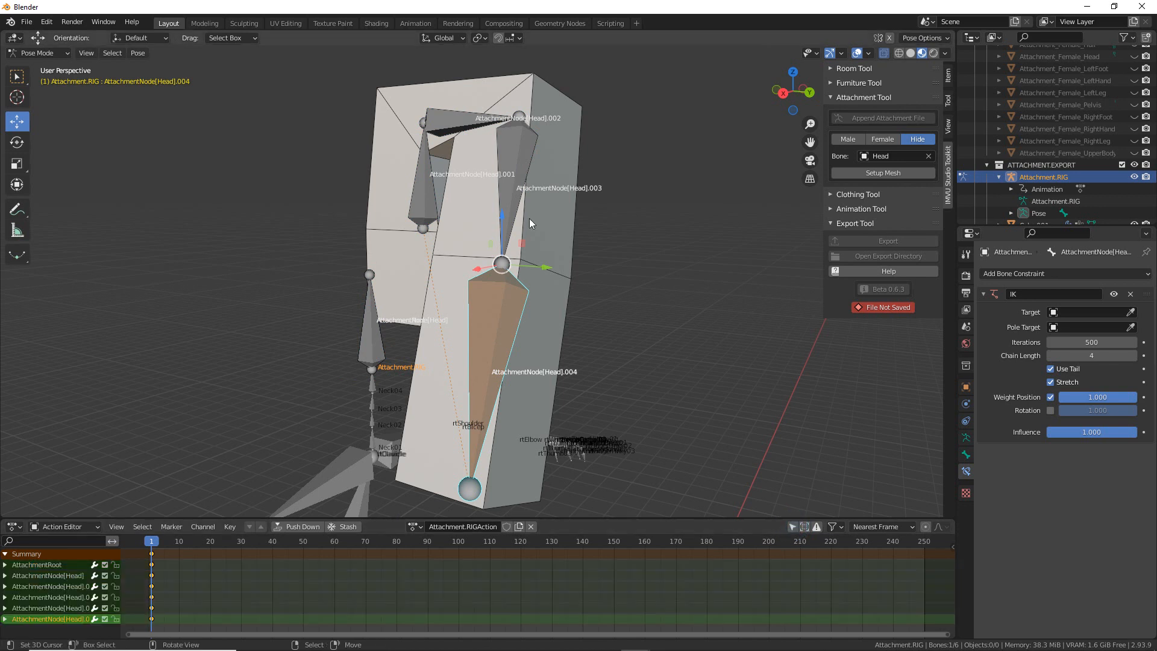
click(510, 181)
click(792, 527)
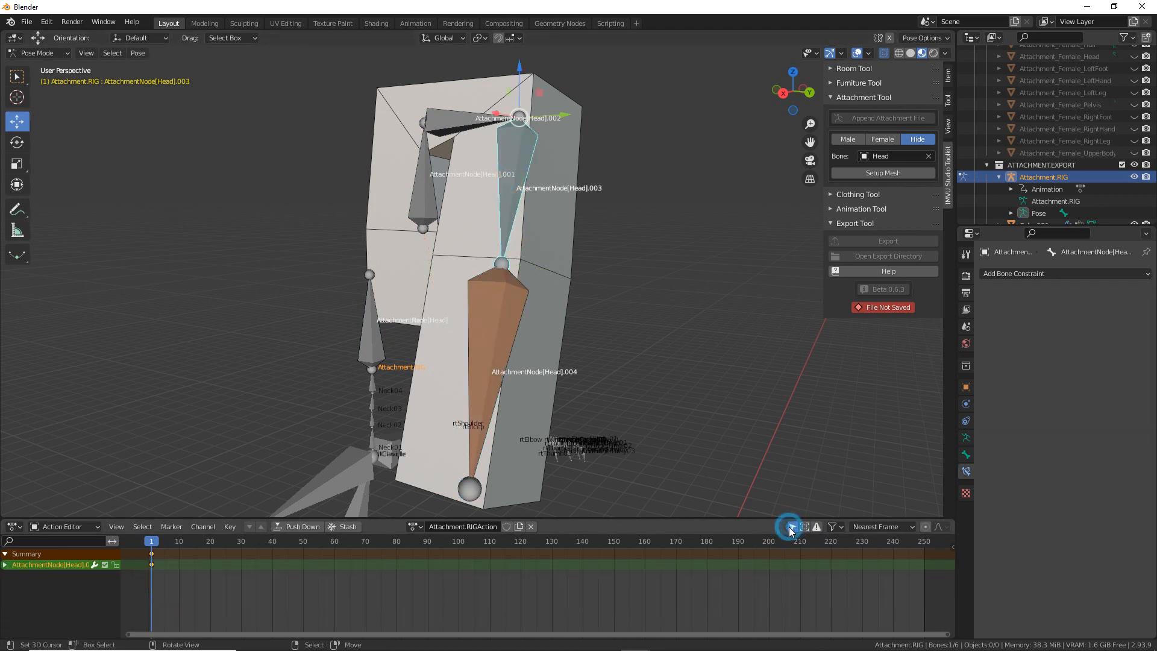
click(793, 527)
click(497, 323)
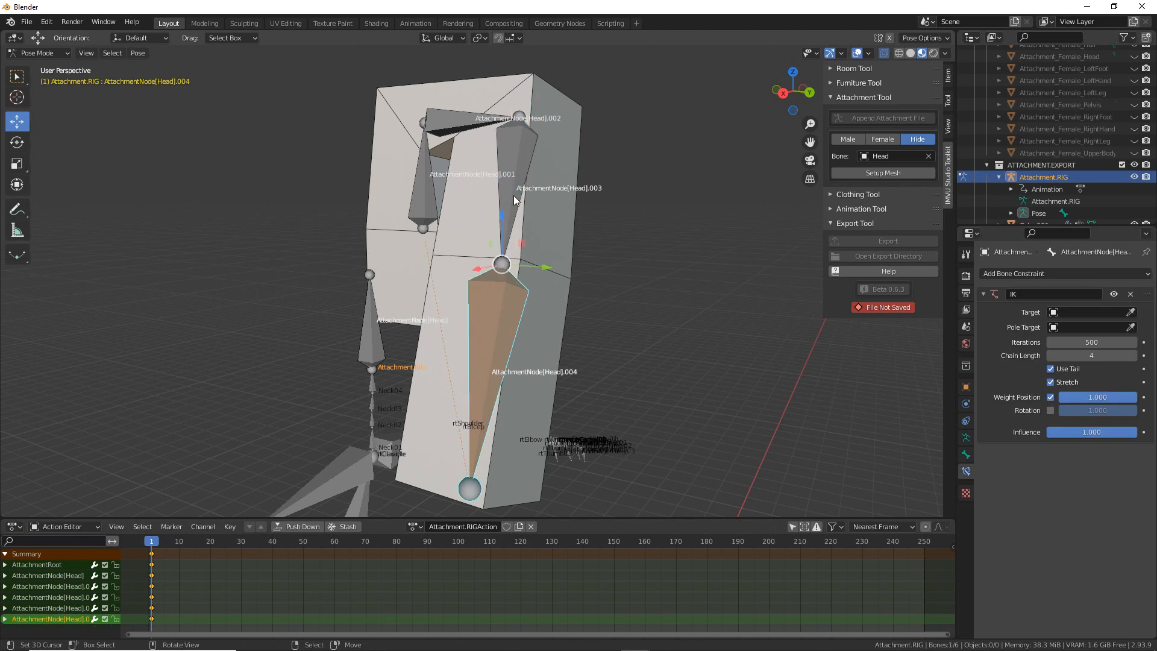
- Go to frame 60 and move bone AttachmentNode[Head].004 in the XZ plane to swing the ponytail to the opposite side
middle_drag(500, 313, 476, 289)
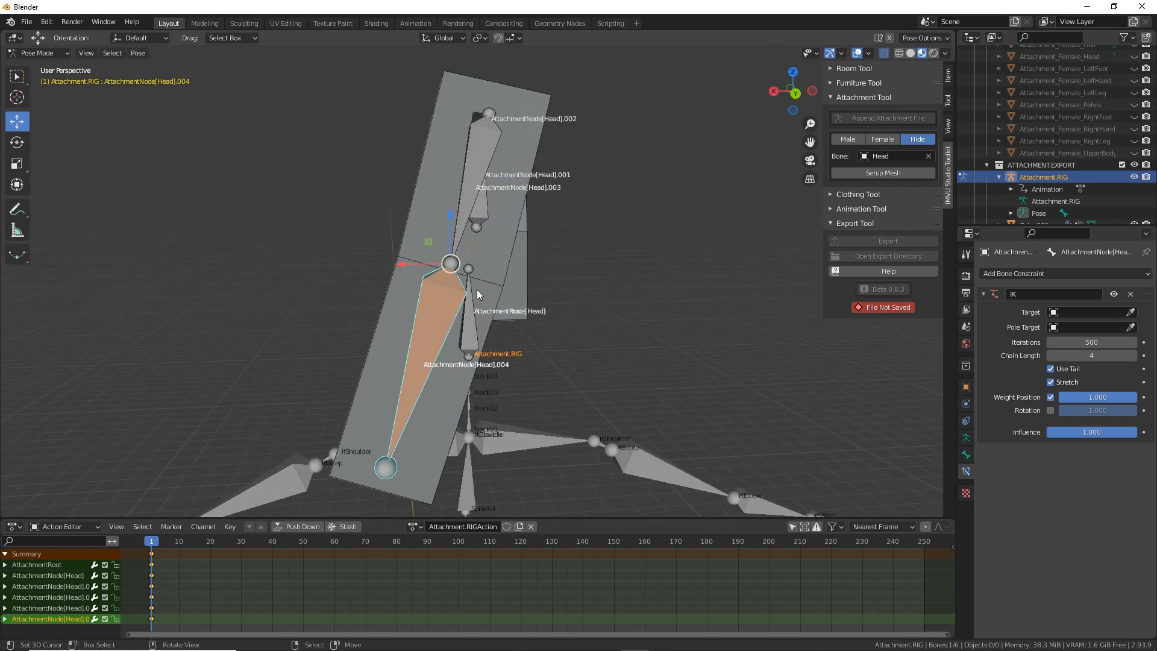
drag(158, 549, 334, 551)
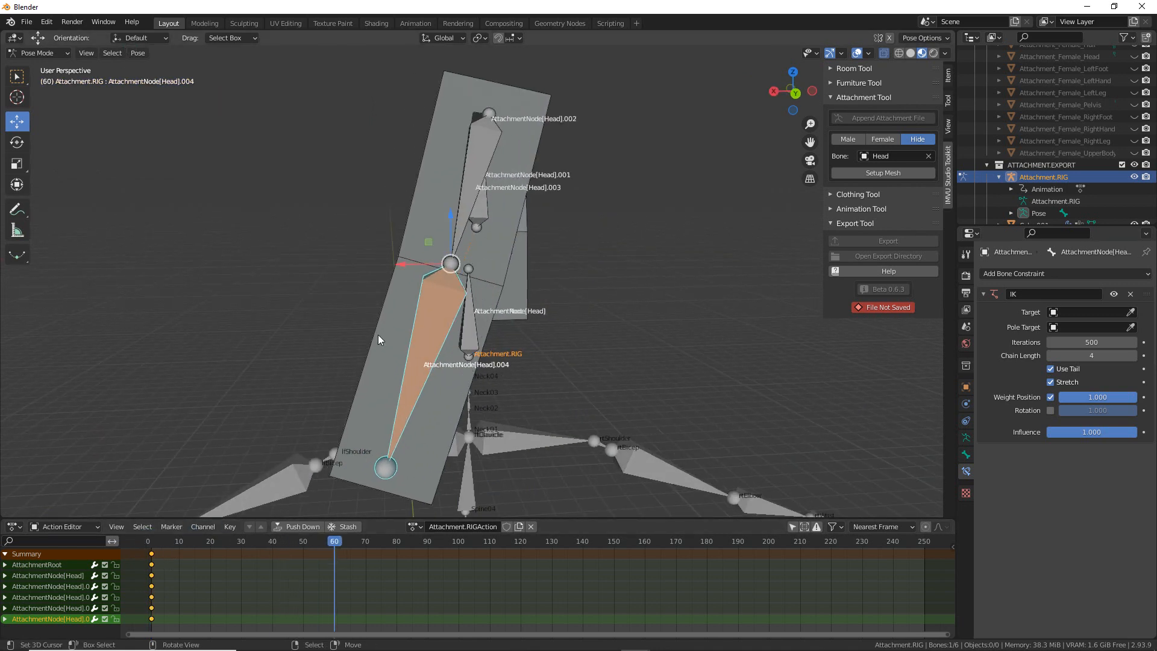
drag(428, 241, 642, 227)
middle_drag(589, 281, 291, 194)
- Insert a Location & Rotation keyframe for bone AttachmentNode[Head].004 at frame 60
click(137, 53)
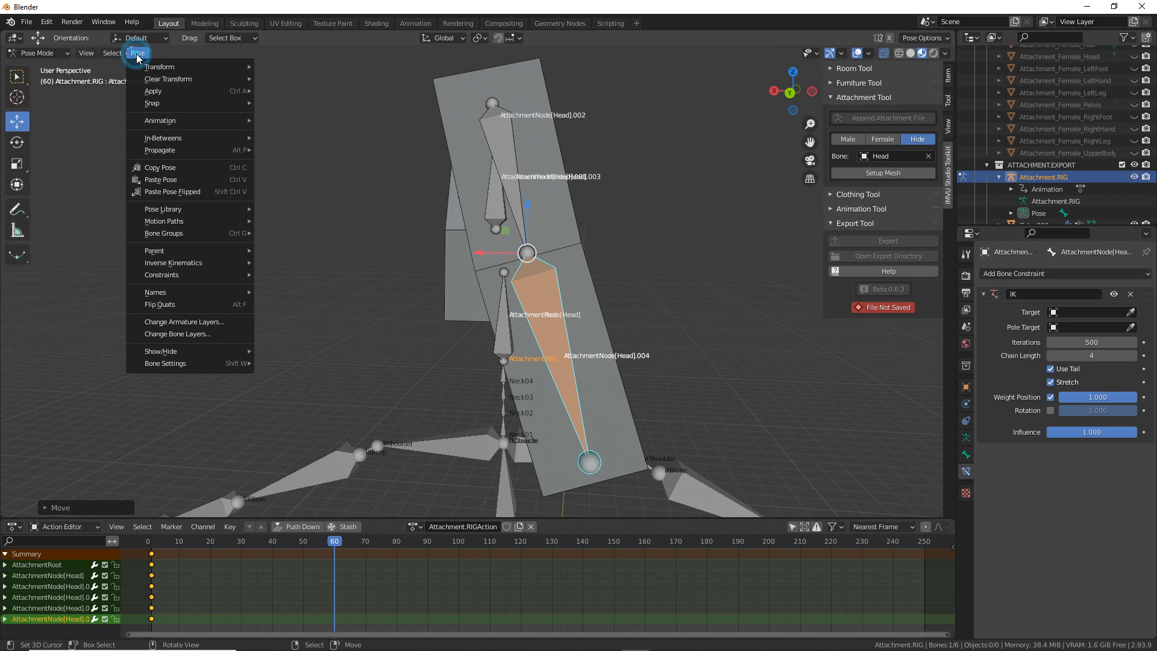
mouse_move(170, 121)
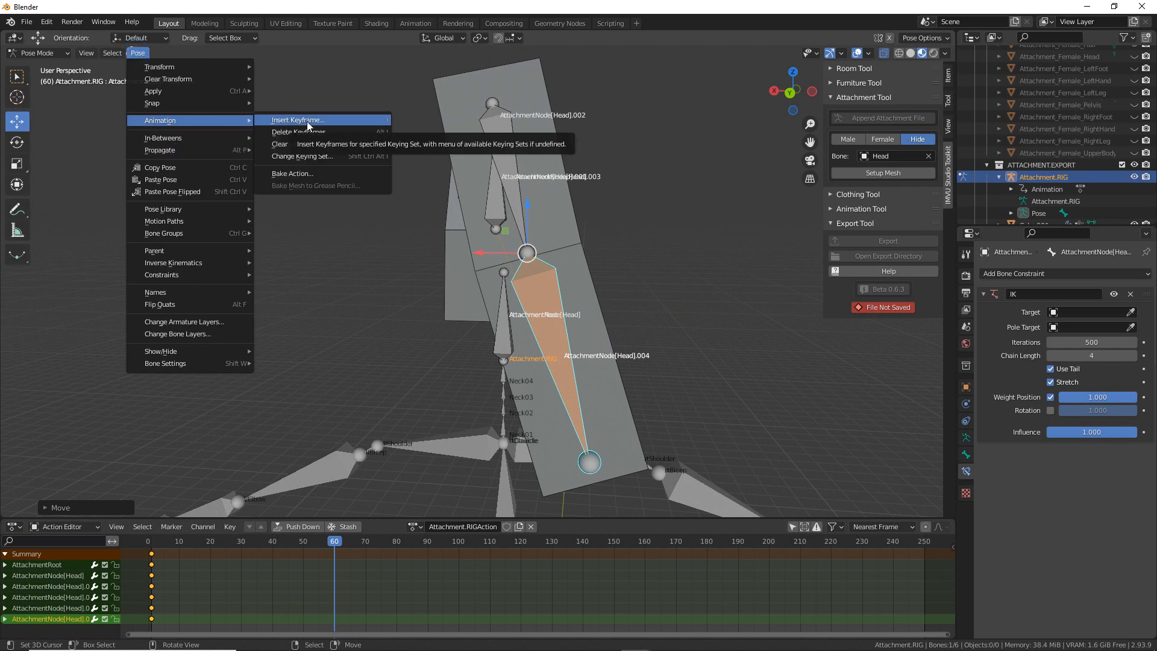
drag(289, 130, 345, 129)
drag(136, 130, 197, 133)
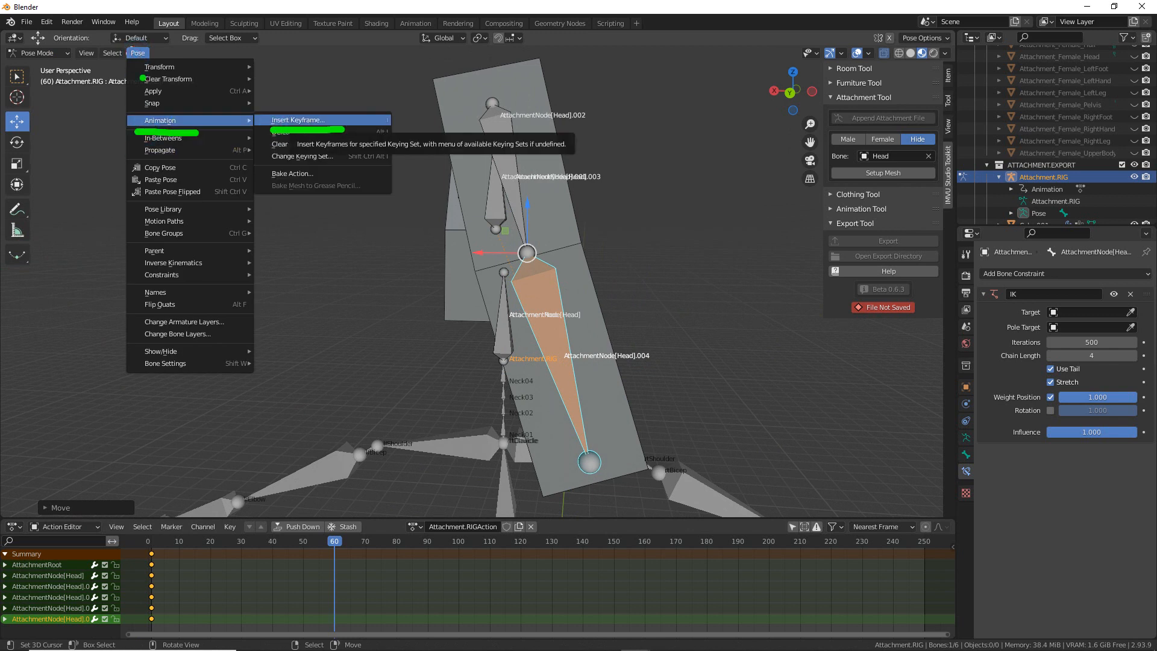
drag(122, 65, 173, 67)
key(Escape)
mouse_move(161, 123)
click(299, 124)
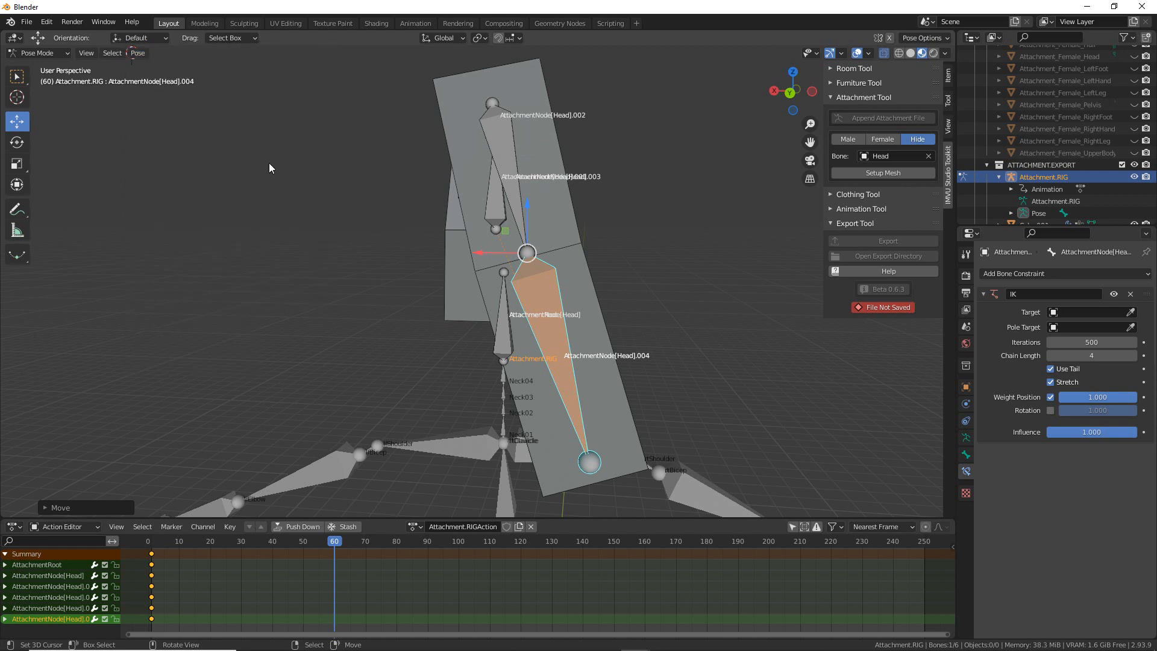
click(140, 53)
mouse_move(161, 123)
mouse_move(392, 116)
mouse_down()
mouse_move(398, 129)
mouse_move(383, 101)
mouse_up()
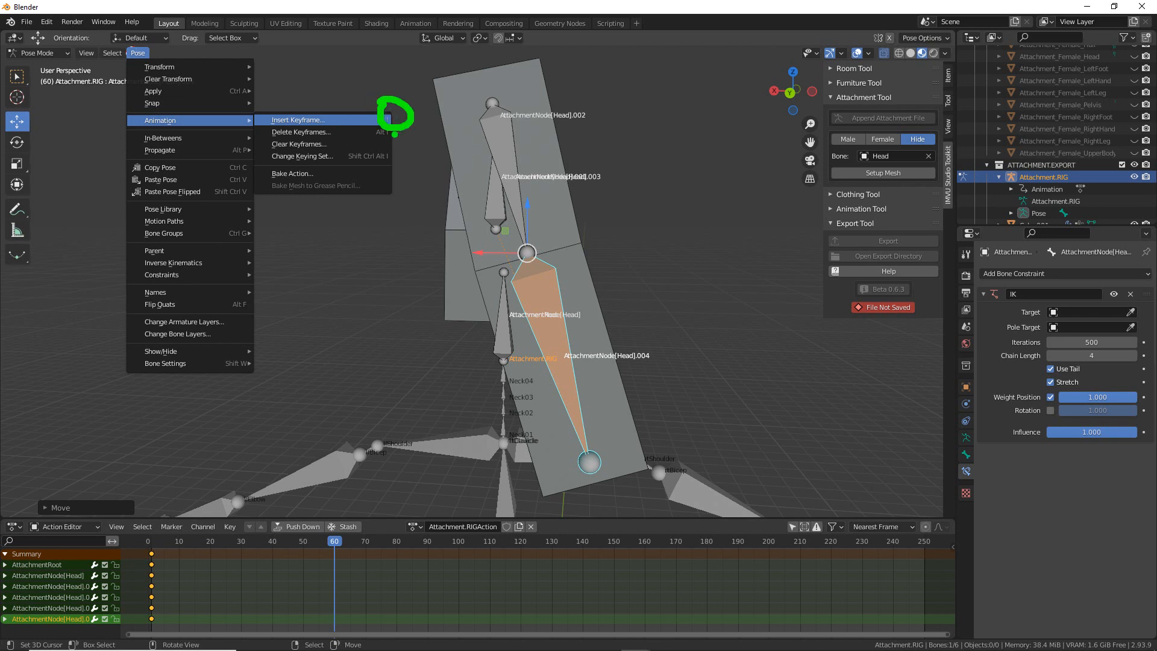
mouse_move(410, 179)
mouse_down()
mouse_move(393, 130)
mouse_move(410, 141)
mouse_up()
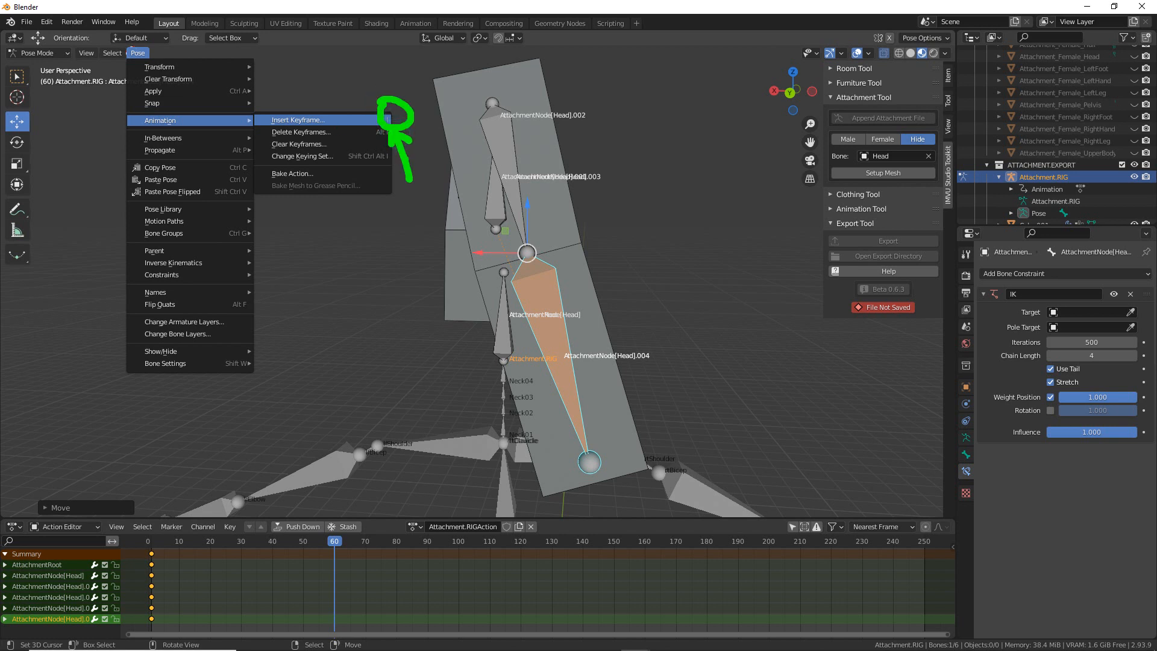
click(309, 119)
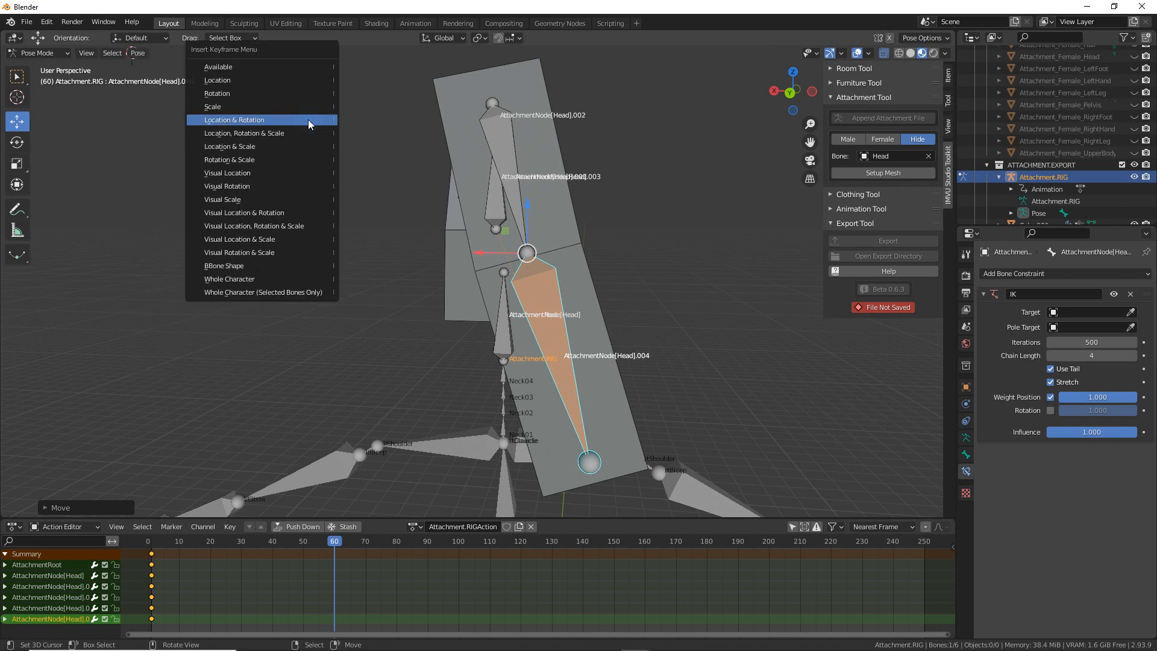
click(250, 119)
middle_drag(402, 334, 441, 342)
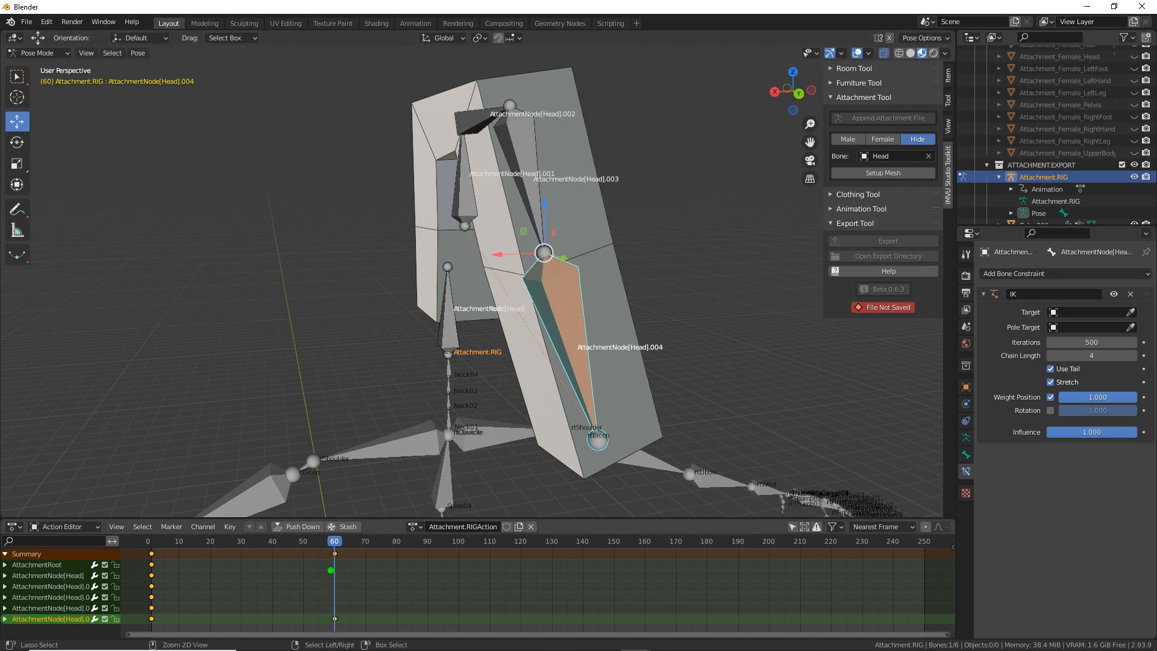
drag(343, 558, 346, 609)
drag(533, 162, 527, 190)
drag(479, 114, 471, 186)
mouse_move(457, 288)
mouse_down()
mouse_move(447, 303)
mouse_move(470, 311)
mouse_up()
drag(588, 354, 620, 350)
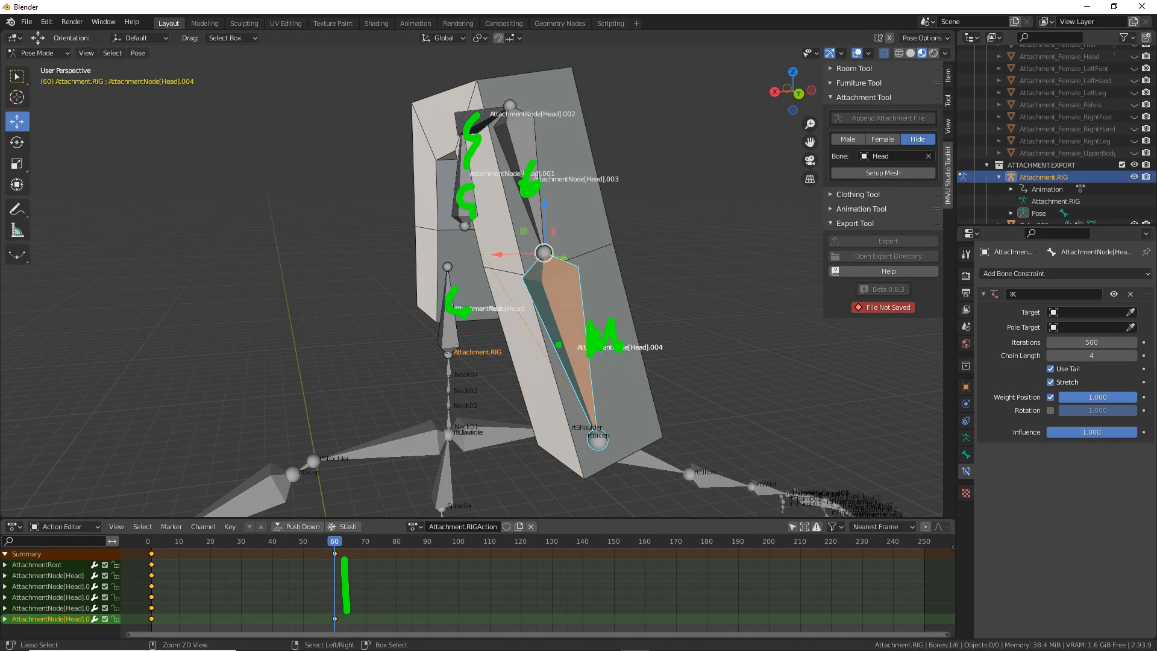
mouse_move(635, 293)
mouse_down()
mouse_move(637, 327)
mouse_move(678, 313)
mouse_up()
mouse_move(601, 300)
mouse_down()
mouse_move(570, 170)
mouse_move(501, 96)
mouse_move(425, 290)
mouse_move(443, 284)
mouse_up()
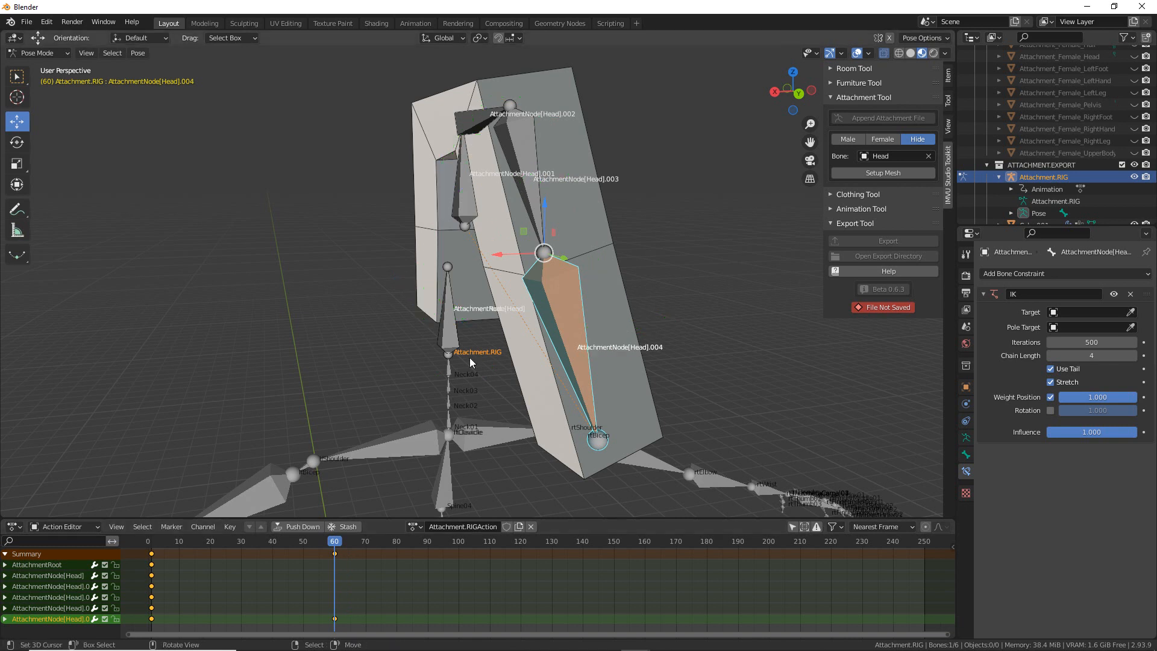
- Select all bones of the attachment rig and insert a Location & Rotation keyframe for them at frame 60
click(137, 53)
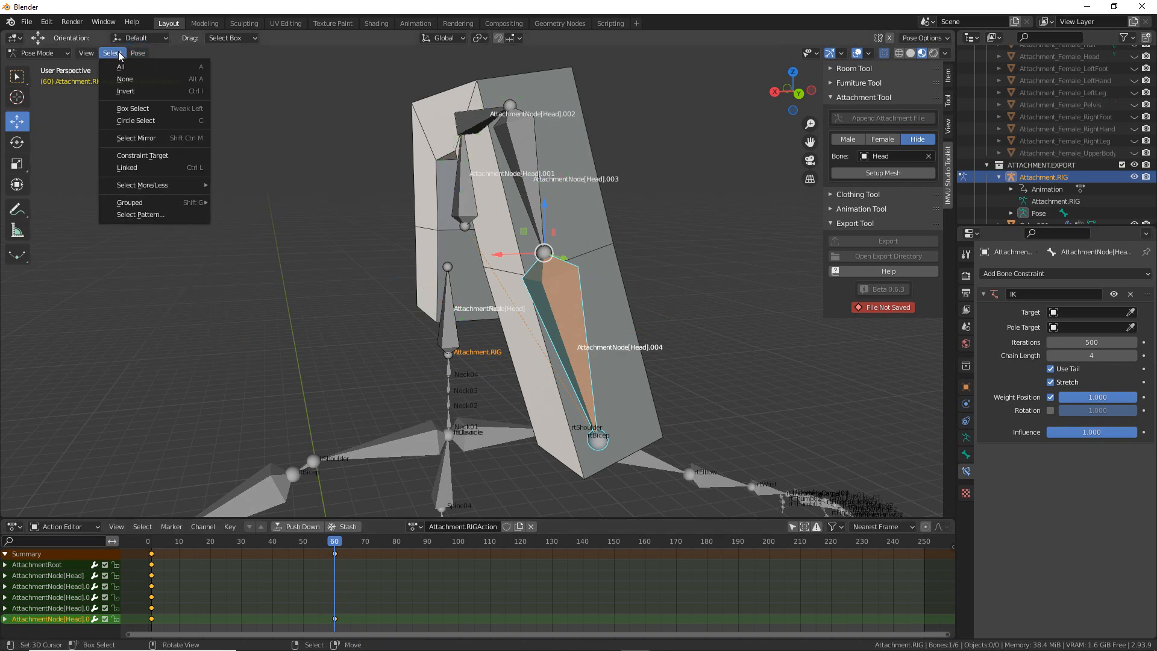
click(127, 67)
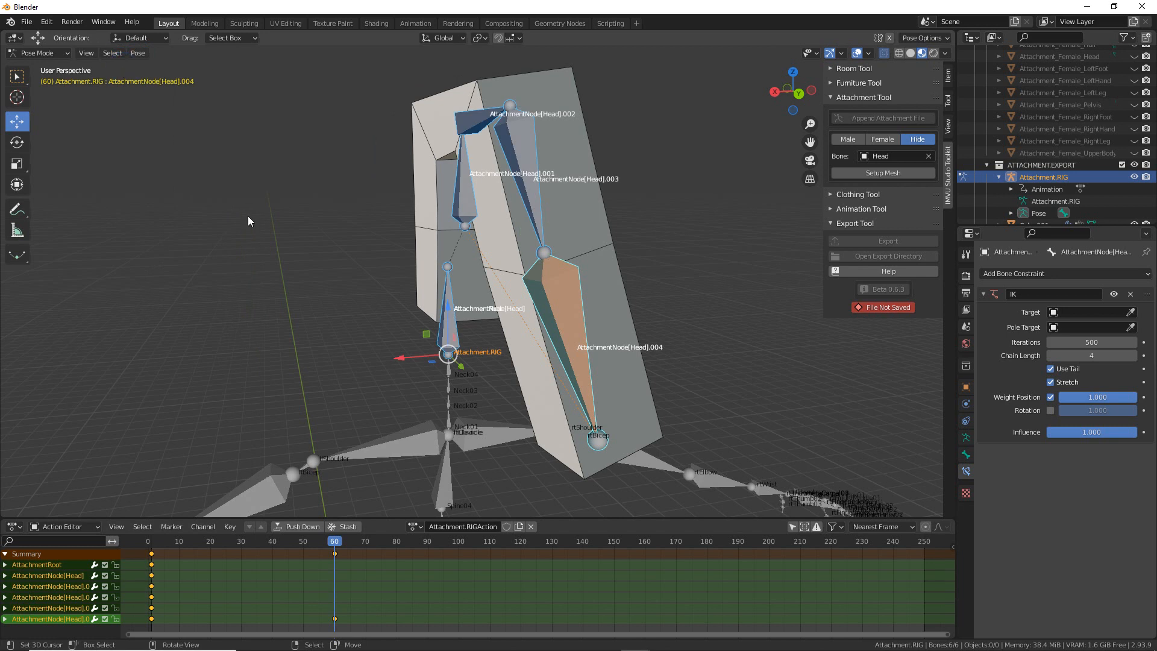
click(137, 53)
mouse_move(192, 123)
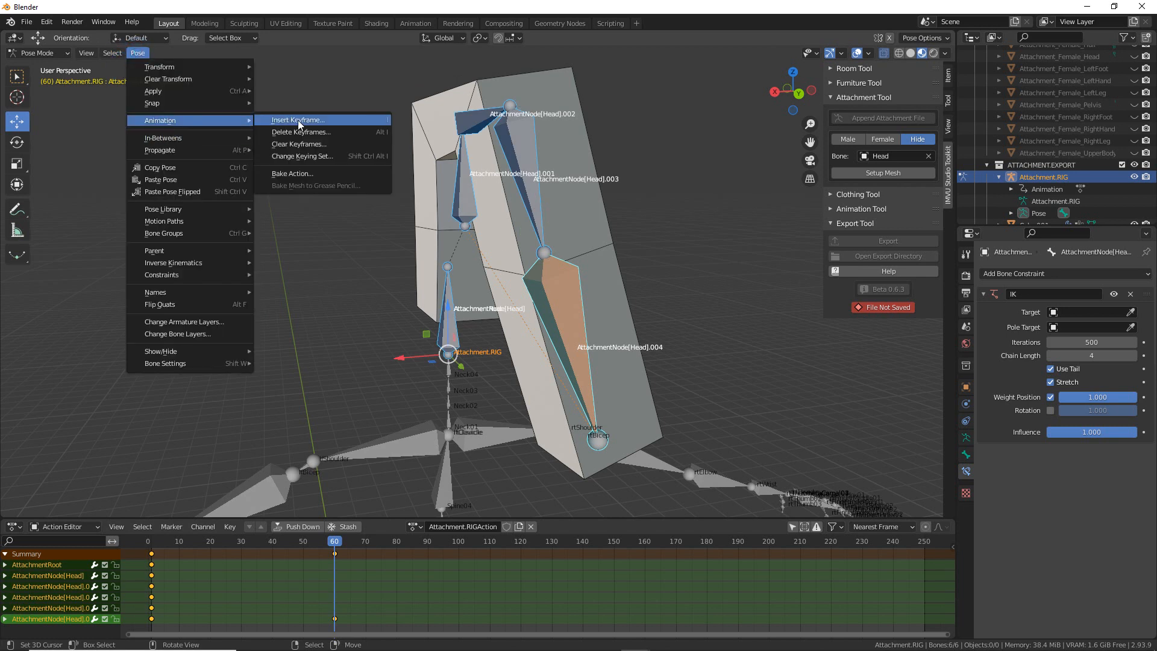
click(298, 120)
click(236, 123)
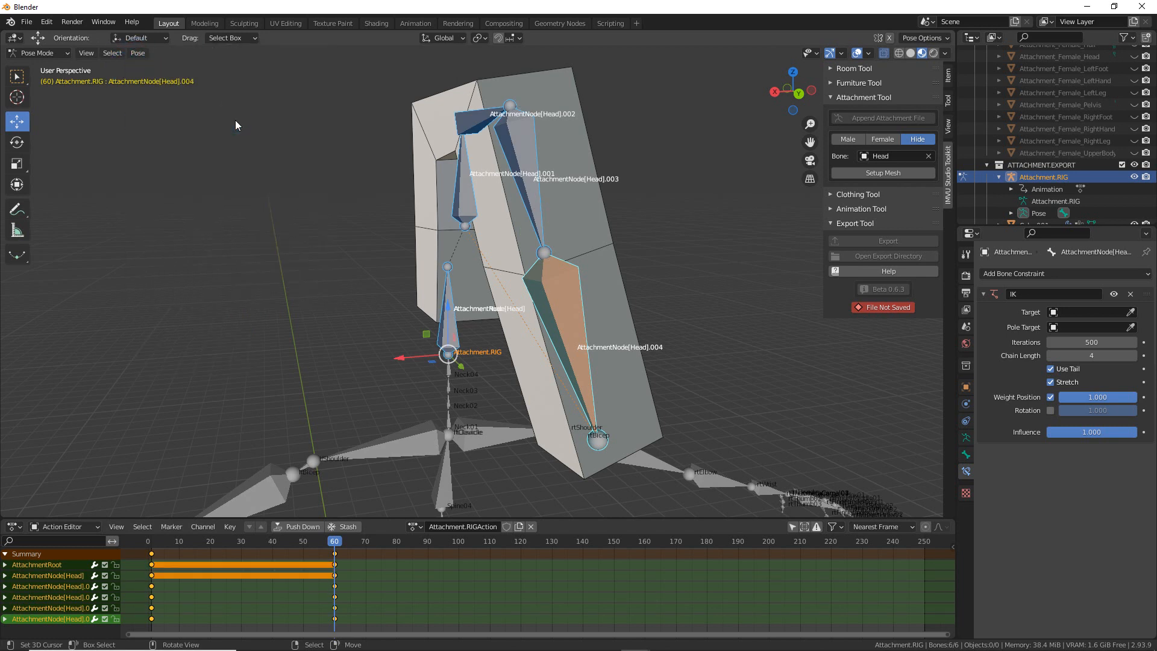
middle_drag(500, 463, 480, 373)
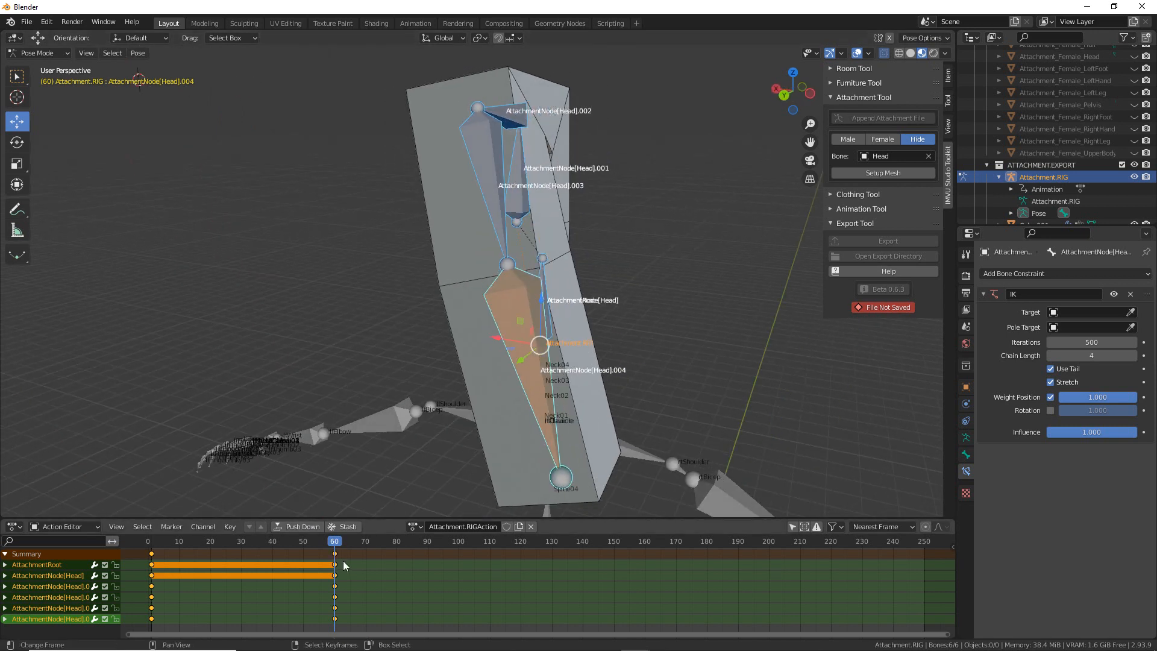
- Go to frame 1, select all bones of the attachment rig and copy their pose
drag(334, 545, 151, 545)
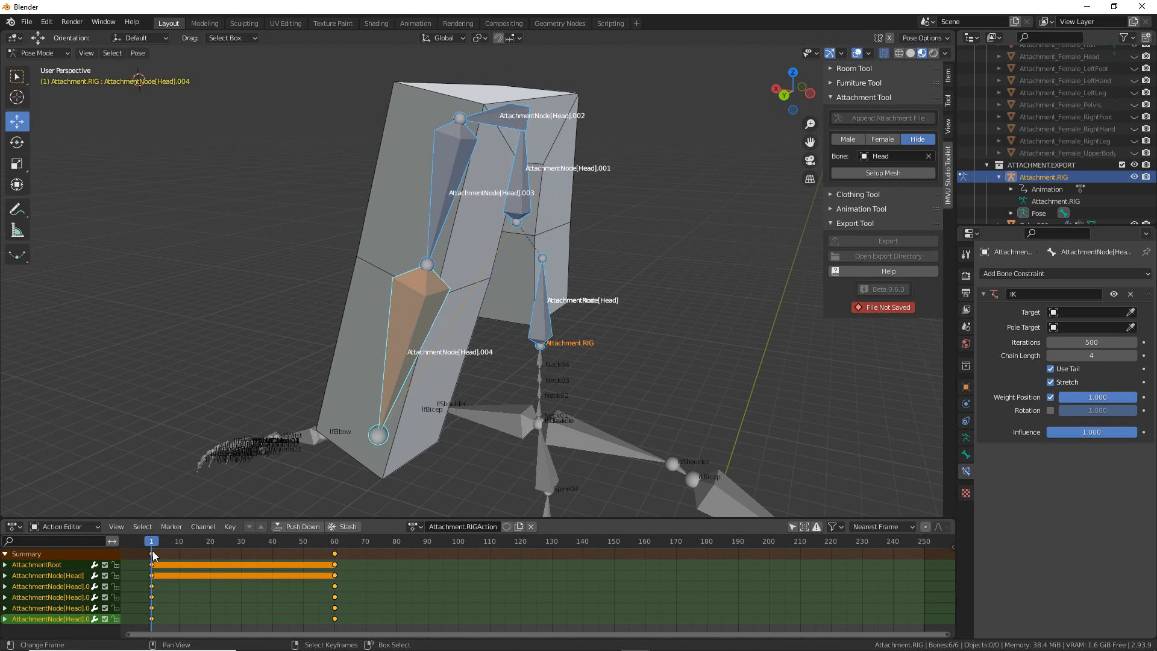
click(112, 53)
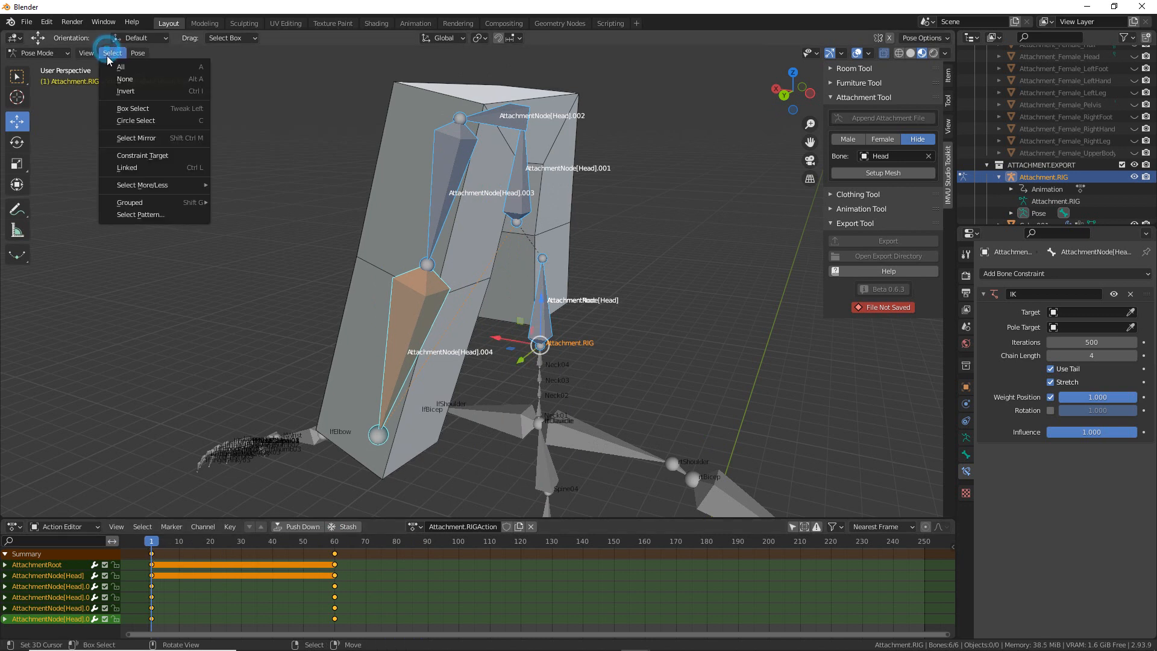
click(113, 70)
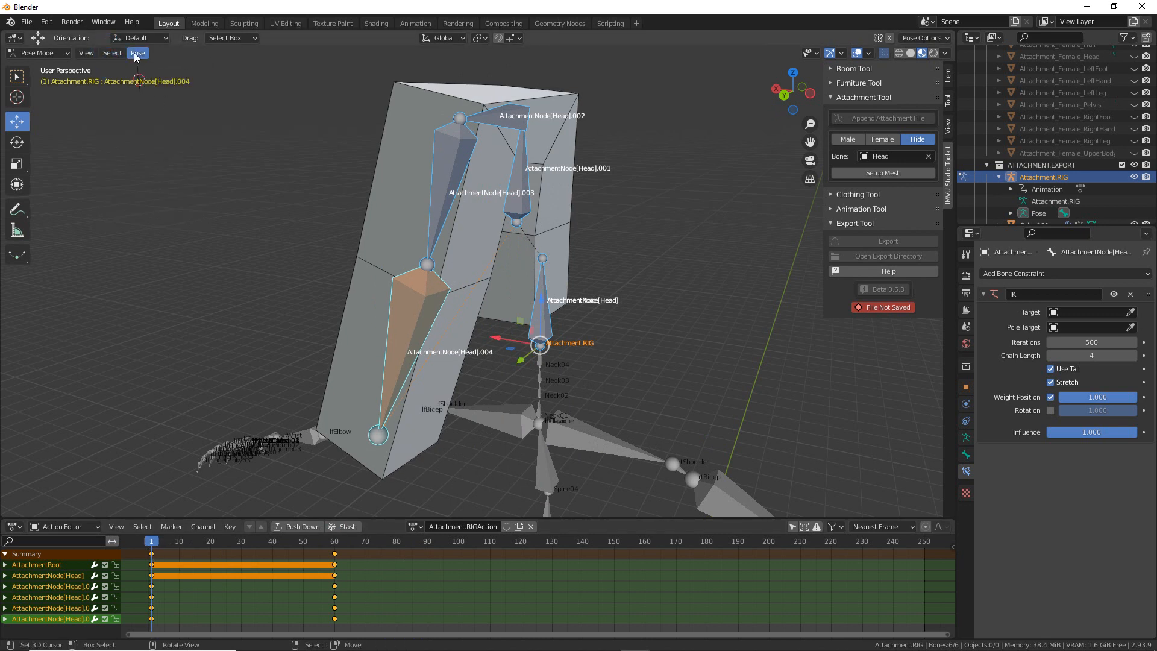
click(137, 53)
key(ctrl+2)
drag(143, 178, 204, 179)
drag(120, 61, 164, 60)
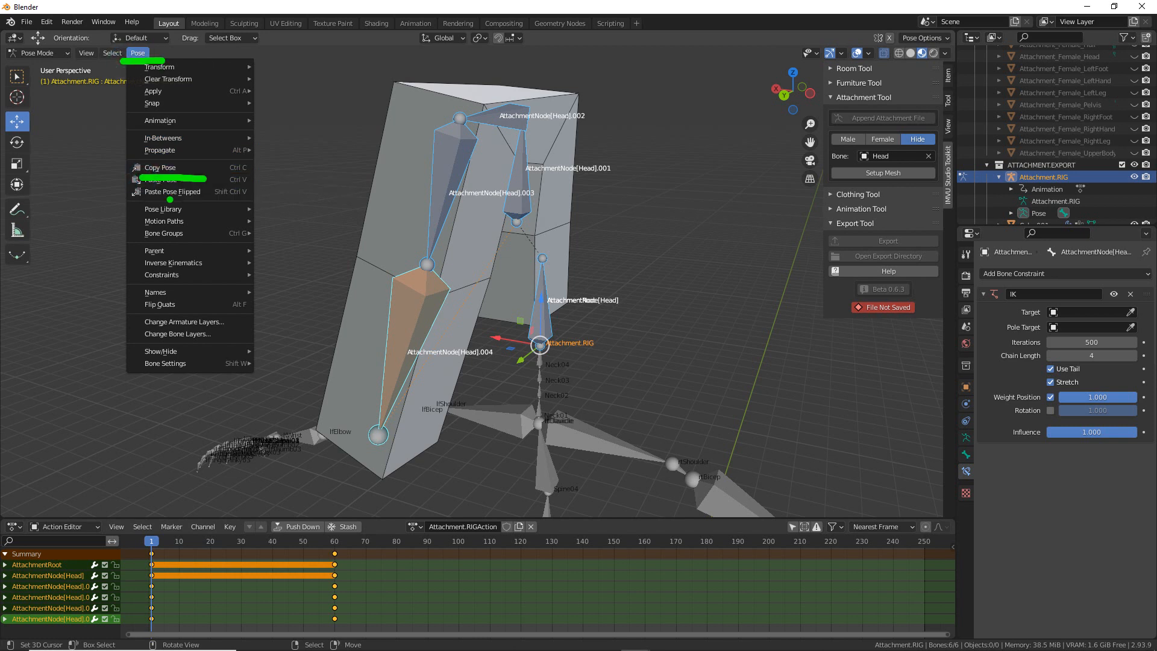
key(Escape)
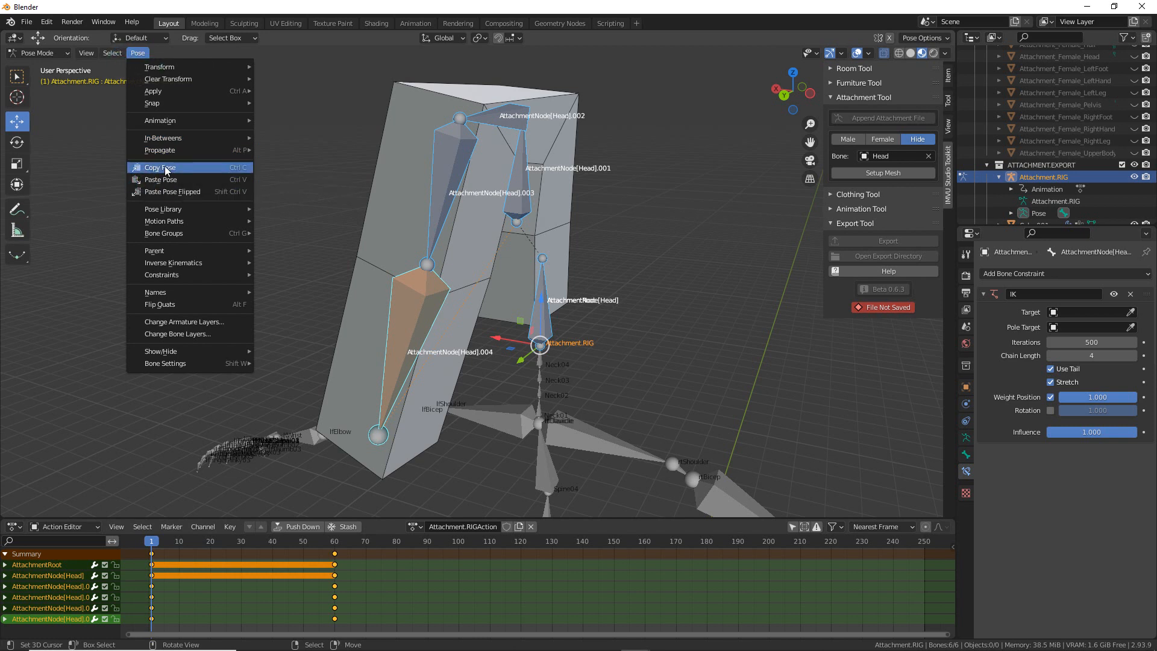
click(166, 168)
- Go to frame 120 and paste the copied pose onto the selected attachment bones
drag(152, 544, 521, 559)
click(138, 53)
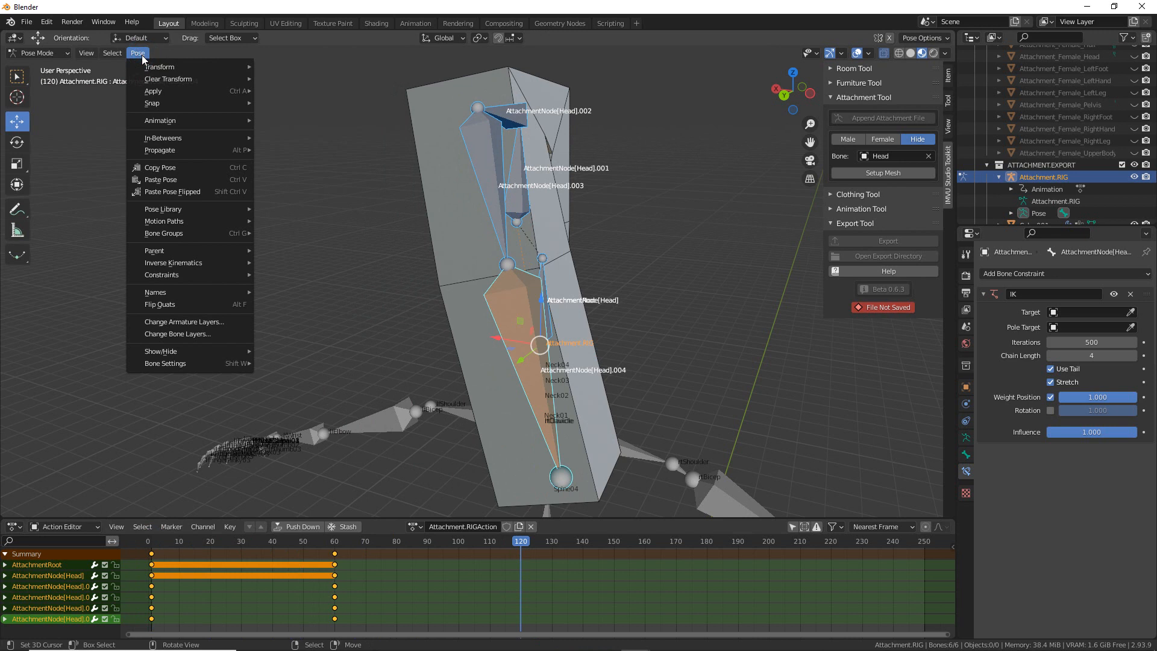
drag(140, 191, 188, 185)
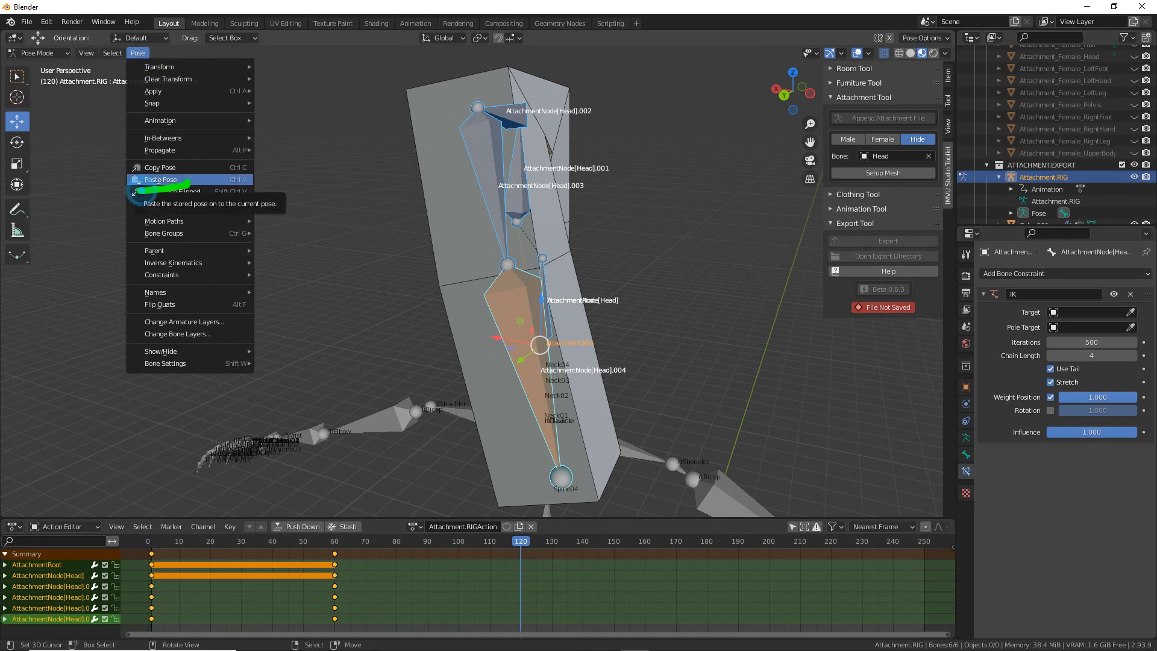
drag(124, 66, 153, 64)
click(160, 180)
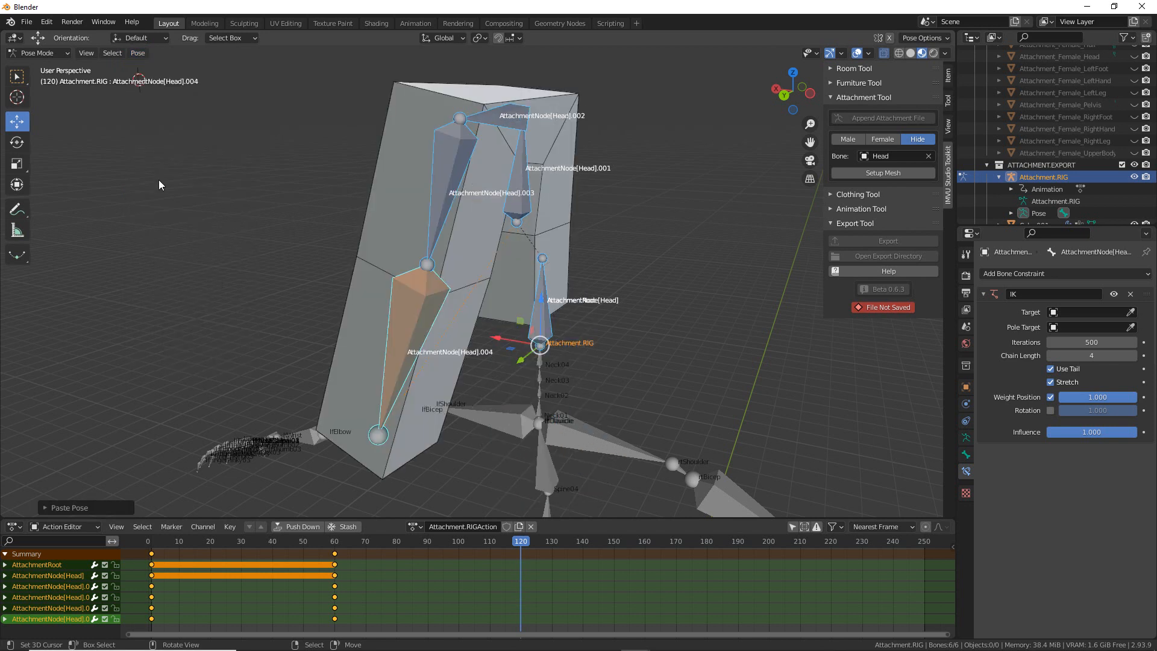
- Insert a keyframe for the pasted pose on all selected rig bones at frame 120
click(137, 53)
mouse_move(157, 121)
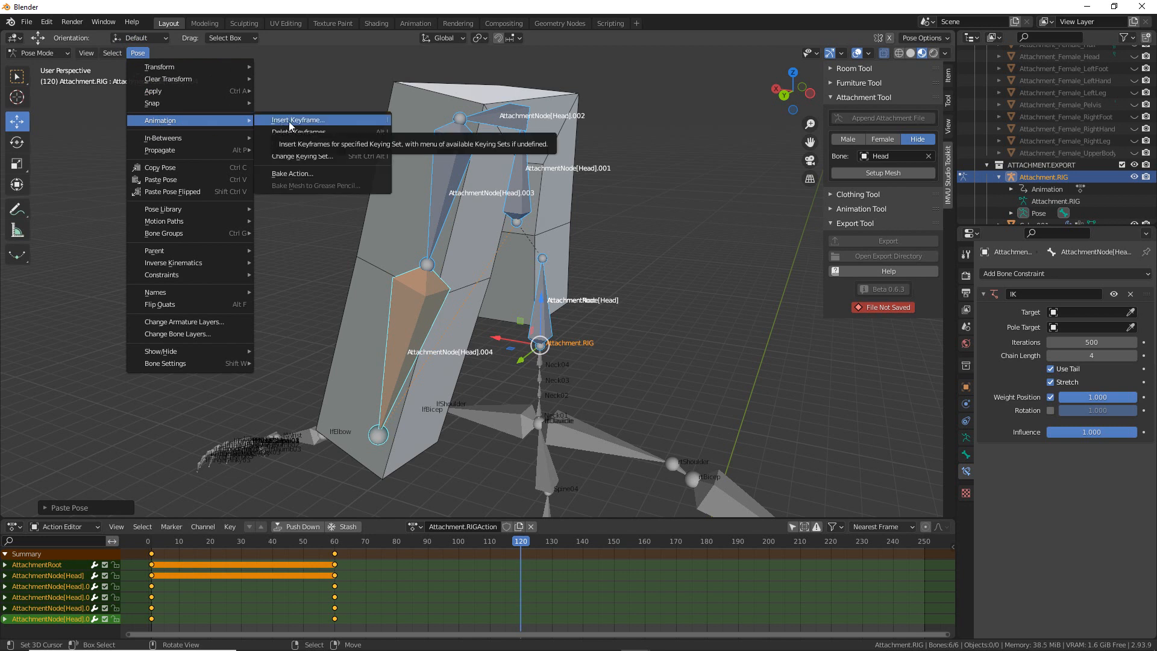
click(288, 120)
click(216, 121)
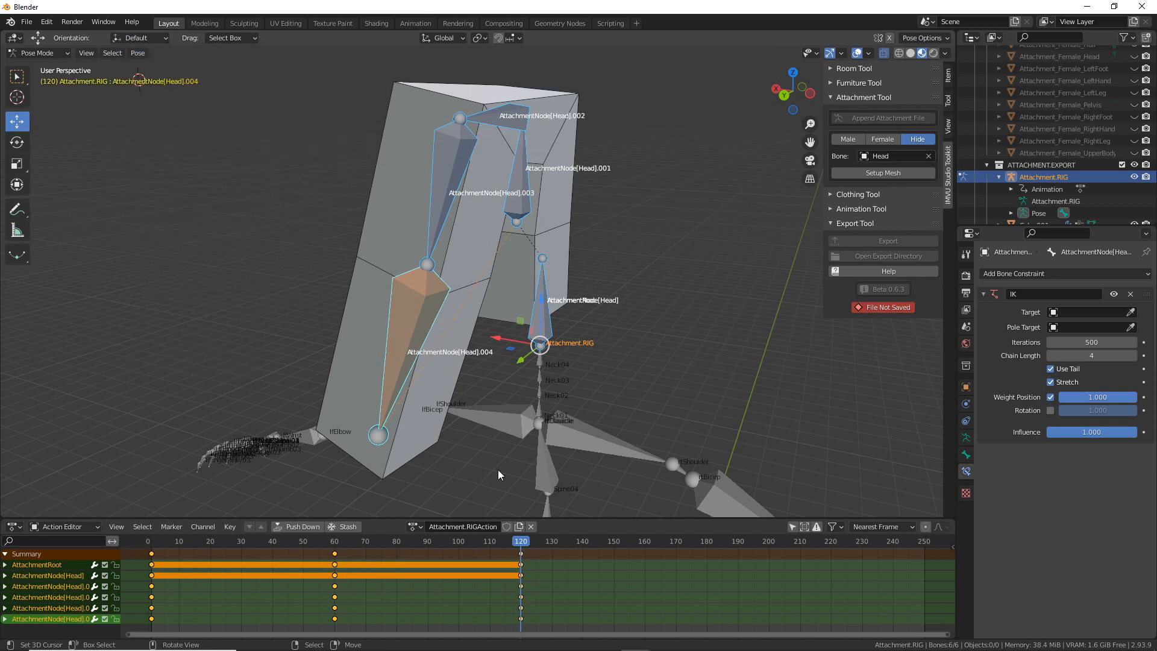
- Return to the start of the timeline and play the animation to check the bone movement across its keyframes
click(152, 555)
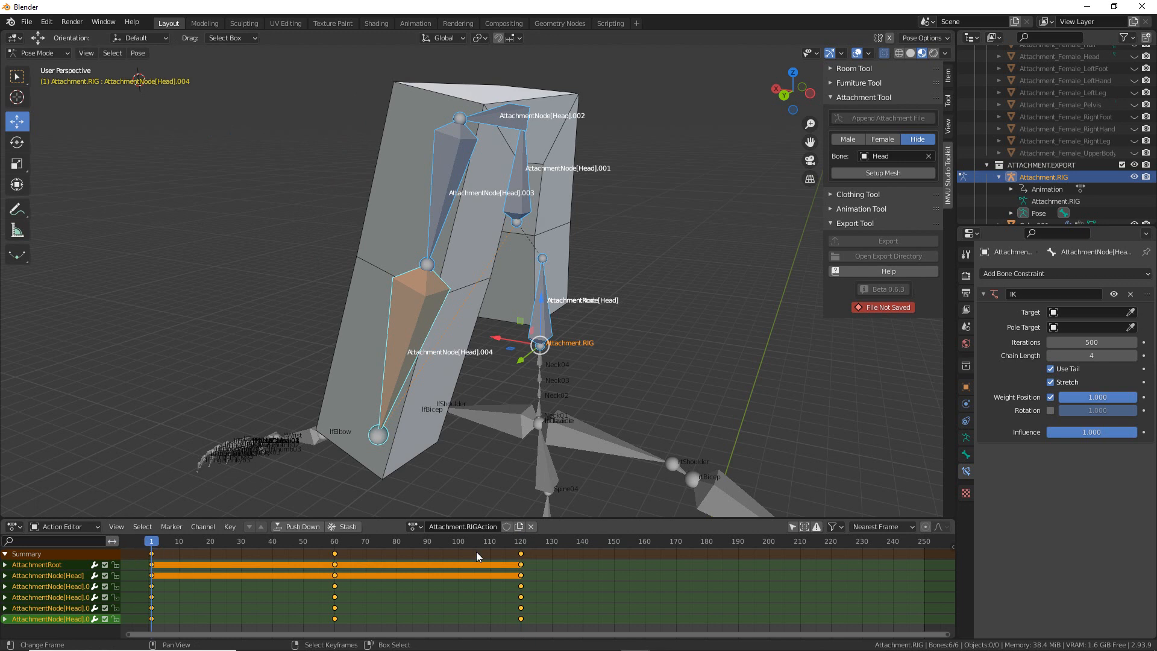
click(521, 561)
mouse_move(521, 546)
mouse_down()
mouse_move(145, 545)
mouse_move(542, 546)
mouse_up()
key(shift+Left)
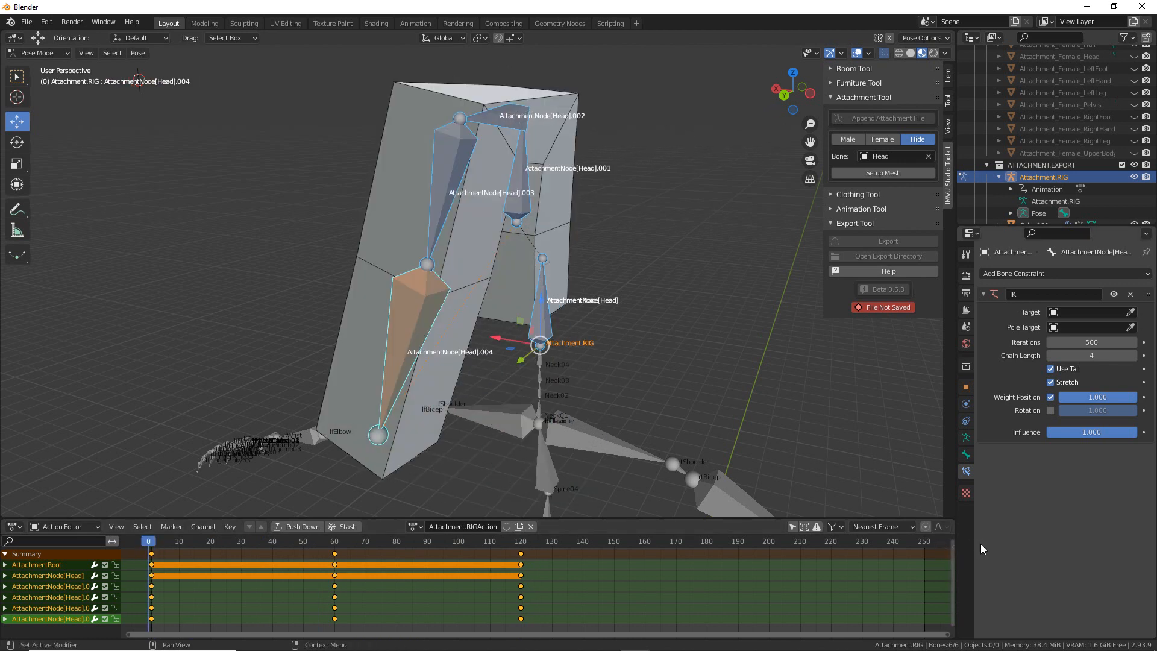
key(space)
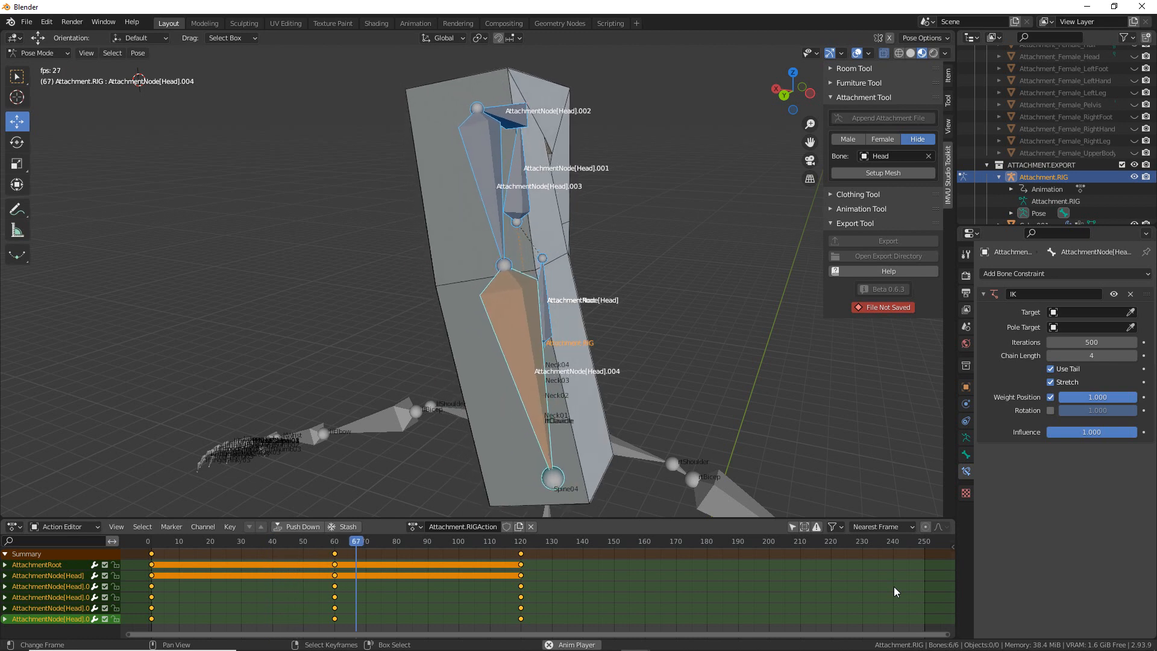
key(space)
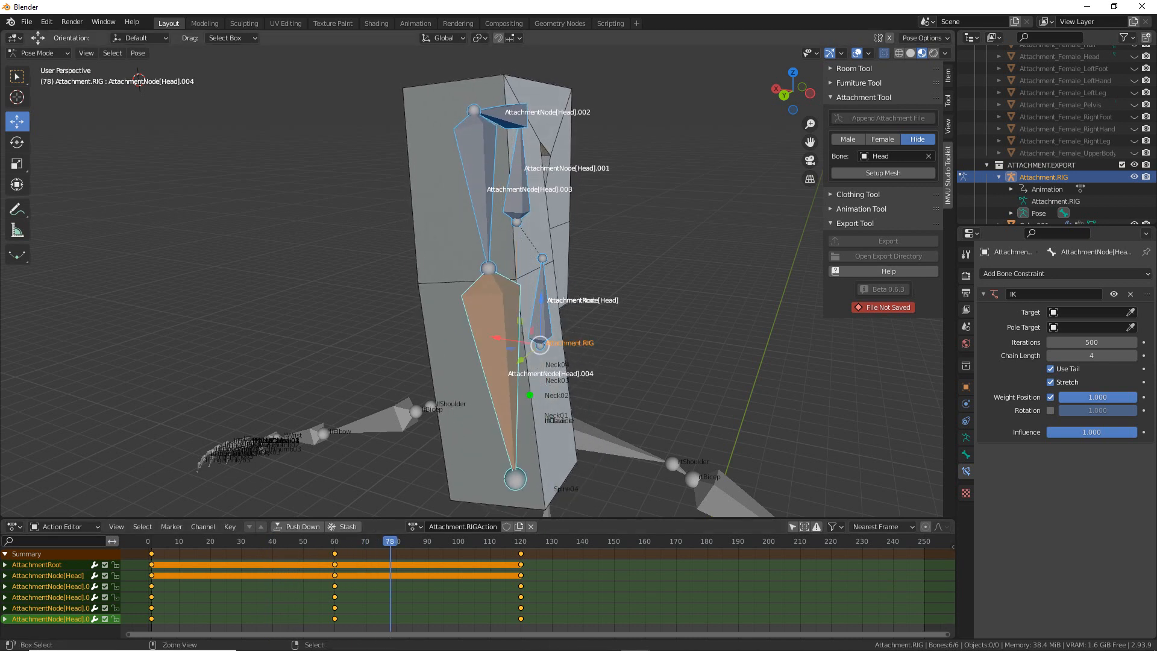
- Set the scene's end frame to 120 in the output properties
mouse_move(966, 269)
mouse_down()
mouse_move(978, 286)
mouse_move(962, 257)
mouse_up()
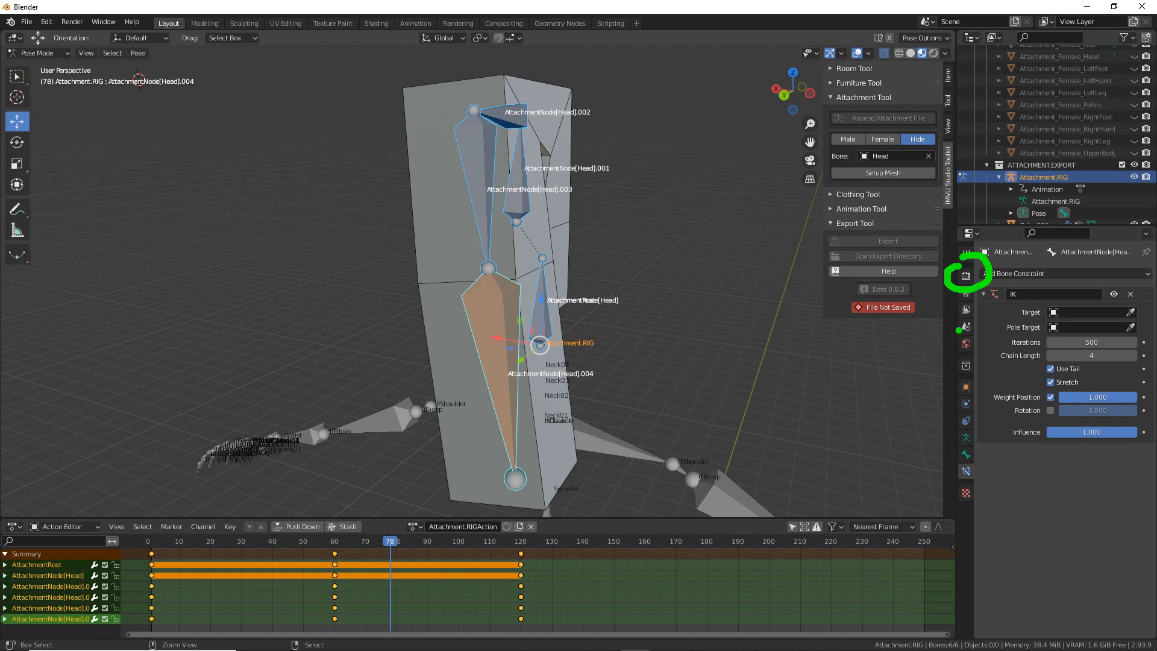
click(966, 275)
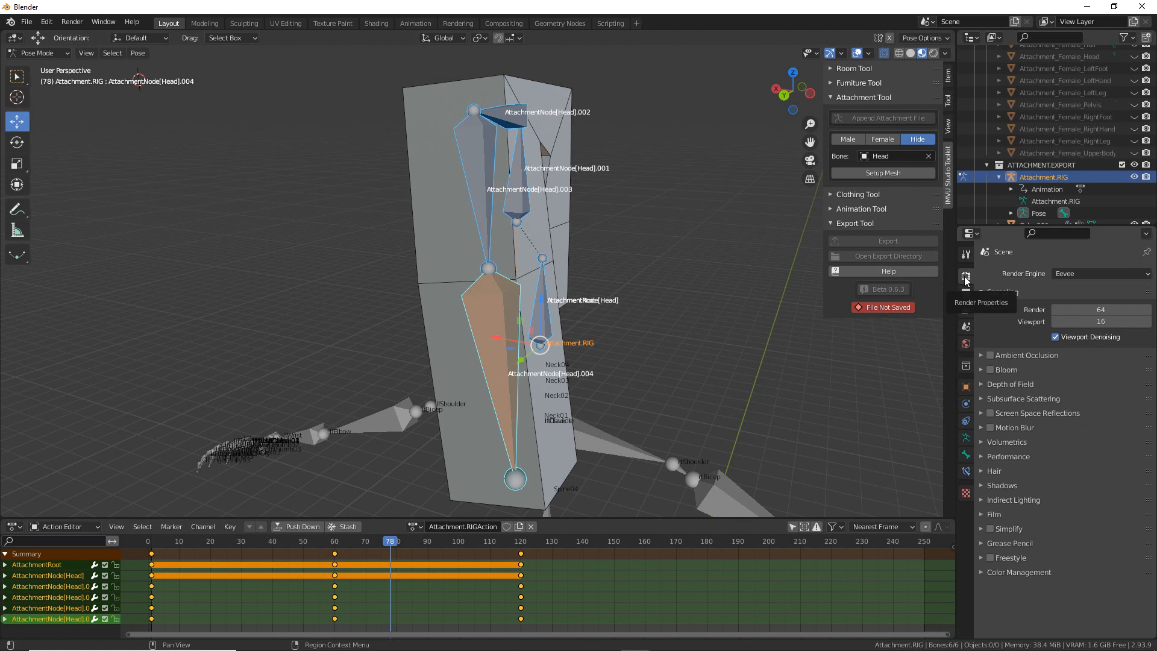
mouse_move(964, 282)
mouse_down()
mouse_move(952, 276)
mouse_move(942, 295)
mouse_up()
mouse_move(932, 283)
mouse_down()
mouse_move(943, 294)
mouse_move(931, 313)
mouse_up()
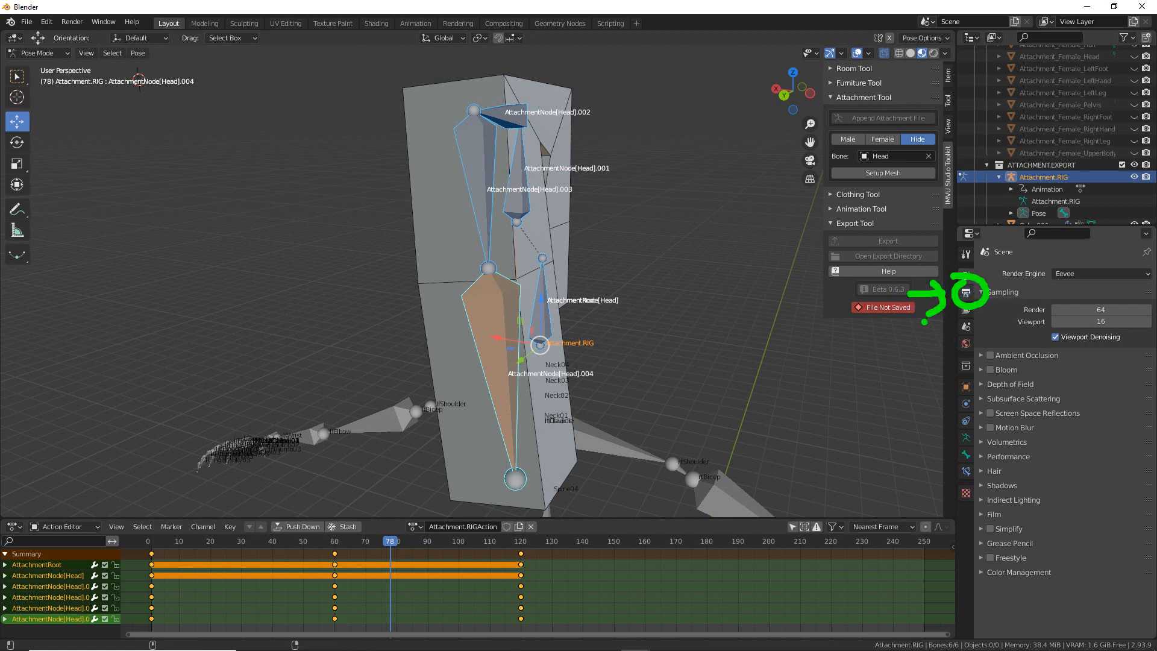
click(966, 293)
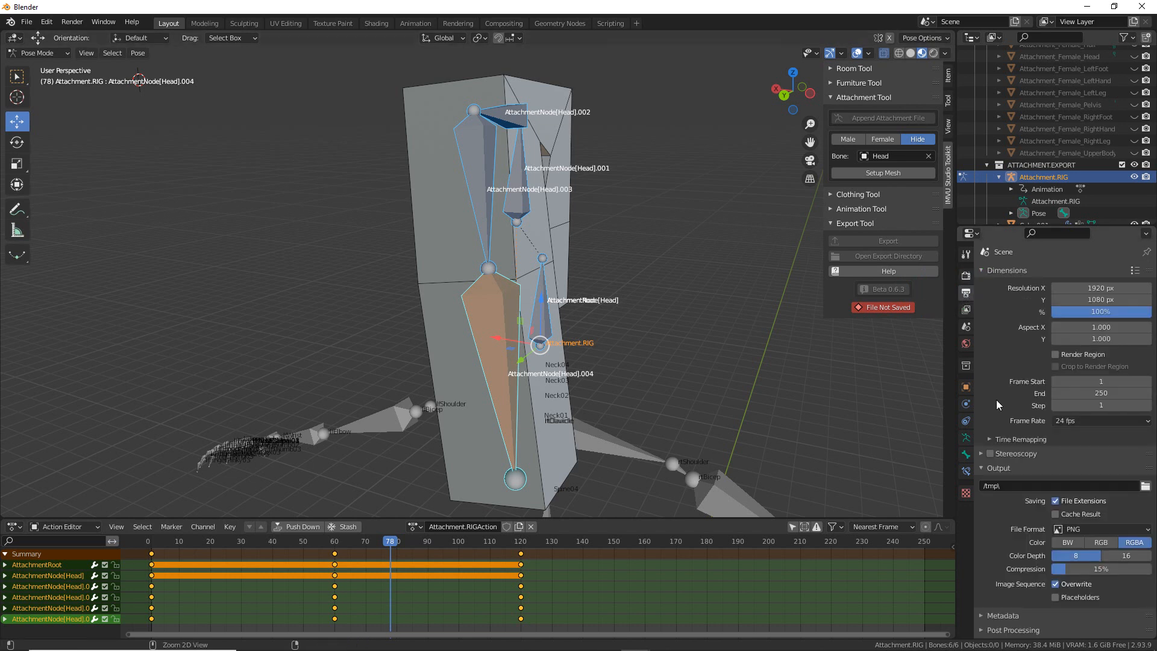
drag(1004, 393, 960, 402)
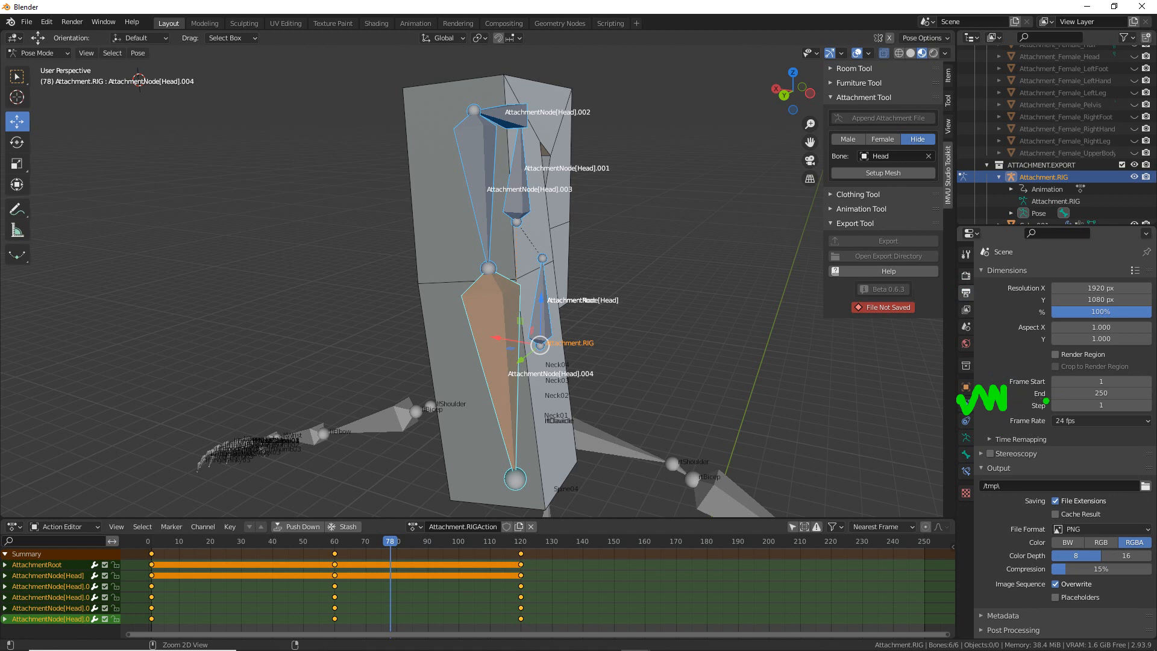
drag(1027, 404, 1052, 405)
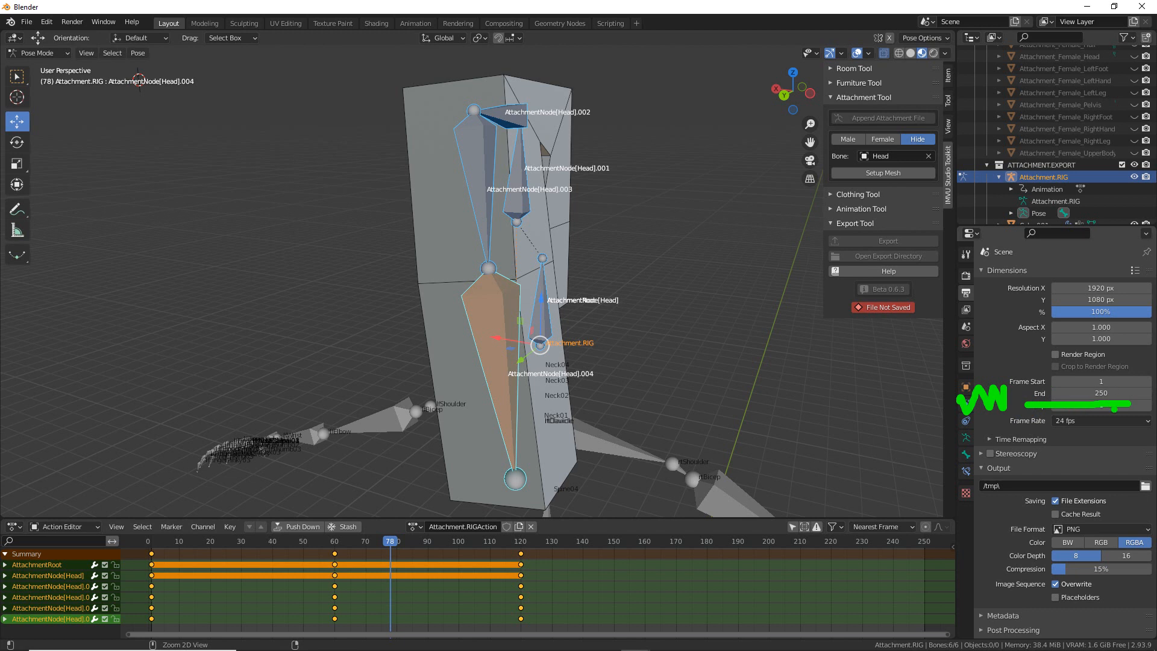
click(1107, 394)
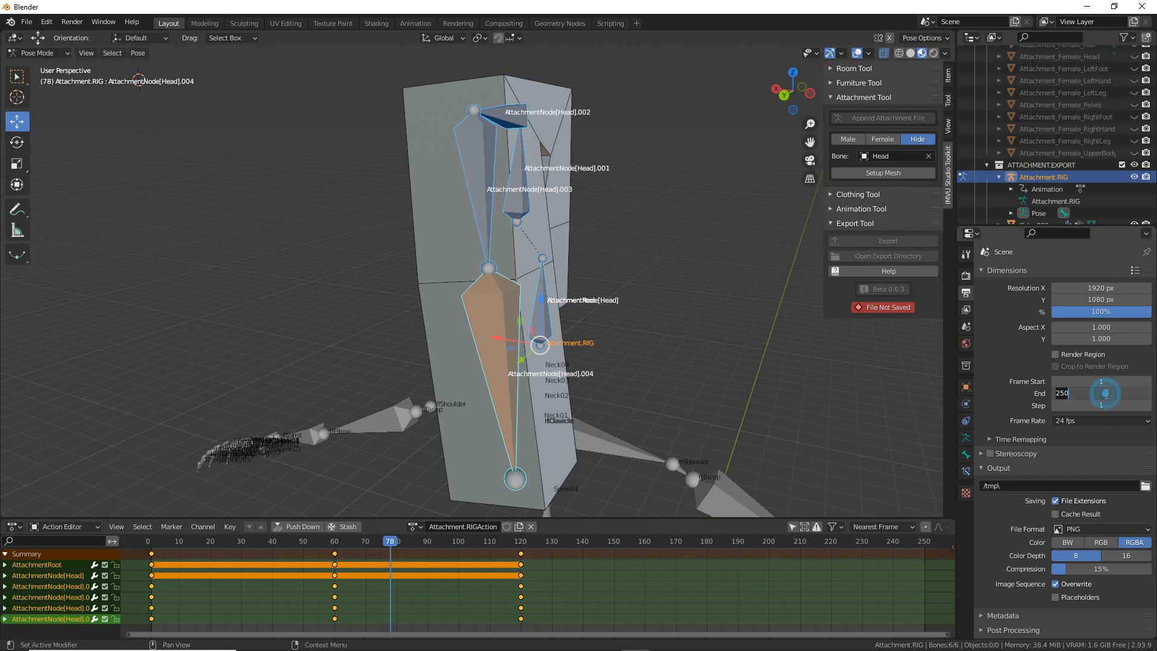
text(120)
key(Return)
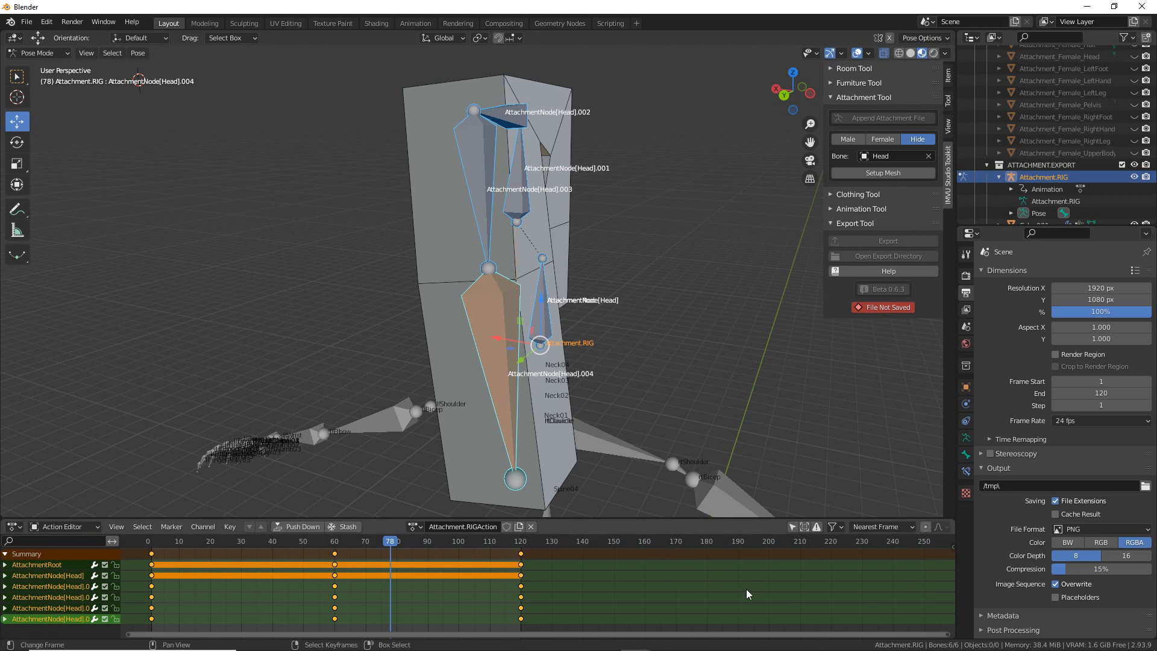
- Set the scene's frame rate to 30 fps
mouse_move(923, 562)
mouse_down()
mouse_move(923, 610)
mouse_move(560, 584)
mouse_move(556, 604)
mouse_up()
drag(518, 496, 519, 541)
mouse_move(508, 531)
mouse_down()
mouse_move(520, 545)
mouse_move(535, 523)
mouse_up()
key(Escape)
key(ctrl+2)
drag(1009, 432, 1115, 438)
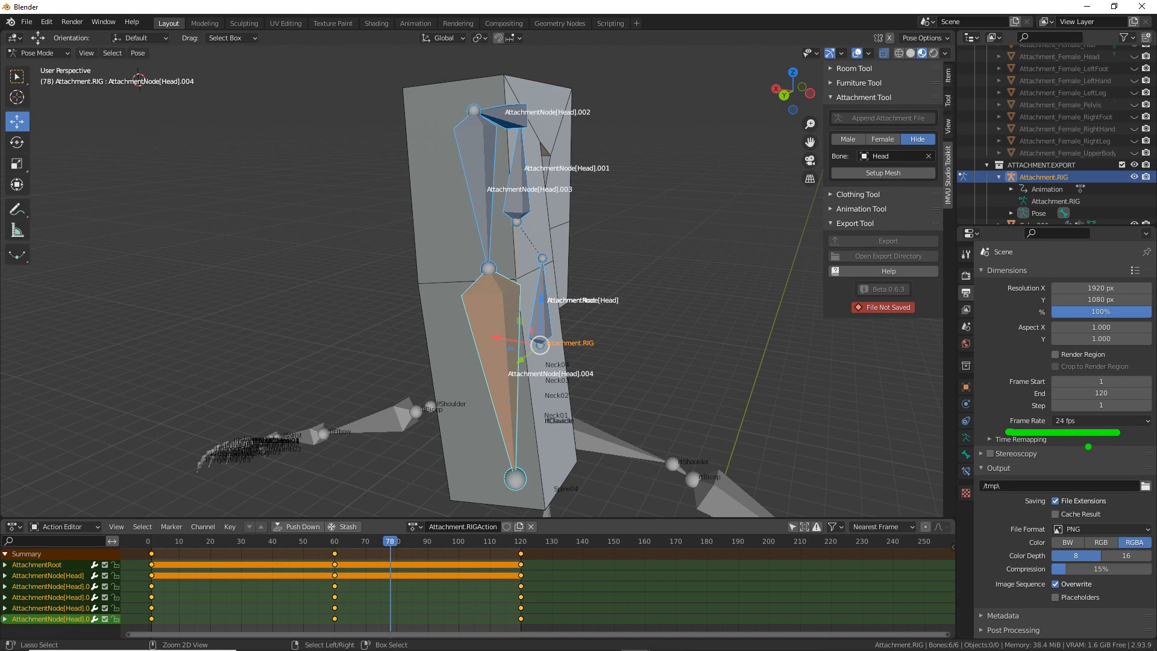
key(Escape)
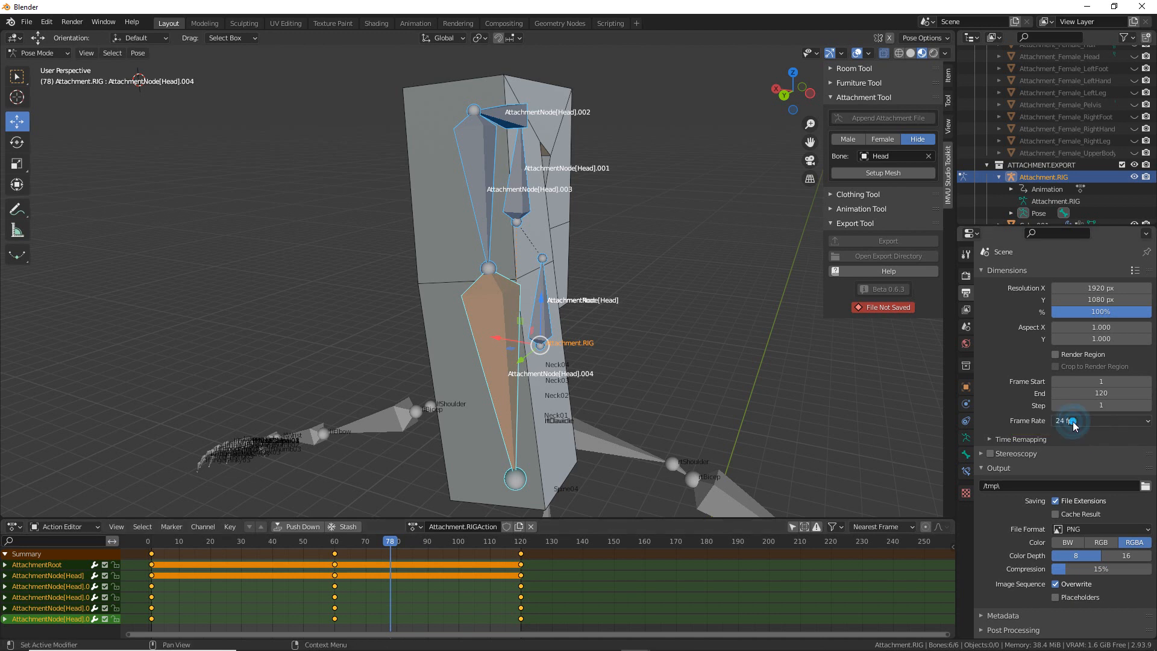
click(1073, 423)
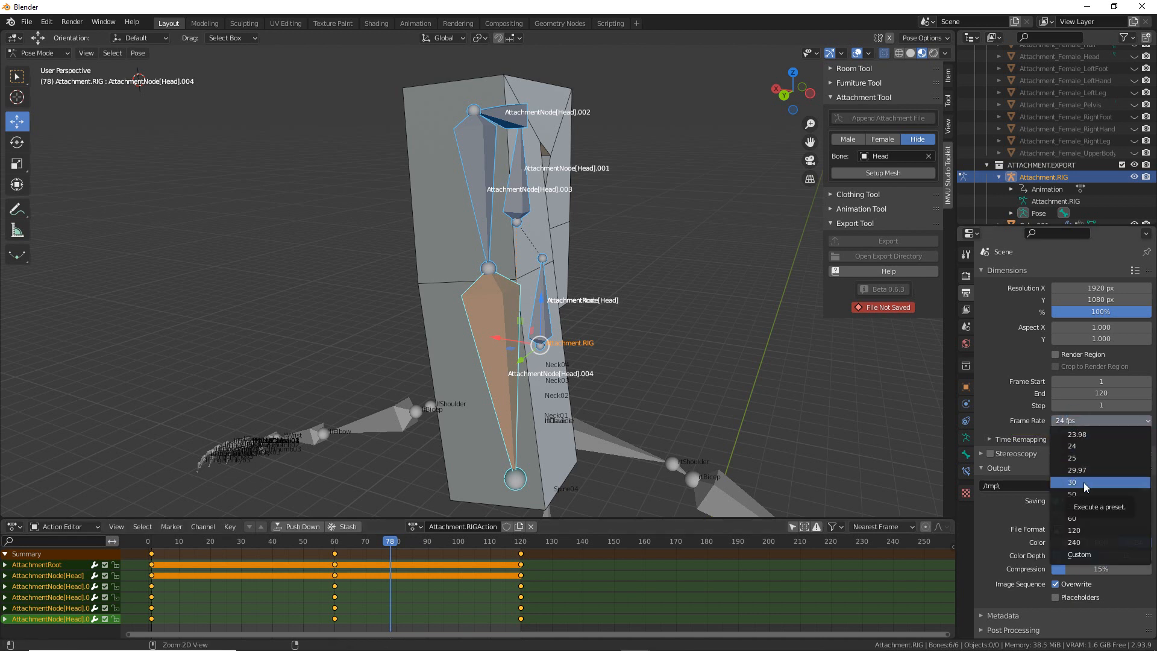
drag(1063, 493, 1072, 494)
click(1079, 483)
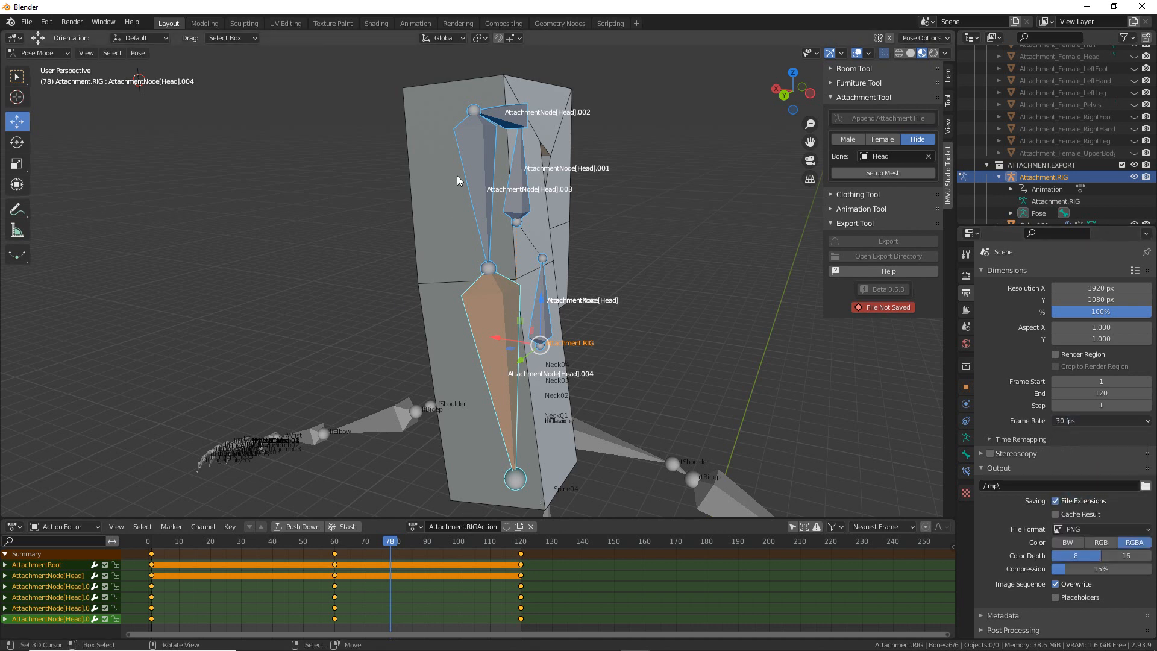
- Play the animation and examine the swinging hair mesh from the opposite side
mouse_move(436, 362)
mouse_down()
mouse_move(622, 384)
mouse_move(505, 416)
mouse_move(505, 221)
mouse_up()
drag(505, 361, 514, 415)
drag(537, 393, 517, 416)
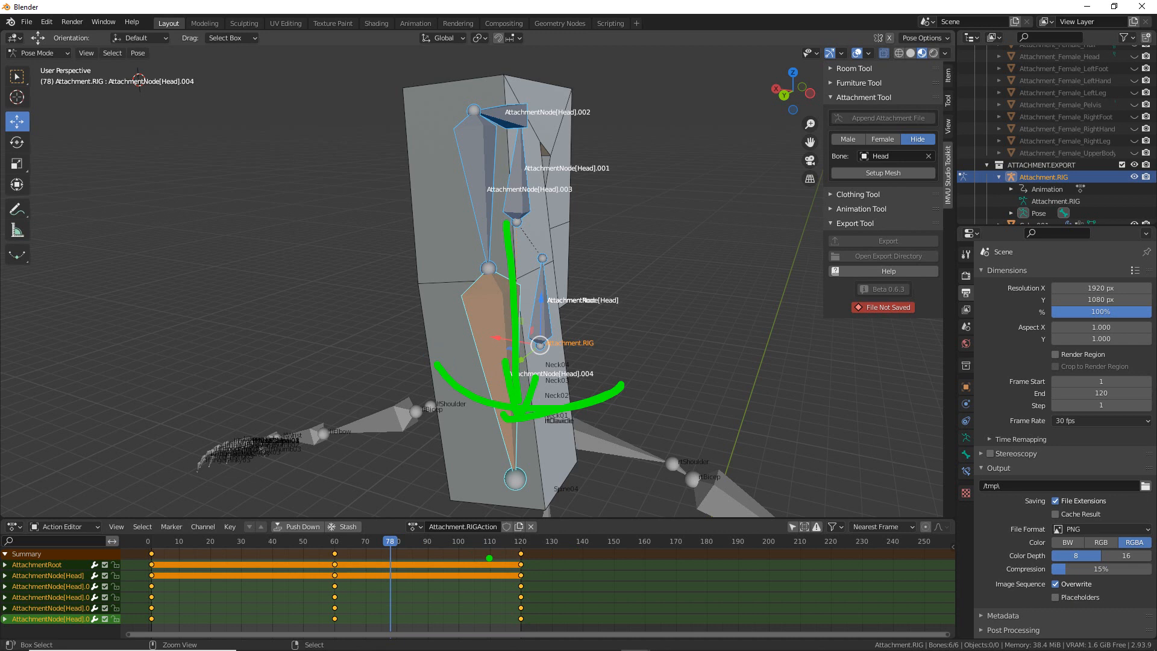
key(Escape)
key(space)
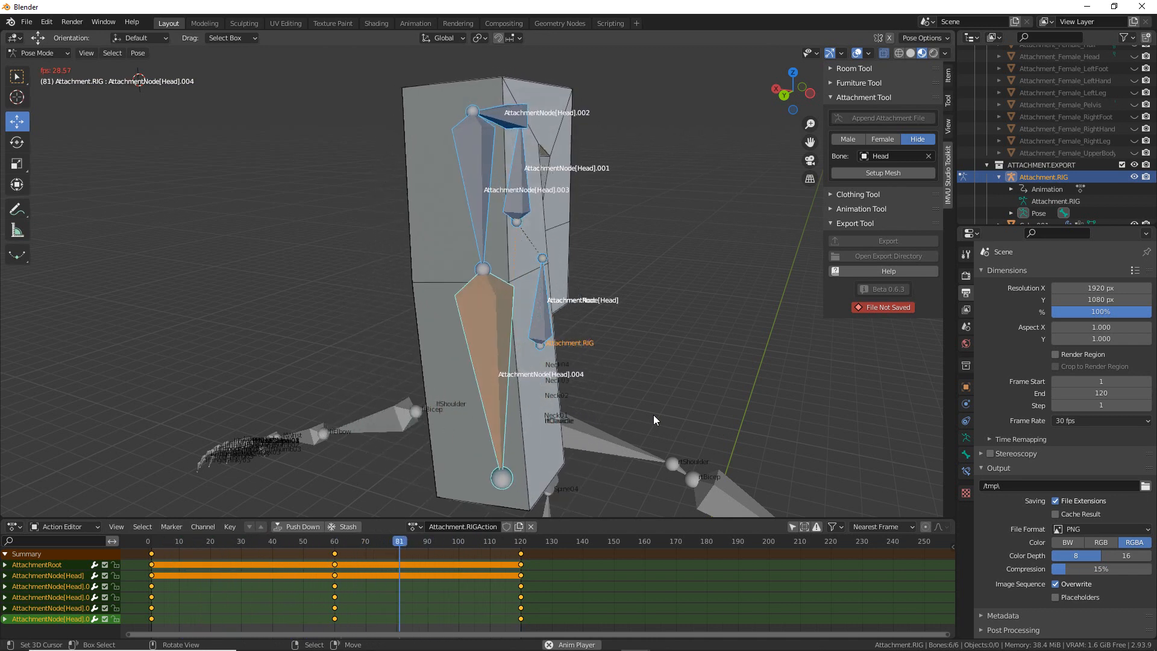
middle_drag(625, 386, 483, 363)
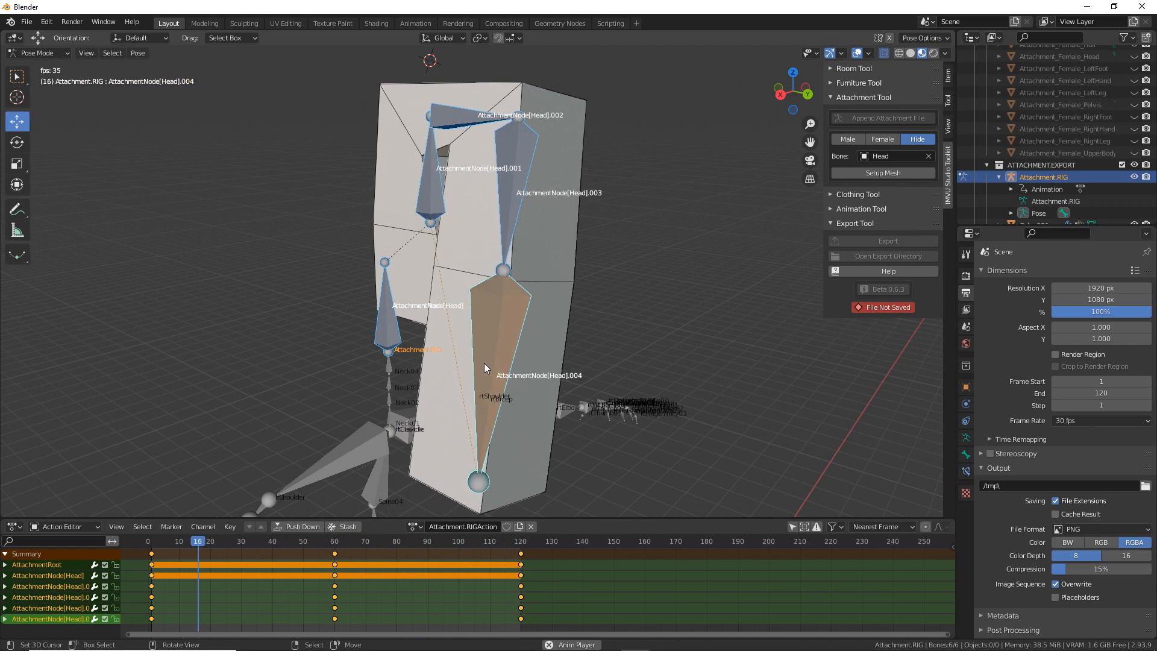
scroll(483, 368, down, 1)
shift+middle_drag(535, 291, 538, 273)
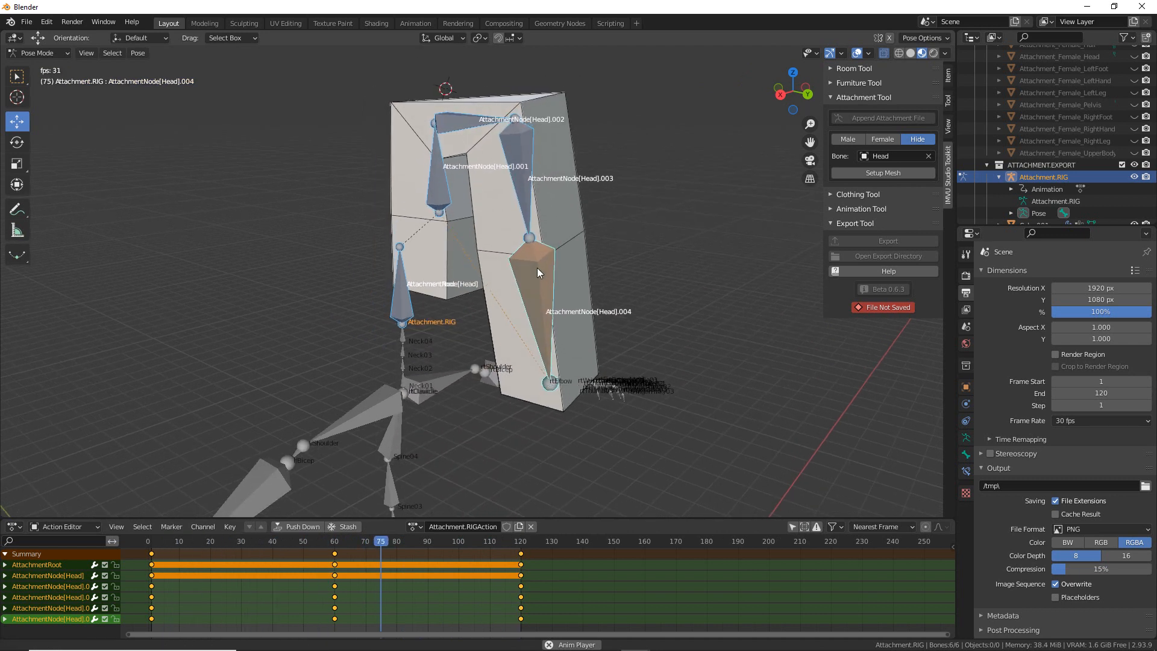
key(Escape)
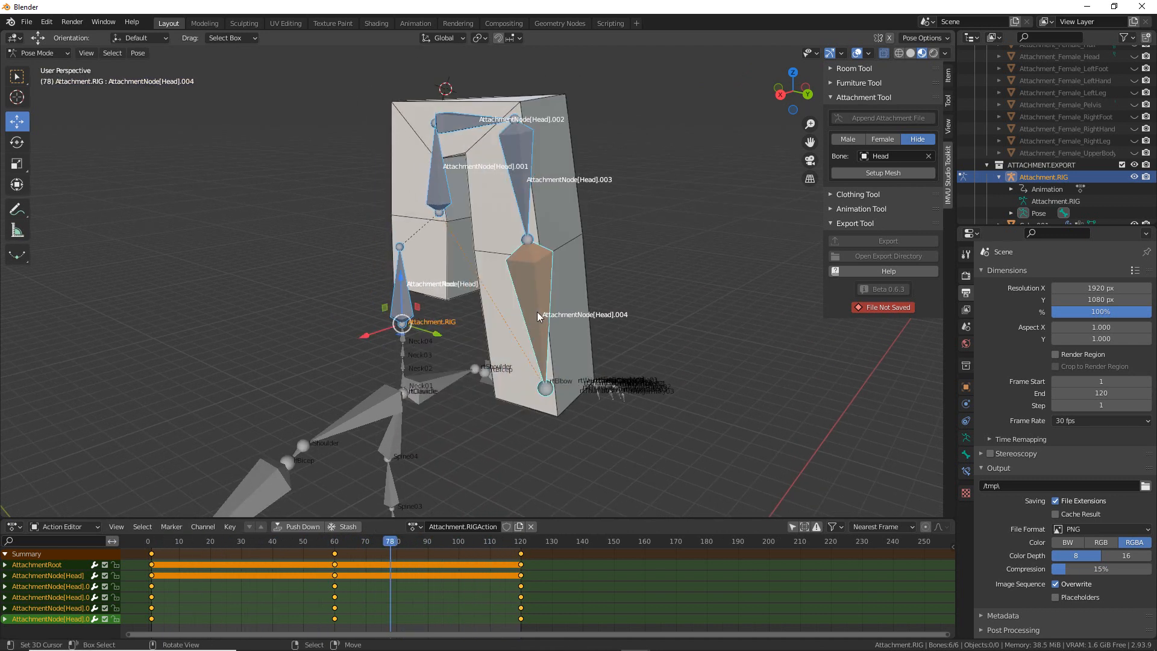
- Save the project as "fix it friday 17th hair.blend" in the Blender 2.8 accessories folder
click(26, 23)
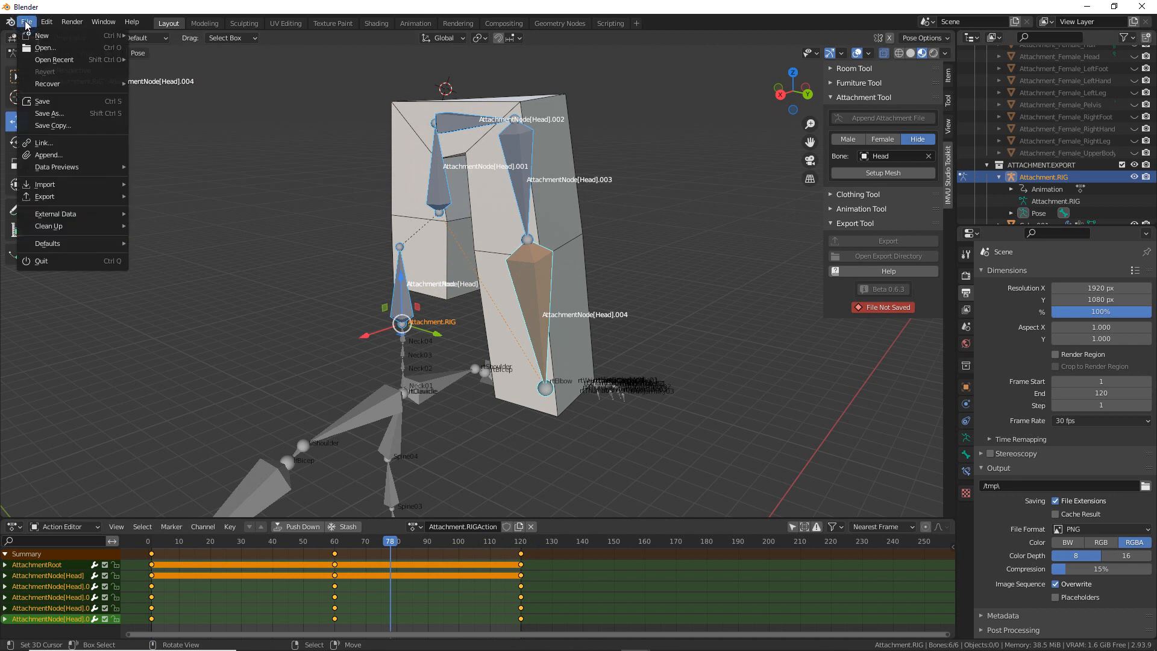
click(42, 113)
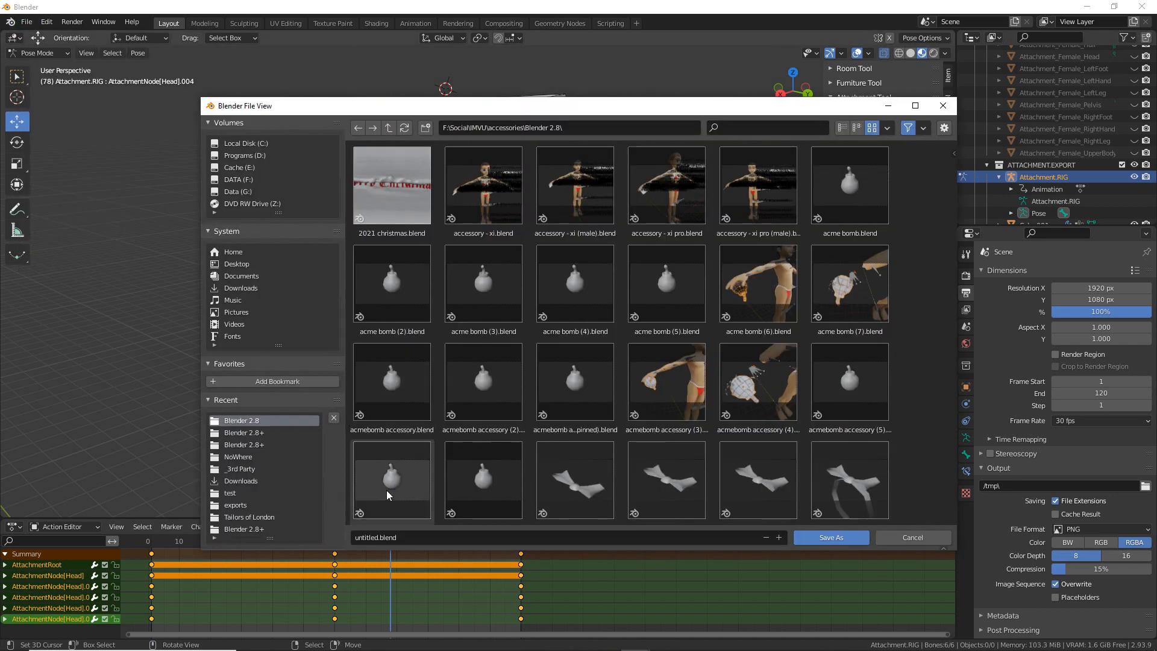
click(405, 535)
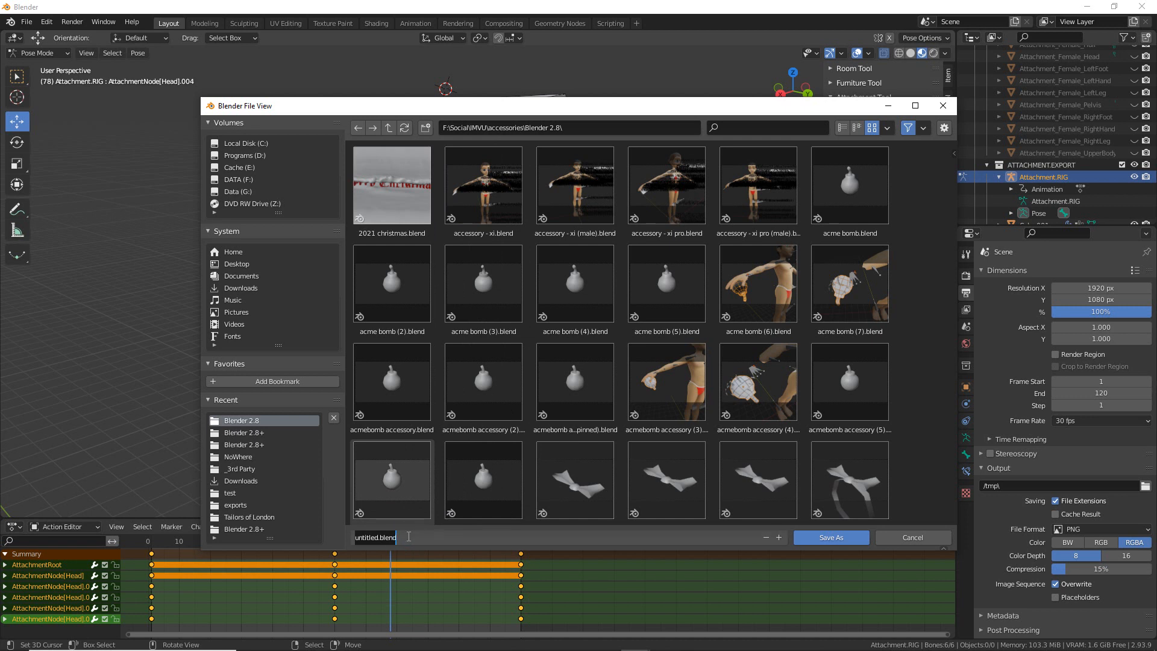
text(discord sessio)
key(BackSpace)
key(BackSpace)
key(BackSpace)
key(BackSpace)
key(BackSpace)
key(BackSpace)
key(BackSpace)
key(BackSpace)
key(BackSpace)
key(BackSpace)
key(BackSpace)
text(fix it friday 17th hair)
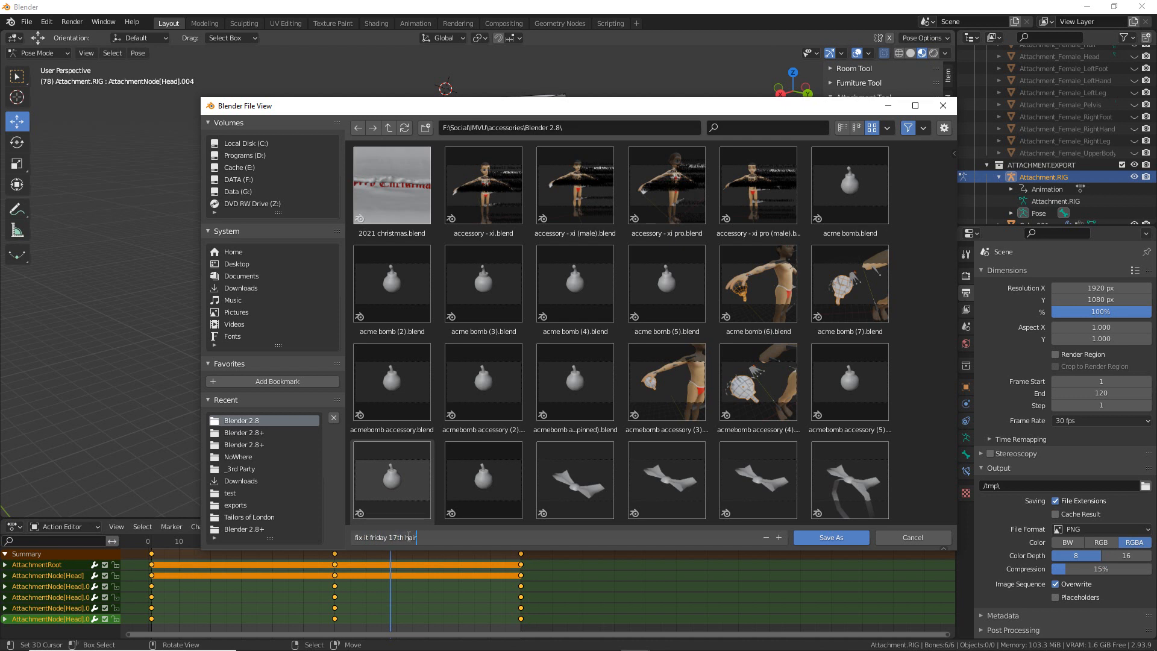
key(Return)
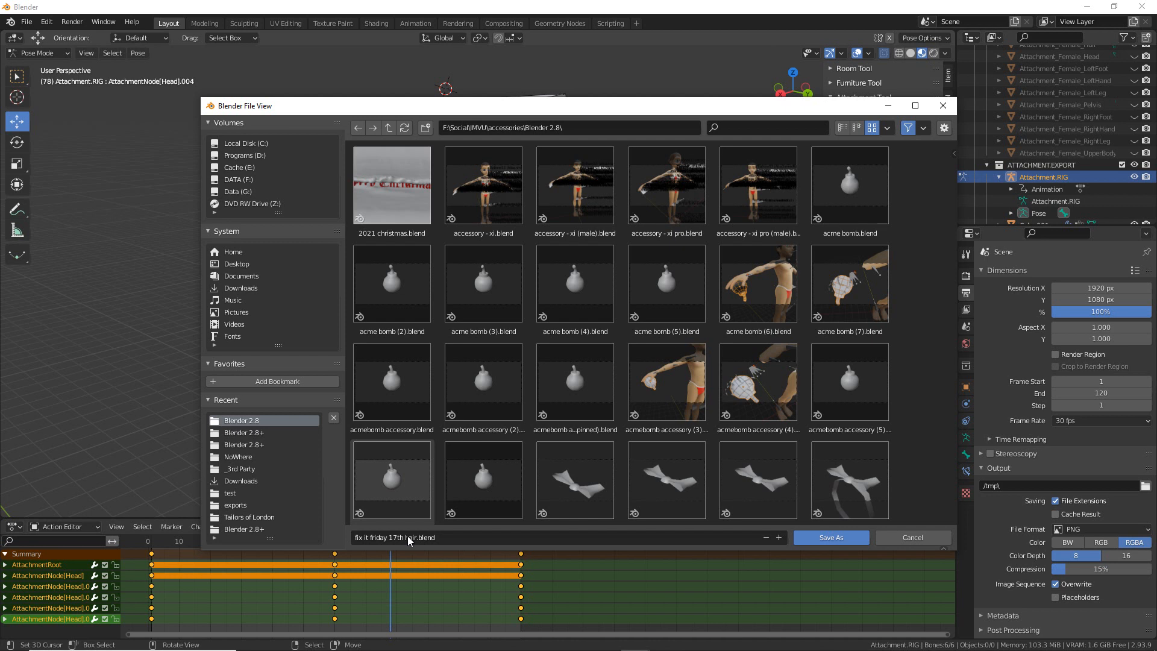
click(830, 537)
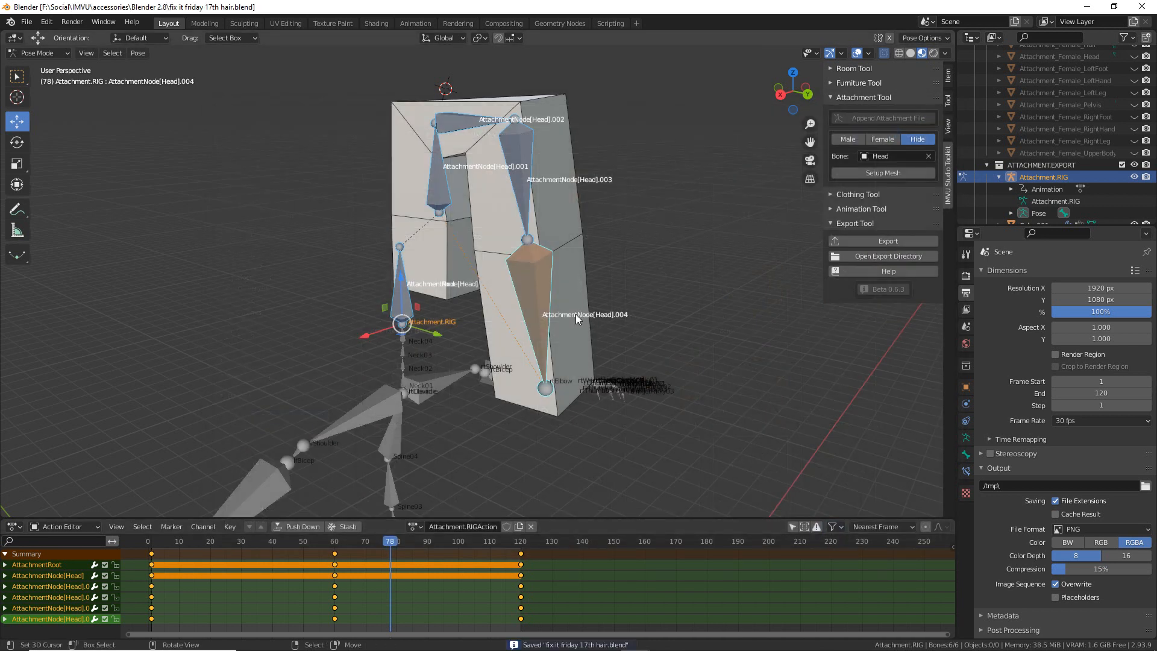
- Switch the rig from Pose Mode to Object Mode and deselect everything in the scene
key(ctrl+2)
mouse_move(808, 231)
mouse_down()
mouse_move(794, 276)
mouse_move(787, 252)
mouse_up()
drag(868, 248, 901, 252)
click(39, 53)
click(44, 68)
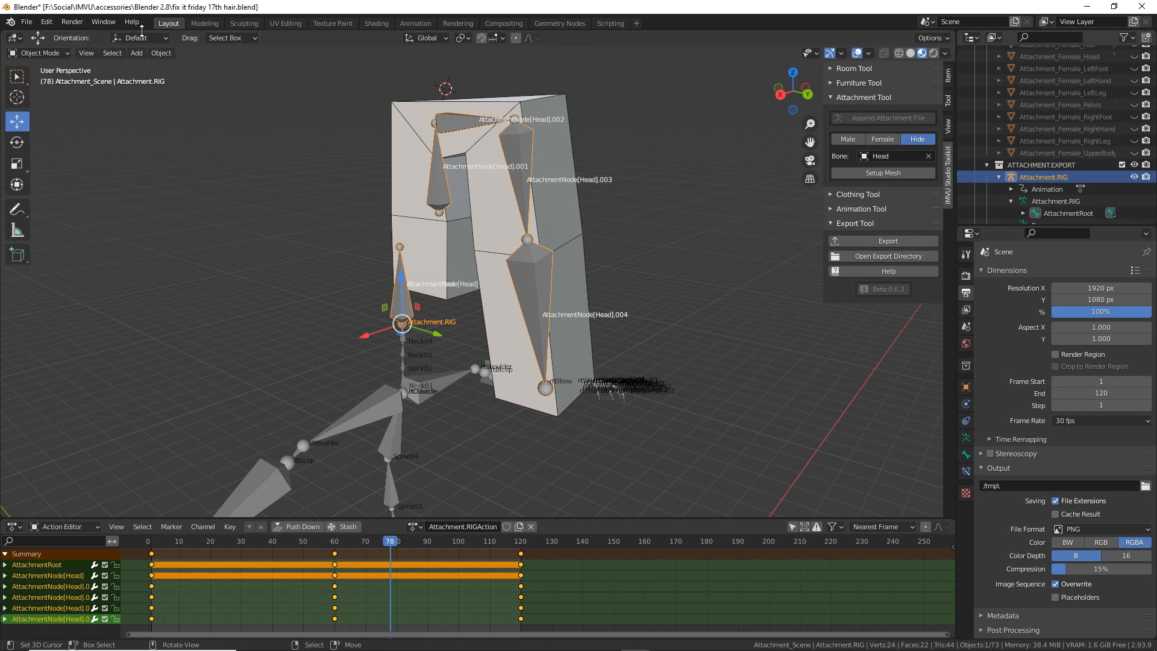
click(112, 53)
click(127, 79)
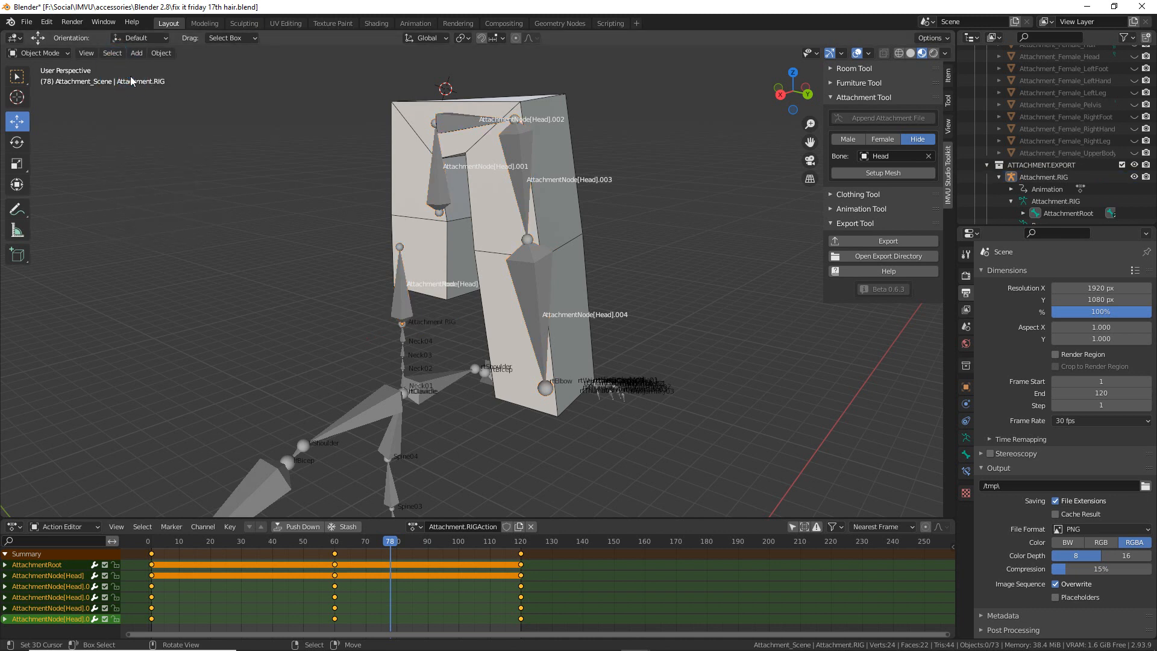
- Move the playhead to frame 1 and rename the rig's action to "hair"
drag(390, 541, 152, 558)
key(ctrl+2)
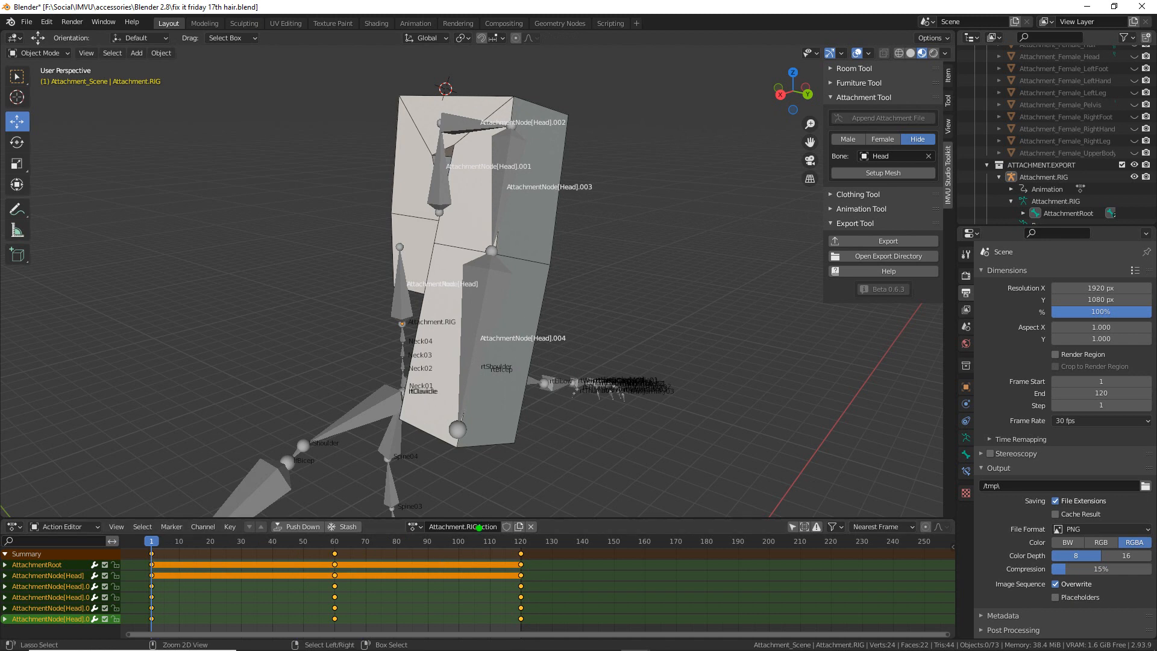
drag(438, 517, 441, 505)
drag(462, 435, 463, 494)
mouse_move(453, 476)
mouse_down()
mouse_move(463, 496)
mouse_move(483, 474)
mouse_up()
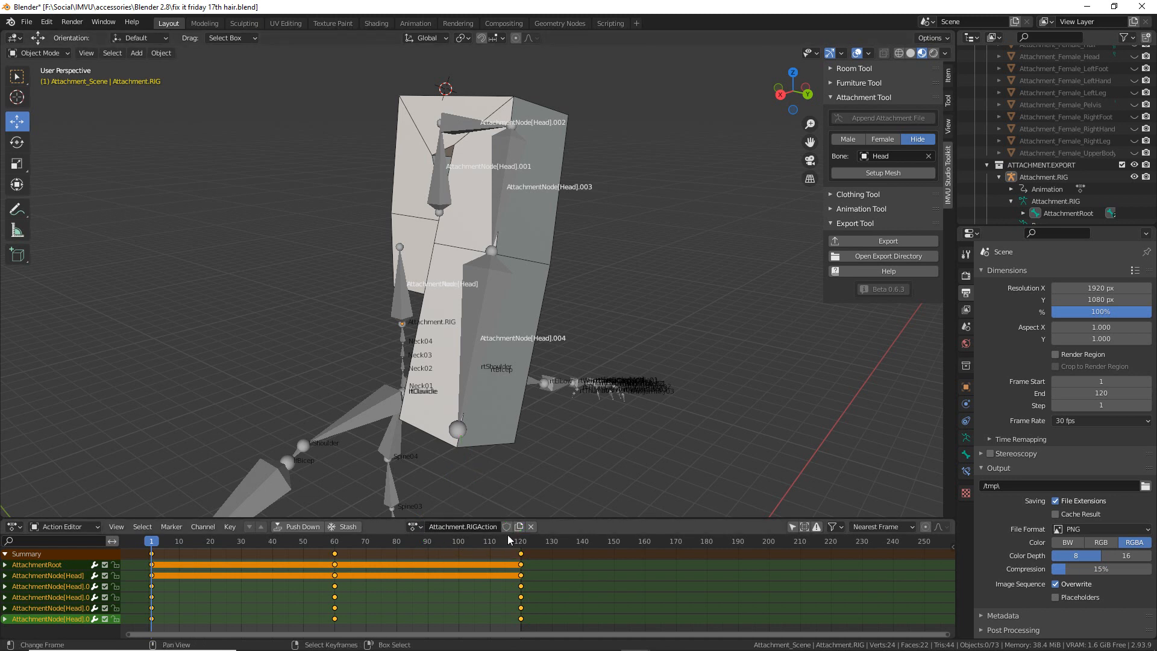
key(ctrl+2)
click(516, 543)
mouse_move(519, 543)
mouse_down()
mouse_move(516, 595)
mouse_move(518, 543)
mouse_move(537, 558)
mouse_up()
mouse_move(505, 519)
mouse_down()
mouse_move(529, 526)
mouse_move(514, 514)
mouse_up()
key(Escape)
click(474, 528)
text(hair)
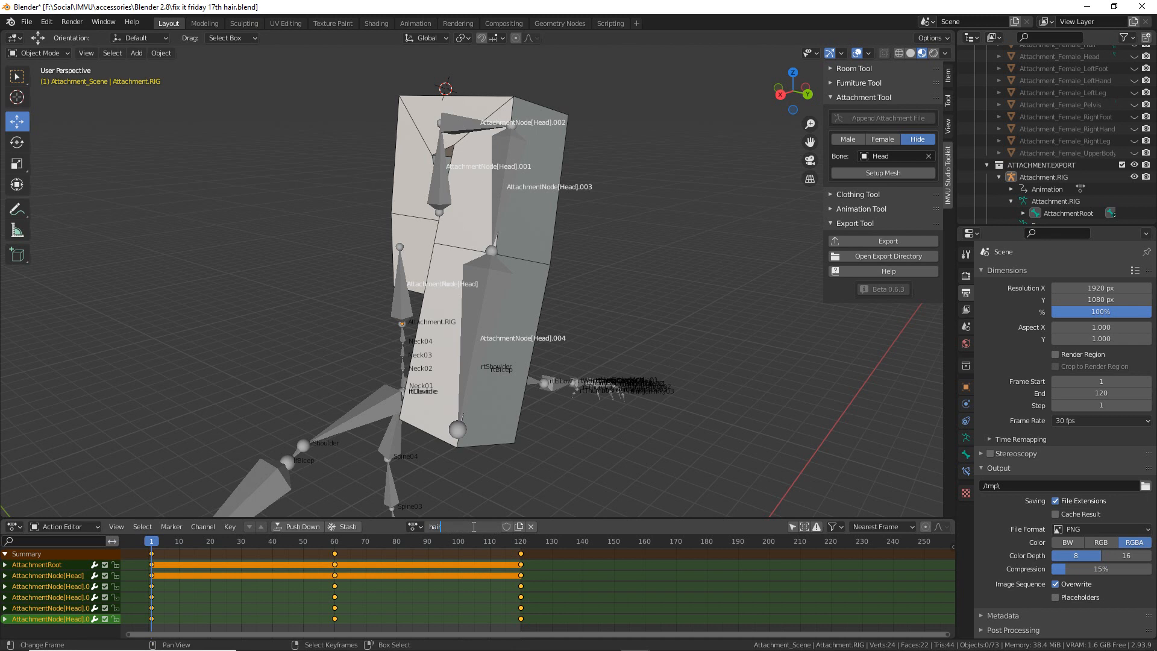
key(Return)
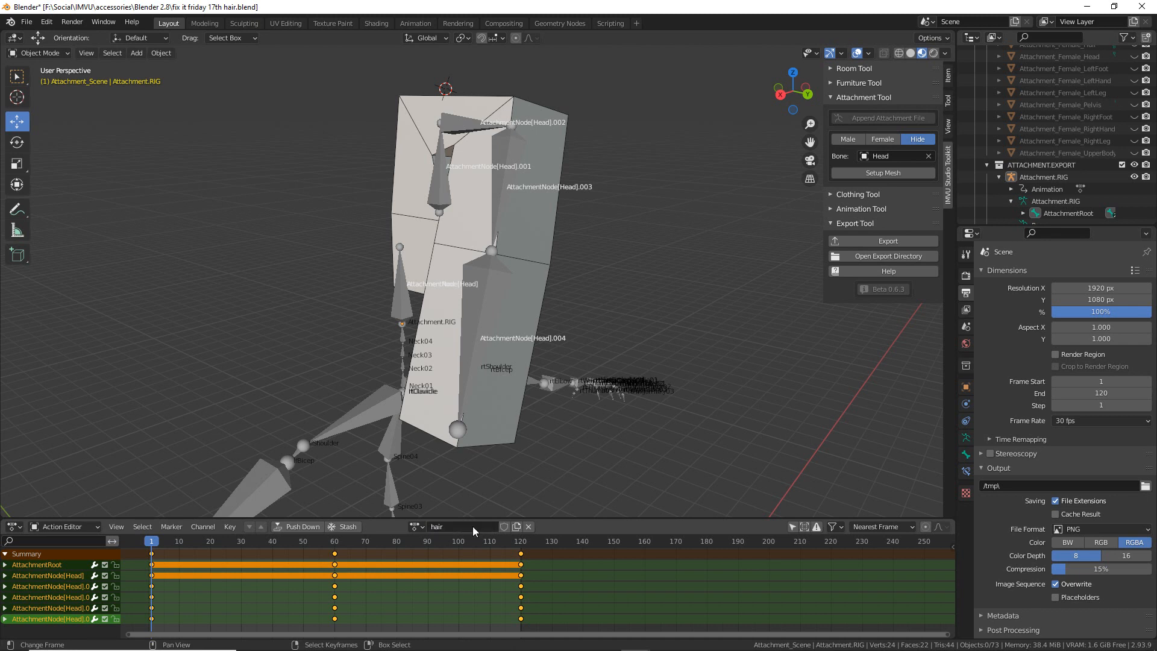
- Save the project file and deselect everything in the scene
click(26, 22)
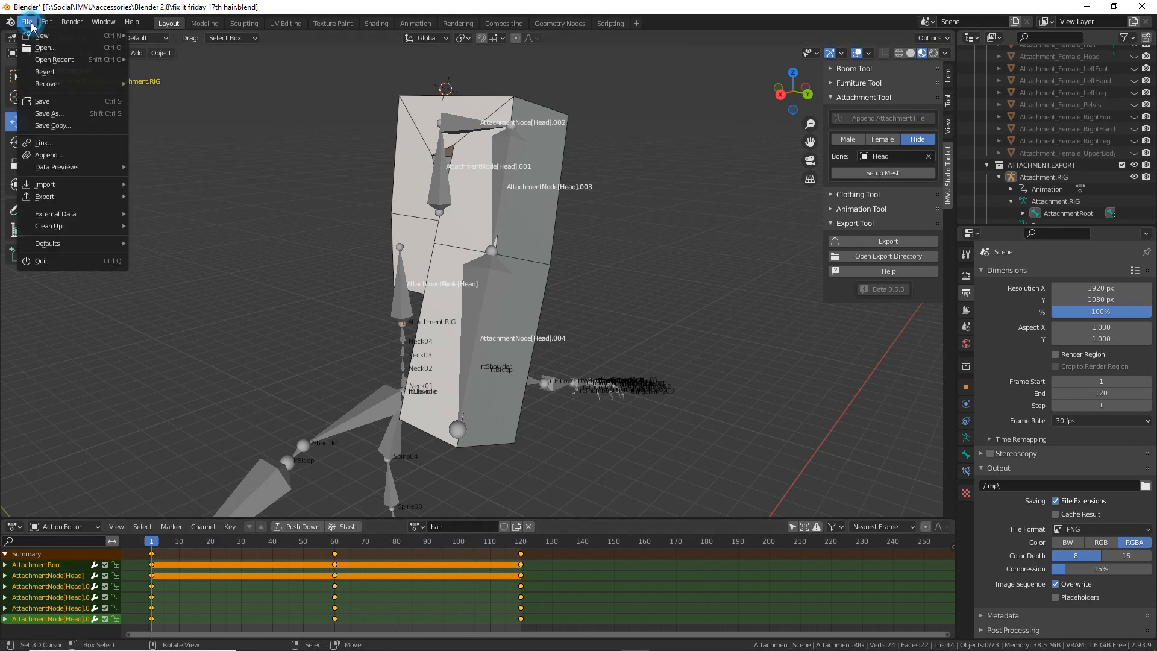
click(43, 105)
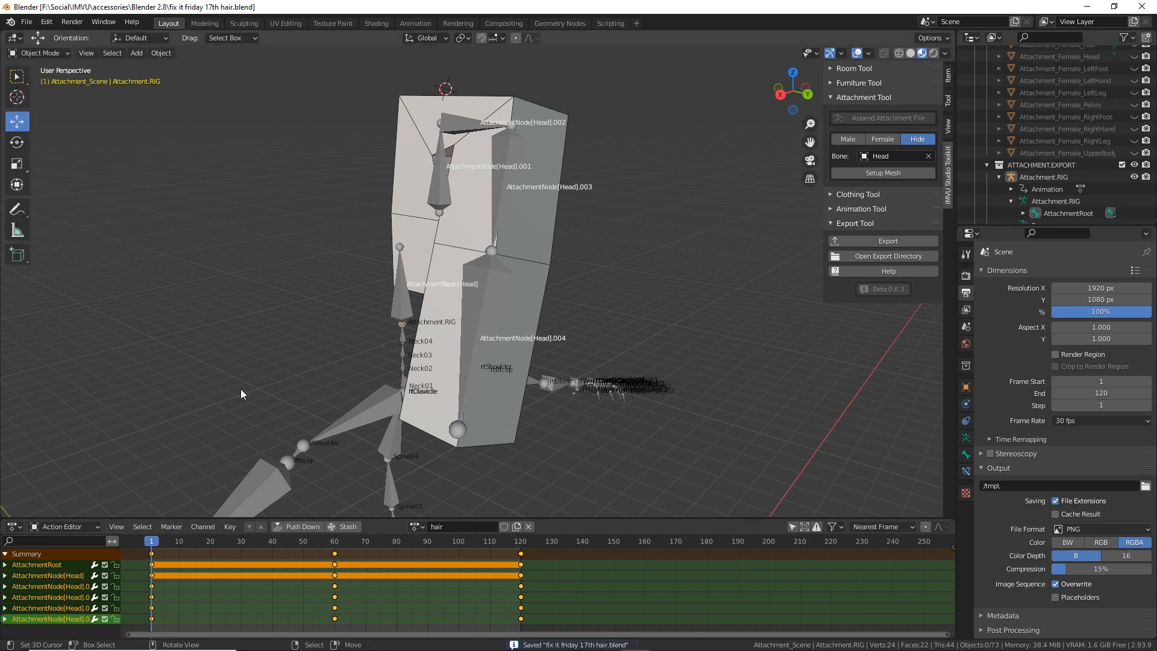
click(111, 53)
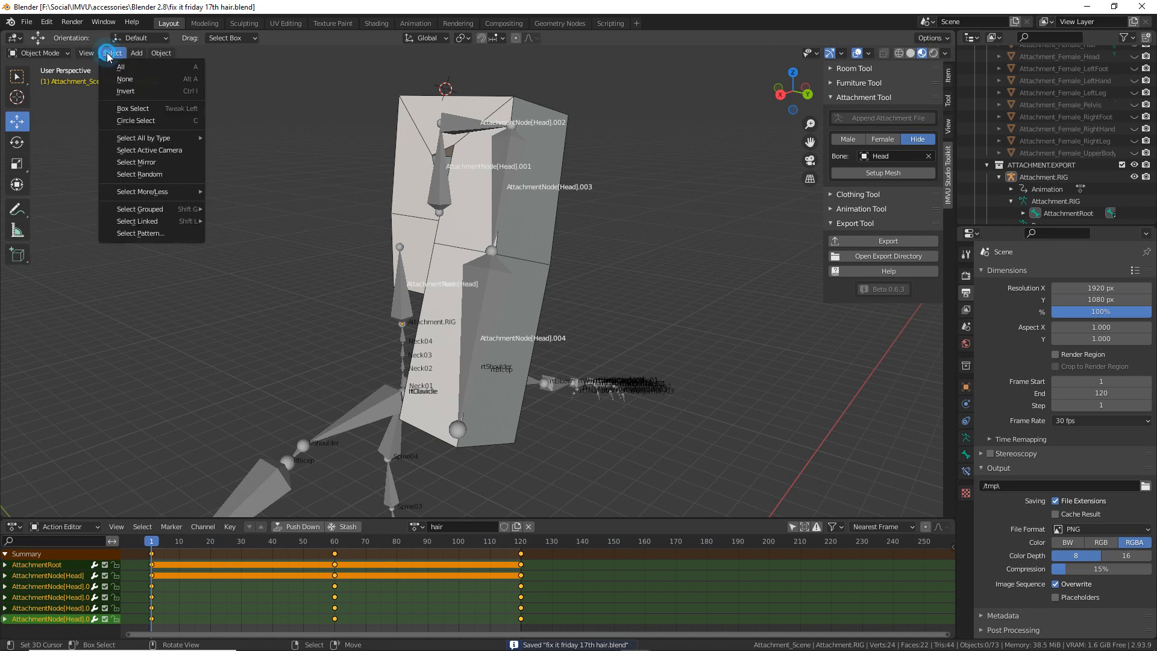
click(125, 82)
- Export the animated hair attachment with the IMVU toolkit's Export Tool
click(888, 258)
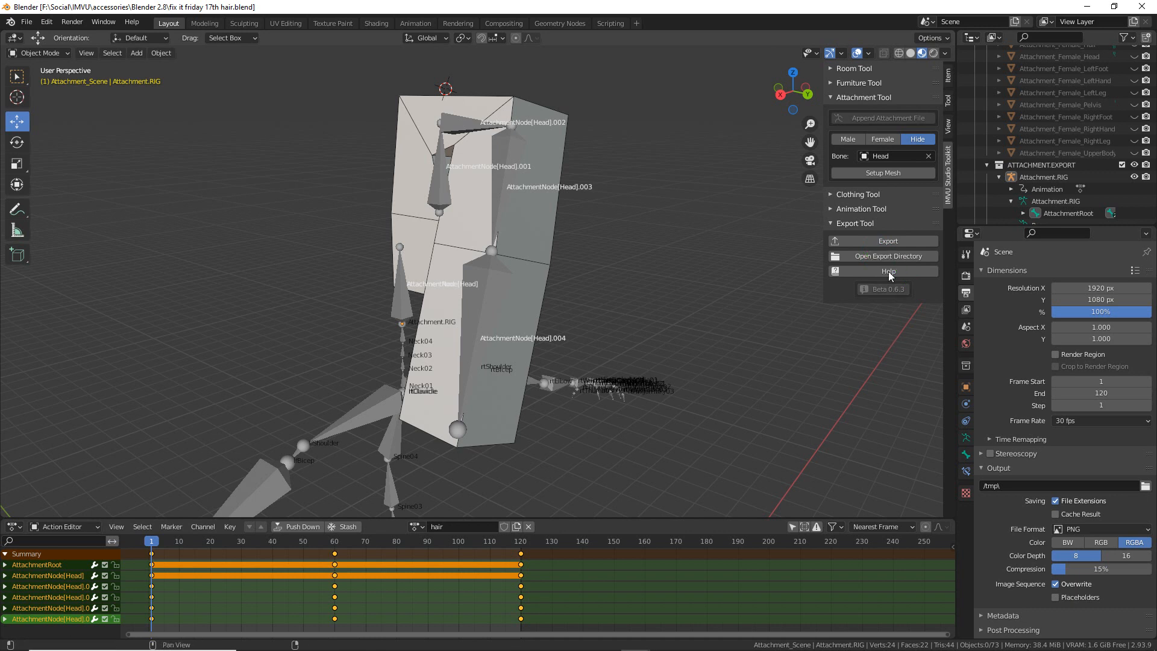
click(888, 241)
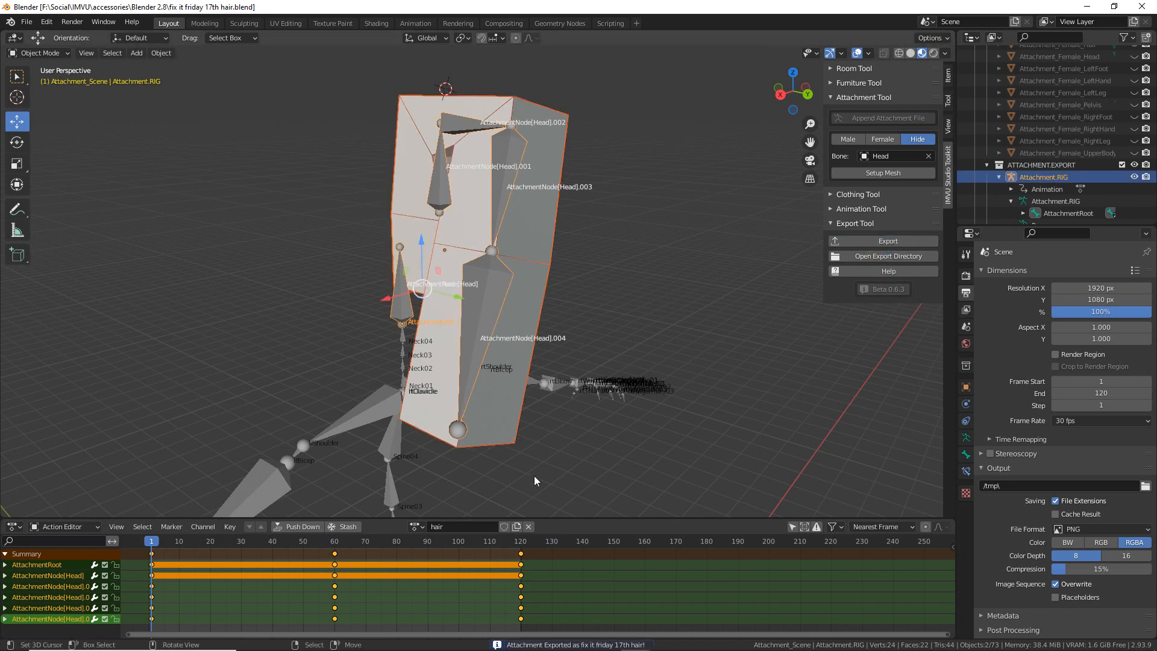
key(ctrl+2)
mouse_move(574, 516)
mouse_down()
mouse_move(575, 597)
mouse_move(591, 595)
mouse_up()
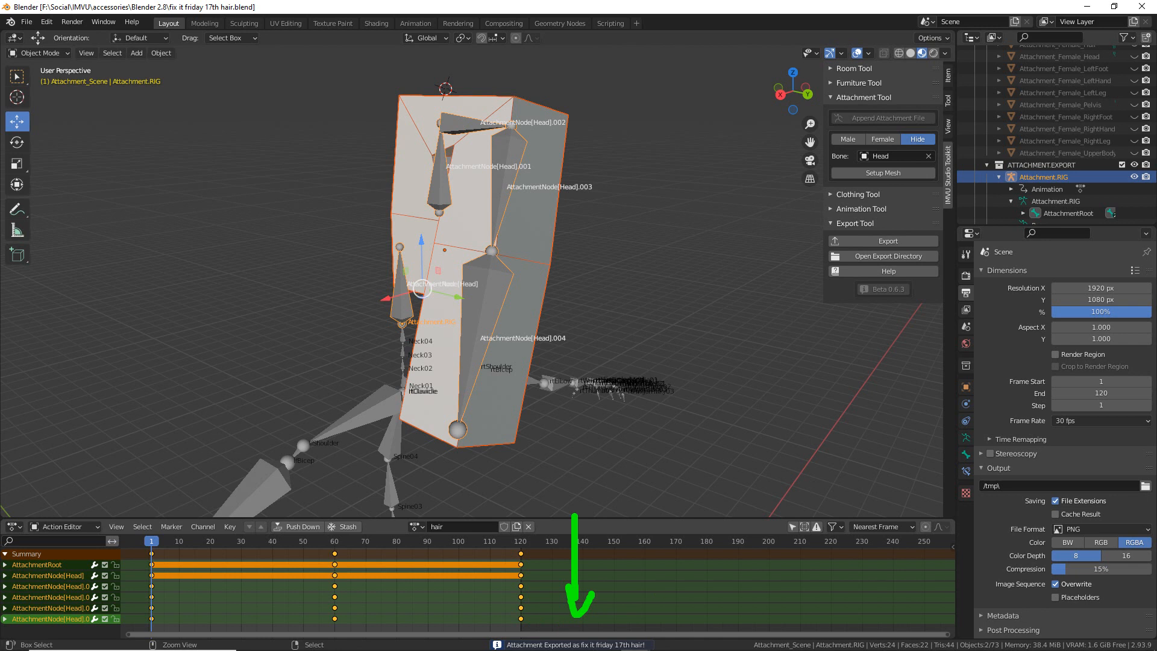
key(Escape)
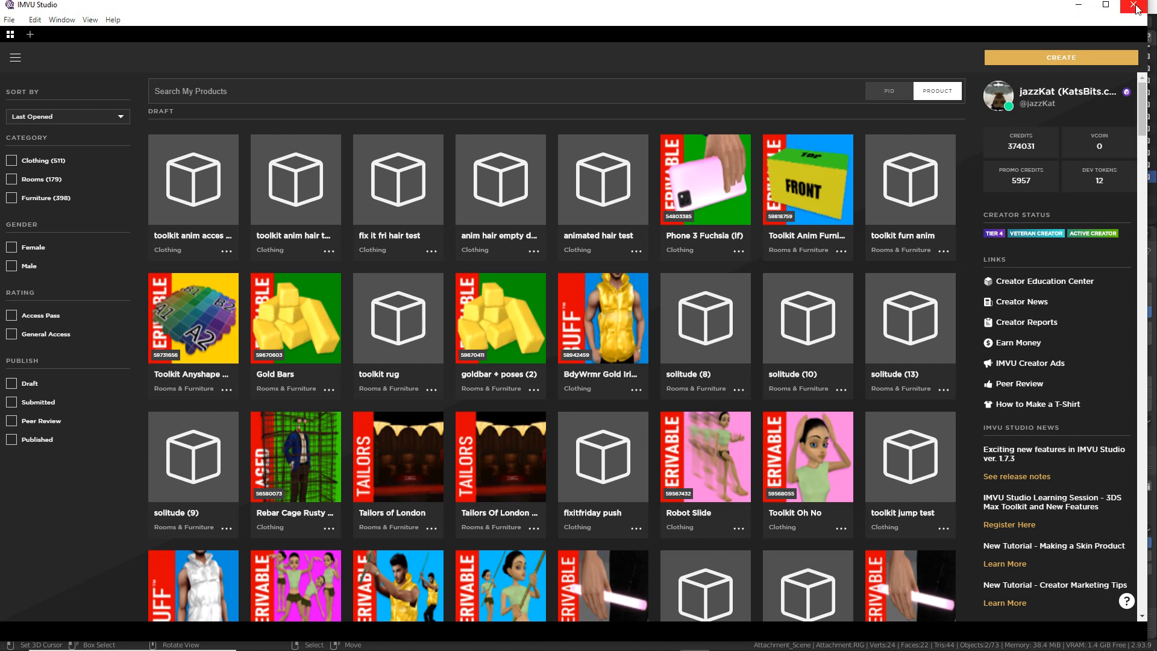
- Switch to IMVU Studio, shrink its window to float over Blender, and start creating a new product
drag(1147, 3, 849, 70)
drag(677, 73, 762, 58)
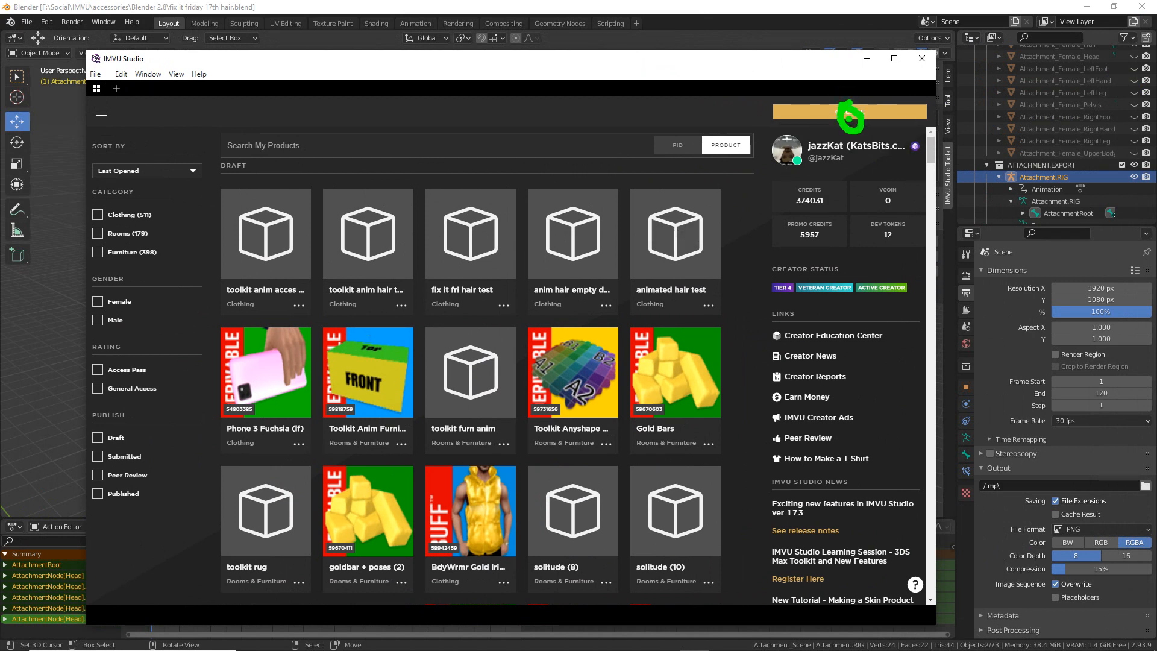
click(851, 114)
click(855, 111)
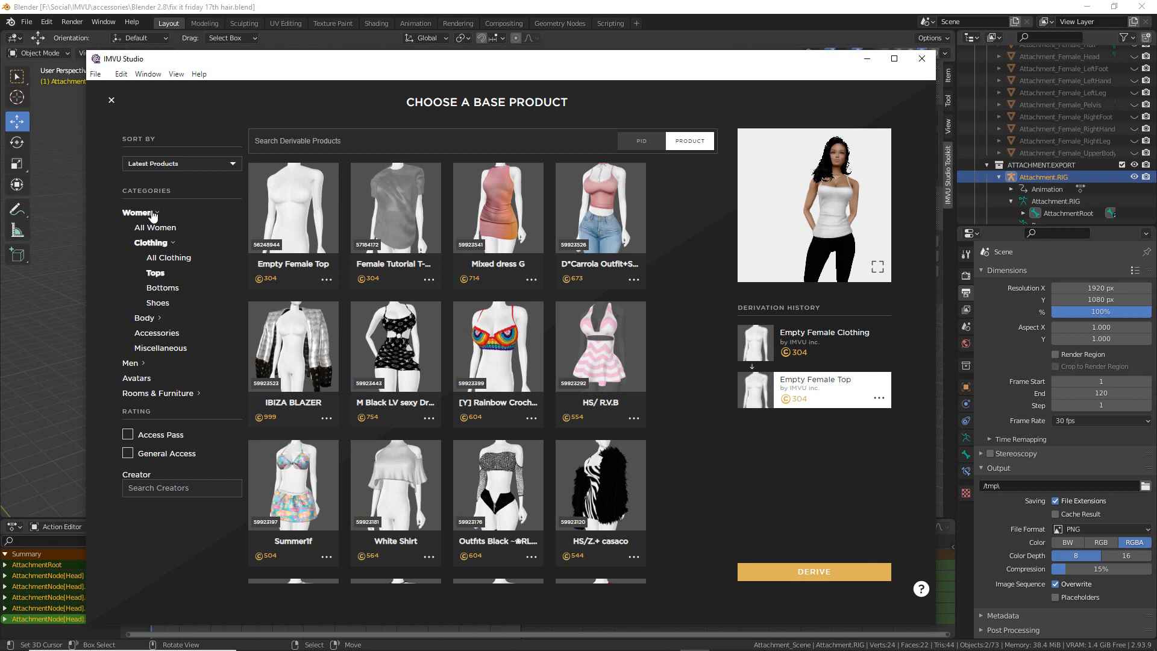
- Derive a new product from the Empty Female Accessory in the women's Accessories category
click(149, 333)
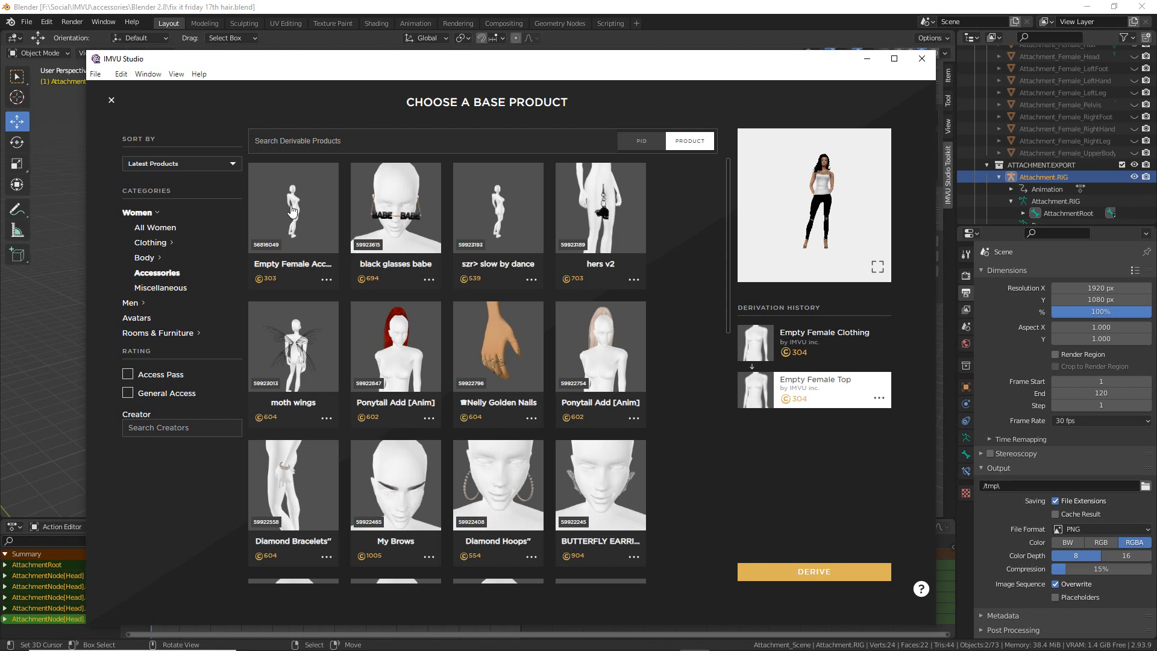
mouse_move(299, 216)
mouse_down()
mouse_move(313, 183)
mouse_move(292, 201)
mouse_up()
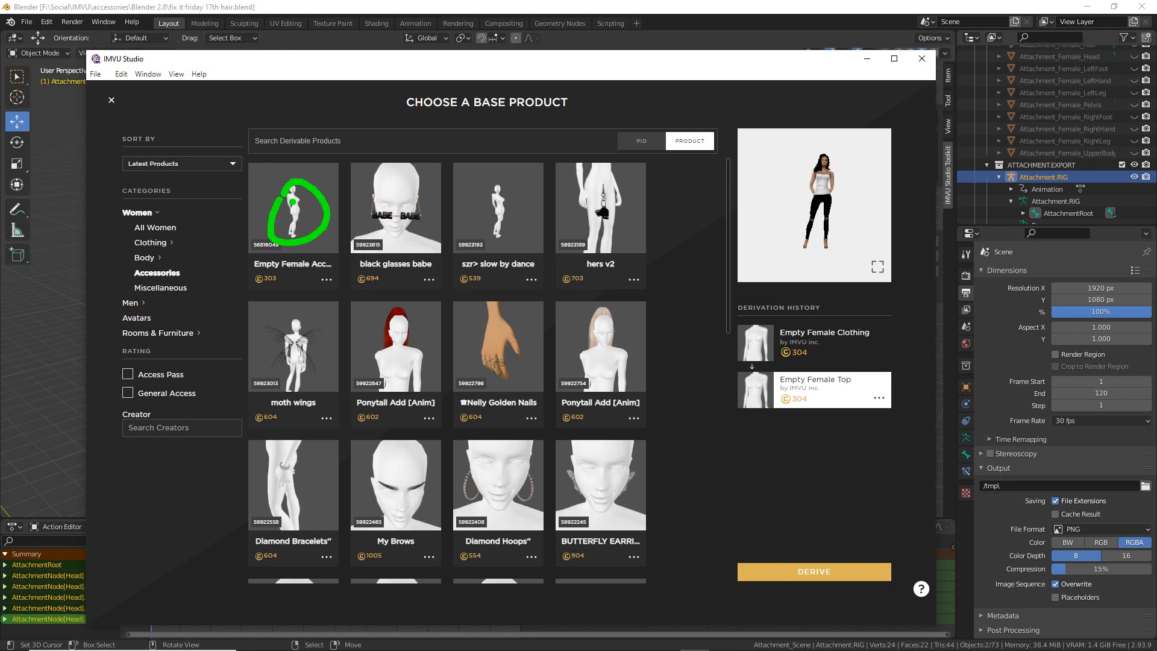
click(291, 207)
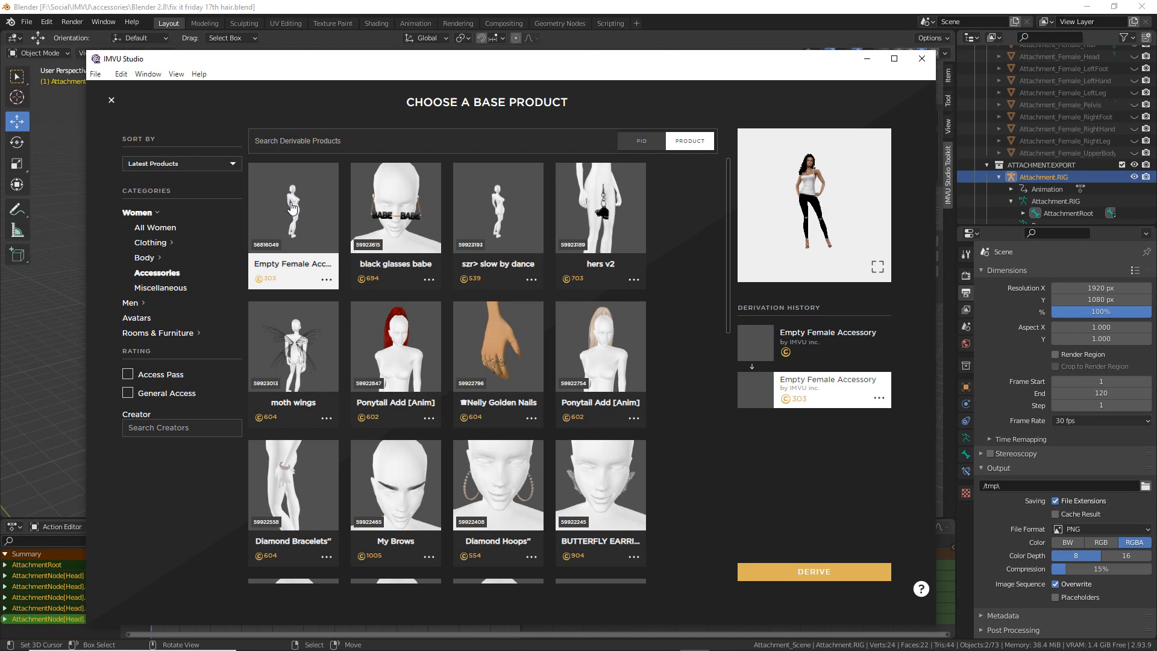
mouse_move(810, 549)
mouse_down()
mouse_move(795, 565)
mouse_move(813, 546)
mouse_up()
click(814, 566)
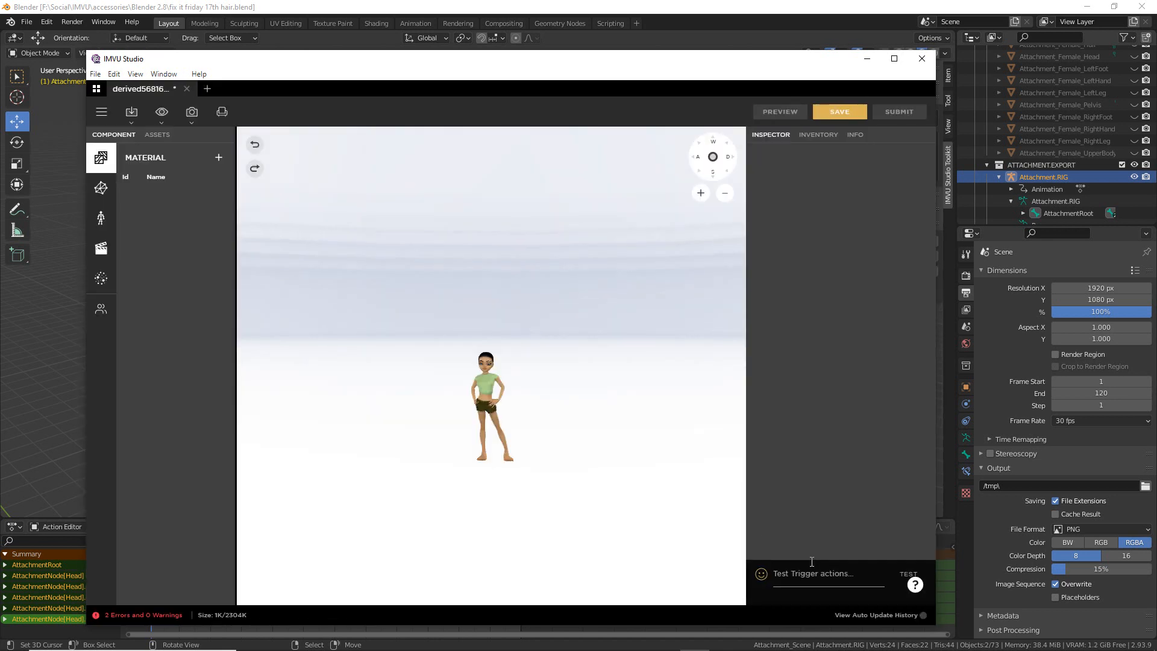
- Check the product list for the new derived draft, return to it and view the avatar up close from behind
click(95, 89)
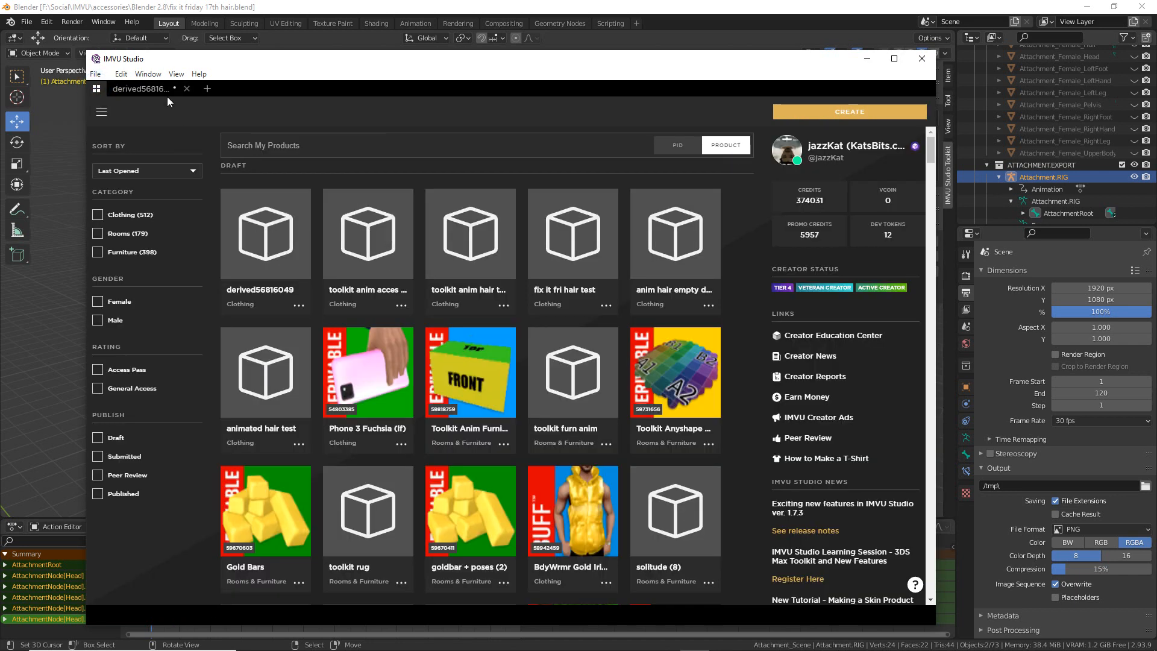
click(141, 88)
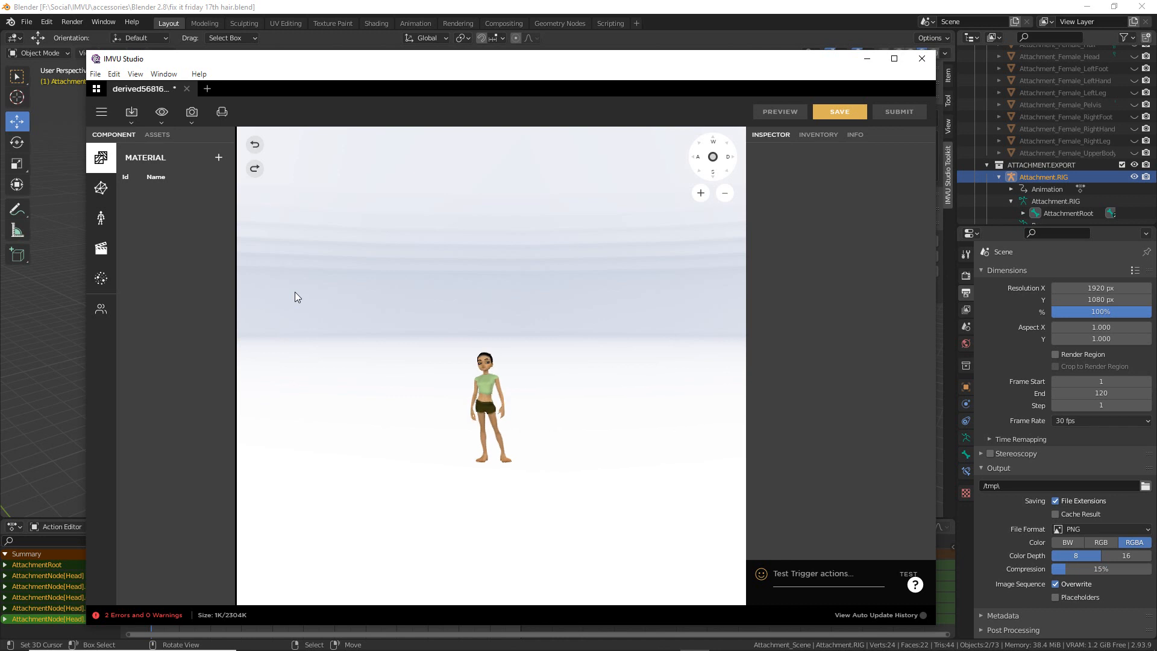
scroll(461, 451, up, 5)
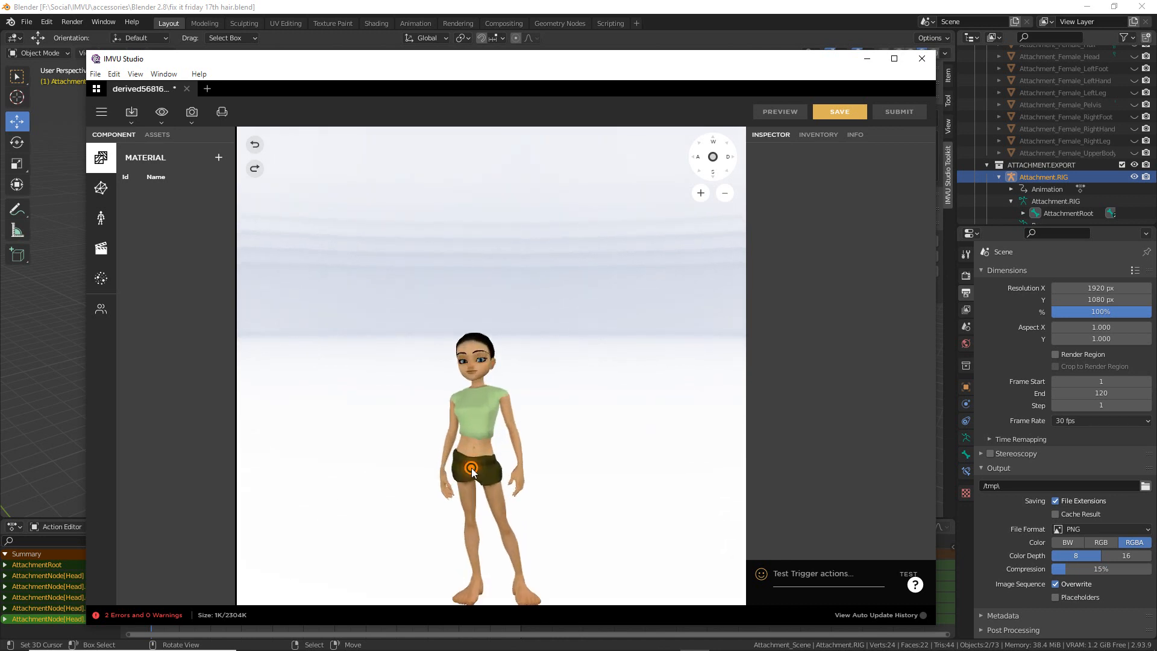
drag(480, 391, 364, 410)
scroll(365, 414, up, 3)
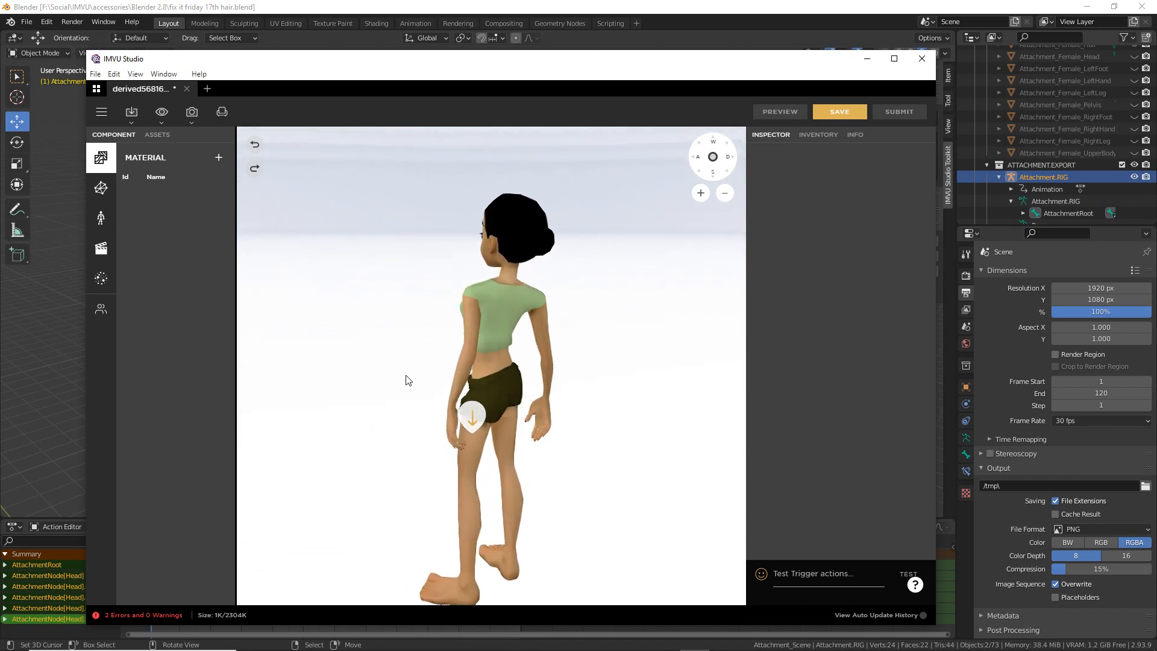
- Import "fix it friday 17th hair.fbx" from the IMVU accessories > Blender 2.8 folder into the derived product
mouse_move(130, 101)
mouse_down()
mouse_move(115, 117)
mouse_move(151, 98)
mouse_up()
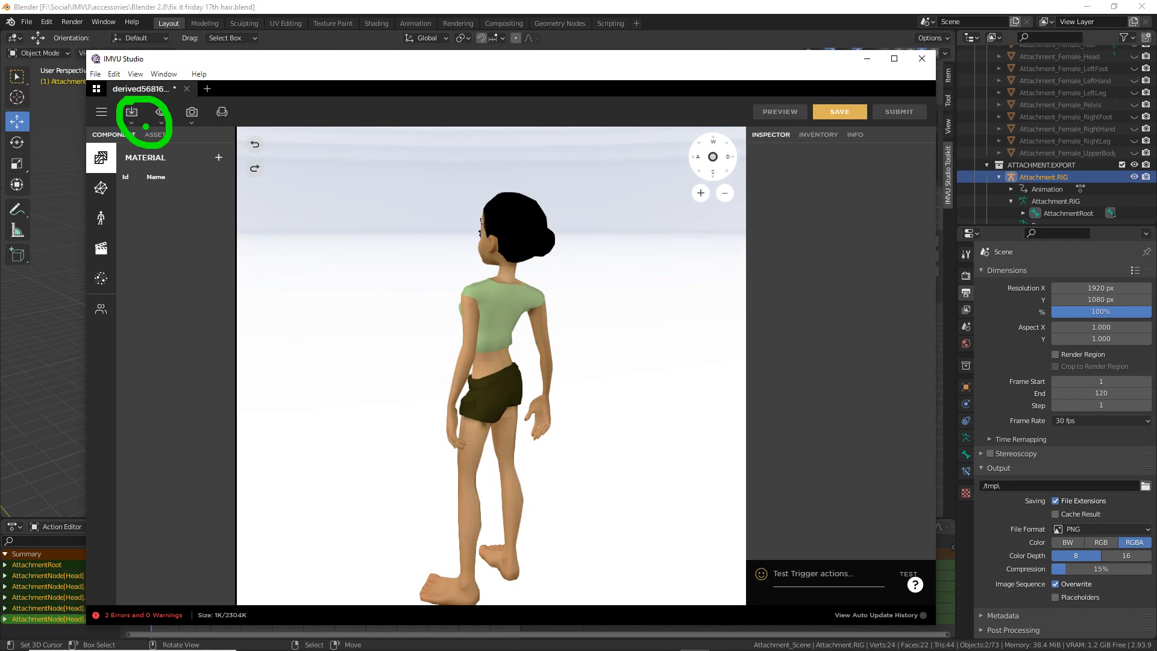
key(Escape)
click(131, 113)
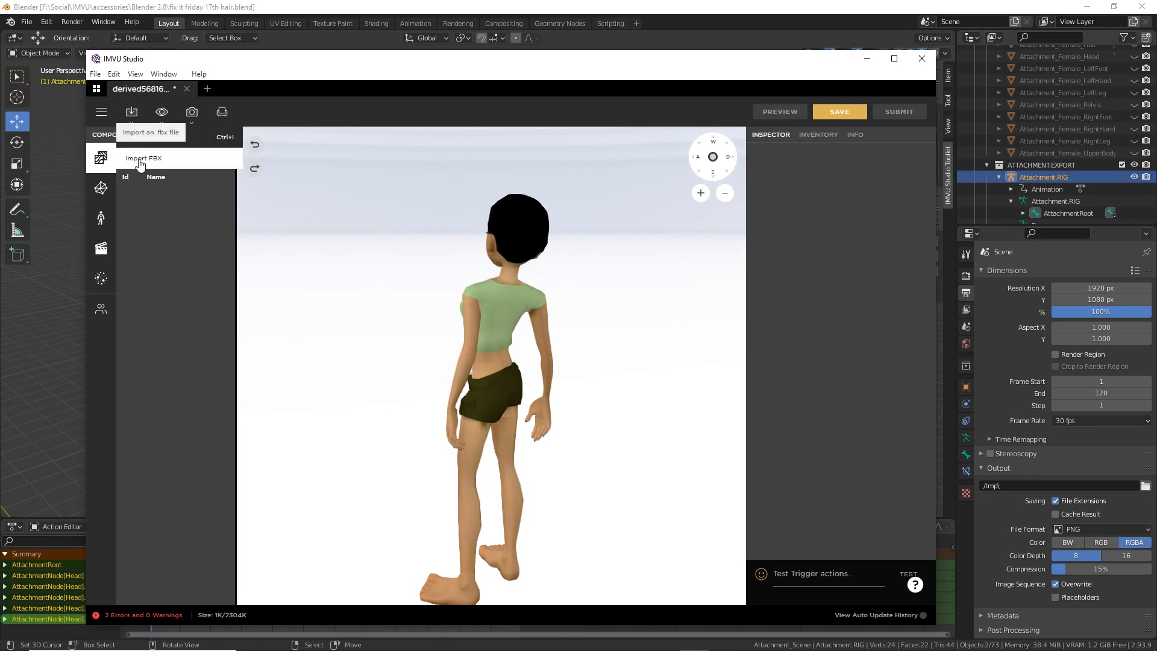
drag(125, 166, 150, 171)
key(Escape)
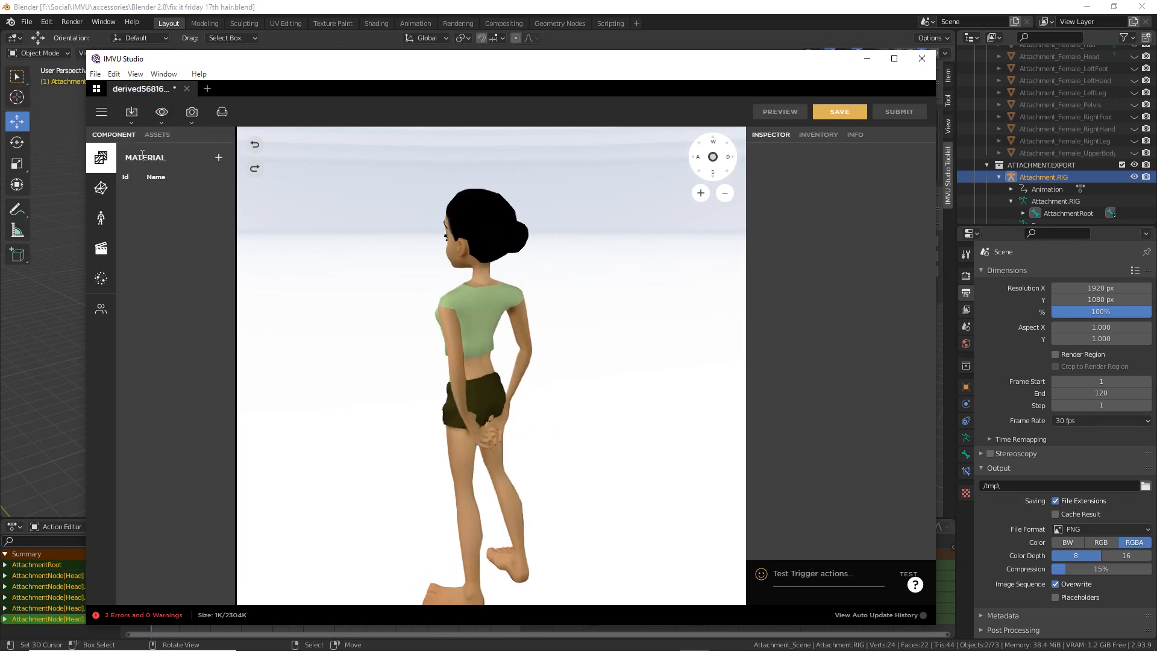
click(143, 159)
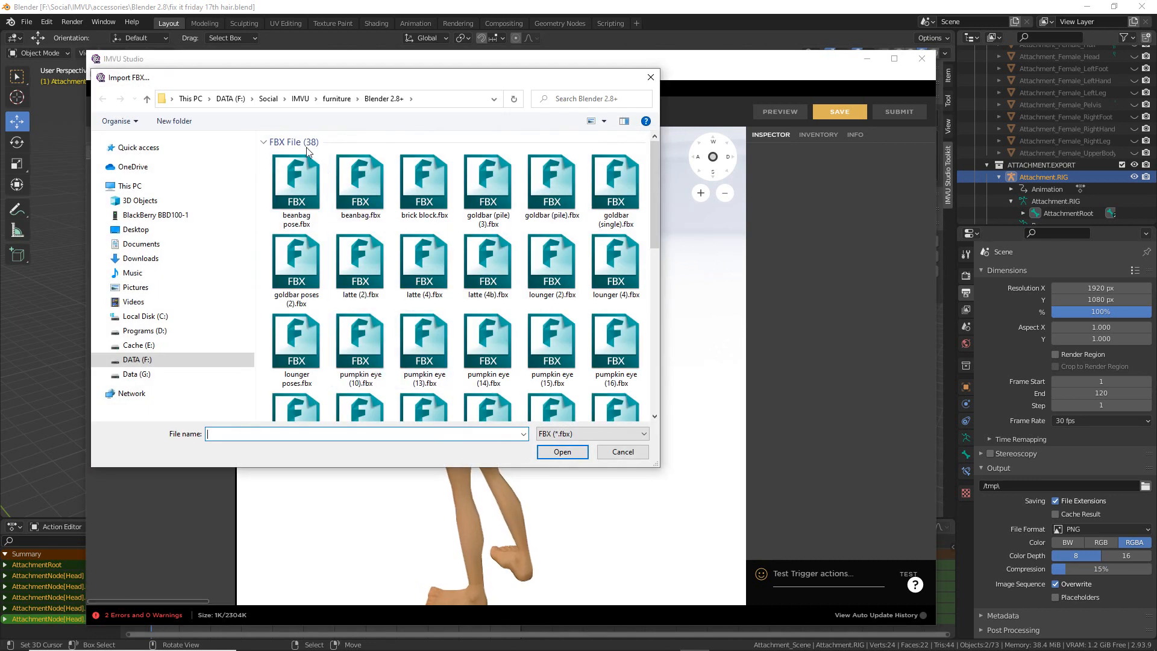
click(315, 99)
click(341, 203)
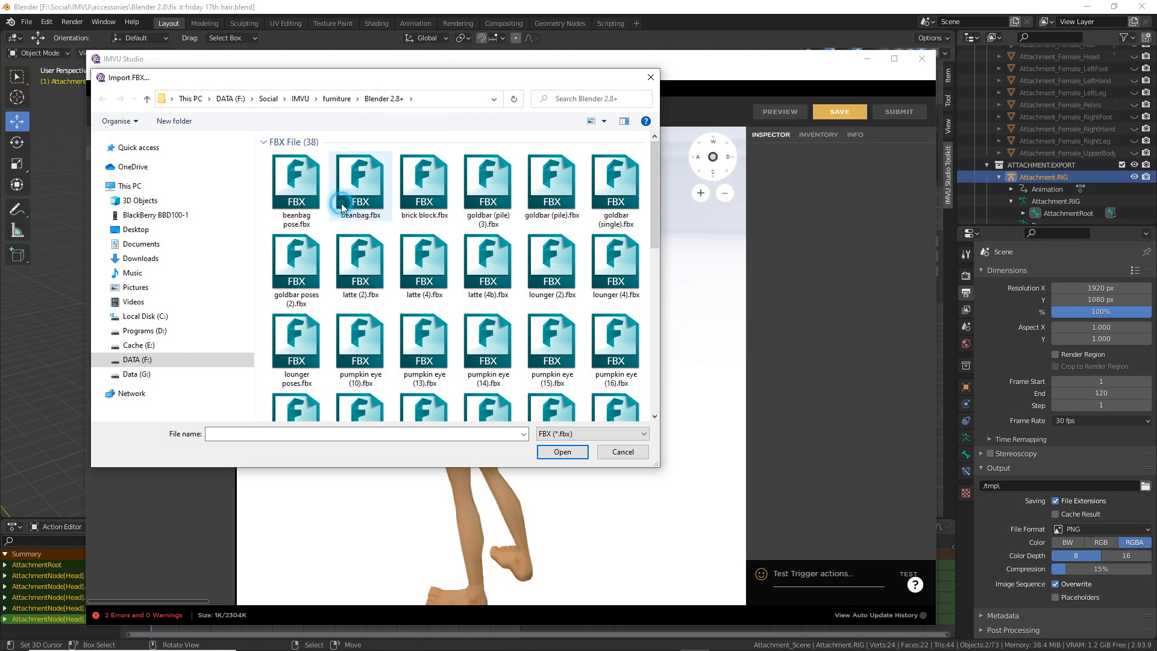
click(366, 98)
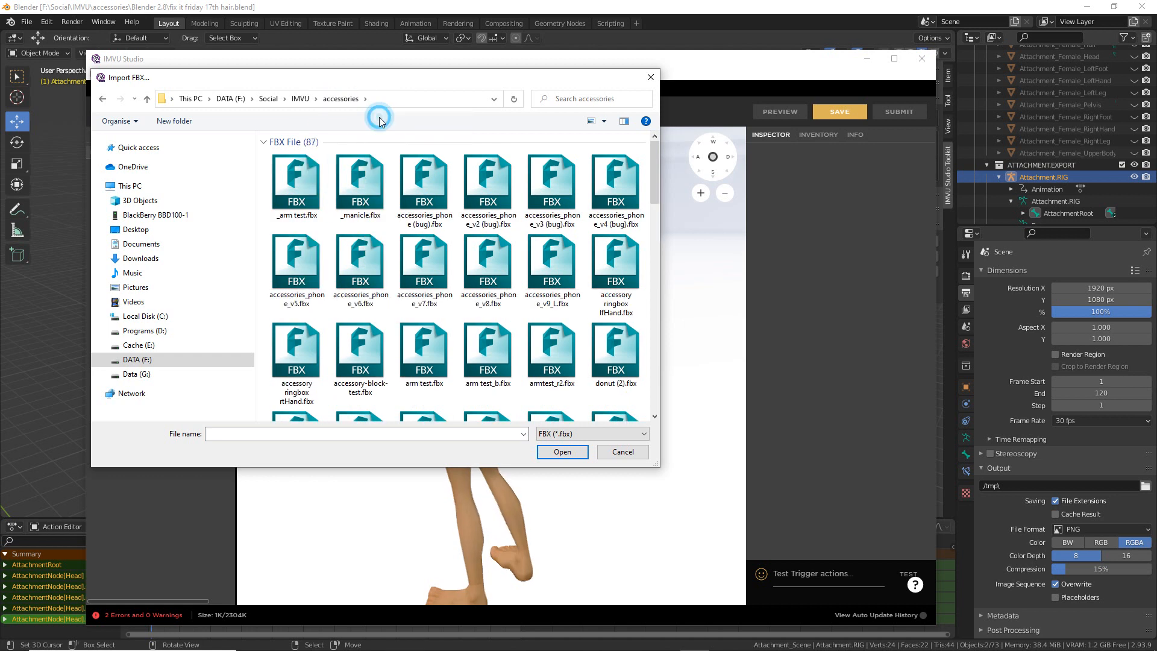
click(389, 116)
scroll(448, 373, down, 7)
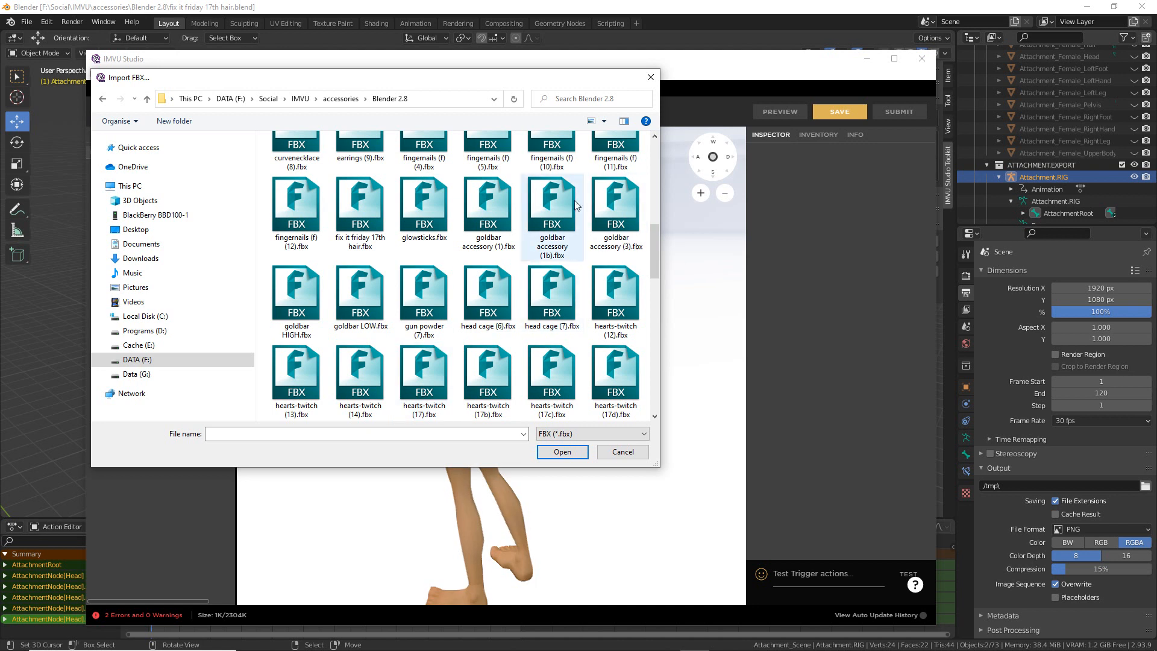
click(363, 207)
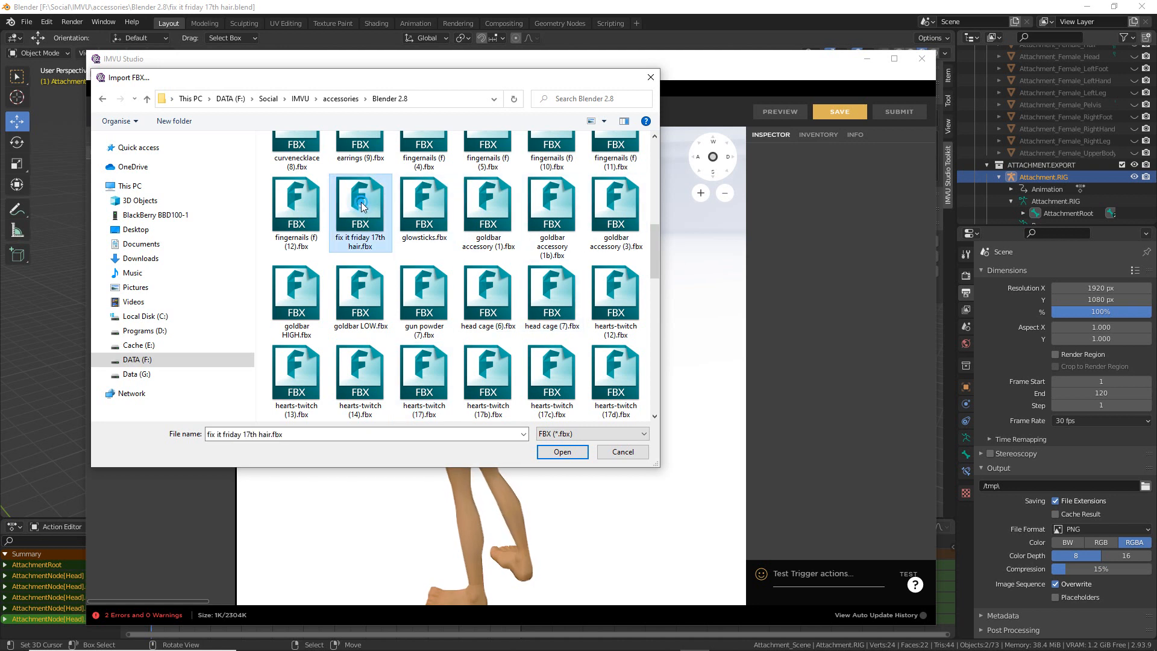
click(567, 452)
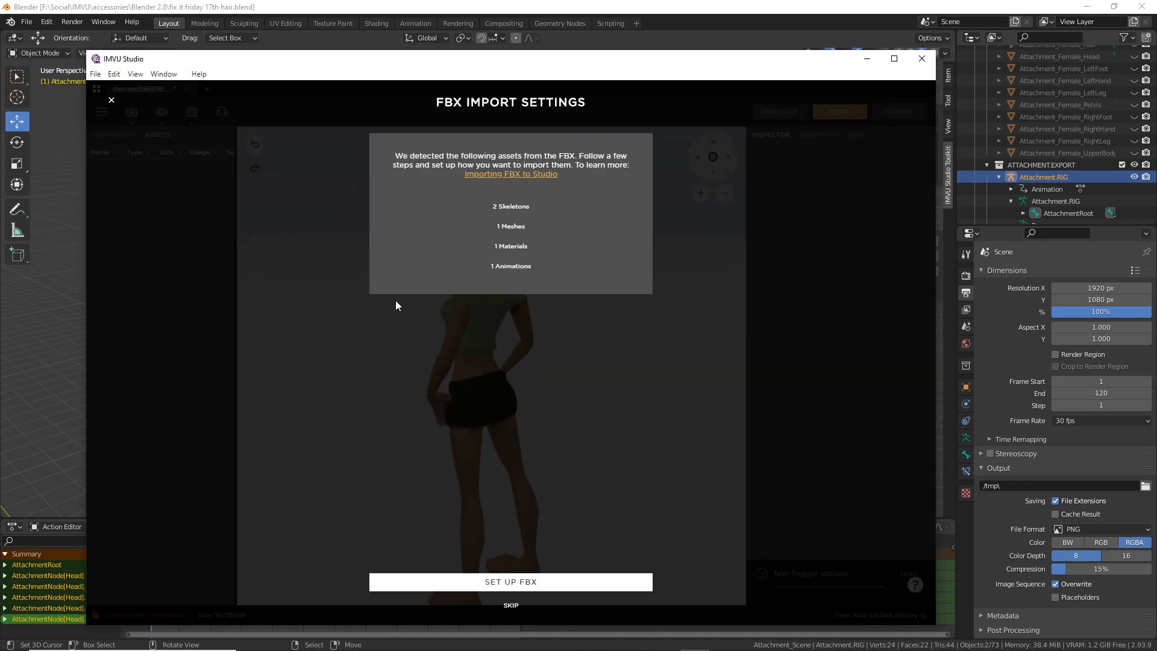
- Switch back to Blender, select the hair mesh and check its material slots and the list of available materials
click(299, 8)
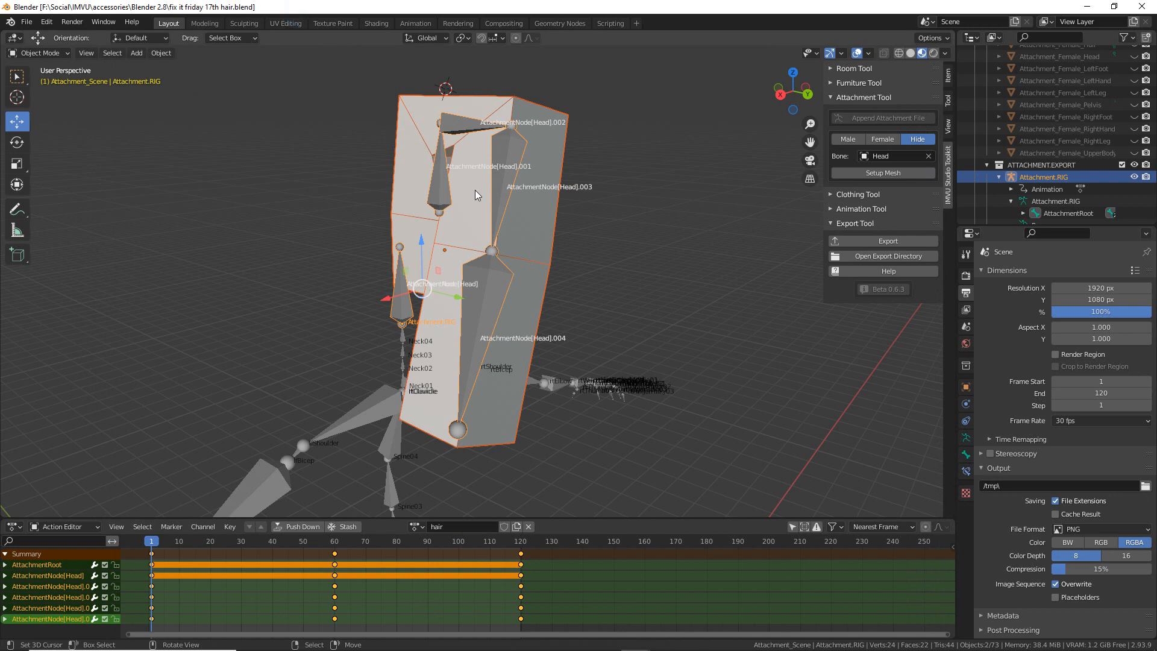
click(549, 290)
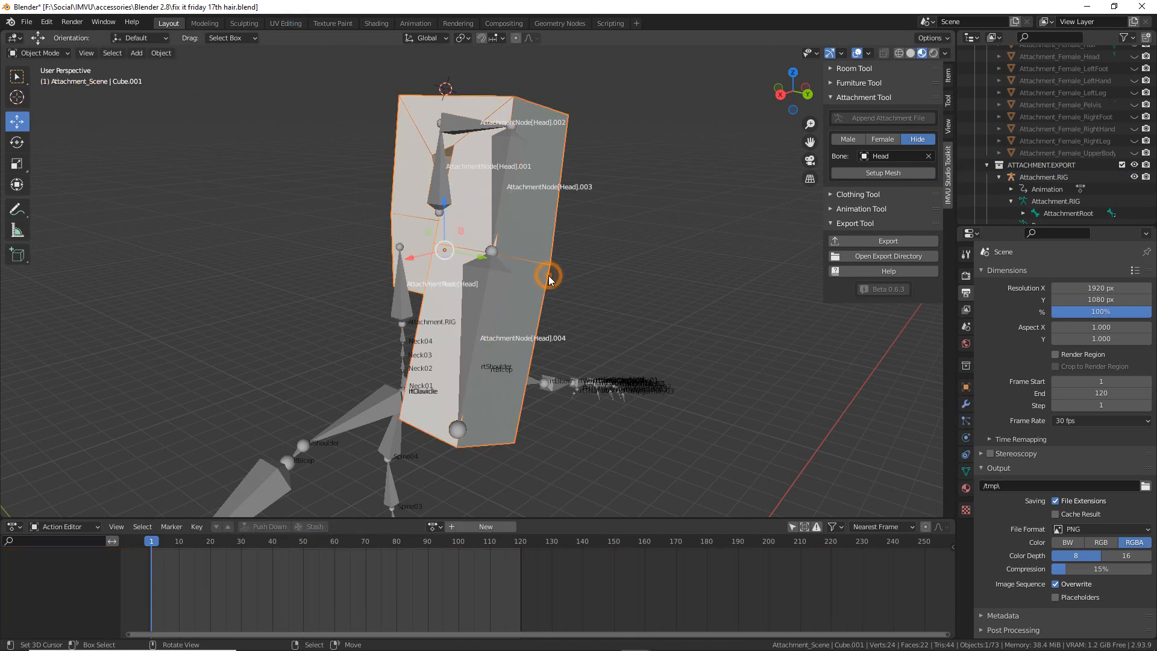
click(966, 488)
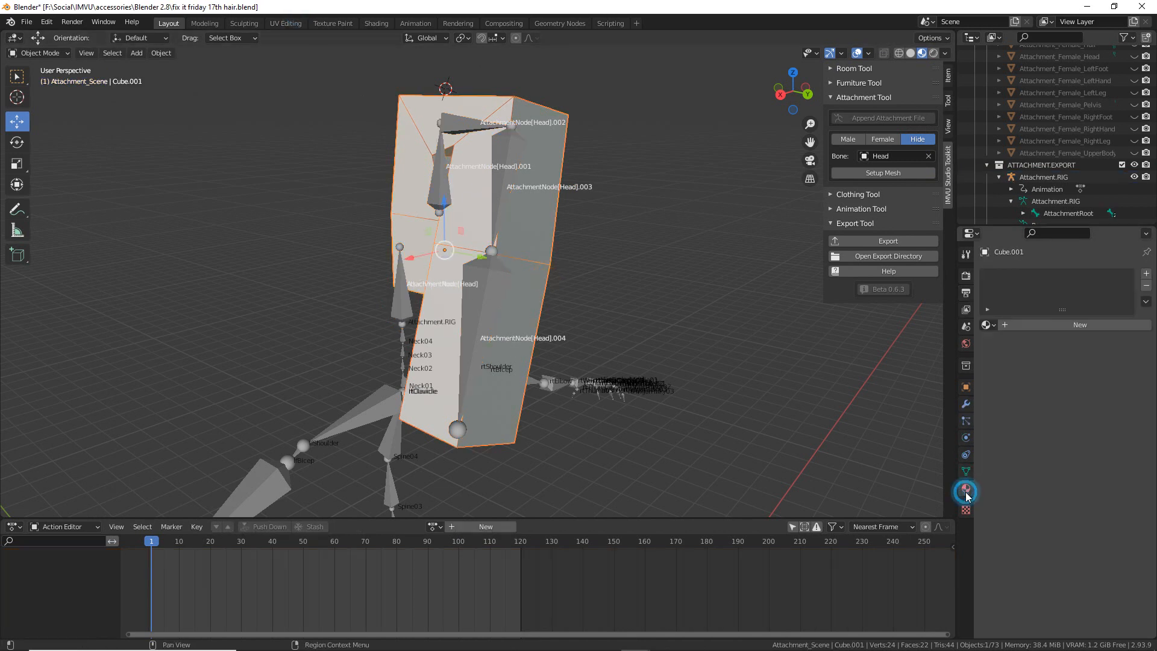
click(989, 325)
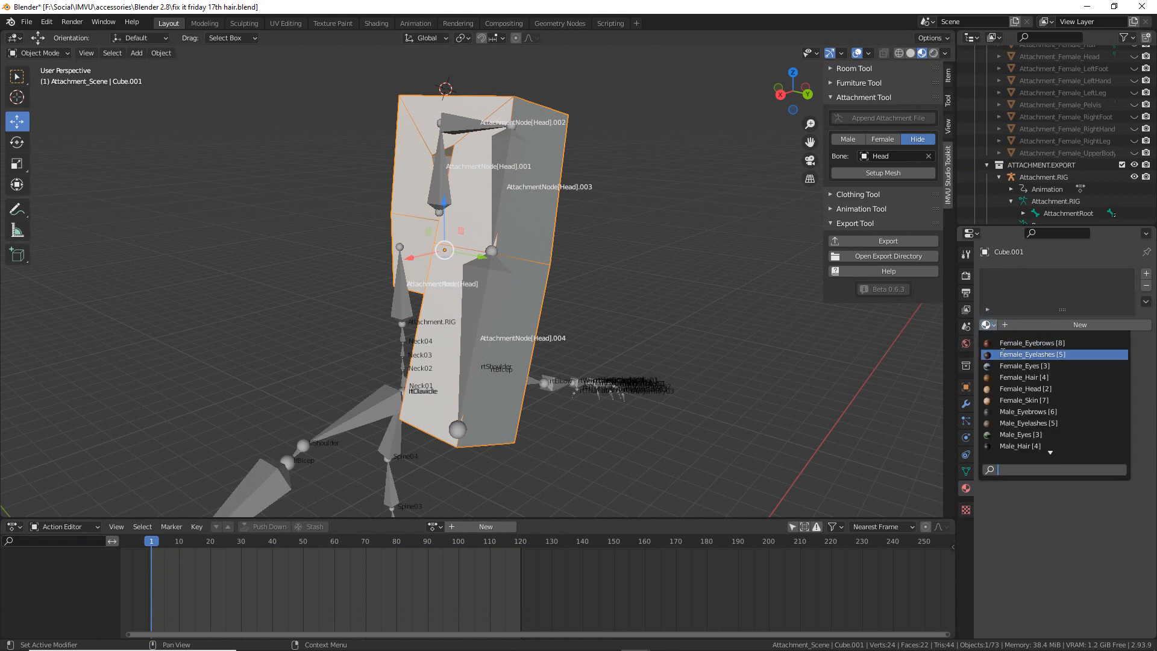
click(1009, 568)
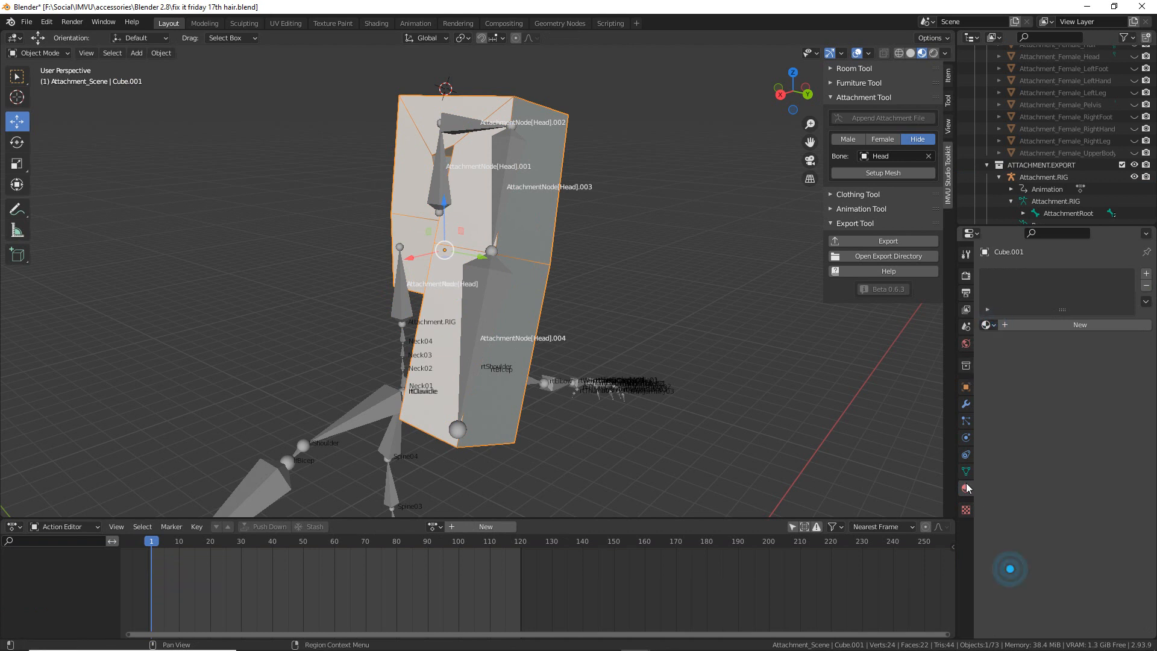
- Inspect the hair mesh's object data for its vertex groups and UV map
click(966, 471)
click(980, 485)
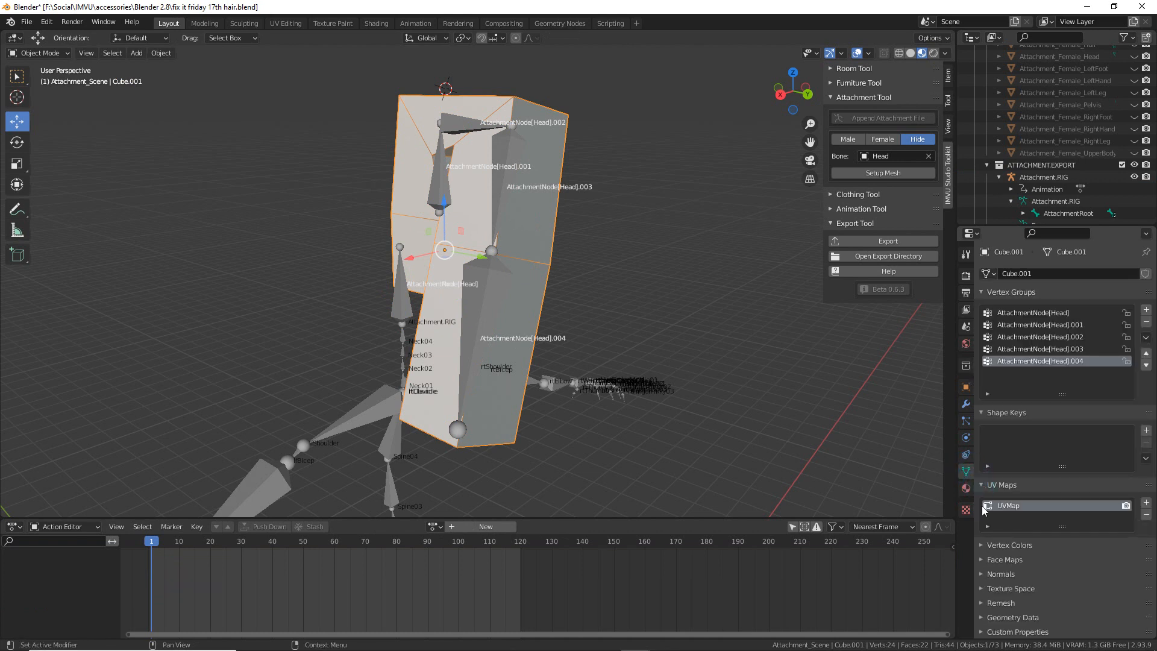
click(1012, 521)
drag(1012, 522, 1036, 523)
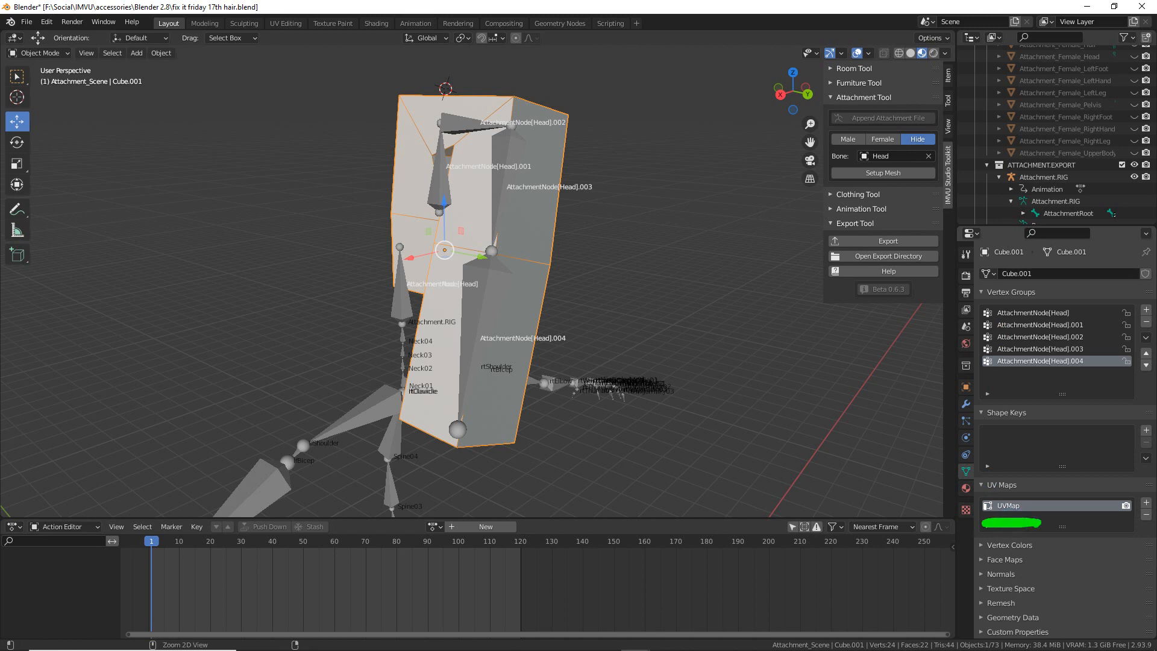
mouse_move(475, 180)
mouse_down()
mouse_move(431, 283)
mouse_move(425, 211)
mouse_up()
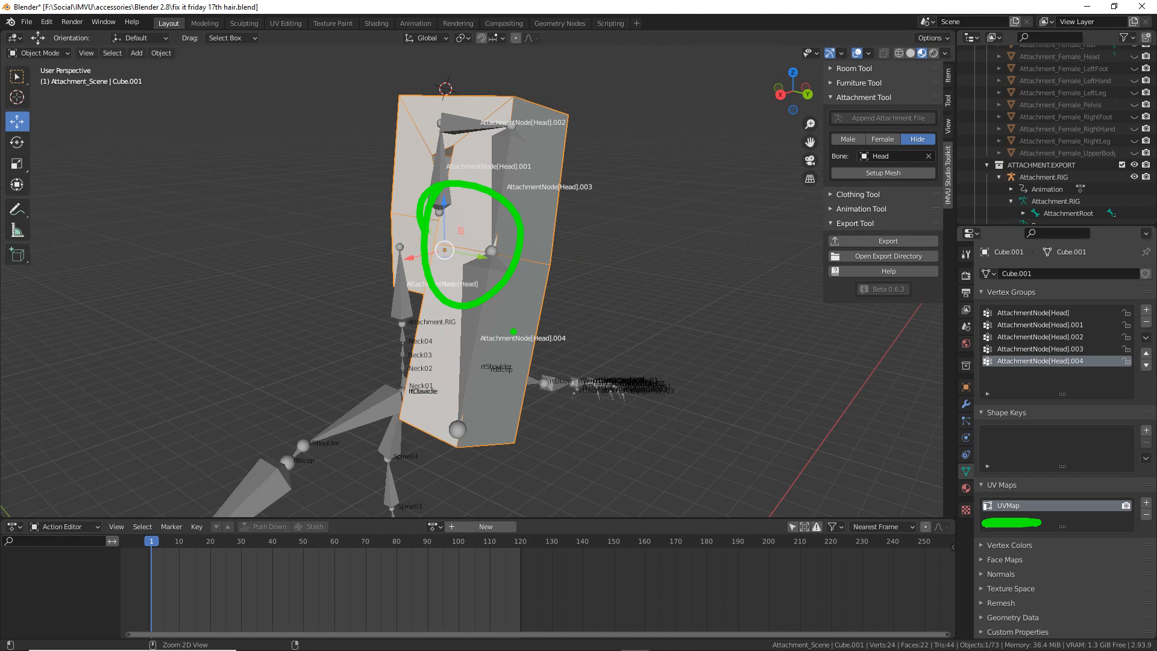
key(Escape)
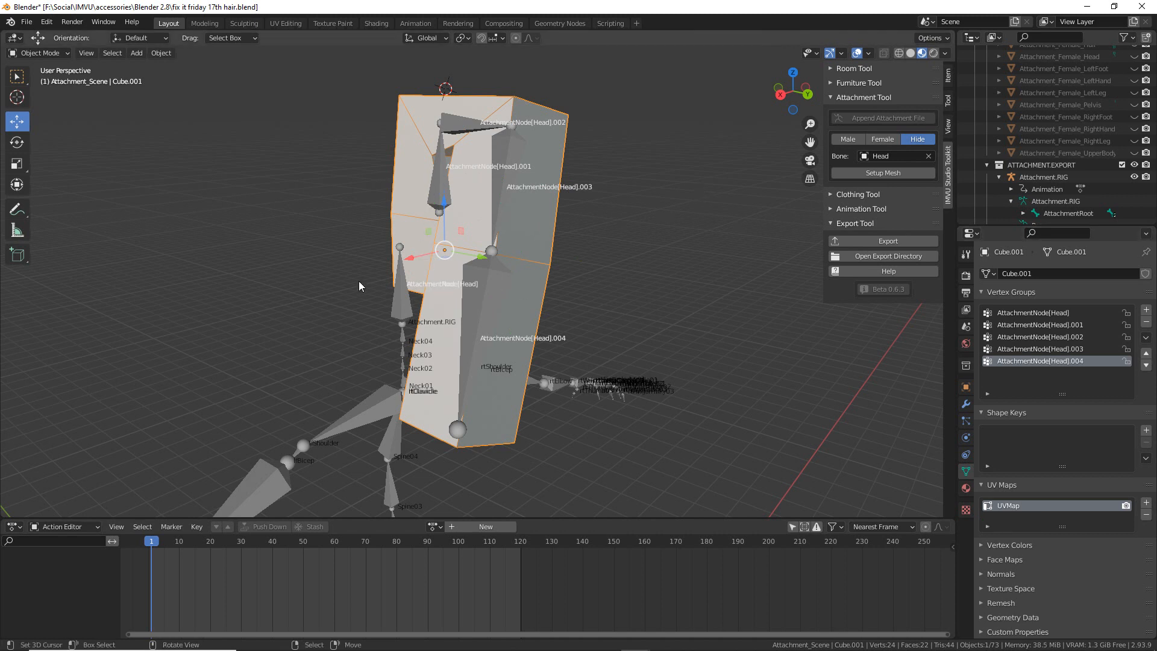
- Return to IMVU Studio, set up the FBX import and accept the AttachmentRoot skeleton with mesh Cube.001 at mesh ID 10
mouse_move(401, 280)
middle_down()
mouse_move(531, 284)
mouse_move(411, 292)
mouse_move(422, 283)
middle_up()
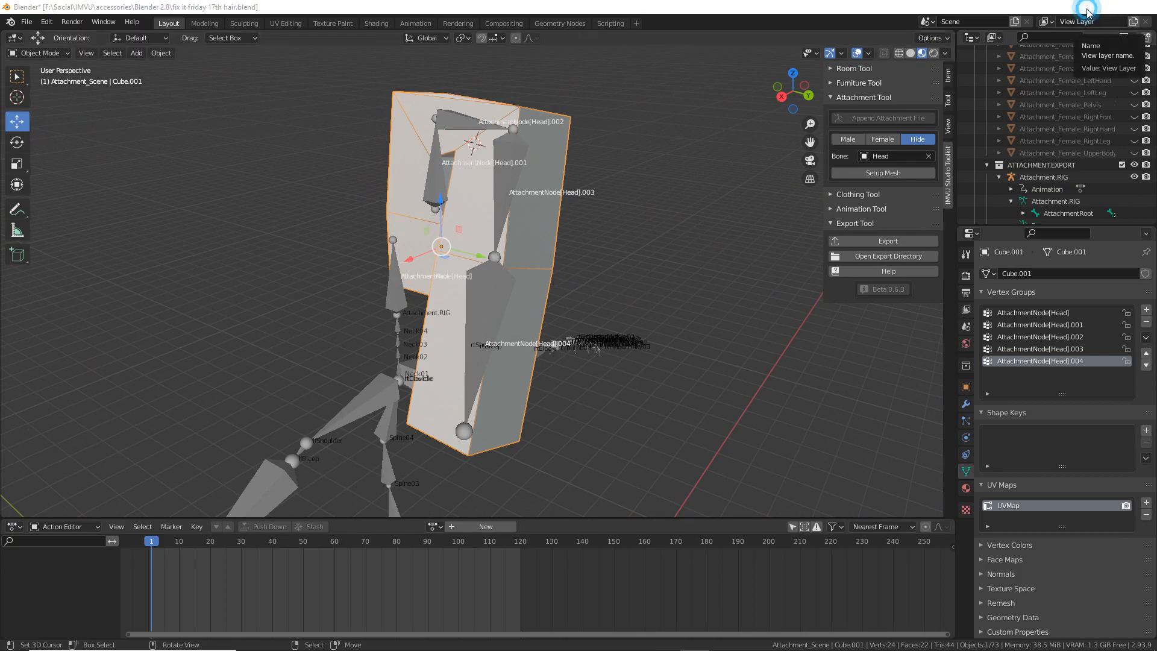
click(1086, 6)
drag(480, 51, 518, 46)
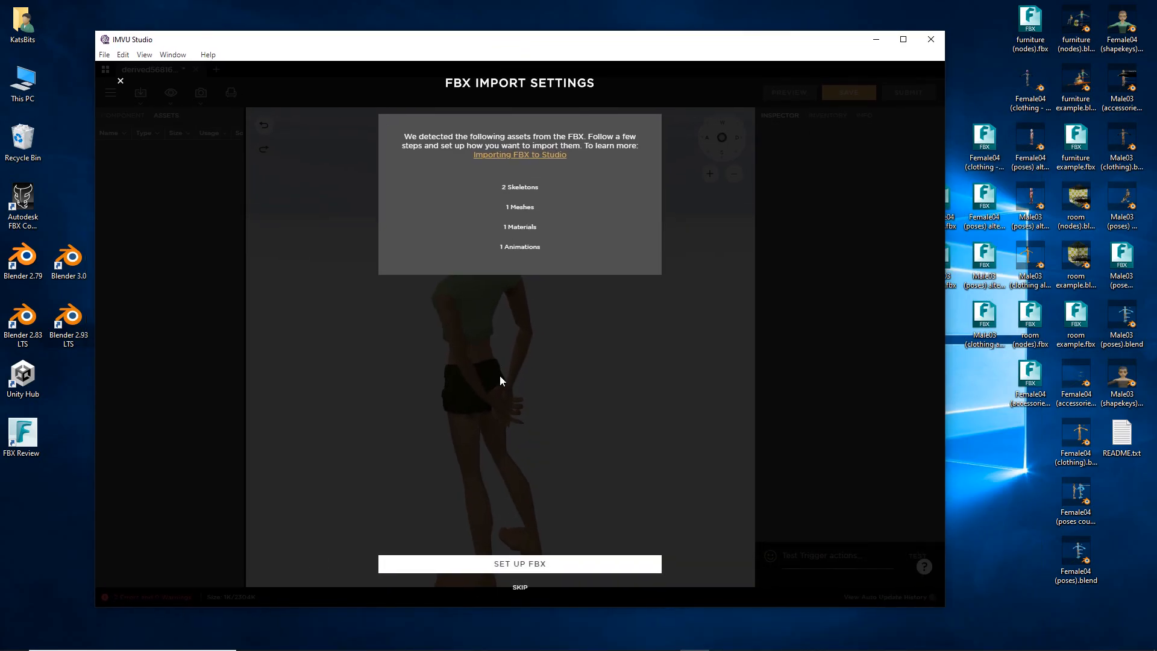
click(520, 564)
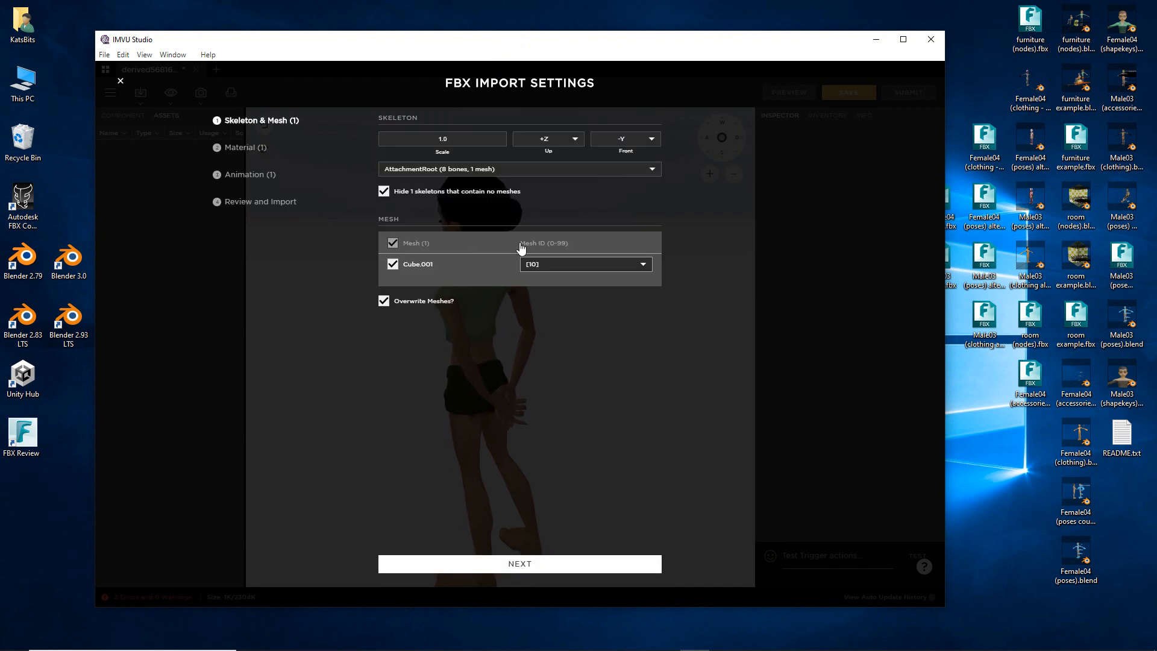
drag(676, 166, 712, 136)
drag(673, 257, 717, 213)
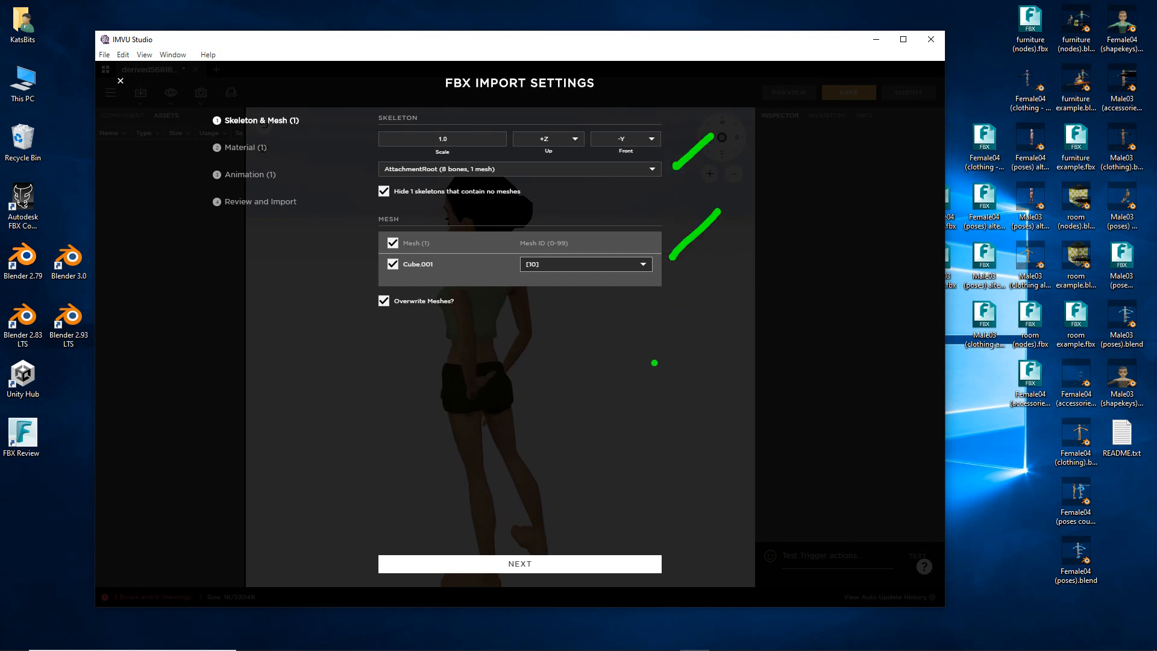
click(522, 564)
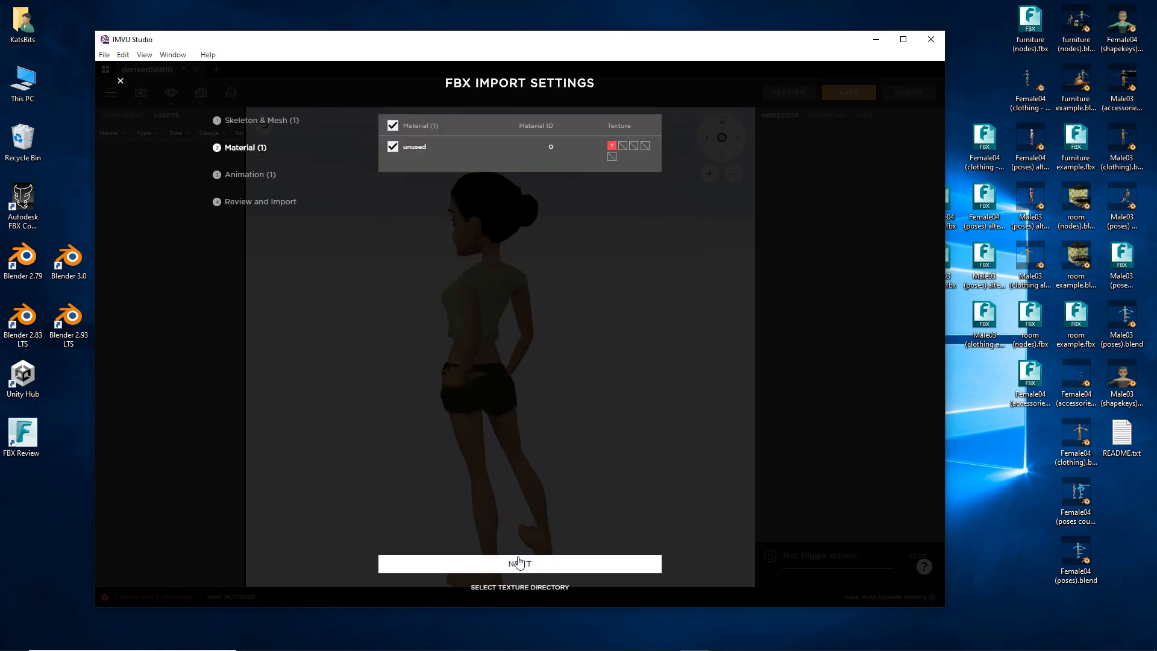
- Check the diffuse texture of the "unused" material and accept the material for import
mouse_move(611, 147)
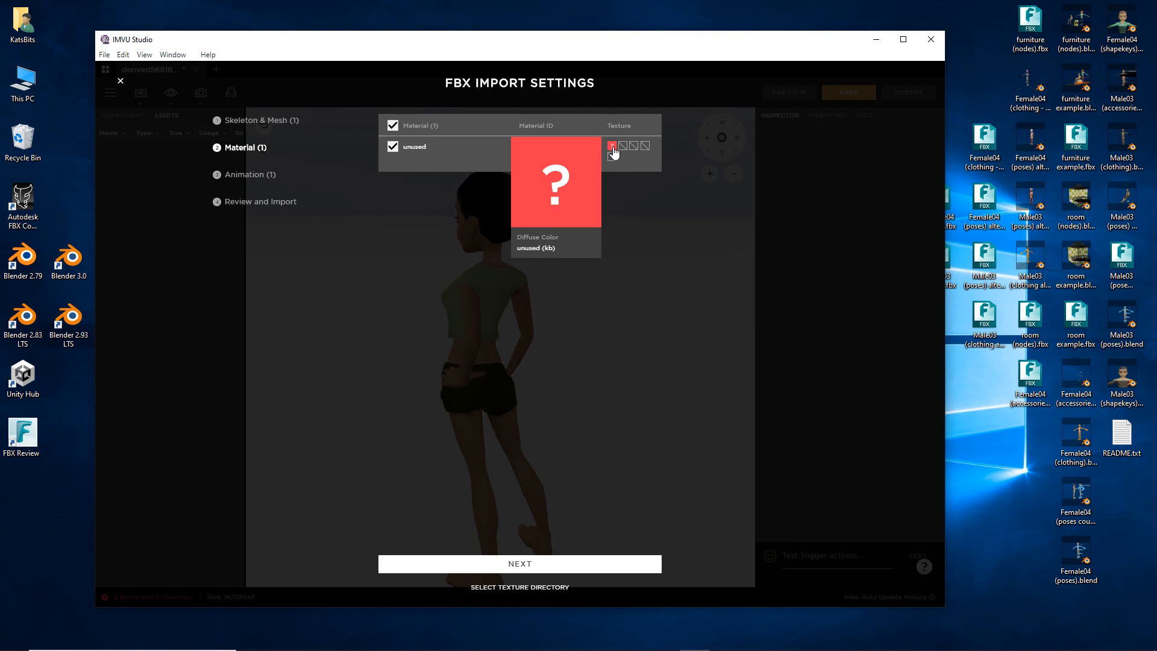
drag(548, 158, 544, 163)
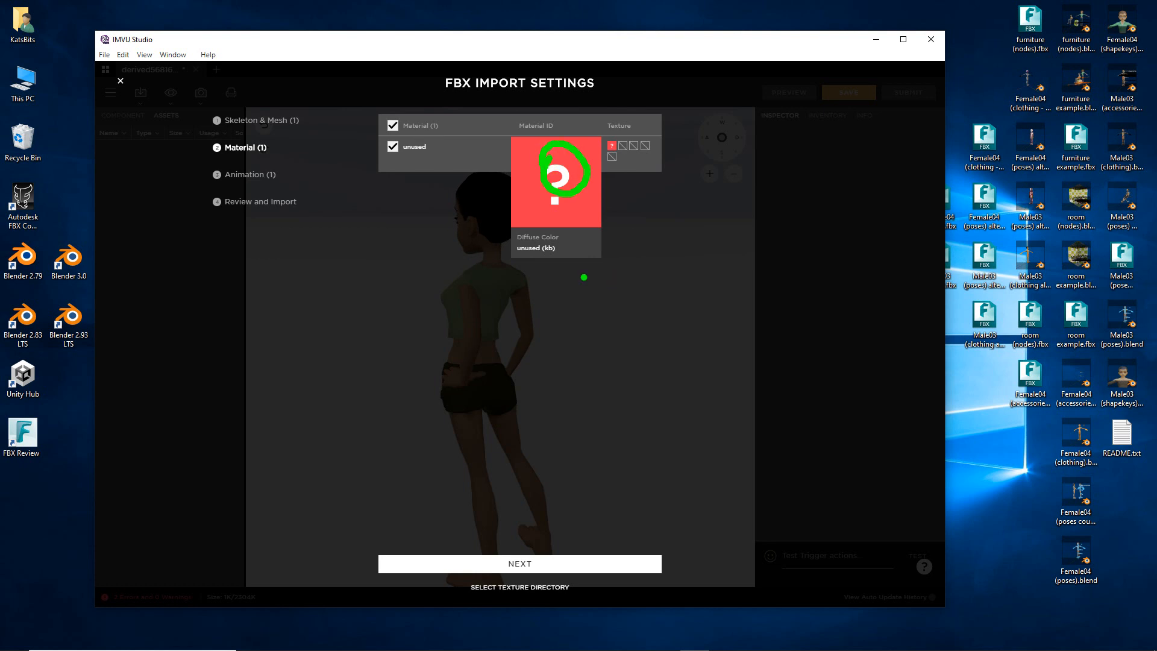
mouse_move(532, 260)
mouse_down()
mouse_move(565, 260)
mouse_move(547, 269)
mouse_up()
key(Escape)
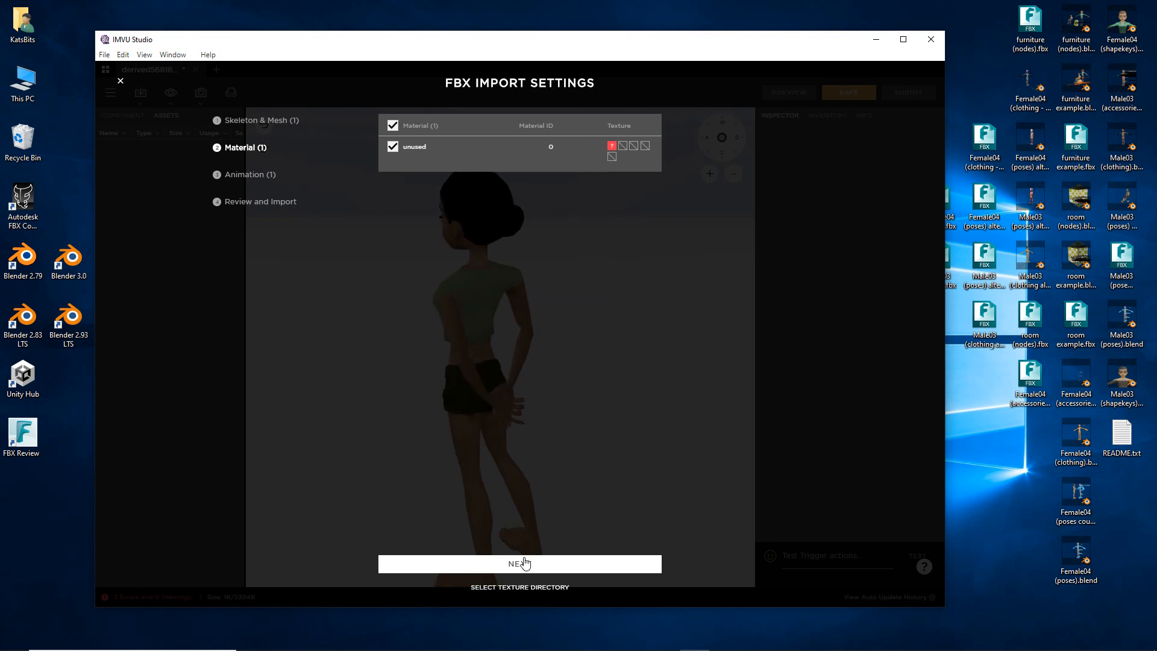
drag(532, 557, 534, 548)
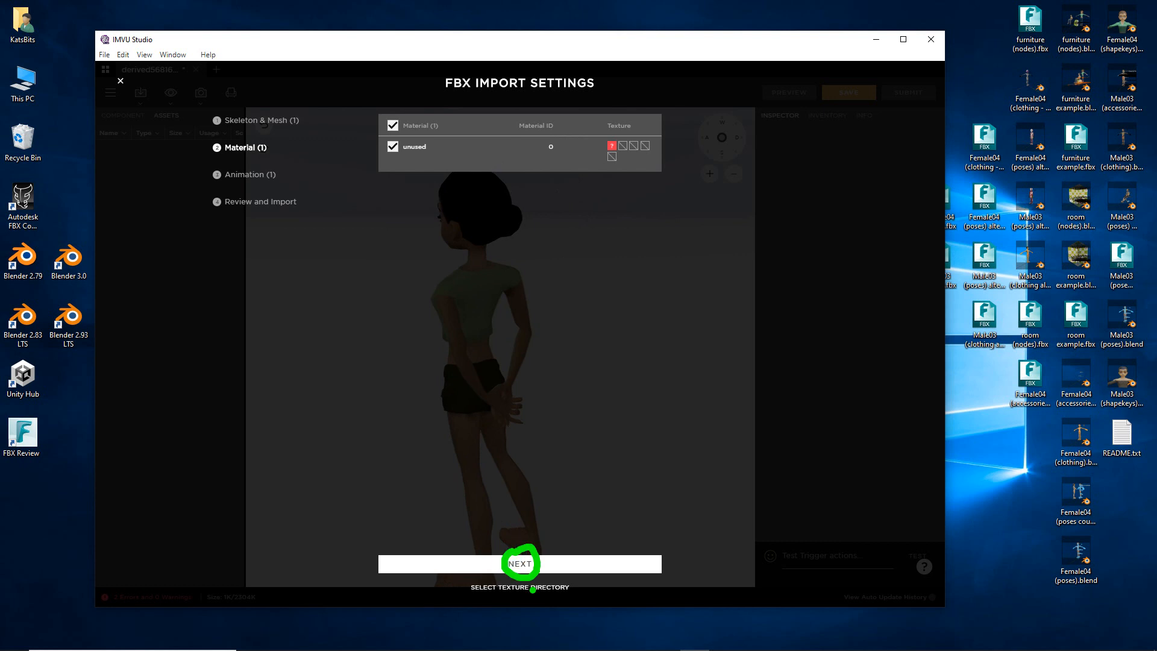
key(Escape)
click(529, 564)
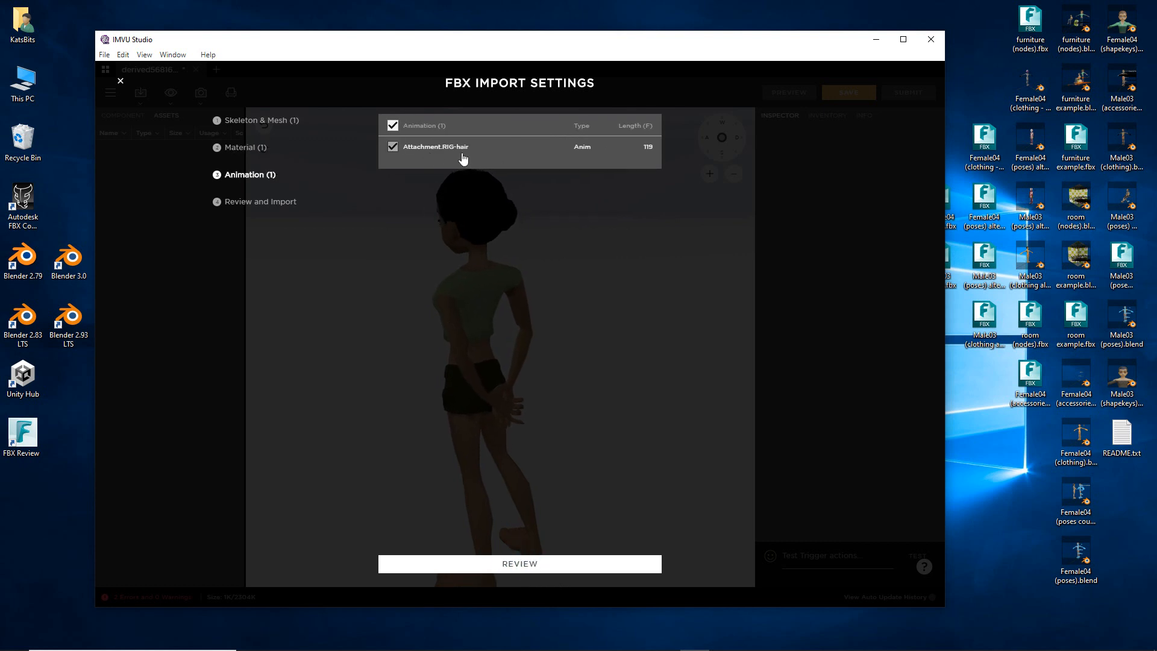
- Accept the Attachment.RIG-hair animation, review the asset list and import the FBX assets
drag(405, 155, 468, 155)
drag(641, 157, 667, 156)
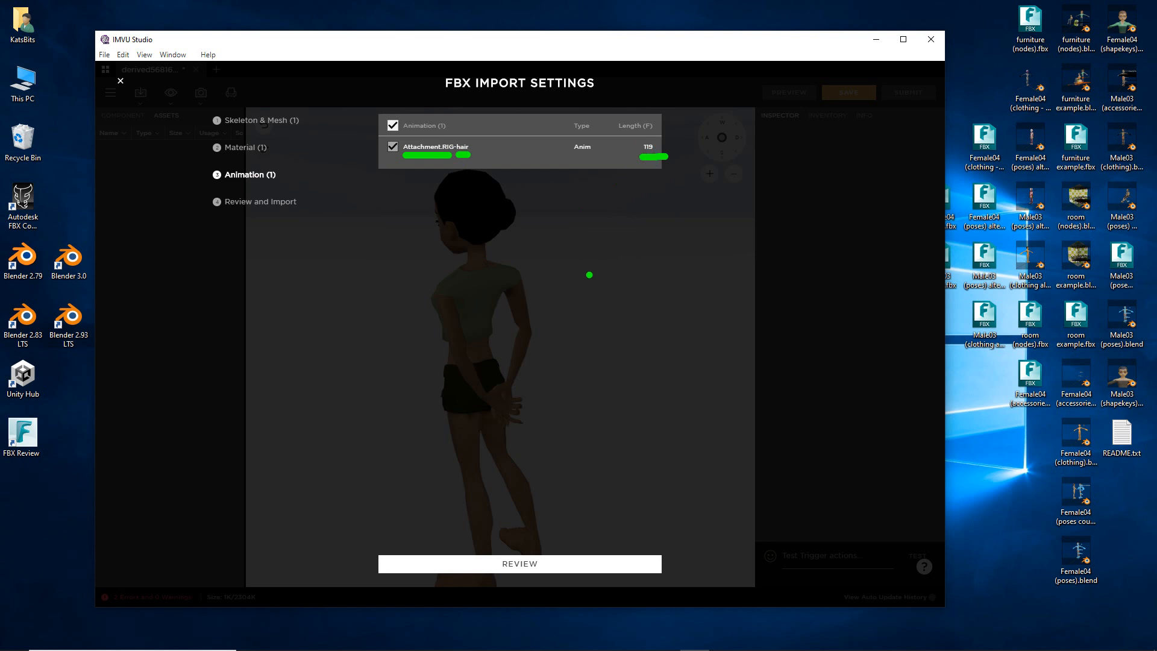
key(Escape)
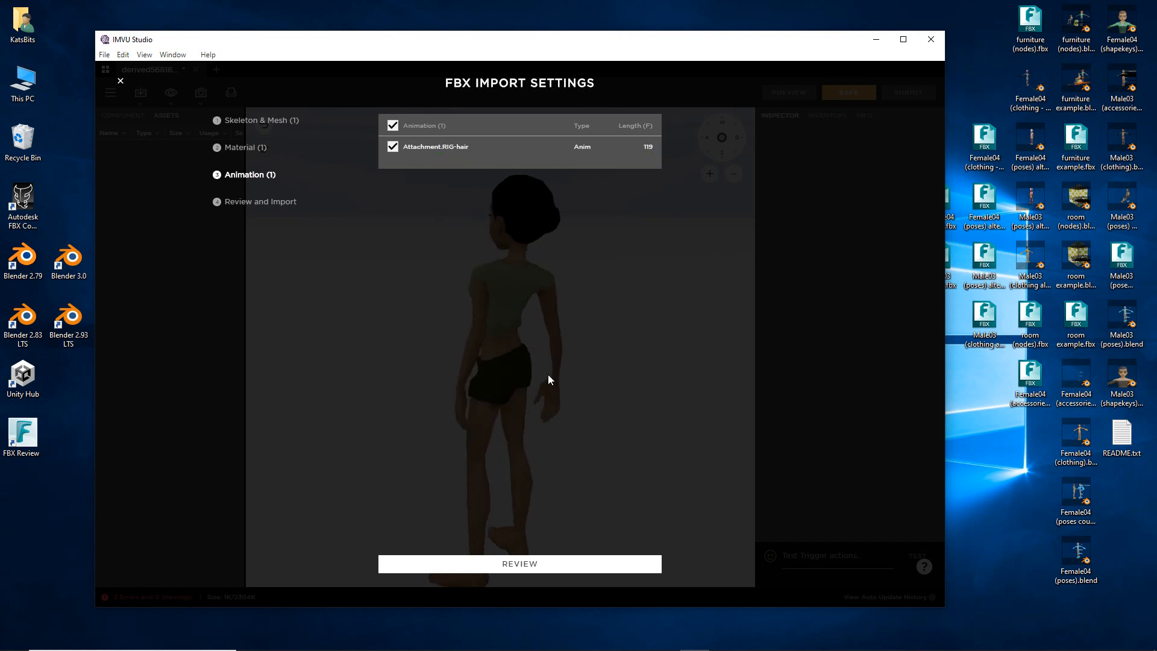
click(516, 567)
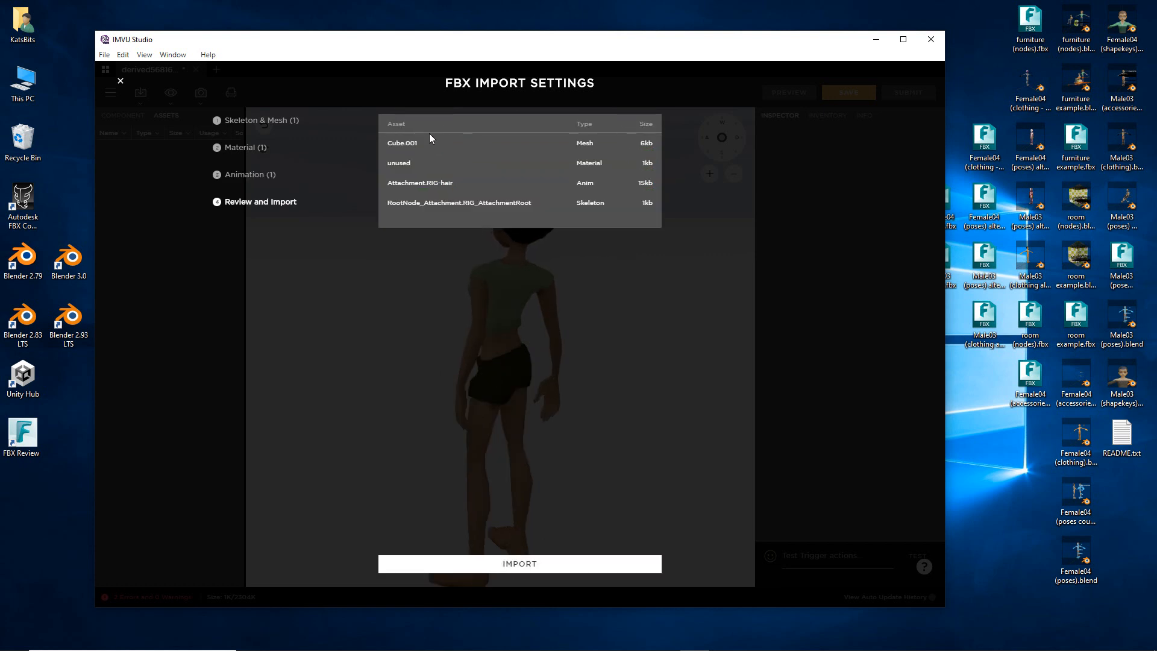
click(526, 570)
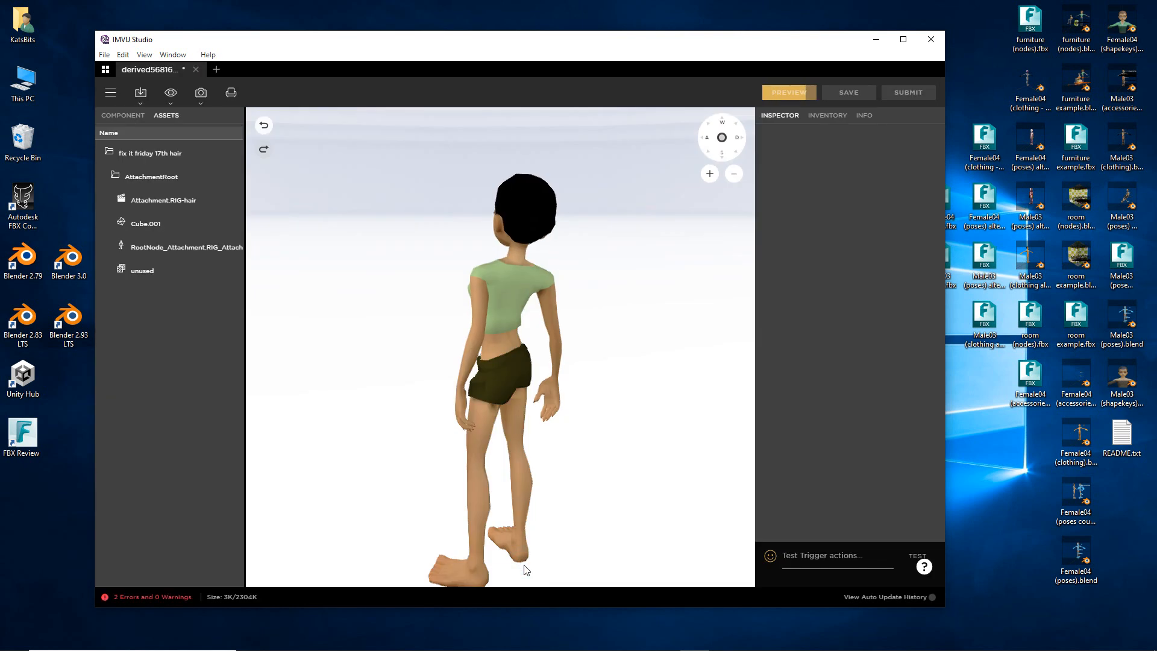
- Examine the hair mesh on the avatar's head up close from behind and review the imported assets
mouse_move(513, 441)
mouse_down()
mouse_move(457, 436)
mouse_move(508, 429)
mouse_up()
scroll(488, 319, up, 4)
right_drag(488, 318, 467, 473)
mouse_move(468, 474)
mouse_down()
mouse_move(529, 472)
mouse_move(468, 474)
mouse_up()
scroll(471, 350, up, 2)
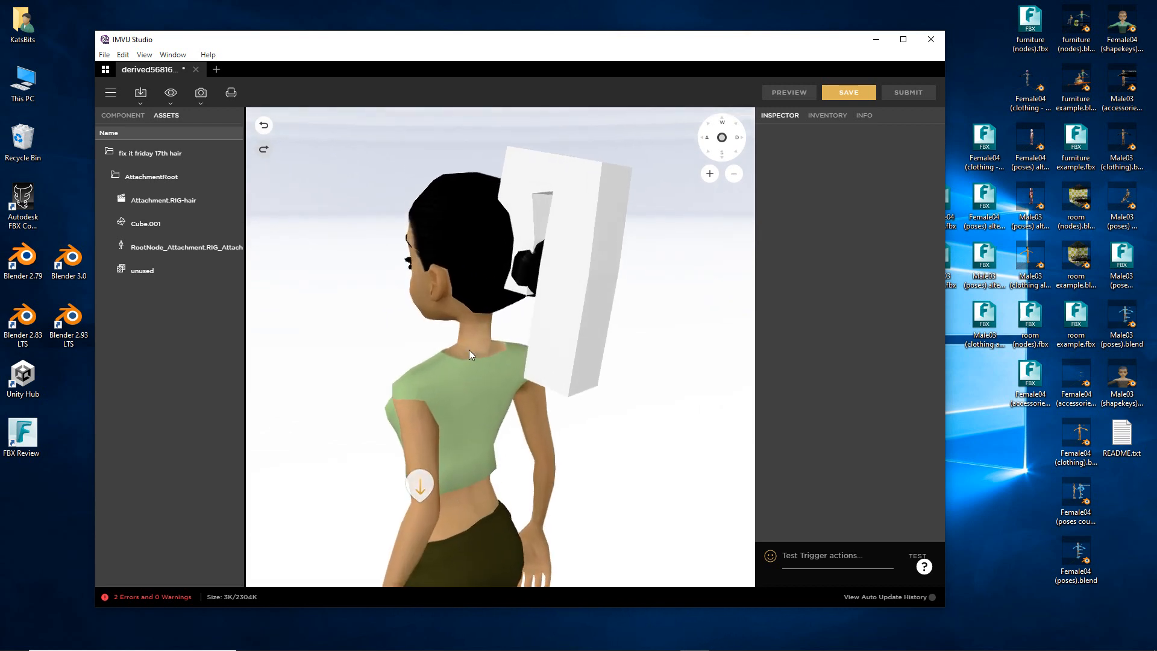
right_drag(471, 349, 424, 359)
mouse_move(427, 429)
mouse_down()
mouse_move(446, 428)
mouse_move(423, 419)
mouse_up()
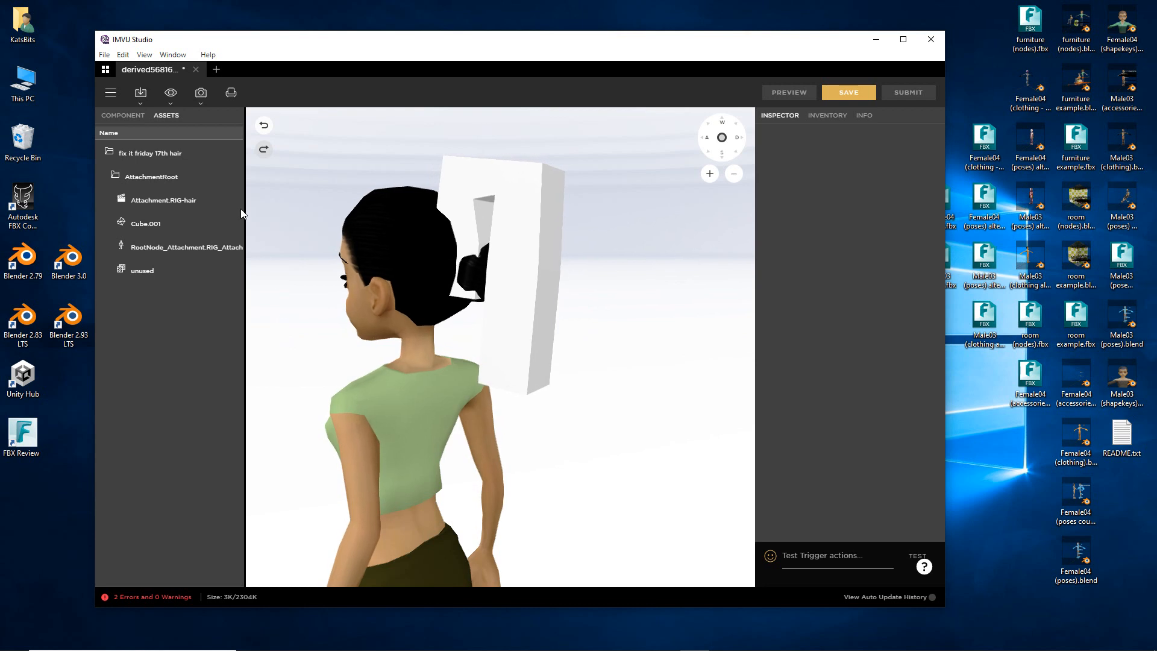
mouse_move(240, 186)
mouse_move(262, 154)
mouse_down()
mouse_move(264, 284)
mouse_move(247, 218)
mouse_up()
drag(105, 127, 138, 128)
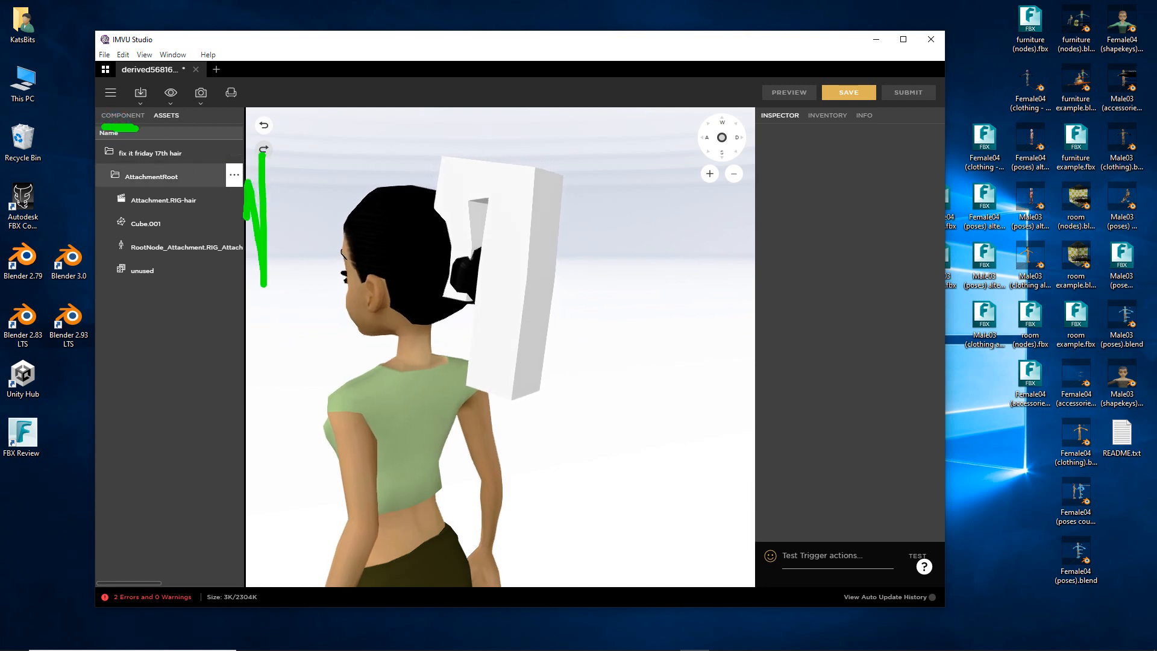
- Create a new action in the product's components and name its trigger stance.Idle
click(134, 115)
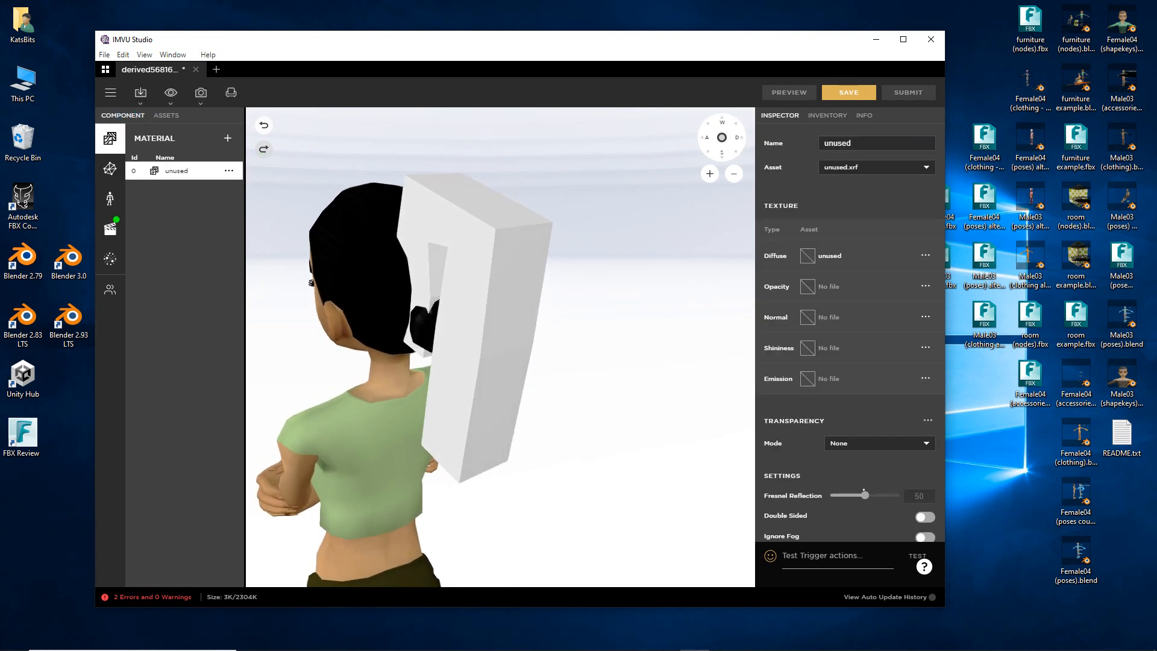
drag(110, 197, 94, 223)
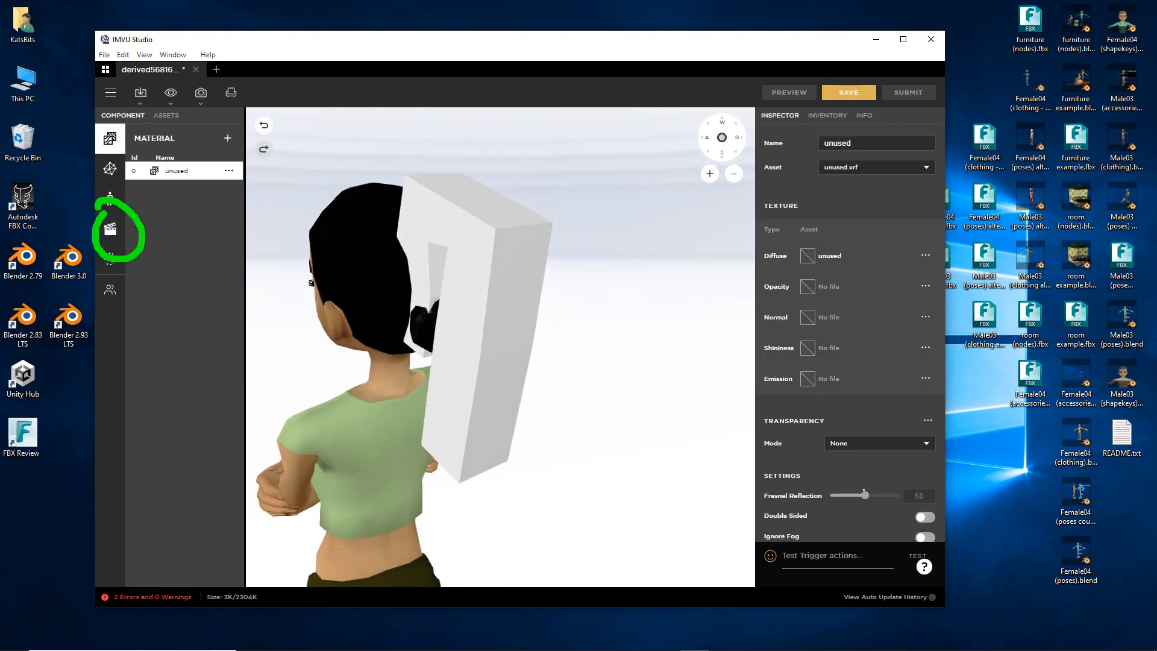
click(110, 229)
mouse_move(221, 127)
mouse_down()
mouse_move(247, 142)
mouse_move(215, 105)
mouse_up()
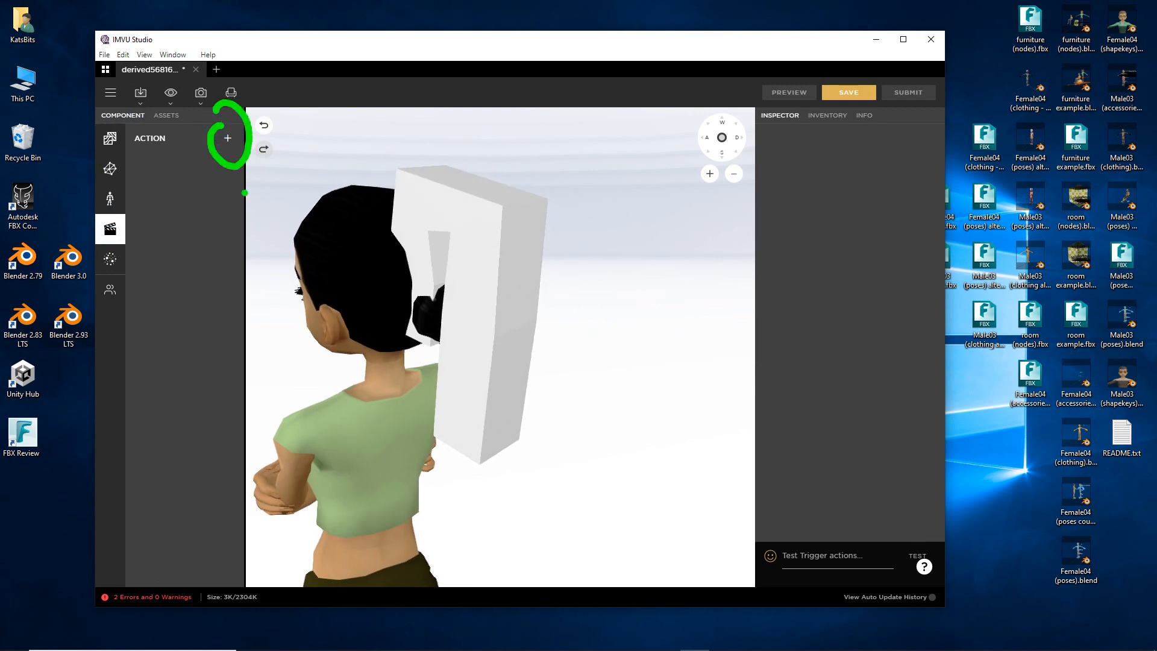
click(228, 138)
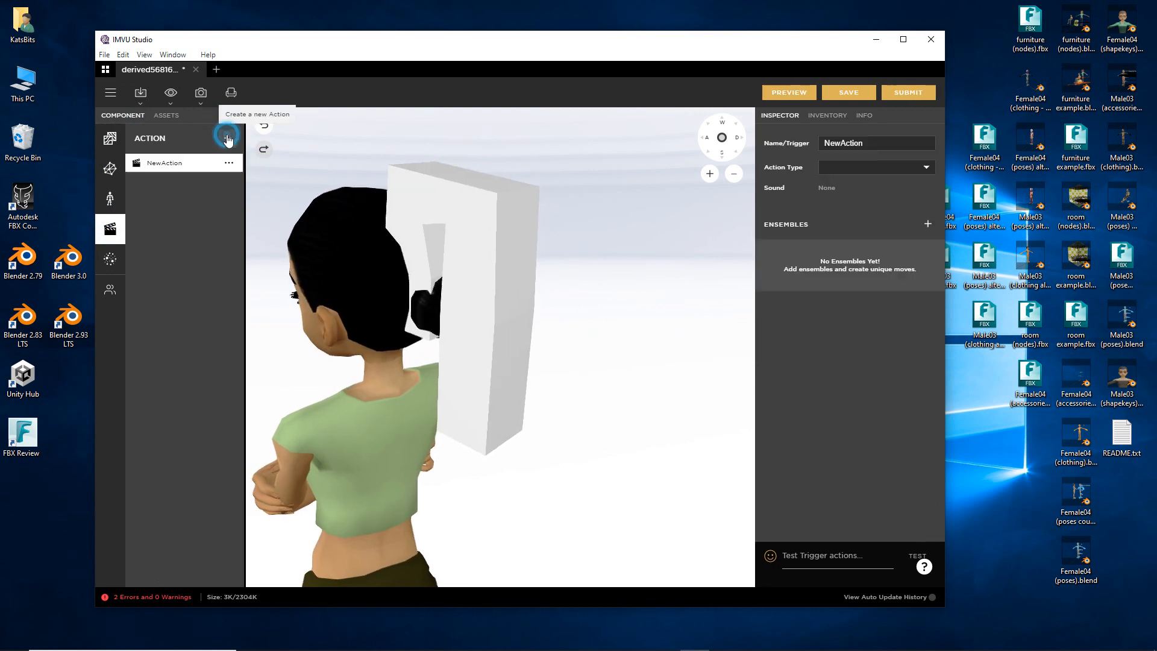
click(876, 142)
key(ctrl+a)
text(stance.Idle)
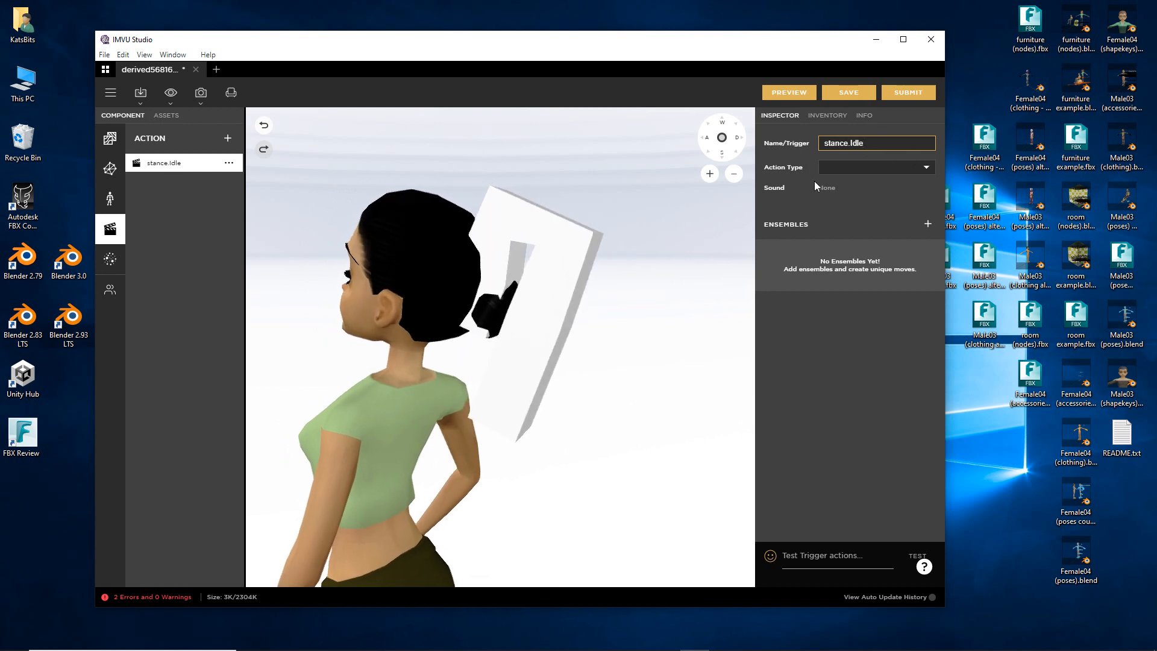
- Start a new ensemble for the stance.Idle action with Attachment.RIG-hair as its skeletal animation
mouse_move(921, 212)
mouse_down()
mouse_move(912, 229)
mouse_move(919, 199)
mouse_up()
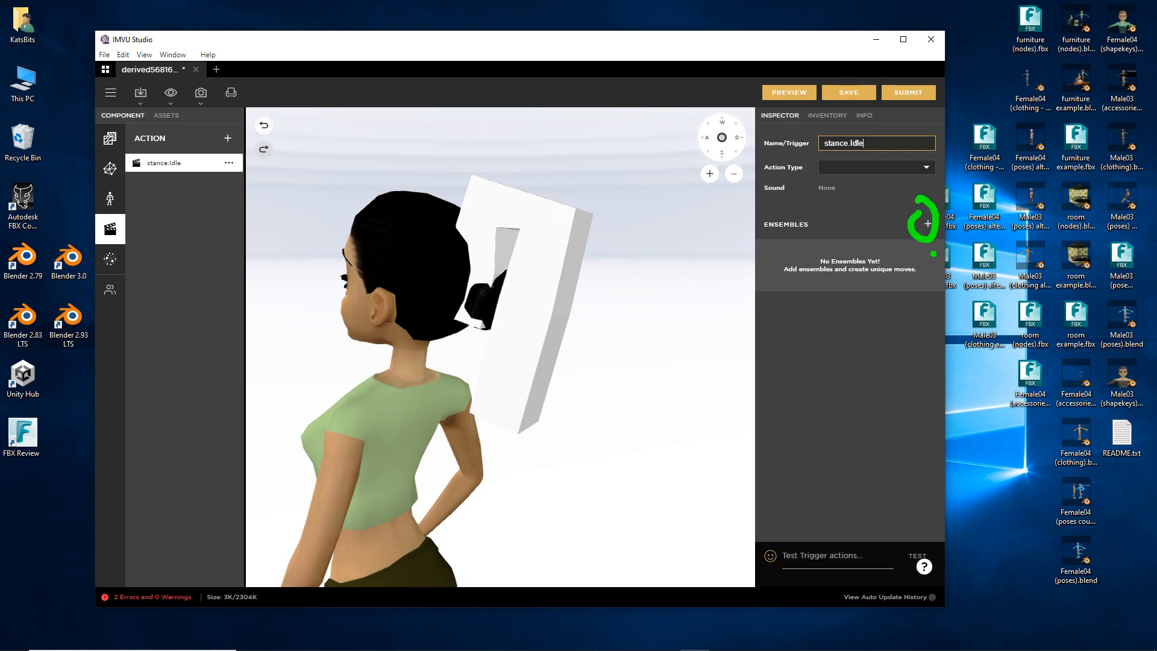
click(928, 224)
mouse_move(601, 293)
mouse_down()
mouse_move(579, 294)
mouse_move(736, 296)
mouse_up()
key(Escape)
click(729, 281)
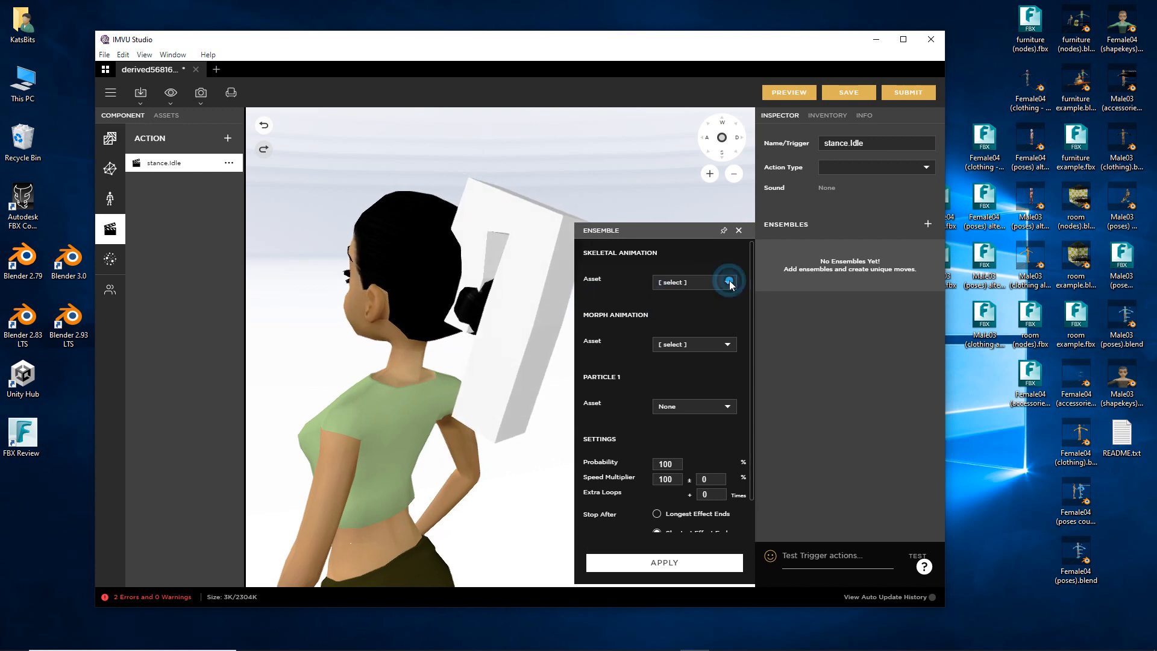
drag(656, 306, 708, 309)
click(696, 297)
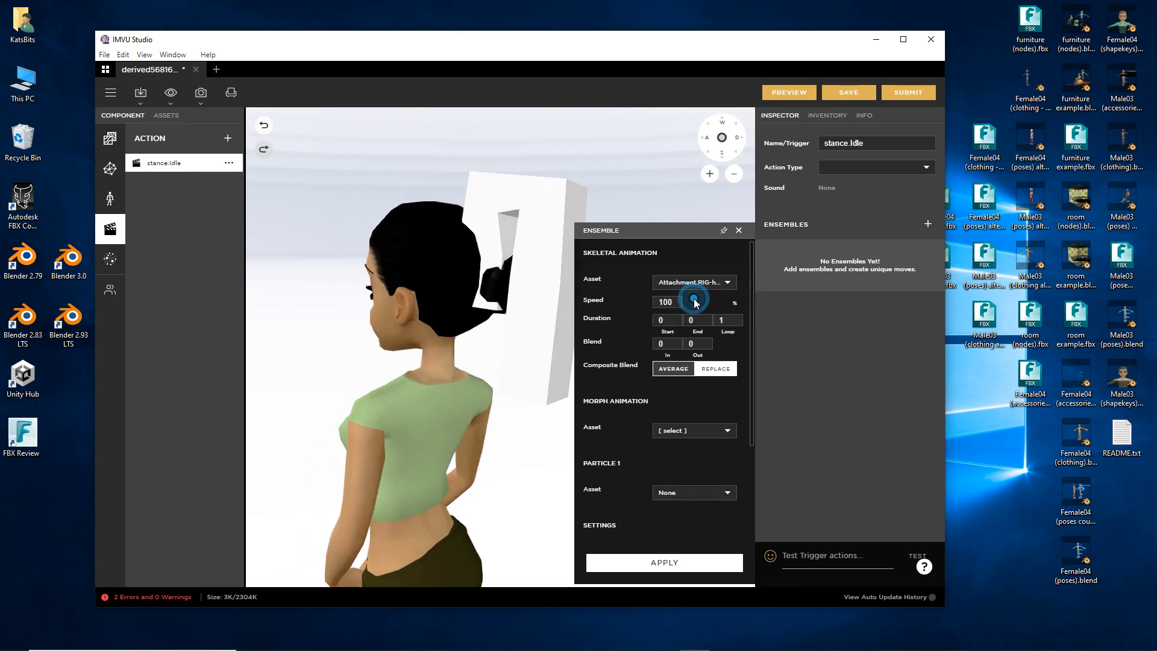
- Set the skeletal animation to start at 1, end at 120, loop 0 with Replace composite blend, and apply the ensemble
click(676, 321)
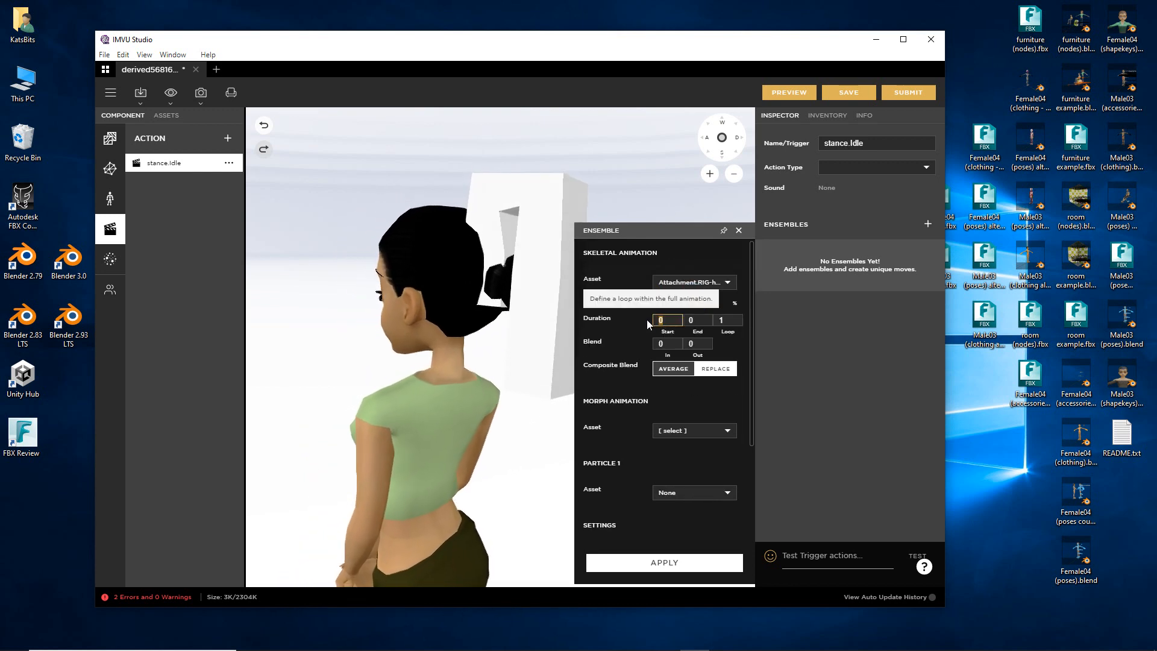
text(1)
key(Tab)
text(120)
click(728, 320)
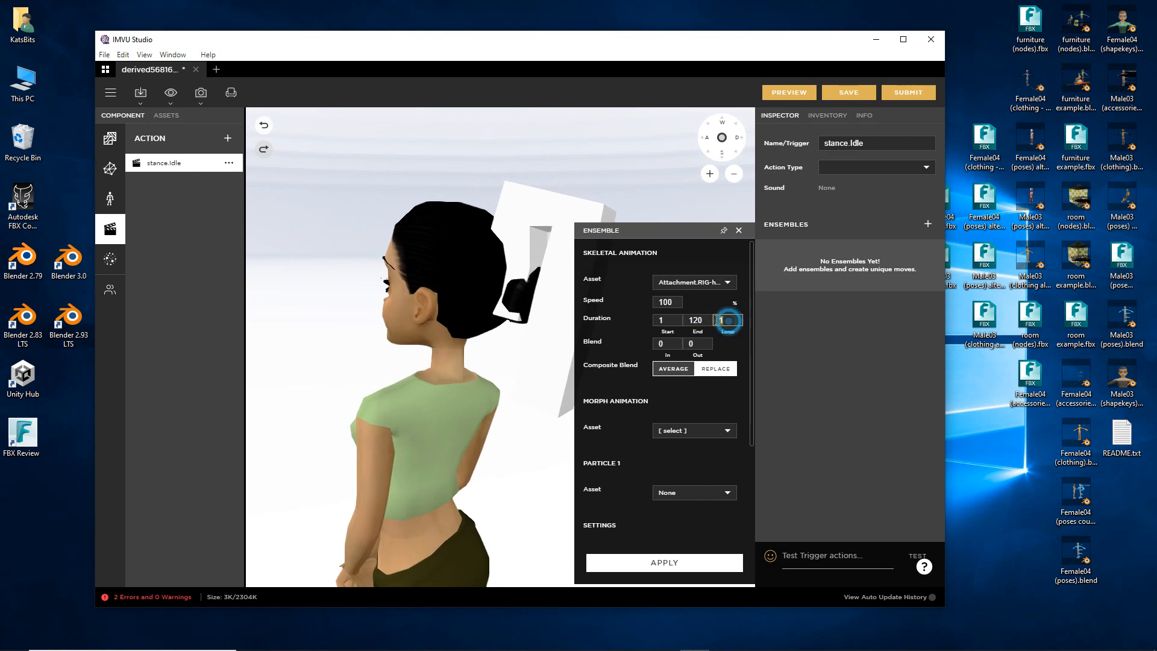
text(0)
click(717, 365)
scroll(667, 463, down, 1)
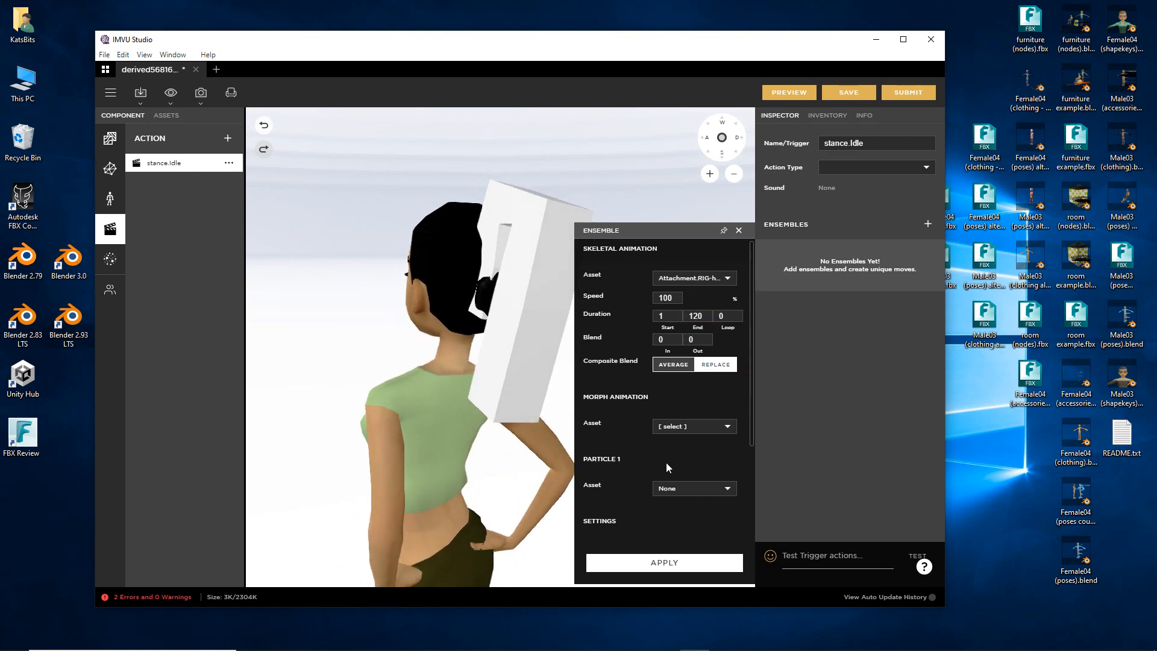
click(666, 562)
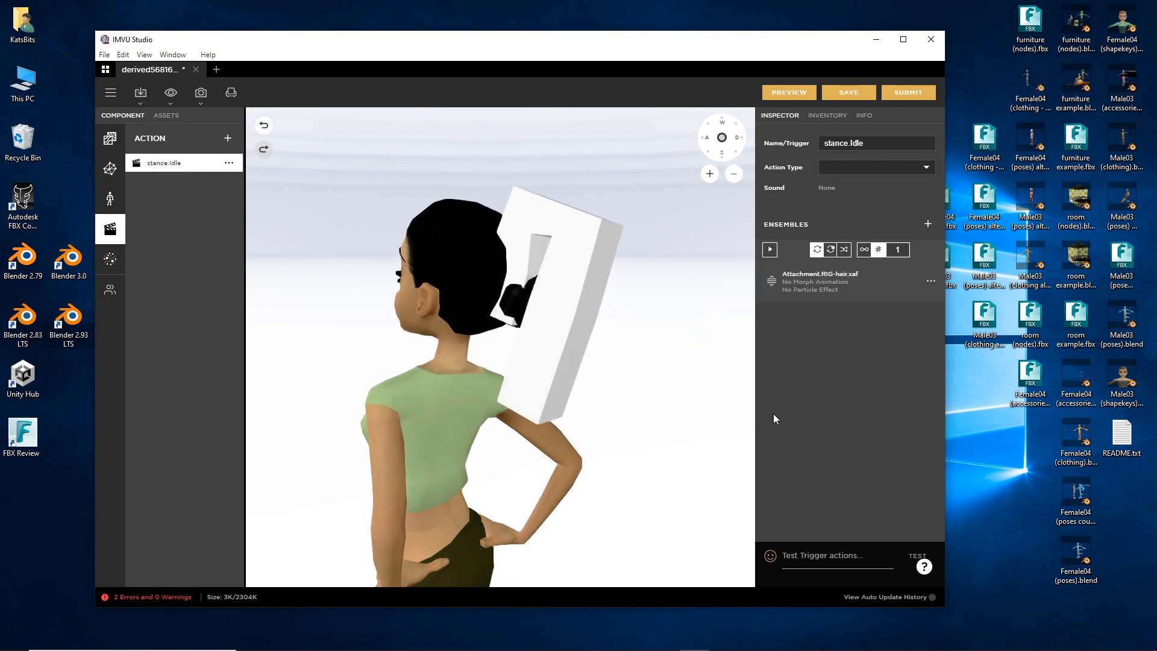
- Preview the hair animation on the avatar from several angles and open the product's skeleton settings
click(796, 94)
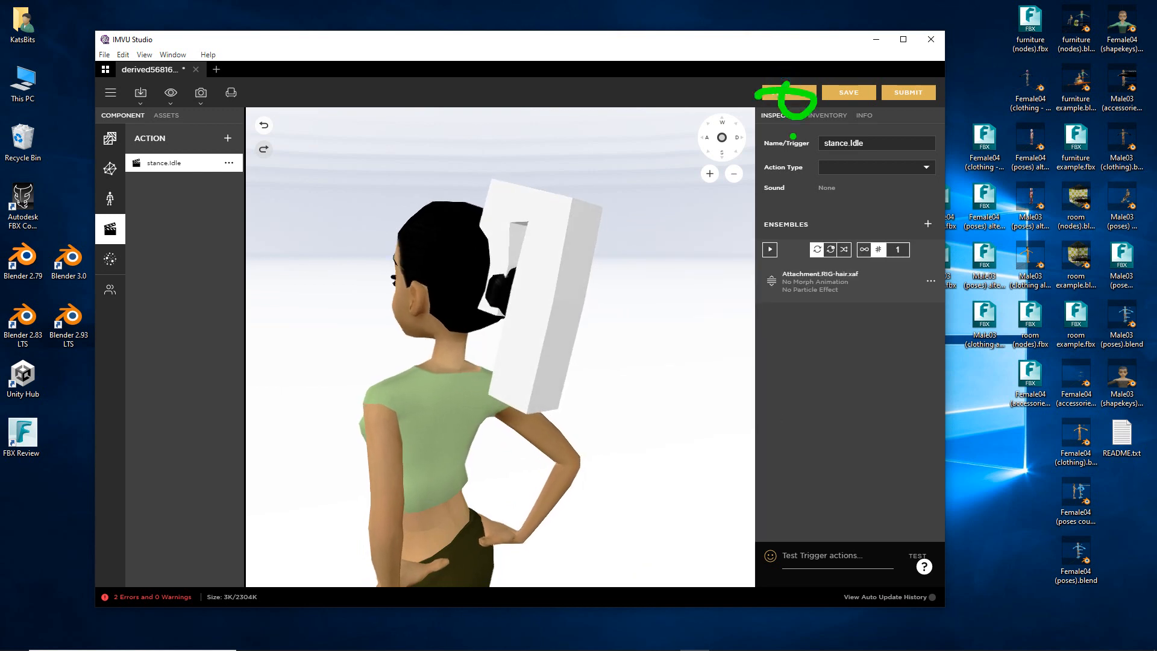
click(595, 444)
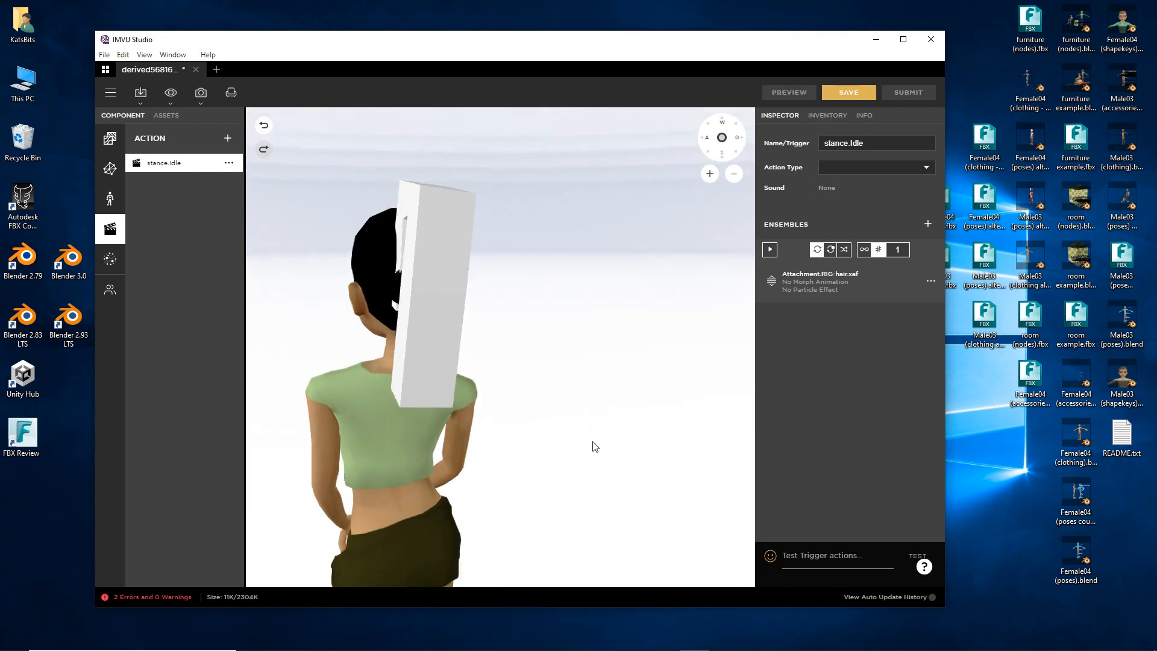
right_drag(552, 436, 637, 446)
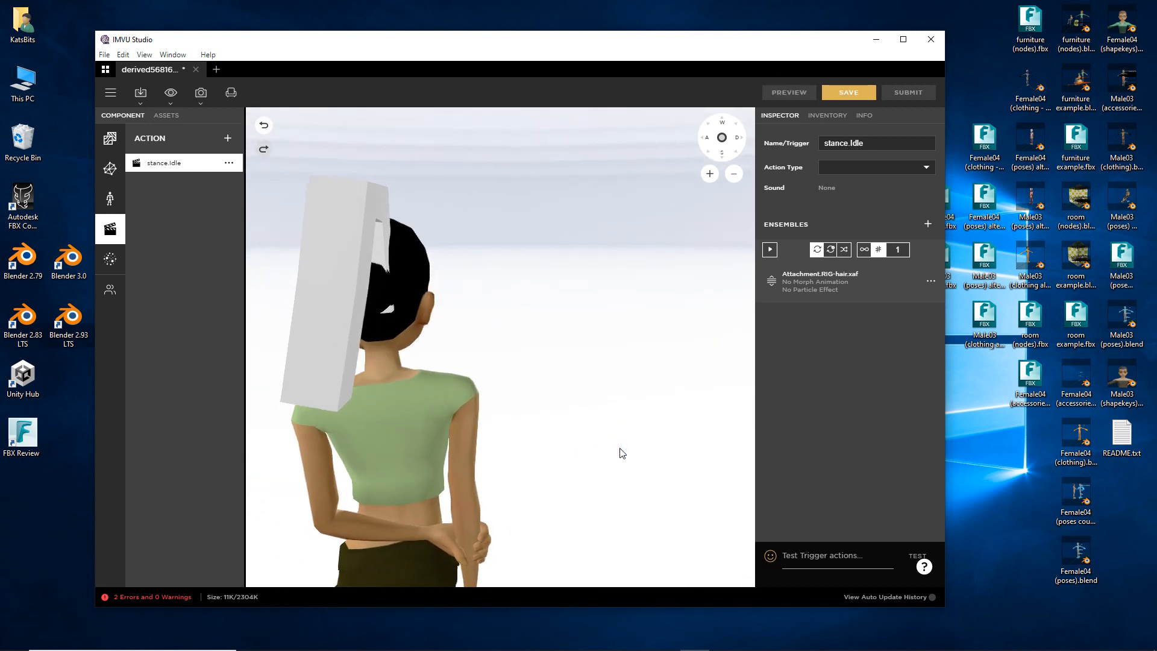
mouse_move(622, 453)
mouse_down()
mouse_move(711, 456)
mouse_move(684, 441)
mouse_move(555, 452)
mouse_move(525, 439)
mouse_up()
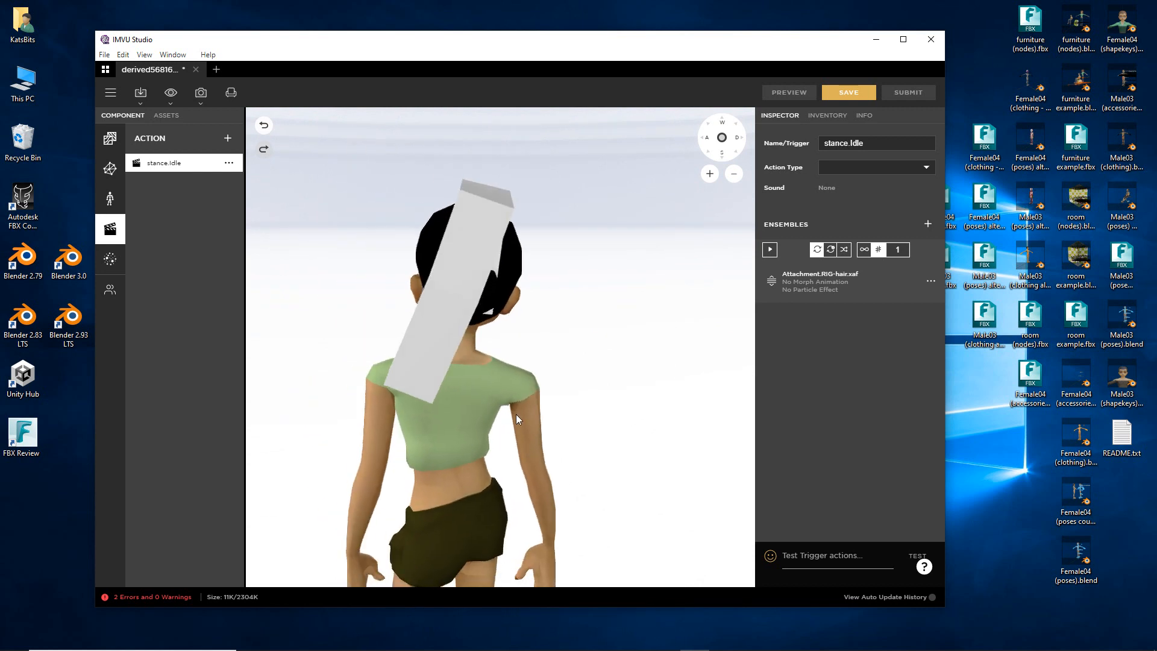
drag(460, 453, 526, 449)
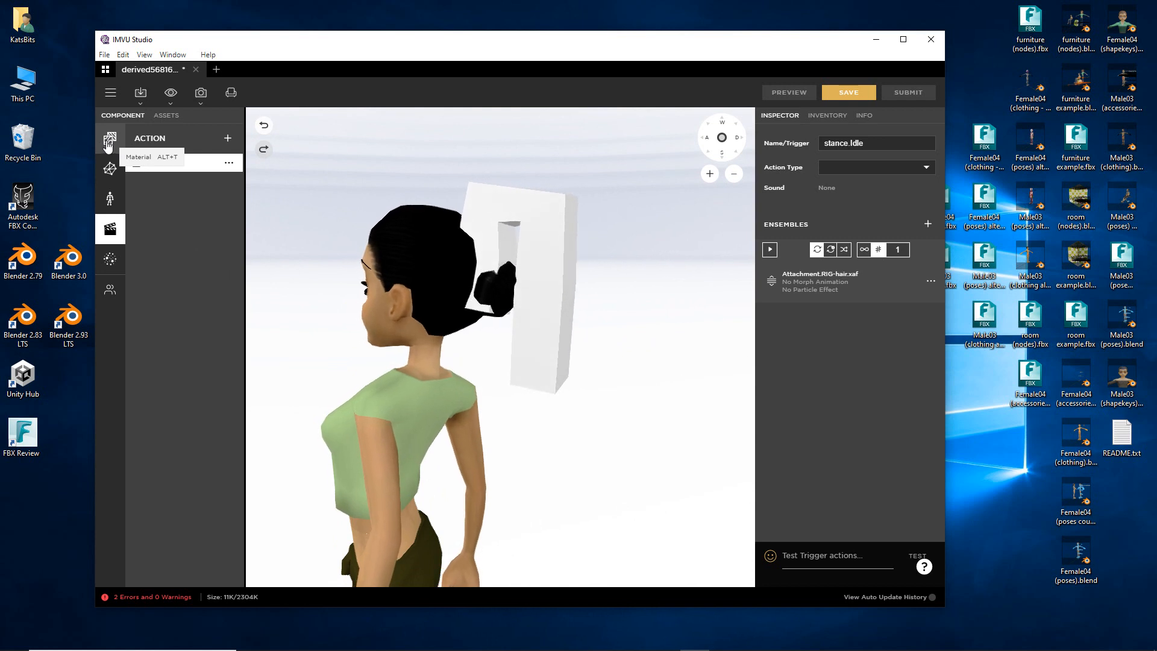
click(108, 195)
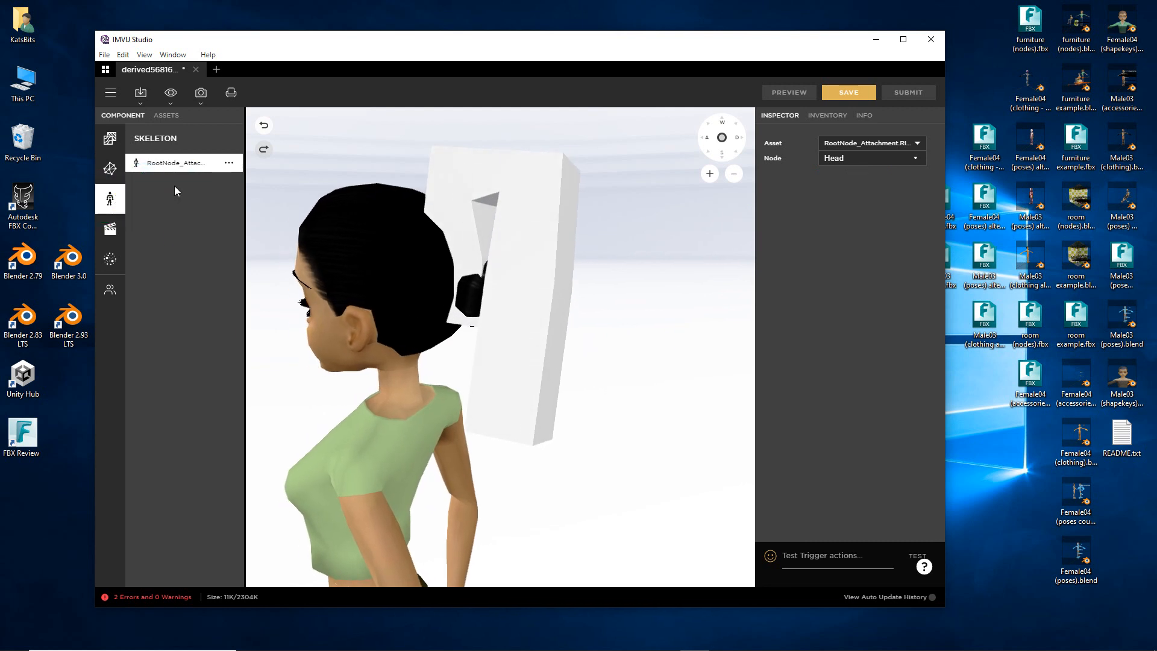
- Set the attachment skeleton's node to Neck01 and preview it, and do the same with the Neck03 node
click(870, 158)
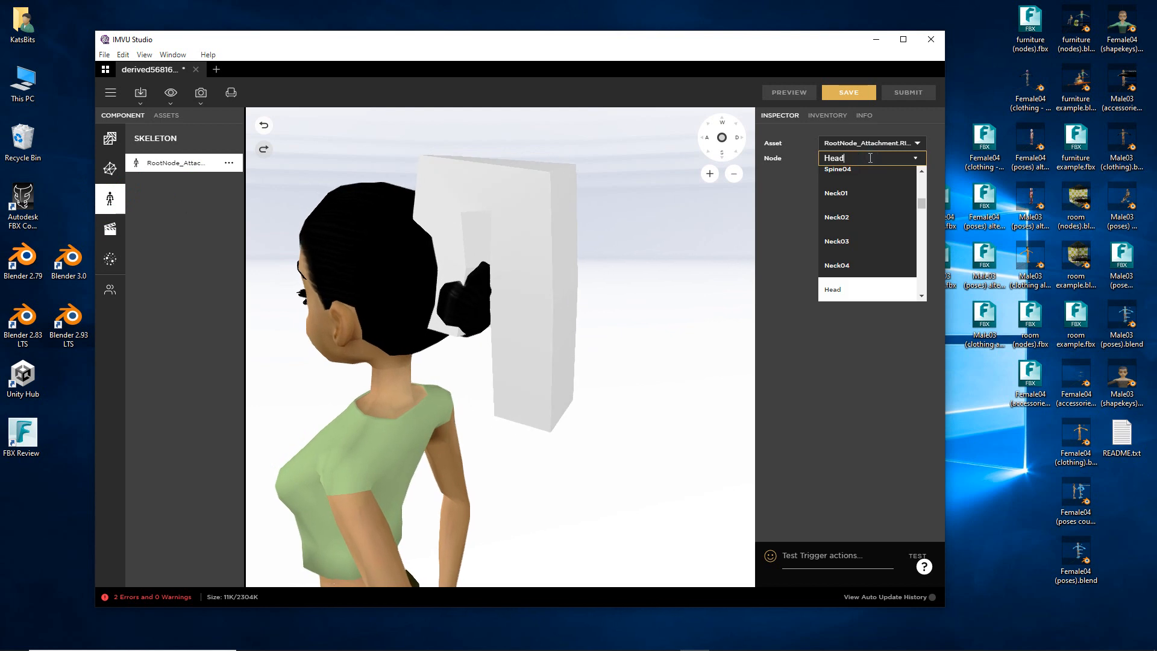
click(862, 193)
click(789, 92)
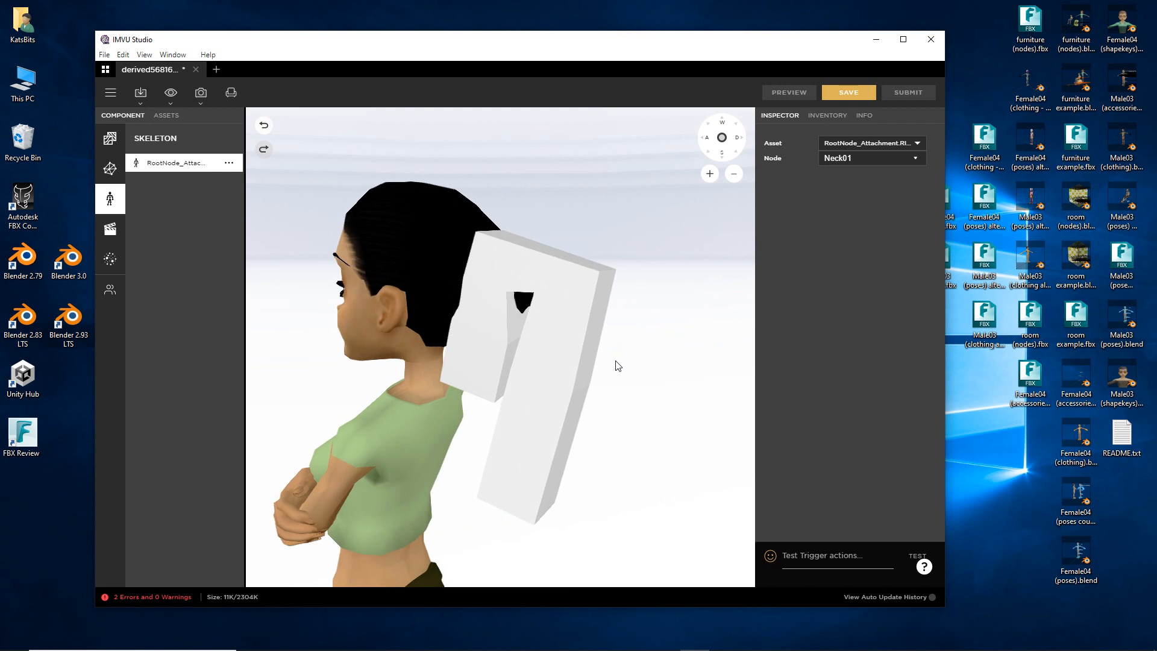
click(870, 158)
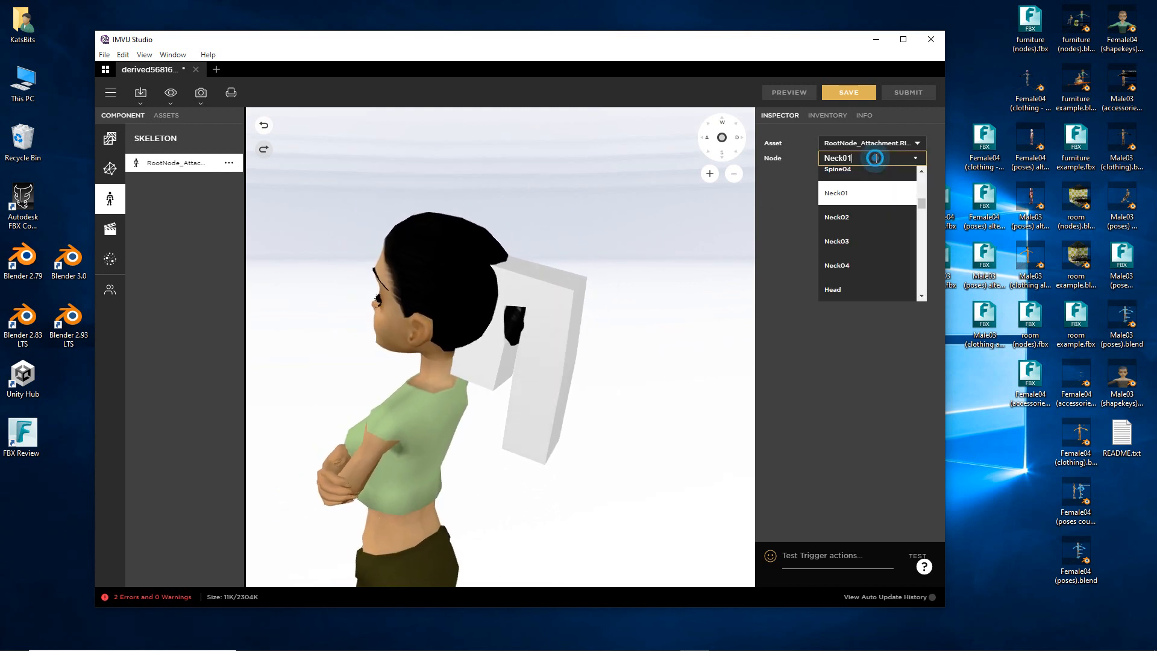
click(856, 241)
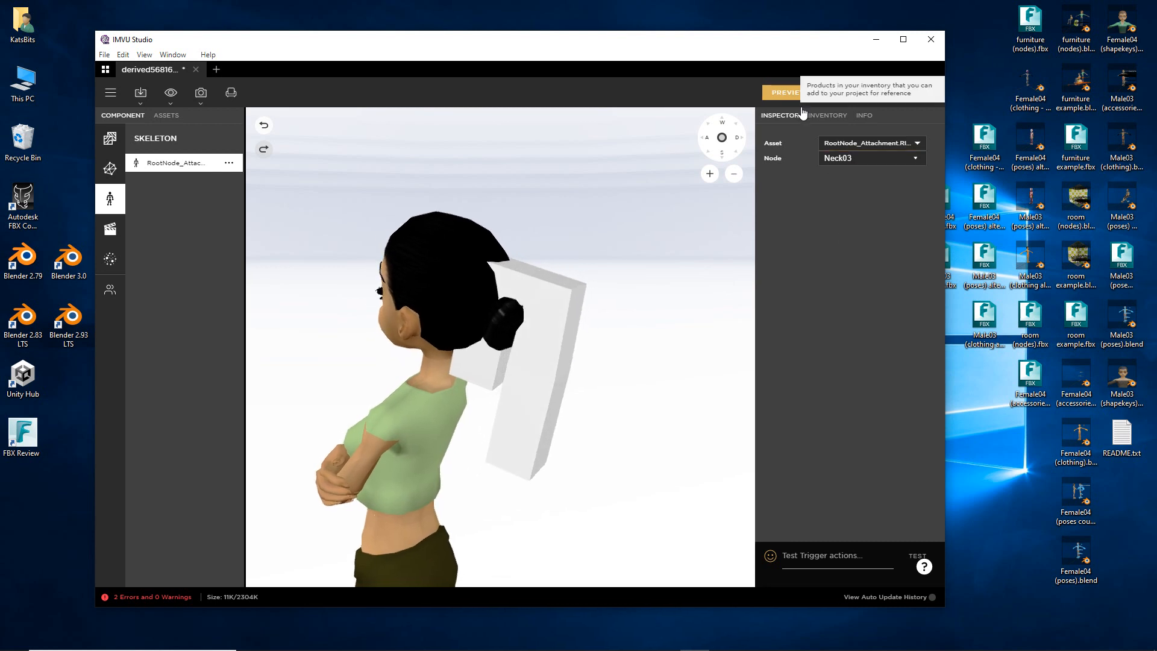
right_drag(560, 455, 587, 380)
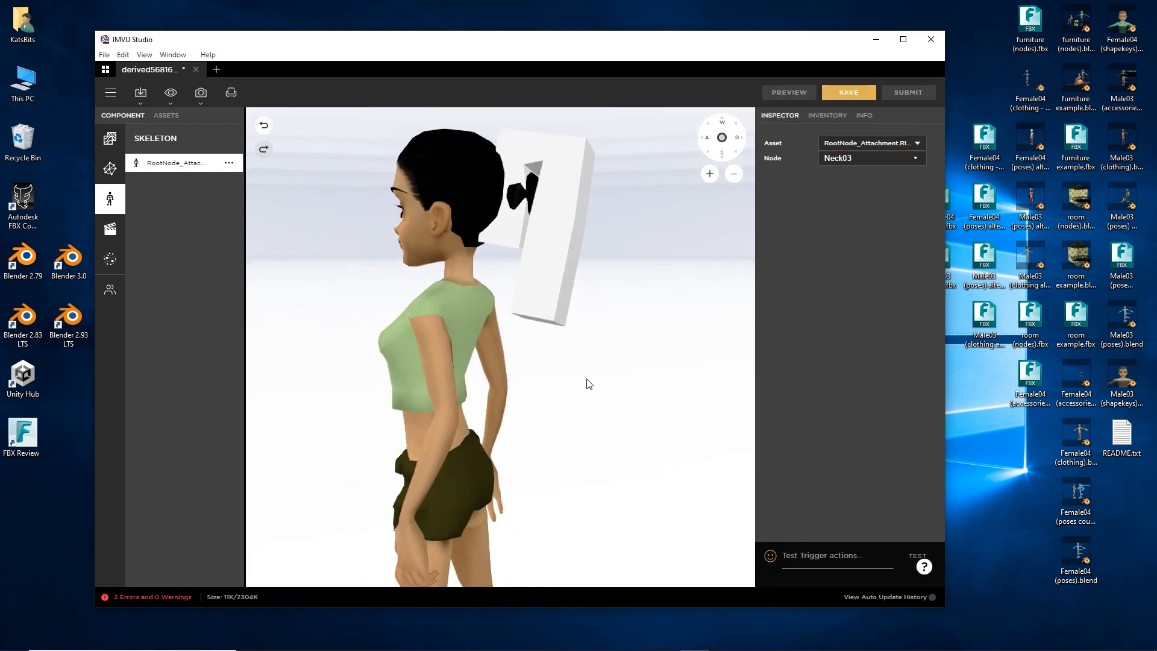
- Set the skeleton's node to lfElbow and preview the animated attachment around the avatar from several angles
click(856, 158)
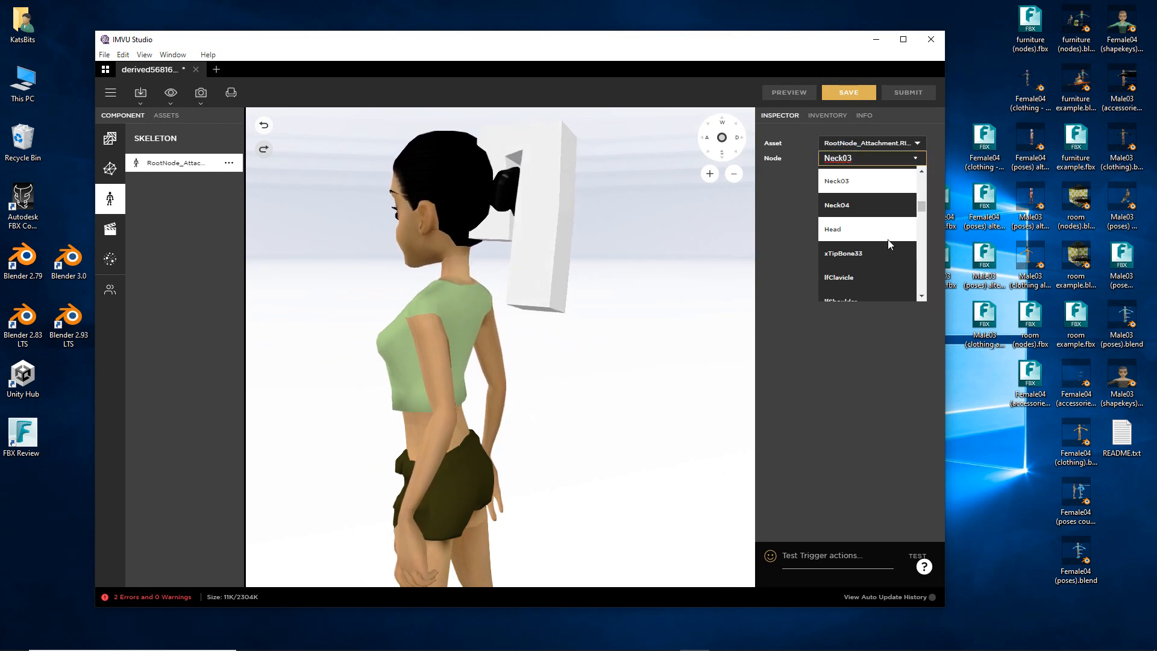
scroll(887, 239, down, 5)
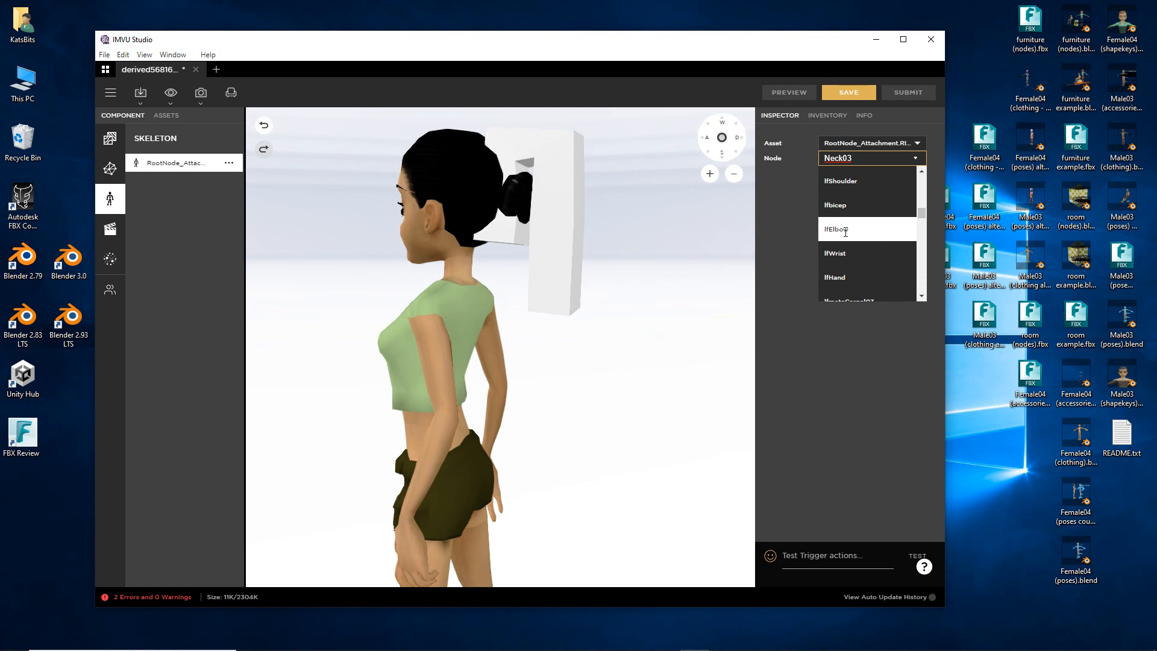
click(844, 229)
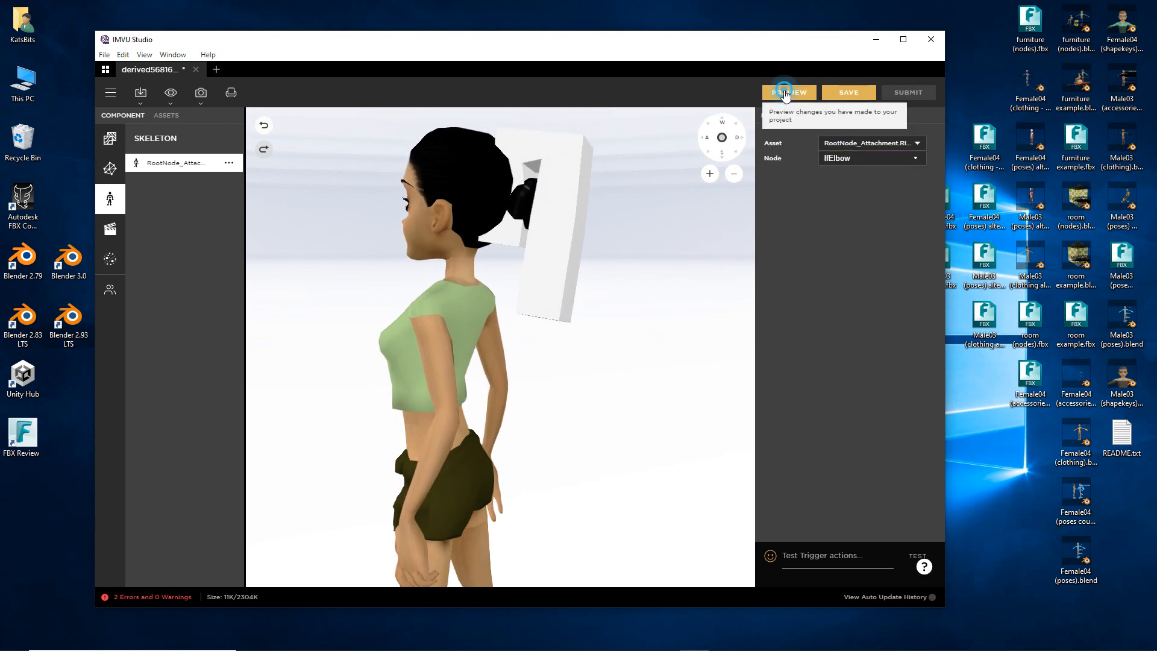
drag(555, 382, 676, 394)
drag(565, 378, 632, 378)
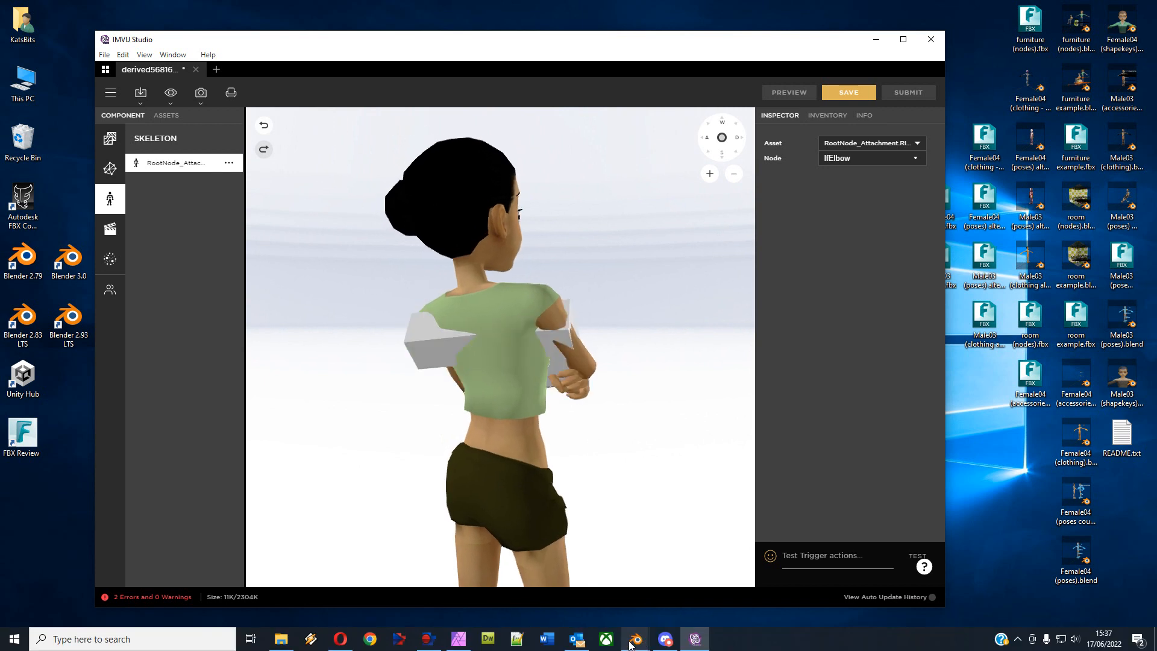
mouse_move(636, 639)
drag(565, 506, 634, 512)
right_drag(627, 490, 593, 422)
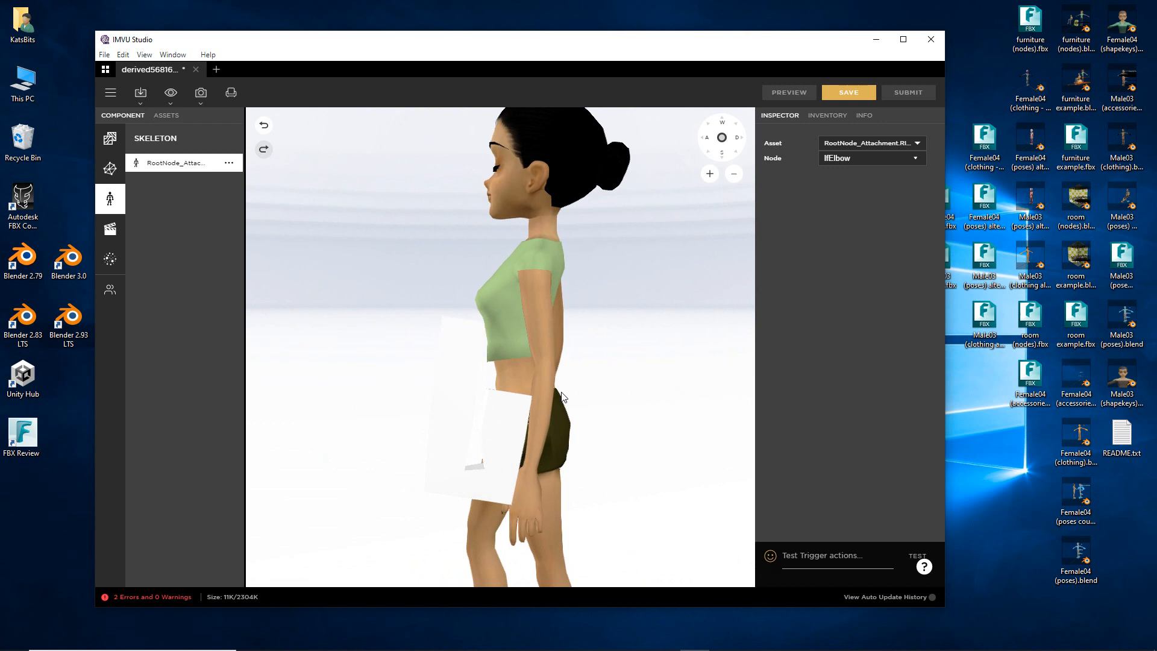
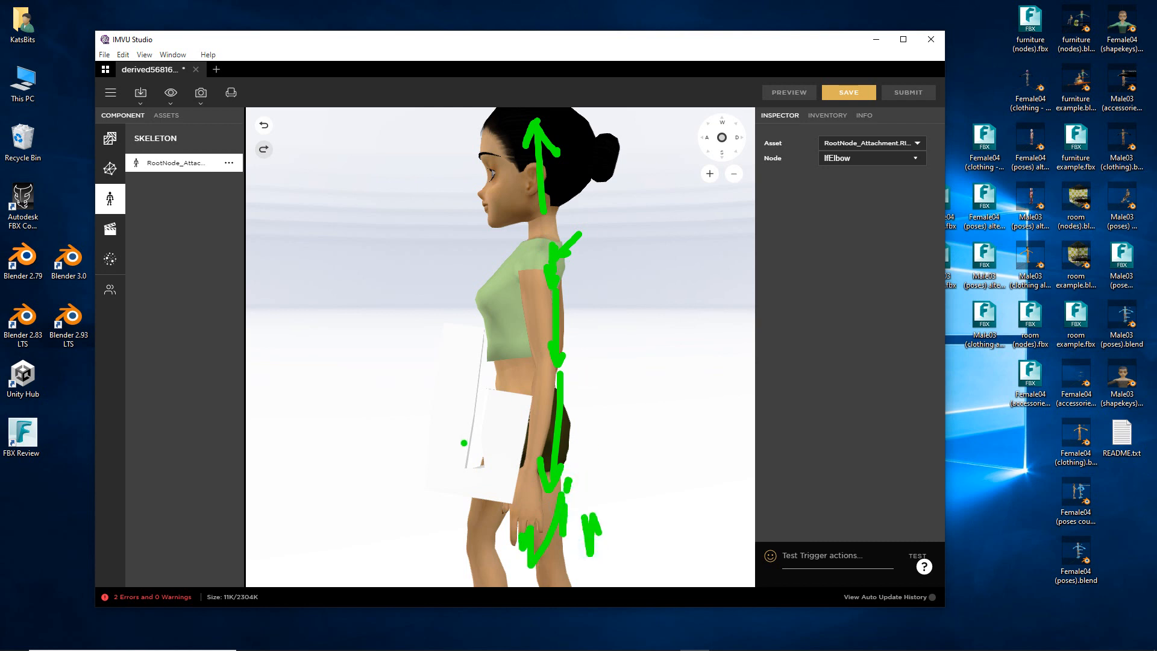
key(Escape)
mouse_move(465, 447)
mouse_down()
mouse_move(536, 449)
mouse_move(485, 441)
mouse_move(515, 453)
mouse_move(490, 454)
mouse_move(458, 422)
mouse_up()
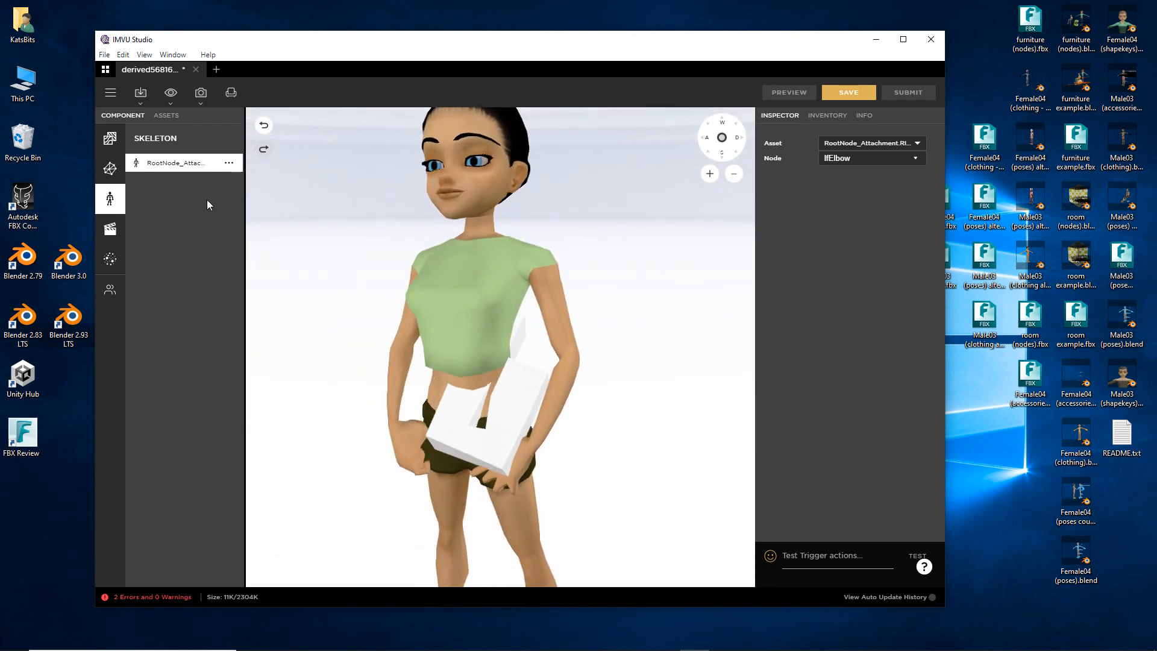
- Import necklace flowers.jpg from the accessories Blender 2.8 folder as the diffuse texture of the unused material
click(110, 138)
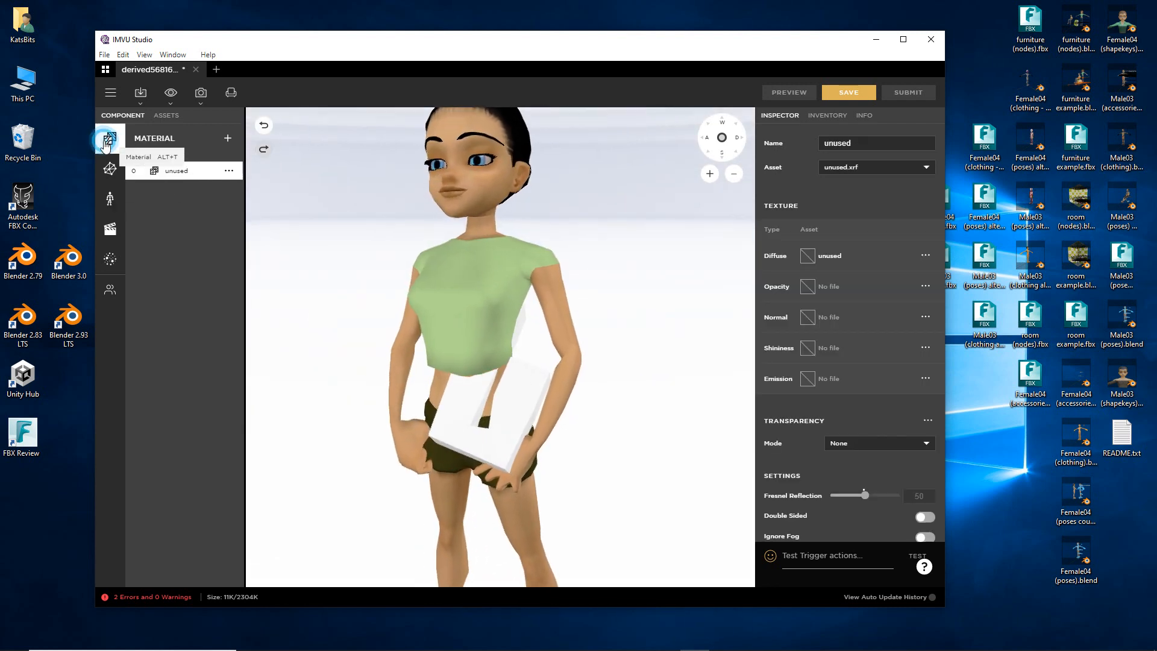
click(808, 256)
click(663, 328)
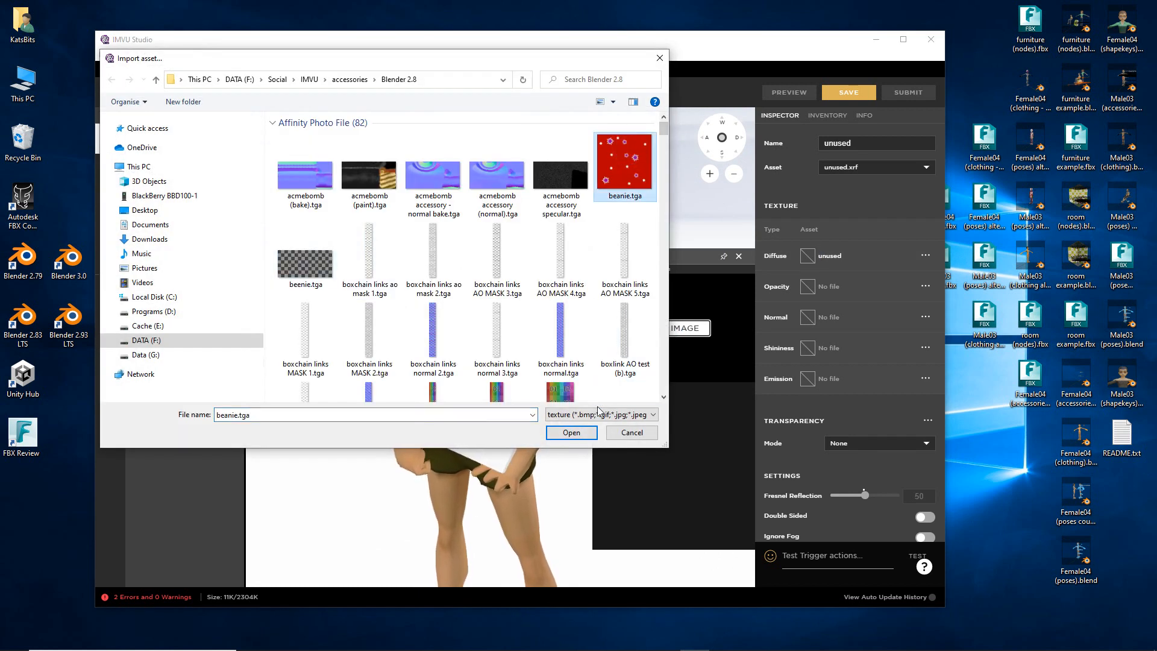
scroll(588, 229, down, 15)
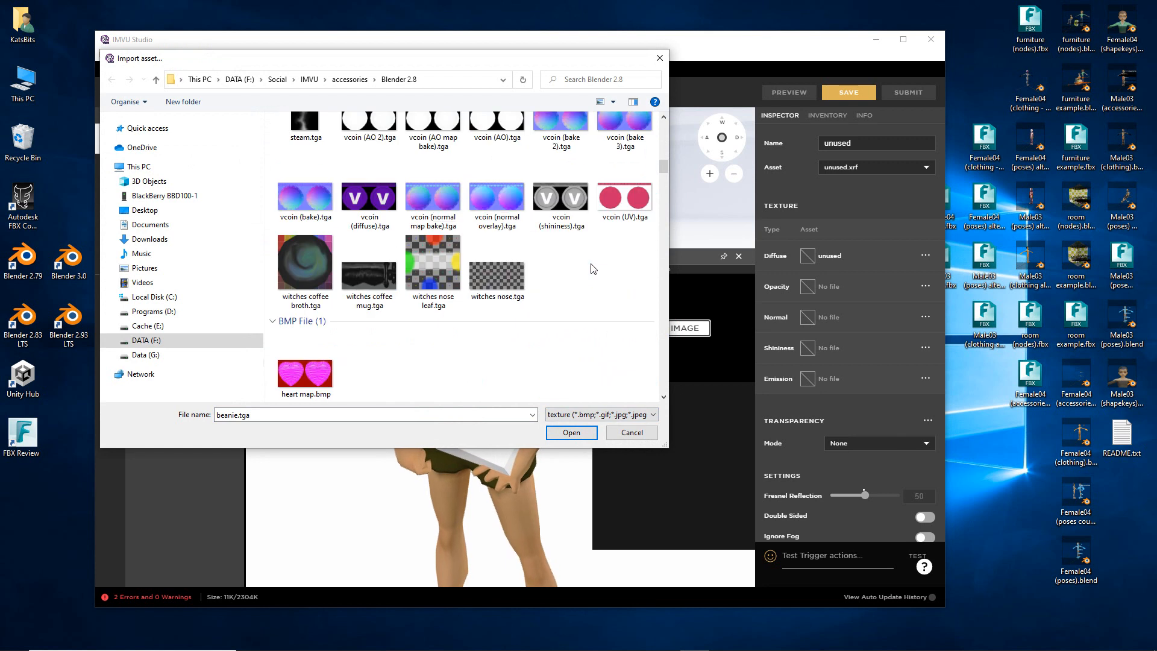
scroll(593, 269, down, 4)
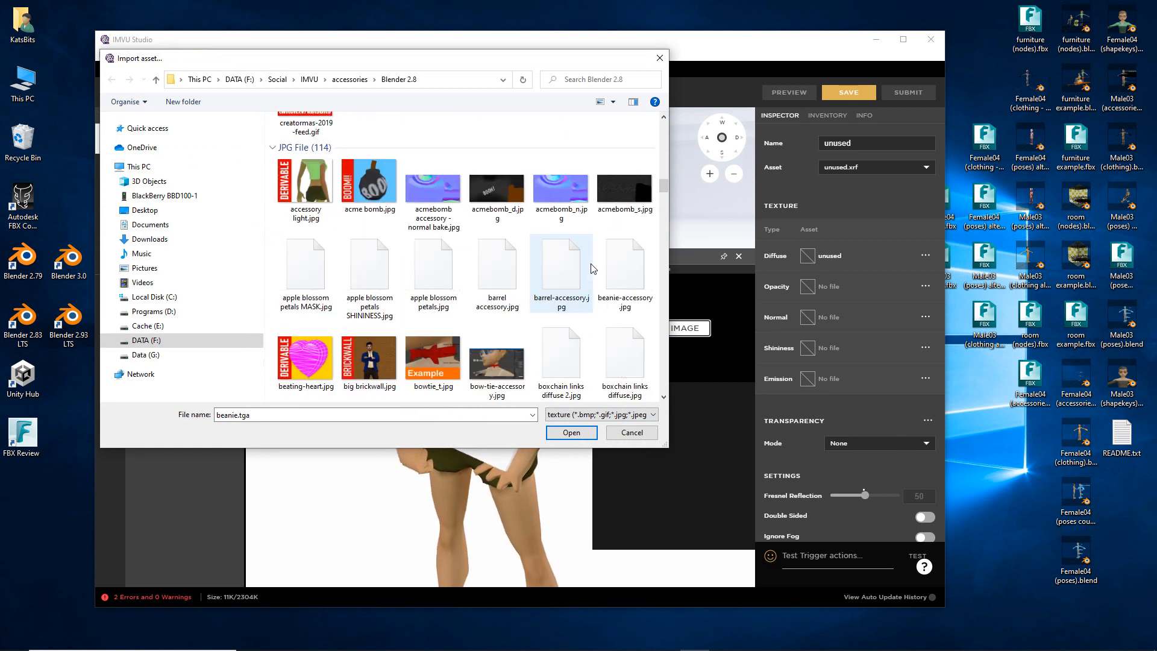
scroll(594, 268, down, 3)
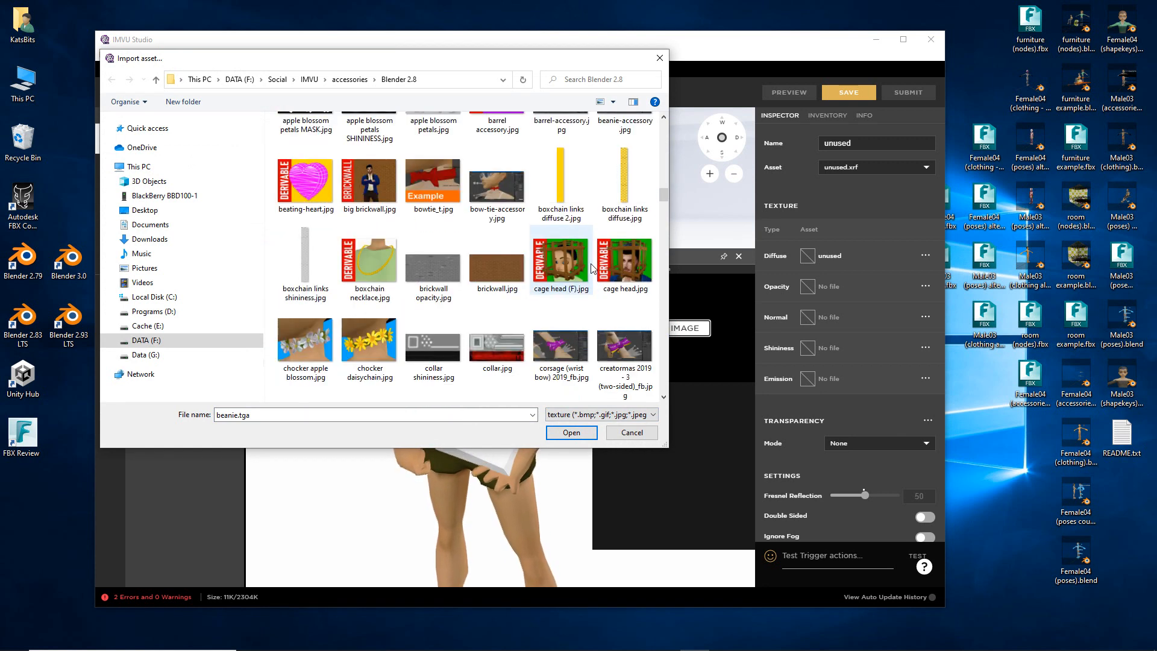
scroll(593, 269, down, 15)
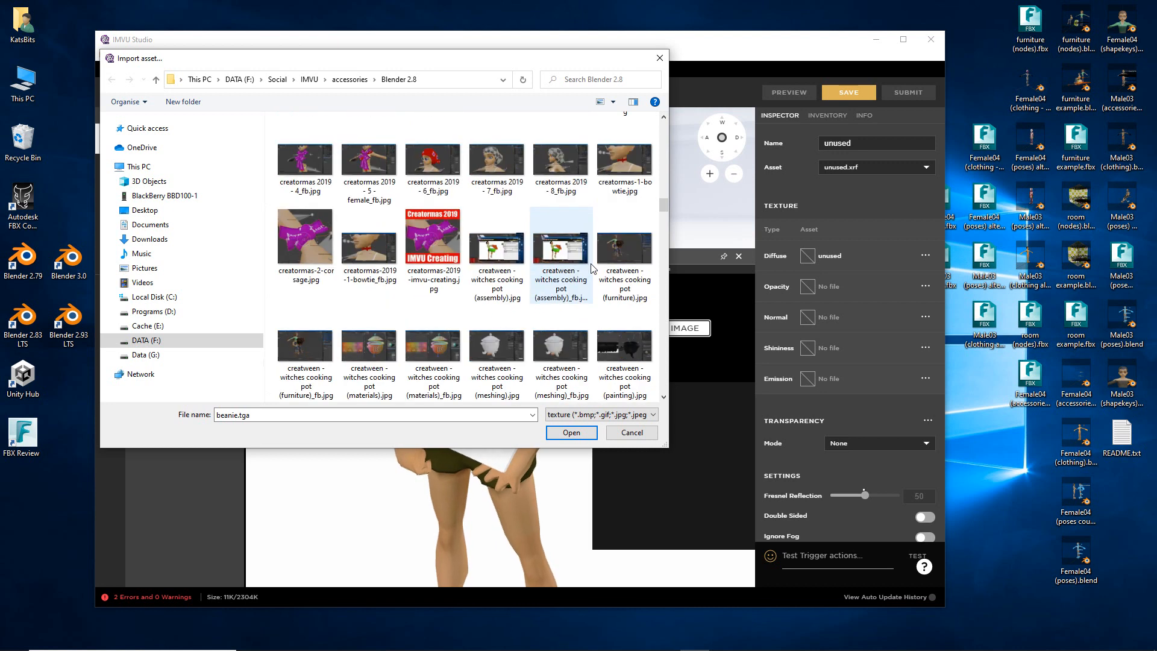
scroll(593, 268, down, 5)
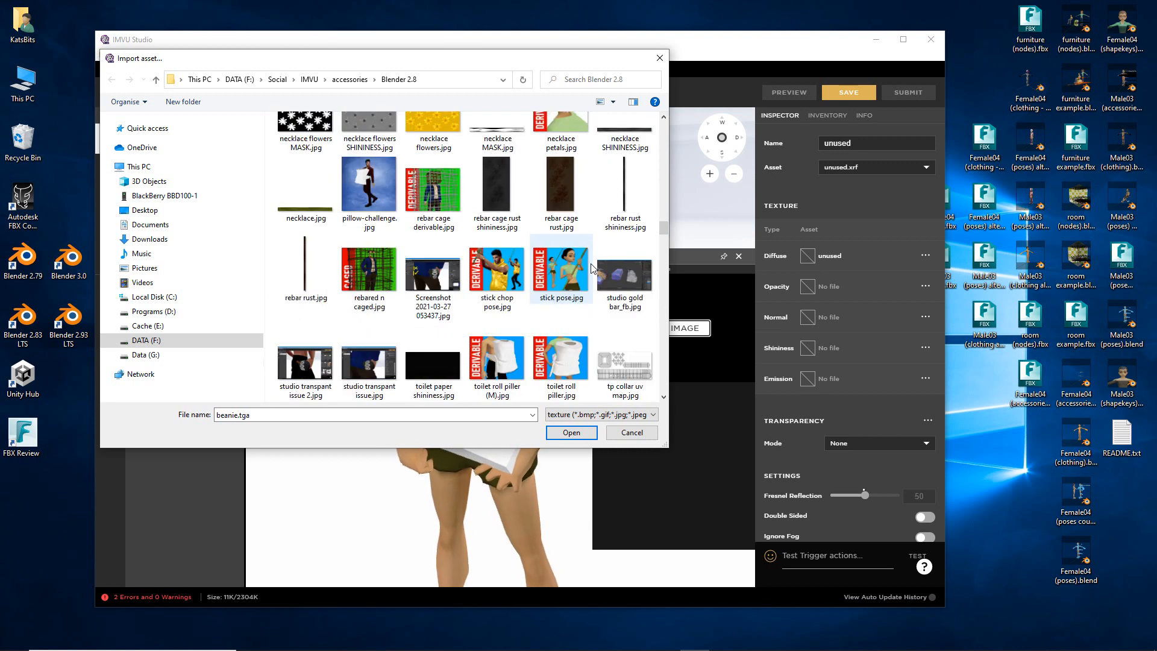
scroll(593, 268, down, 5)
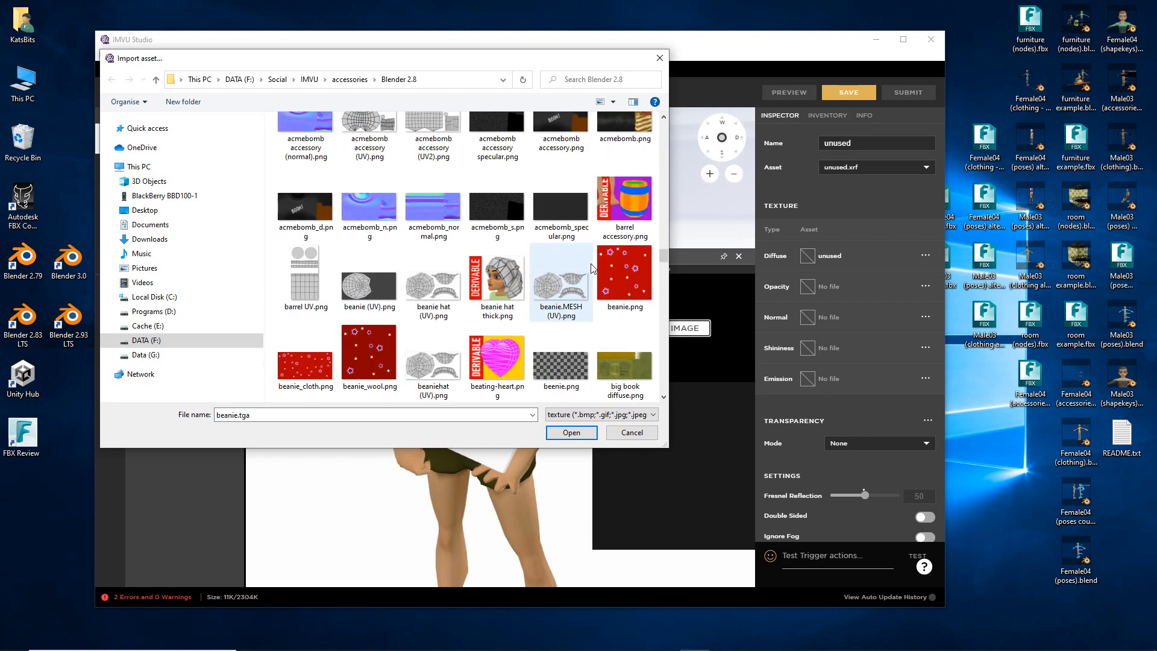
scroll(593, 269, up, 15)
scroll(593, 269, up, 10)
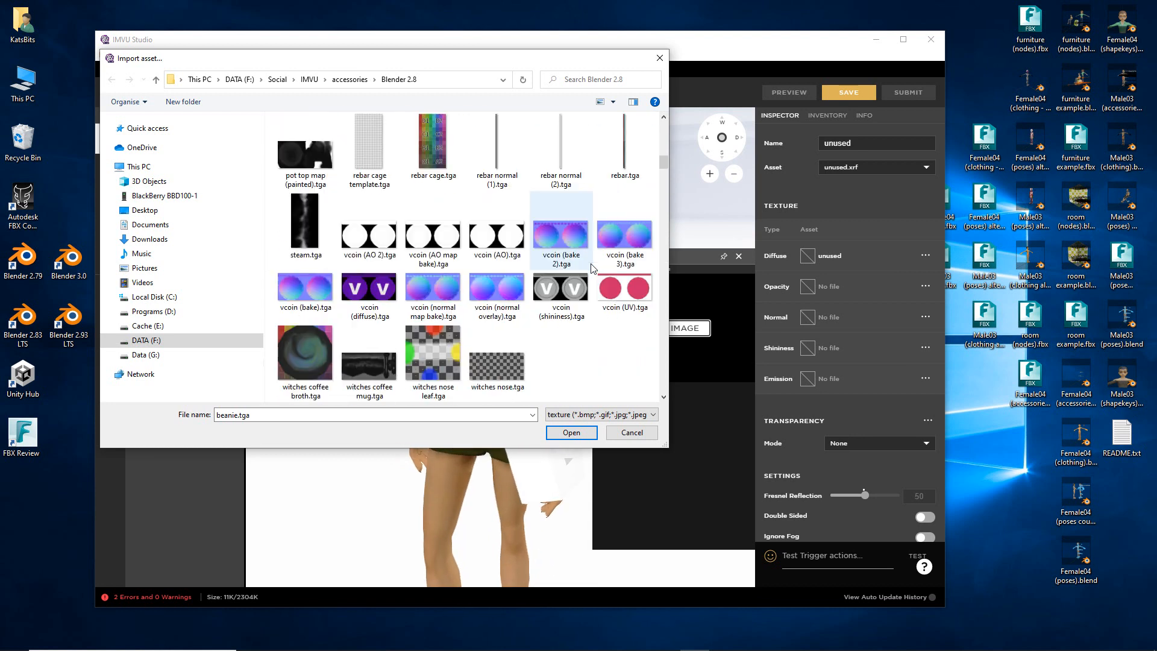
scroll(592, 267, up, 10)
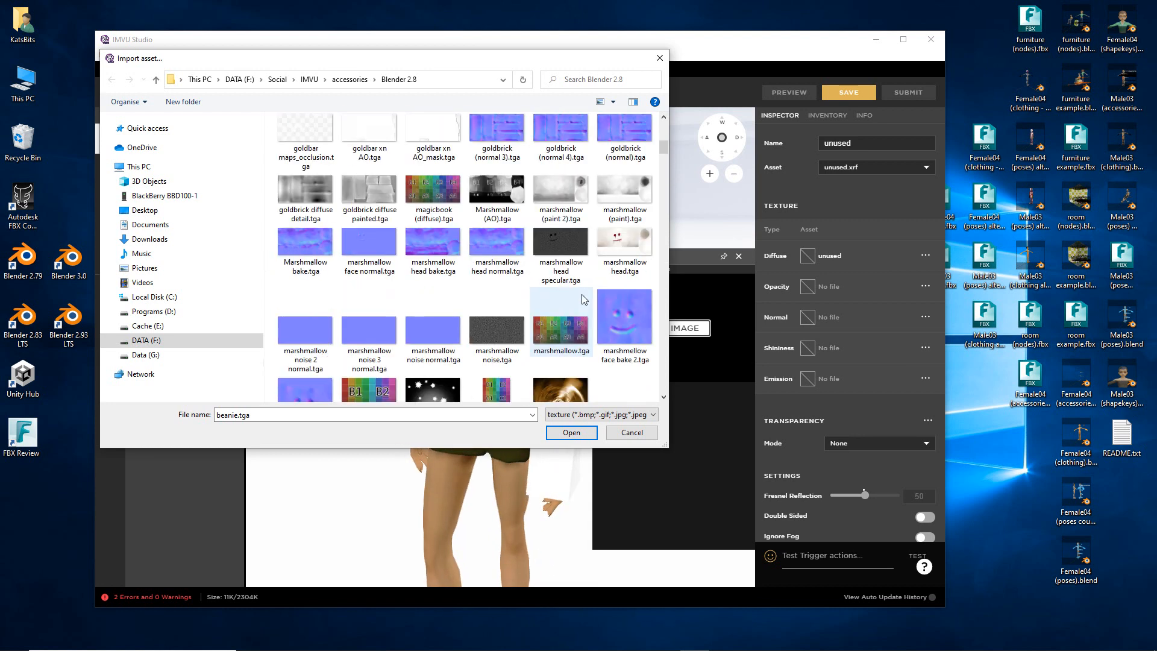
scroll(582, 295, down, 10)
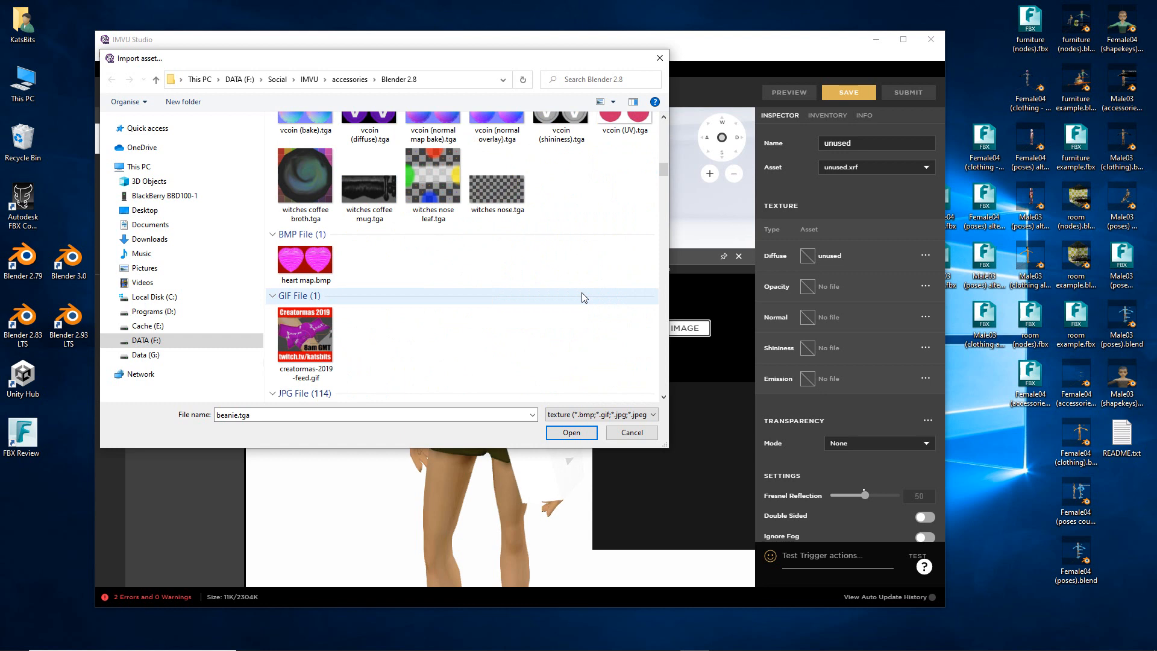
scroll(574, 303, down, 4)
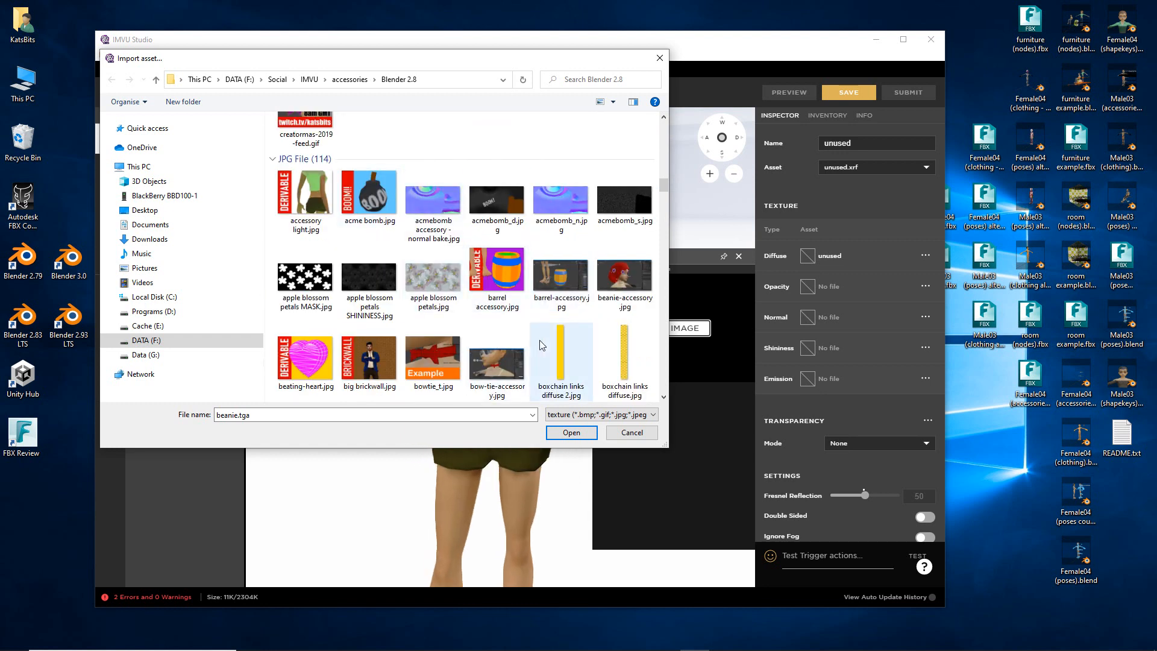
scroll(541, 345, down, 2)
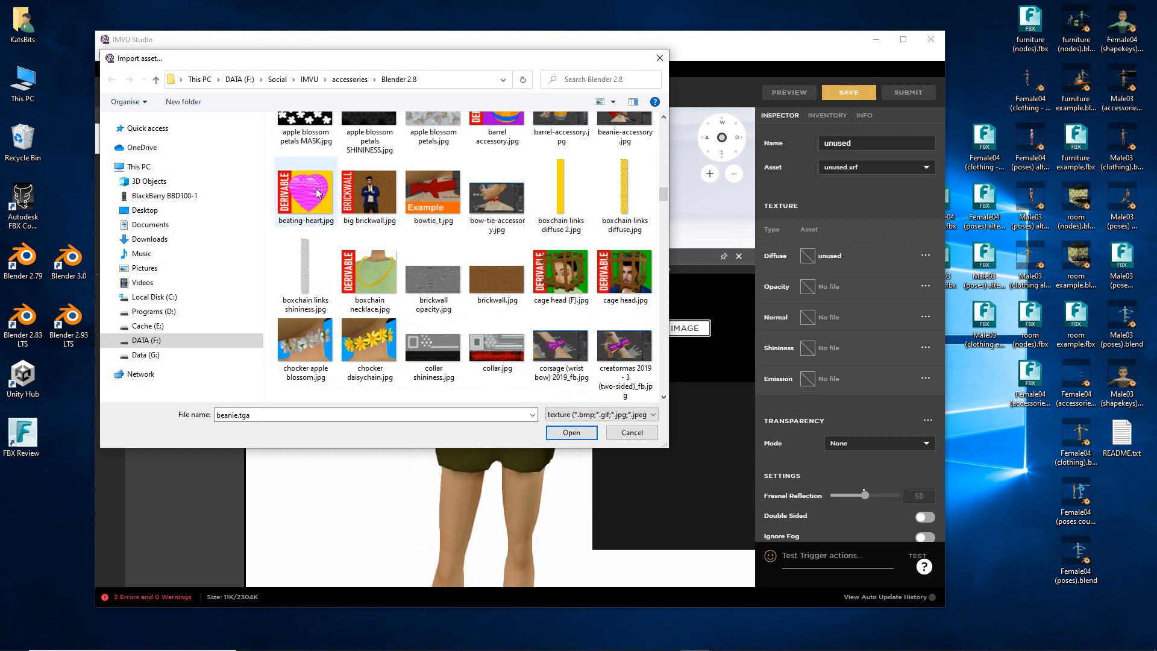
scroll(506, 301, down, 5)
scroll(492, 288, down, 5)
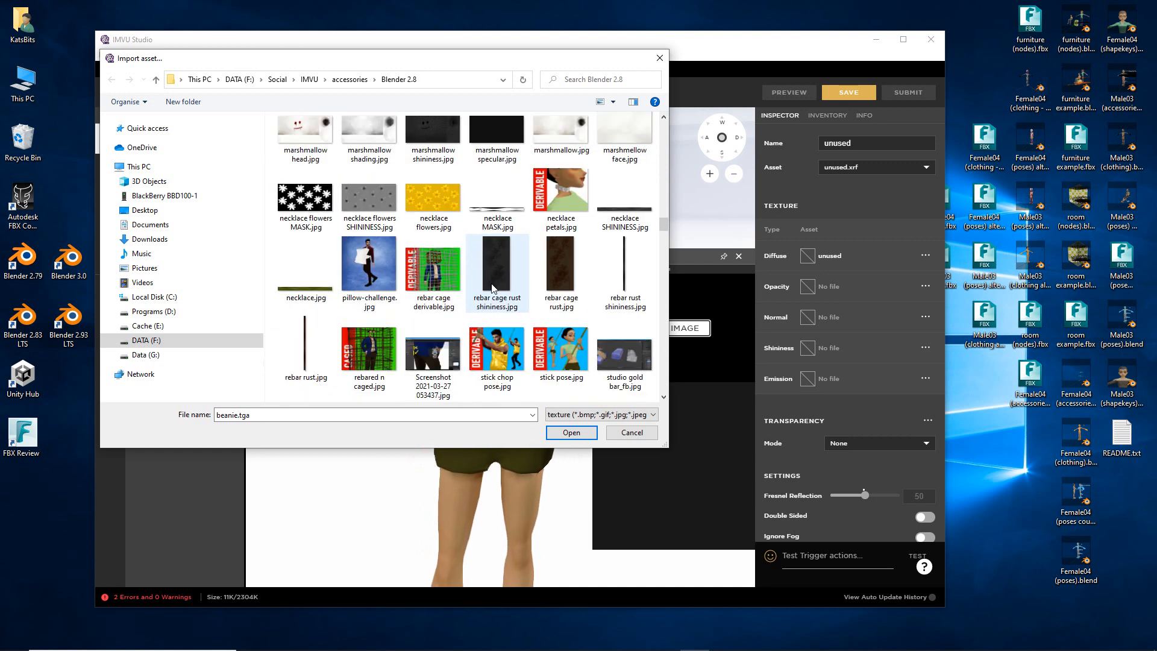
click(440, 200)
click(570, 432)
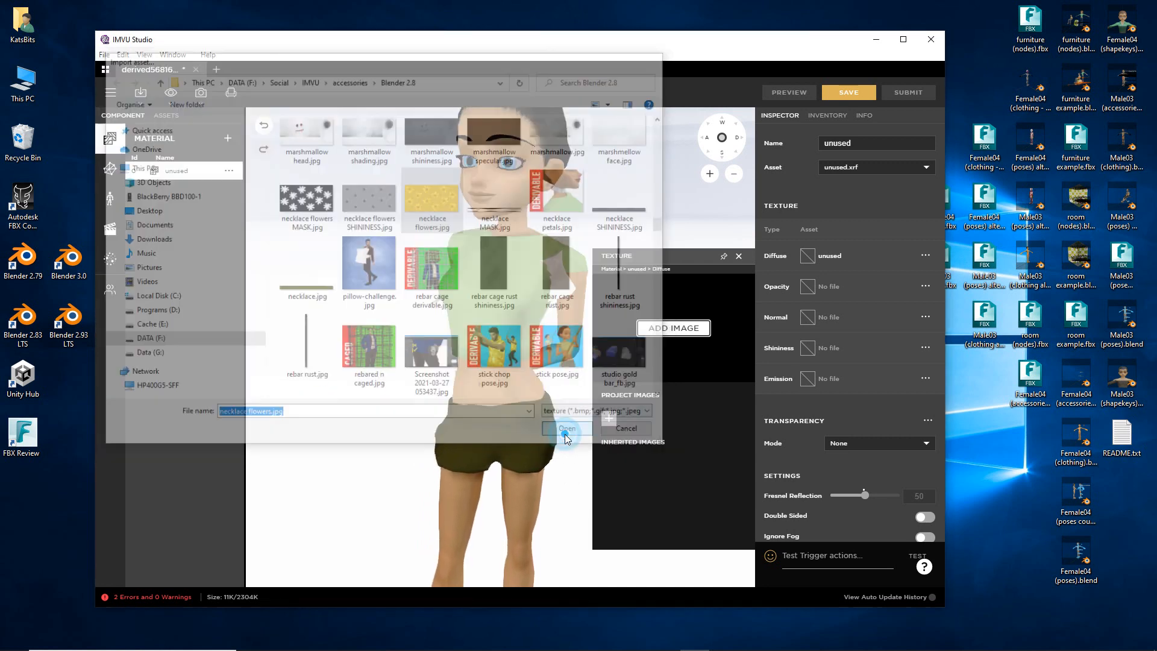
- Preview the textured attachment on the avatar and close the texture window
click(794, 92)
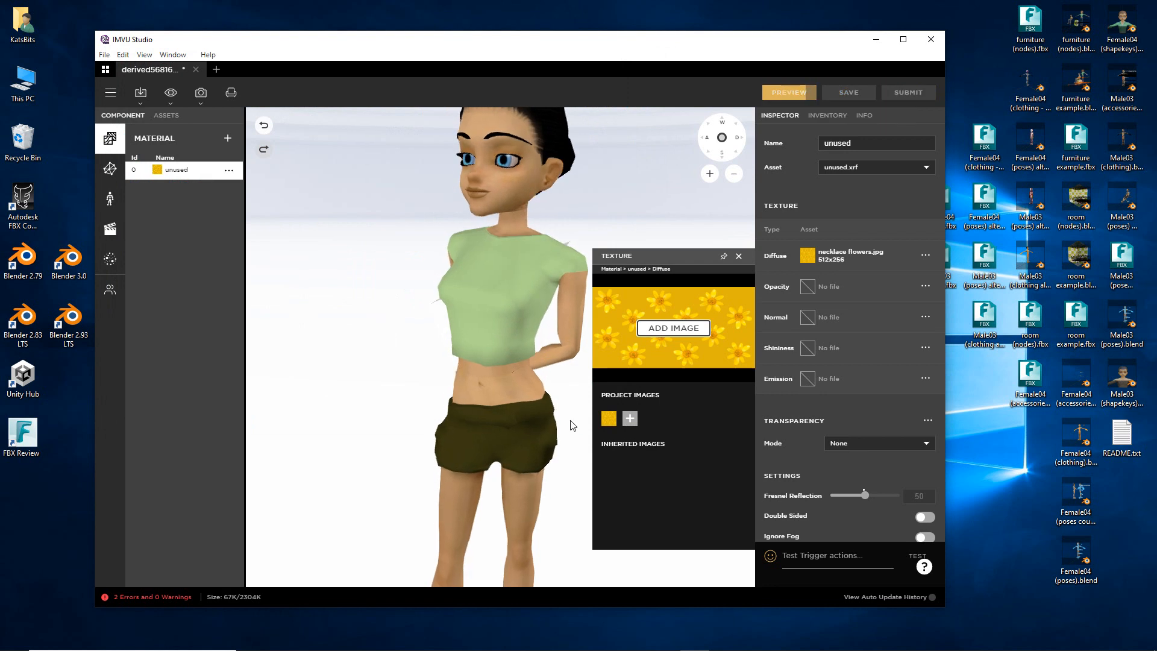
click(505, 426)
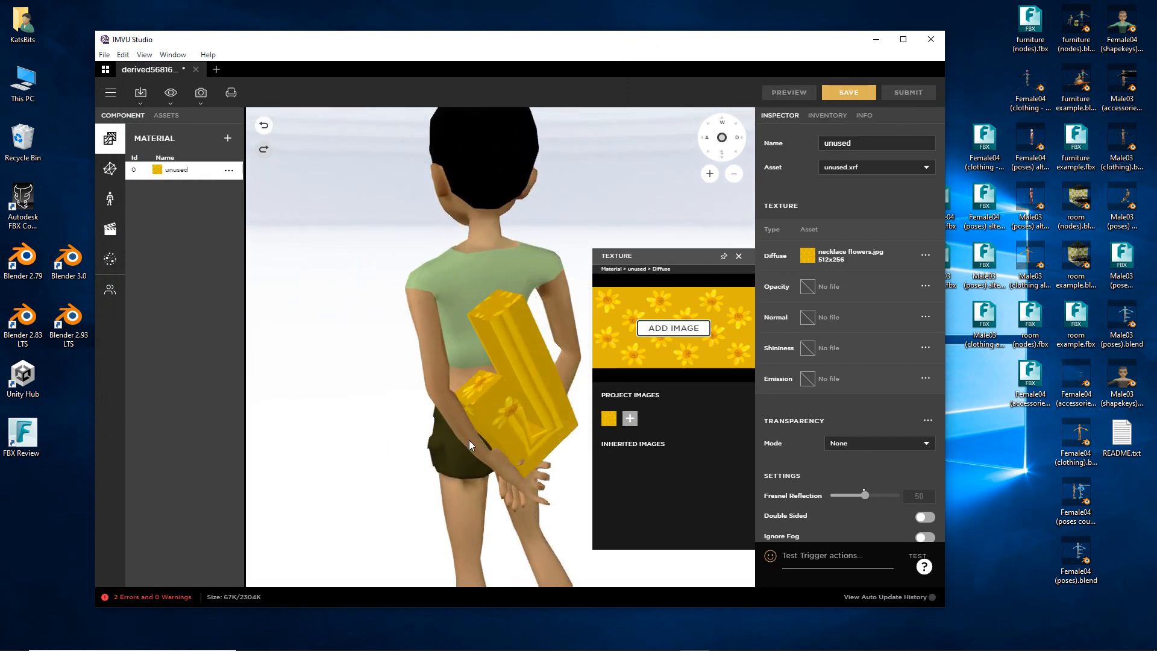
click(515, 443)
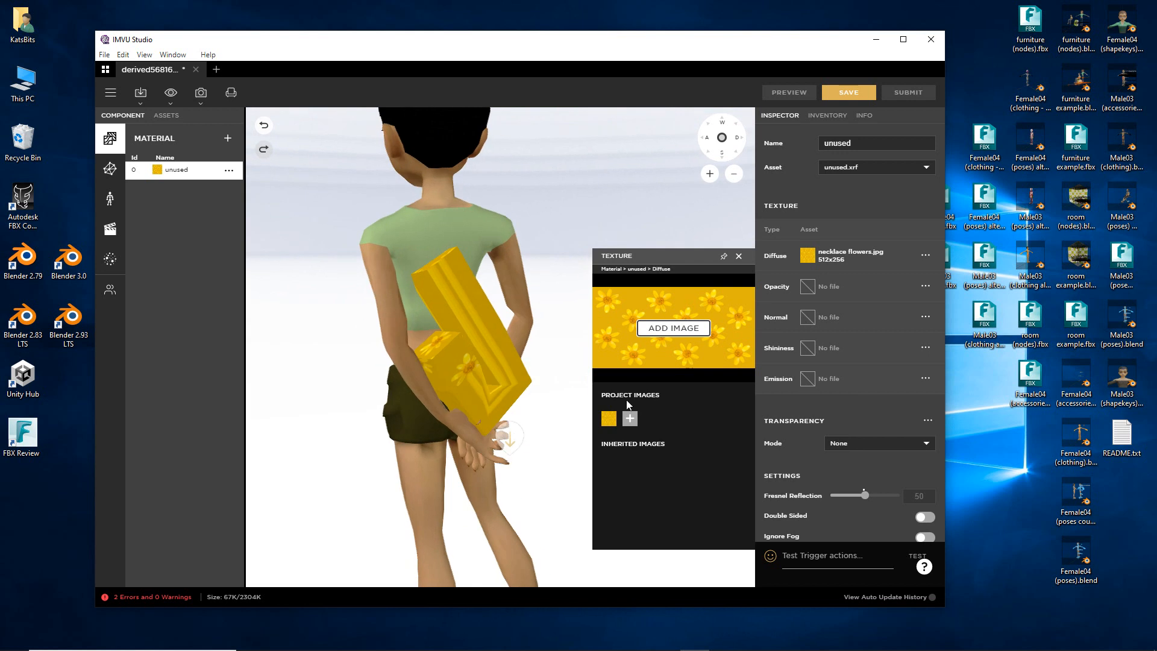
click(739, 256)
click(514, 406)
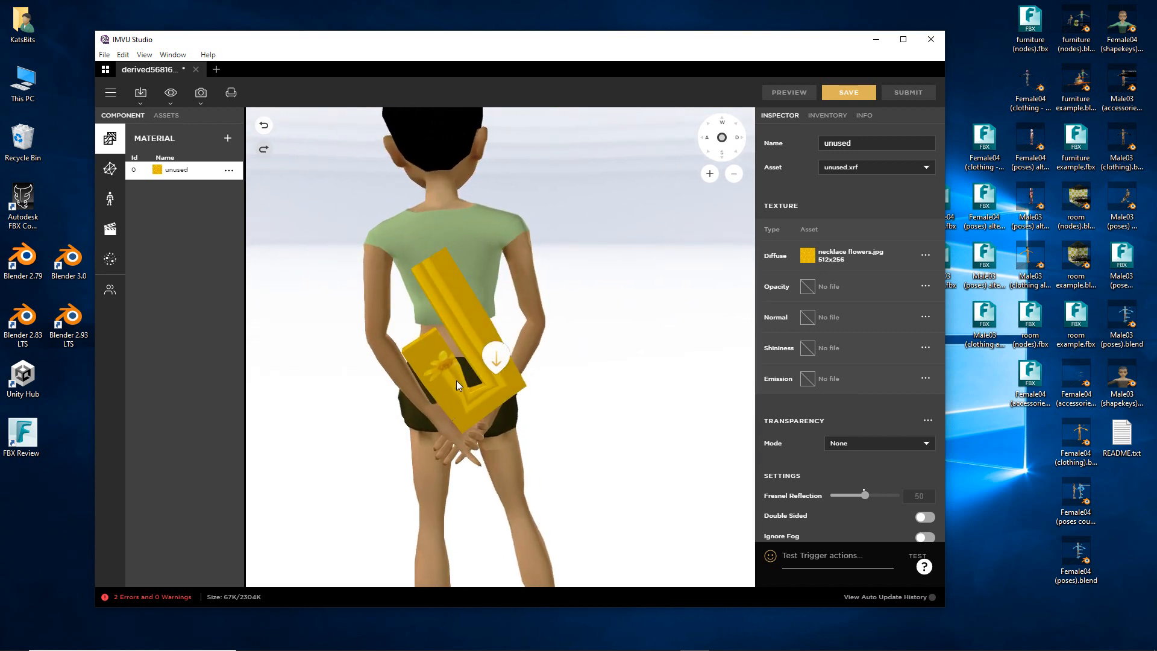
- Set the skeleton's node to lfHand and preview the attachment around the avatar's hand from the side
click(109, 198)
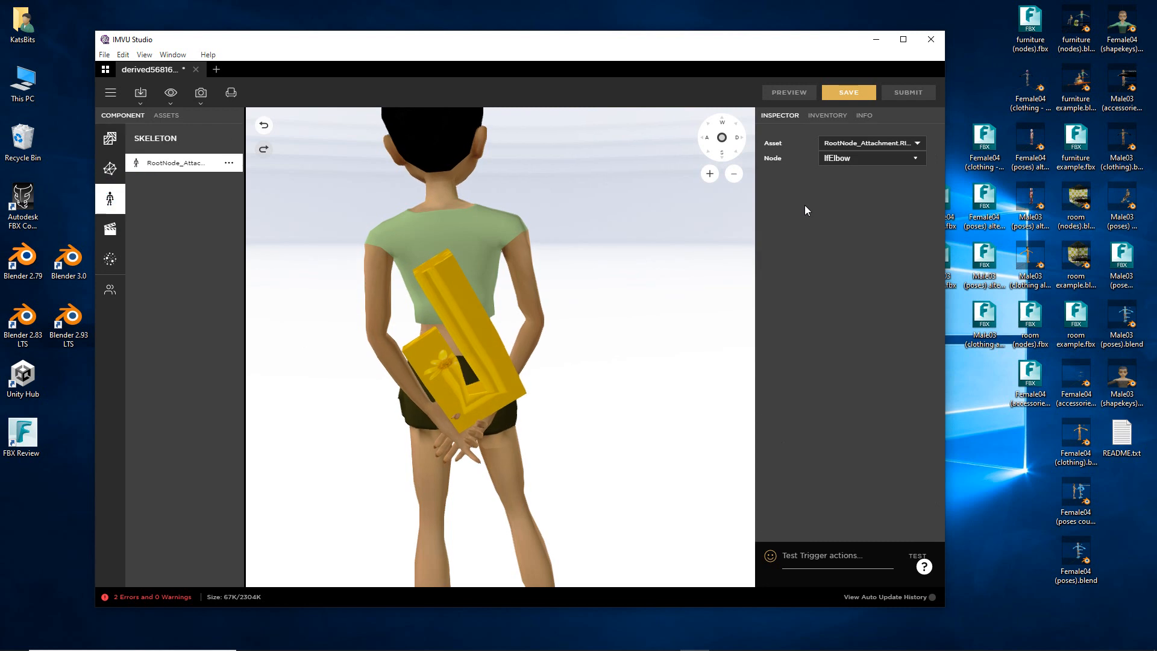
click(867, 157)
scroll(874, 235, down, 2)
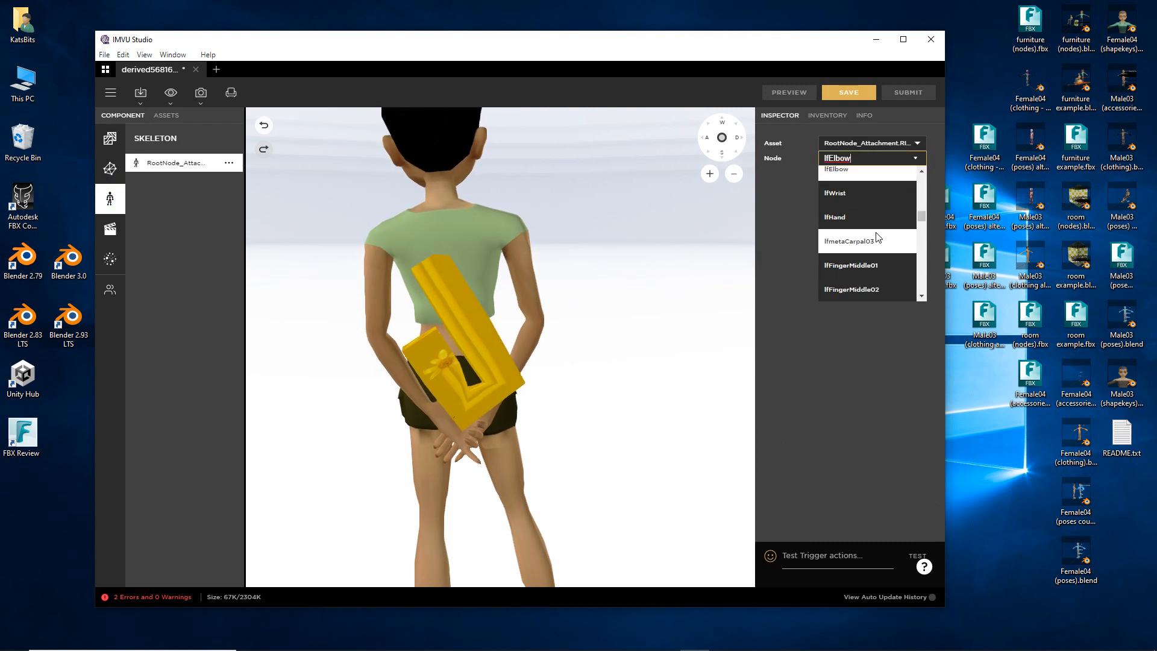
click(858, 220)
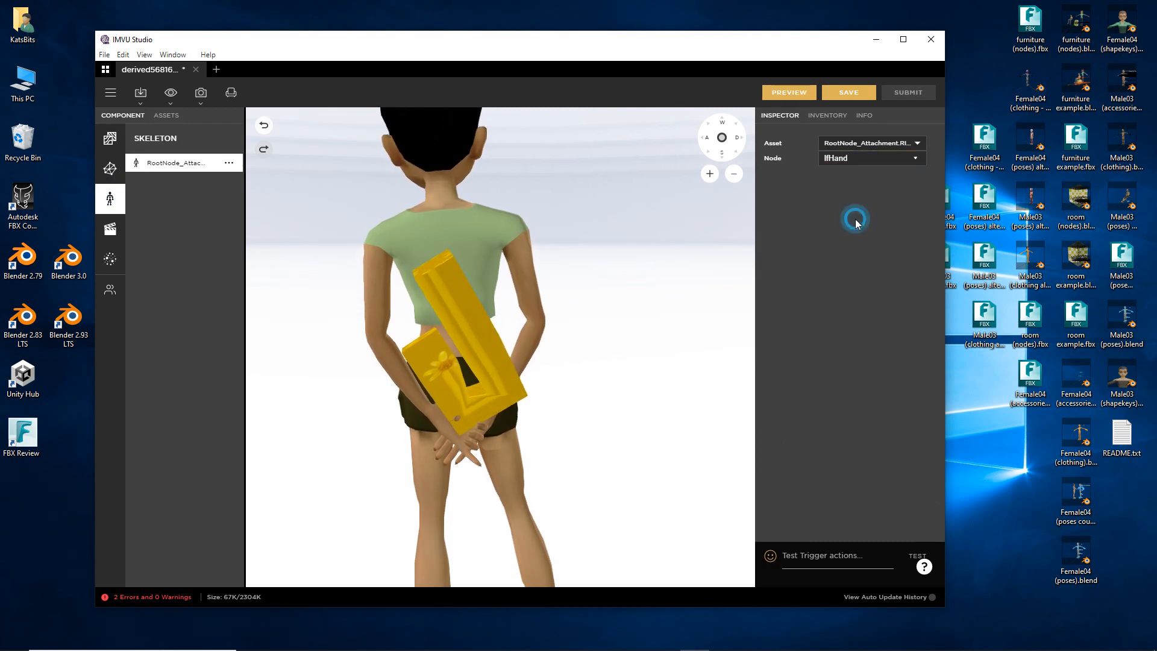
drag(628, 374, 560, 453)
right_drag(554, 458, 591, 364)
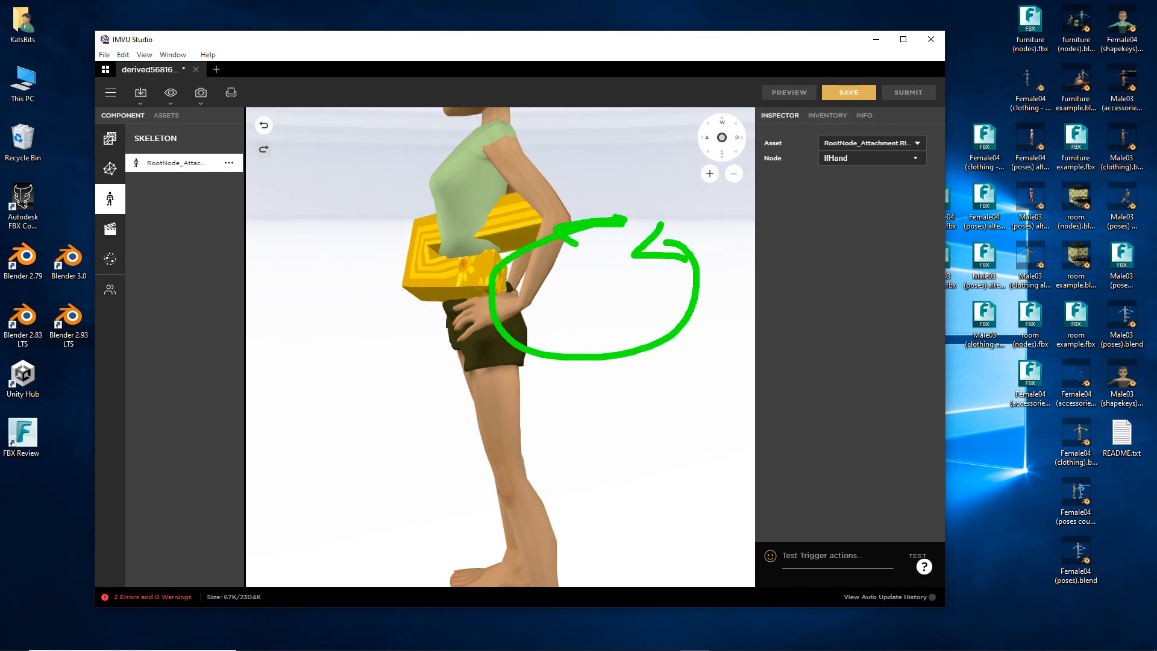
- View the attachment in motion on the avatar's full figure from a three-quarter front angle
key(Escape)
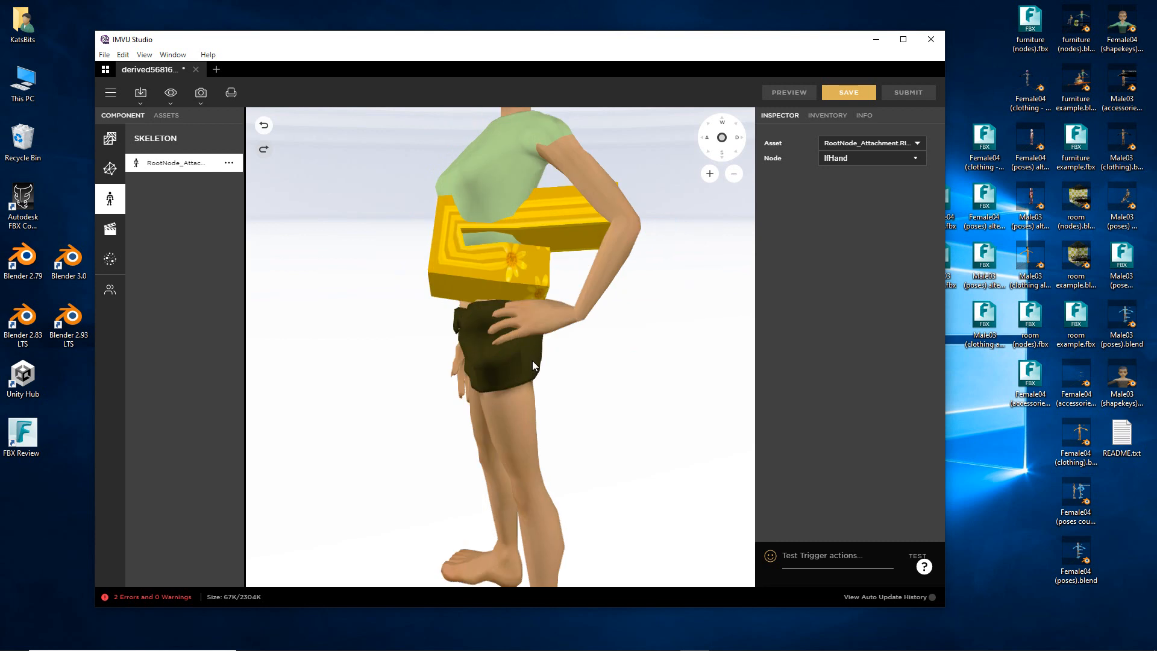
right_drag(498, 292, 485, 360)
scroll(486, 361, down, 3)
mouse_move(491, 393)
mouse_down()
mouse_move(578, 399)
mouse_move(504, 398)
mouse_up()
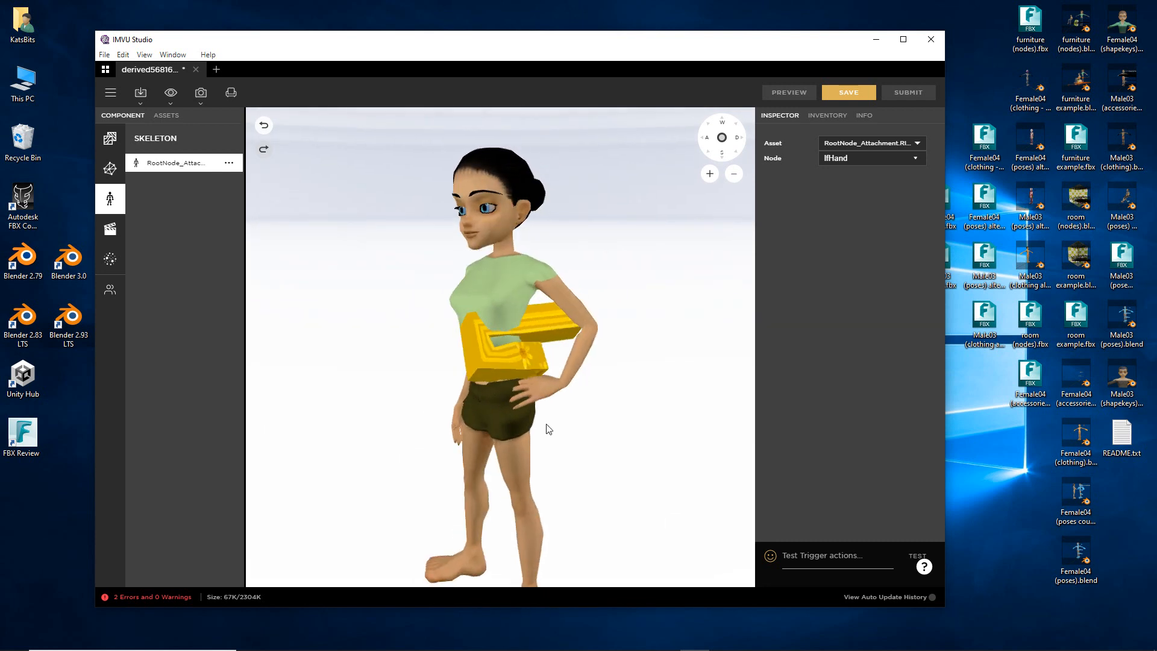
- Switch to Blender's toolkit animated hair (7) file and inspect the hair mesh beside the Head bone and arm bones
mouse_move(635, 638)
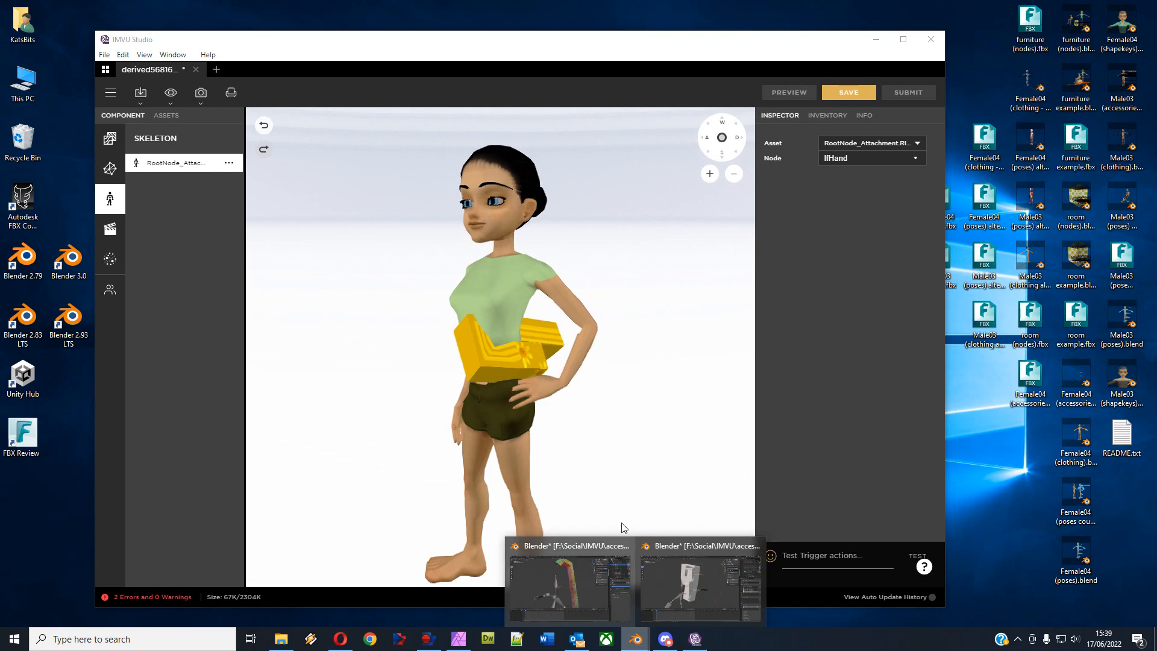
click(598, 617)
middle_drag(411, 443, 473, 372)
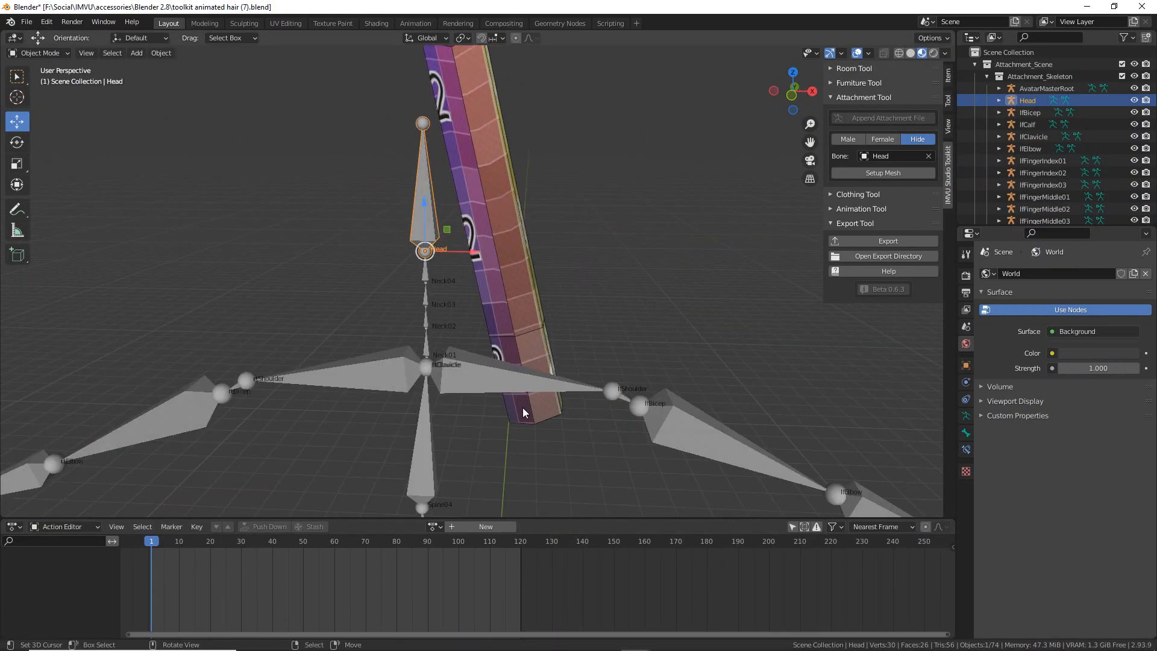
scroll(522, 407, down, 3)
middle_drag(523, 407, 500, 378)
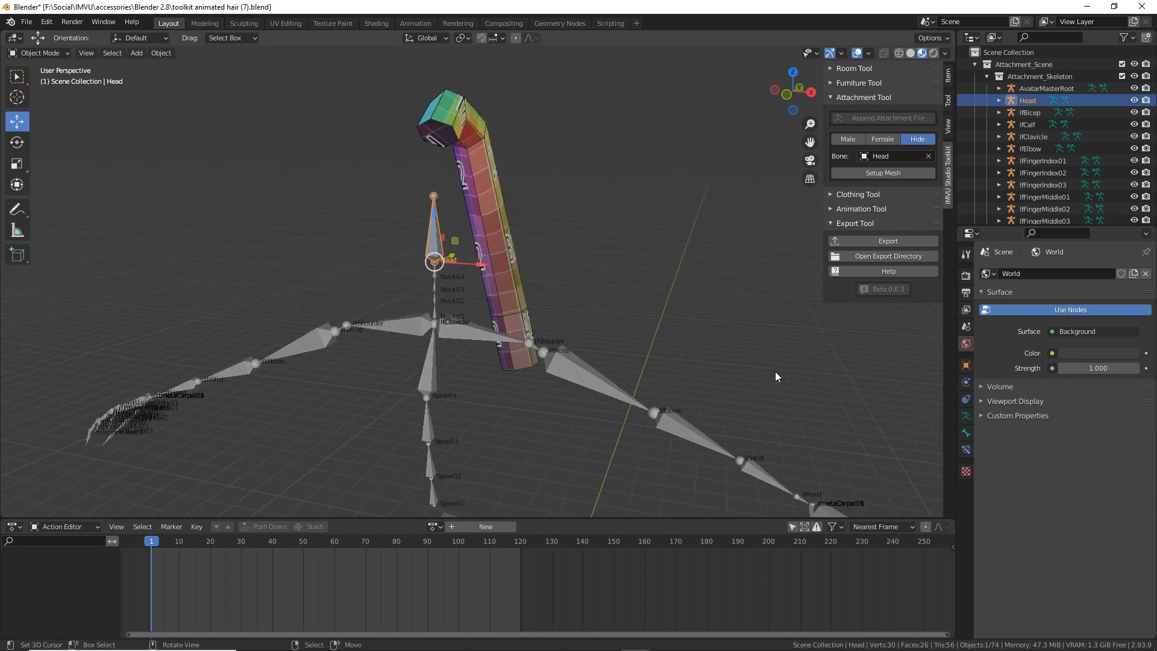
- Switch to Blender's fix it friday 17th hair file, select Attachment.RIG, and examine its bone above the neck
mouse_move(635, 639)
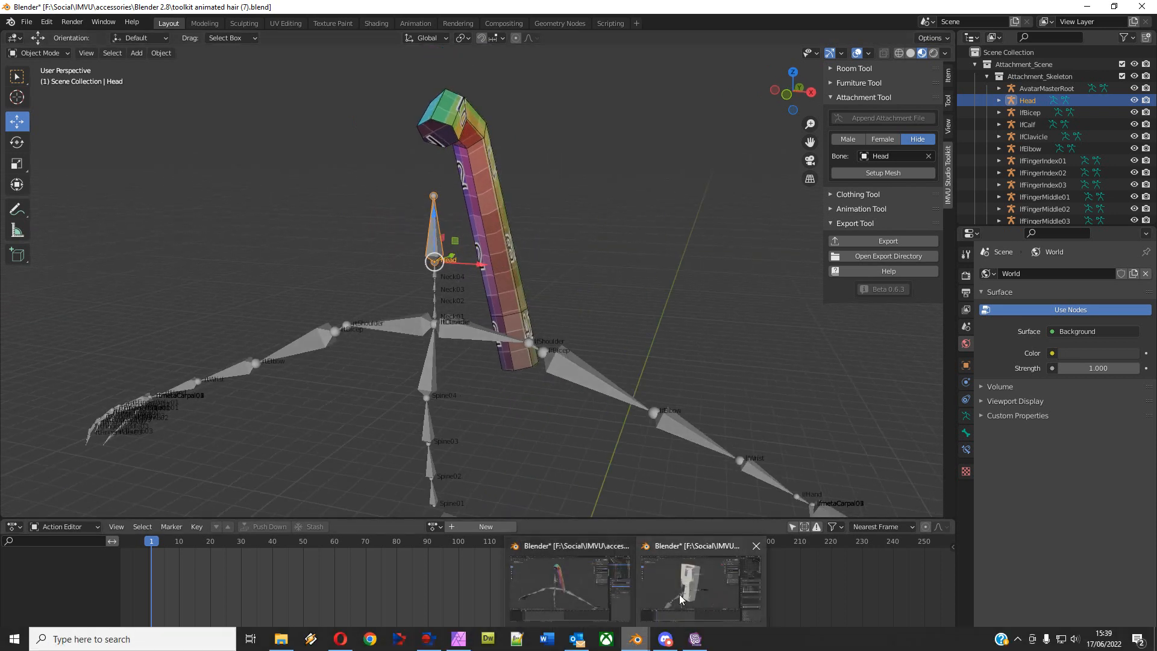
click(681, 599)
middle_drag(482, 302, 466, 212)
click(447, 381)
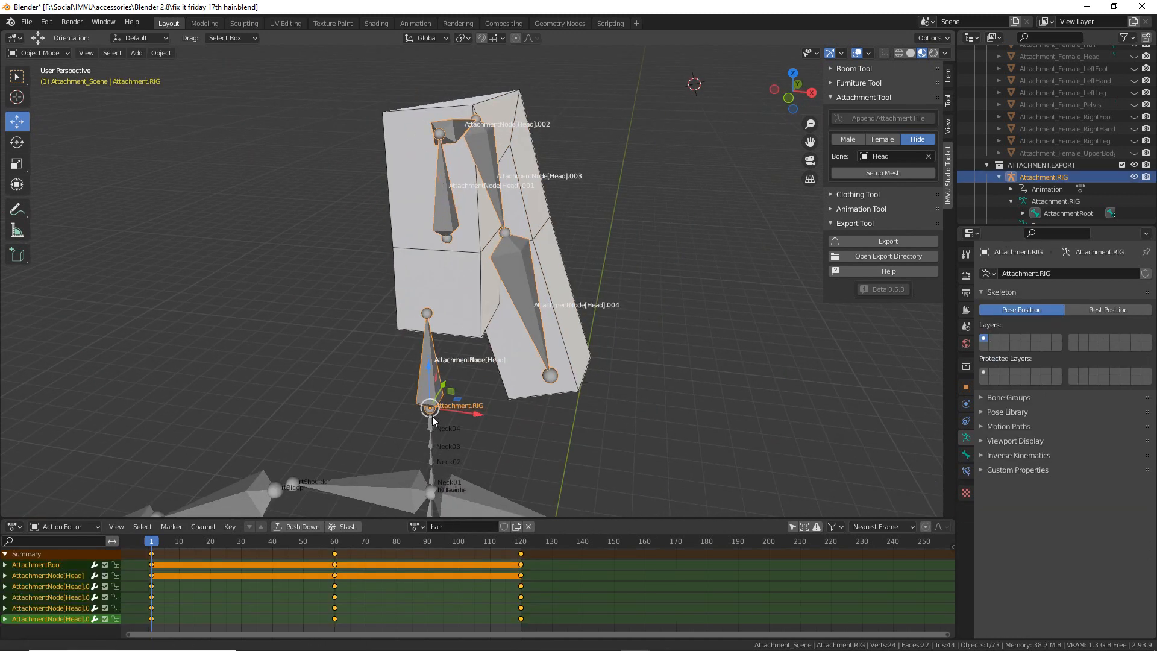
shift+middle_drag(436, 432, 441, 288)
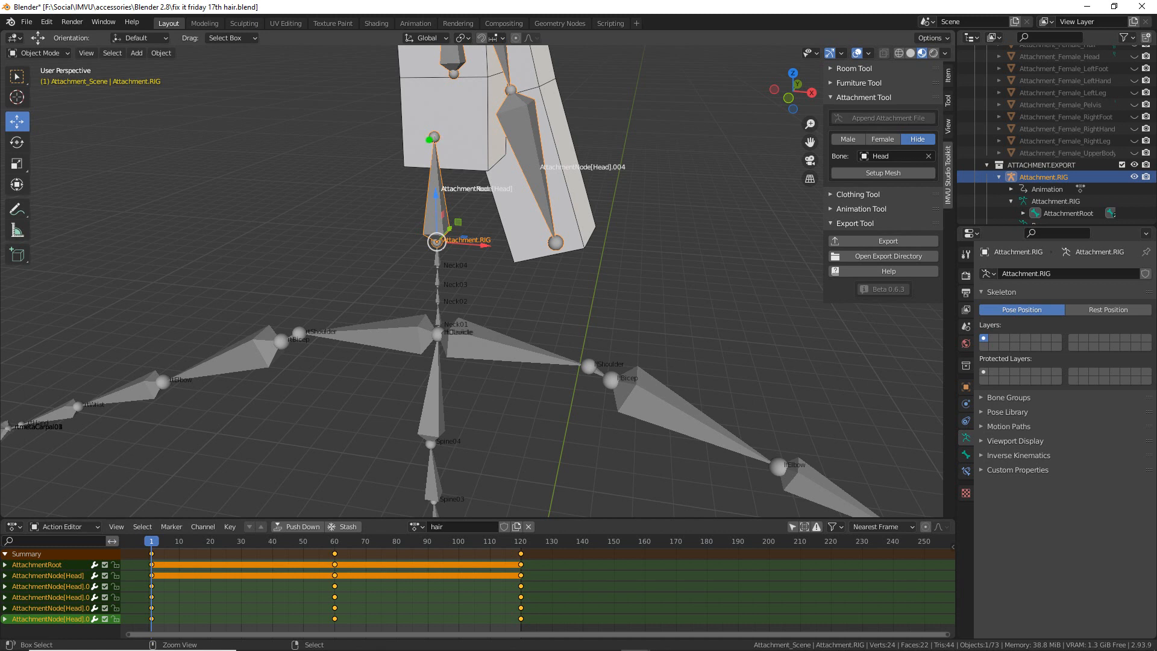
drag(465, 150, 421, 125)
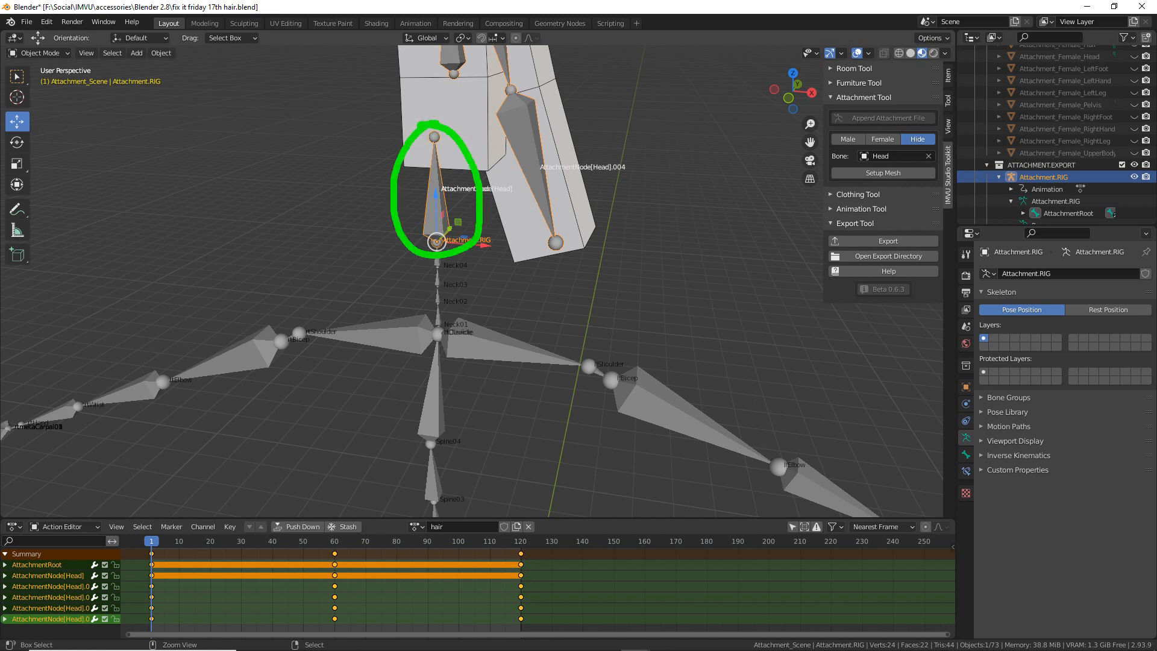
- Put the attachment rig in Pose Mode and select the overlapping AttachmentRoot and AttachmentNode[Head] bones in turn
click(39, 53)
click(43, 94)
click(436, 205)
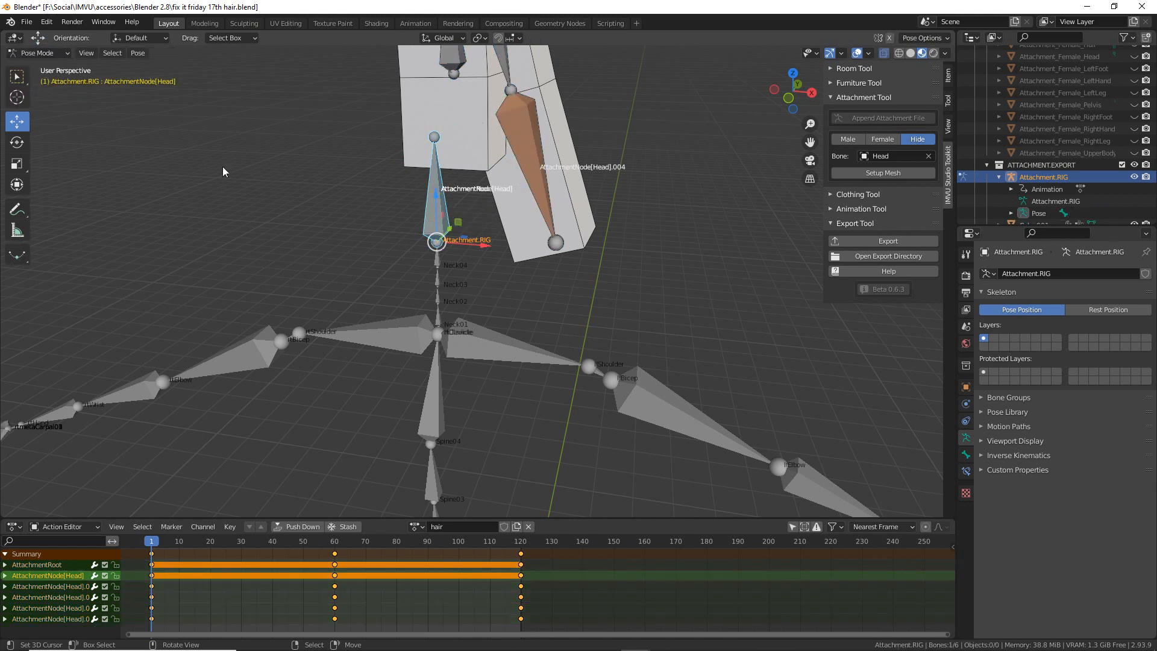
click(437, 205)
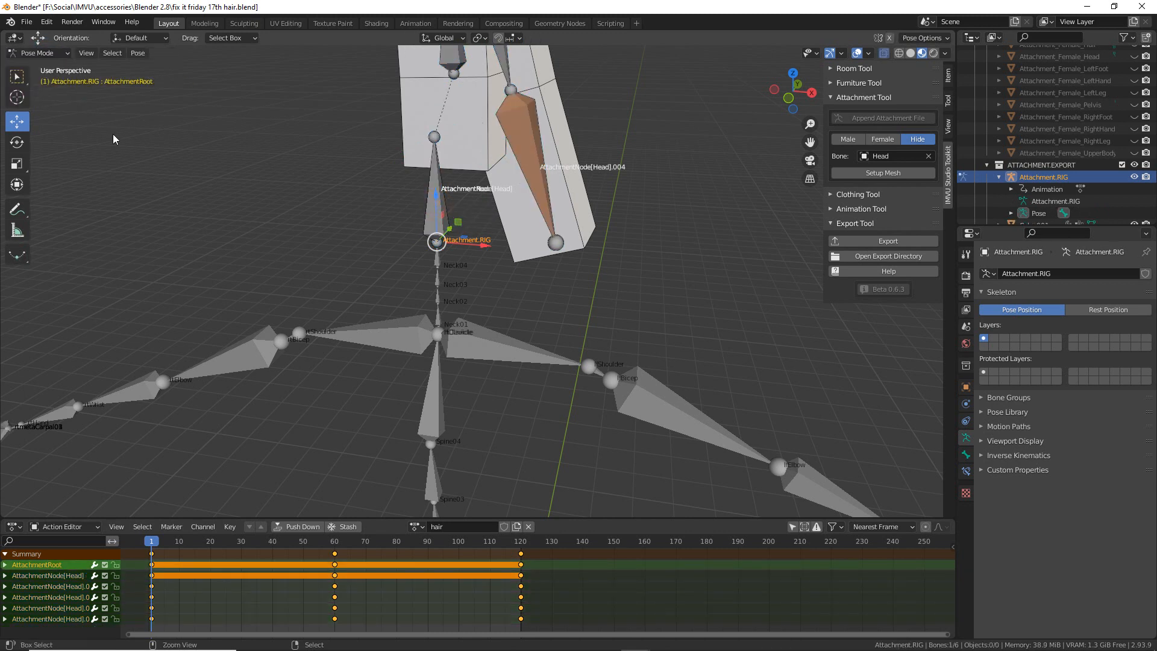
mouse_move(94, 95)
mouse_down()
mouse_move(179, 94)
mouse_move(202, 322)
mouse_up()
drag(182, 308, 246, 302)
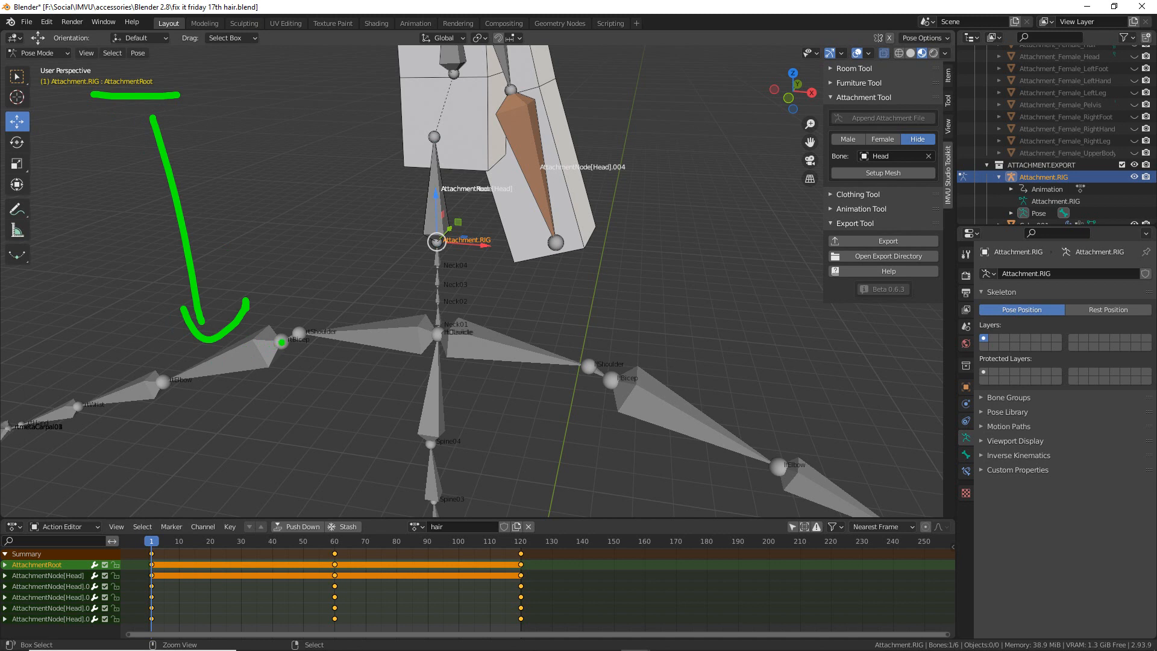
mouse_move(280, 340)
mouse_down()
mouse_move(162, 383)
mouse_move(306, 335)
mouse_move(204, 356)
mouse_up()
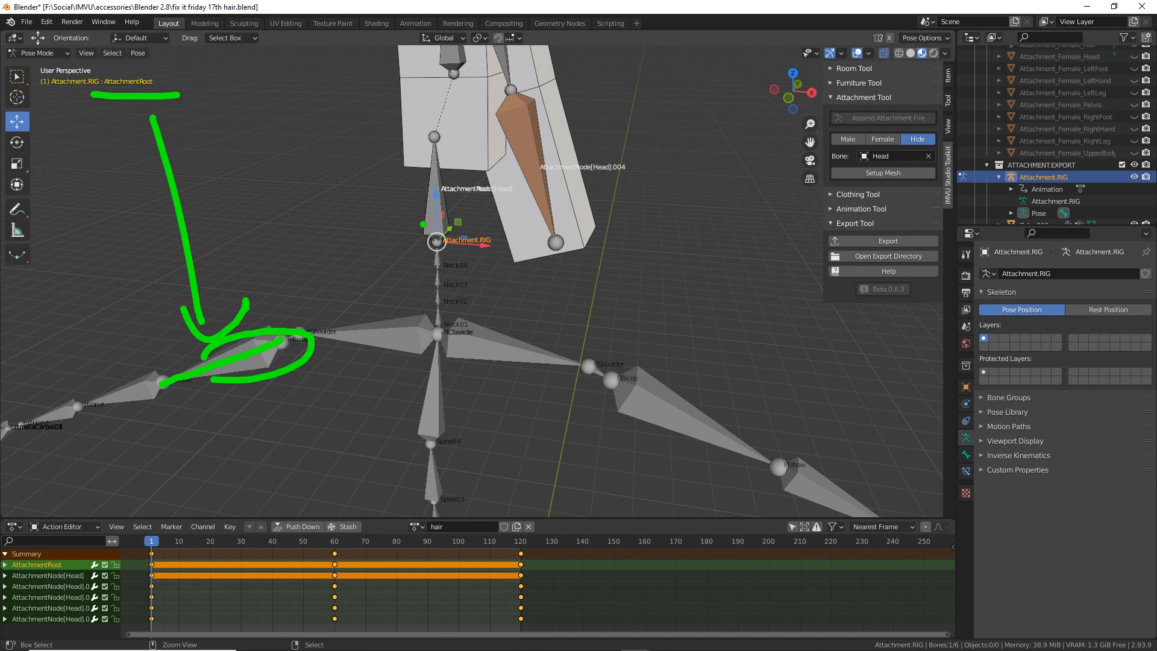
key(Escape)
right_click(440, 170)
right_click(440, 170)
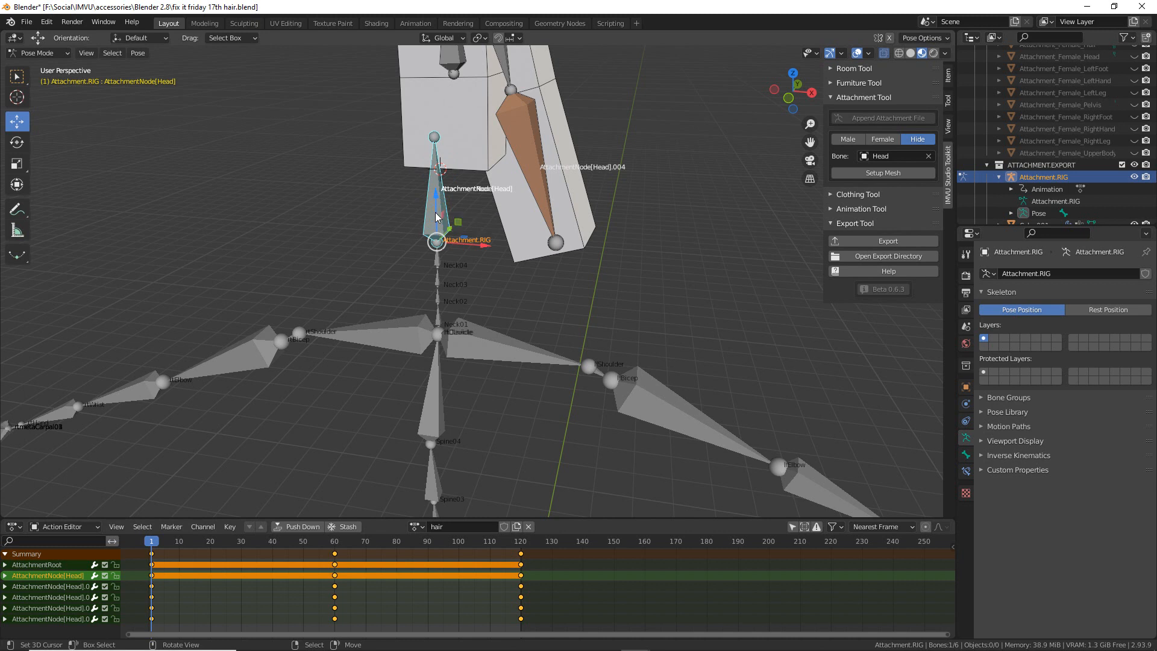
mouse_move(413, 185)
mouse_down()
mouse_move(238, 337)
mouse_move(251, 312)
mouse_move(211, 375)
mouse_move(106, 403)
mouse_up()
drag(476, 340, 572, 357)
drag(634, 389, 855, 506)
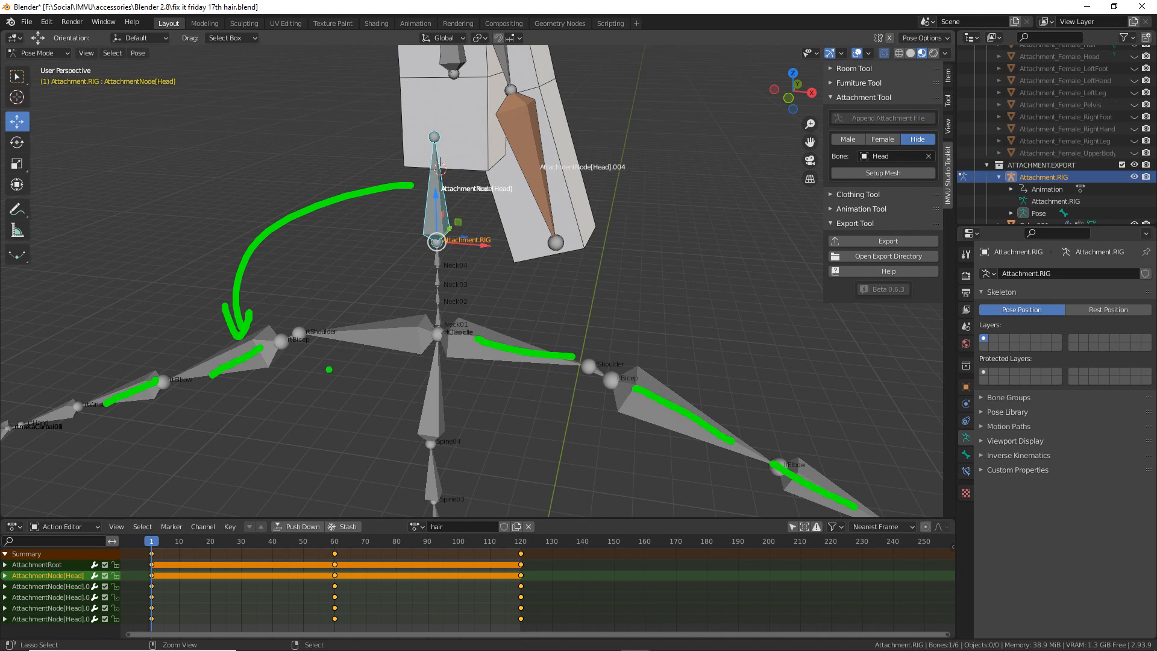
drag(416, 332, 352, 332)
drag(440, 362, 435, 506)
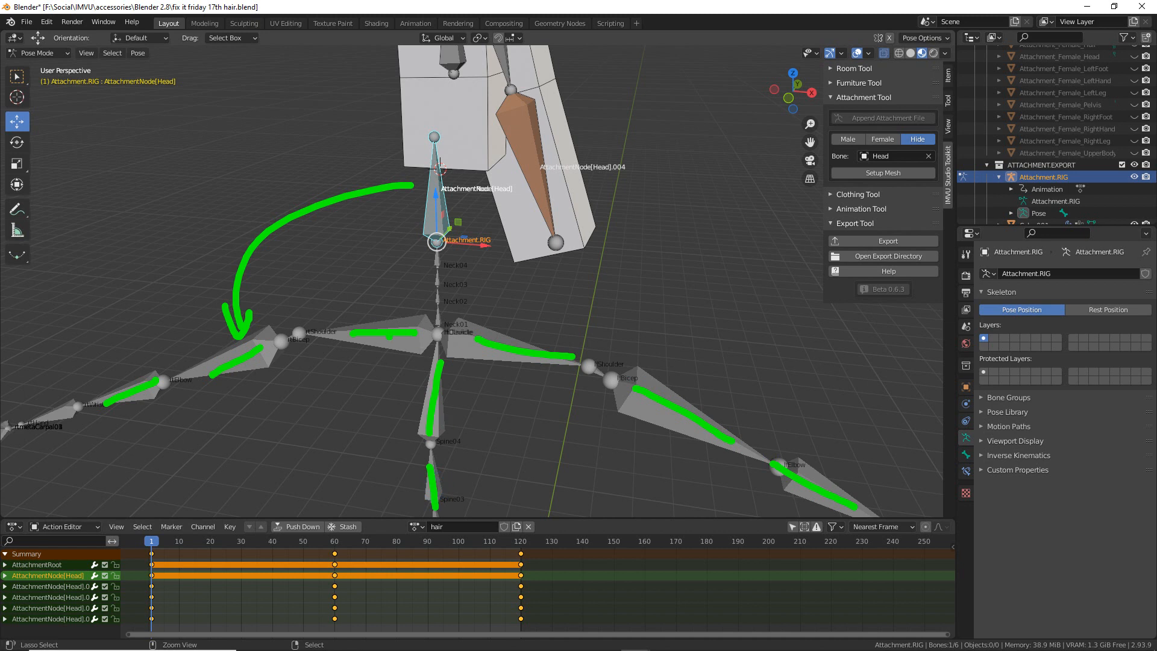
drag(473, 136, 473, 205)
drag(463, 162, 490, 167)
drag(508, 288, 615, 295)
drag(581, 287, 570, 322)
drag(464, 452, 467, 369)
drag(468, 368, 482, 404)
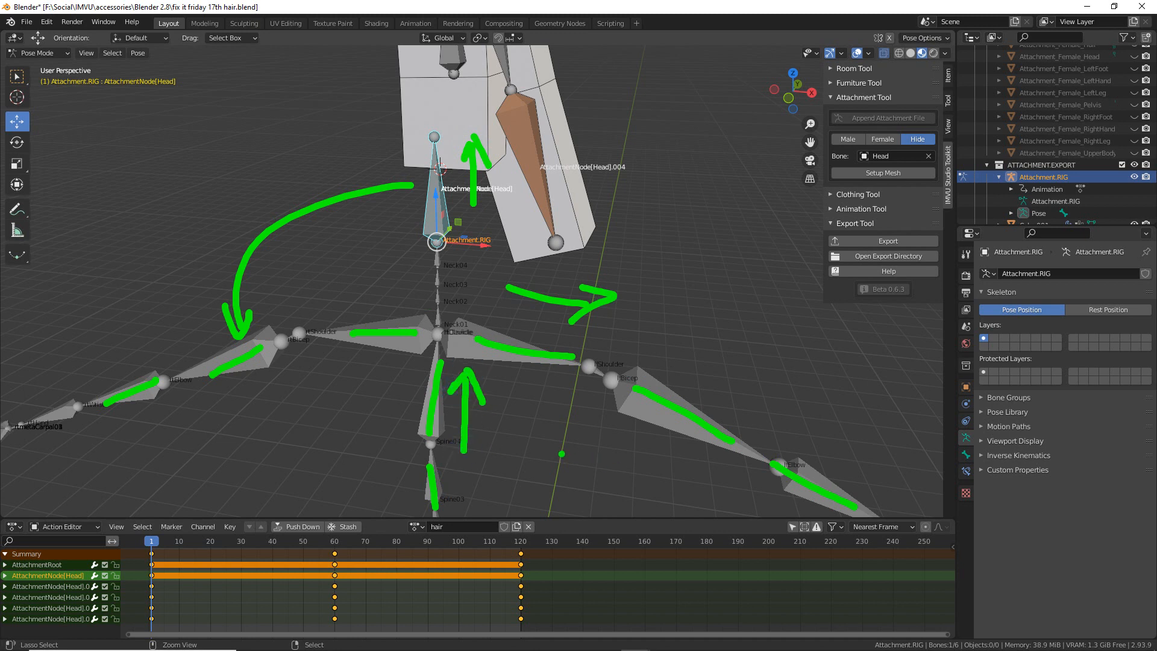
key(Escape)
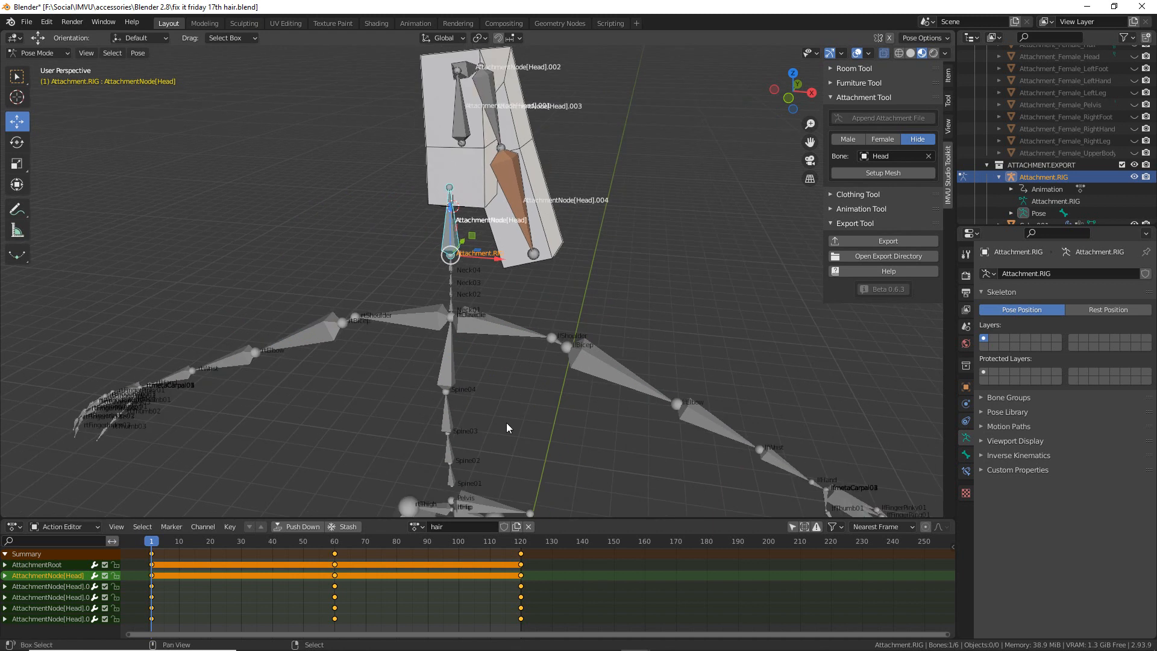
- Examine the direction of the thigh and calf bones, and the hair mesh with its attachment bones from an angle
shift+middle_drag(514, 409, 473, 215)
shift+middle_drag(473, 337, 470, 272)
key(ctrl+2)
drag(525, 259, 519, 368)
mouse_move(501, 326)
mouse_down()
mouse_move(522, 400)
mouse_move(541, 360)
mouse_up()
key(Escape)
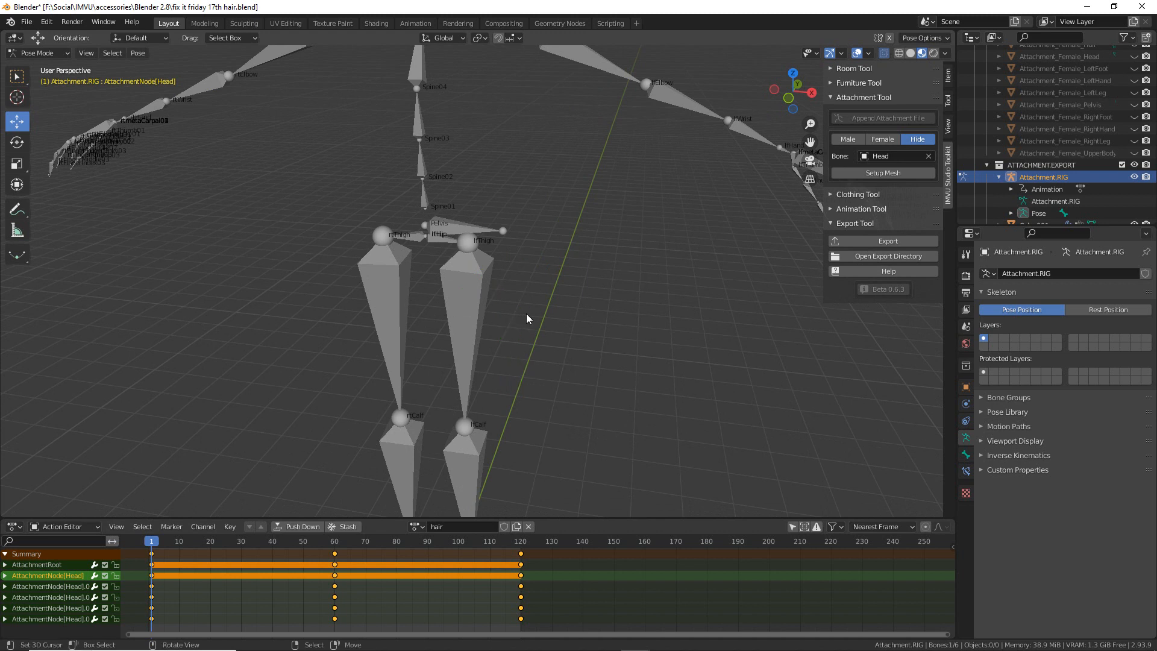
scroll(525, 314, down, 2)
mouse_move(672, 314)
middle_down()
mouse_move(588, 306)
mouse_move(642, 311)
middle_up()
shift+middle_drag(484, 179, 499, 384)
middle_drag(518, 335, 467, 277)
scroll(504, 332, up, 2)
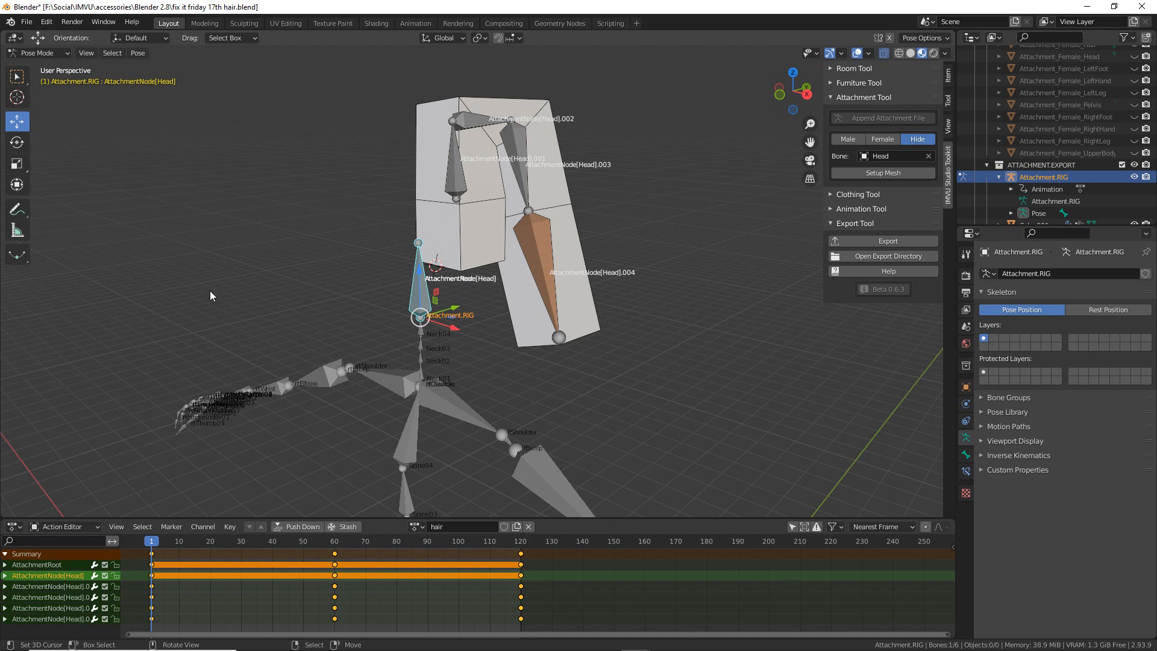
- Return the attachment rig to Object Mode and select the hair mesh
click(40, 54)
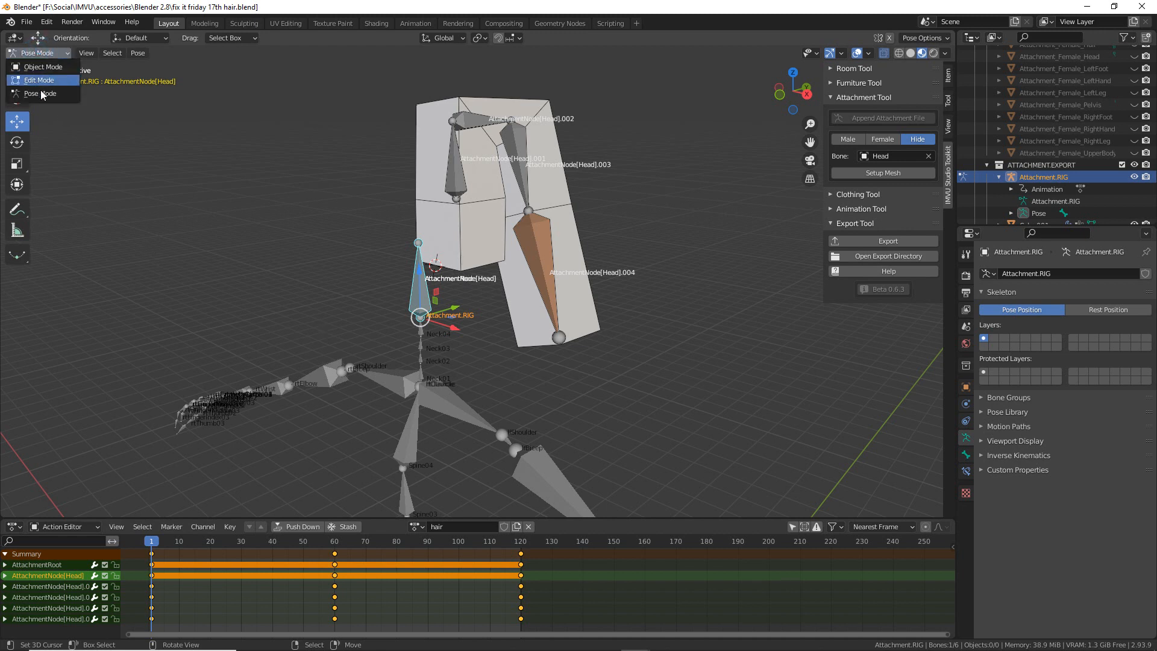
click(42, 67)
scroll(457, 302, up, 4)
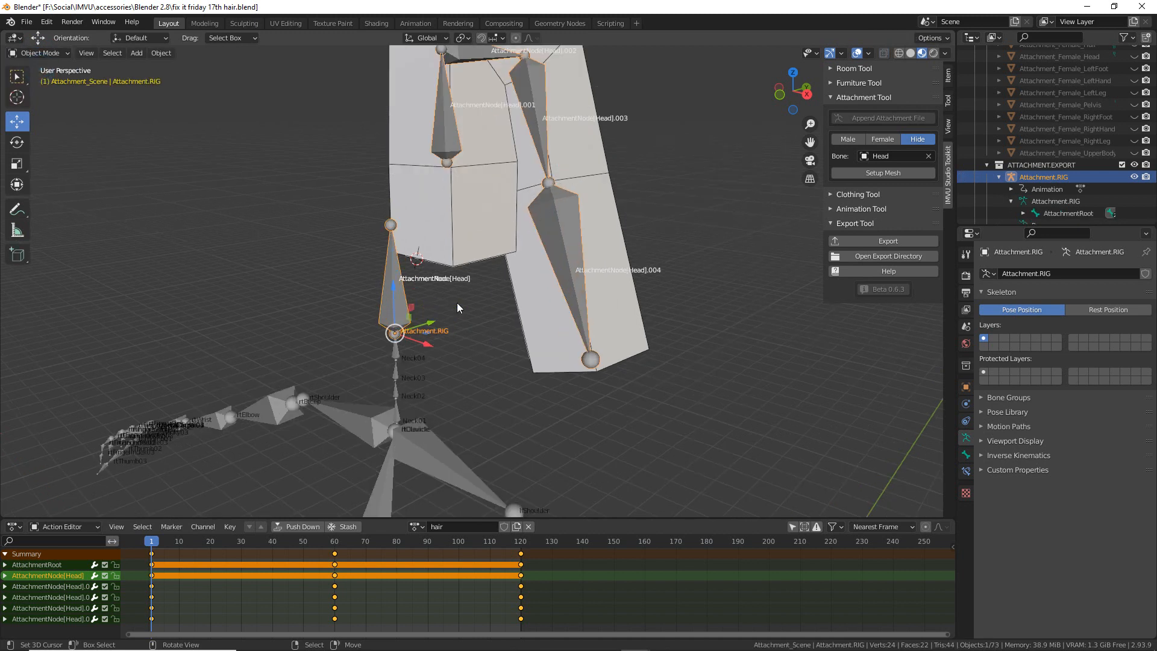
middle_drag(414, 255, 529, 273)
click(529, 269)
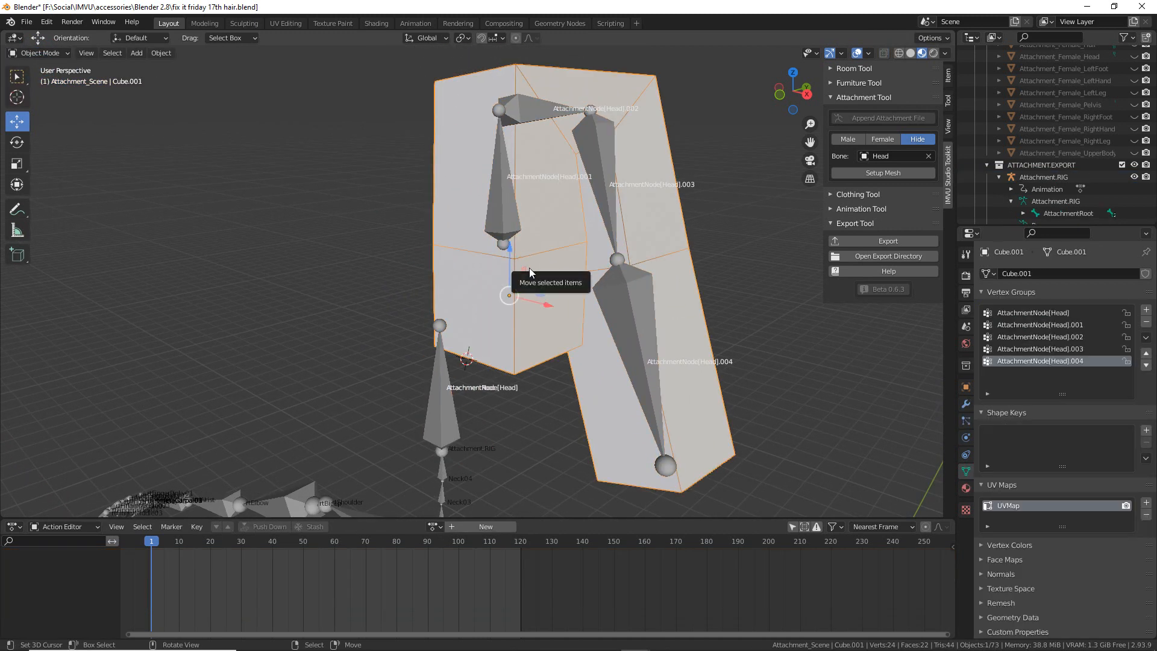
- Select the rtClavicle bone and examine it together with the attachment bone above the neck
scroll(529, 269, down, 2)
scroll(529, 268, up, 1)
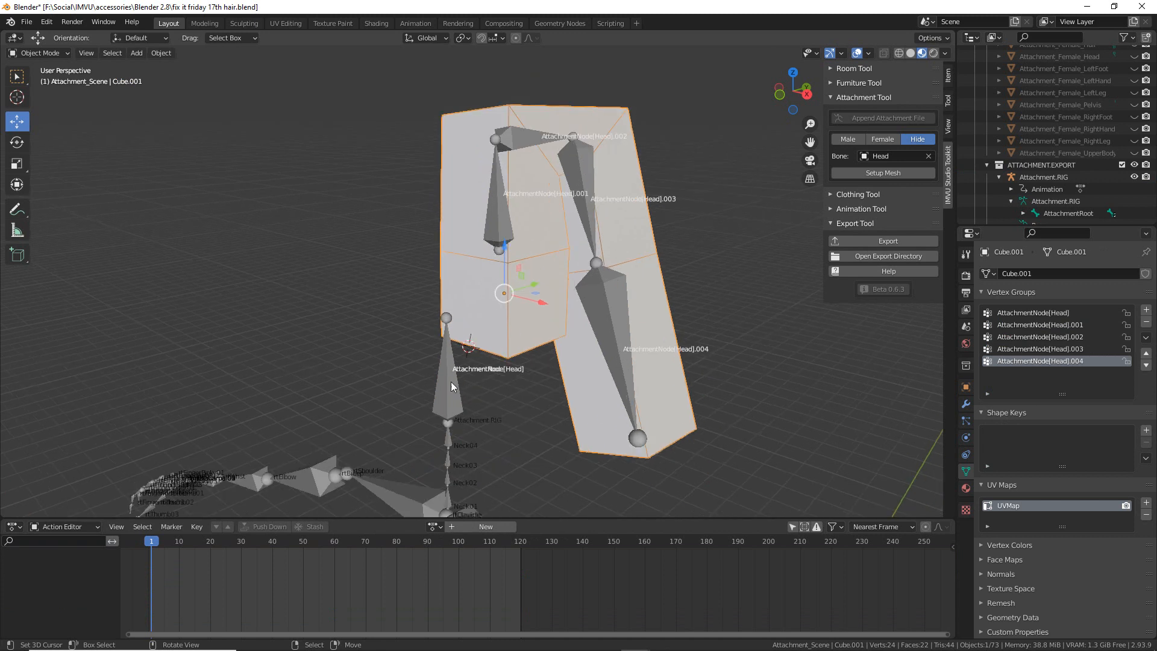
click(459, 390)
click(393, 486)
shift+middle_drag(490, 461, 487, 324)
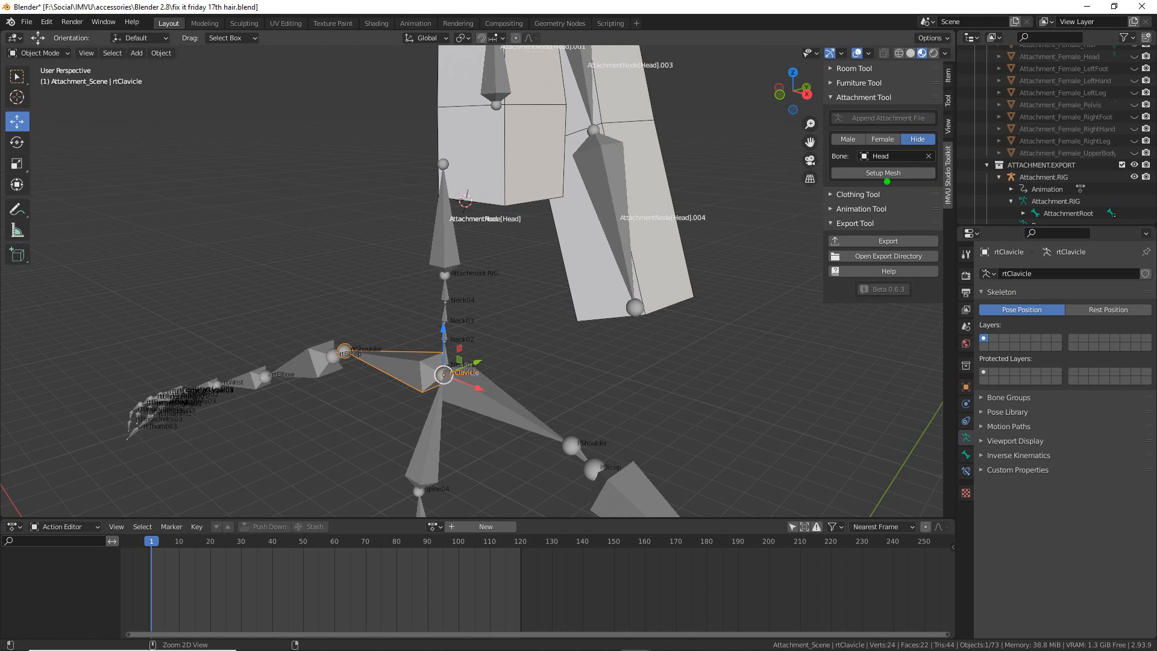
drag(819, 173, 941, 163)
key(Escape)
drag(856, 186, 907, 189)
click(442, 179)
mouse_move(451, 152)
mouse_down()
mouse_move(409, 184)
mouse_move(447, 266)
mouse_move(458, 152)
mouse_up()
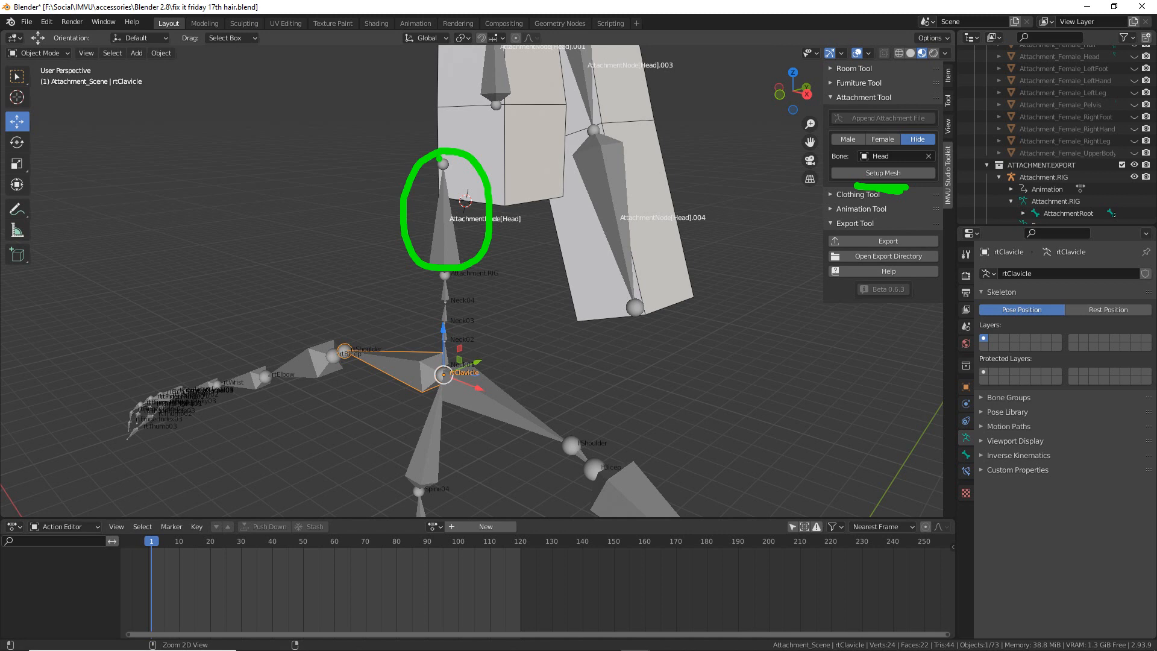
mouse_move(436, 157)
shift+middle_down()
mouse_move(417, 164)
mouse_move(360, 262)
shift+middle_up()
mouse_move(375, 370)
mouse_down()
mouse_move(443, 130)
mouse_move(562, 386)
mouse_up()
drag(529, 247, 522, 266)
mouse_move(482, 123)
mouse_down()
mouse_move(467, 115)
mouse_move(418, 137)
mouse_move(415, 126)
mouse_up()
drag(411, 229, 400, 247)
key(Escape)
- Select the Attachment.RIG armature through its bone above the neck and view the whole rig with the hair mesh
mouse_move(603, 364)
middle_down()
mouse_move(486, 365)
mouse_move(576, 354)
middle_up()
click(377, 359)
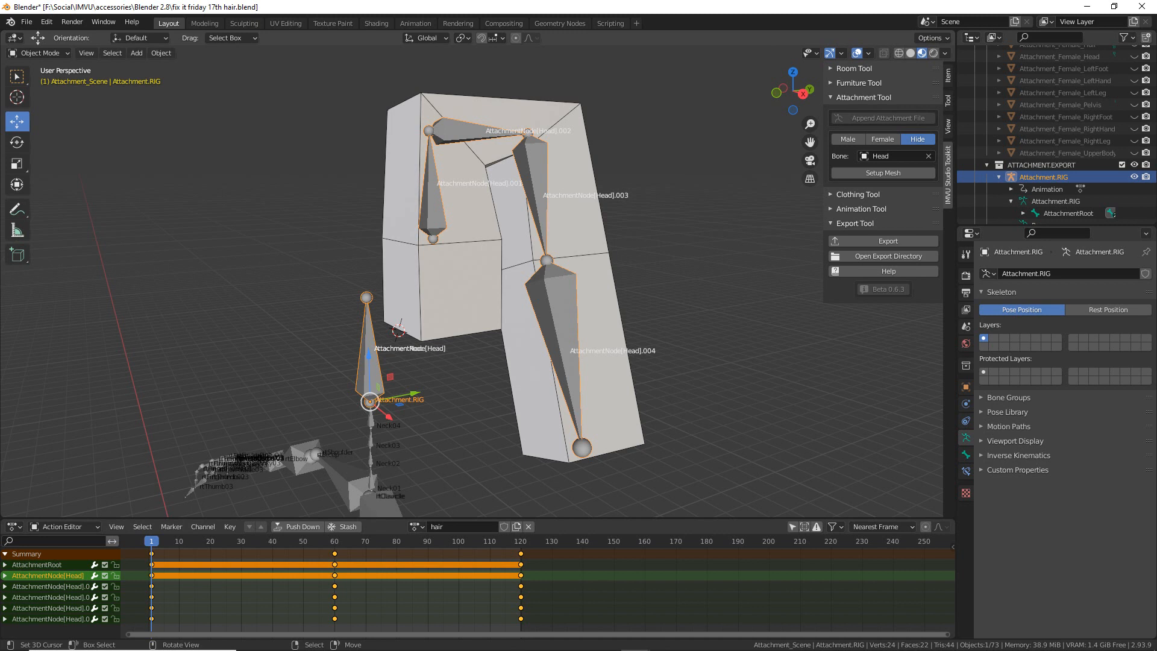
mouse_move(667, 319)
middle_down()
mouse_move(486, 333)
mouse_move(674, 326)
middle_up()
middle_drag(436, 338, 475, 317)
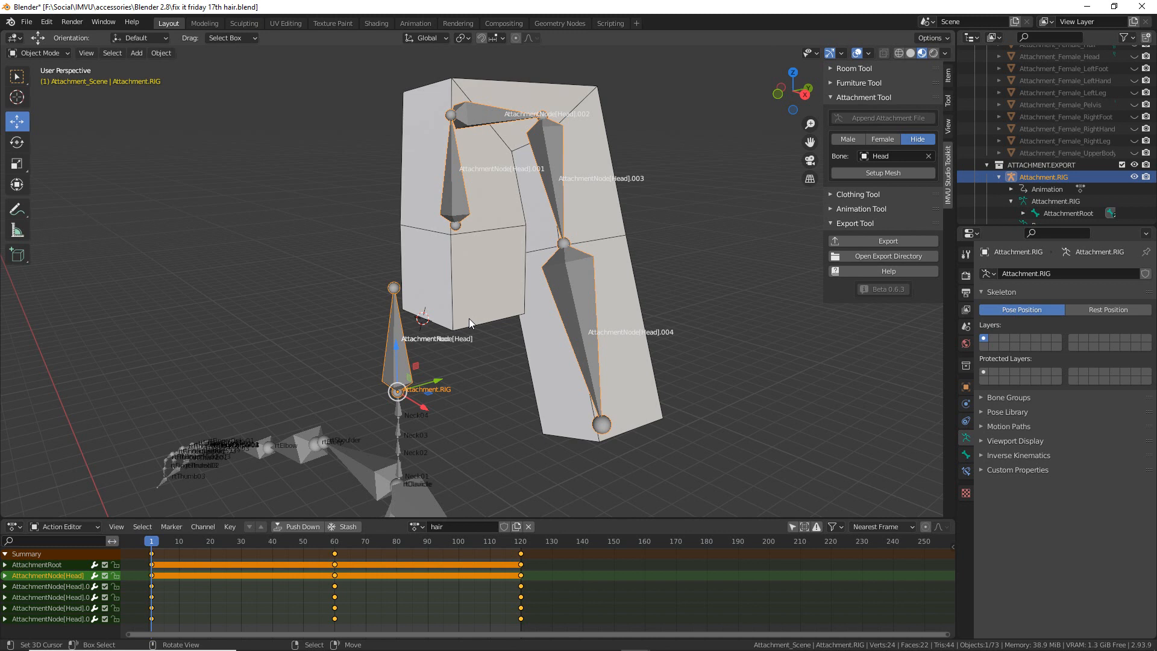
mouse_move(450, 349)
middle_down()
mouse_move(435, 355)
mouse_move(456, 353)
middle_up()
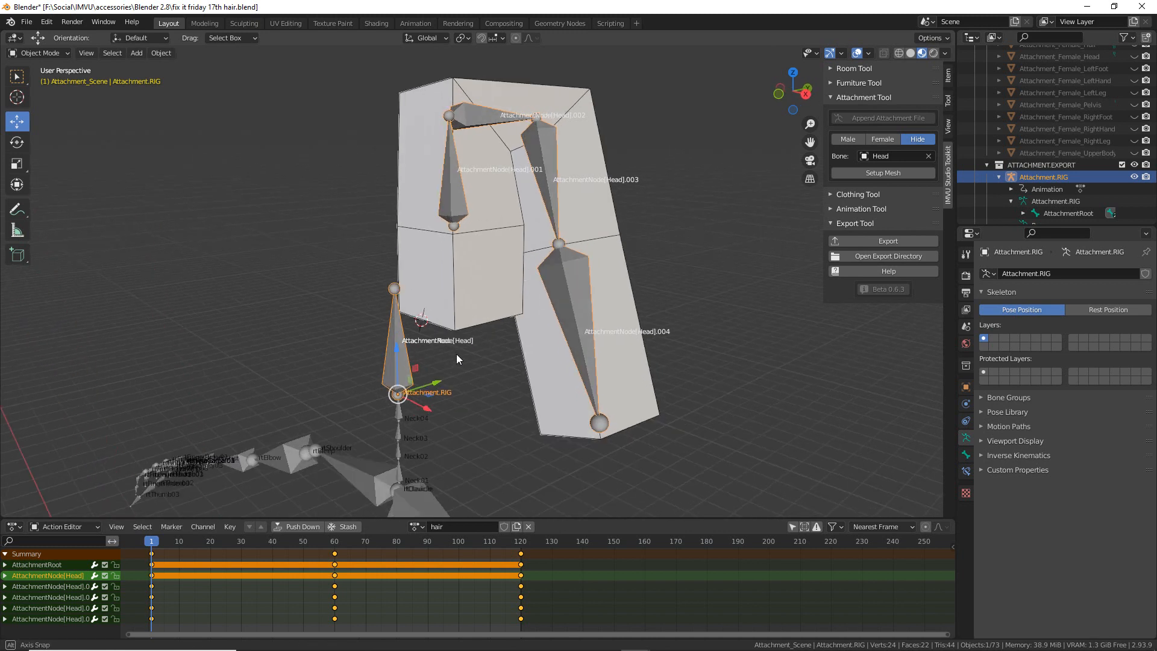
- Save the file as a new copy named fix it friday 17th hair (2).blend in the accessories Blender 2.8 folder
click(27, 22)
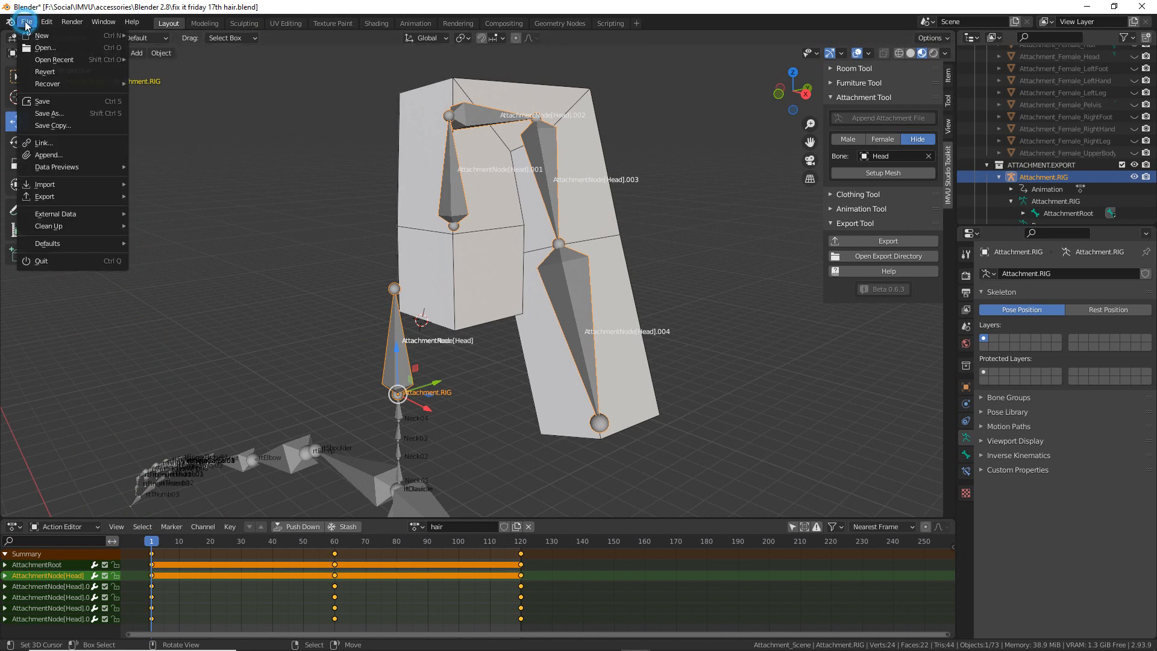
click(52, 114)
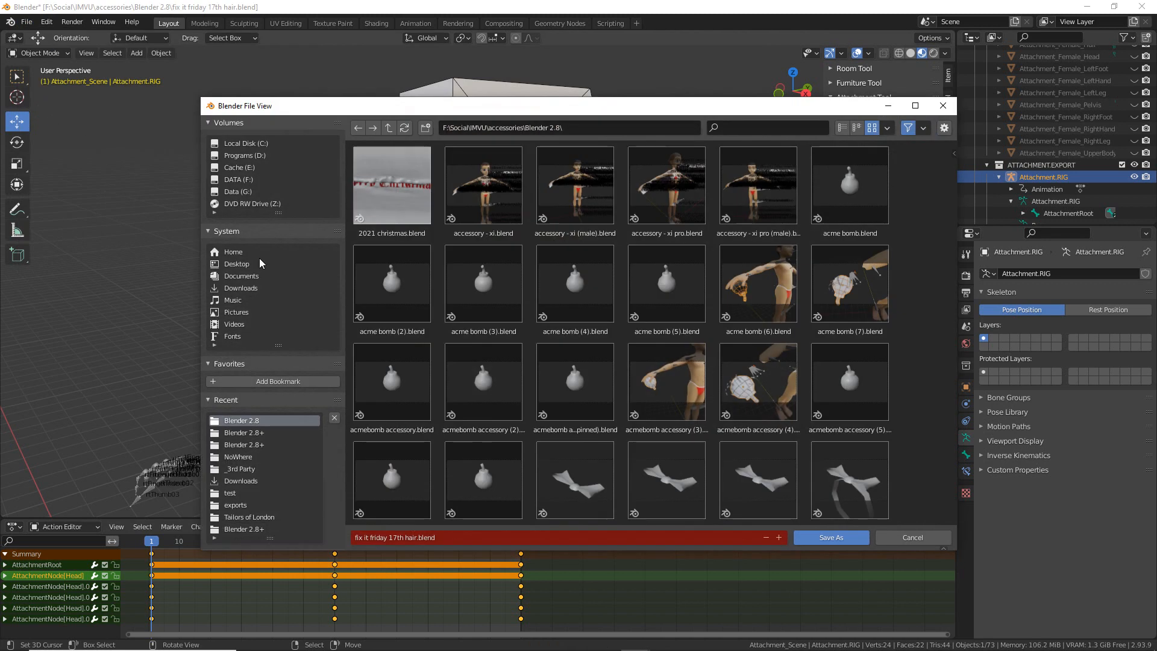
drag(434, 538, 510, 542)
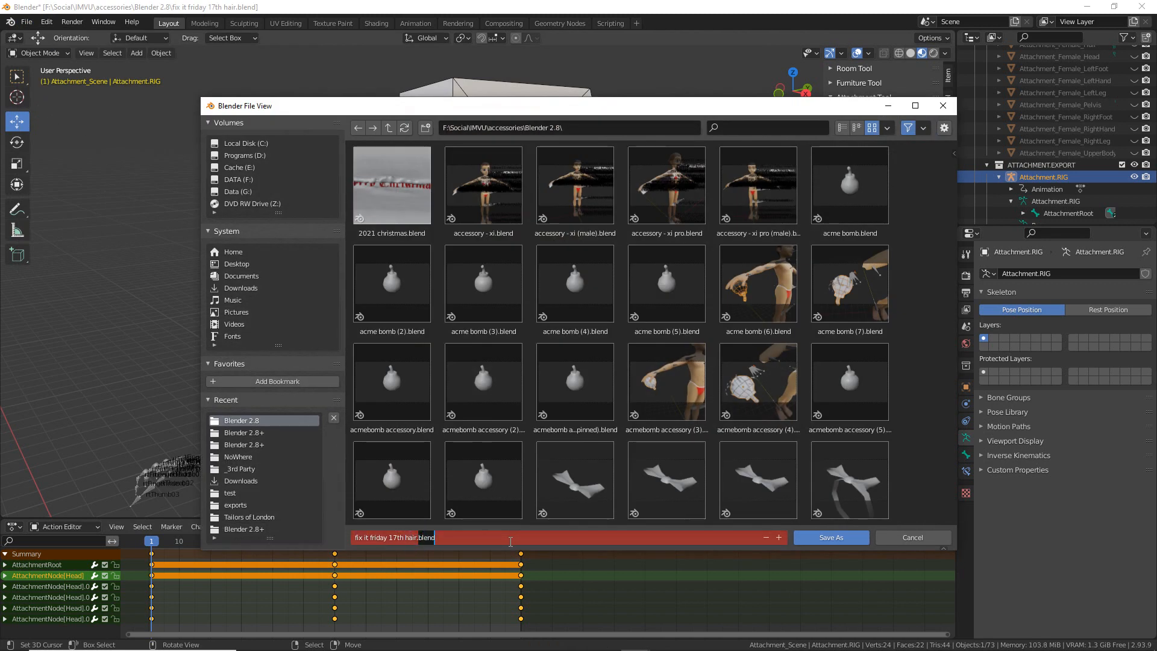
key(BackSpace)
text((2))
key(Return)
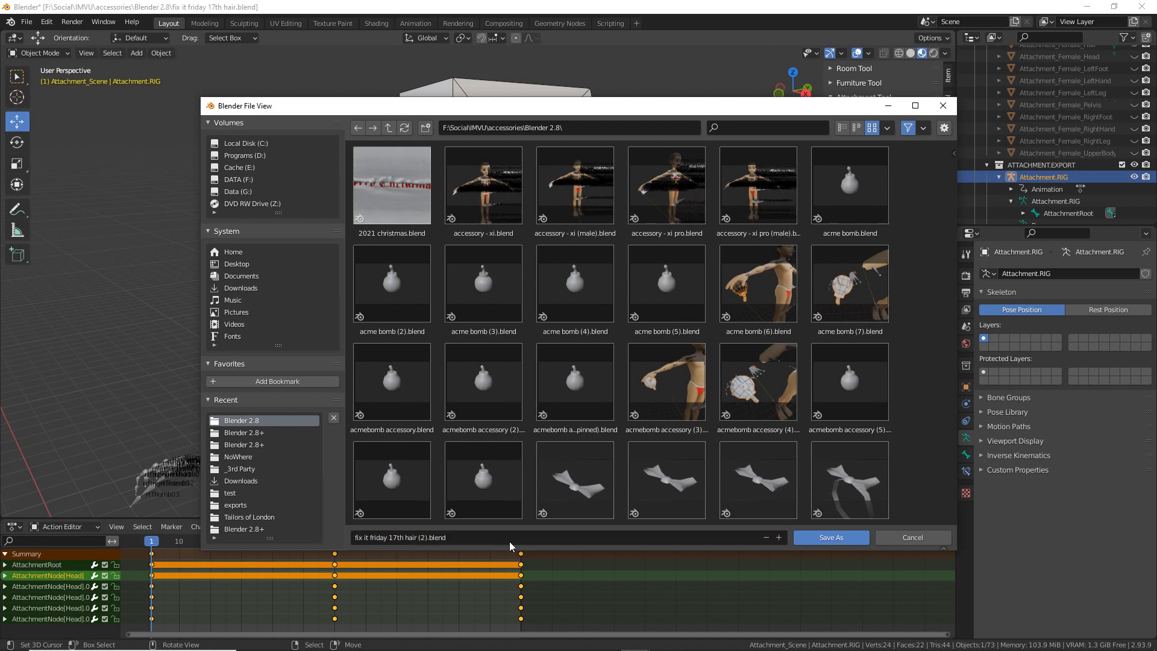
click(837, 538)
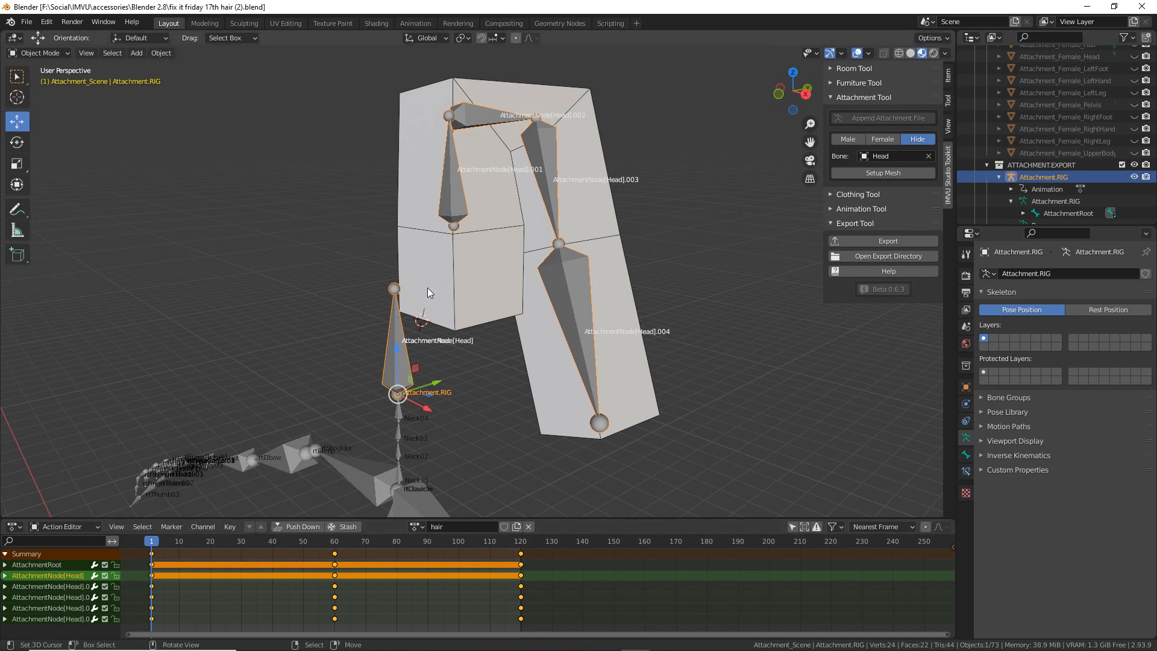
- Start a new file from the General template
click(27, 22)
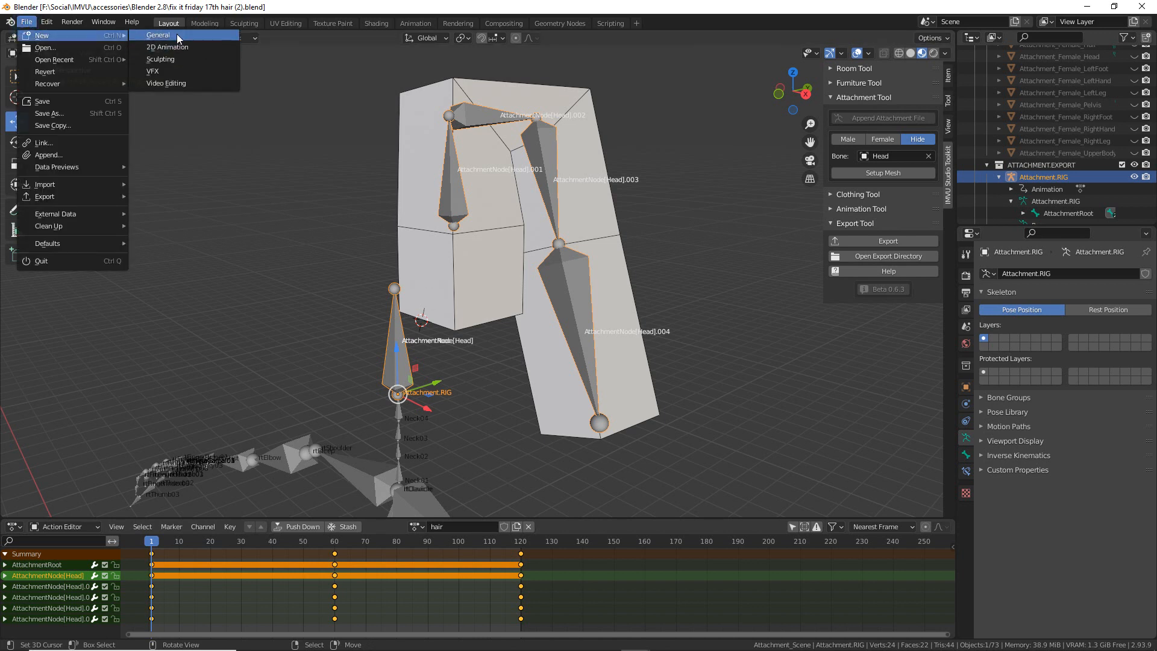
click(26, 22)
mouse_move(91, 35)
click(179, 36)
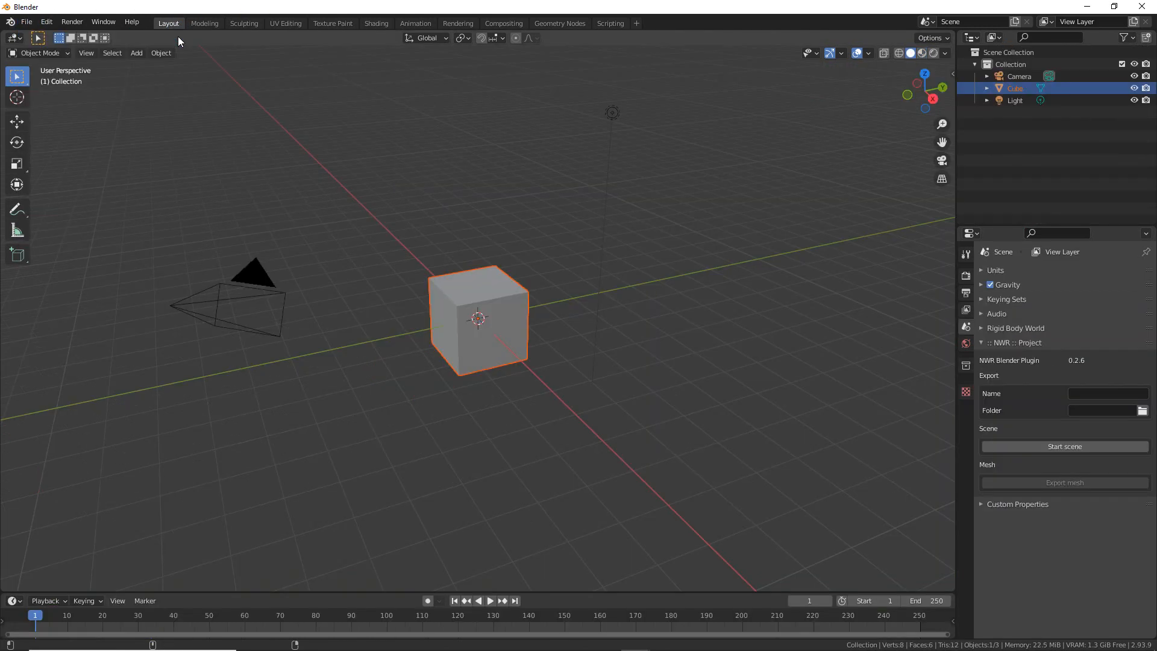
- Restore the new file's window to its smaller size and close the toolkit animated hair (7).blend window without saving its changes
click(1114, 7)
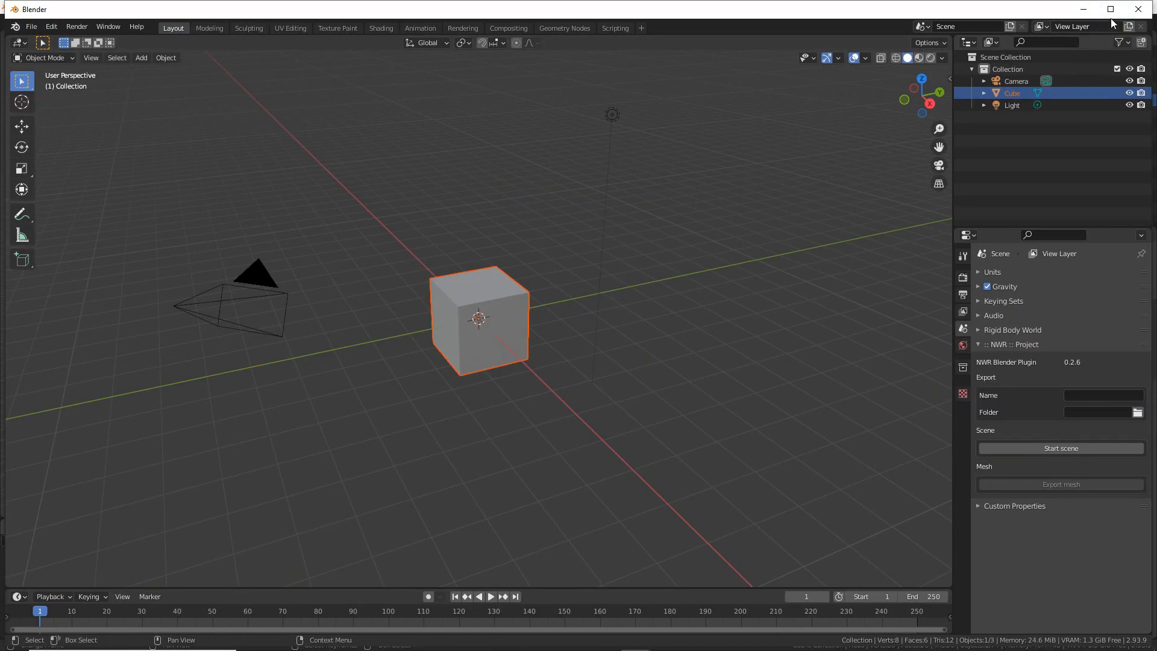
mouse_move(668, 648)
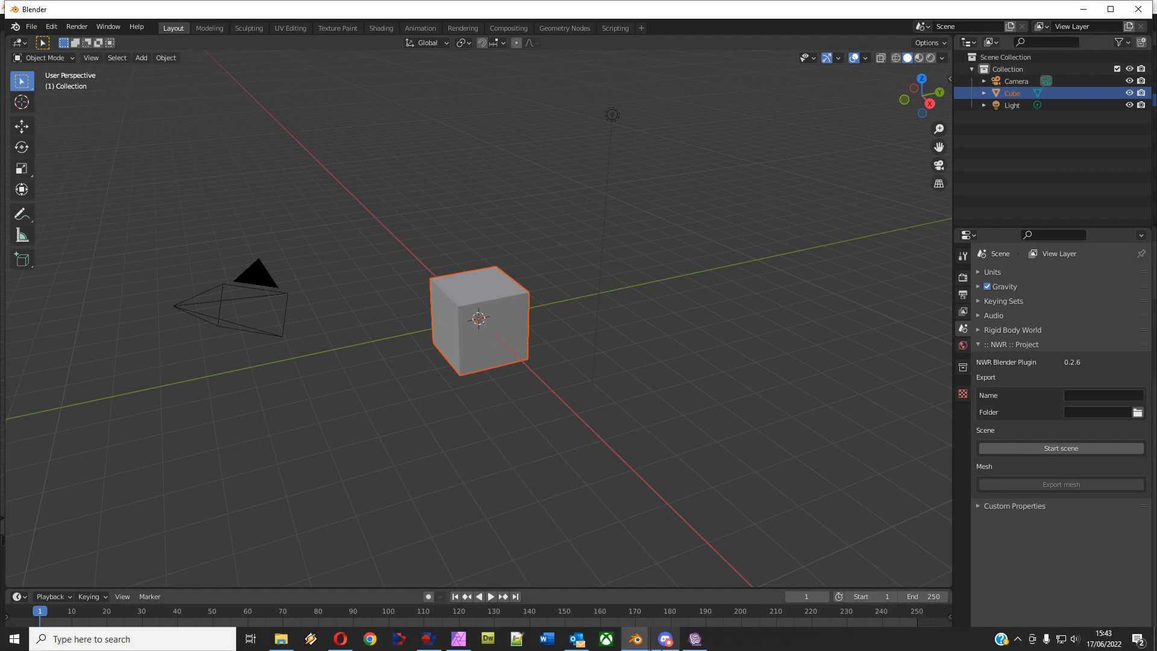
mouse_move(626, 644)
click(602, 609)
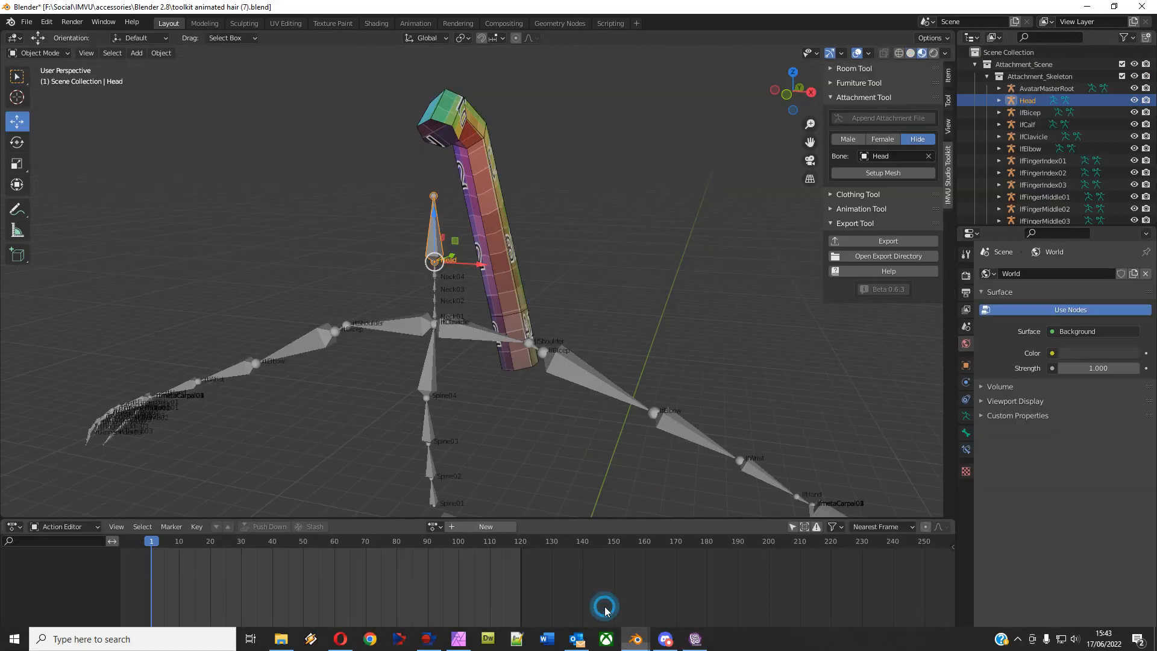
click(1142, 7)
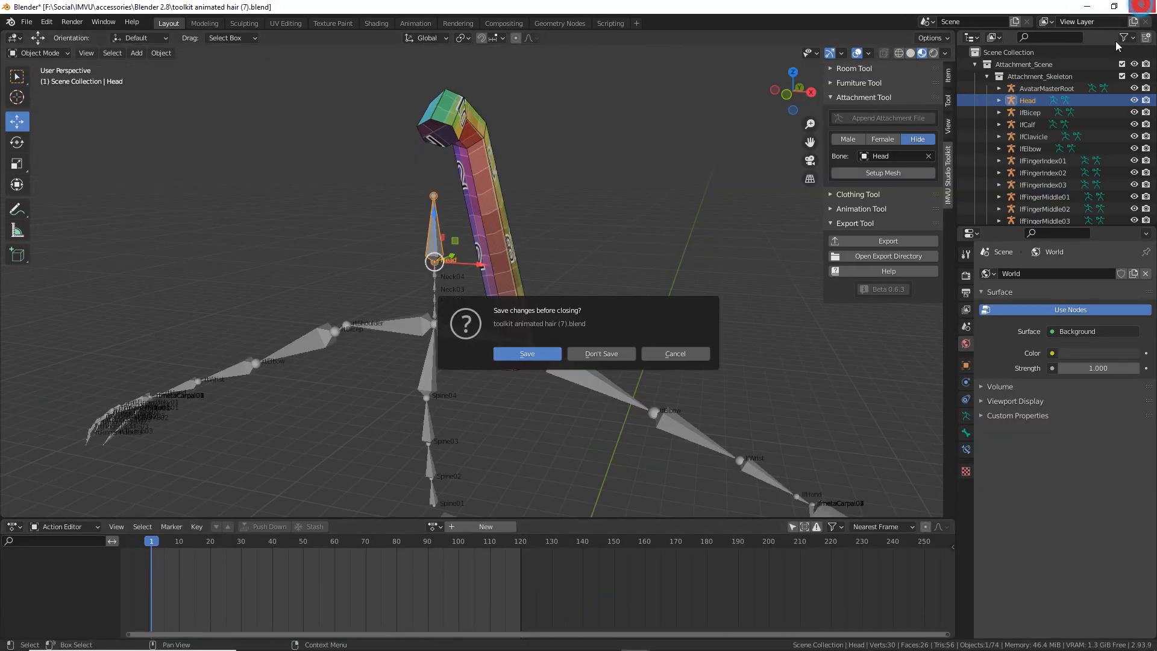
click(605, 355)
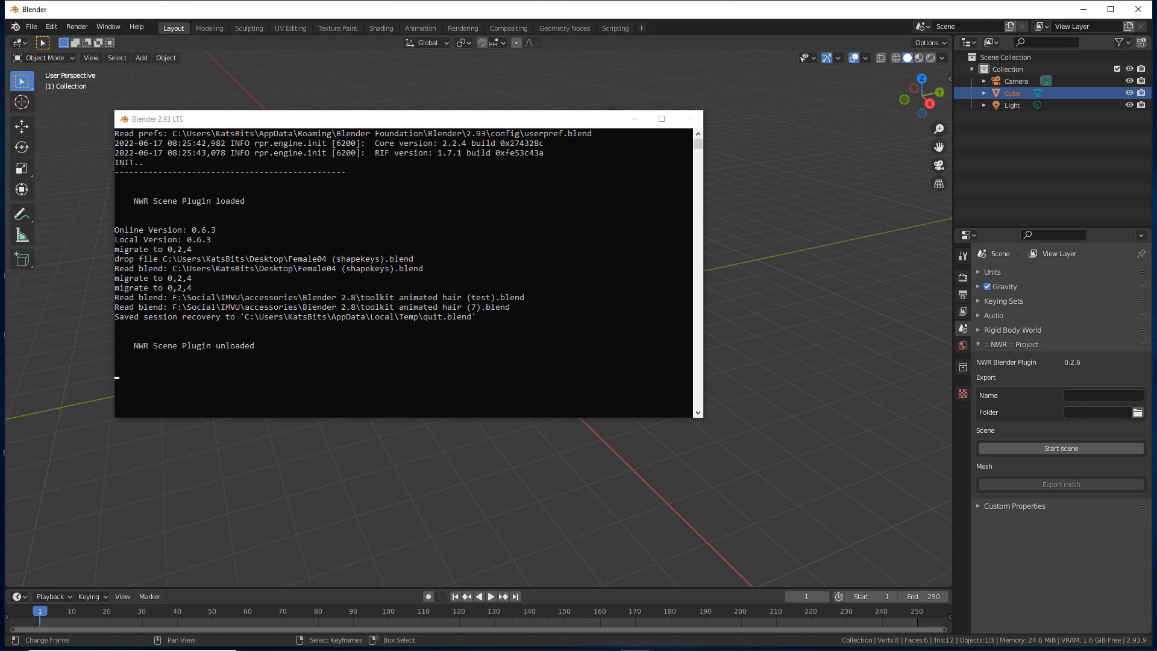
- Open the Windows Task Manager
mouse_move(677, 649)
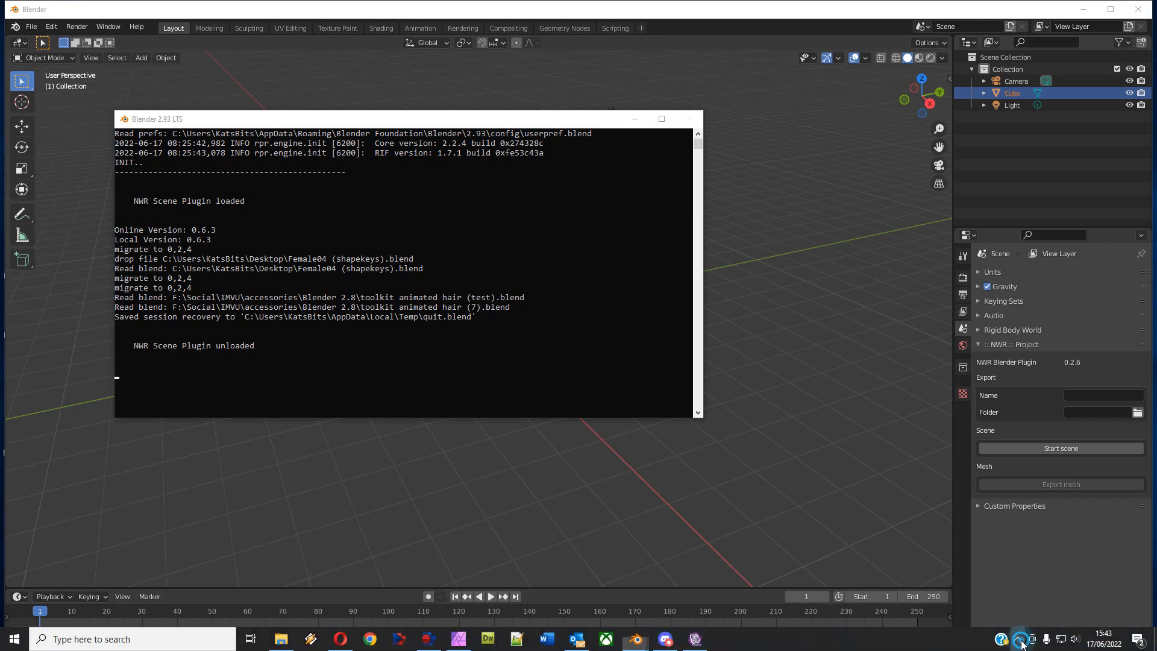
right_click(943, 642)
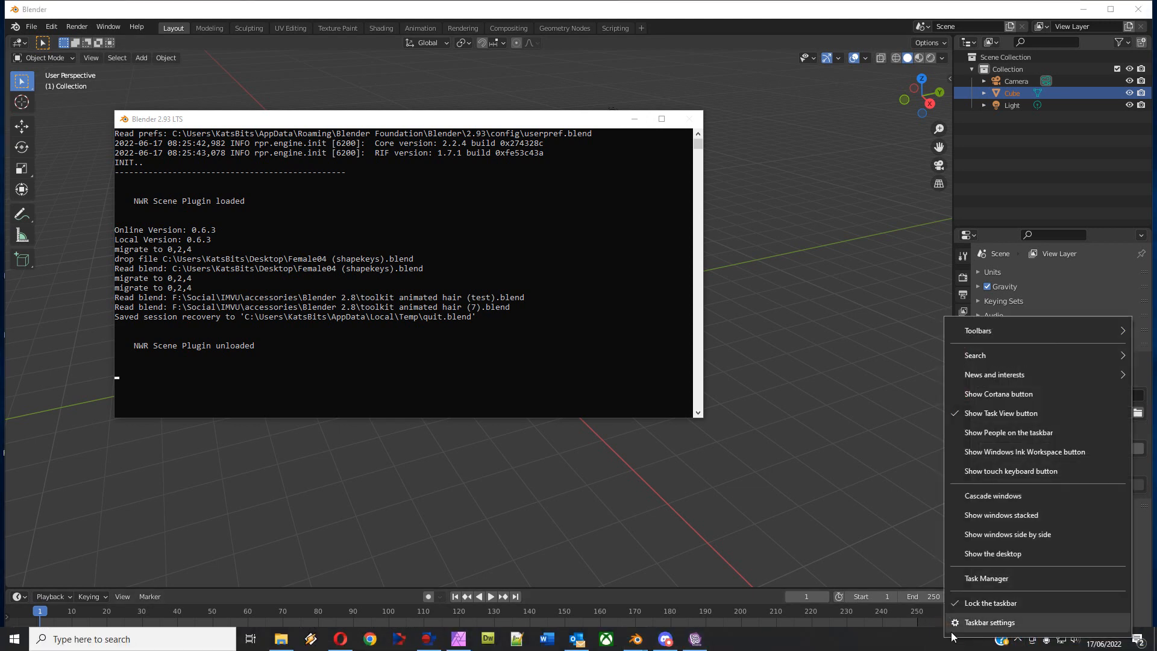
click(979, 580)
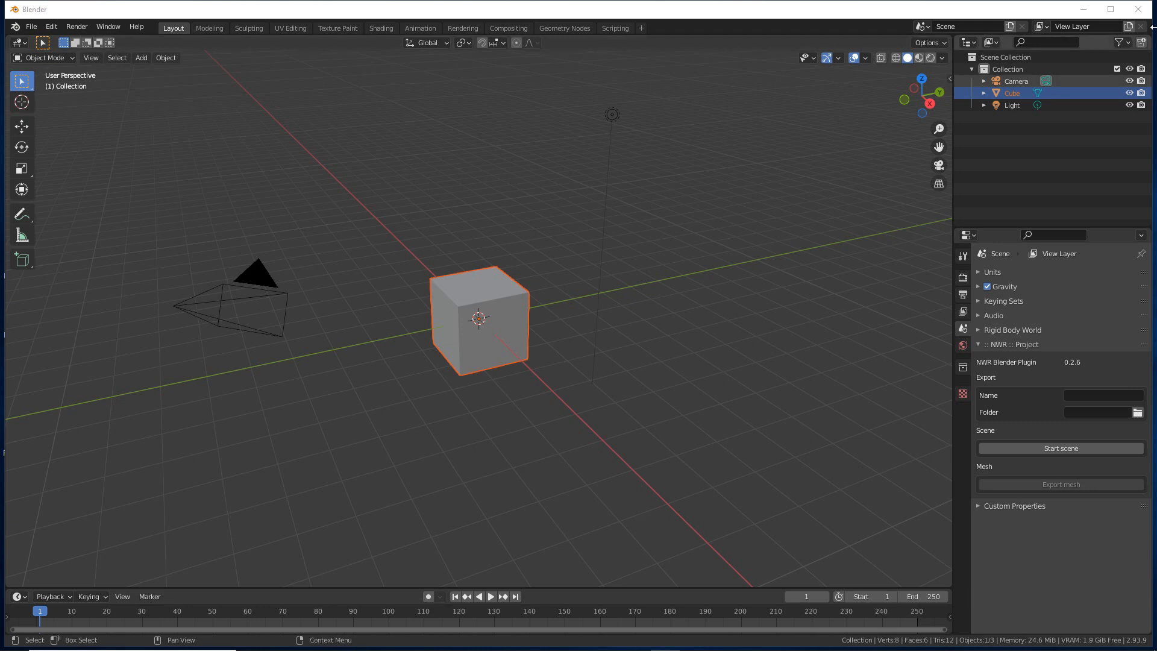
- Narrow the Blender window to uncover the desktop files and open Female04 (shapekeys).blend from the desktop
drag(1150, 3, 995, 2)
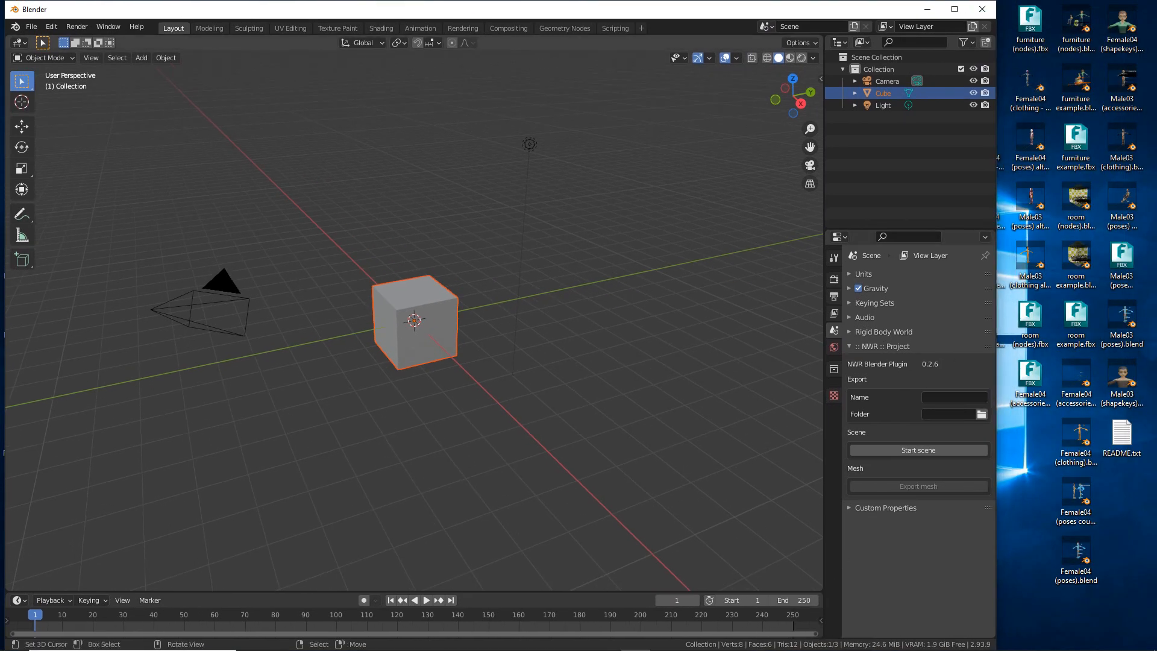
drag(5, 468, 1, 469)
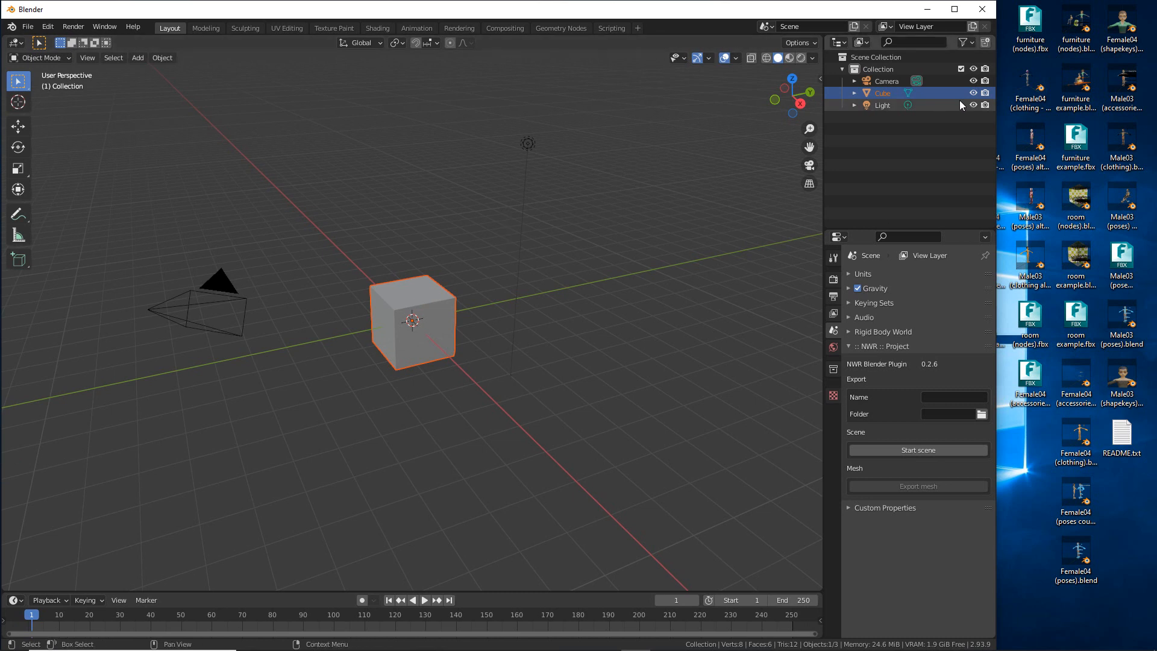
click(1131, 28)
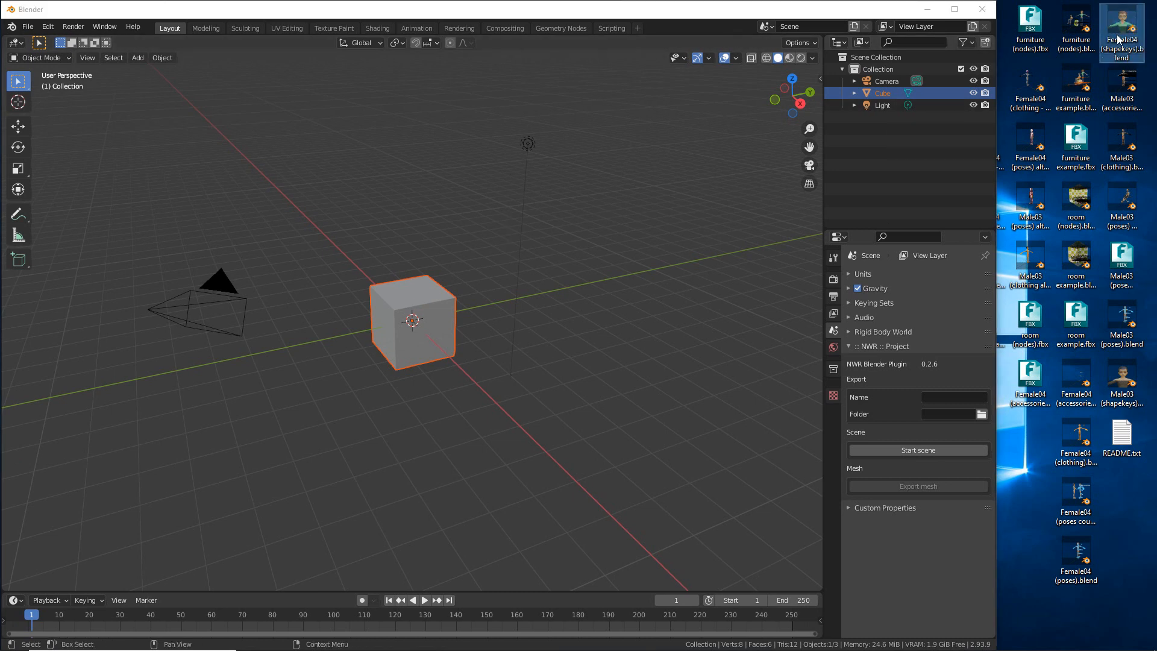
drag(1118, 39, 692, 164)
click(624, 160)
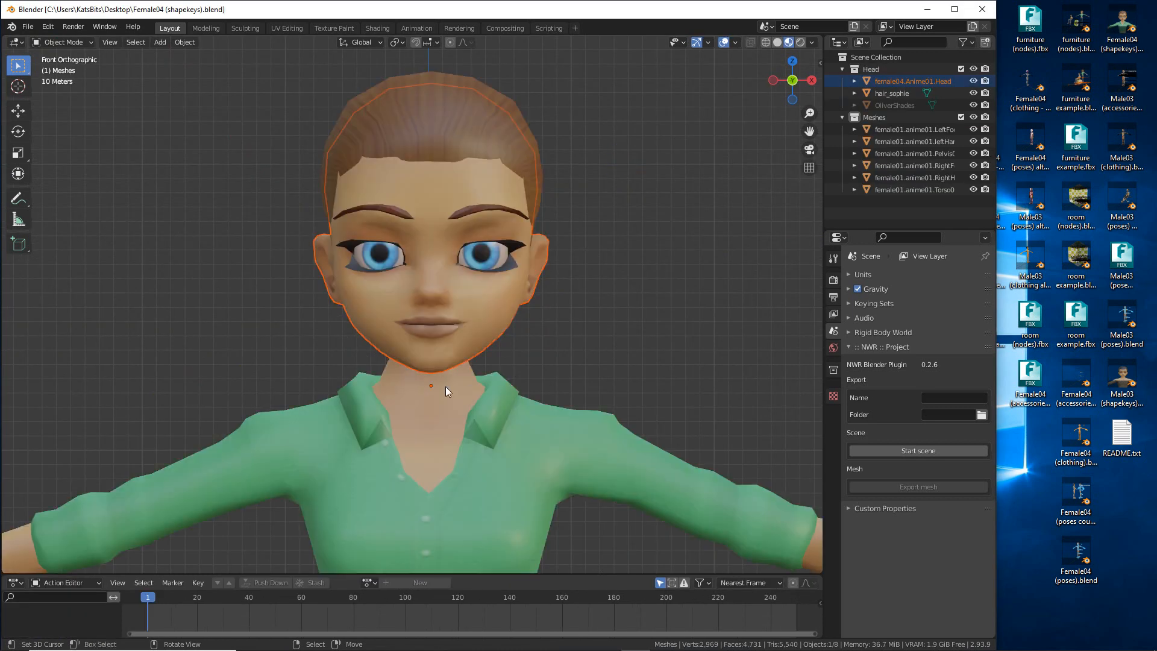
- Examine the avatar's face up close and return to the Front viewpoint
middle_drag(449, 374, 388, 350)
scroll(230, 135, down, 5)
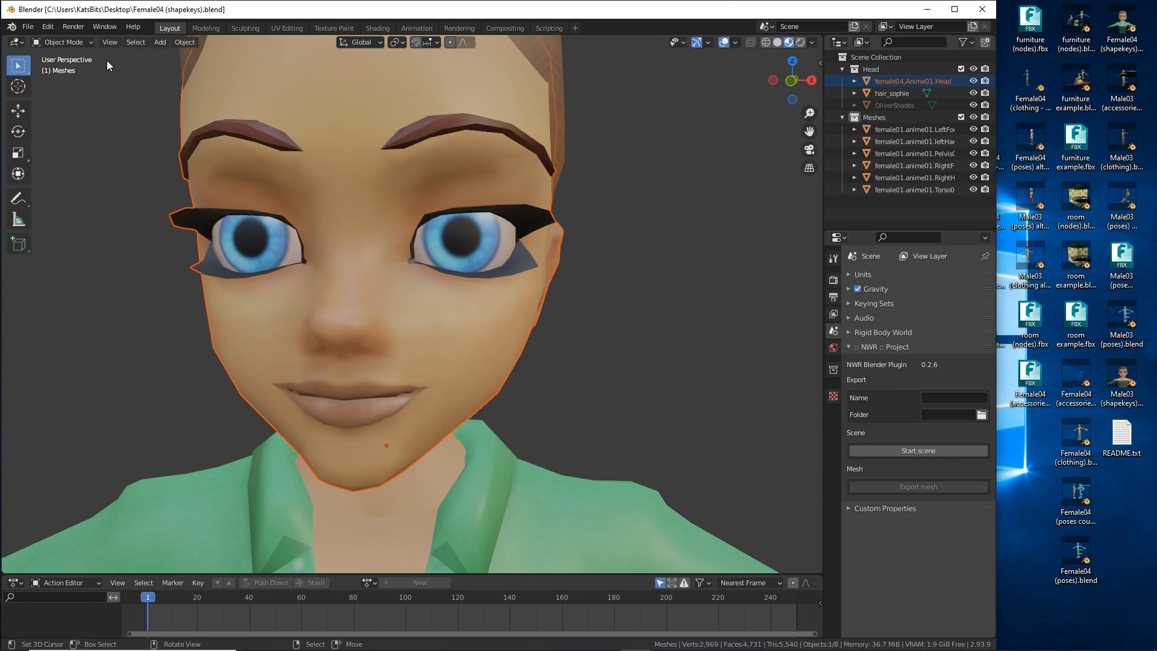
click(110, 42)
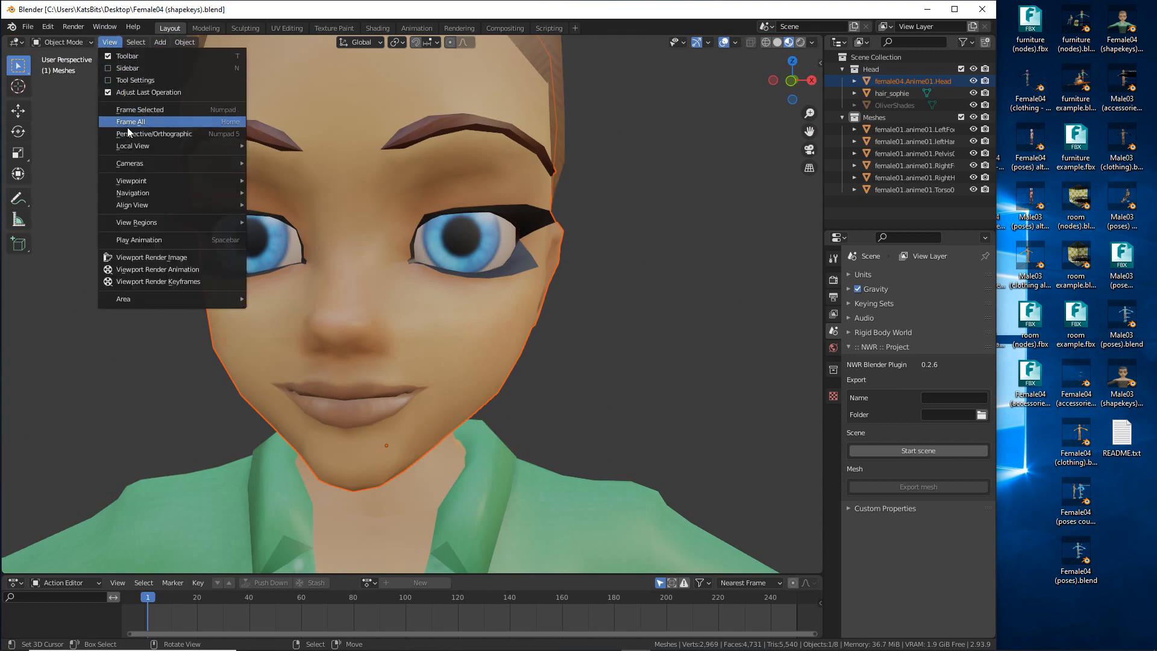
mouse_move(150, 180)
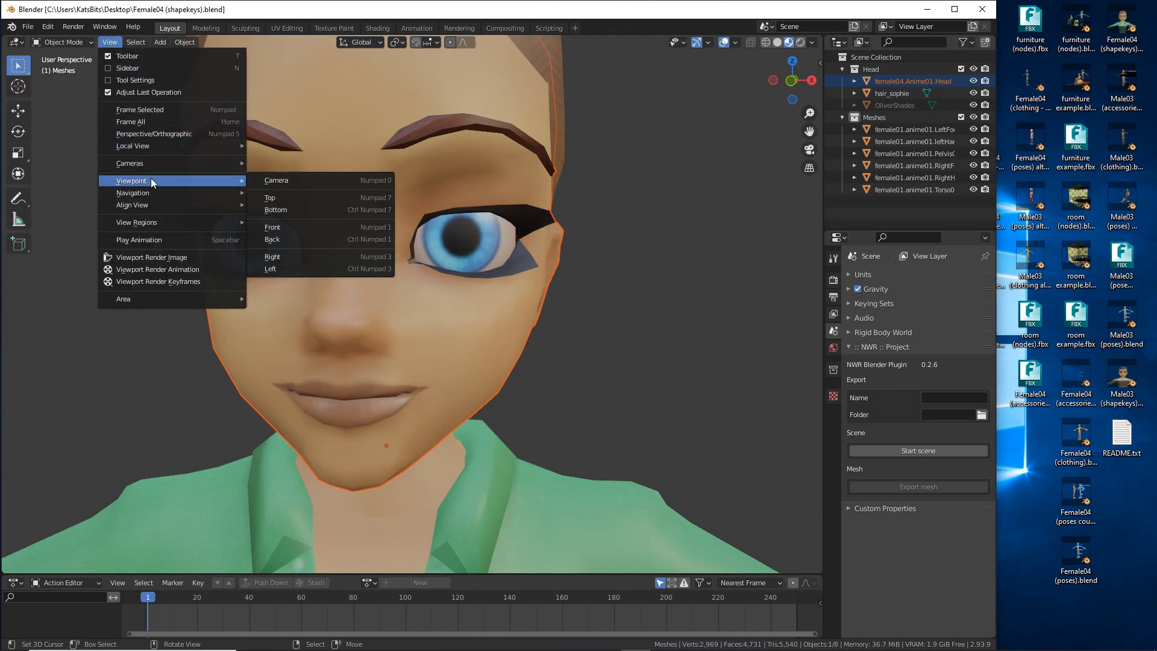
click(283, 226)
scroll(404, 355, up, 5)
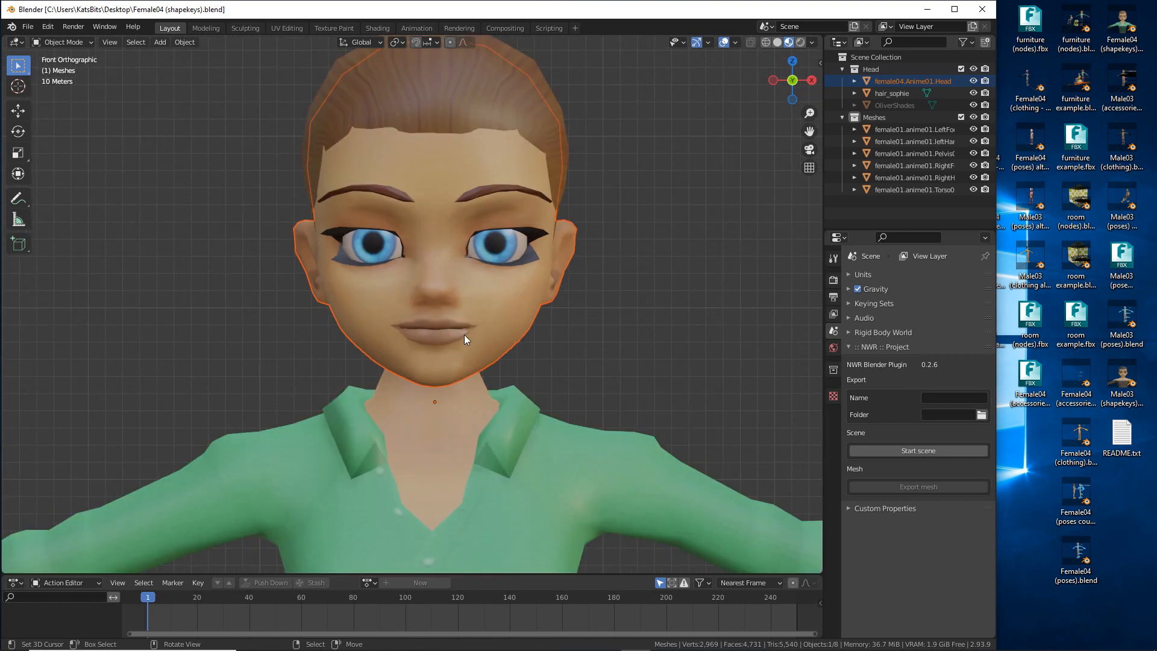
- Frame the head mesh and examine the seam between head and neck from behind
scroll(461, 331, down, 5)
middle_drag(453, 370, 515, 382)
scroll(508, 381, up, 4)
scroll(542, 424, down, 3)
middle_drag(542, 423, 612, 423)
click(109, 42)
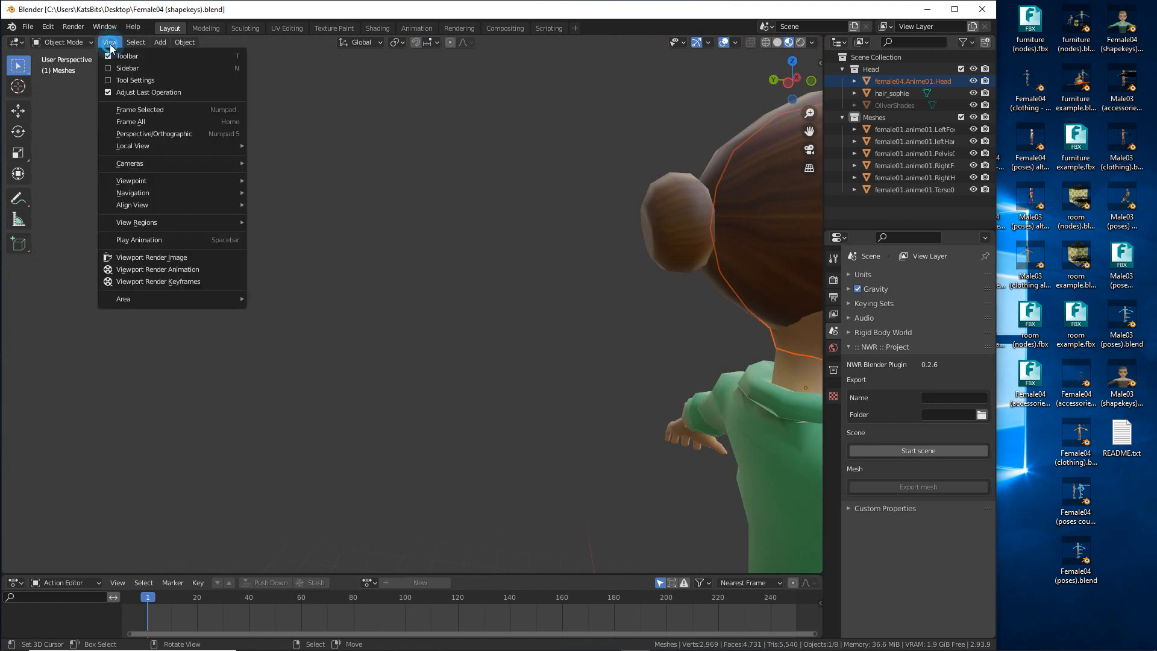
click(124, 111)
middle_drag(372, 353, 425, 358)
scroll(385, 305, up, 5)
scroll(419, 352, up, 2)
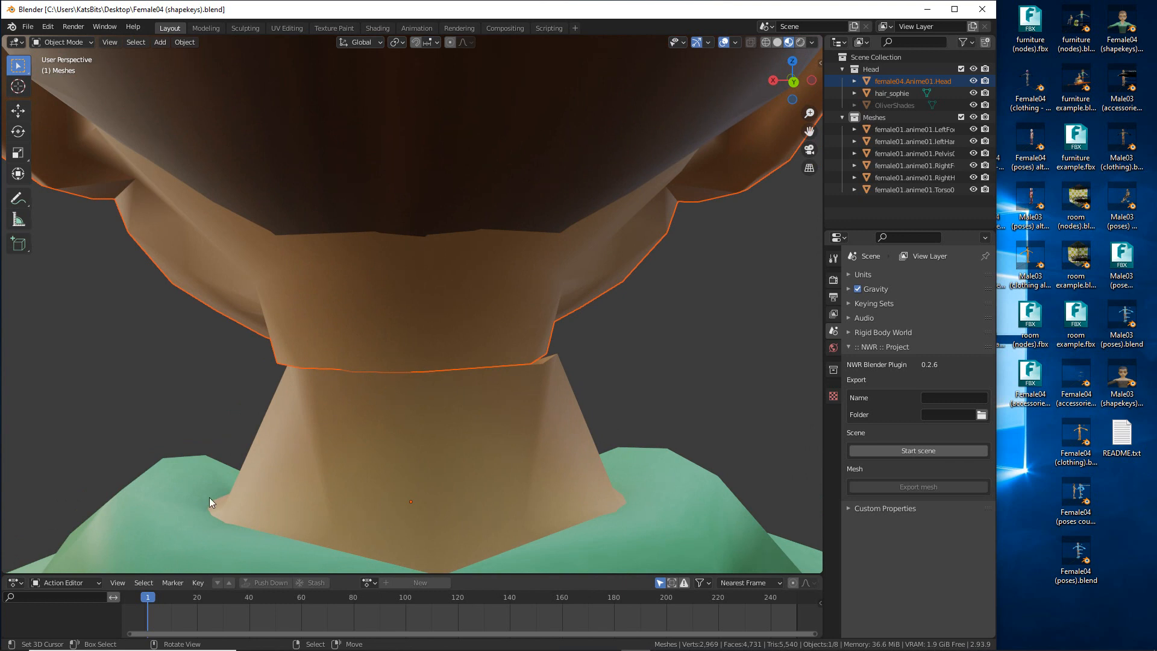
- Go to frame 0, select the female04.Anime01.Head mesh and display its transform values beside the 3D view
click(145, 597)
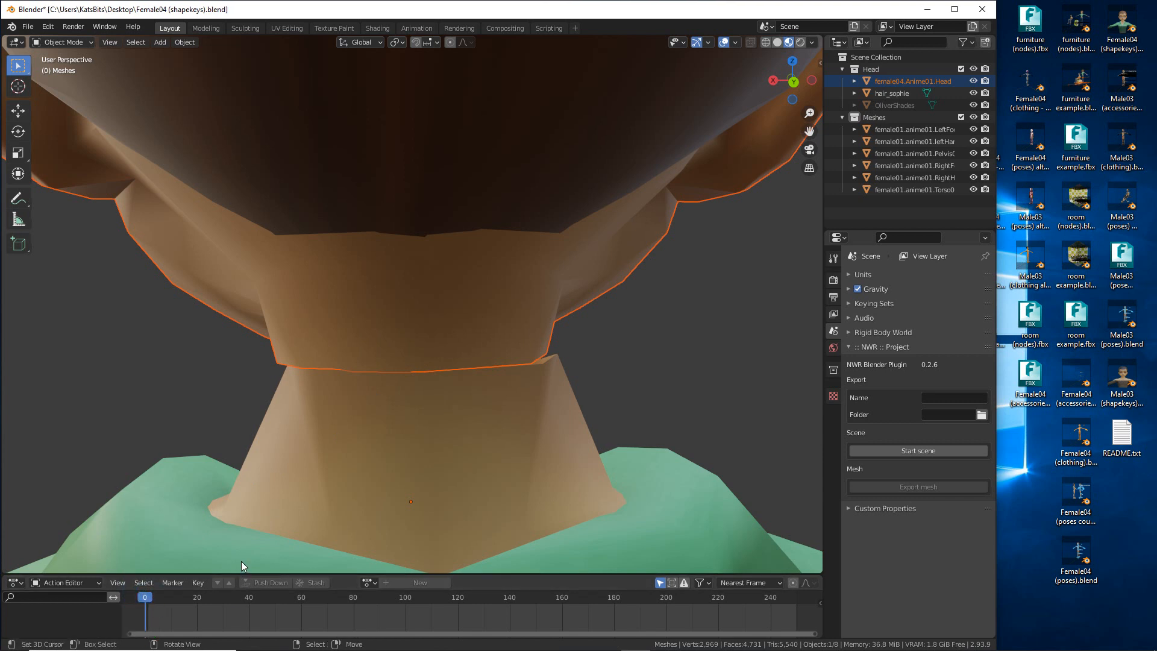
click(374, 287)
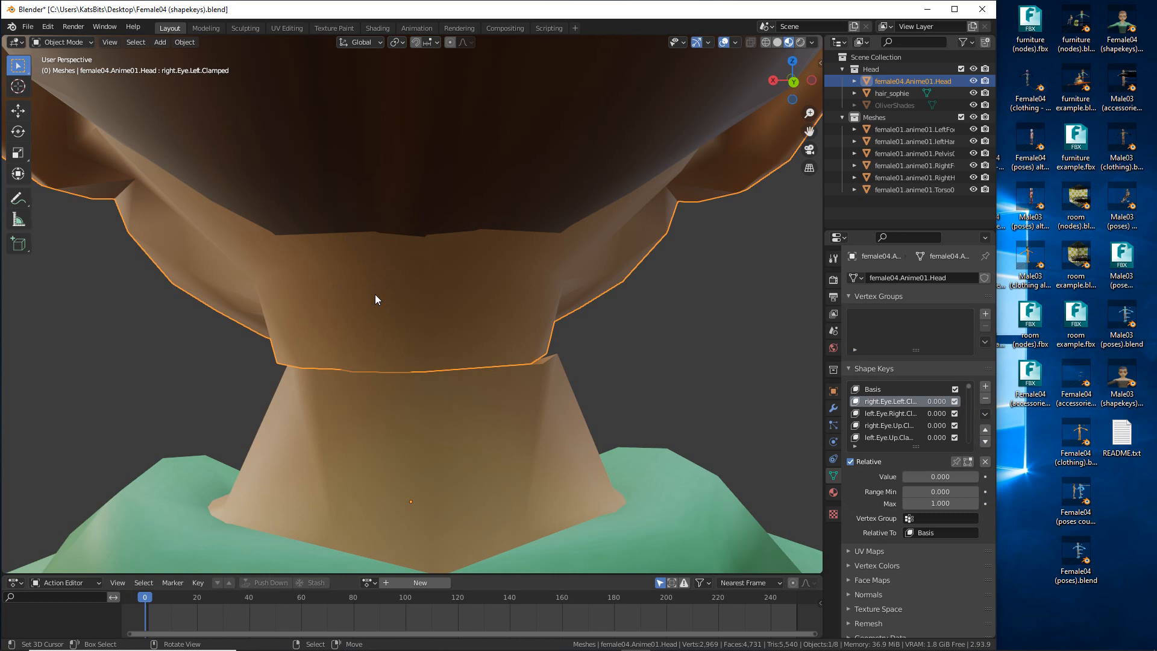
click(109, 42)
click(127, 68)
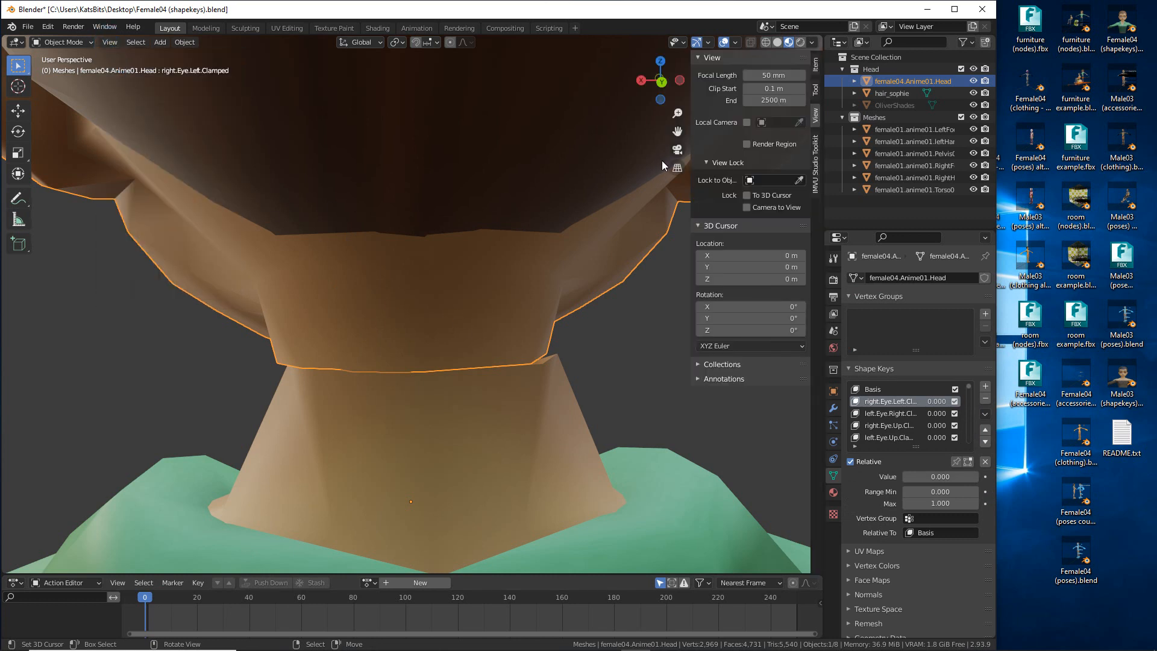
click(833, 391)
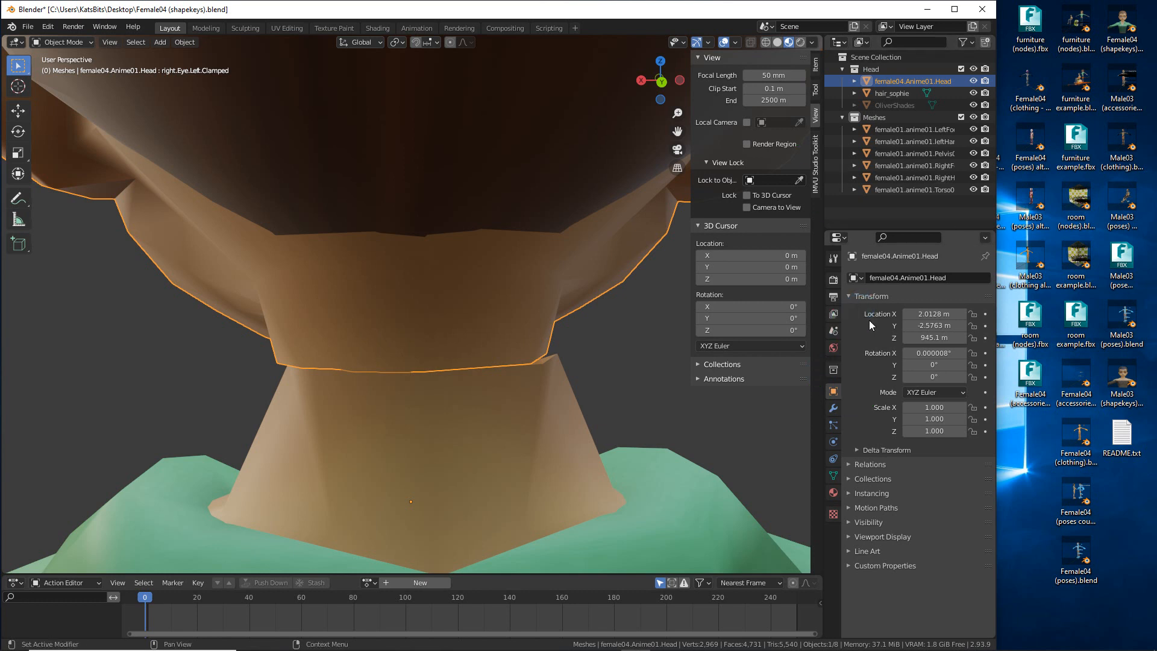
click(815, 63)
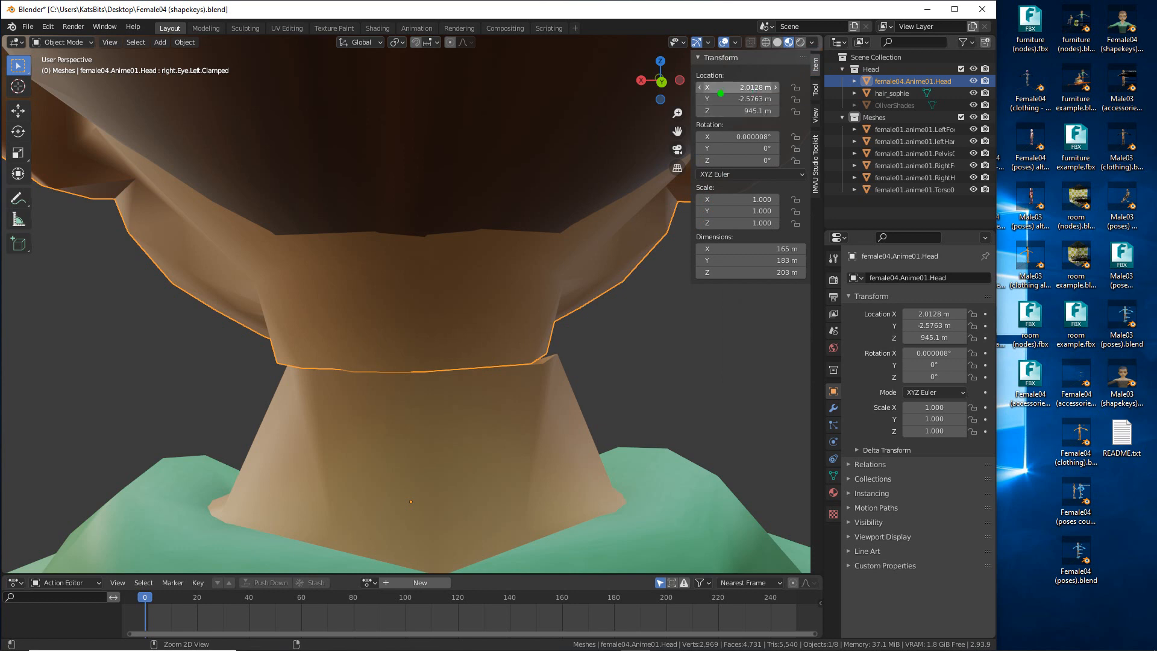
- Set the head mesh's X location to 0 m
drag(696, 96, 784, 97)
drag(888, 326, 961, 325)
click(750, 87)
text(0)
key(Return)
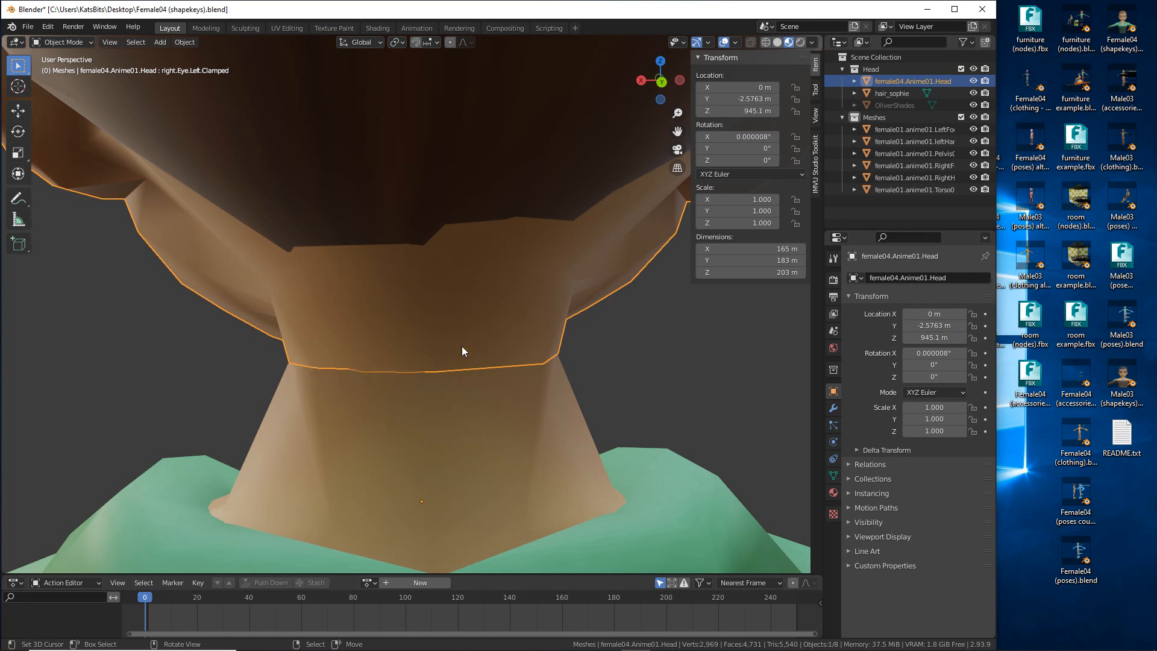
- Select the hair_sophie mesh and set its X location to 0 m
click(442, 149)
scroll(442, 147, down, 1)
middle_drag(442, 147, 458, 181)
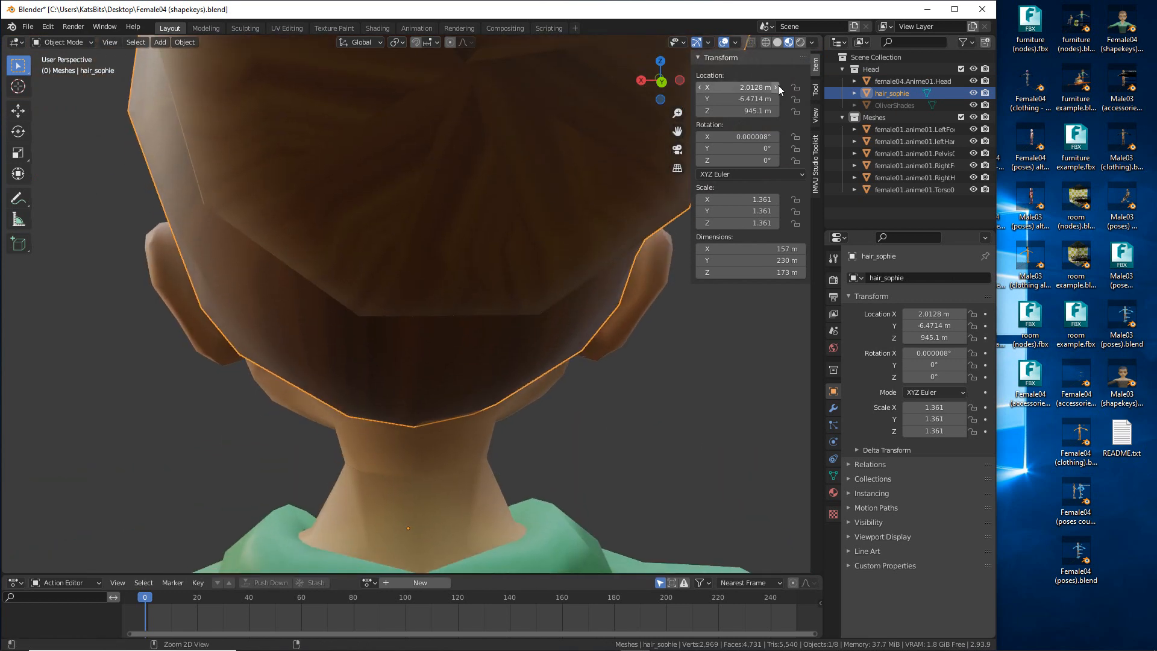
click(755, 87)
text(0)
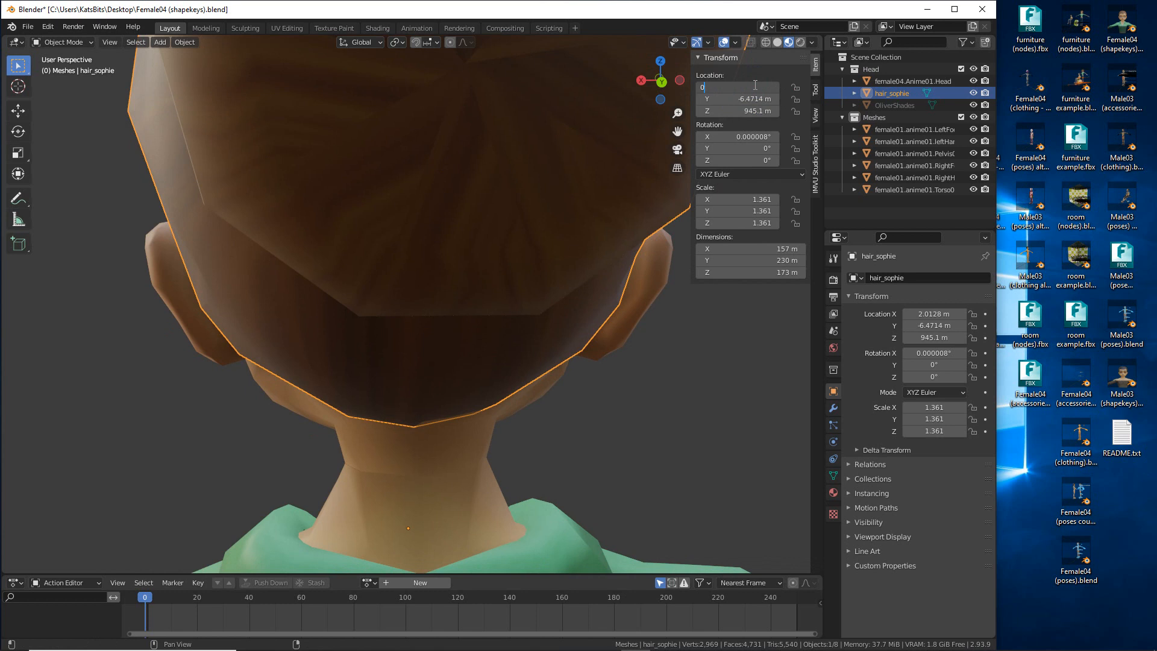
key(Return)
- Check the hair against the head from the side, reselect the head mesh and show its shape keys
middle_drag(489, 429, 635, 357)
scroll(489, 366, up, 4)
scroll(635, 357, down, 6)
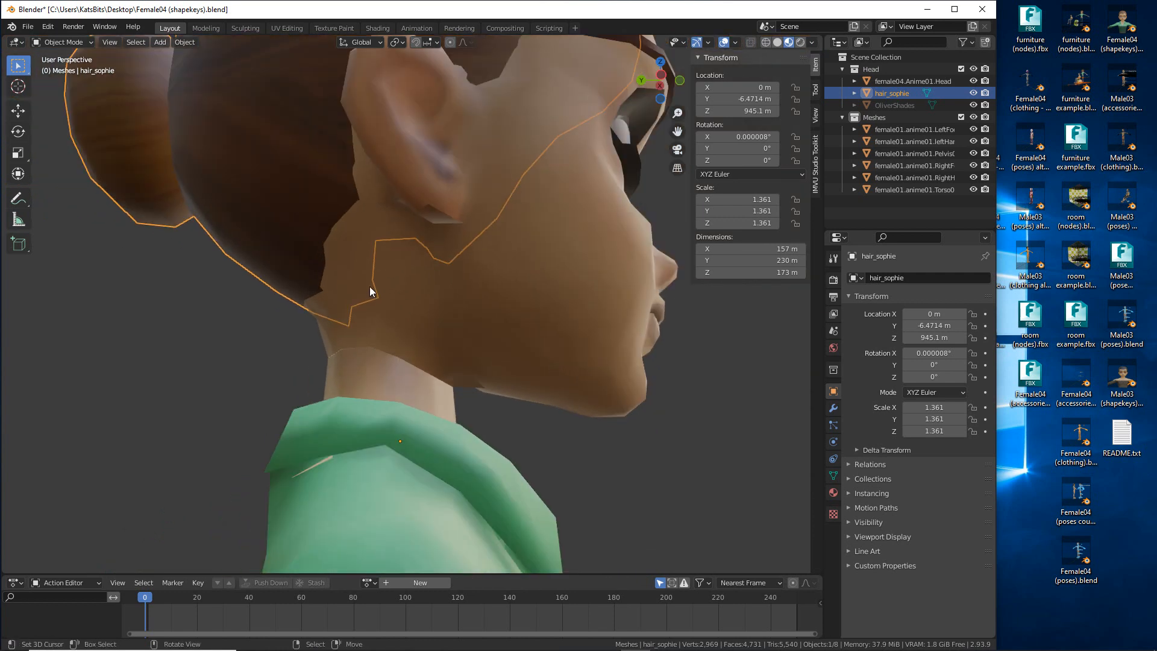
click(401, 302)
middle_drag(408, 342, 273, 366)
scroll(274, 366, down, 4)
middle_drag(337, 341, 381, 321)
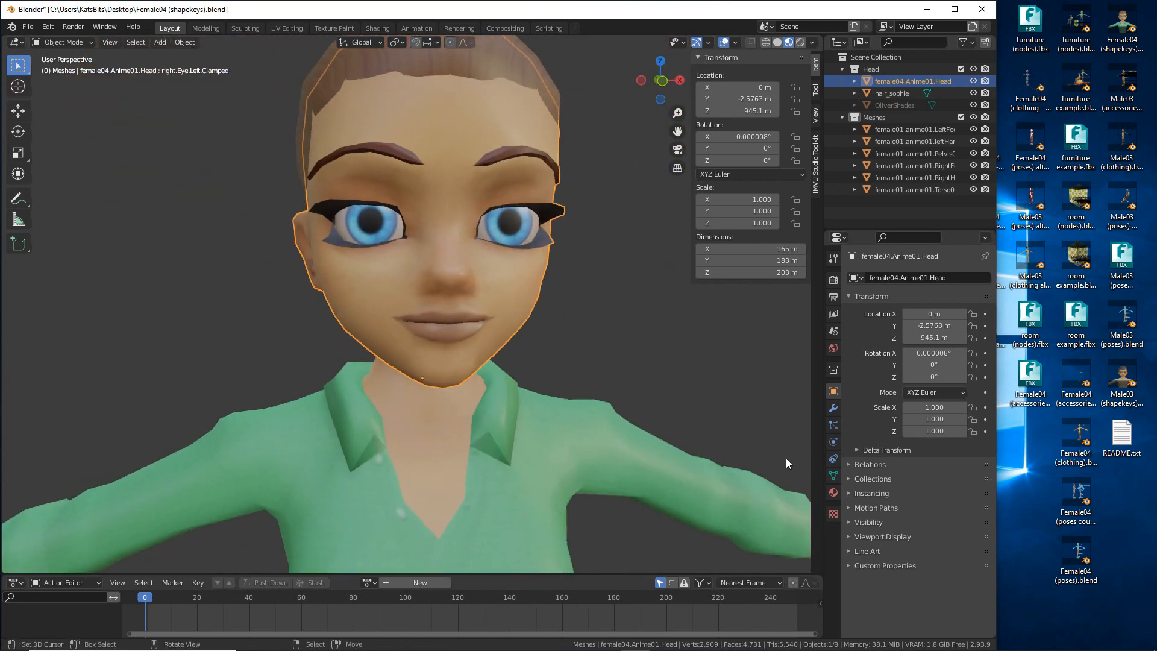
click(833, 476)
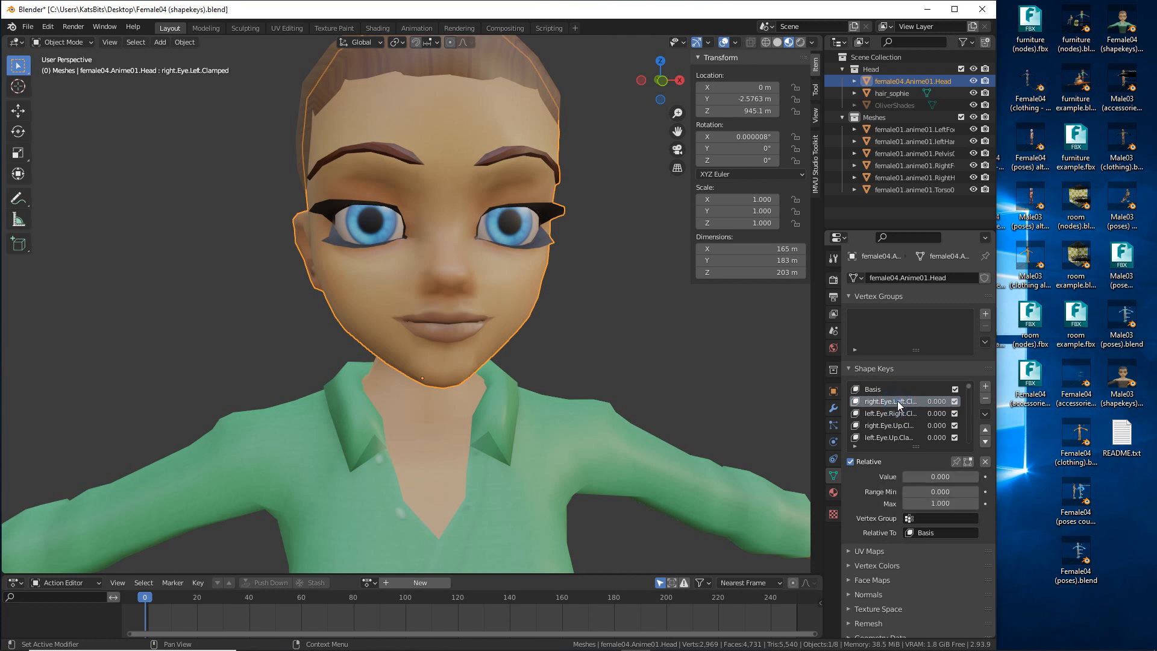
drag(944, 475, 905, 481)
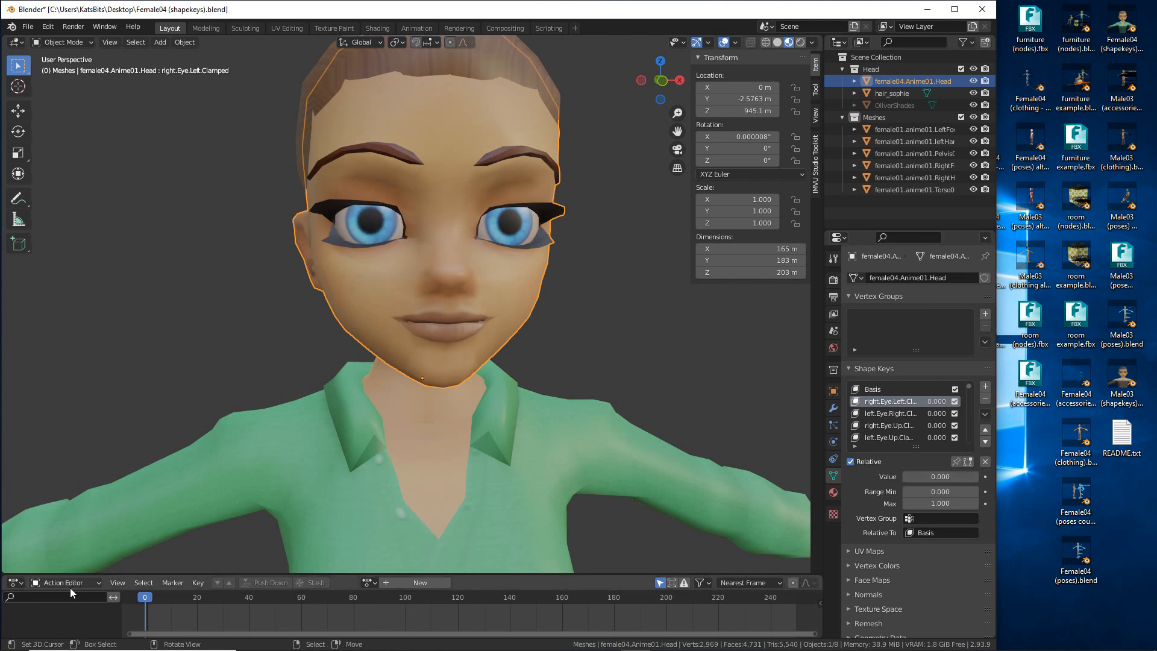
- Move to frame 1 and create a new action for the head mesh
click(148, 596)
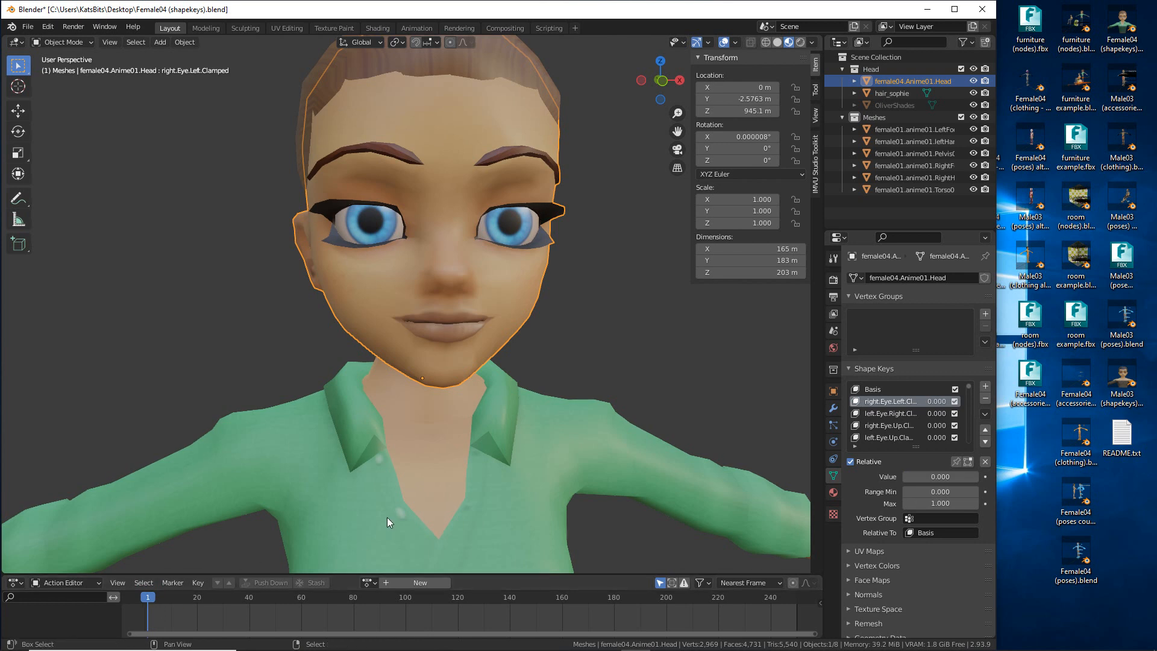
shift+middle_drag(387, 517, 385, 428)
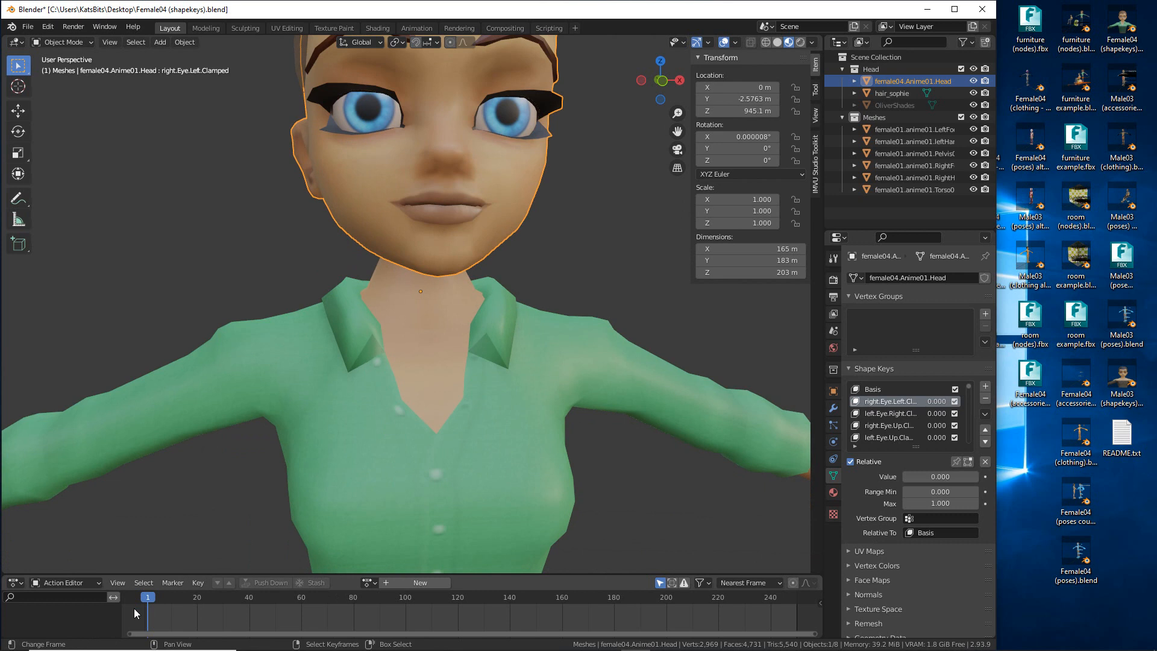
click(420, 583)
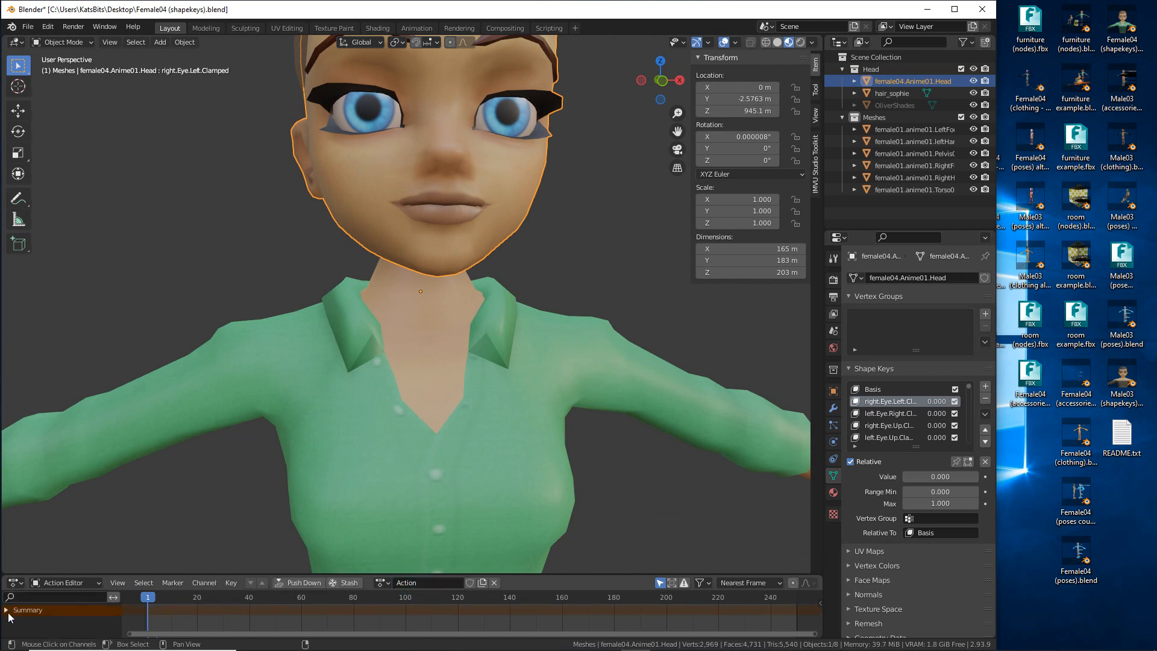
- Expand the Summary channel and enlarge the Action Editor below the head mesh view
click(6, 610)
drag(244, 574, 247, 516)
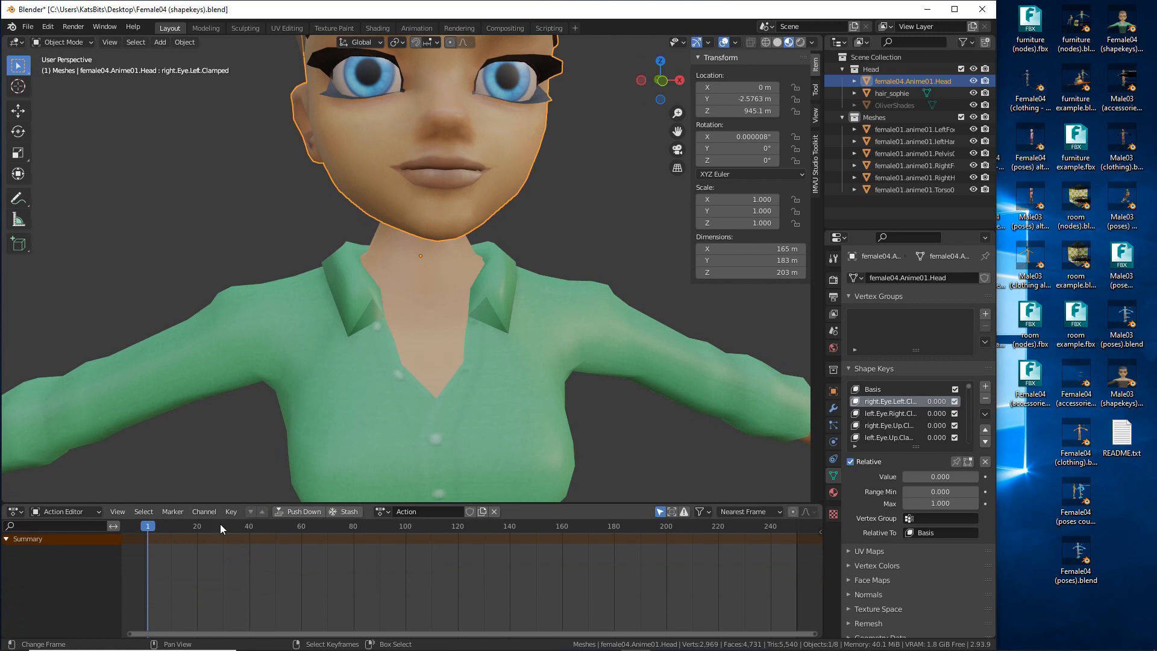
shift+middle_drag(381, 251, 382, 368)
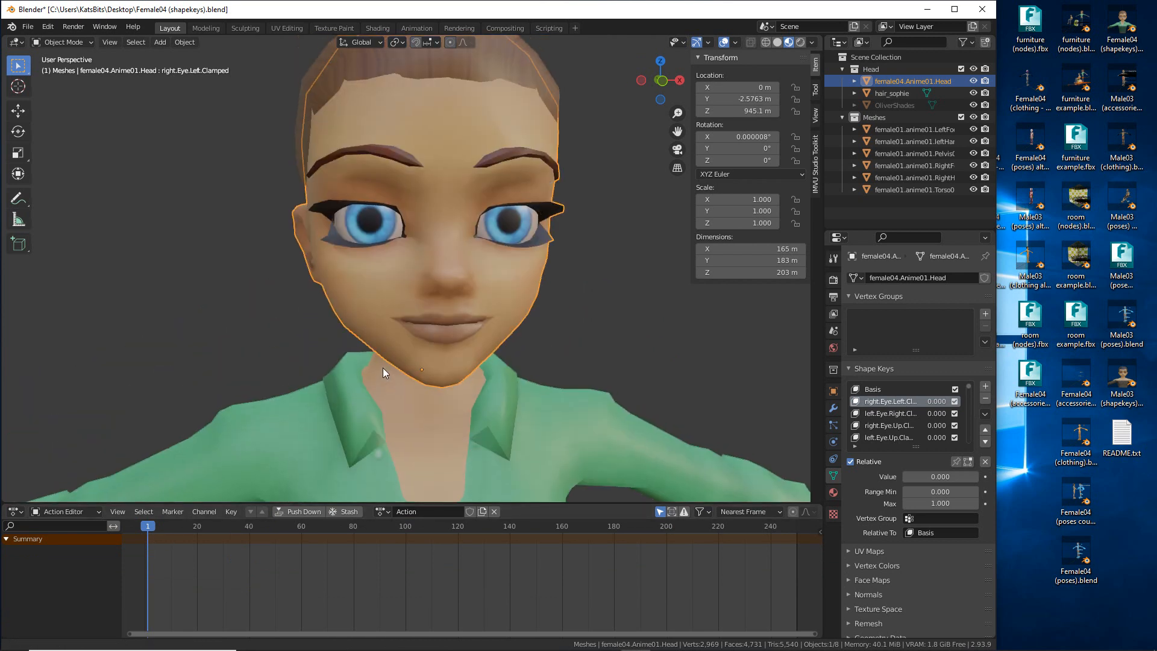
- Select the head's right.Eye.Left.Clamped shape key and set its value to 1.000
drag(938, 480, 902, 478)
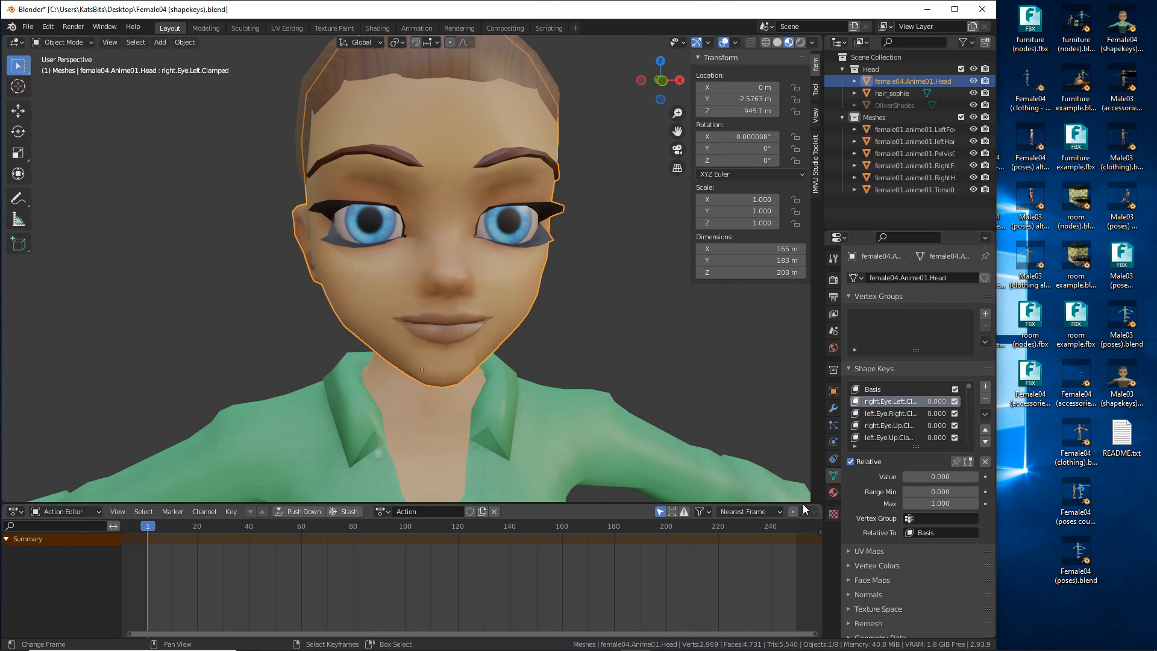
click(900, 391)
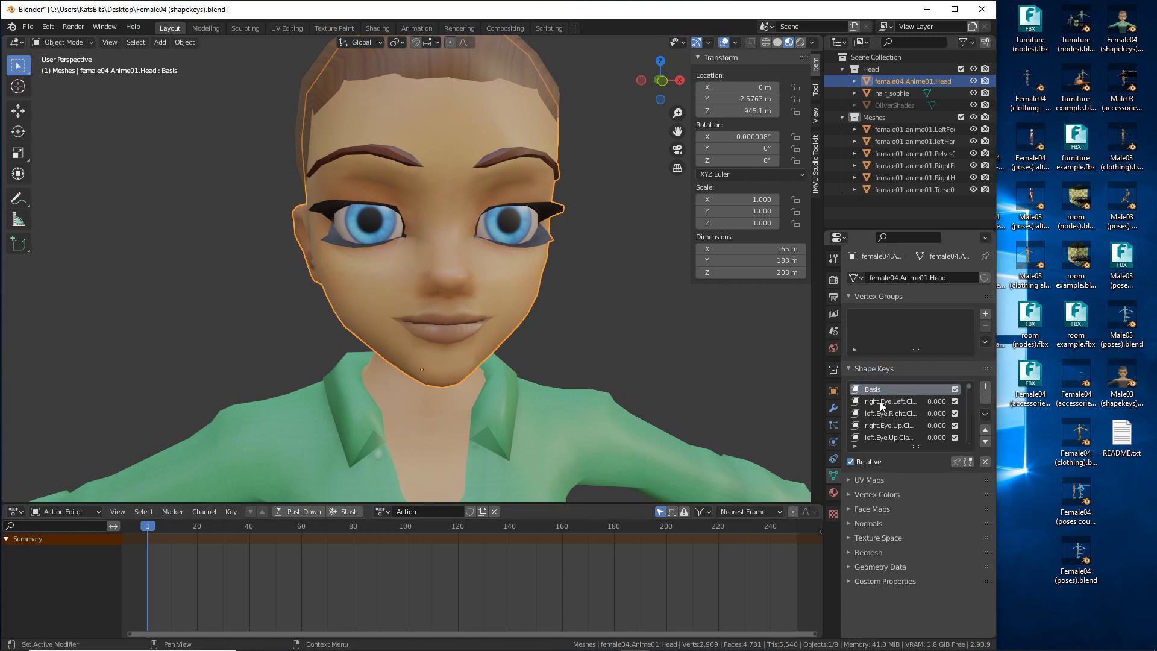
click(880, 402)
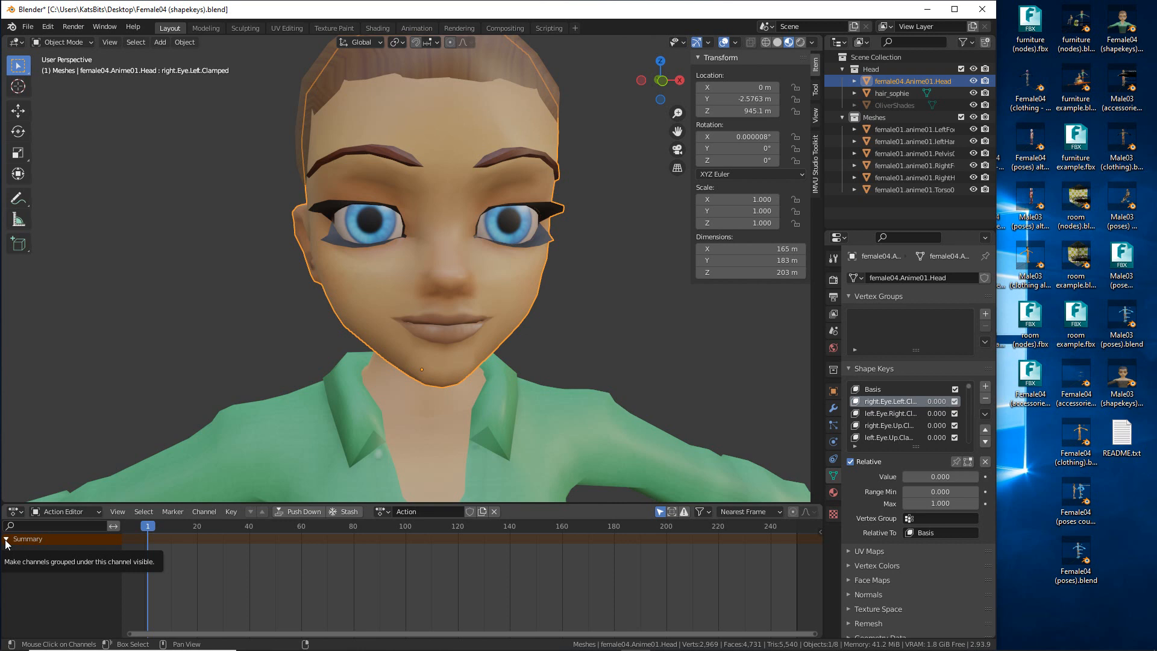
click(201, 511)
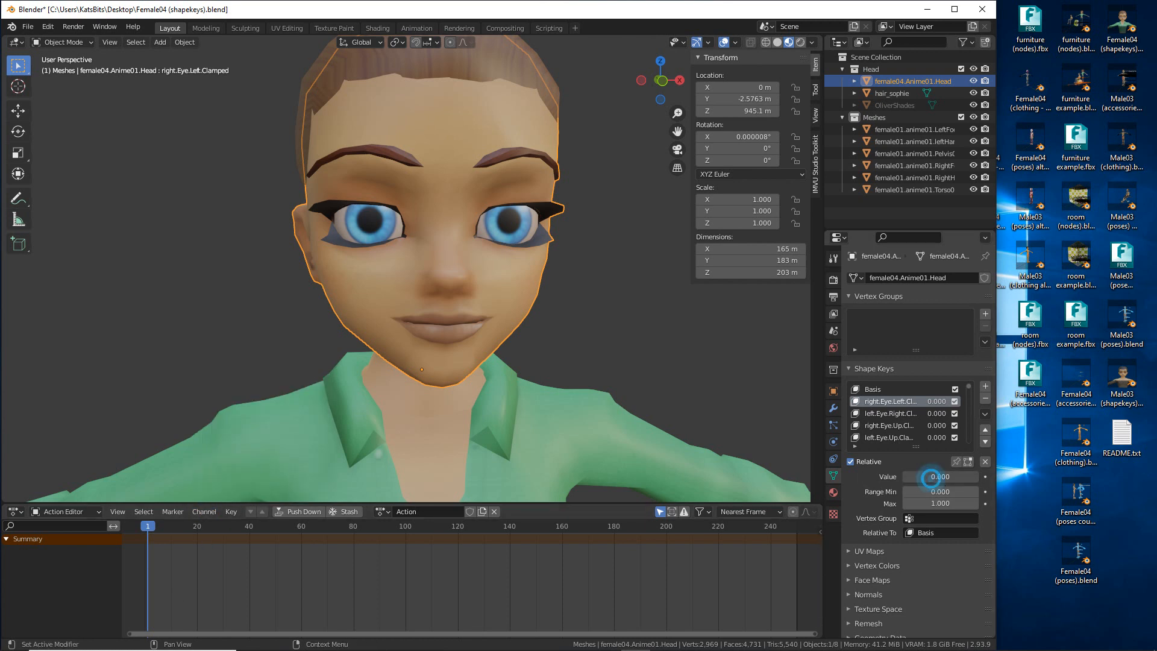
drag(931, 477, 982, 477)
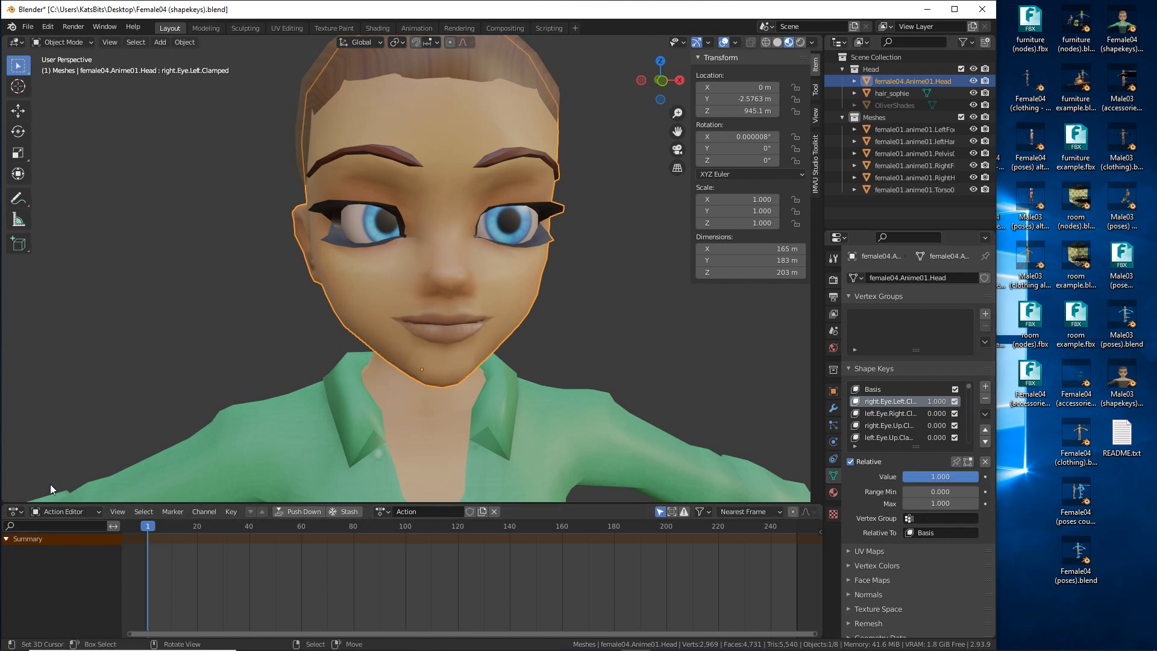
- Switch the Action Editor to Shape Key Editor mode and reset the right.Eye.Left.Clamped value to 0.000
click(62, 511)
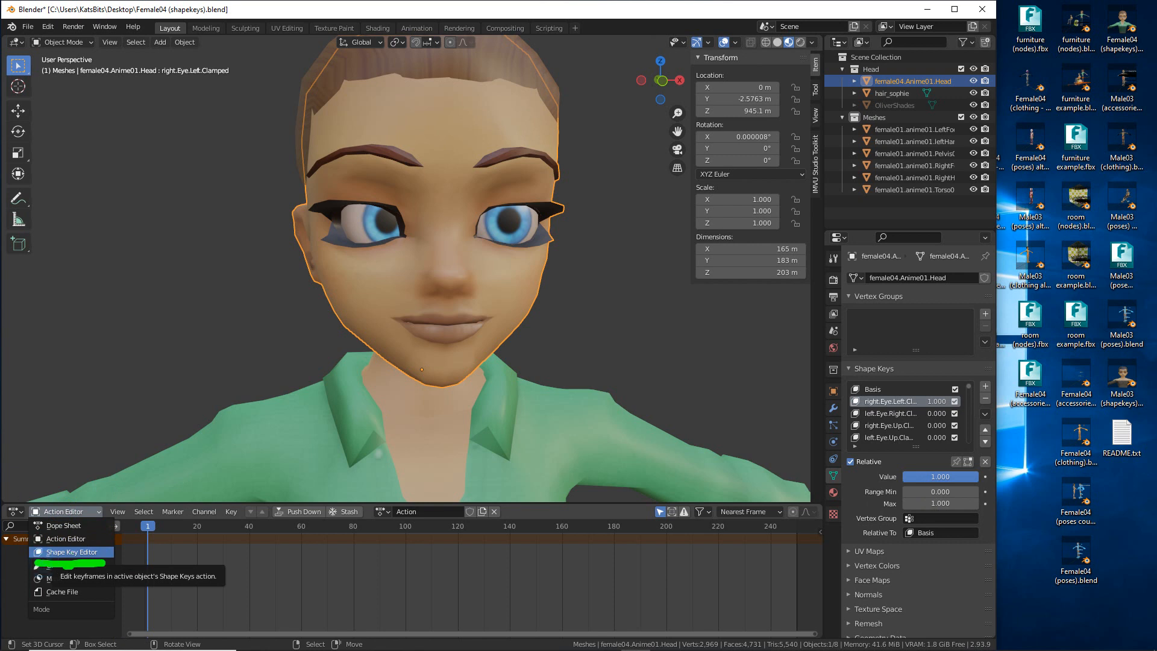
click(60, 553)
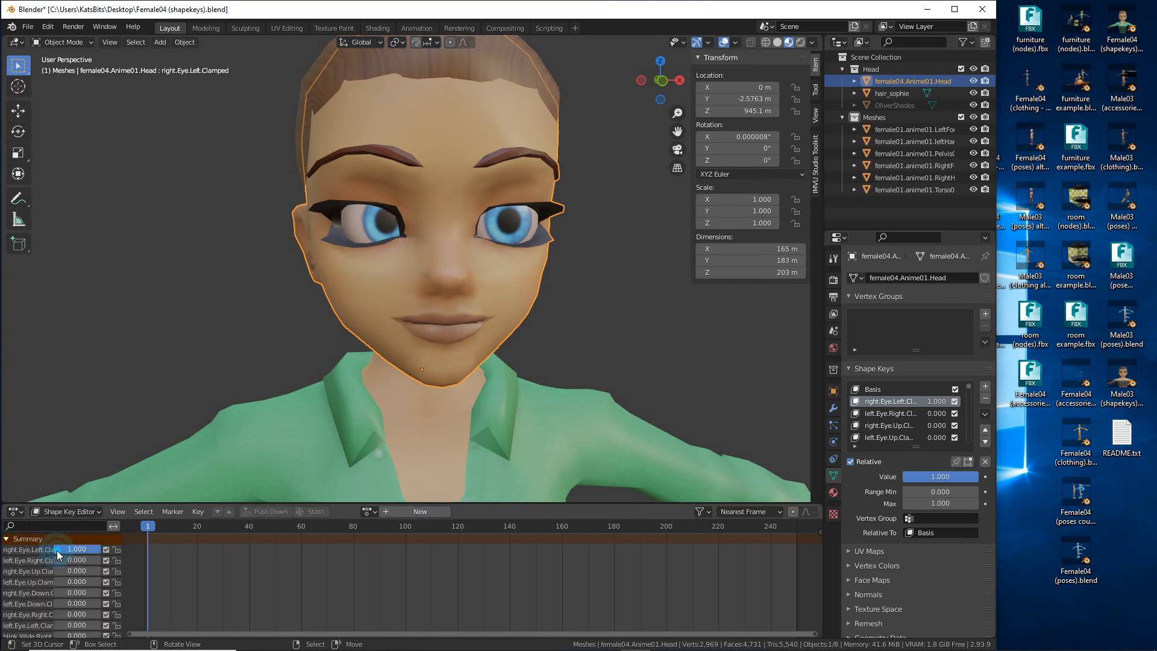
drag(957, 477, 902, 480)
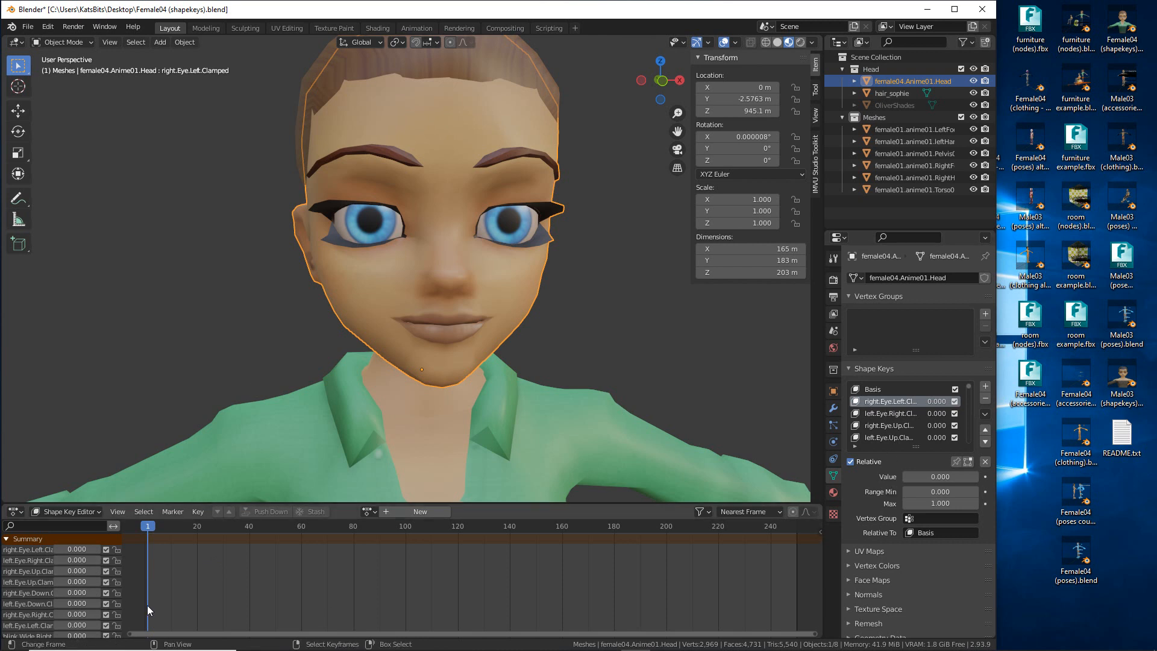
- Key the right.Eye.Left and left.Eye.Right clamped shape keys at 1.000 on frame 1
drag(74, 549, 99, 549)
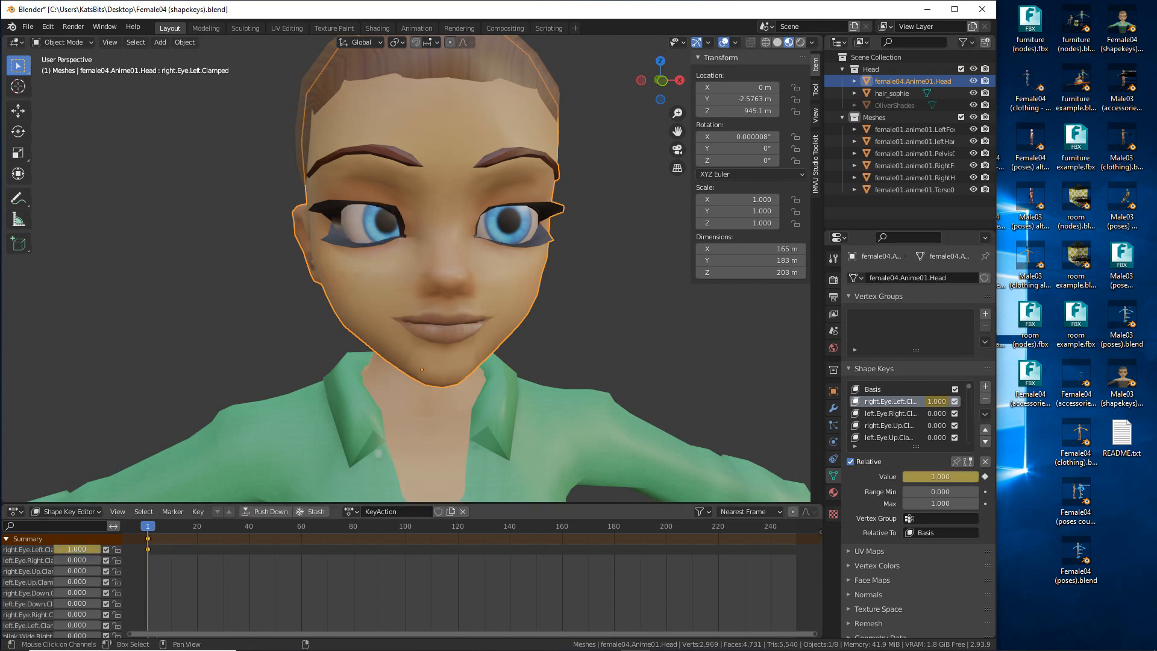
drag(150, 531, 153, 532)
key(Escape)
drag(79, 559, 99, 560)
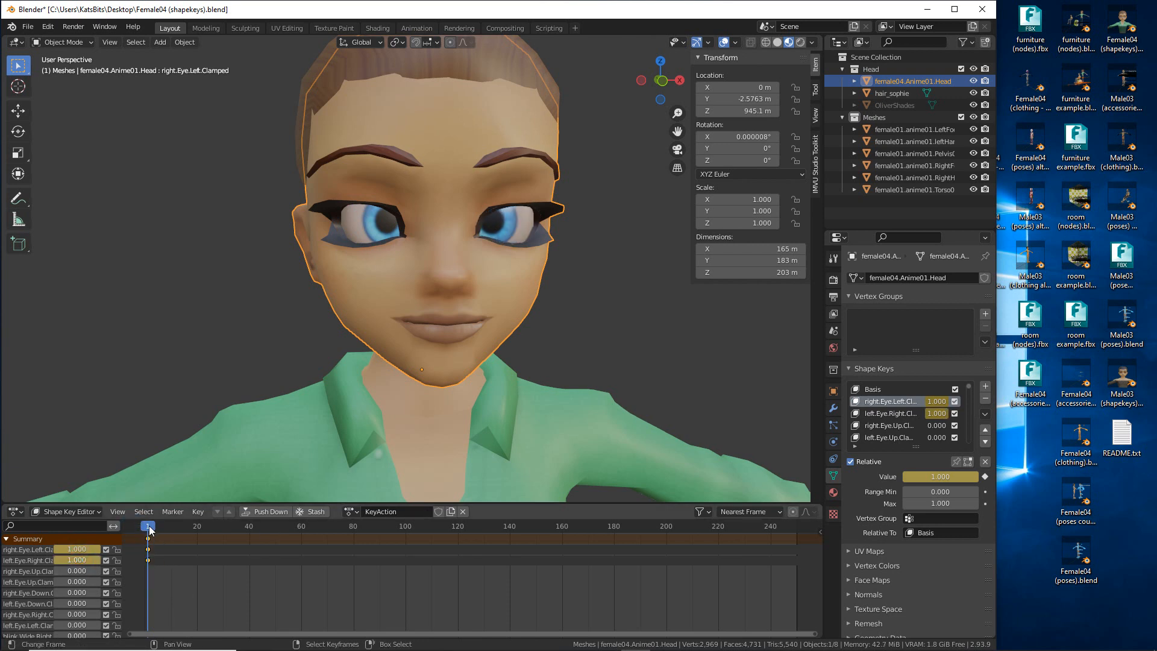
- On frame 30, key the right.Eye.Left and left.Eye.Right shapes at 0.000 and both Eye.Up shapes at 1.000
drag(150, 531, 248, 526)
scroll(197, 570, up, 2)
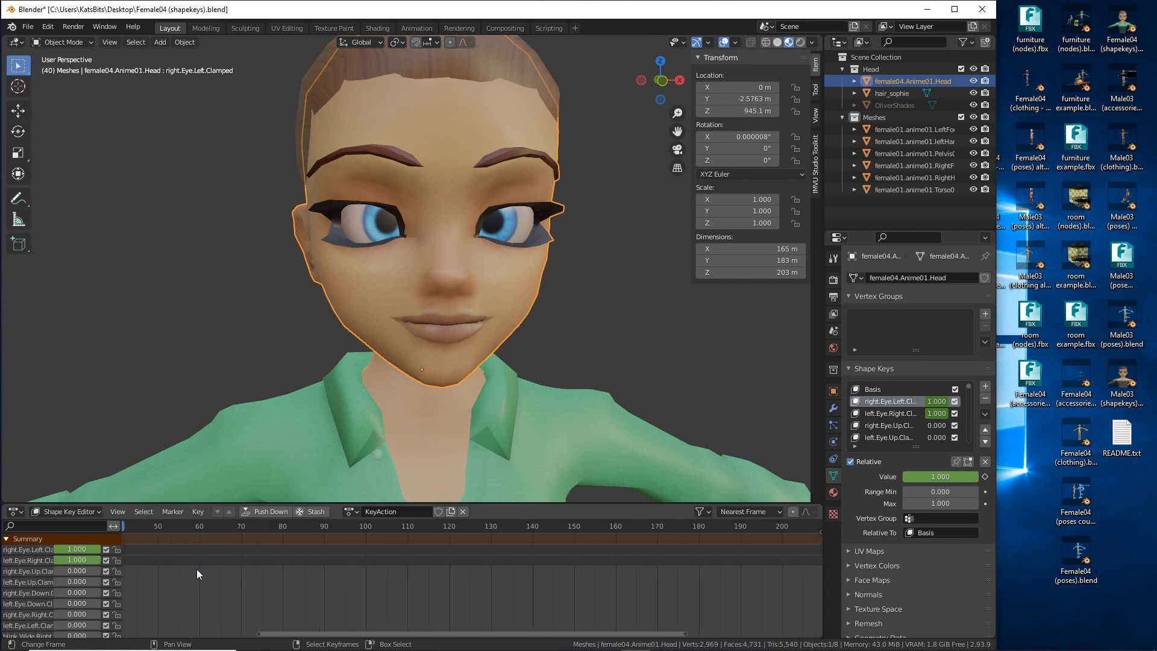
middle_drag(198, 570, 466, 575)
scroll(479, 574, up, 2)
drag(393, 526, 352, 530)
drag(89, 548, 97, 580)
- Key both Eye.Up shapes at 0.000 on frame 60 and return to frame 1
drag(395, 527, 510, 532)
drag(94, 570, 55, 581)
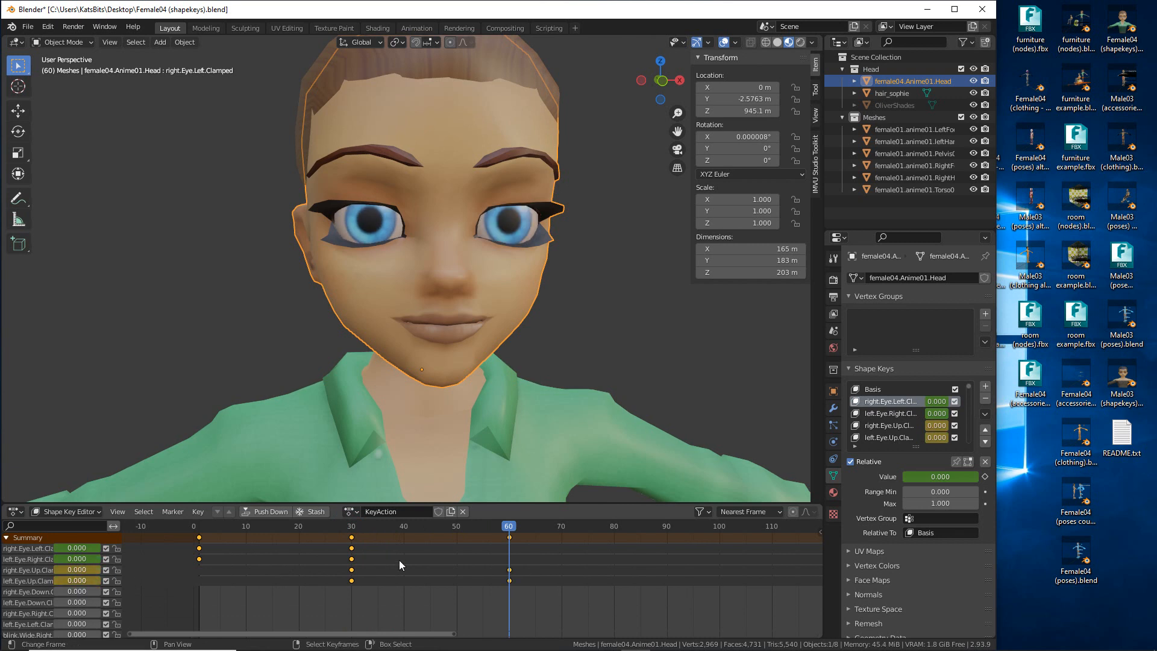
drag(510, 526, 169, 553)
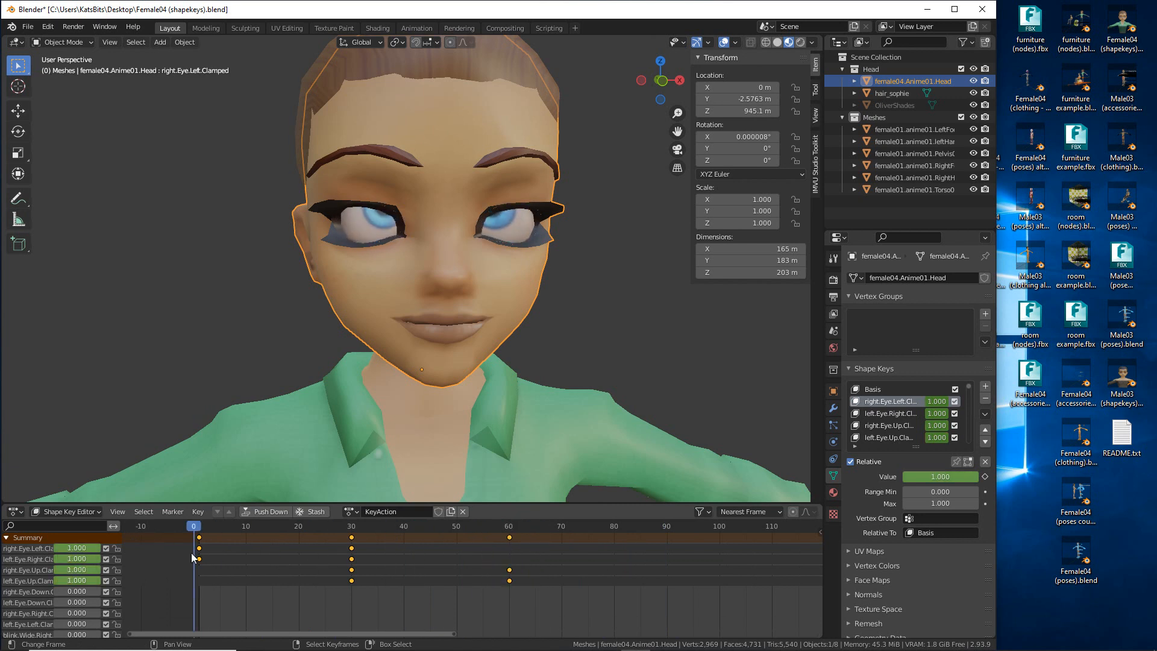
click(198, 553)
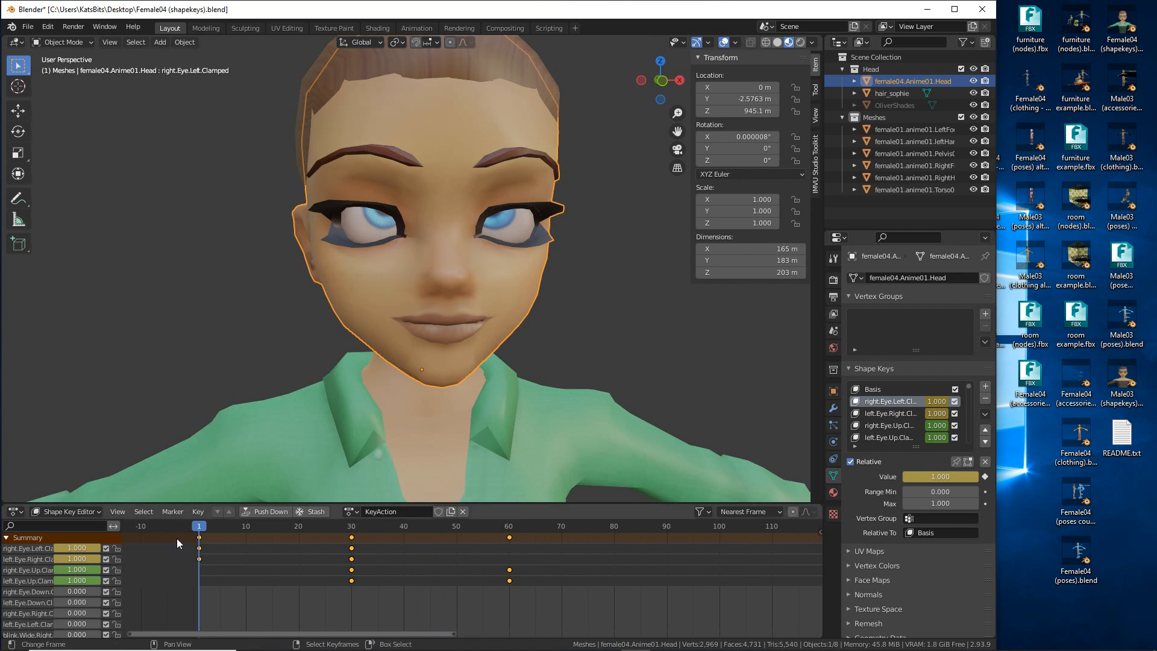
- Key the right.Eye.Left and left.Eye.Right clamped shape keys at 1.000 on frame 90
drag(200, 530, 665, 538)
drag(61, 548, 105, 559)
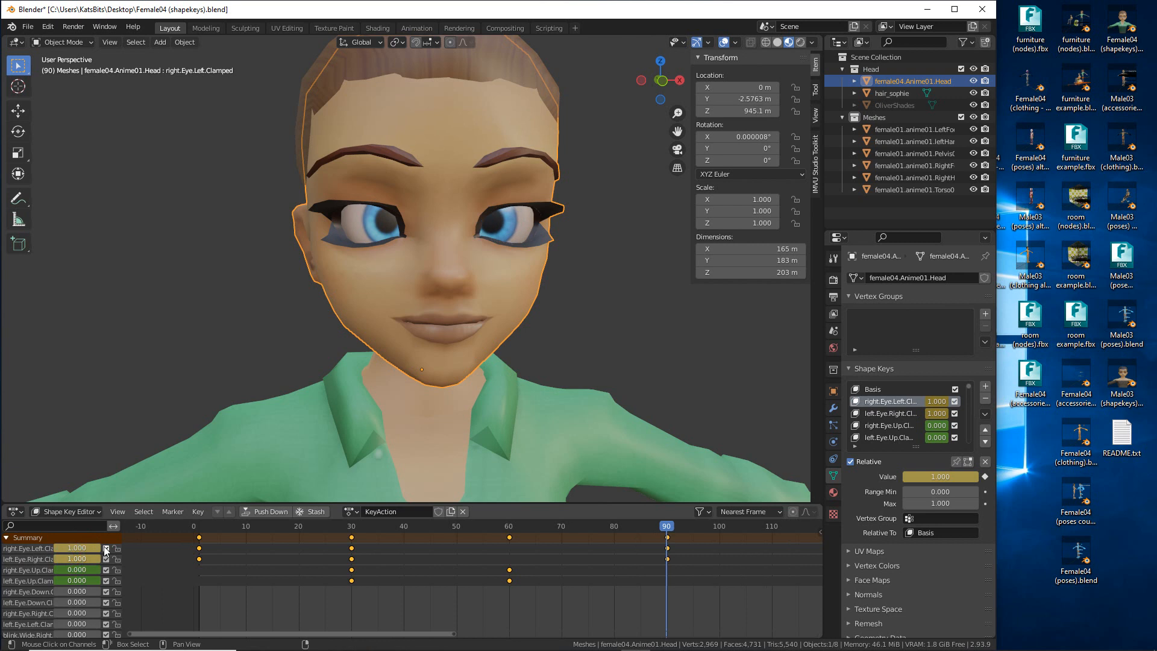
- Key both Eye.Up shapes at 0.000 on frames 1 and 90
click(201, 540)
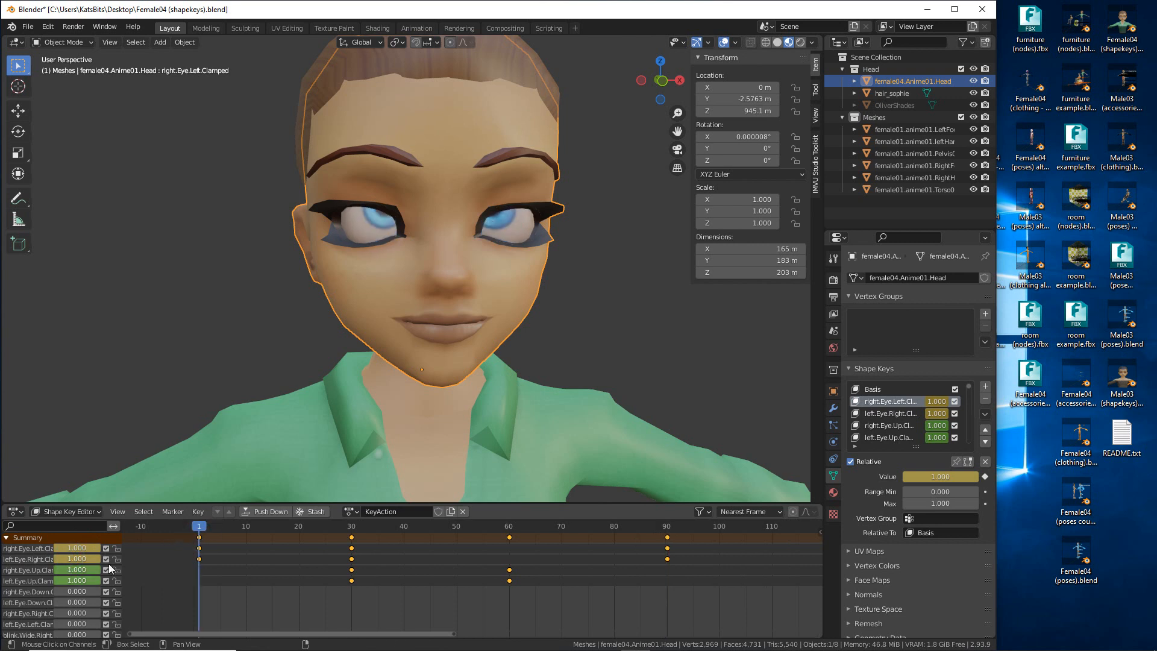
drag(89, 570, 73, 581)
drag(198, 530, 667, 525)
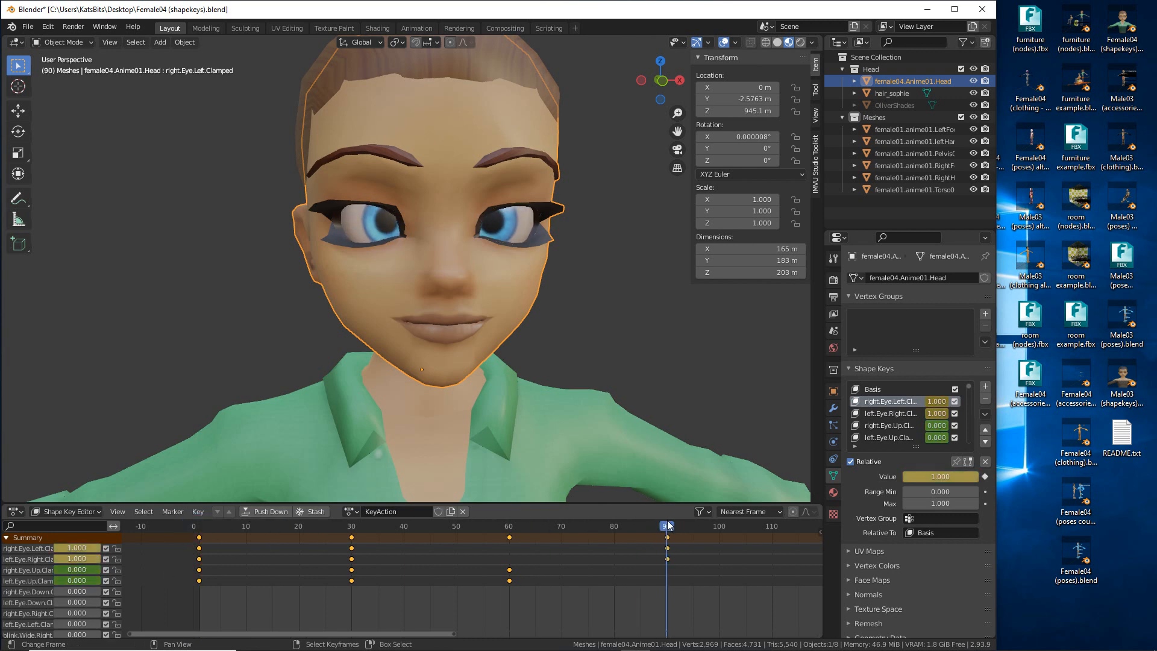
mouse_move(79, 571)
mouse_down()
mouse_move(66, 574)
mouse_move(91, 578)
mouse_move(68, 580)
mouse_up()
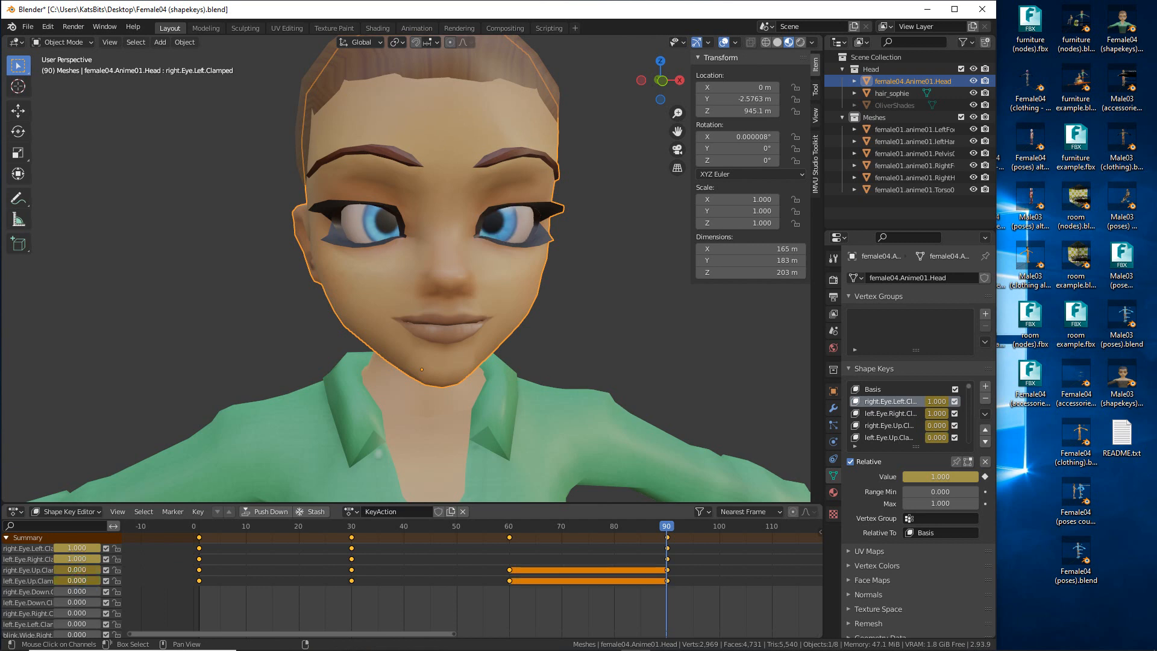
- On frame 60, key right.Eye.Down at 0.000 and the right.Eye.Right and left.Eye.Left shapes at 1.000
drag(673, 531, 508, 538)
mouse_move(67, 591)
mouse_down()
mouse_move(99, 591)
mouse_move(66, 591)
mouse_up()
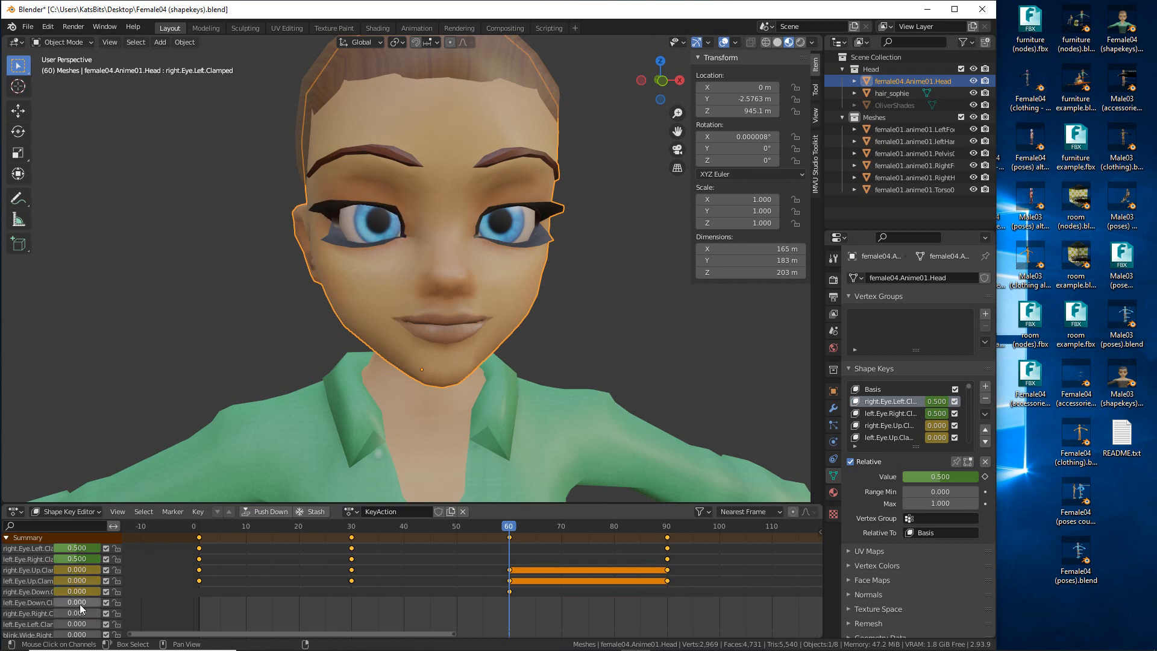
drag(70, 612, 100, 623)
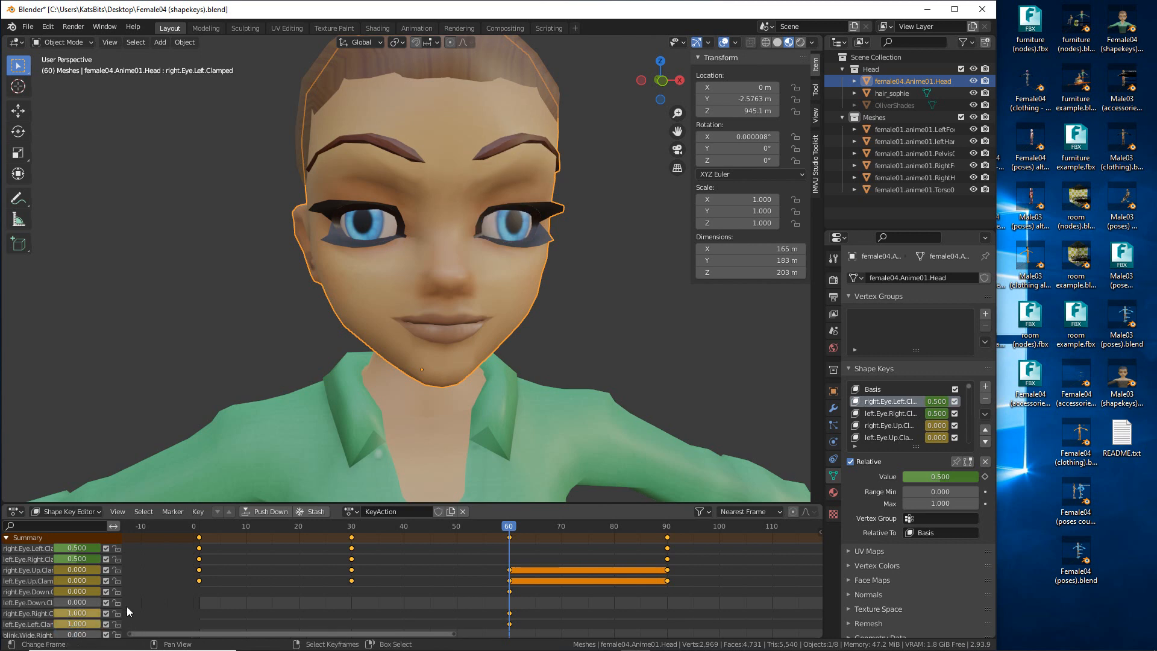
- Key the right.Eye.Right and left.Eye.Left shapes at 0.000 on frames 1, 30 and 90
drag(510, 534, 200, 549)
drag(92, 612, 35, 624)
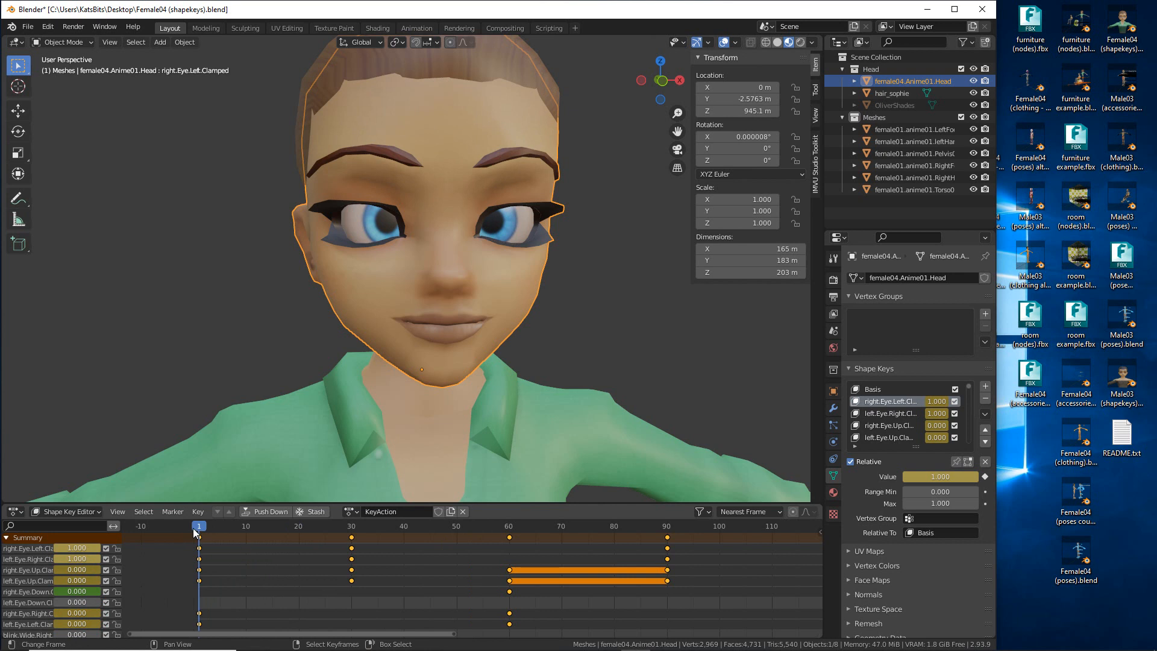
key(Up)
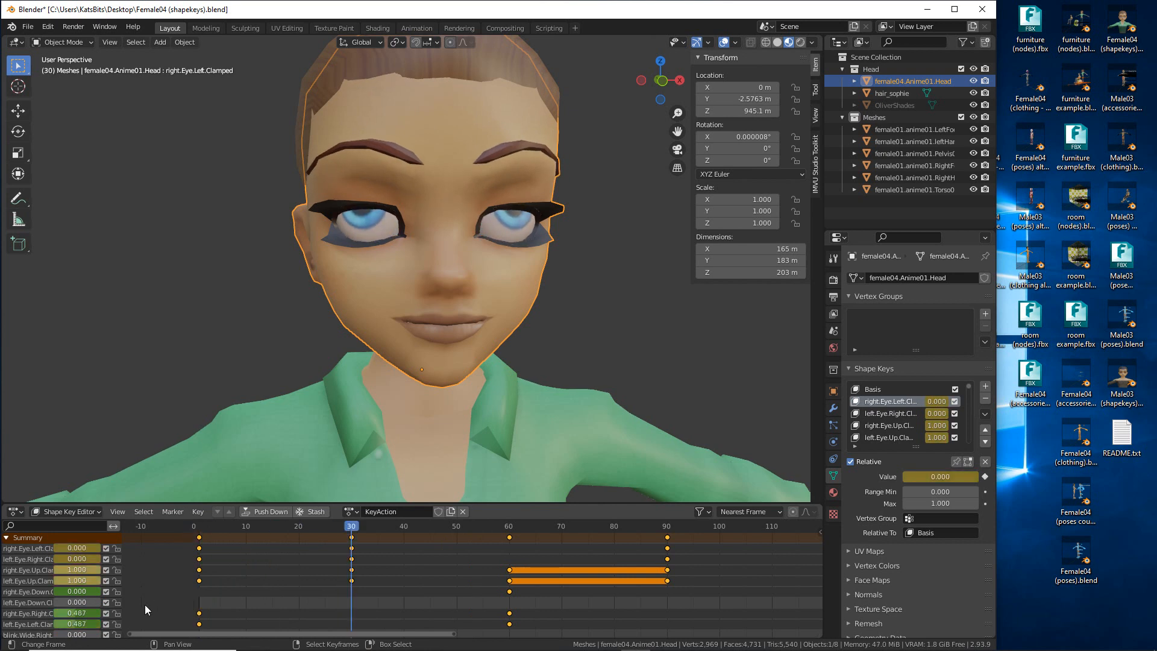
drag(71, 613, 36, 624)
drag(351, 526, 667, 534)
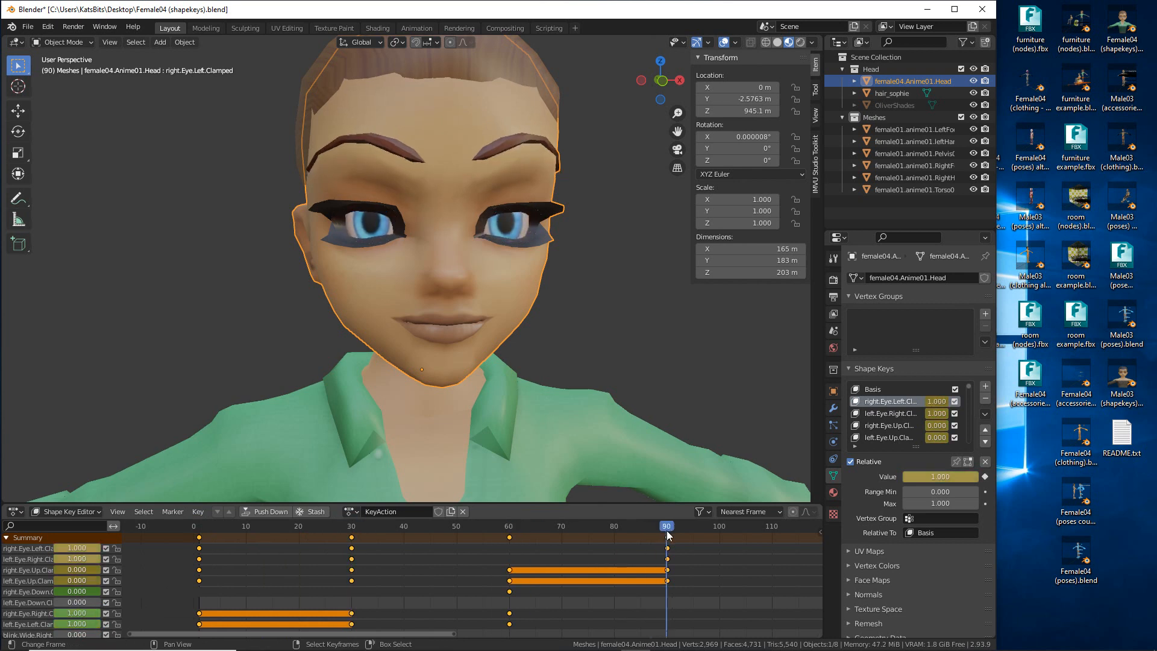
drag(85, 613, 53, 623)
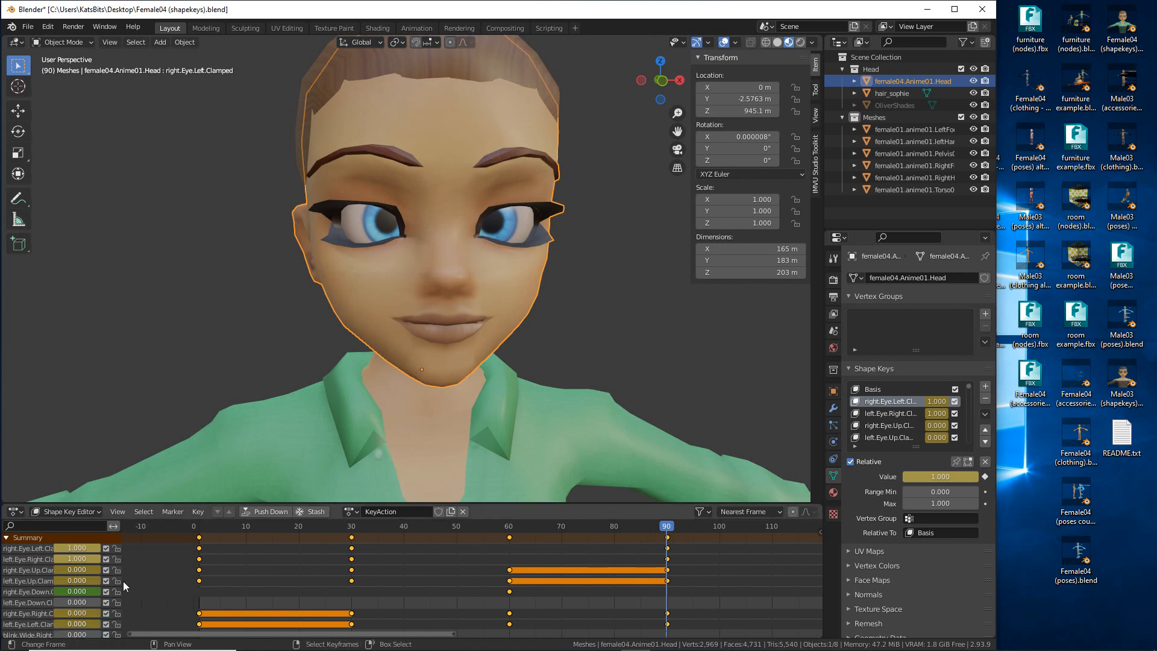
- Key left.Eye.Down at 0.000 on frame 60 and both Eye.Down shapes at 0.000 on frame 90
drag(666, 530, 511, 539)
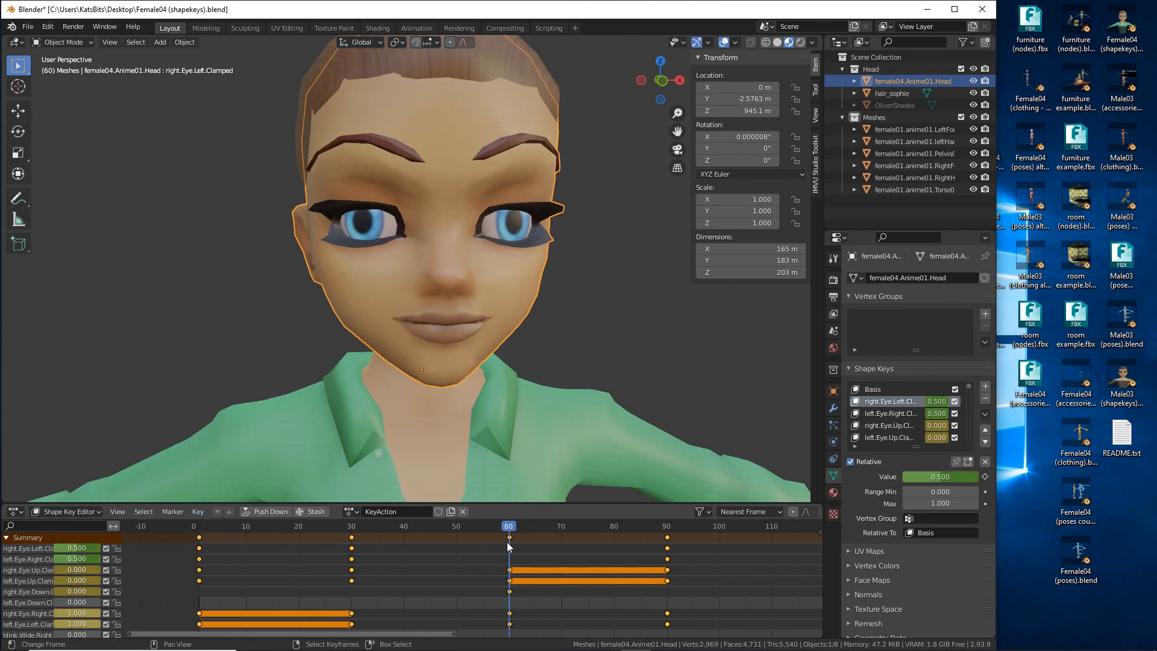
mouse_move(82, 601)
mouse_down()
mouse_move(133, 602)
mouse_move(76, 601)
mouse_up()
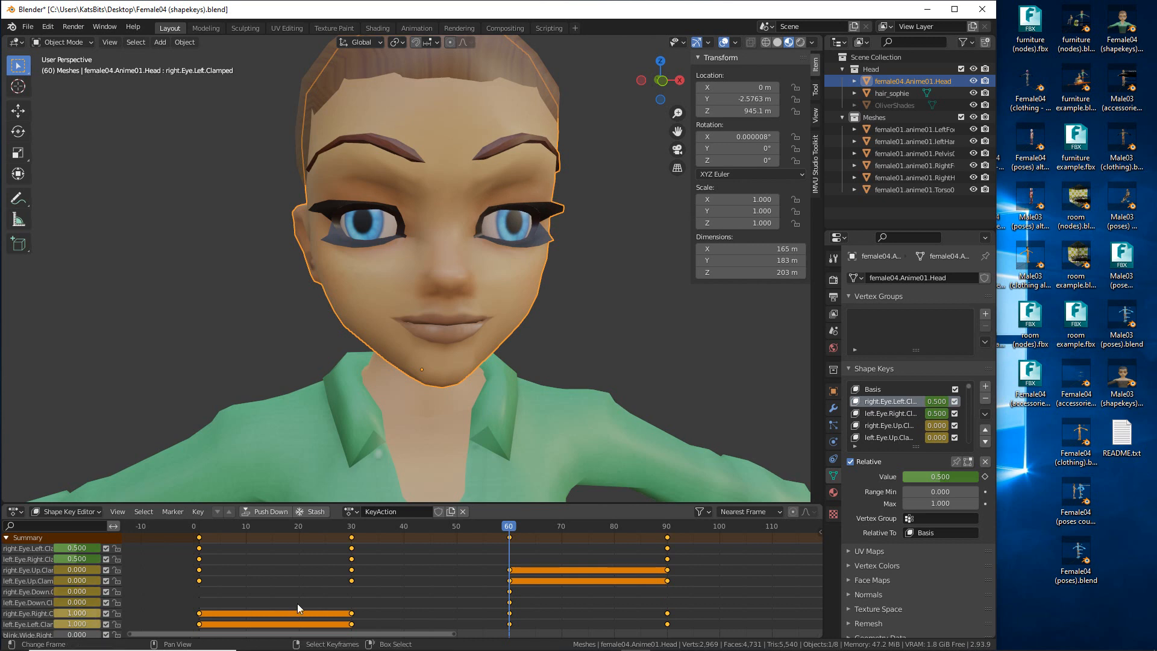
drag(506, 526, 666, 526)
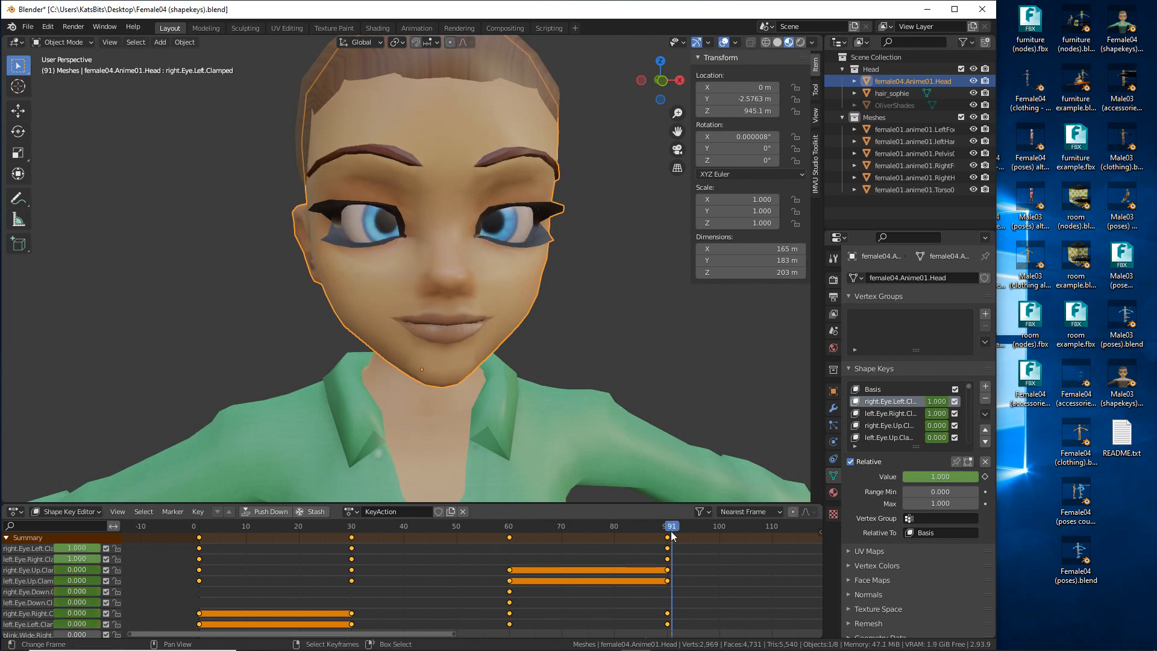
drag(77, 591, 55, 602)
- Key the right.Eye.Left and left.Eye.Right shapes at 0.000 on frame 60, and return to frame 1
drag(668, 533, 508, 533)
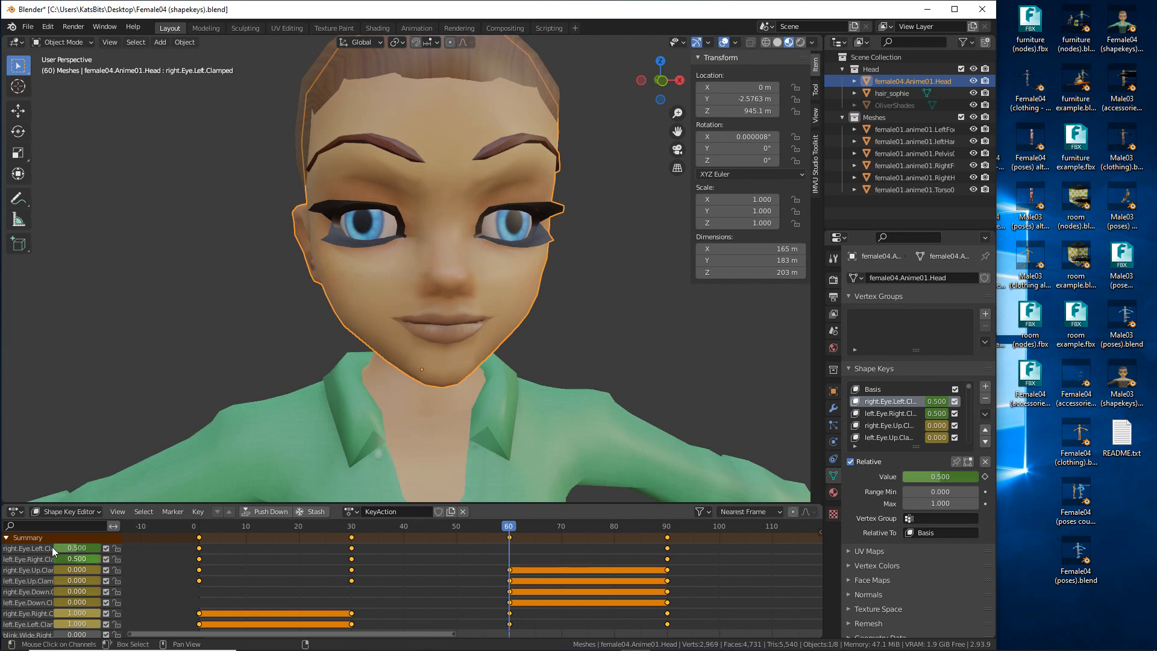
drag(86, 563, 54, 546)
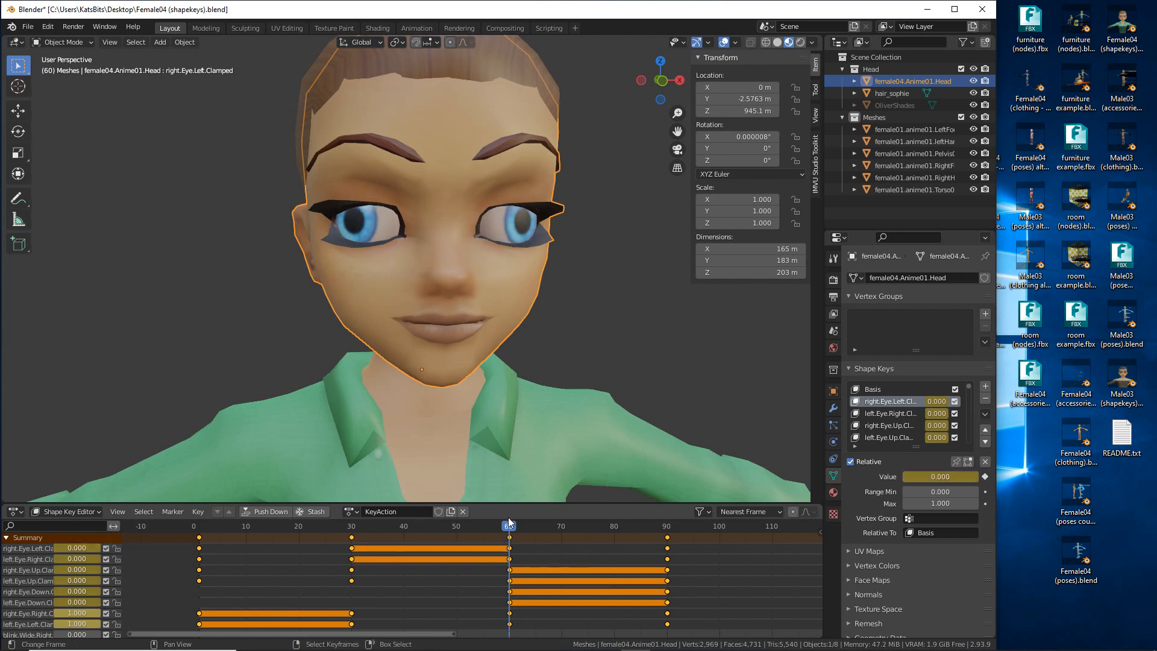
mouse_move(508, 532)
mouse_down()
mouse_move(354, 530)
mouse_move(689, 535)
mouse_move(125, 538)
mouse_move(664, 543)
mouse_move(201, 547)
mouse_move(206, 576)
mouse_move(181, 578)
mouse_up()
mouse_move(347, 581)
mouse_down()
mouse_move(371, 584)
mouse_move(347, 580)
mouse_up()
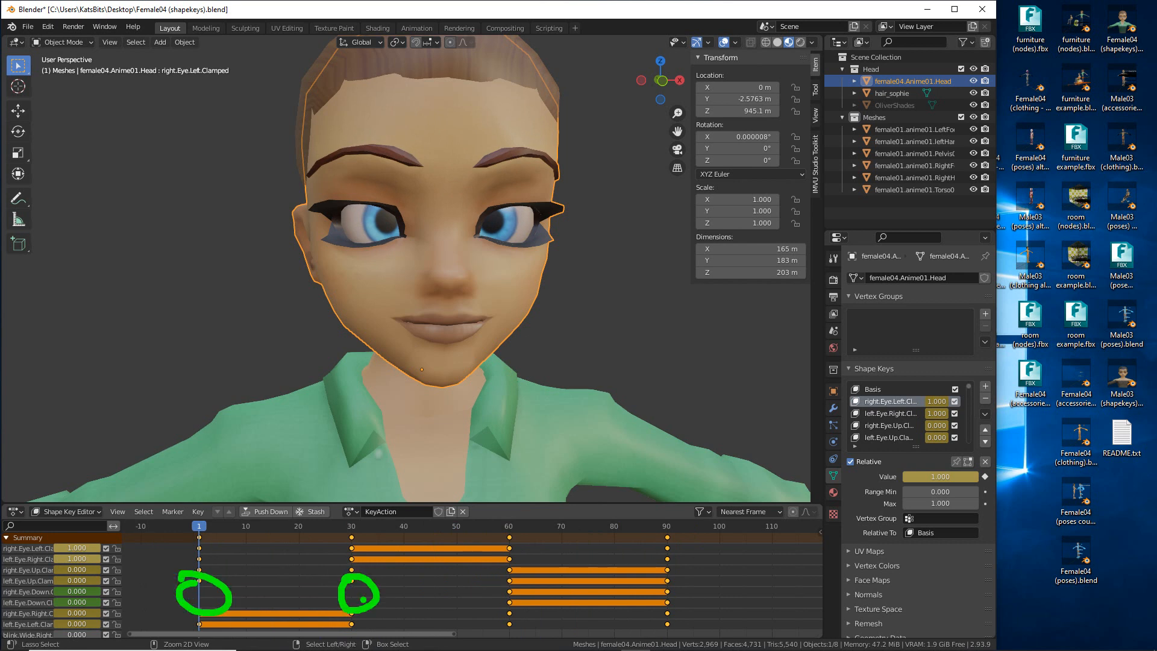
key(Escape)
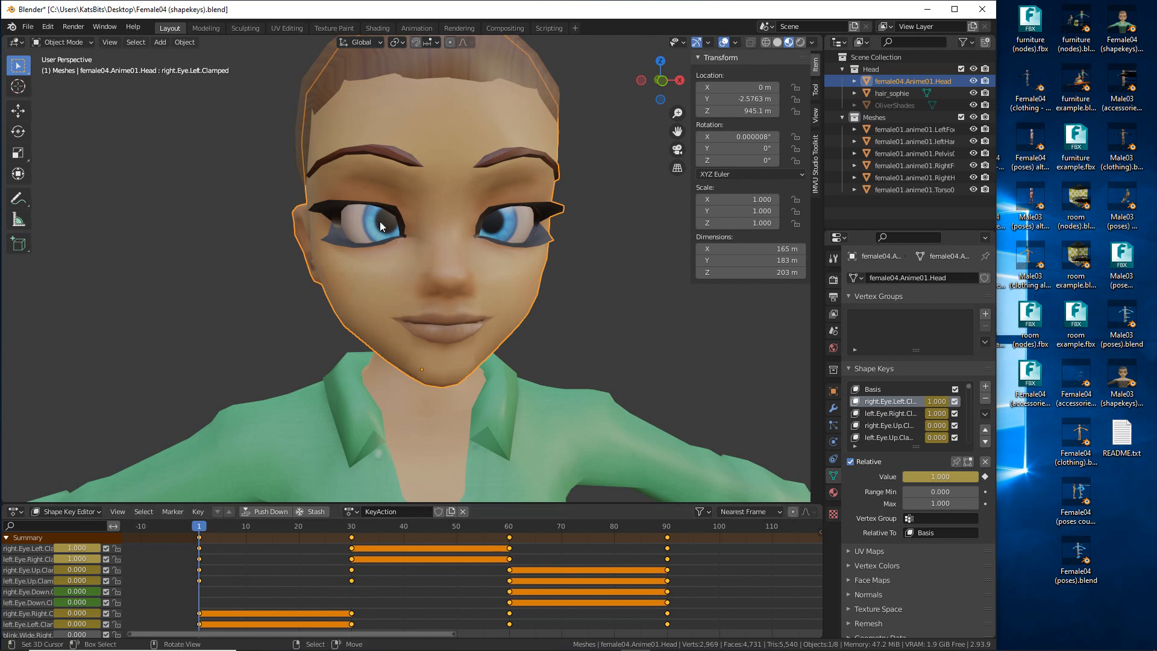
drag(429, 219, 427, 272)
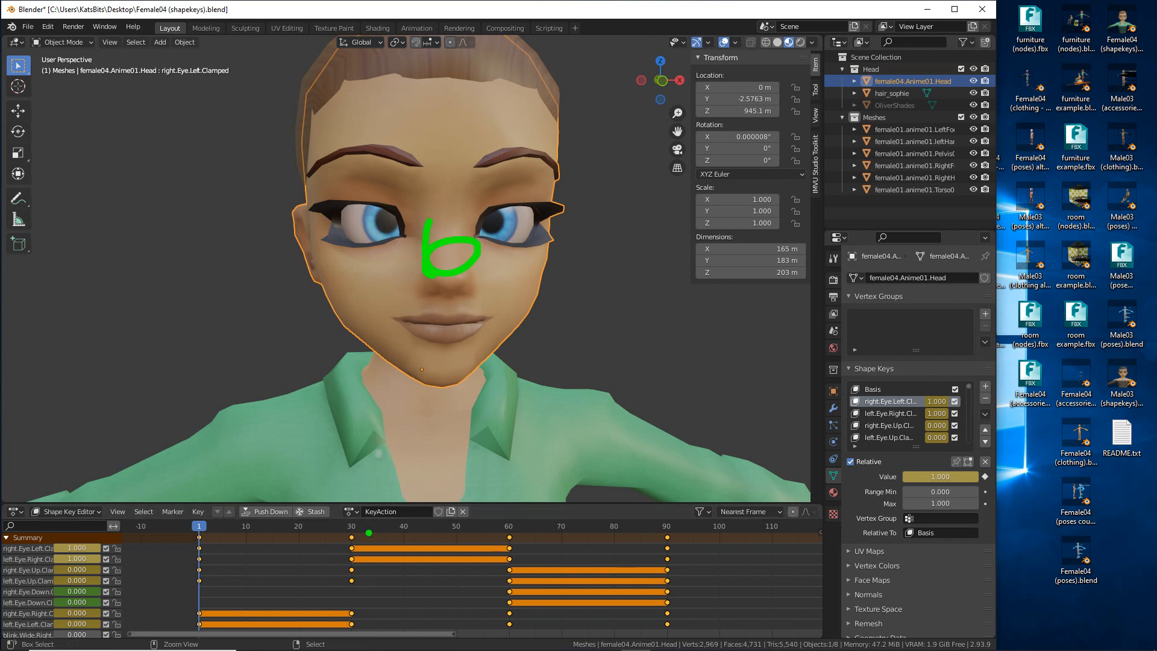
drag(509, 528, 505, 600)
drag(671, 538, 671, 615)
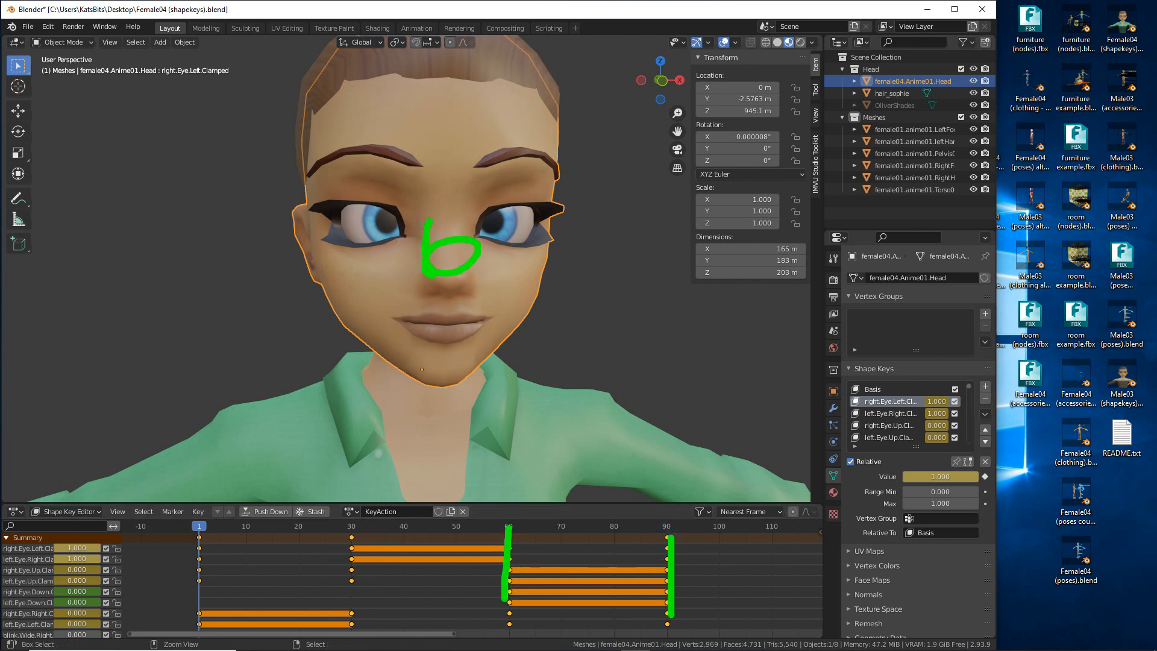
- Key the right.Eye.Down and left.Eye.Down shapes at 0.000 on frames 1 and 30
key(Escape)
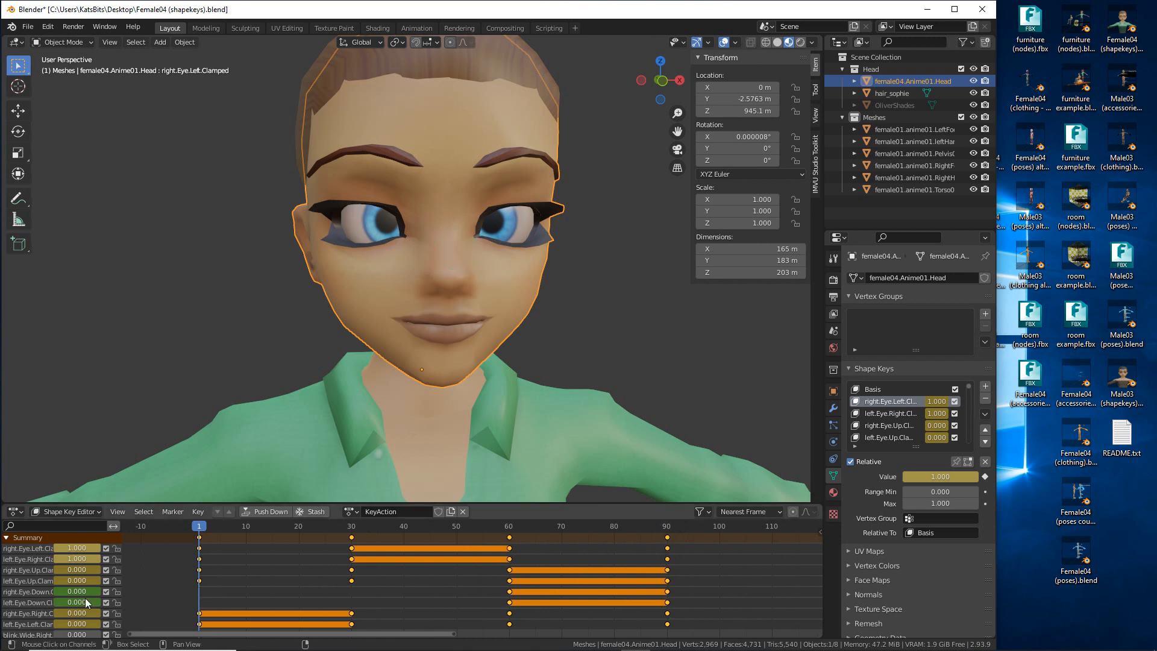
drag(80, 592, 56, 602)
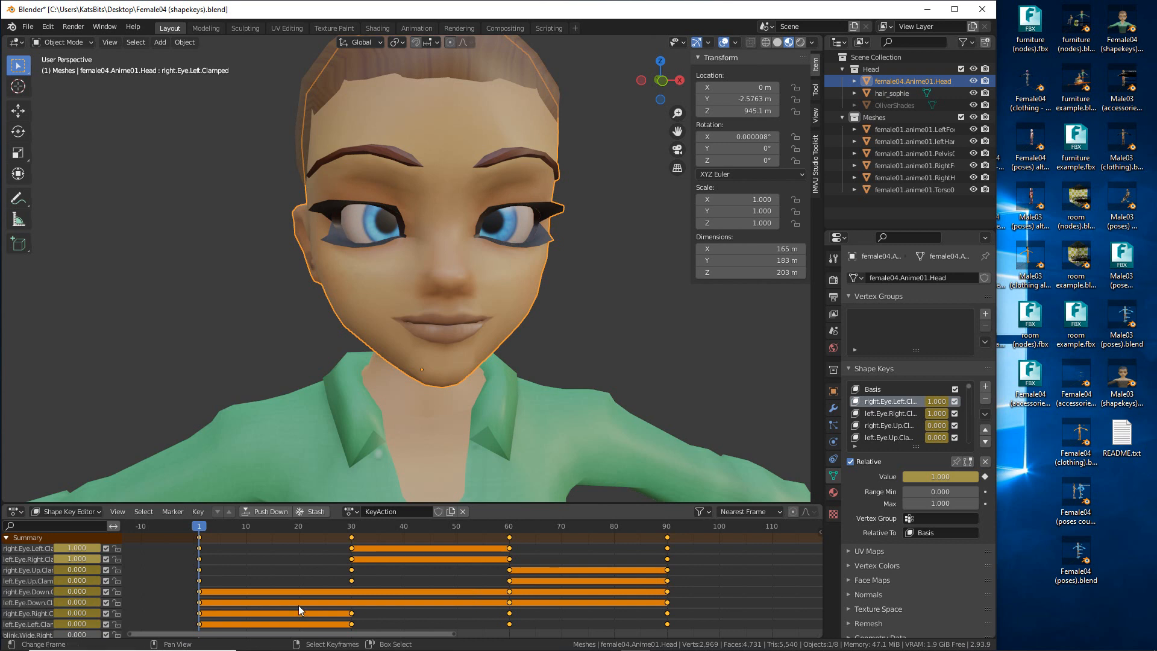
drag(201, 532, 351, 535)
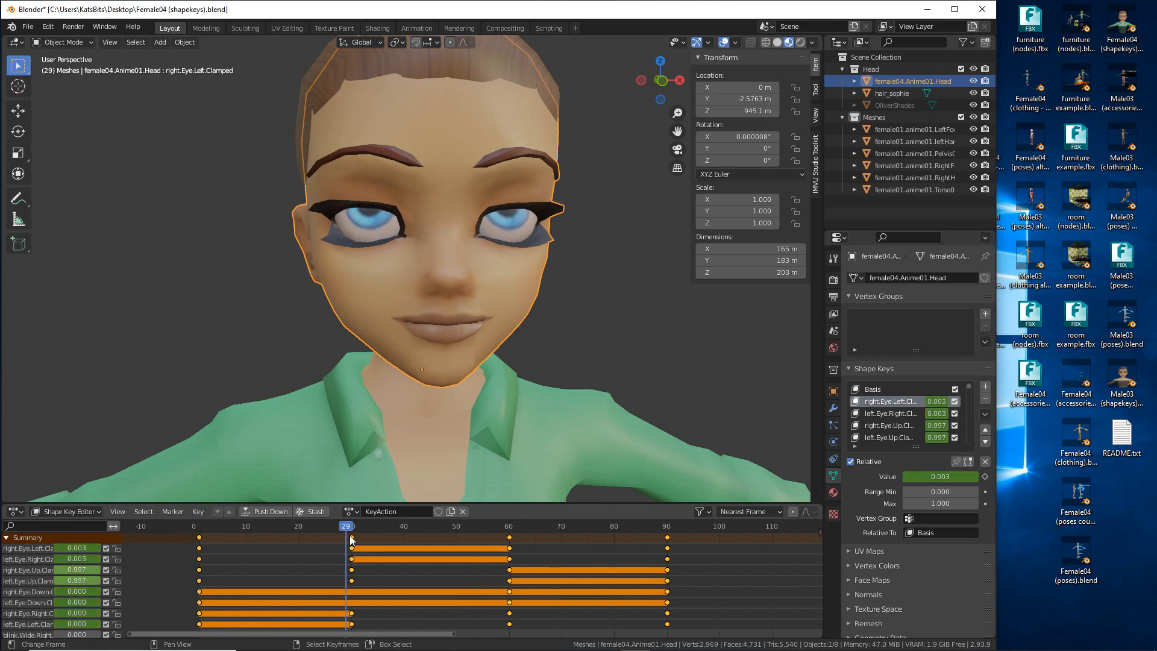
mouse_move(73, 580)
mouse_down()
mouse_move(51, 603)
mouse_move(50, 585)
mouse_move(13, 604)
mouse_up()
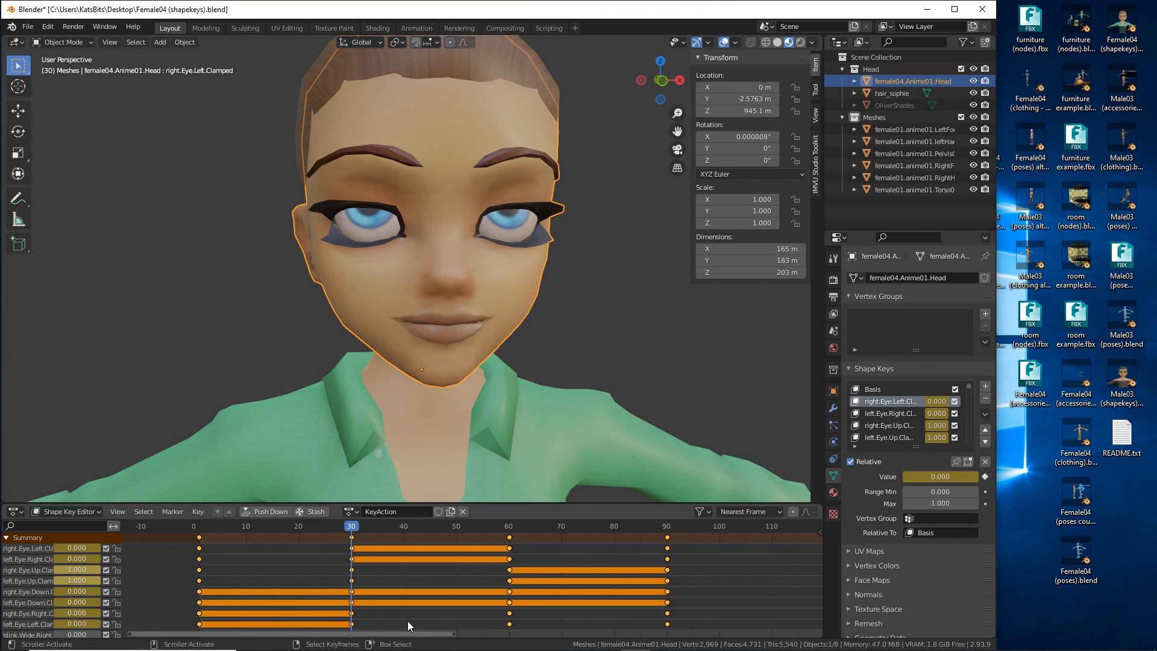
- Check the eye-direction keys and the face at frame 60, and return to frame 1
mouse_move(351, 525)
mouse_down()
mouse_move(666, 531)
mouse_move(172, 544)
mouse_move(677, 544)
mouse_move(157, 549)
mouse_move(657, 545)
mouse_move(191, 570)
mouse_move(610, 568)
mouse_move(509, 576)
mouse_move(519, 595)
mouse_move(497, 568)
mouse_up()
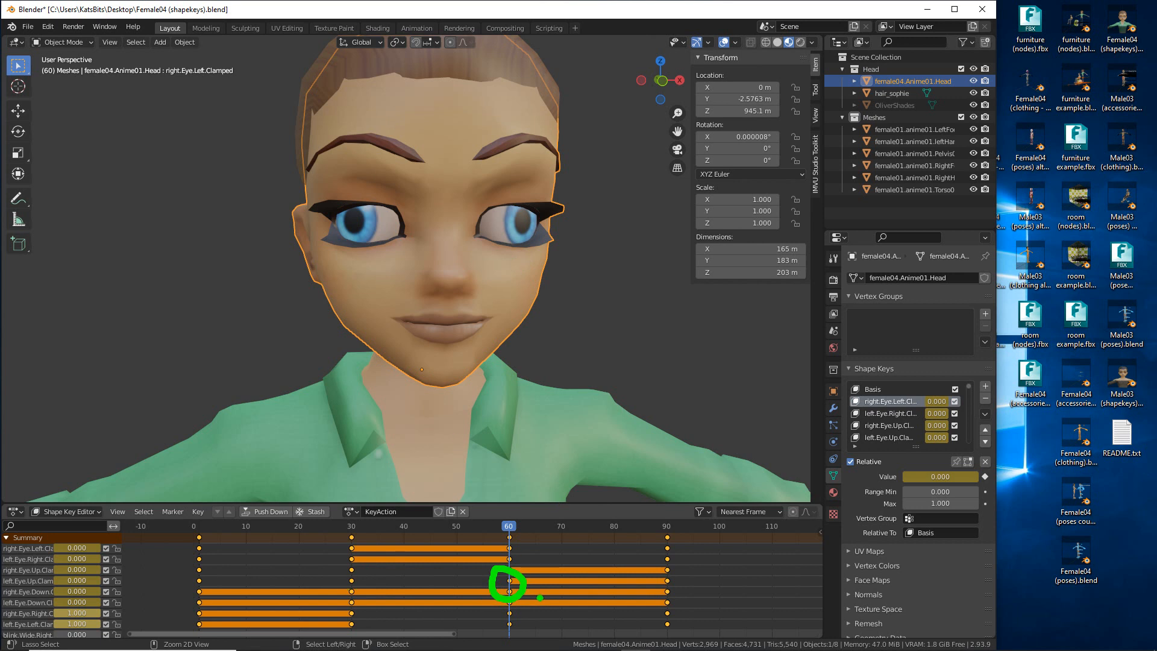
mouse_move(657, 610)
mouse_down()
mouse_move(682, 627)
mouse_move(661, 603)
mouse_up()
key(Escape)
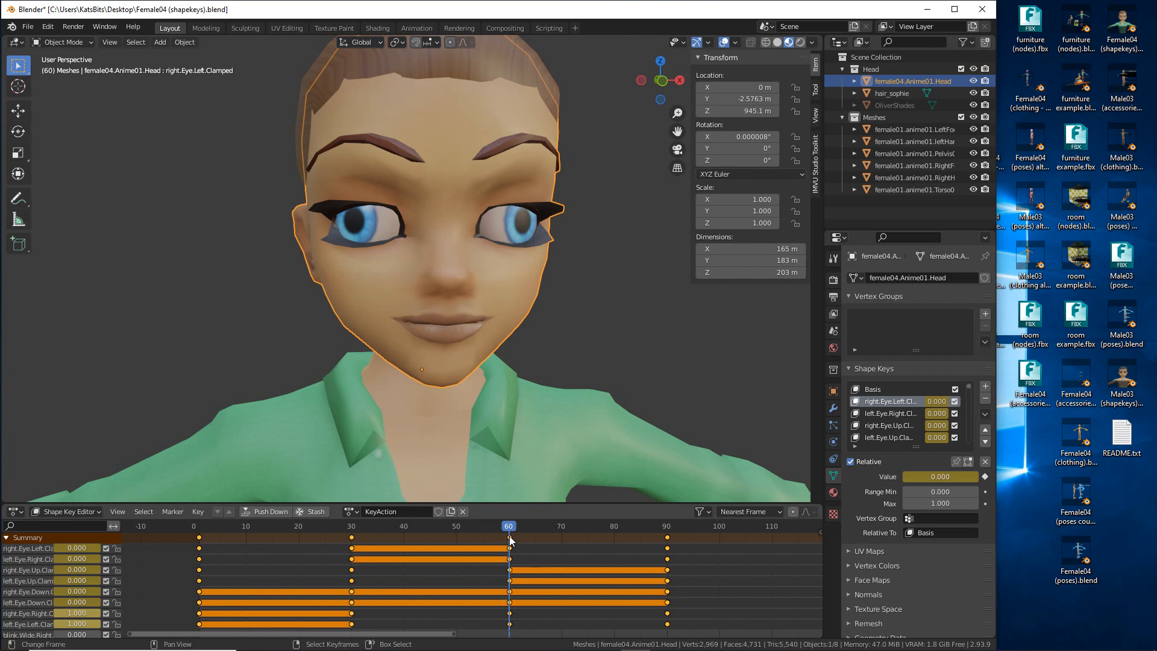
drag(508, 528, 199, 533)
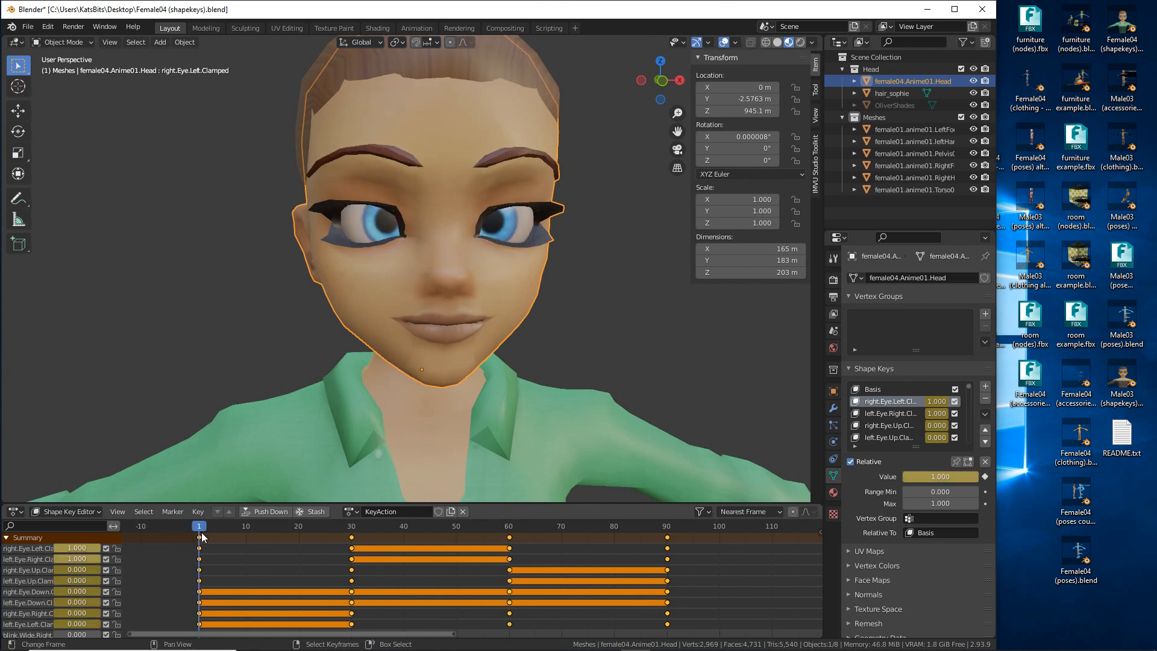
- Examine the neck seam at the back of the head, and the face from the front and side
middle_drag(248, 352, 525, 348)
scroll(526, 348, up, 3)
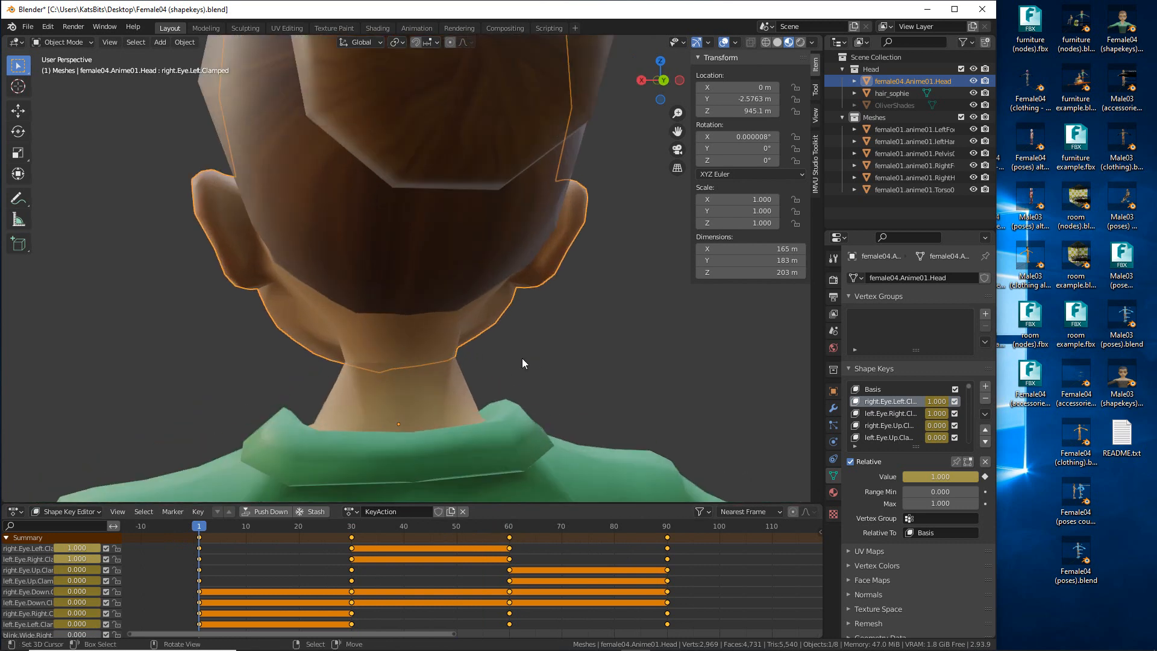
mouse_move(382, 349)
mouse_down()
mouse_move(470, 374)
mouse_move(359, 357)
mouse_up()
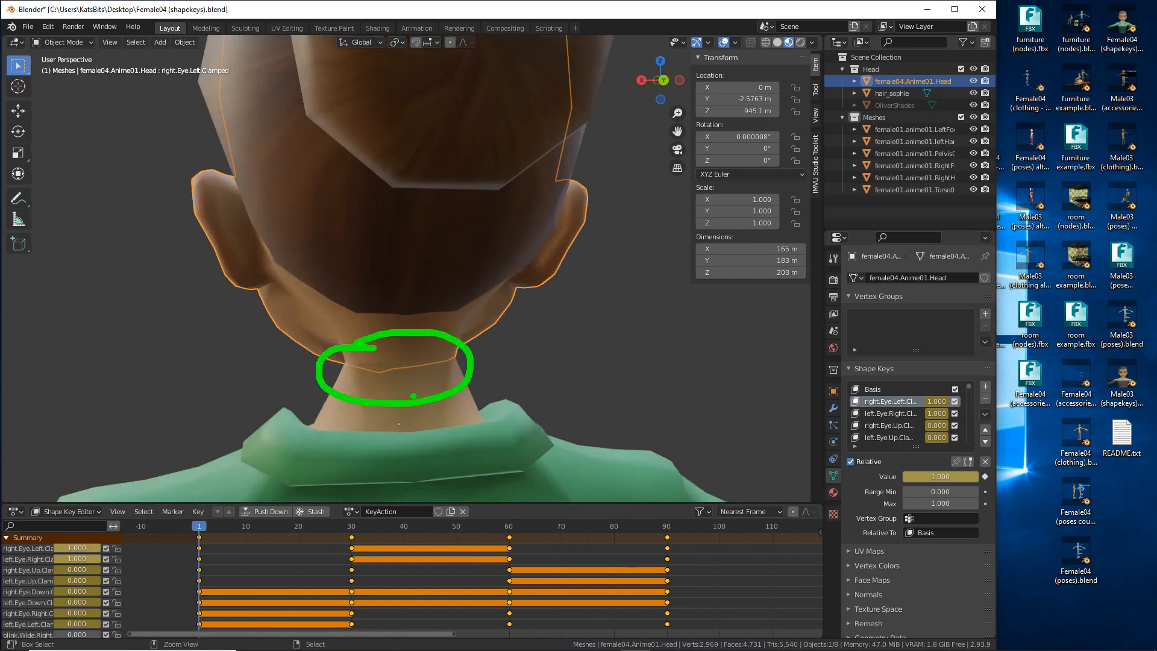
drag(364, 569, 463, 591)
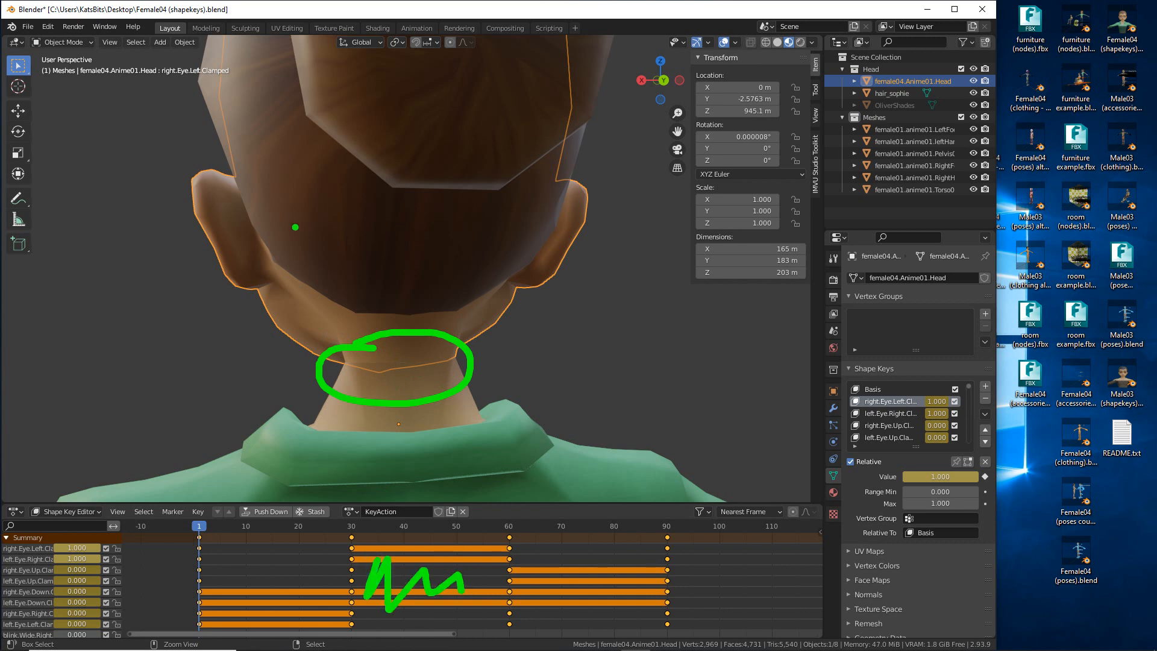
key(Escape)
middle_drag(212, 276, 480, 266)
scroll(480, 270, down, 3)
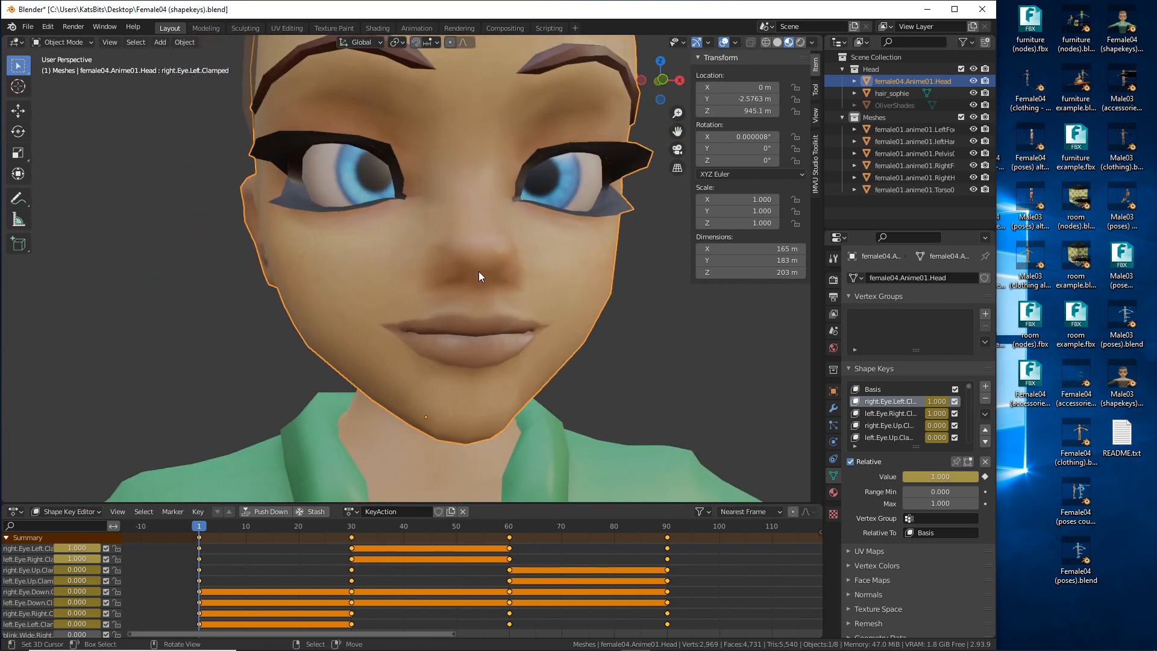
mouse_move(416, 140)
mouse_down()
mouse_move(379, 199)
mouse_move(388, 154)
mouse_up()
mouse_move(310, 214)
mouse_down()
mouse_move(519, 241)
mouse_move(506, 176)
mouse_up()
mouse_move(425, 368)
mouse_down()
mouse_move(426, 448)
mouse_move(390, 425)
mouse_up()
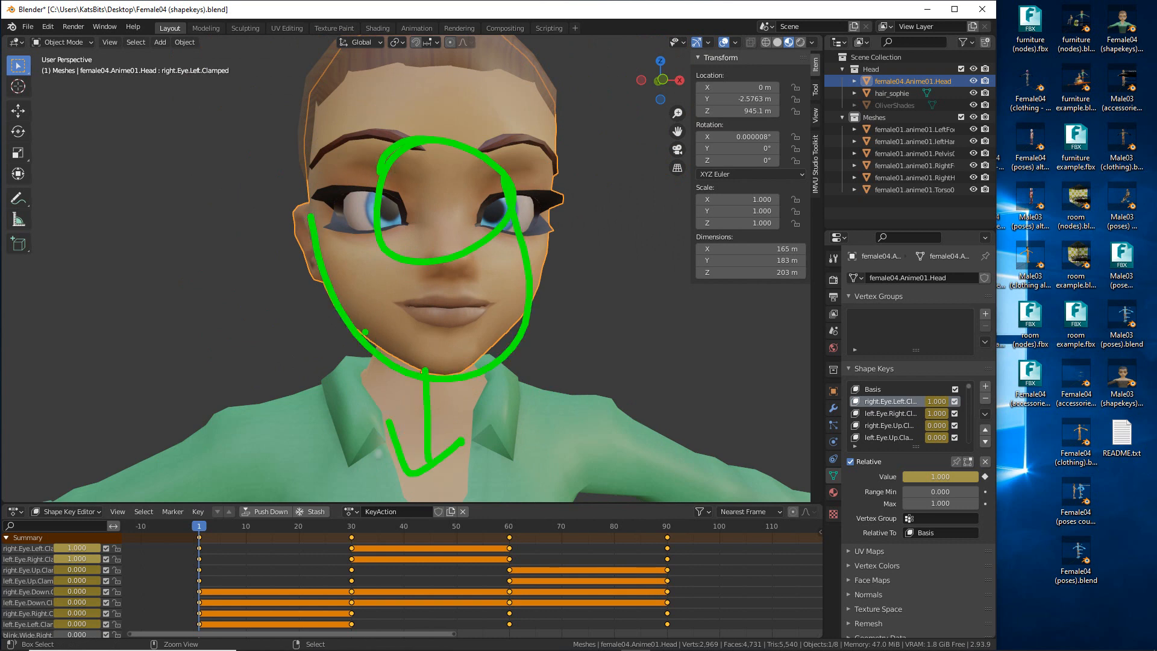
key(Escape)
middle_drag(424, 317, 483, 338)
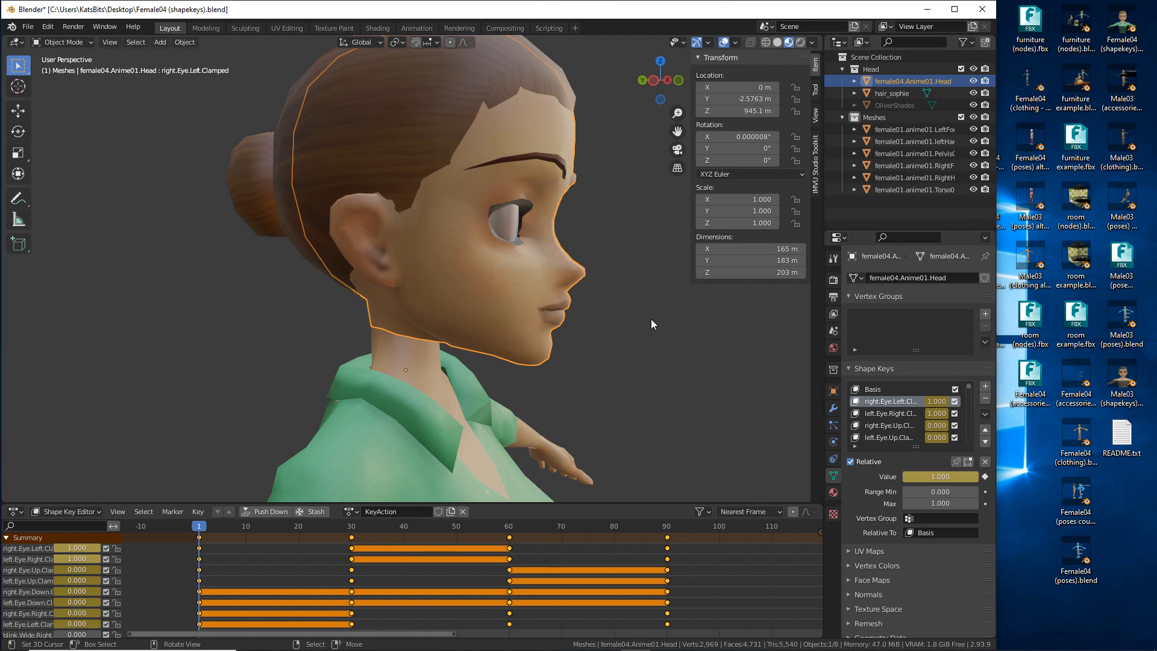
- Show the IMVU Studio Toolkit tools and view the head from the front again
click(817, 163)
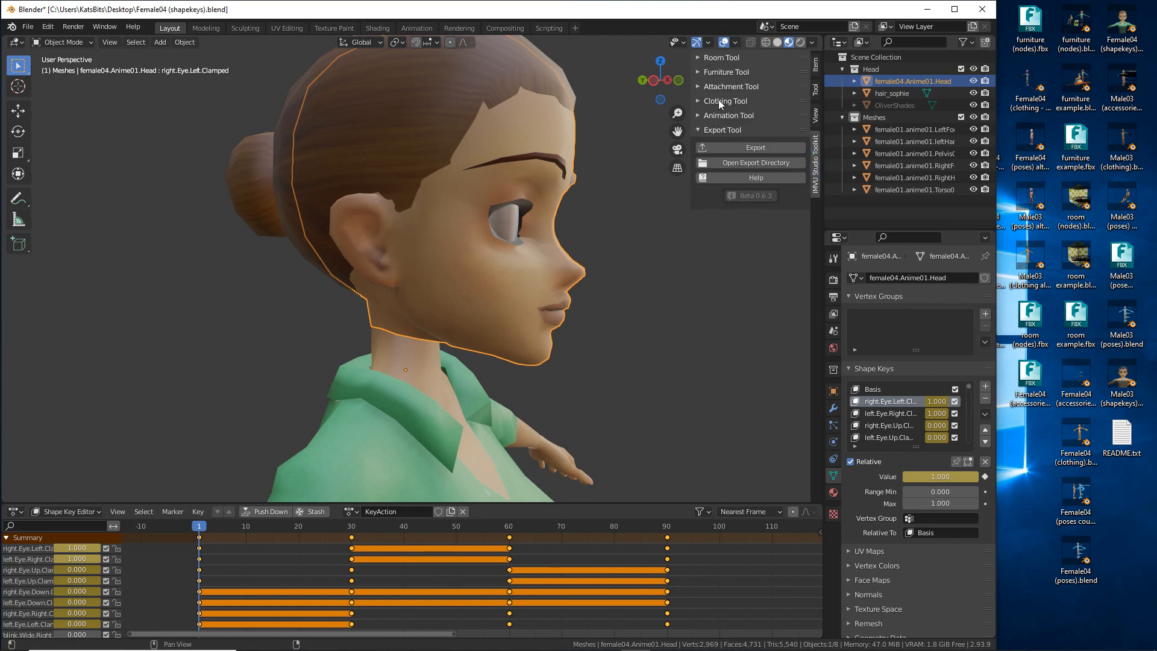
click(1122, 143)
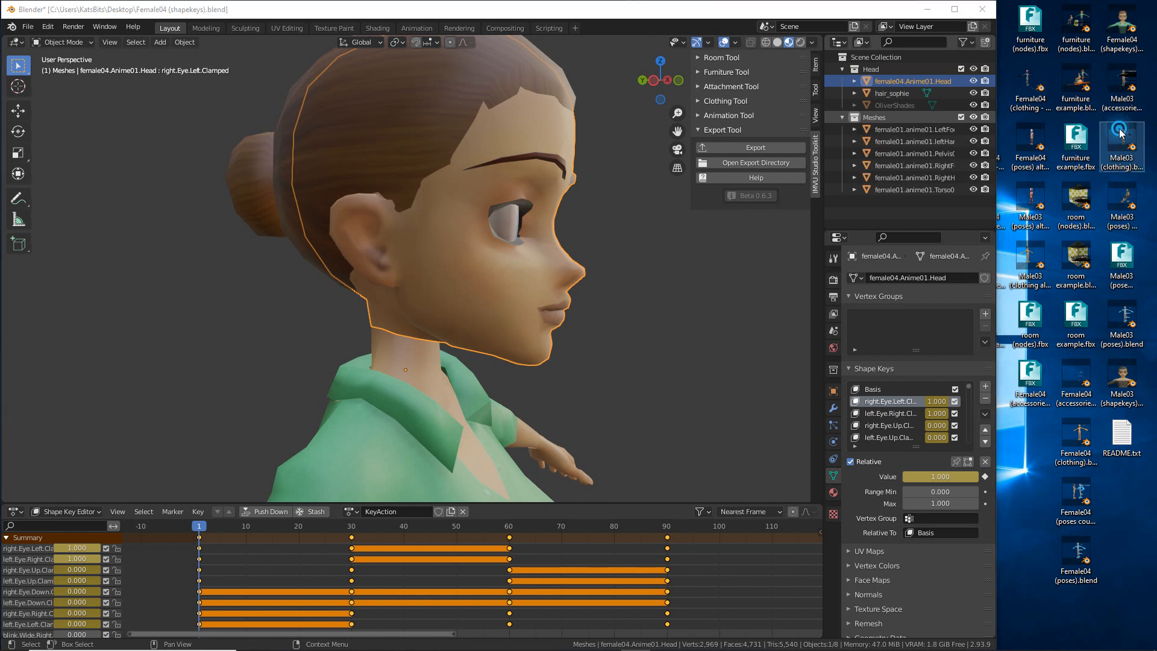
middle_drag(624, 344, 539, 346)
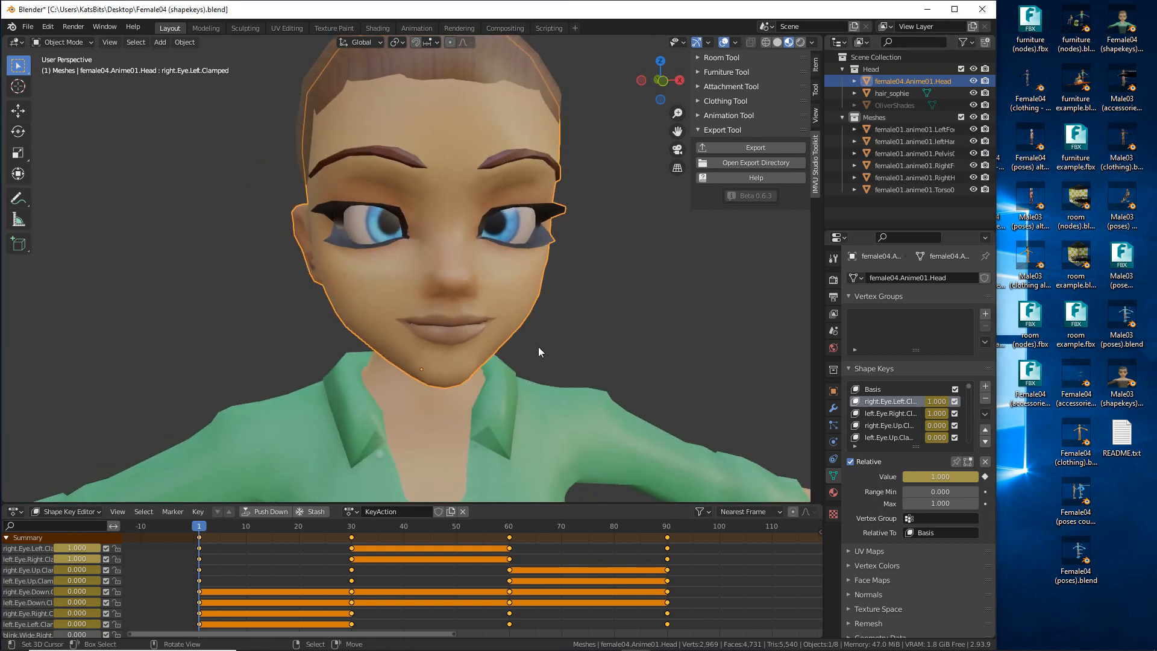
drag(208, 524, 200, 561)
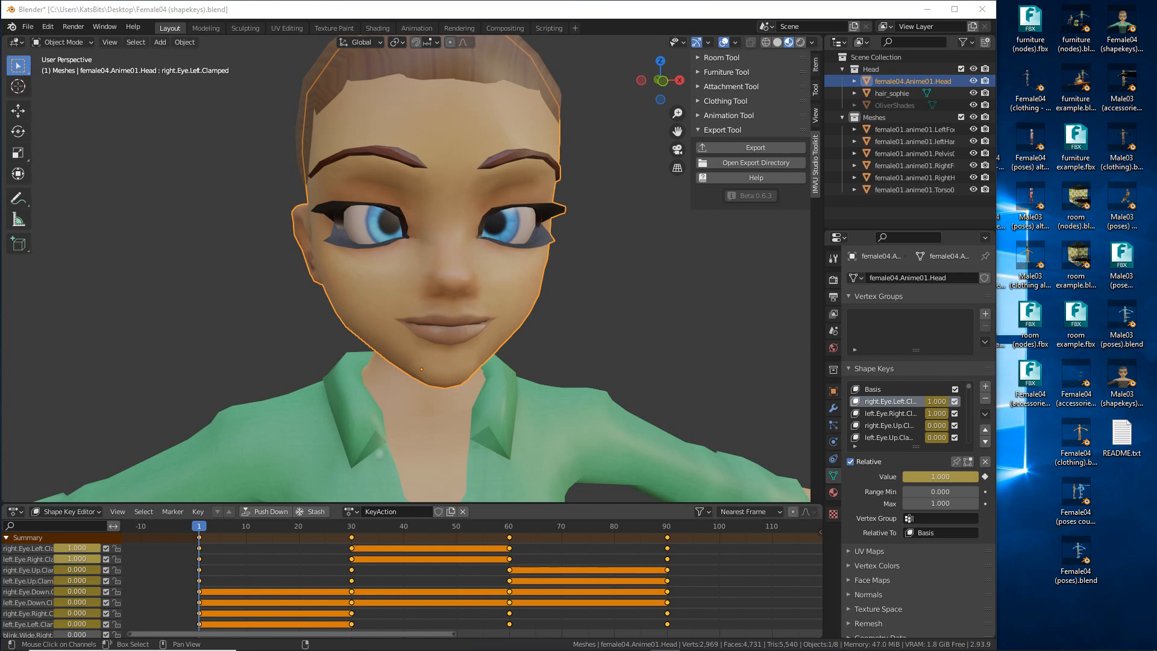
mouse_move(1074, 649)
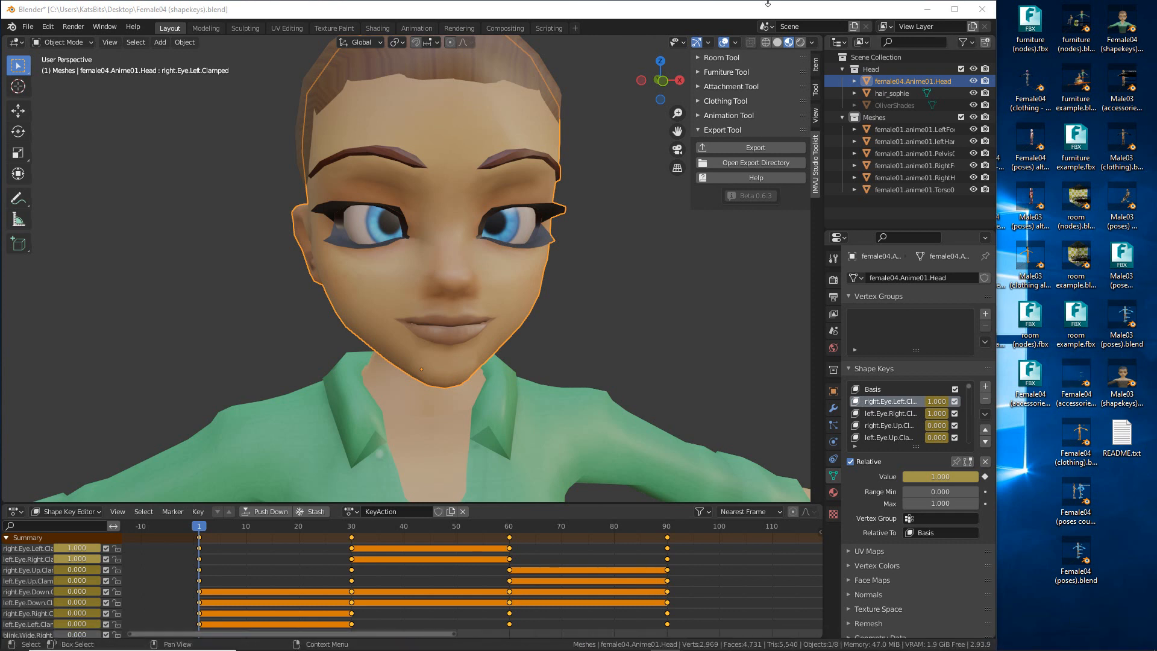
middle_drag(381, 431, 533, 360)
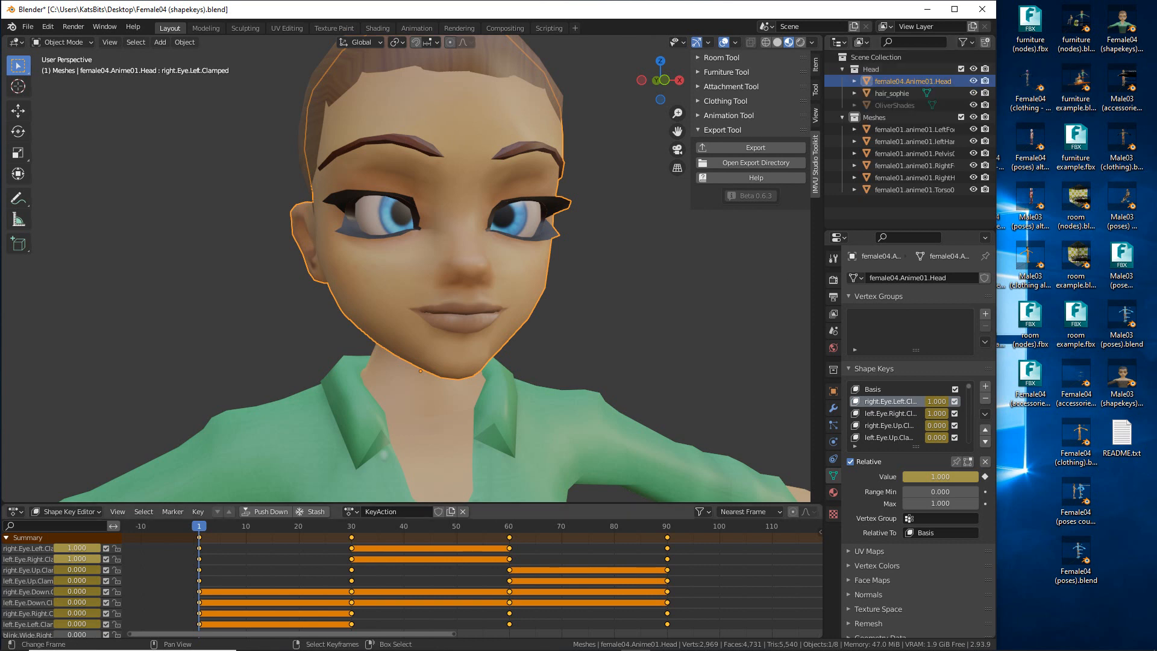
- Switch to Chrome and open the Download section of the KatsBits page IMVU Starter Files for Blender
mouse_move(270, 646)
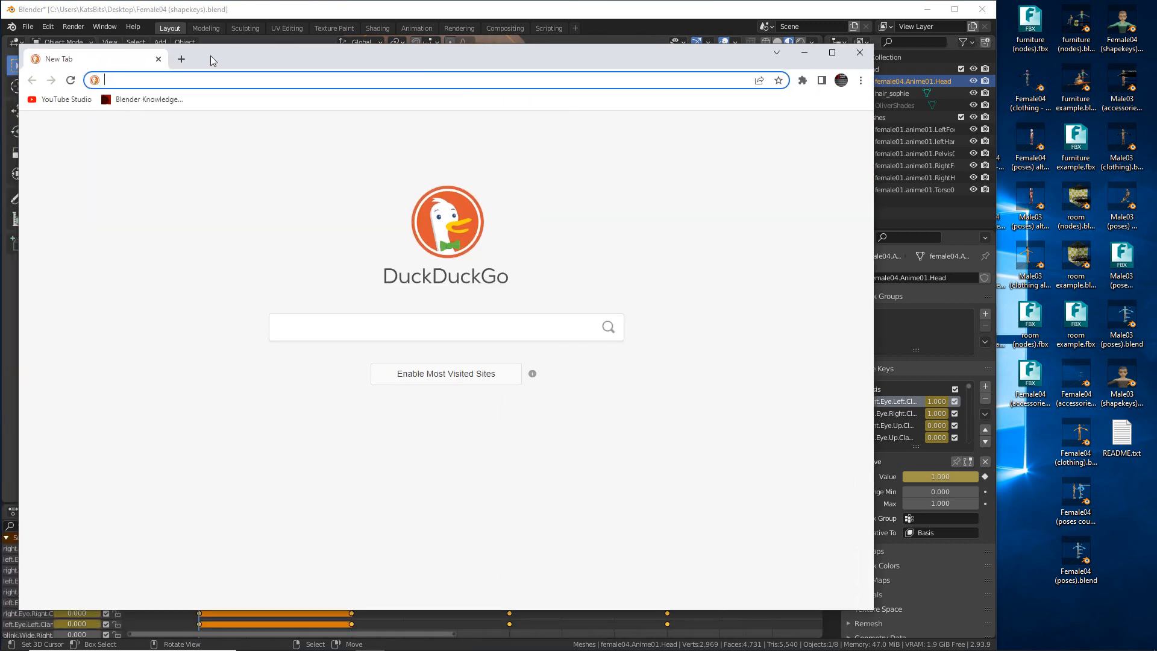
click(152, 112)
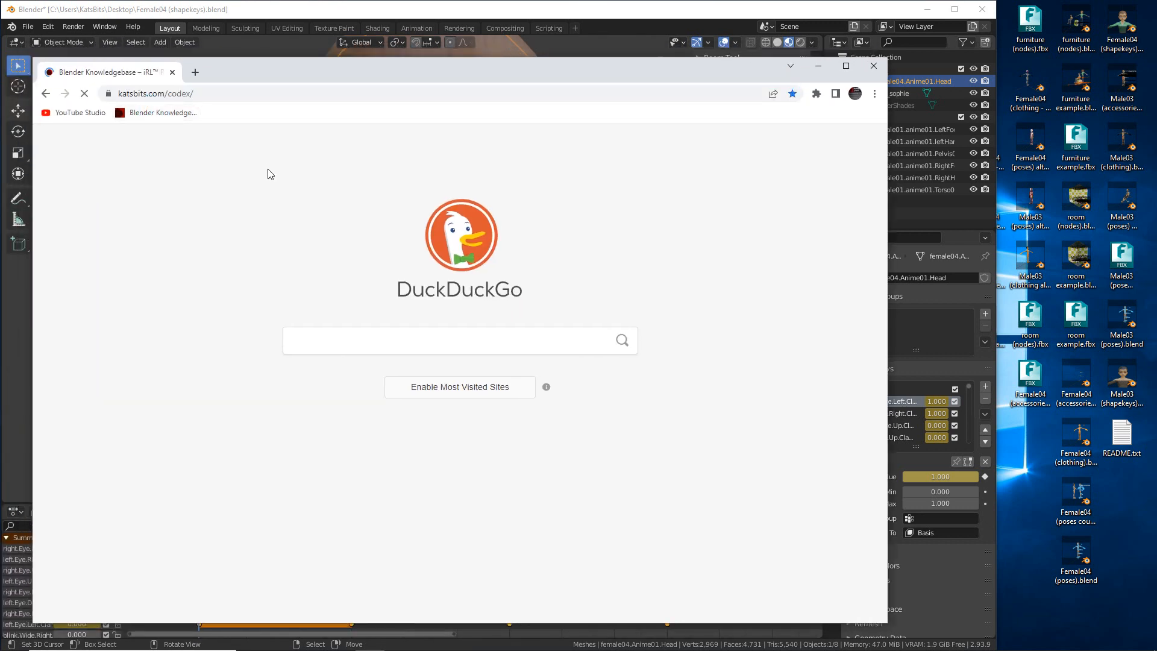
mouse_move(292, 148)
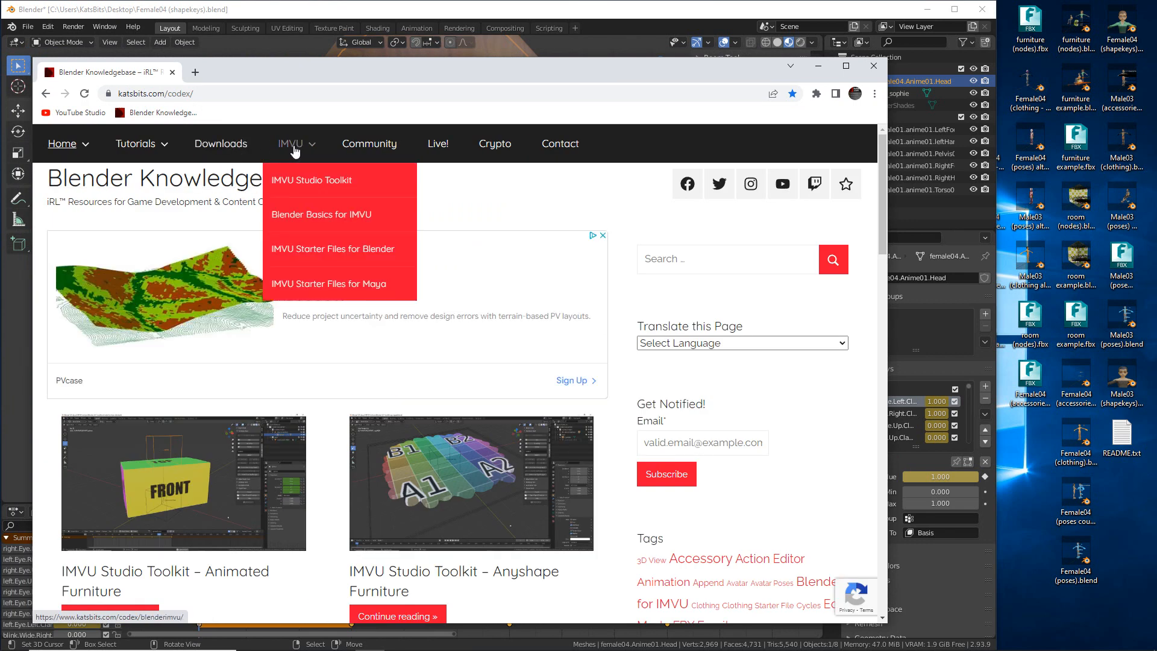
click(316, 253)
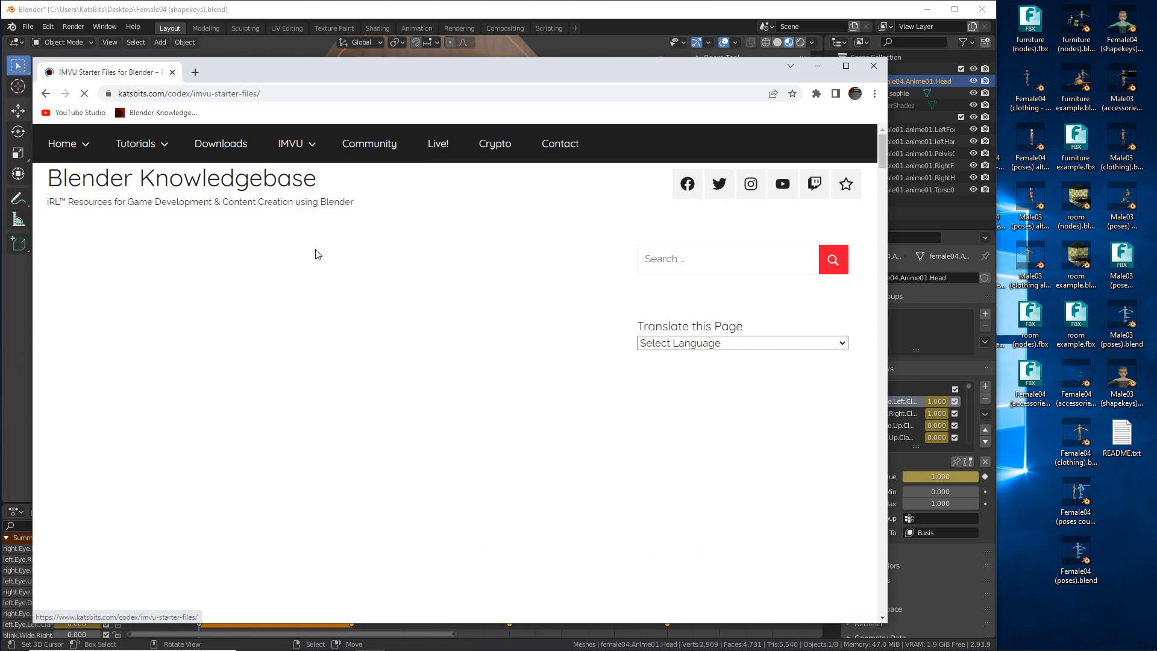
scroll(314, 252, down, 5)
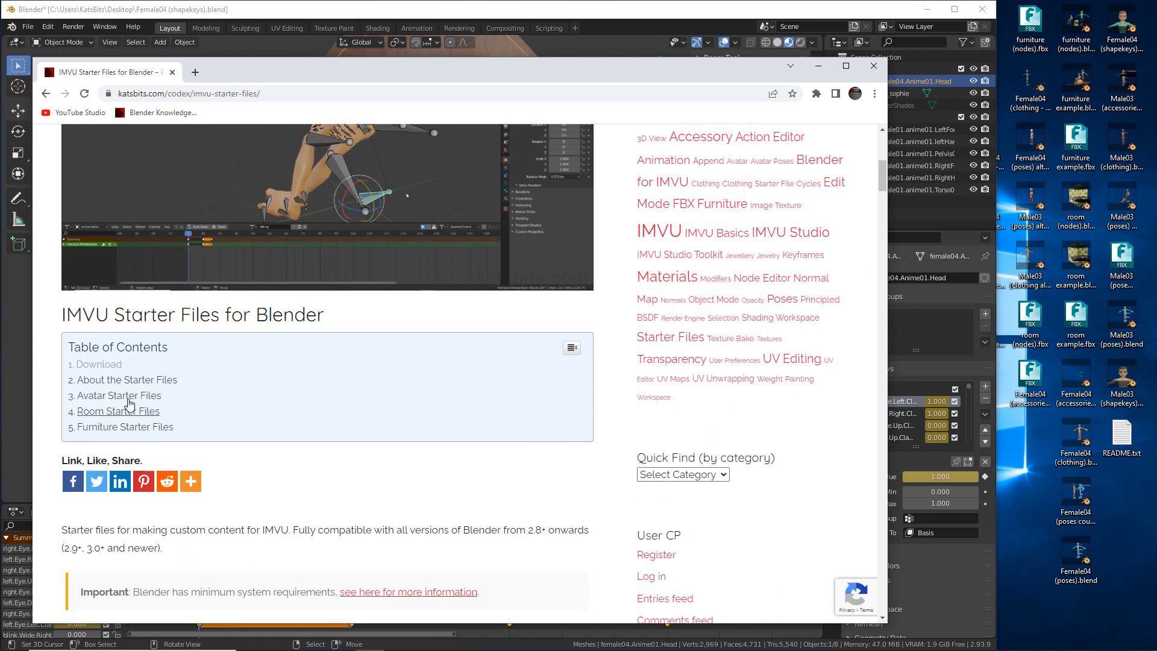
click(101, 364)
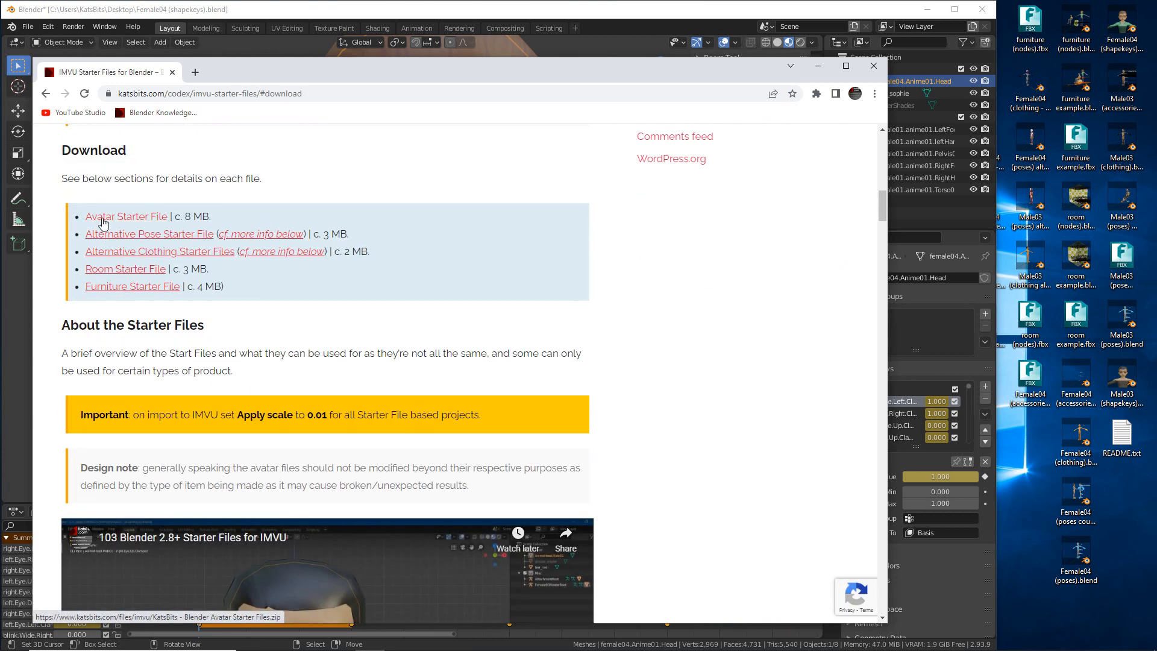
- Review the avatar, alternative pose, alternative clothing, room and furniture starter file downloads
key(ctrl+2)
drag(79, 227, 169, 227)
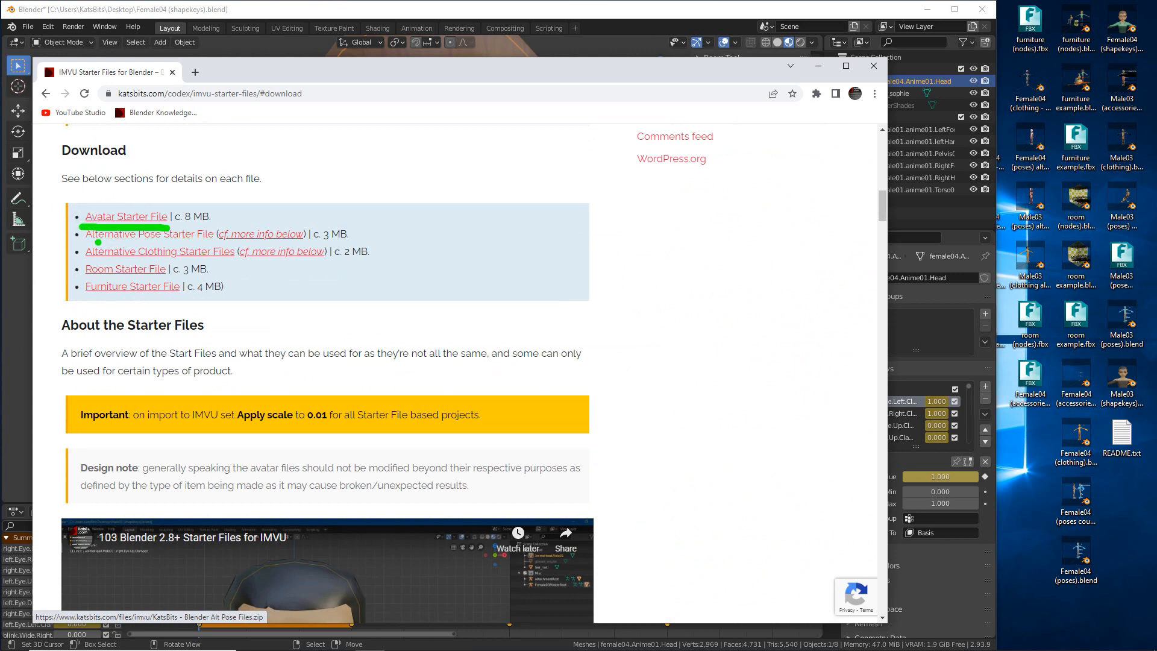
drag(89, 238, 198, 245)
drag(104, 263, 224, 263)
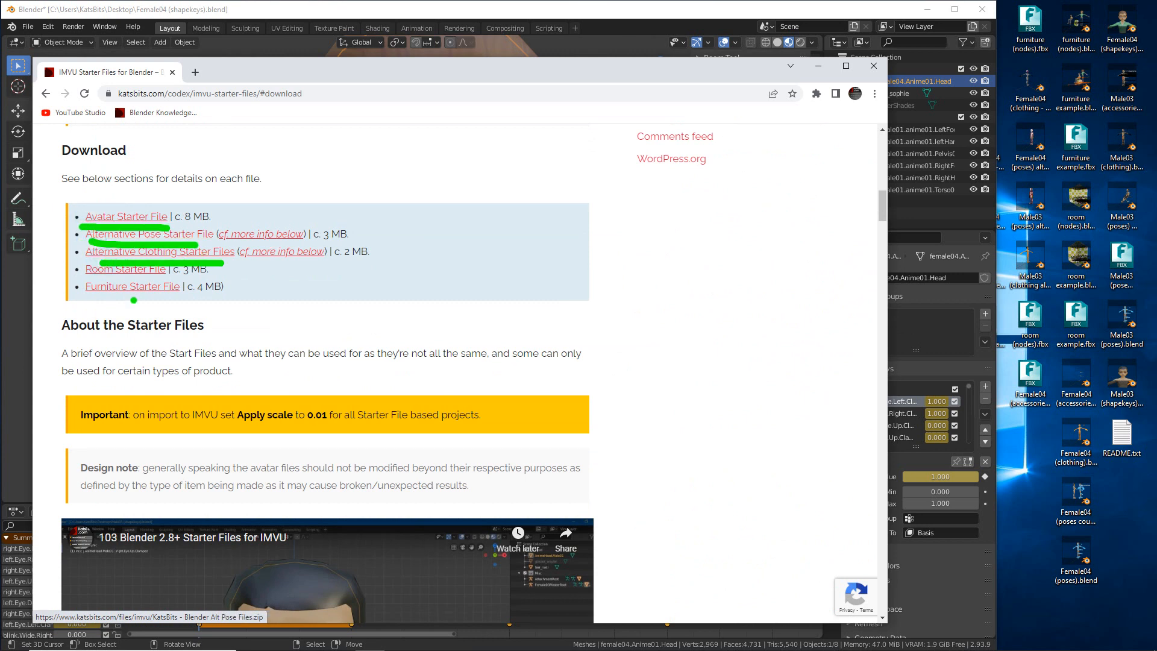
mouse_move(99, 281)
mouse_down()
mouse_move(143, 287)
mouse_move(148, 303)
mouse_up()
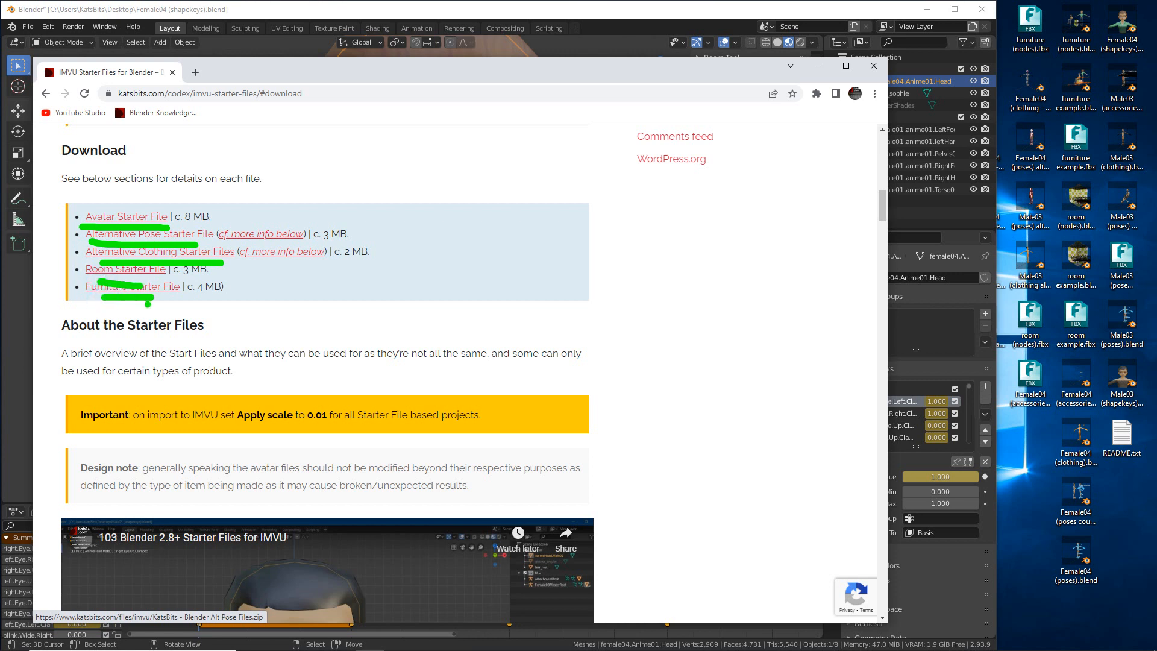
key(Escape)
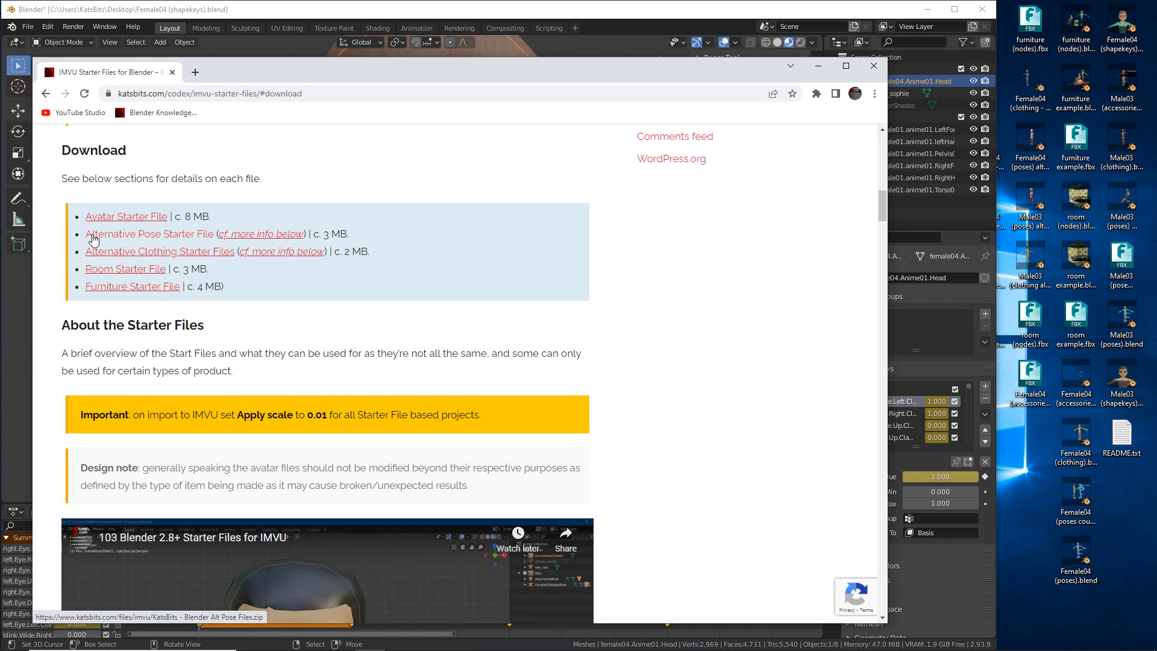
- Switch back to Blender and look over the head and the IMVU Studio Toolkit's list of tools
click(396, 12)
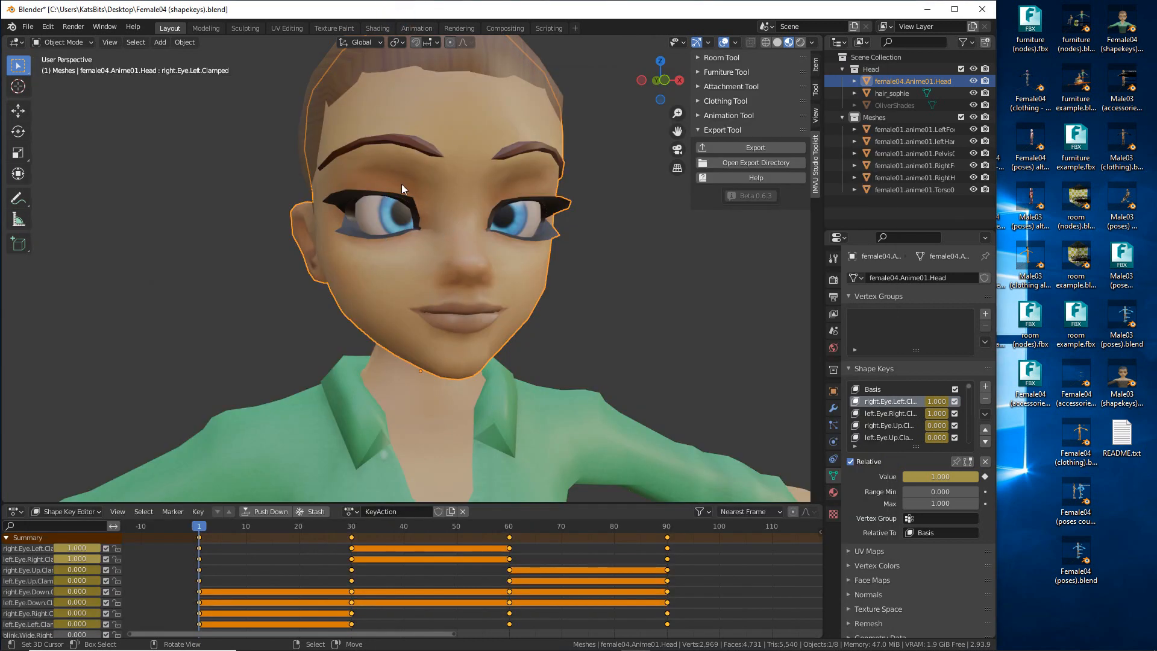
mouse_move(414, 123)
mouse_down()
mouse_move(382, 168)
mouse_move(393, 224)
mouse_up()
key(Escape)
mouse_move(683, 55)
mouse_down()
mouse_move(668, 108)
mouse_move(667, 81)
mouse_up()
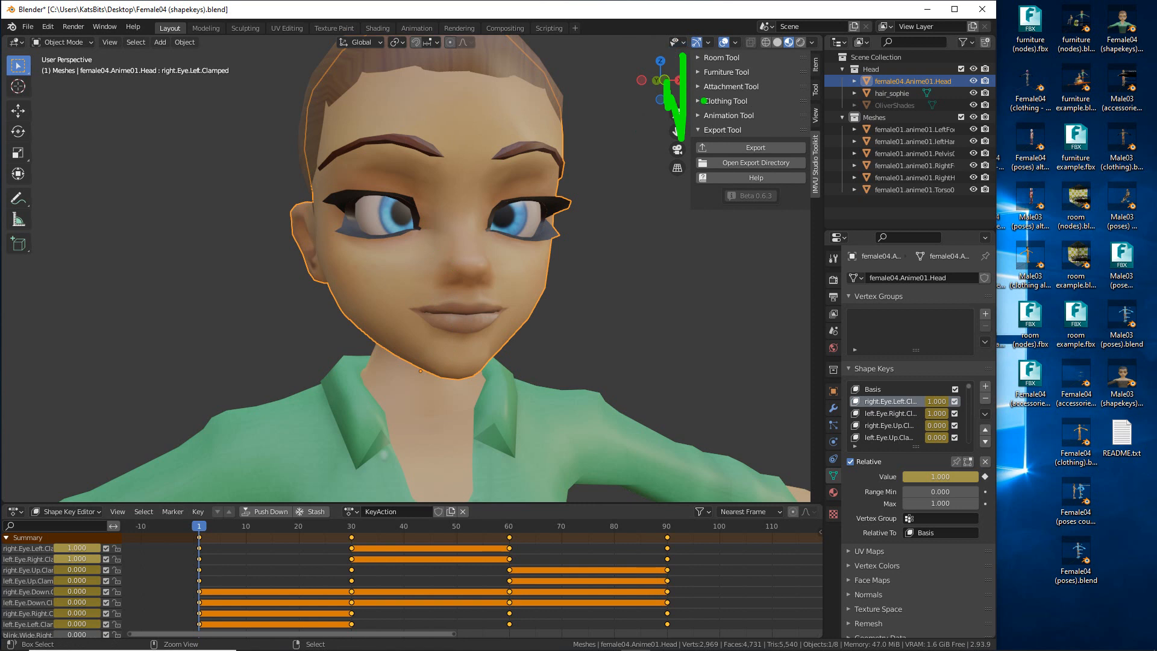
key(Escape)
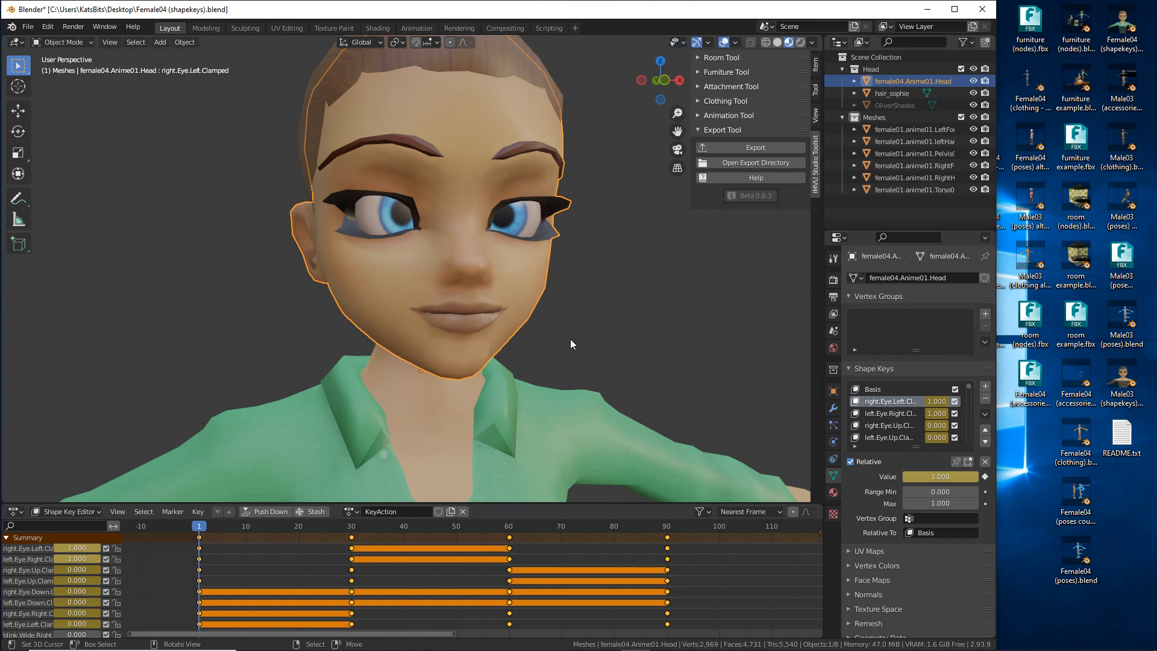
- Switch to Chrome and look over the starter file downloads and the About the Starter Files notes
mouse_move(576, 645)
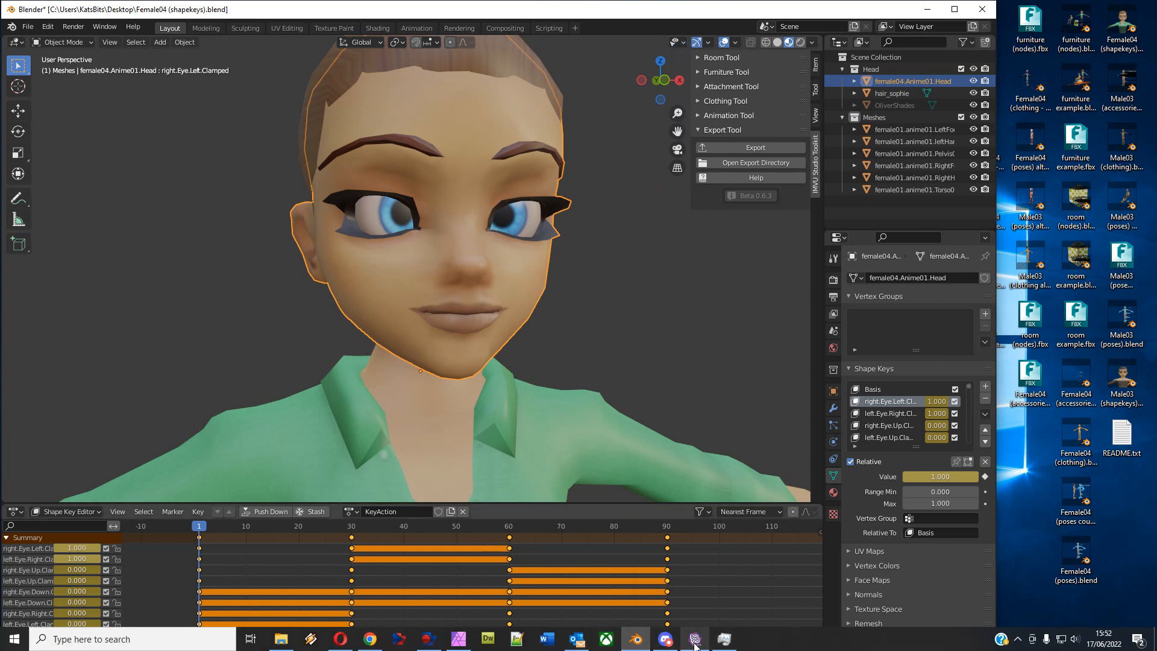
click(370, 641)
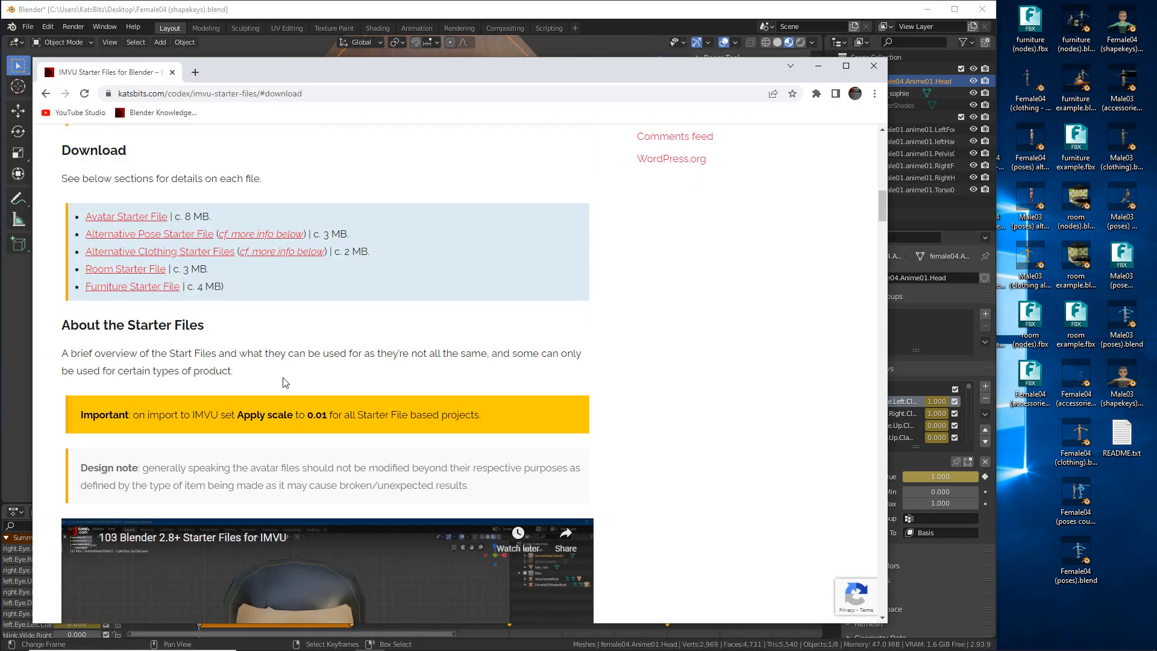
scroll(285, 383, down, 1)
scroll(286, 382, up, 2)
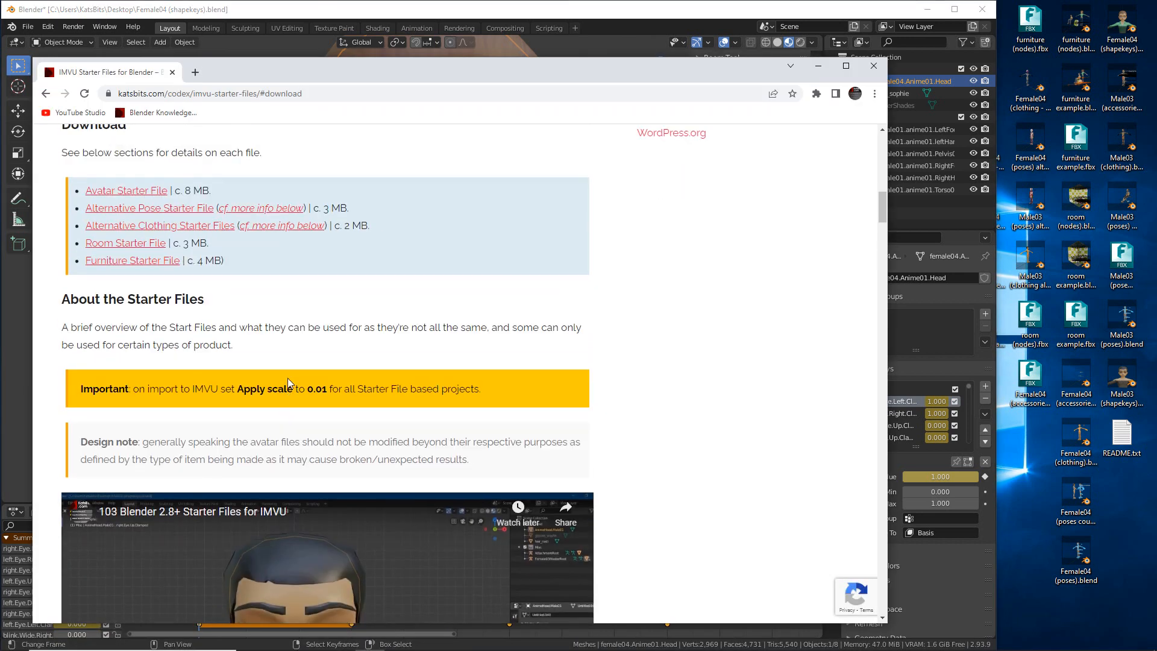
- Open the KatsBits page IMVU Starter Files for Maya and go to its Download section
scroll(367, 353, up, 13)
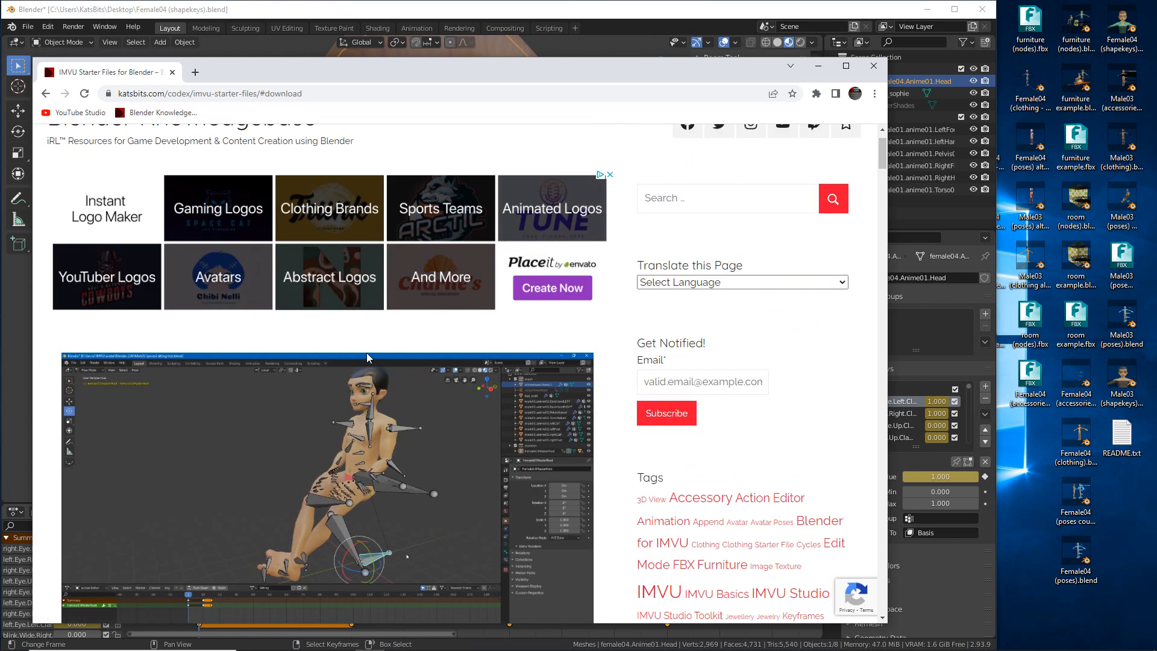
click(300, 141)
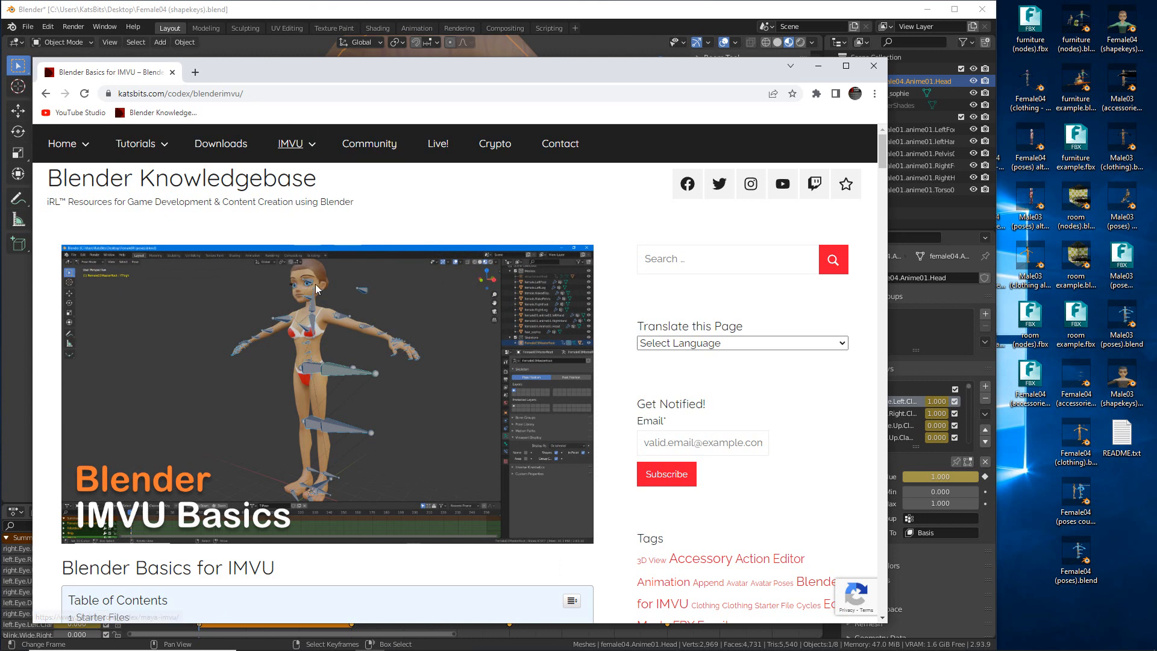
click(306, 287)
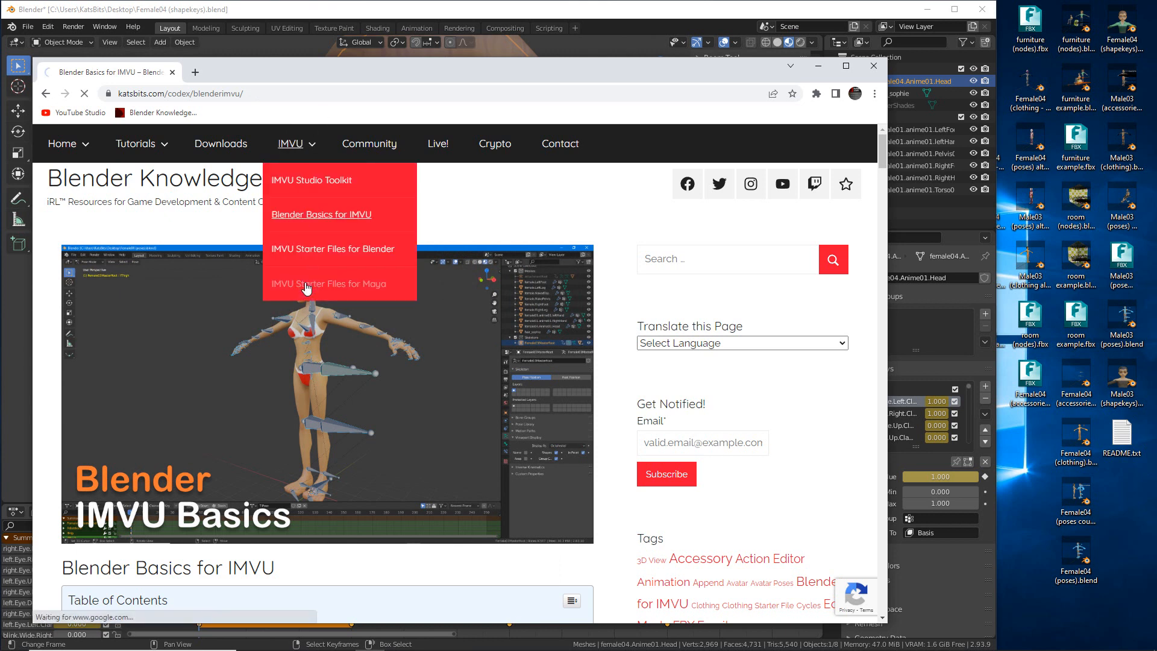
scroll(328, 360, down, 9)
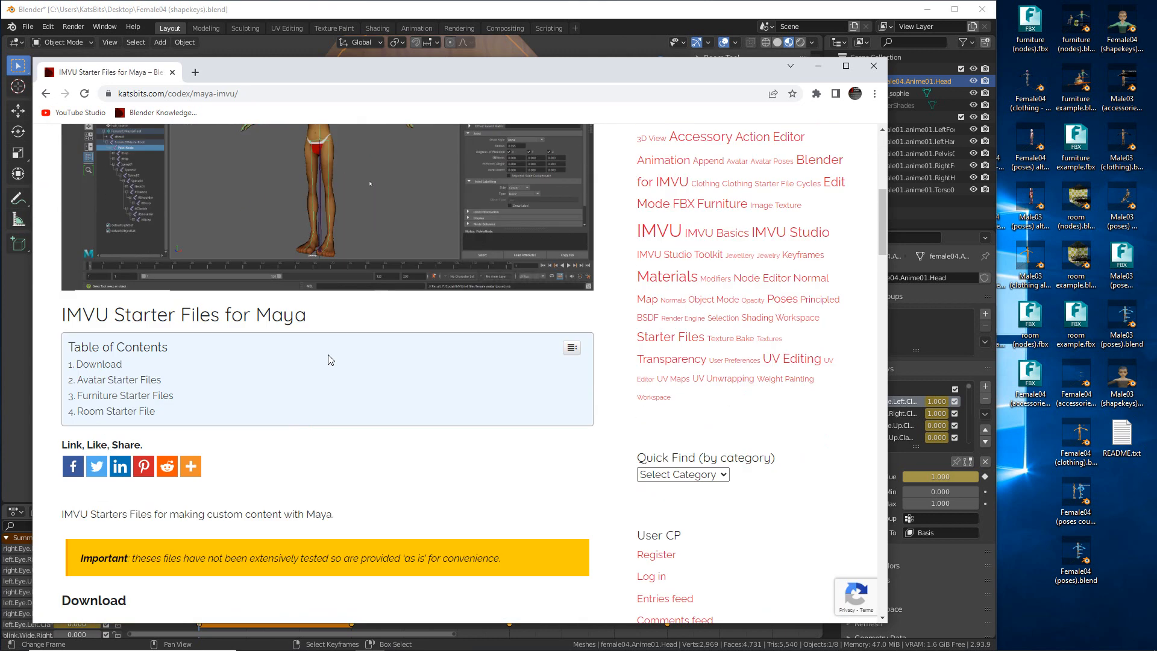
scroll(137, 373, up, 4)
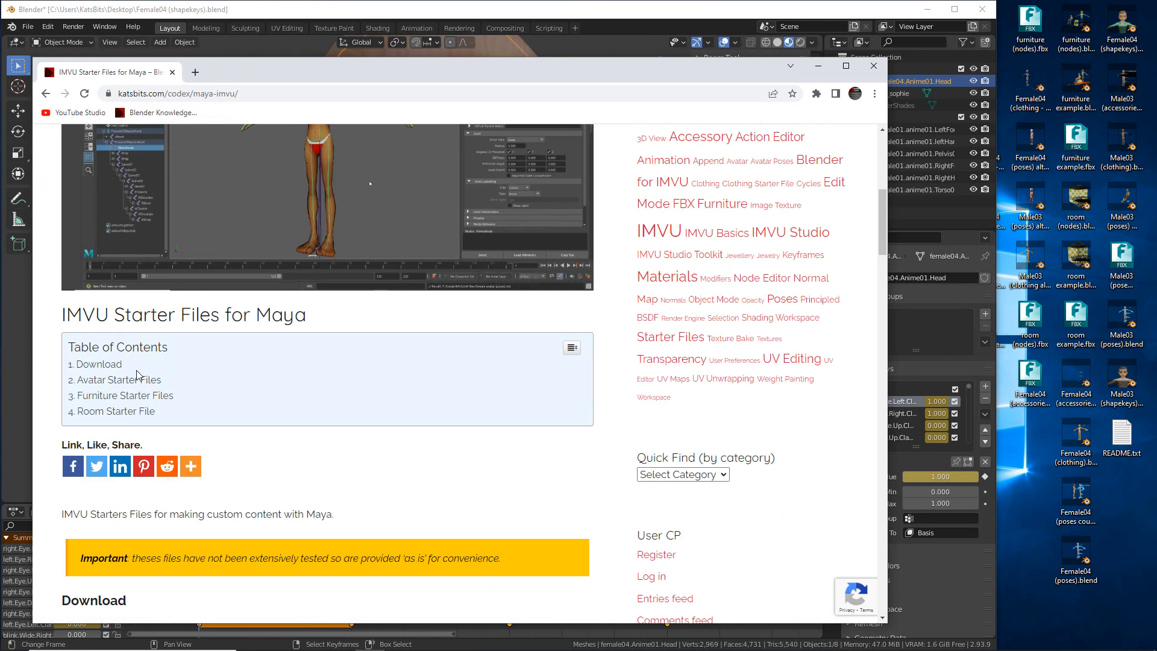
click(104, 364)
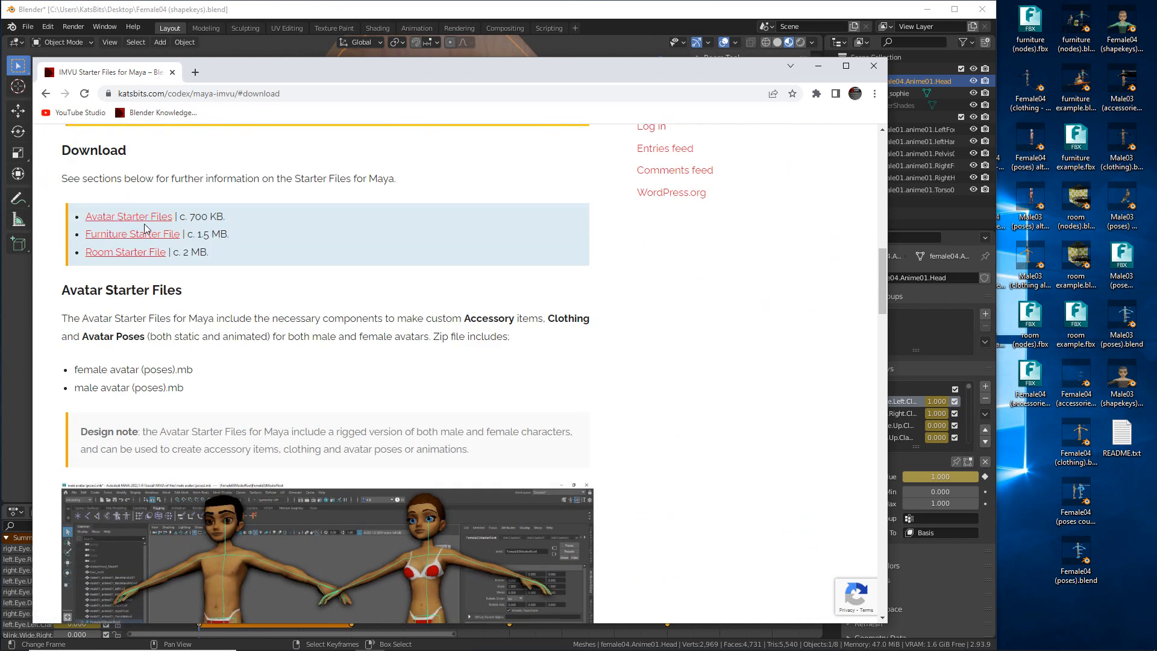
- Review the Maya avatar, furniture and room starter file descriptions, ending at the start of the page
scroll(262, 392, down, 6)
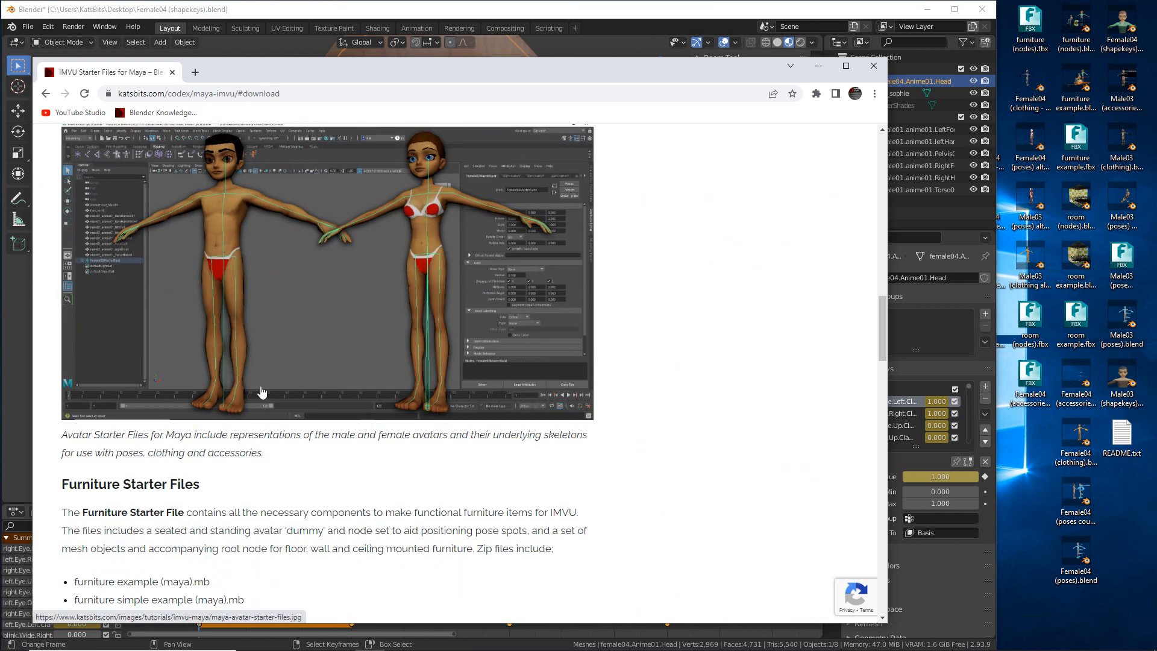
scroll(263, 393, down, 8)
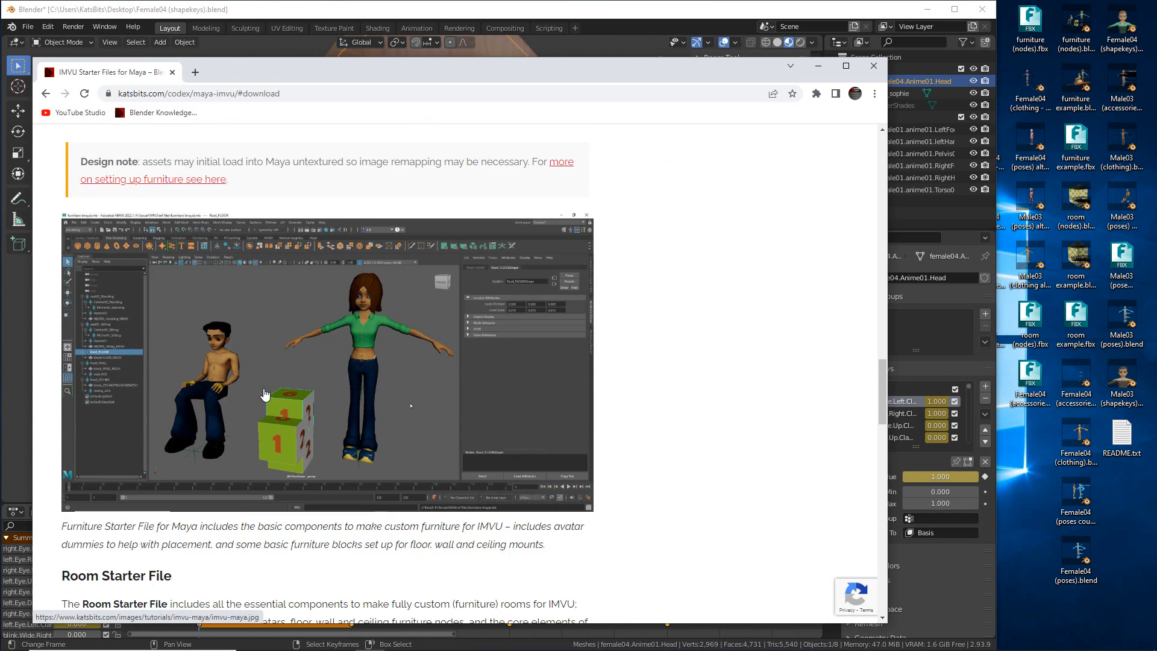
scroll(264, 394, up, 20)
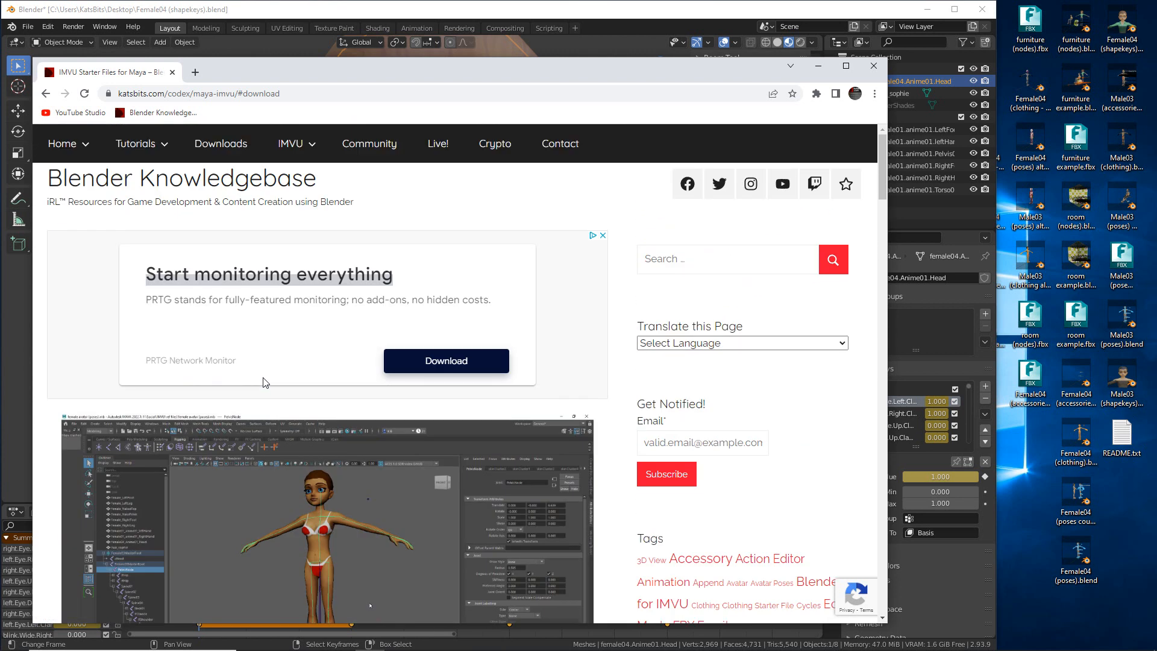
- Move the browser out of the way, switch back to Blender and start a new General file
drag(438, 71, 0, 49)
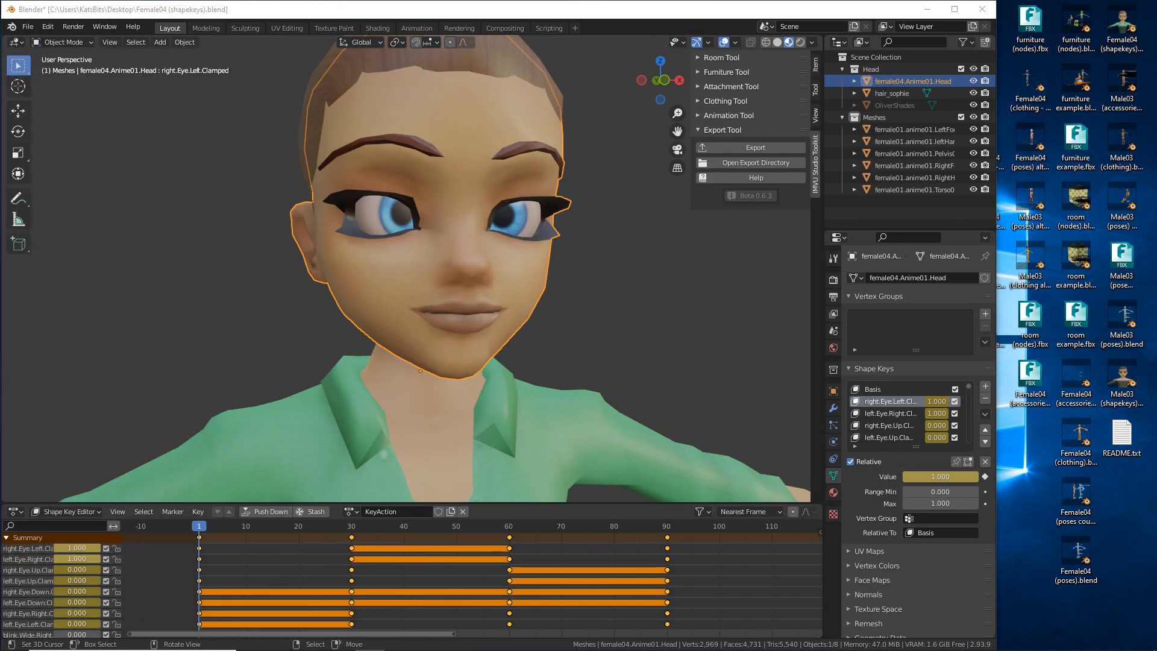
mouse_move(547, 649)
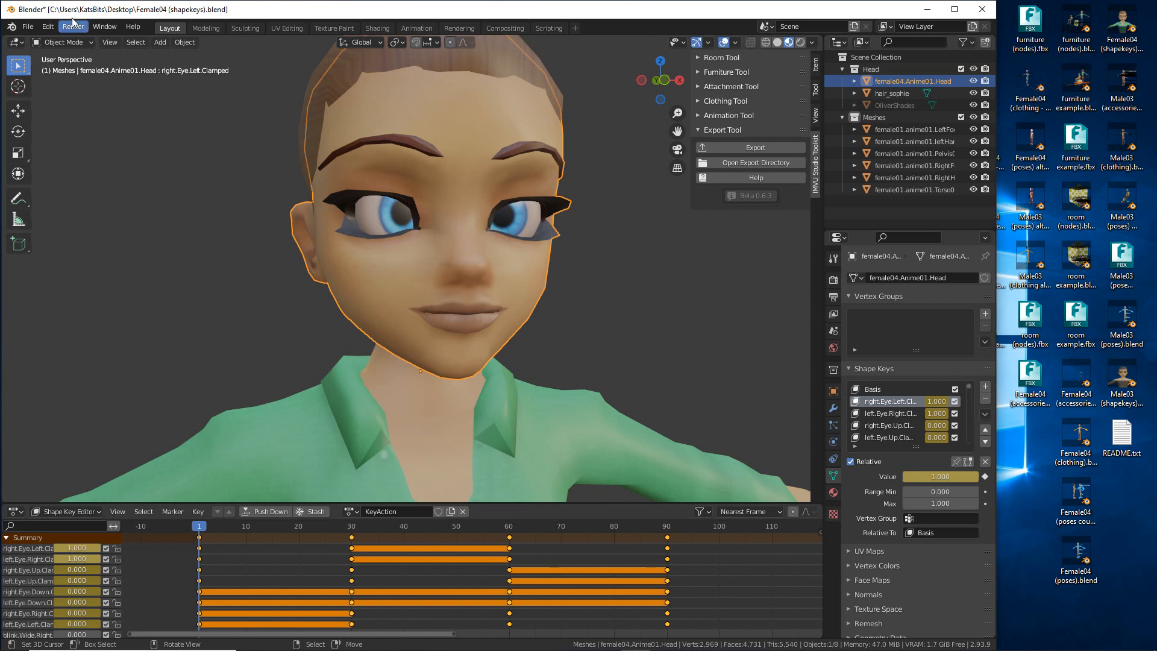
click(28, 27)
mouse_move(40, 42)
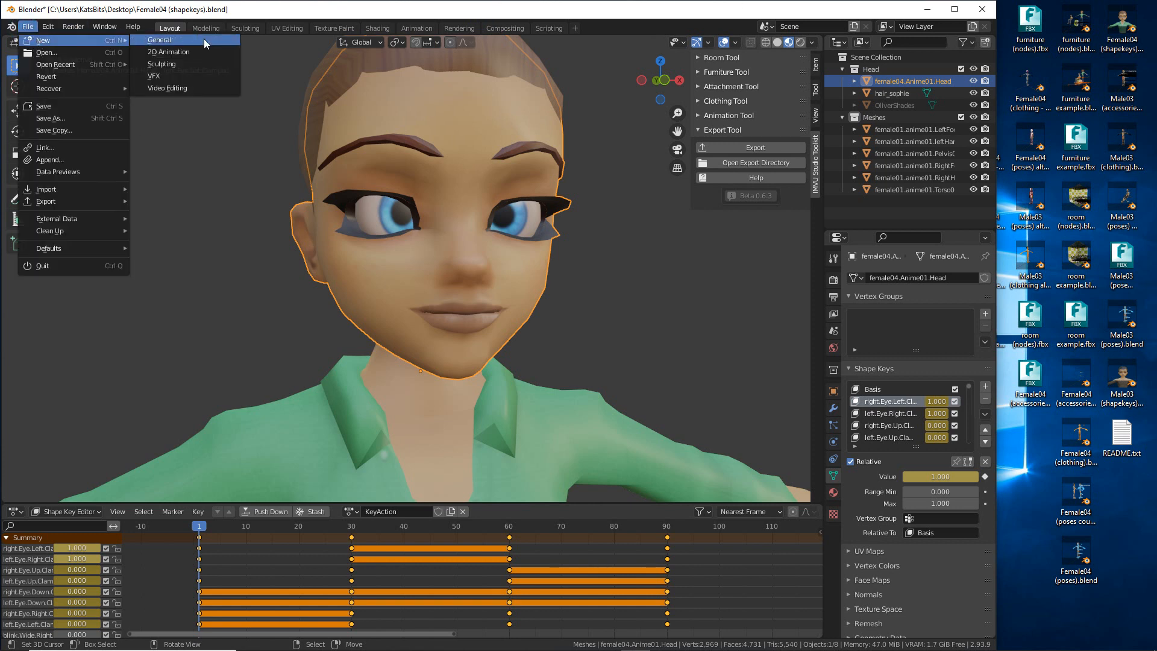
click(187, 41)
click(537, 357)
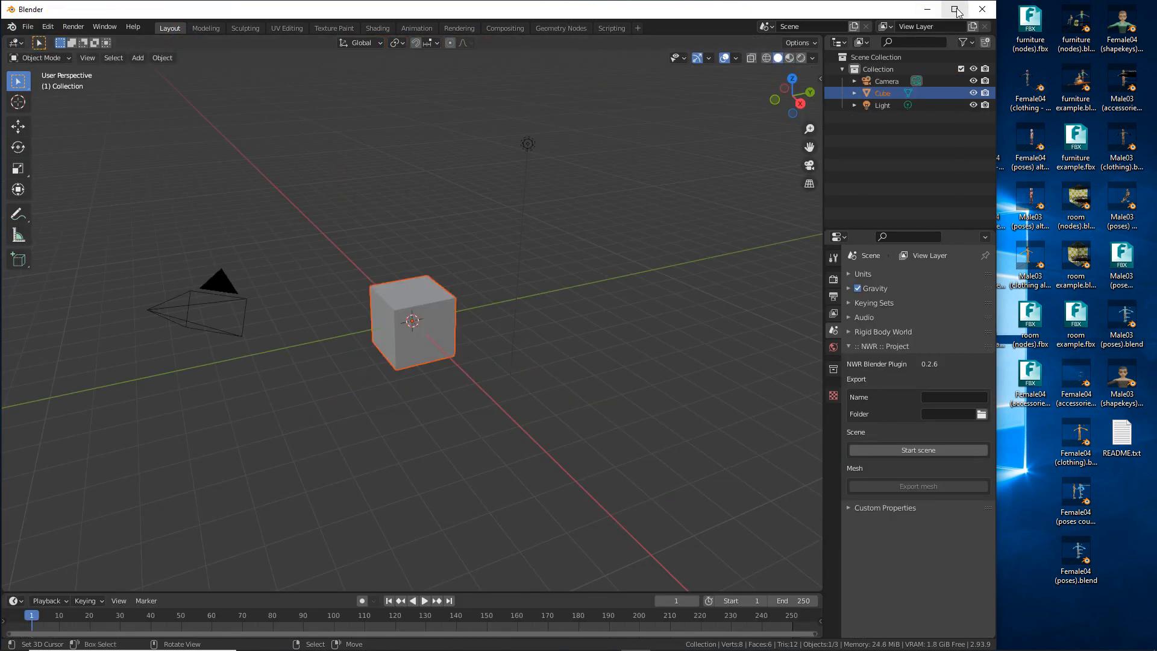
- Minimize the window behind Blender and resize the Blender window so more of the desktop starter files are accessible
drag(996, 54, 868, 53)
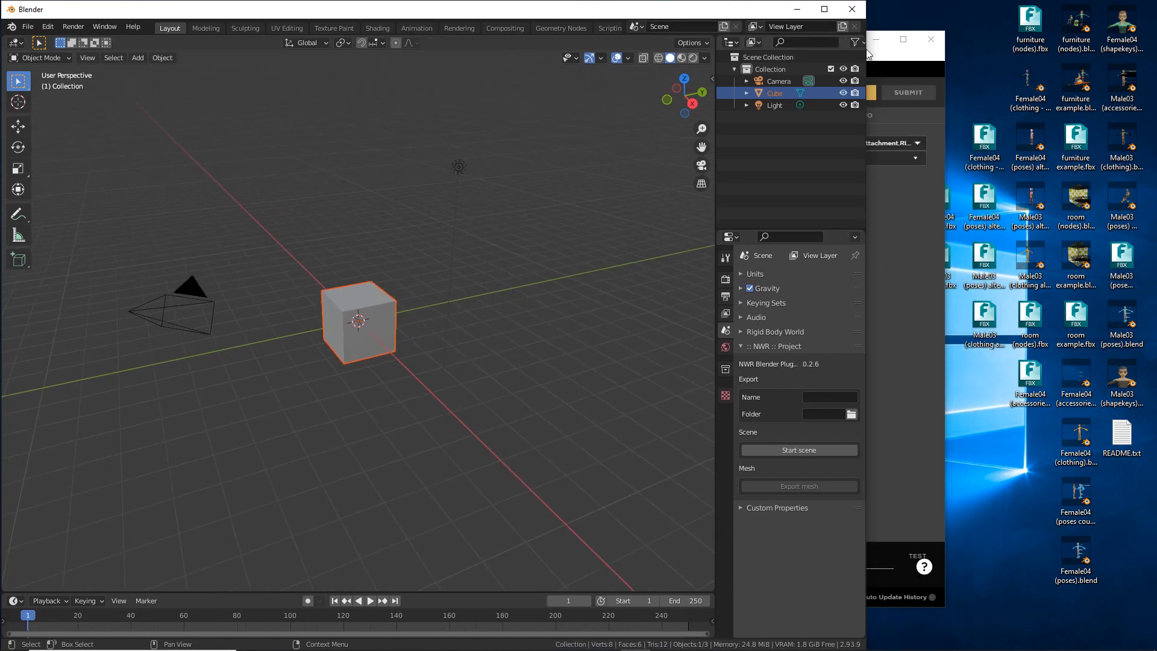
click(895, 57)
click(876, 39)
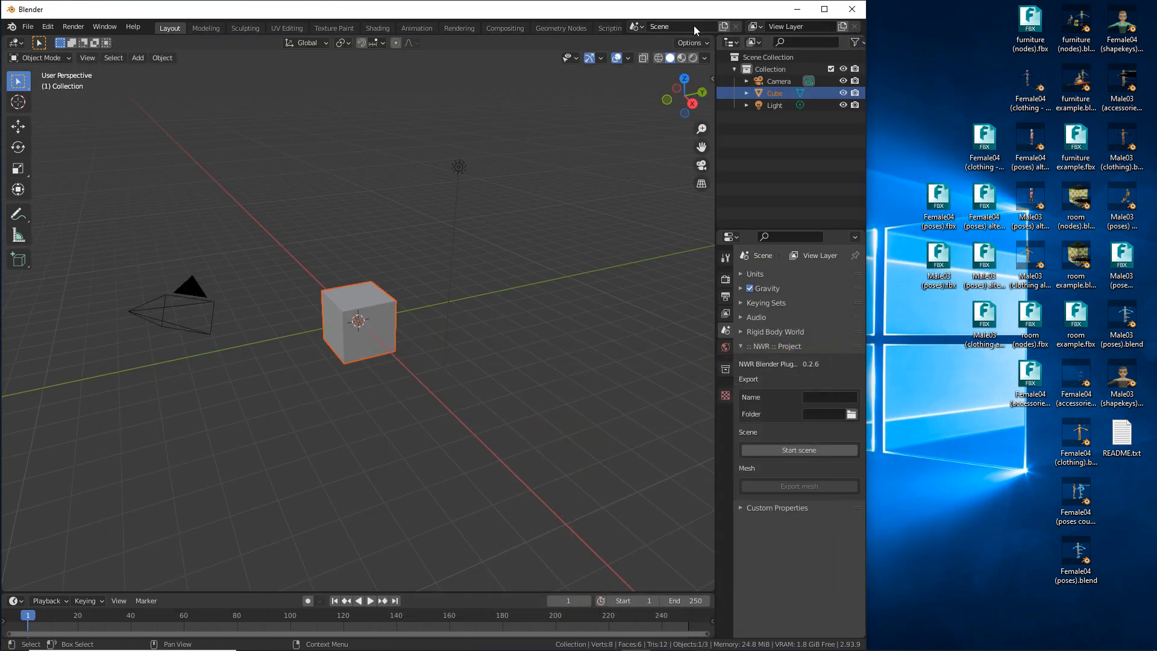
drag(866, 109, 963, 111)
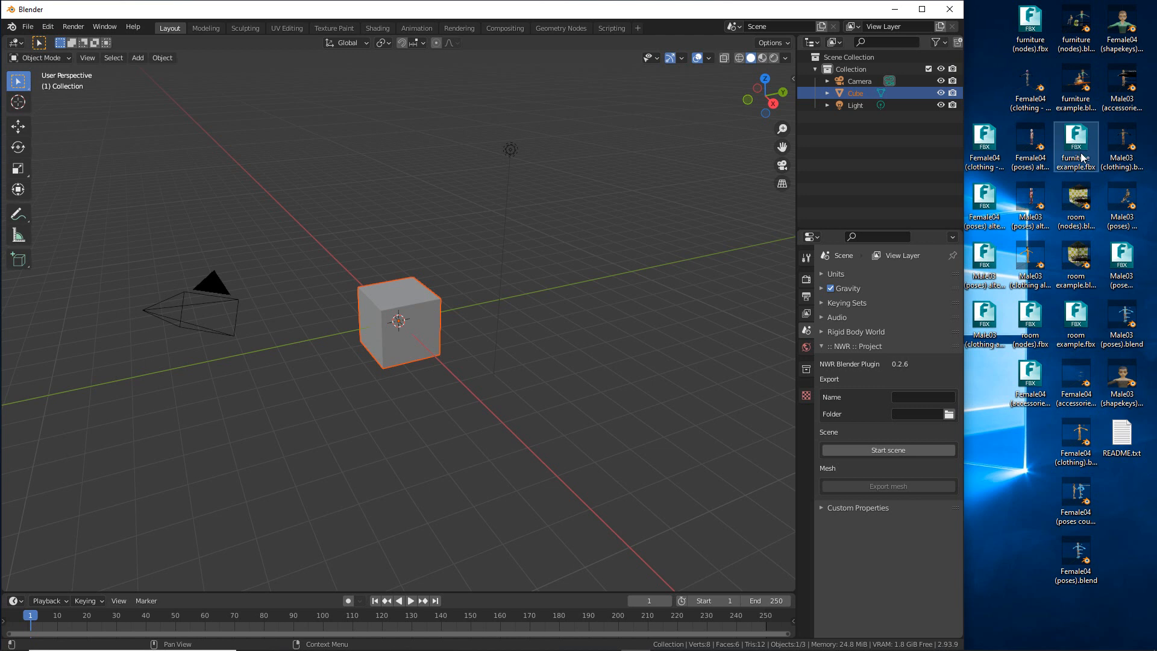
- Open the desktop file Female04 (accessories).blend in Blender
double_click(1078, 379)
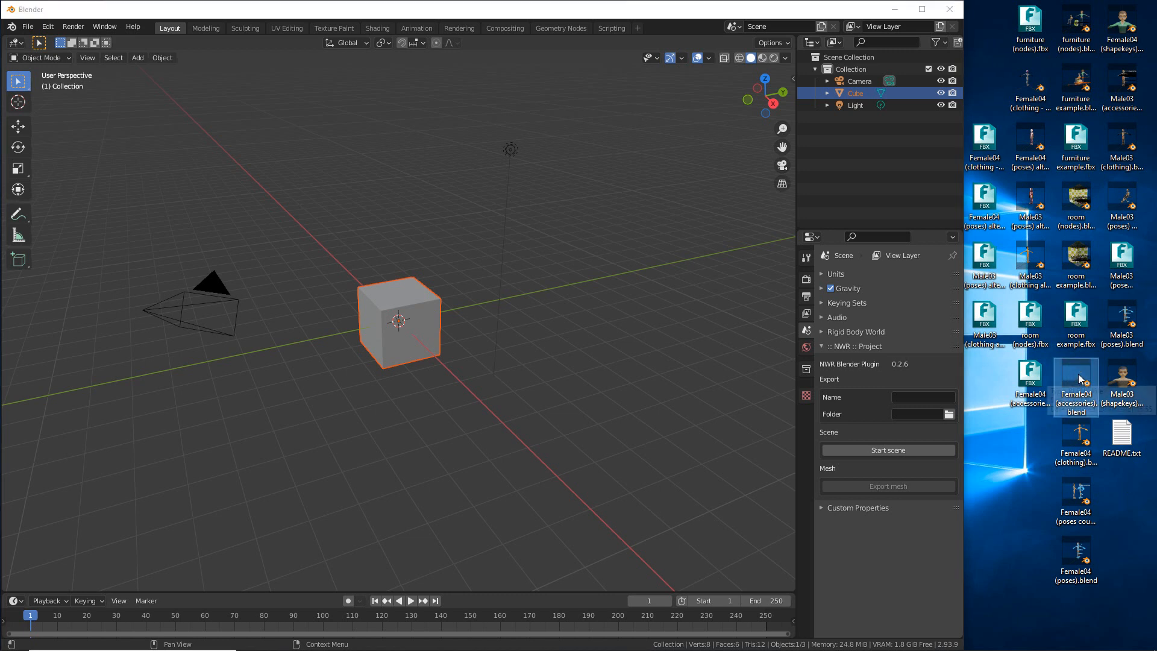
drag(1078, 378, 689, 374)
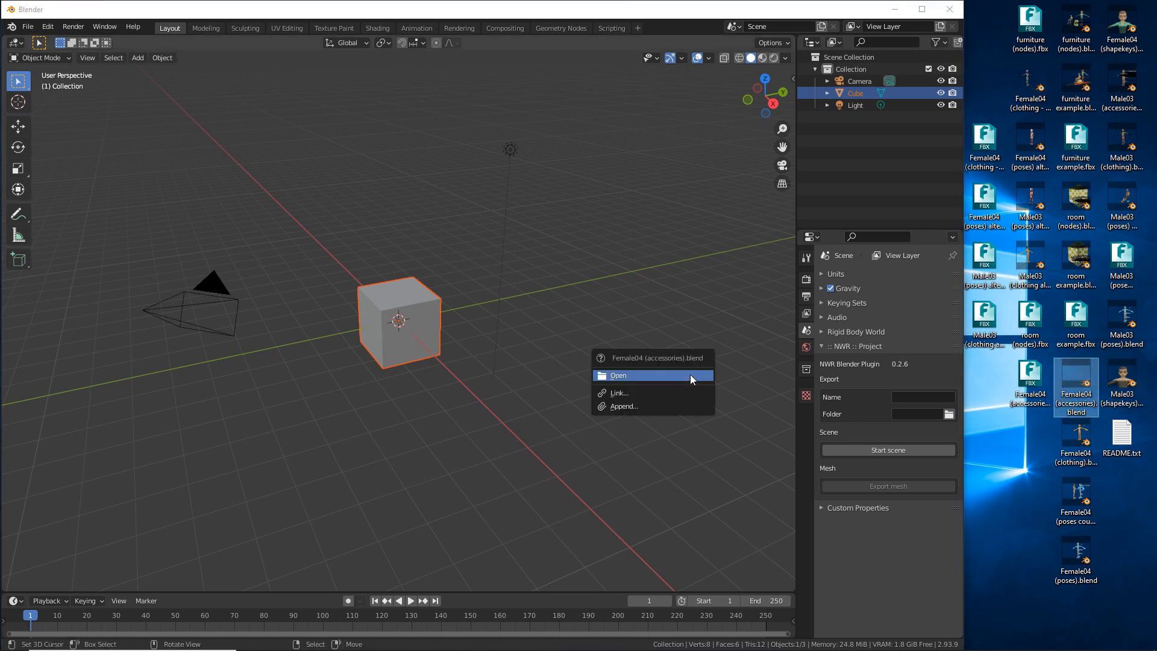
click(670, 374)
- Hide the female04.Anime01.Head, hair_sophie and OliverShades meshes so the bones inside the head are exposed
scroll(616, 386, up, 4)
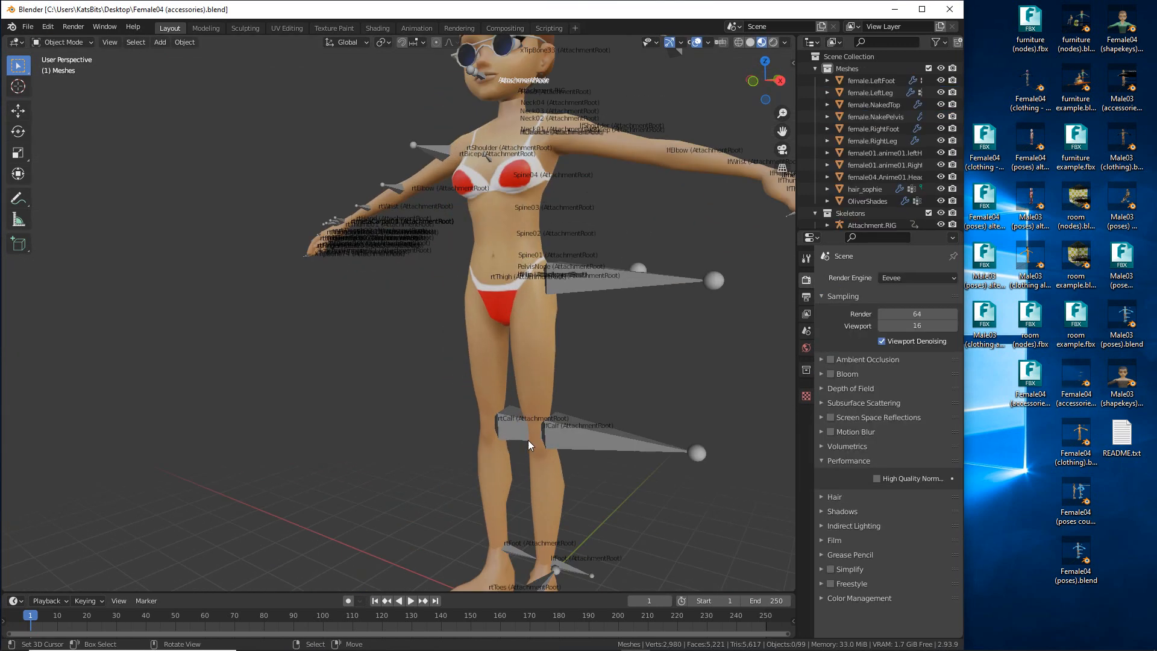
shift+middle_drag(495, 262, 410, 447)
scroll(436, 447, up, 3)
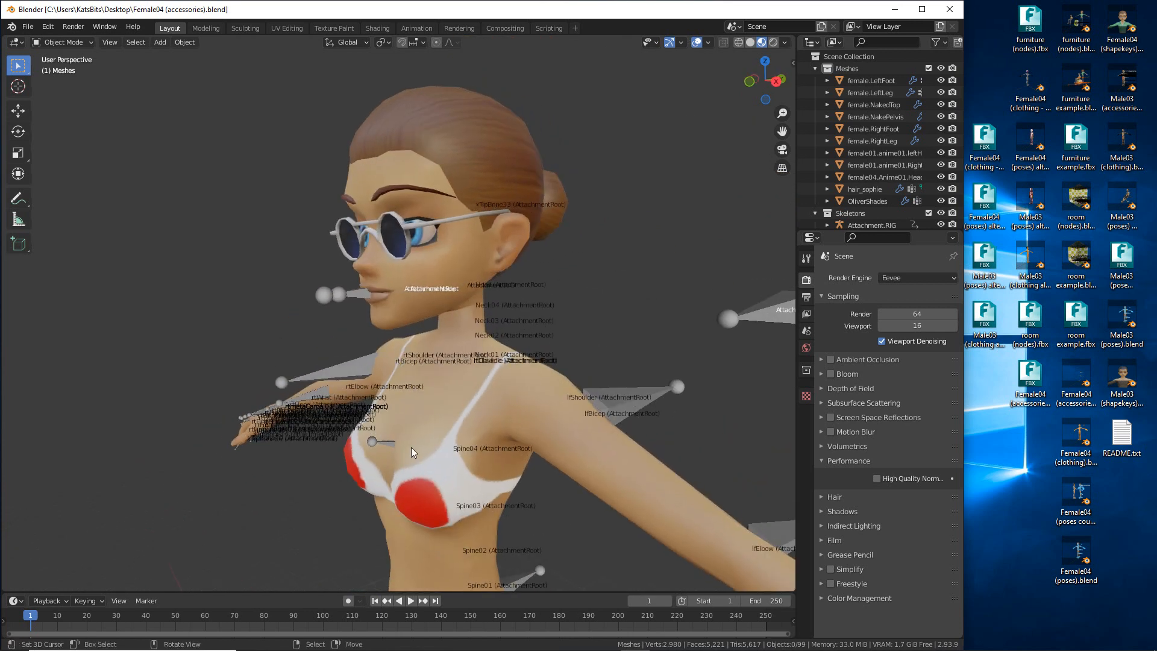
click(404, 329)
middle_drag(404, 330, 398, 225)
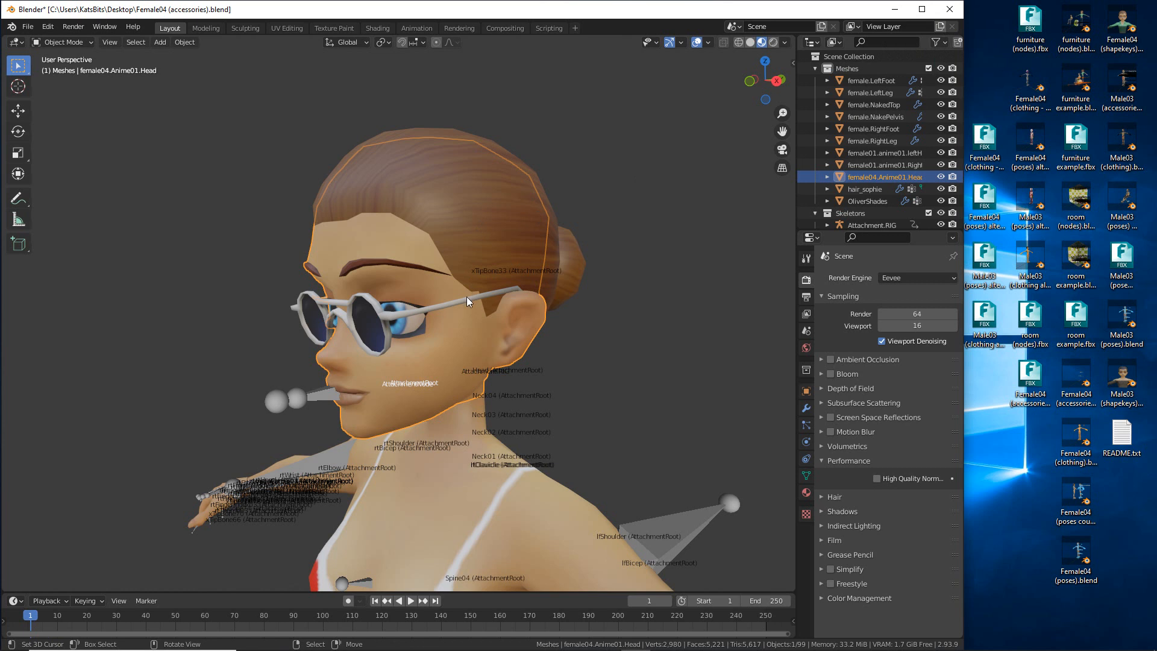
click(879, 190)
click(941, 177)
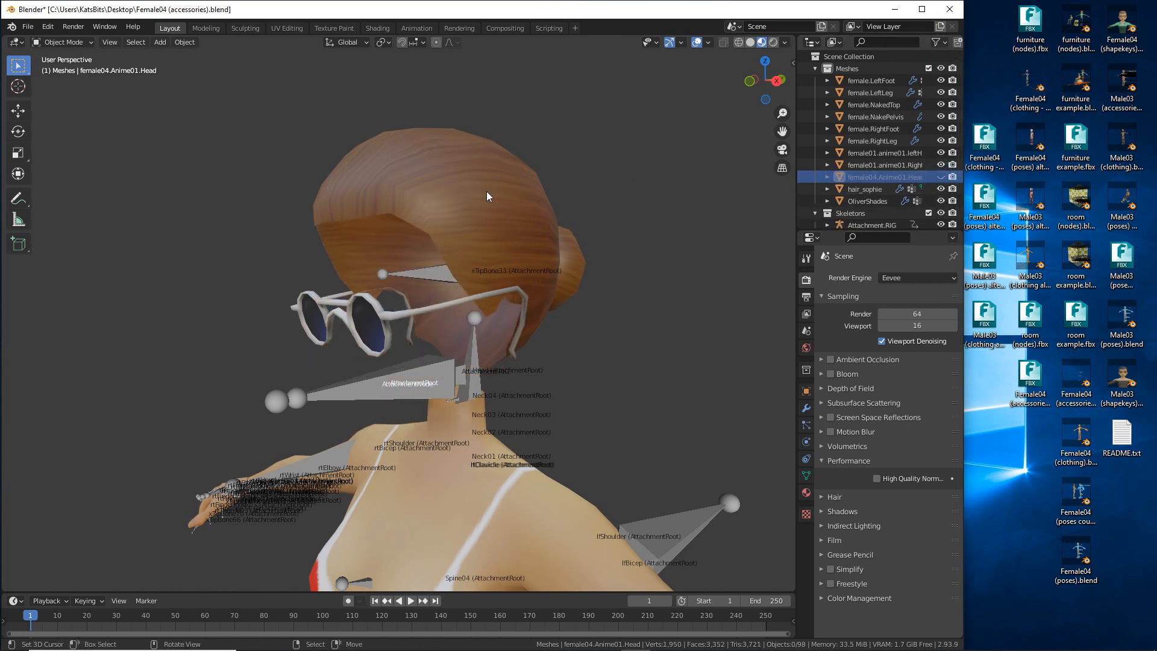
click(940, 189)
click(930, 202)
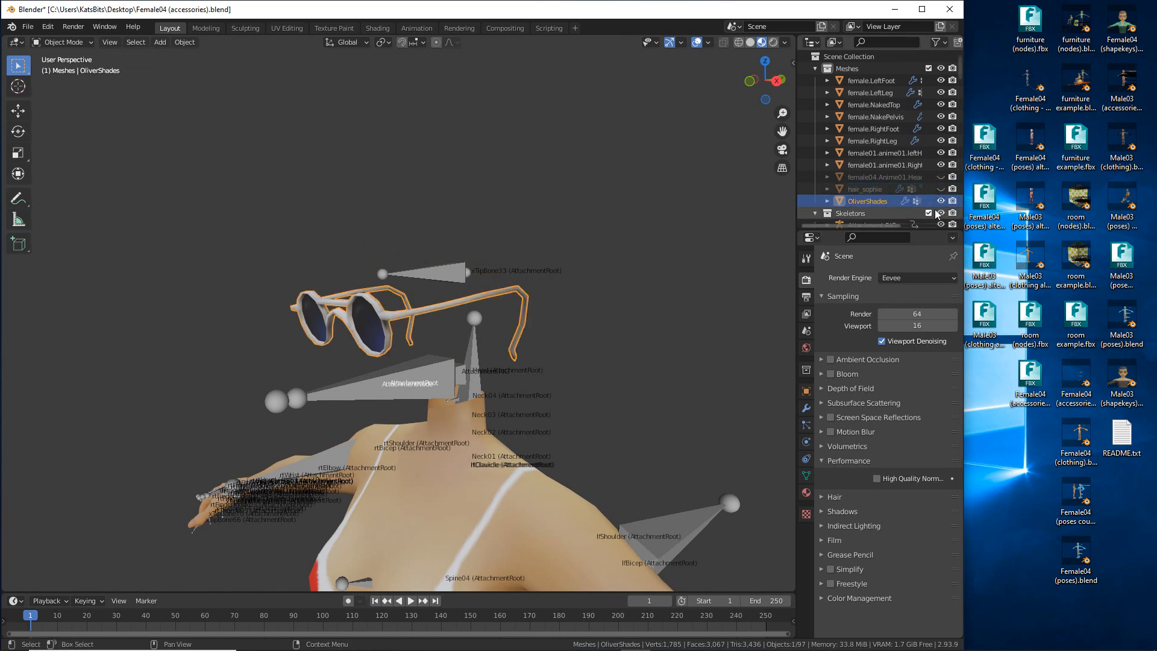
click(941, 201)
- Select Attachment.RIG at the head and hide it from the viewport
middle_drag(589, 362, 534, 379)
click(273, 396)
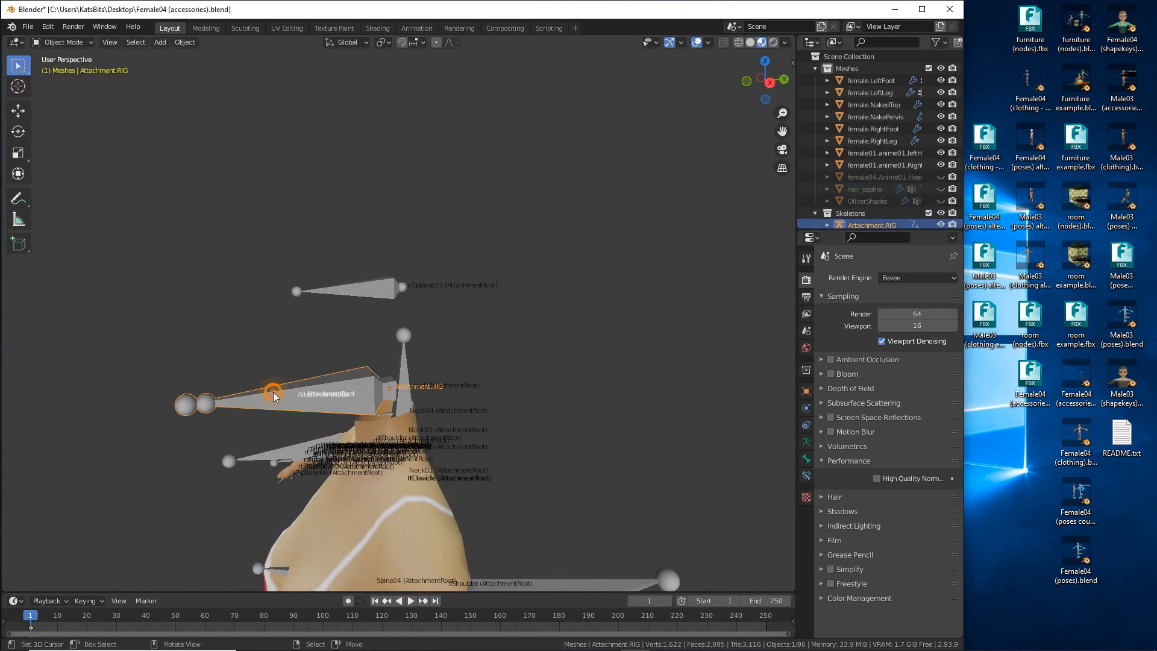
middle_drag(277, 396, 290, 395)
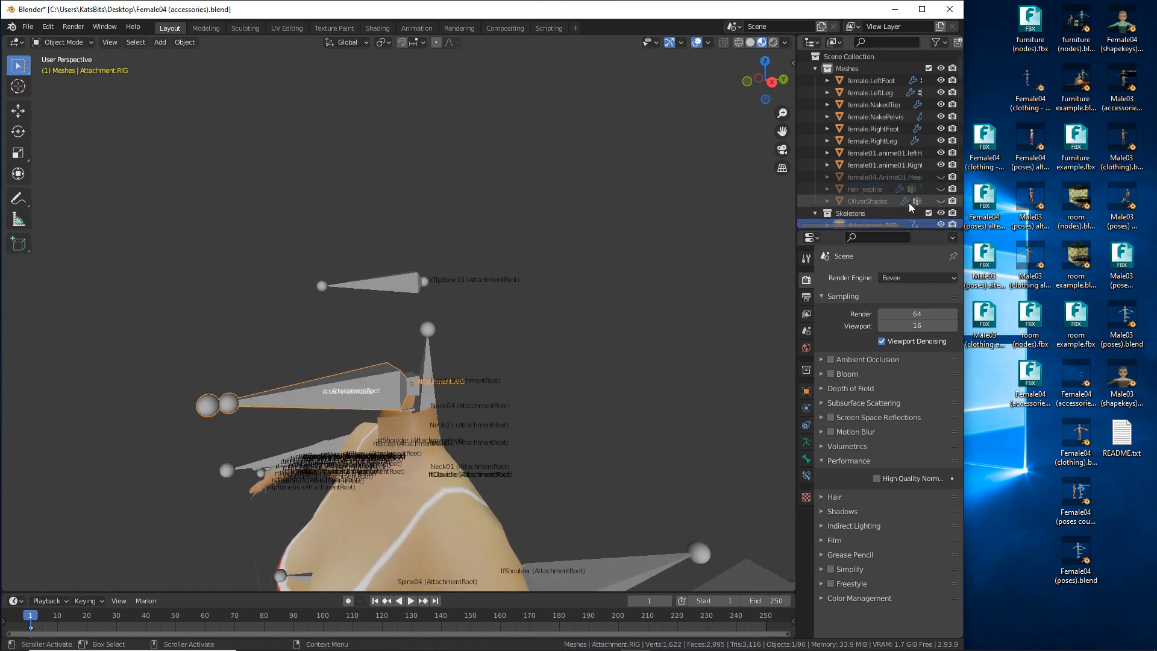
scroll(913, 211, down, 5)
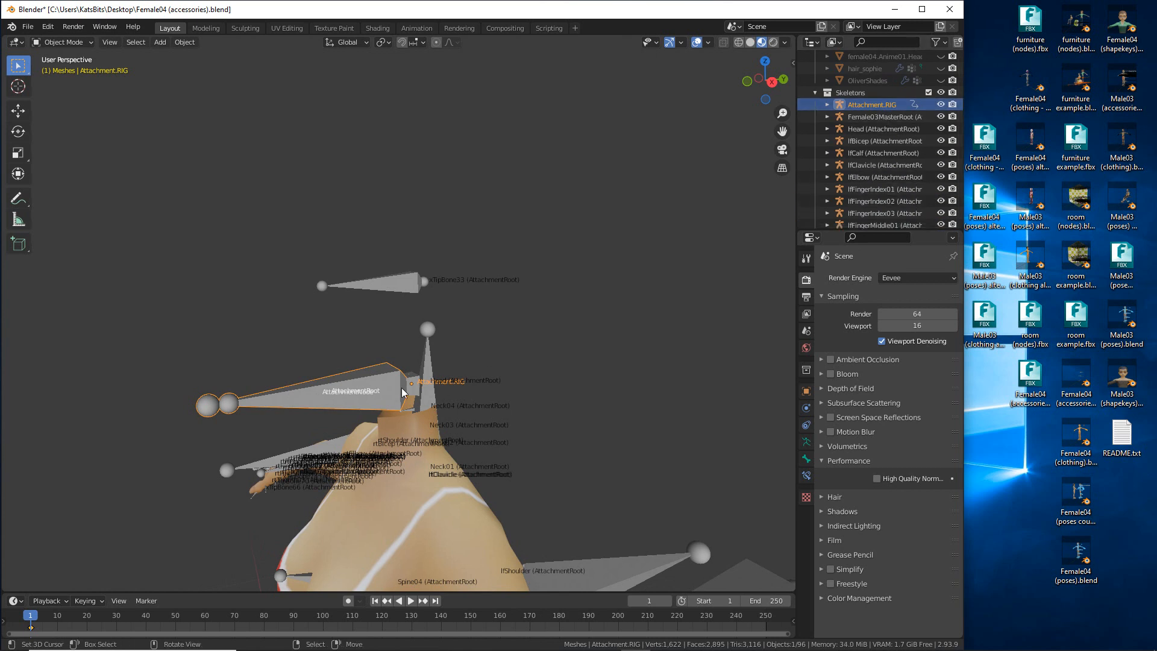
click(940, 104)
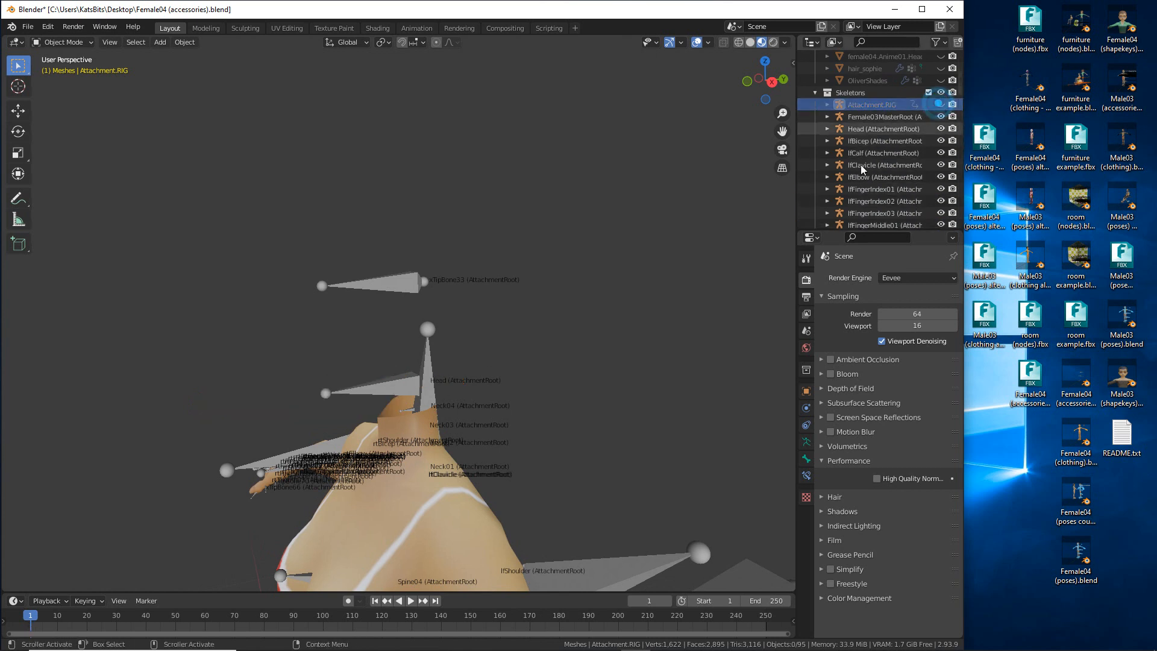
- Select the Head (AttachmentRoot) armature and examine its bone up close beside the neck bones
click(923, 127)
scroll(396, 437, up, 3)
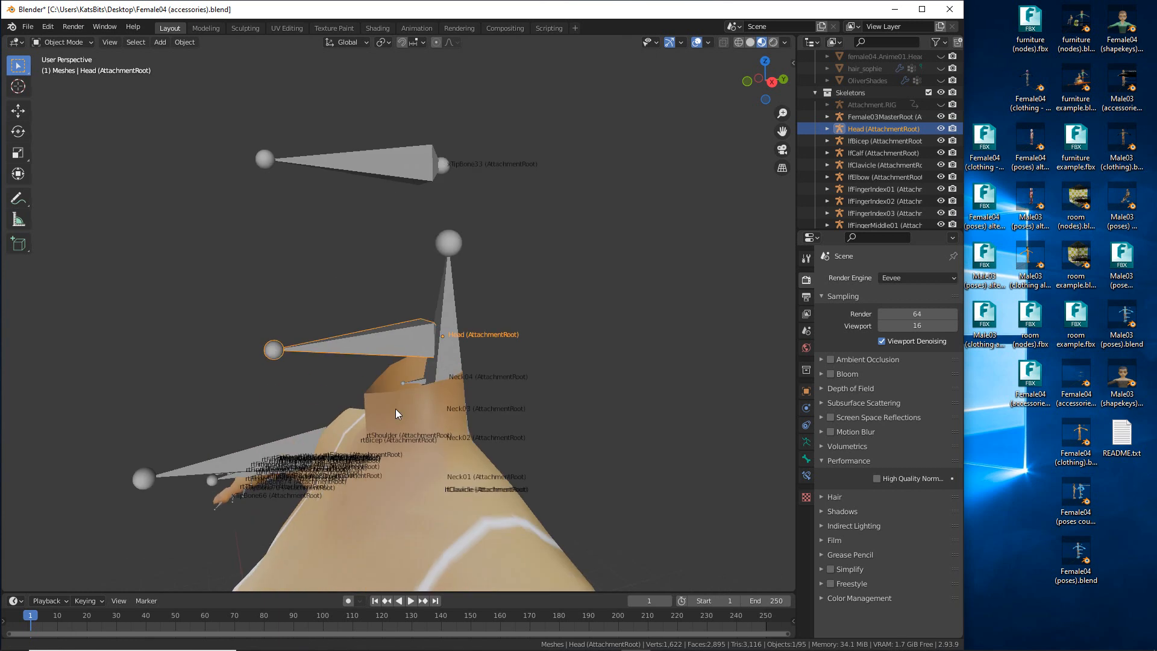
scroll(395, 408, up, 2)
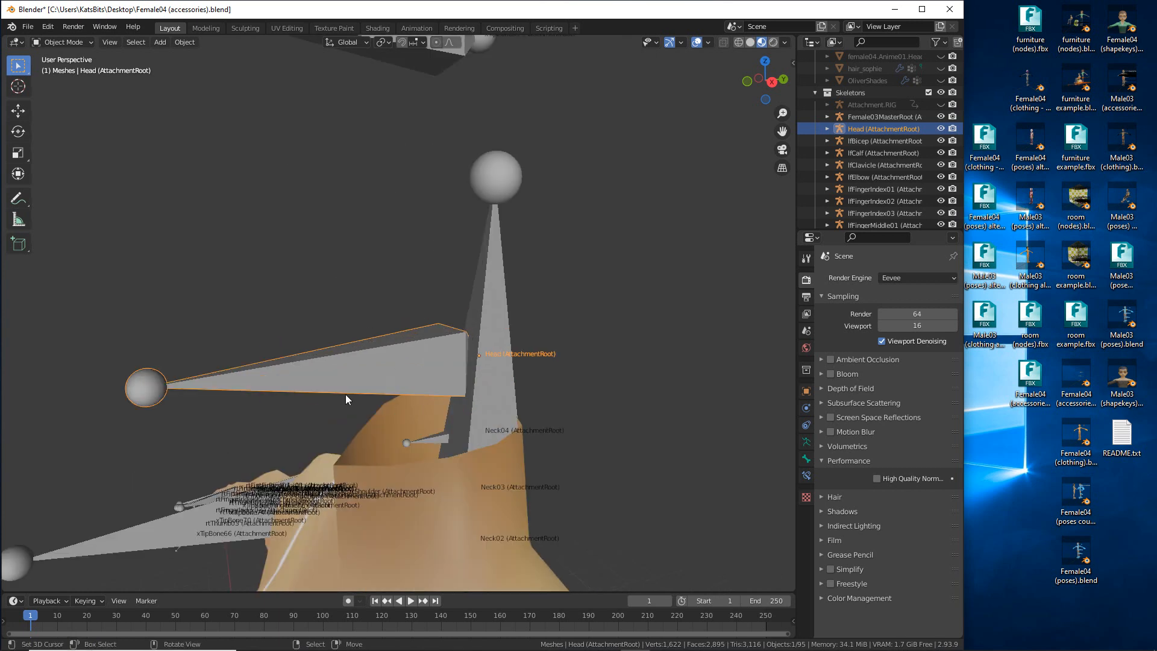
scroll(346, 396, down, 2)
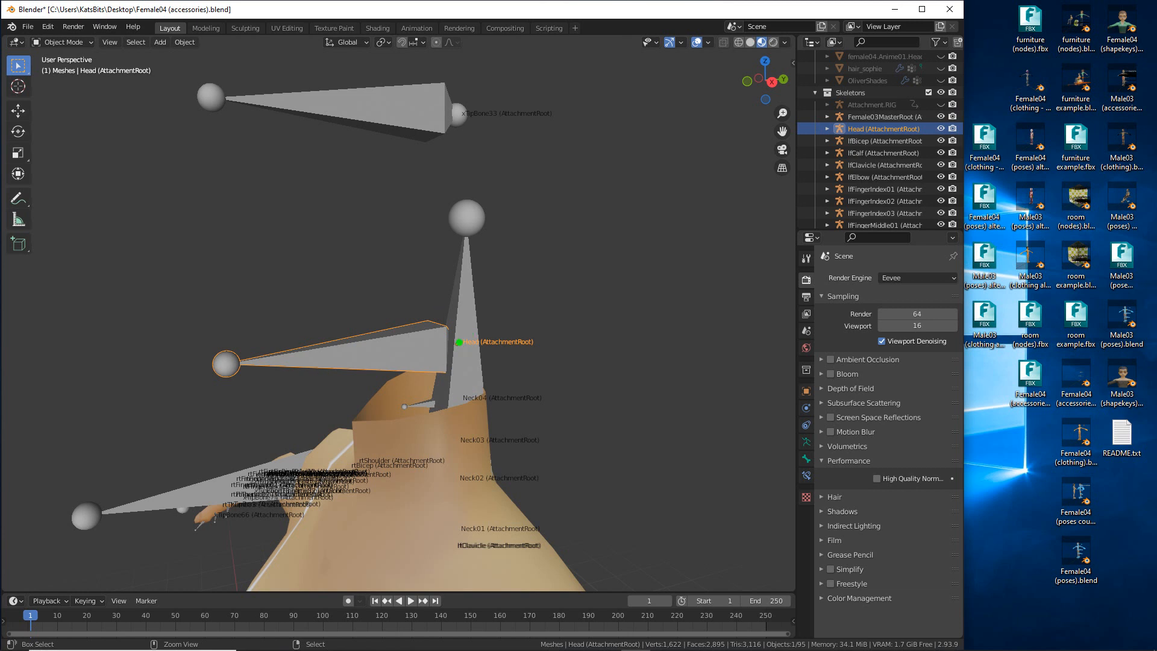
mouse_move(445, 333)
mouse_down()
mouse_move(431, 345)
mouse_move(475, 145)
mouse_move(492, 152)
mouse_up()
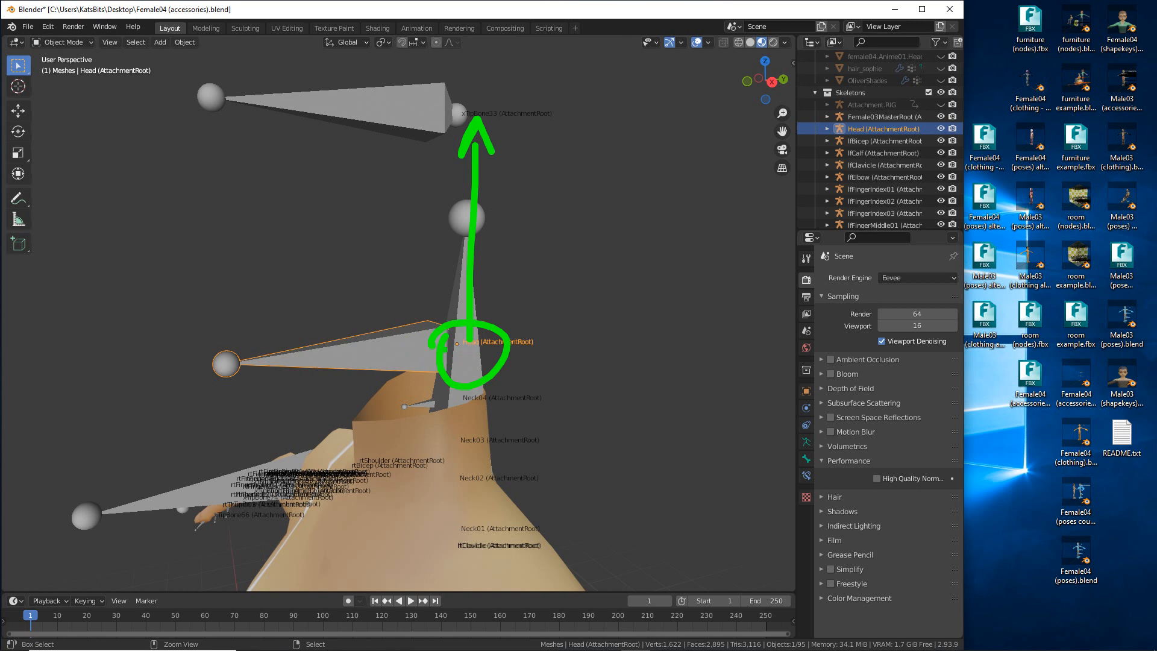
drag(420, 352, 261, 350)
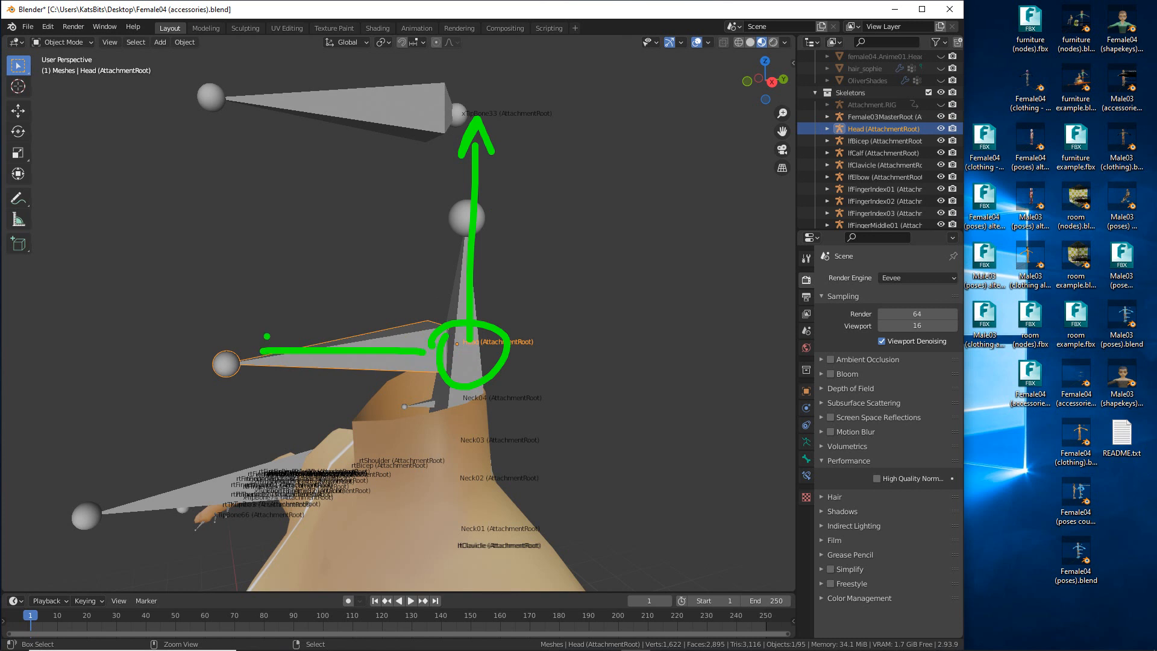
drag(627, 168, 560, 522)
mouse_move(1083, 117)
mouse_down()
mouse_move(1066, 295)
mouse_move(1094, 127)
mouse_up()
mouse_move(449, 271)
mouse_down()
mouse_move(229, 279)
mouse_move(279, 298)
mouse_up()
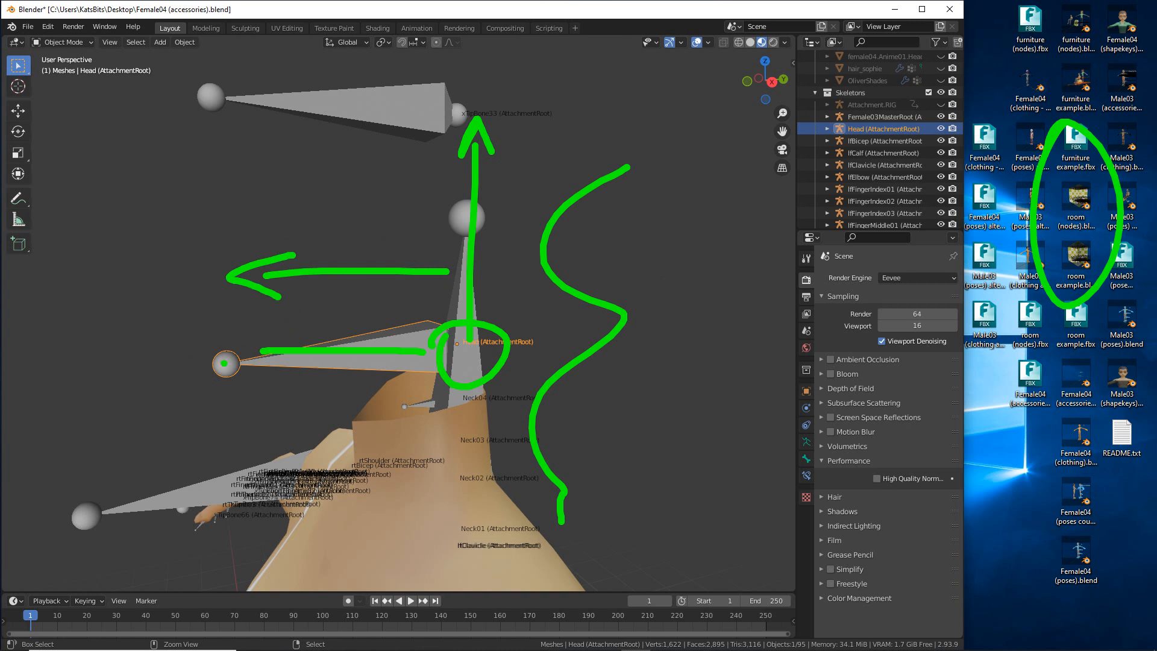
key(Escape)
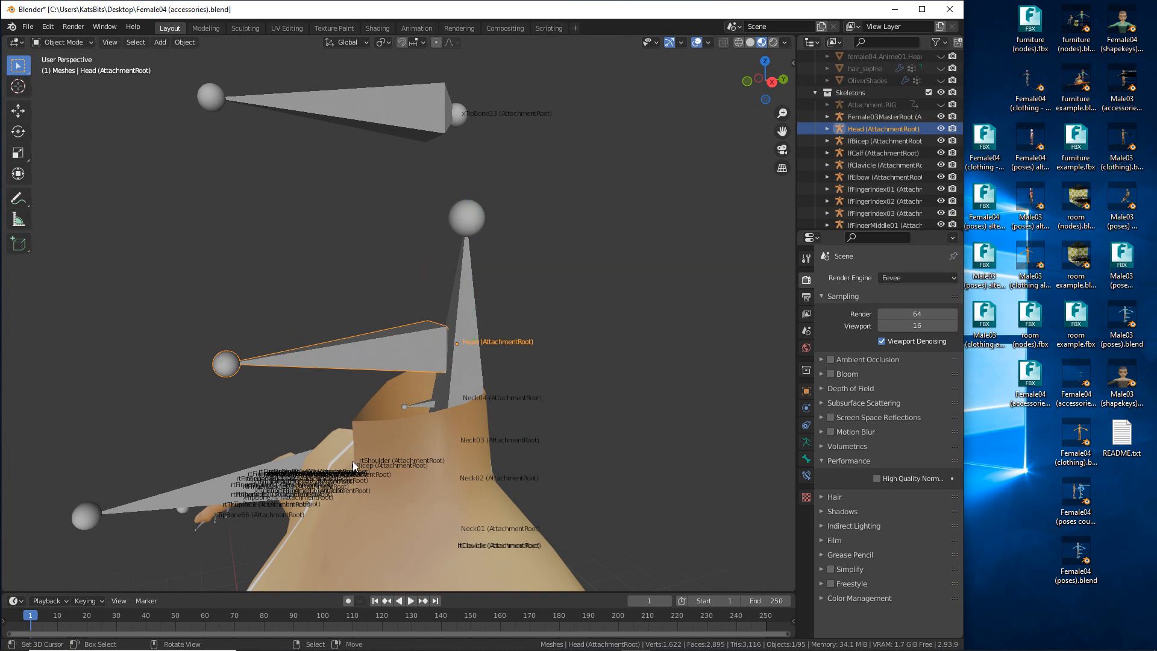
mouse_move(341, 427)
middle_down()
mouse_move(359, 425)
mouse_move(345, 424)
middle_up()
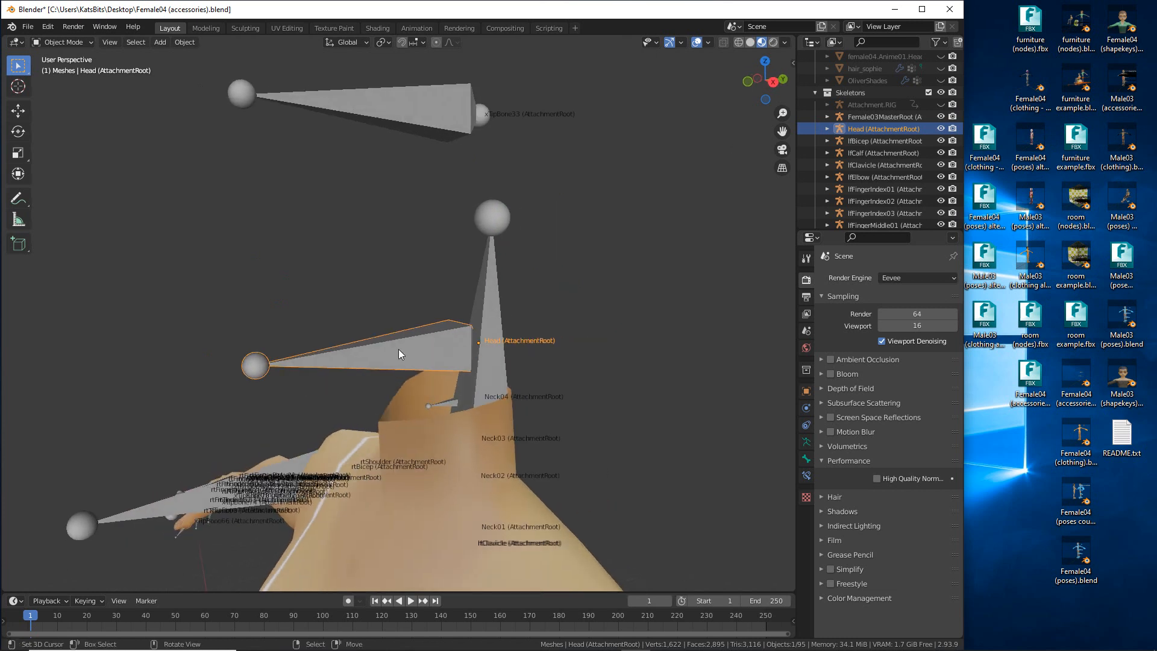
- Put the Head (AttachmentRoot) armature into Edit Mode with X-Ray on and wireframe shading
scroll(396, 345, down, 3)
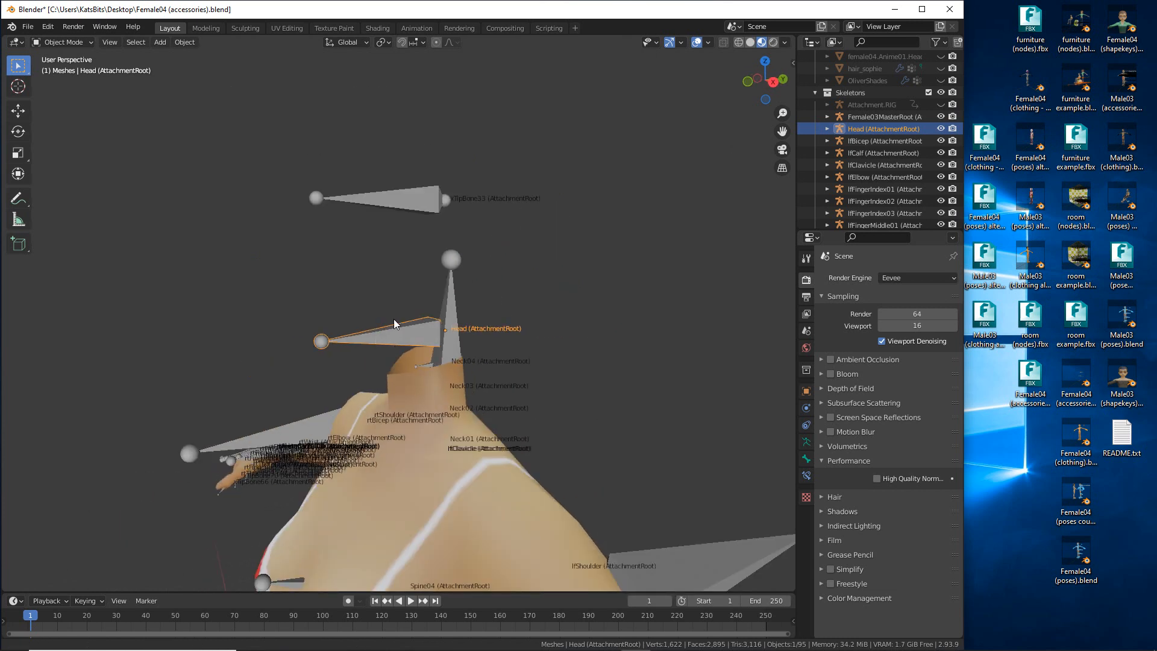
shift+middle_drag(394, 316, 367, 360)
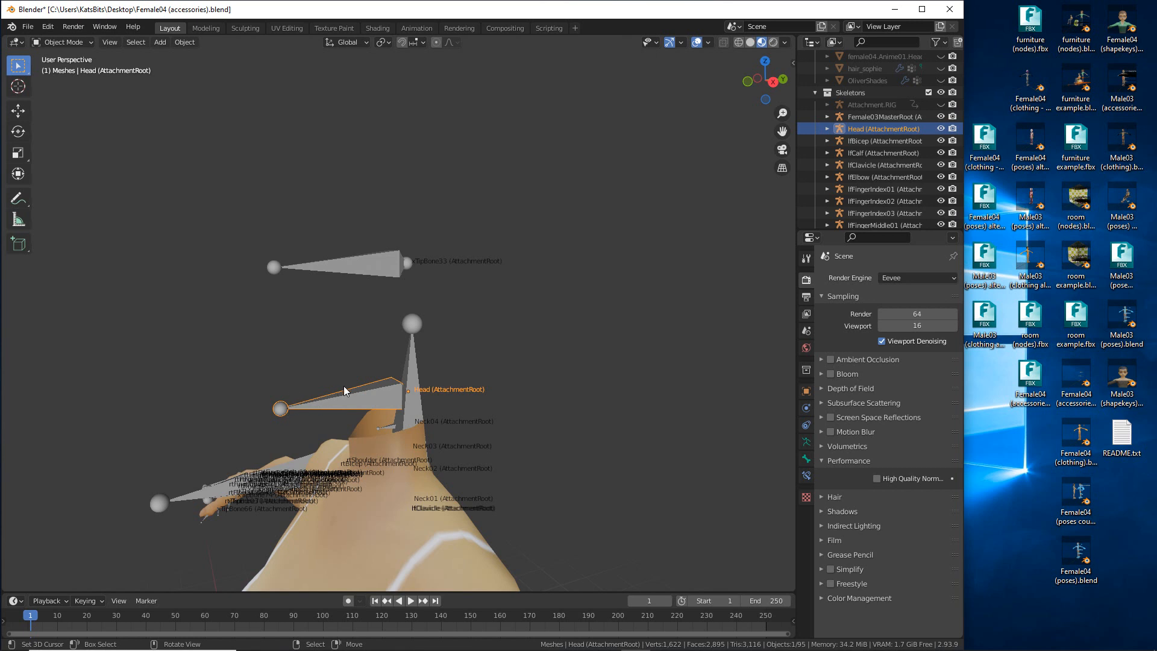
scroll(351, 400, up, 1)
shift+middle_drag(318, 475, 357, 425)
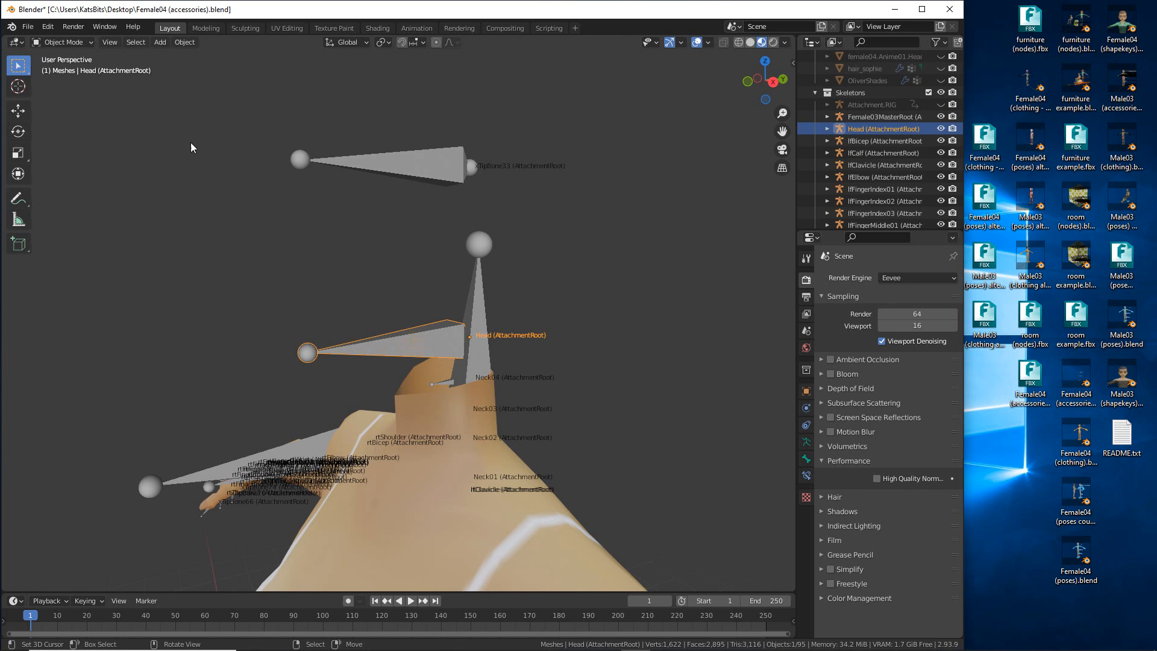
click(63, 42)
click(61, 69)
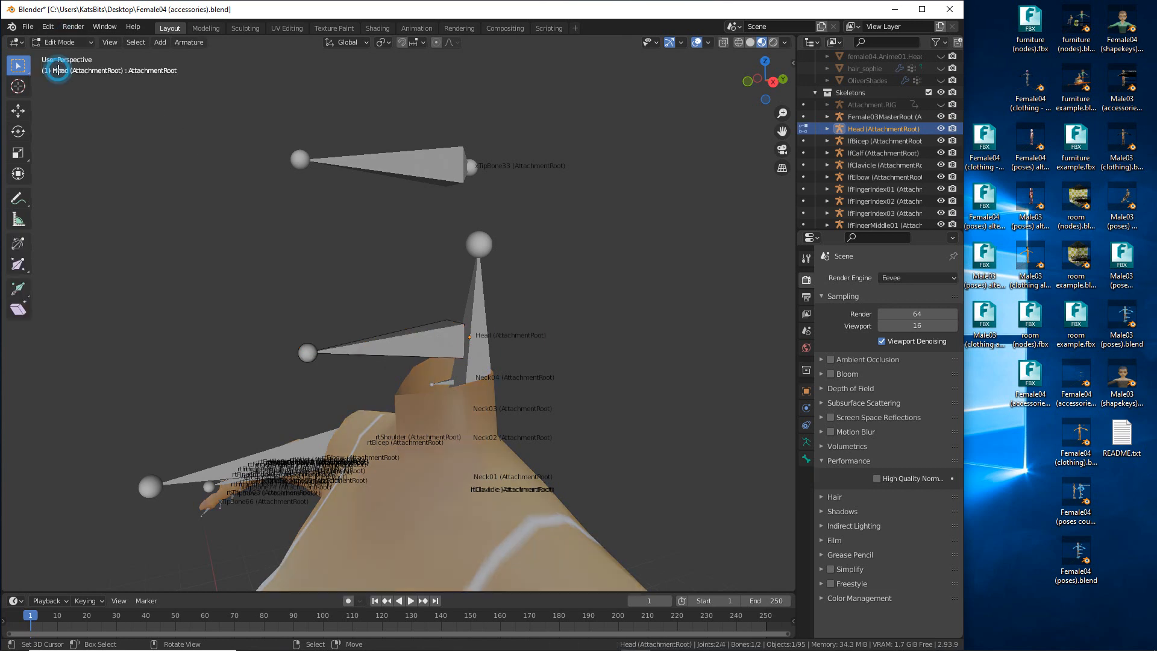
click(723, 42)
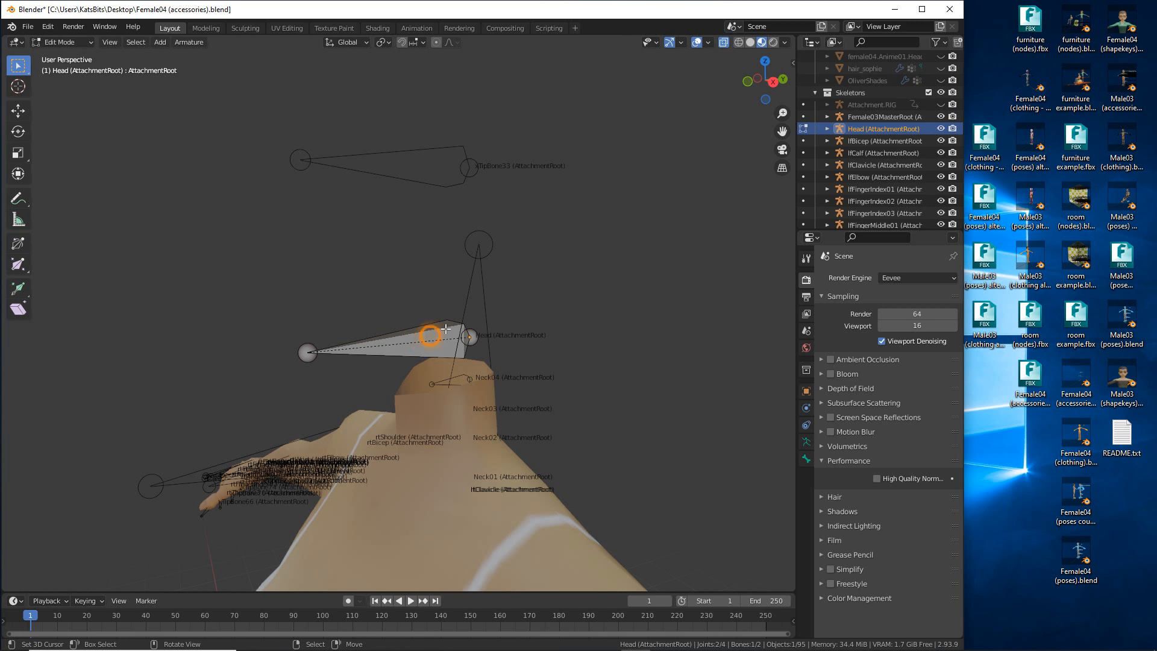
click(738, 42)
- Select the overlapping AttachmentNode and AttachmentRoot bones at the head in turn to compare their names
click(435, 336)
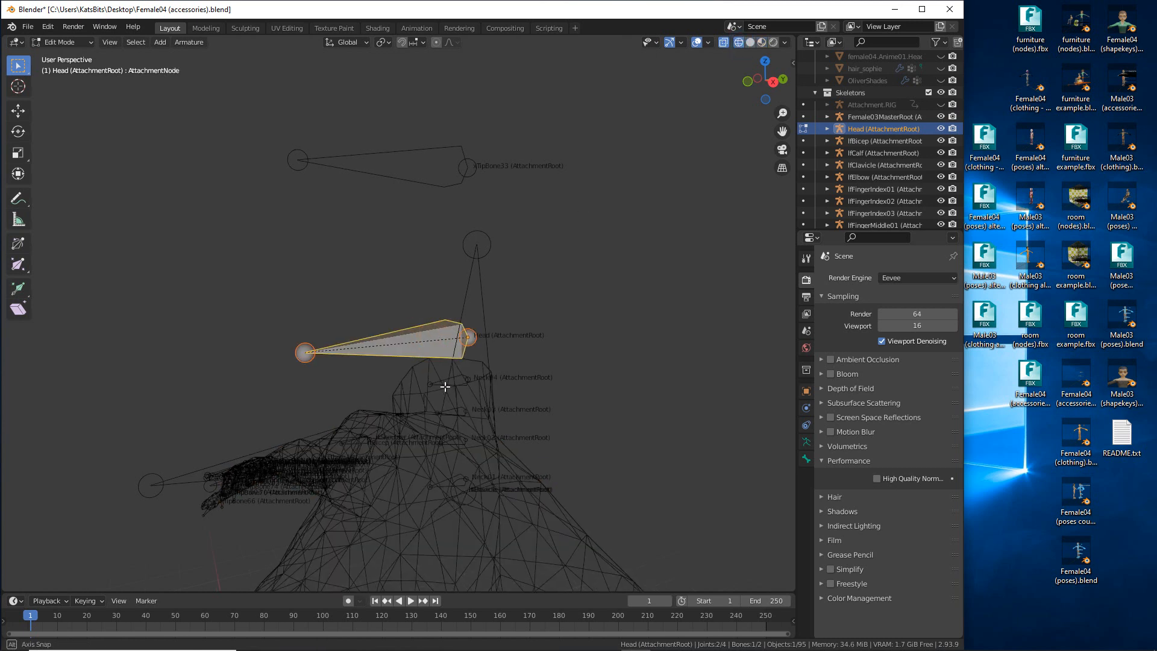
middle_drag(446, 387, 412, 385)
right_click(385, 343)
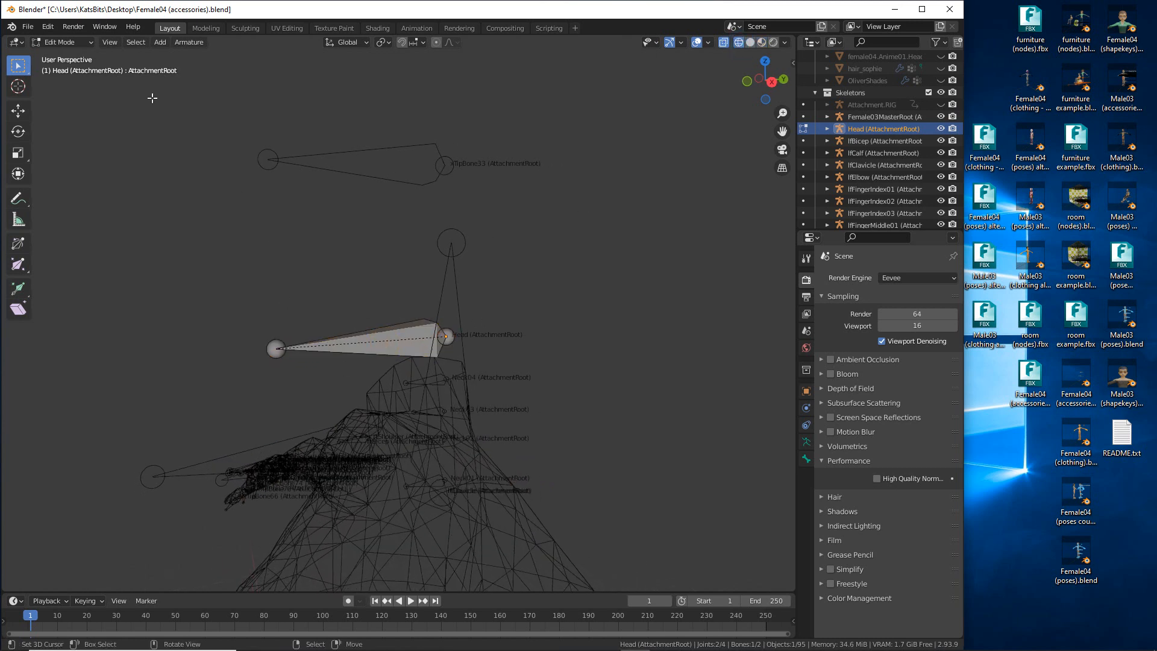
key(ctrl+2)
drag(124, 80, 198, 80)
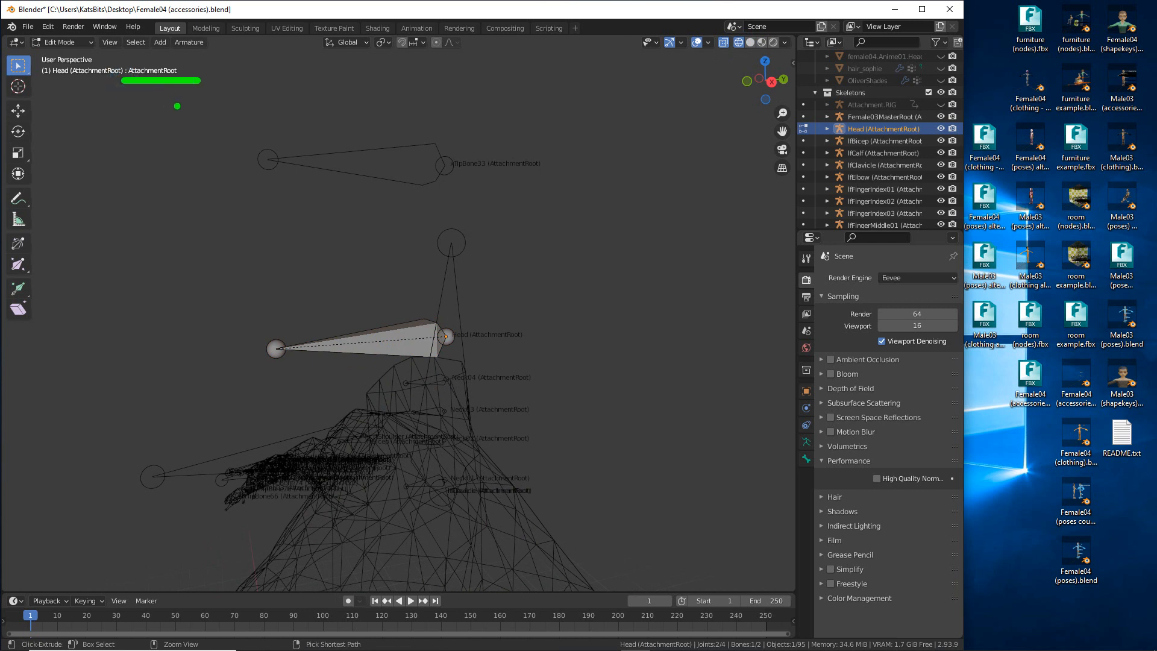
right_click(385, 341)
key(ctrl+2)
drag(124, 83, 191, 83)
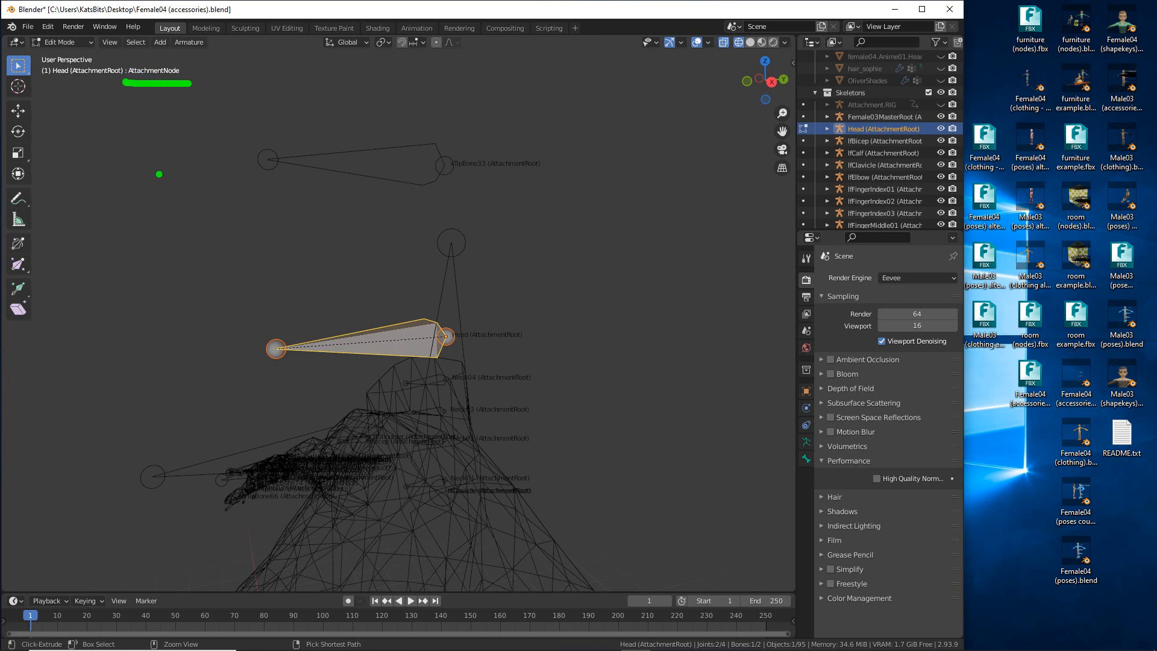
- Expand the Head (AttachmentRoot) hierarchy down to the AttachmentNode bone and select that bone
click(827, 128)
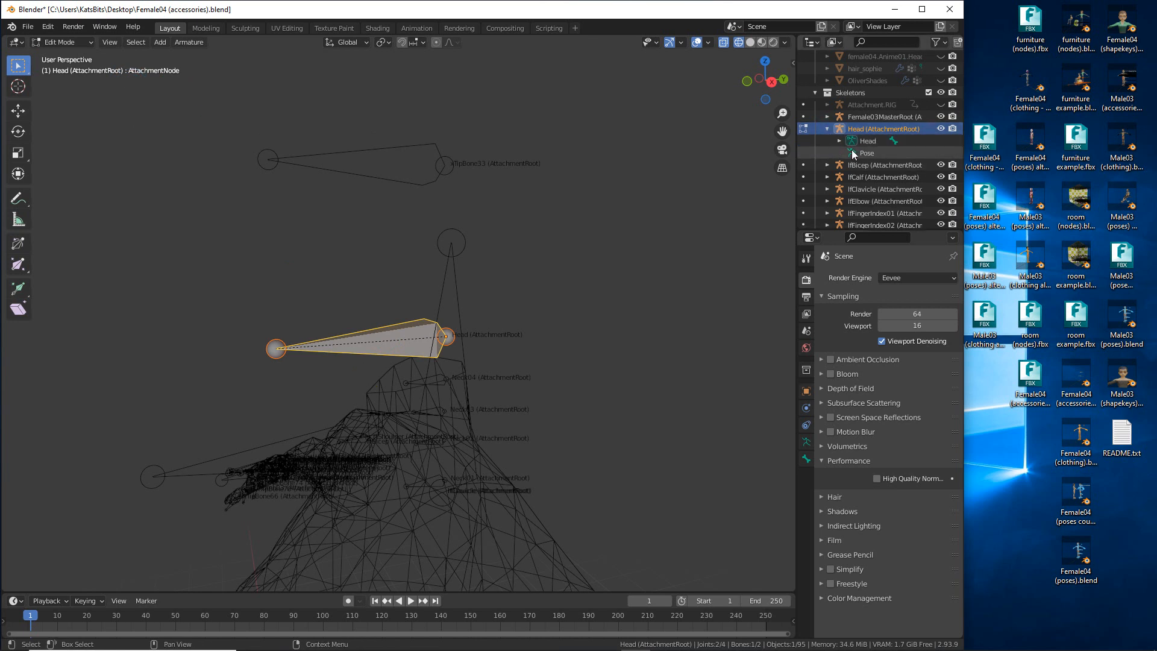
click(839, 140)
click(851, 153)
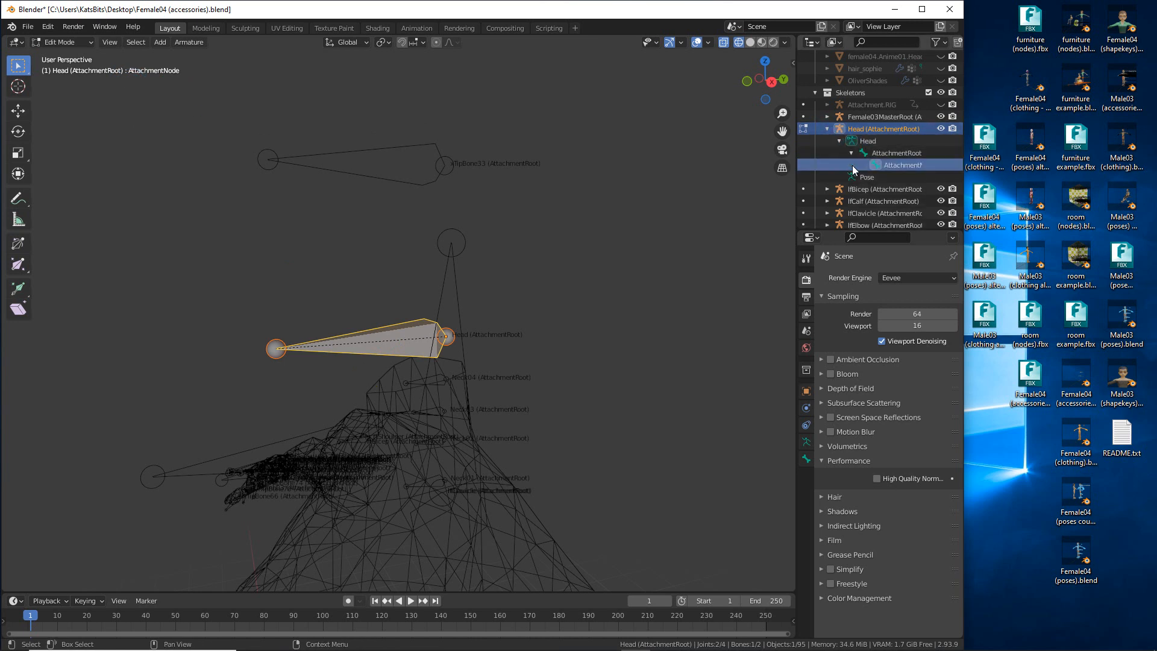
key(ctrl+2)
drag(846, 148, 884, 148)
mouse_move(307, 297)
mouse_down()
mouse_move(220, 339)
mouse_move(345, 294)
mouse_up()
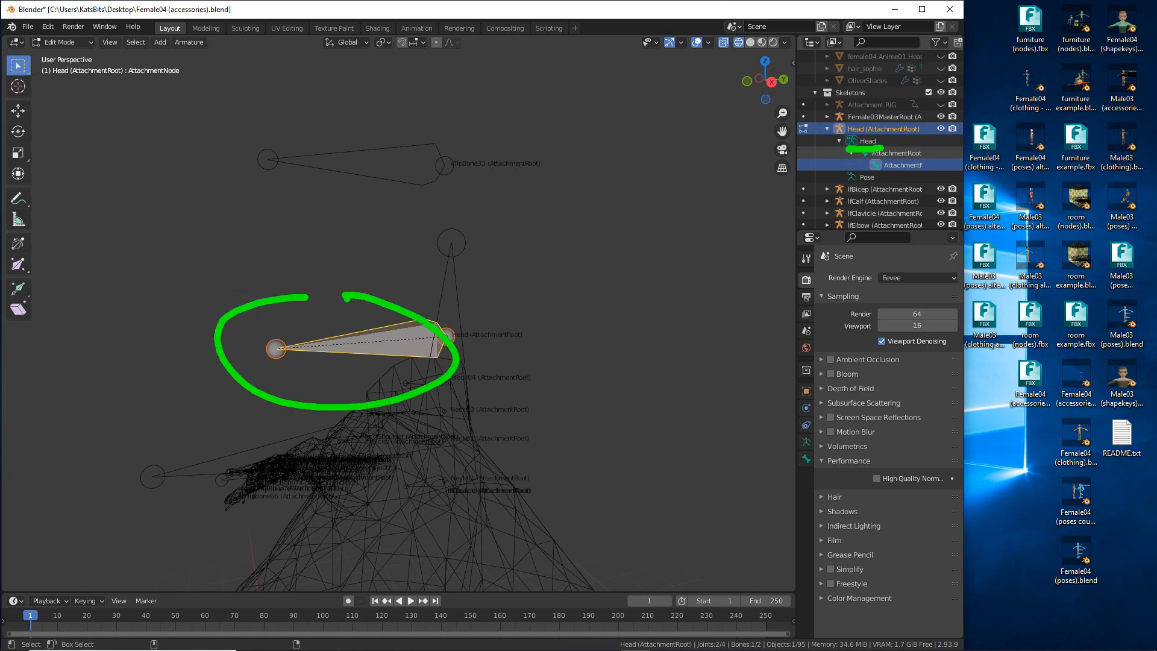
key(Escape)
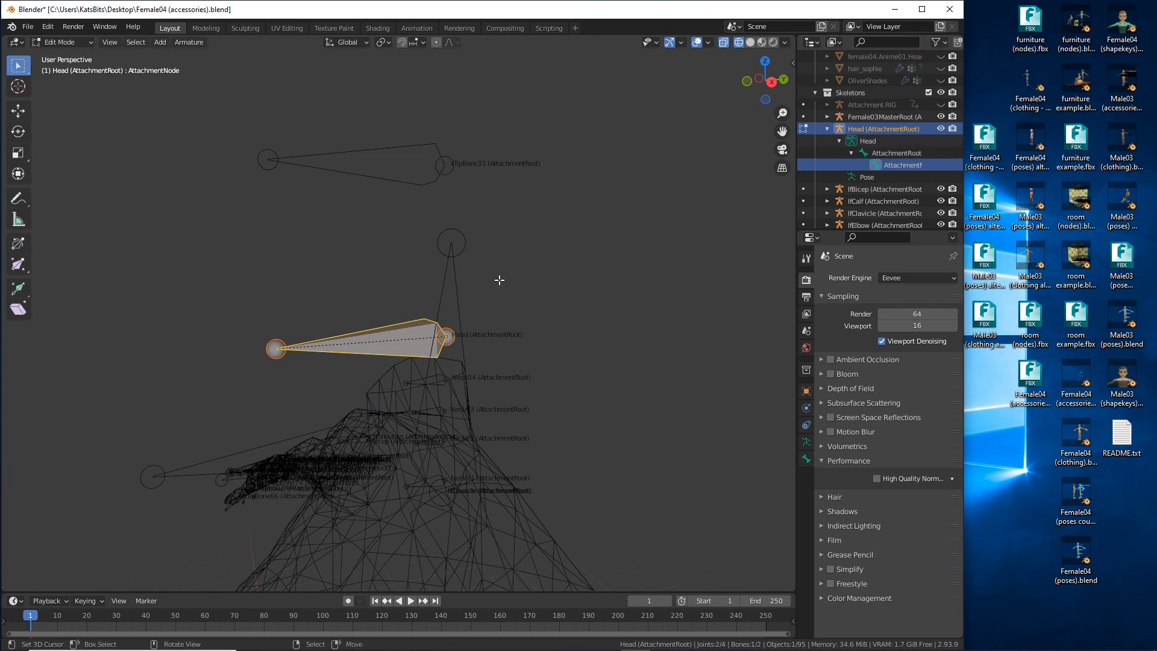
key(ctrl+2)
mouse_move(883, 161)
mouse_down()
mouse_move(922, 162)
mouse_move(922, 178)
mouse_up()
key(Escape)
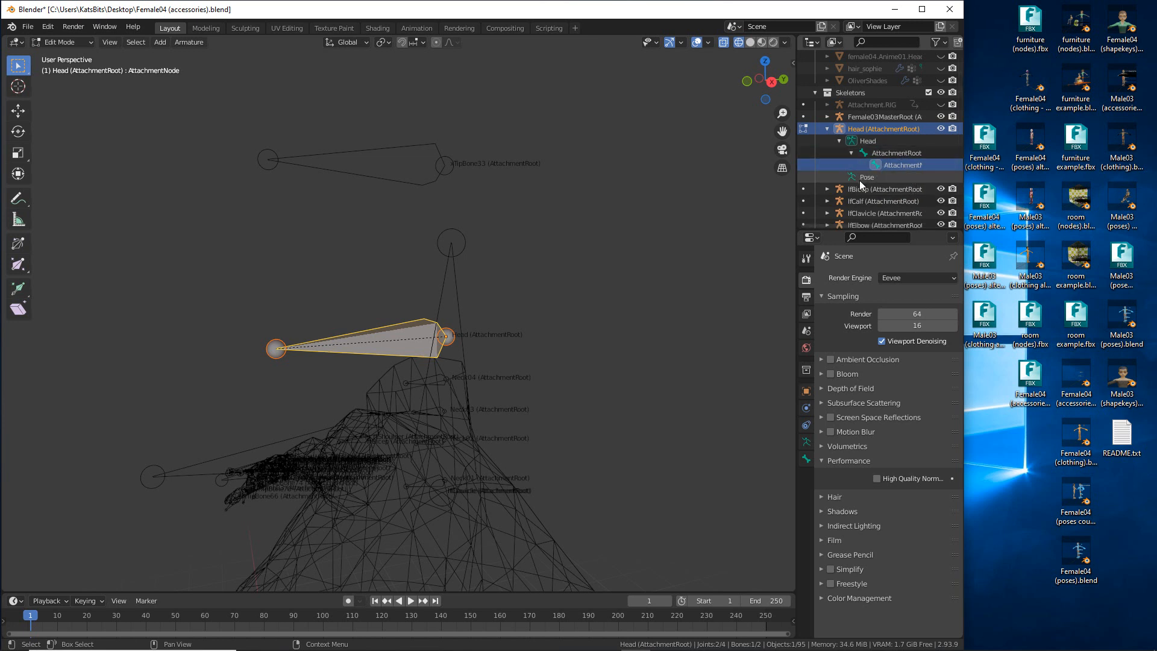
click(905, 163)
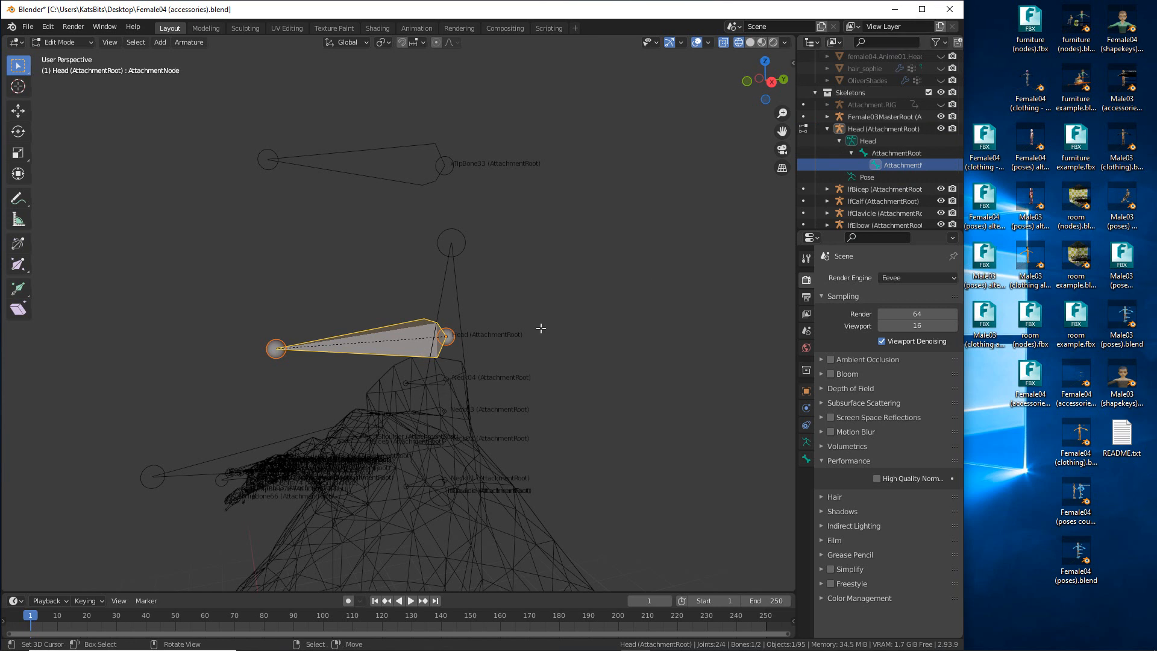
- Duplicate the AttachmentNode bone and move the copy straight up above the xTipBone33 bone
middle_drag(373, 341, 367, 341)
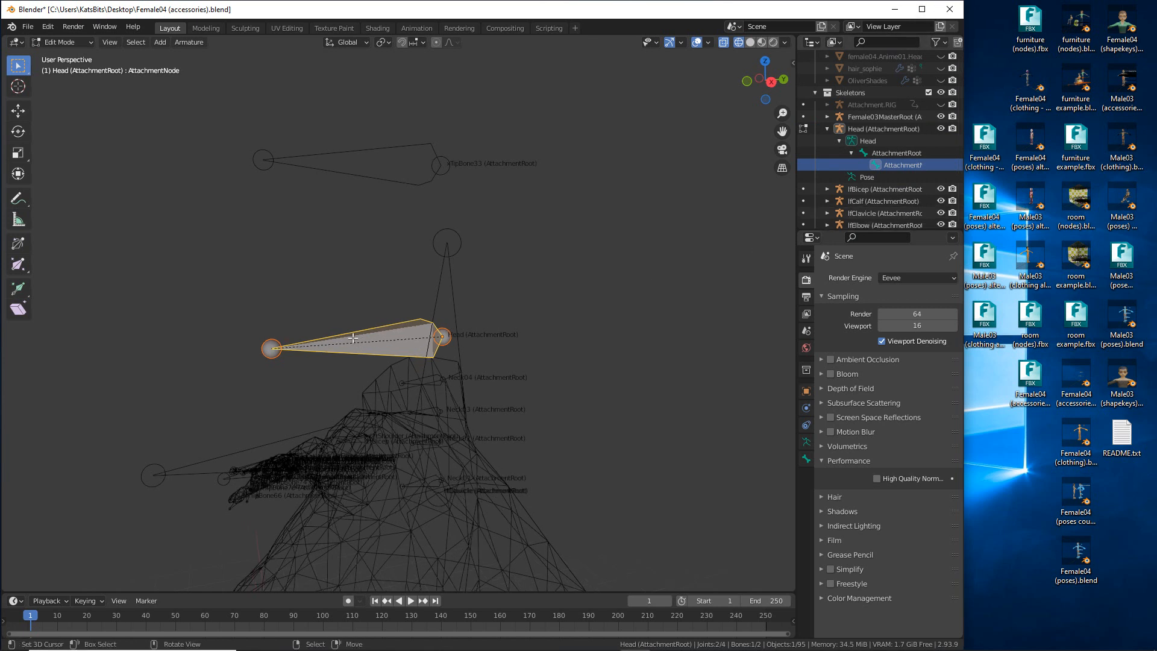
click(187, 43)
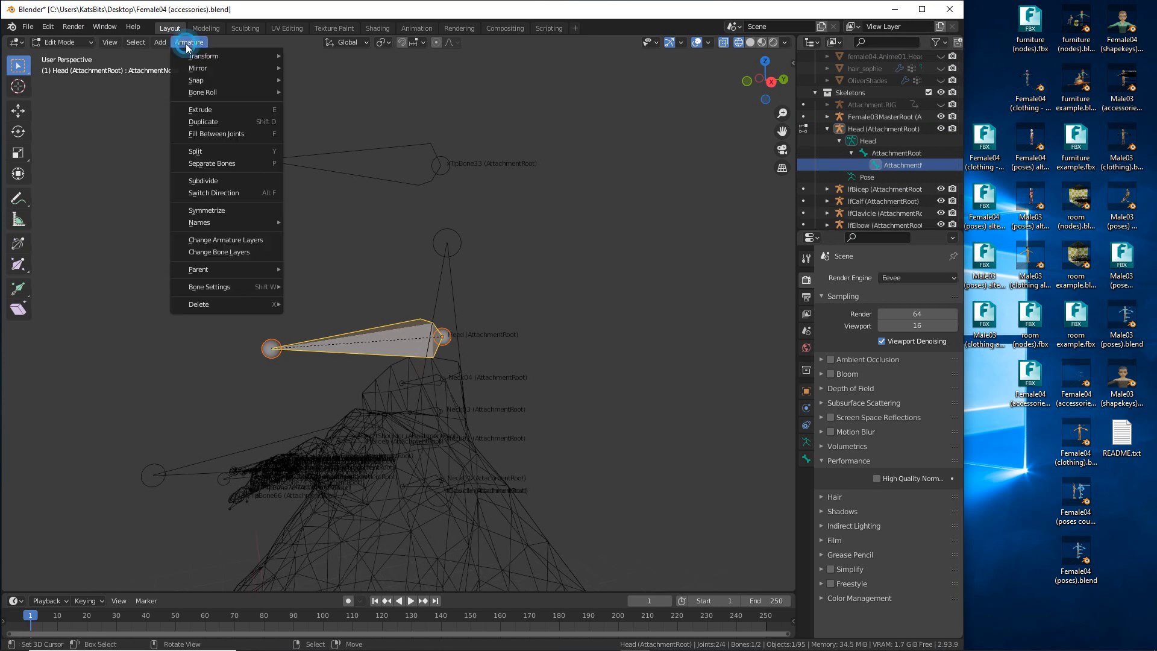
click(205, 121)
right_click(220, 456)
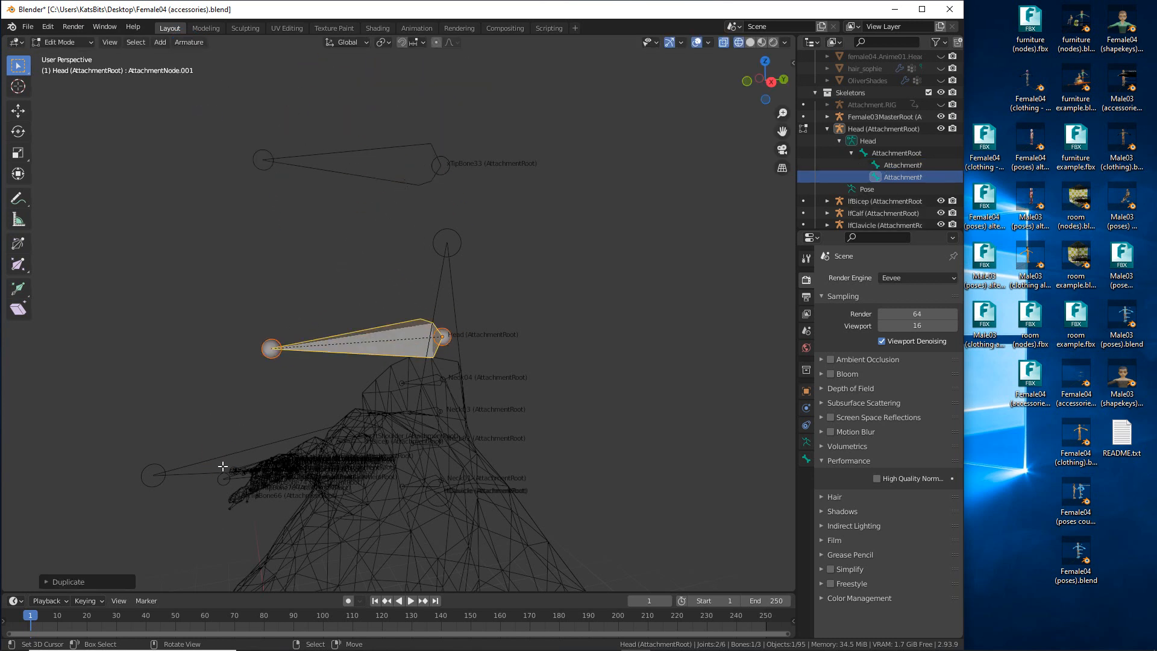
click(18, 111)
drag(382, 321, 379, 66)
middle_drag(457, 368, 295, 306)
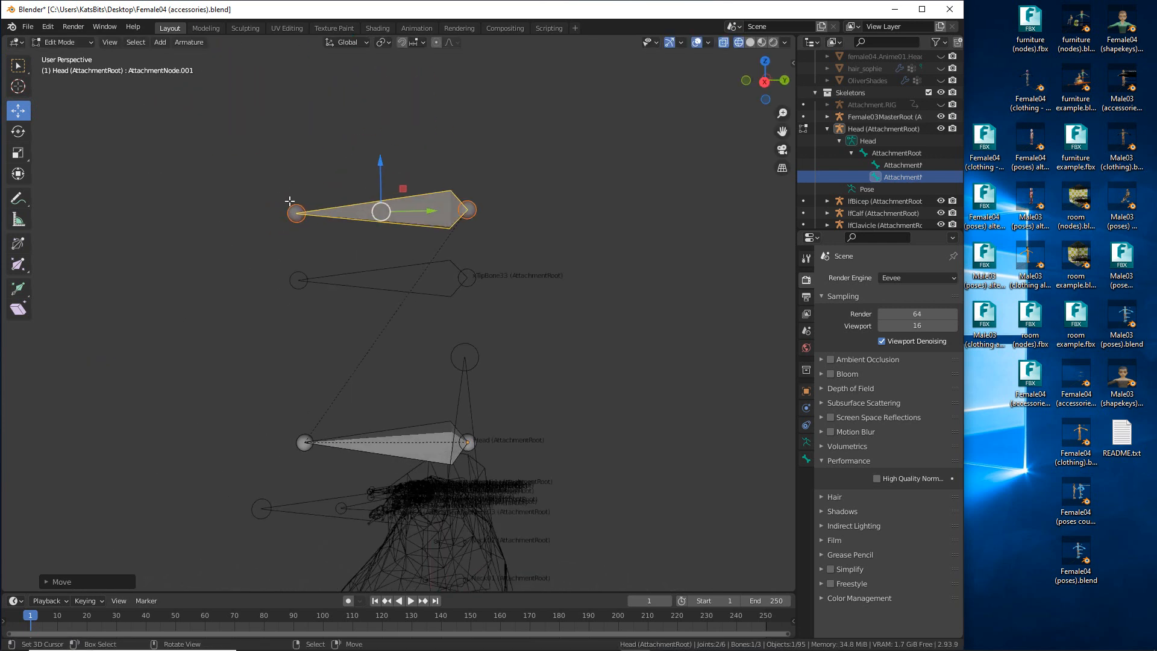
- Move the tip of the duplicated bone to its opposite side so the bone points behind the head
click(302, 206)
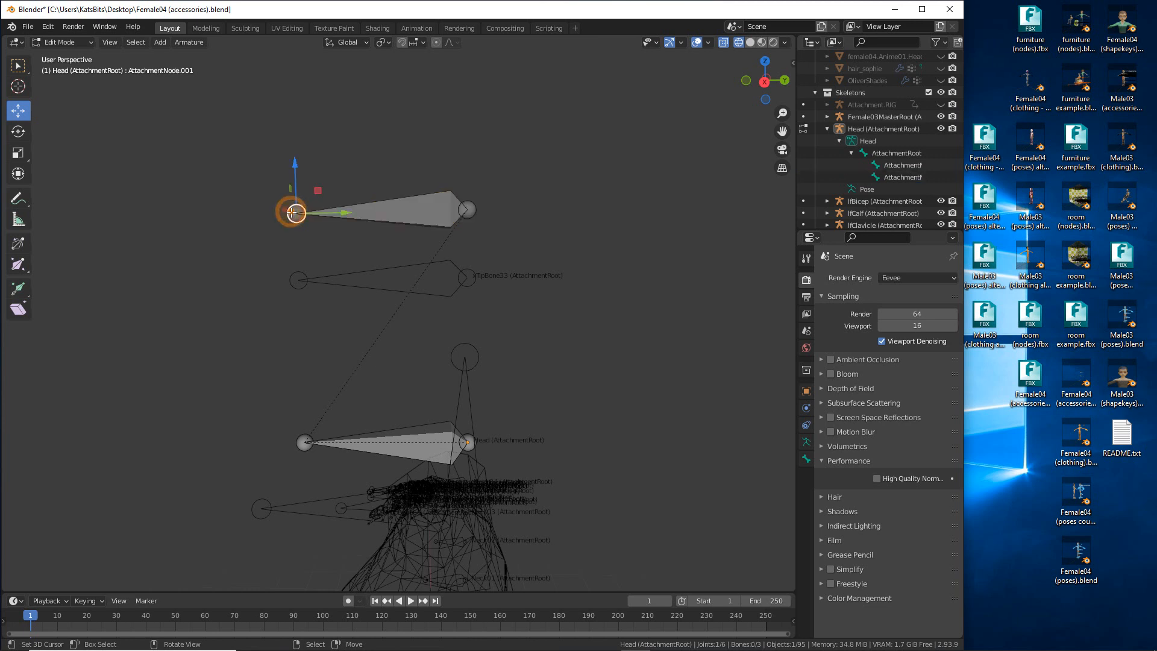
drag(312, 189, 624, 254)
key(ctrl+2)
mouse_move(356, 364)
mouse_down()
mouse_move(284, 501)
mouse_move(316, 370)
mouse_up()
drag(301, 479, 447, 474)
mouse_move(315, 462)
mouse_down()
mouse_move(295, 472)
mouse_move(328, 498)
mouse_up()
drag(359, 432, 431, 418)
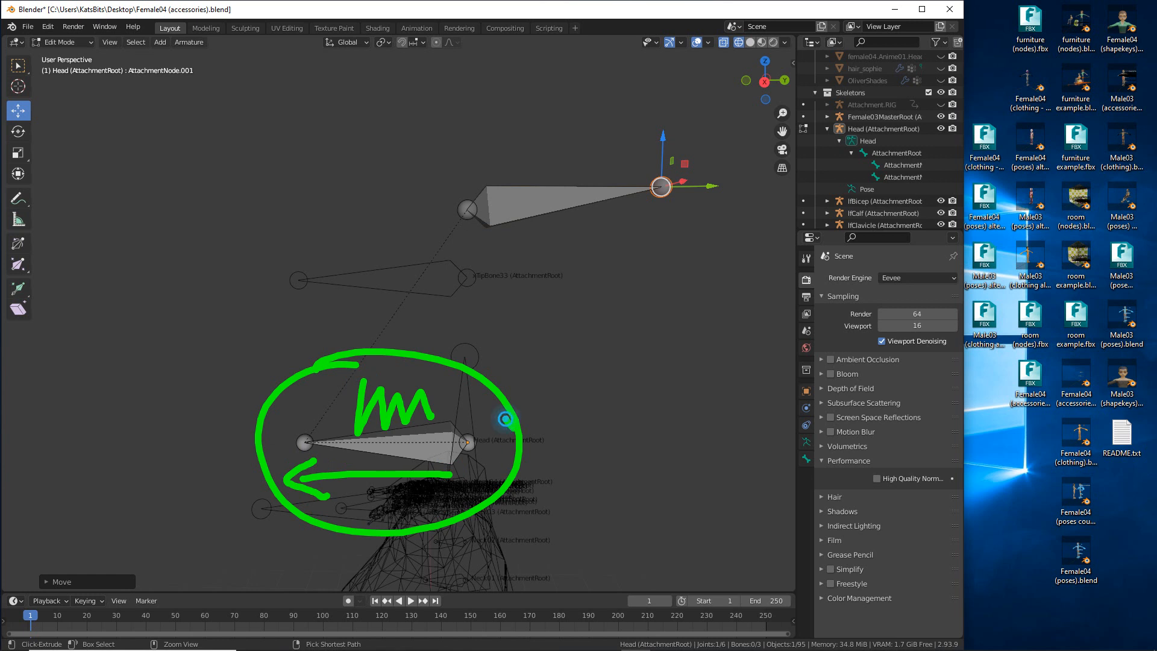
drag(505, 419, 560, 463)
drag(563, 412, 513, 504)
mouse_move(501, 236)
mouse_down()
mouse_move(621, 211)
mouse_move(679, 235)
mouse_up()
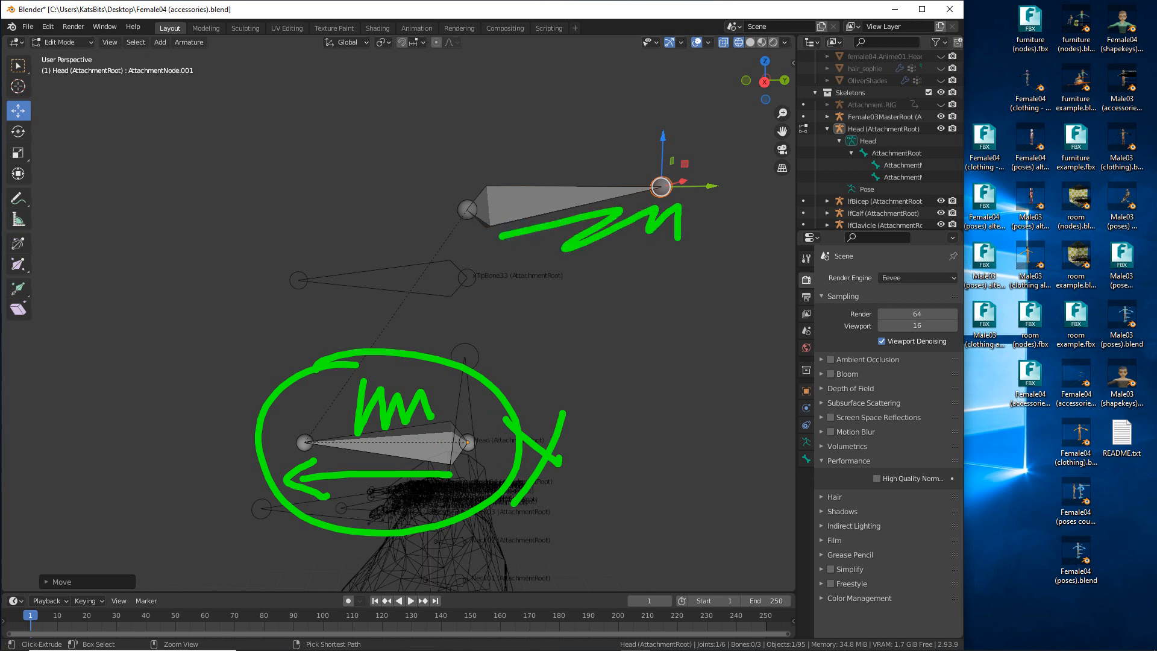
key(Escape)
- In the right orthographic view, extrude a chain of three bones from the duplicated bone's tip down behind the back
right_click(662, 186)
mouse_move(719, 354)
shift+middle_down()
mouse_move(515, 324)
mouse_move(377, 359)
mouse_move(400, 377)
mouse_move(443, 327)
shift+middle_up()
click(110, 42)
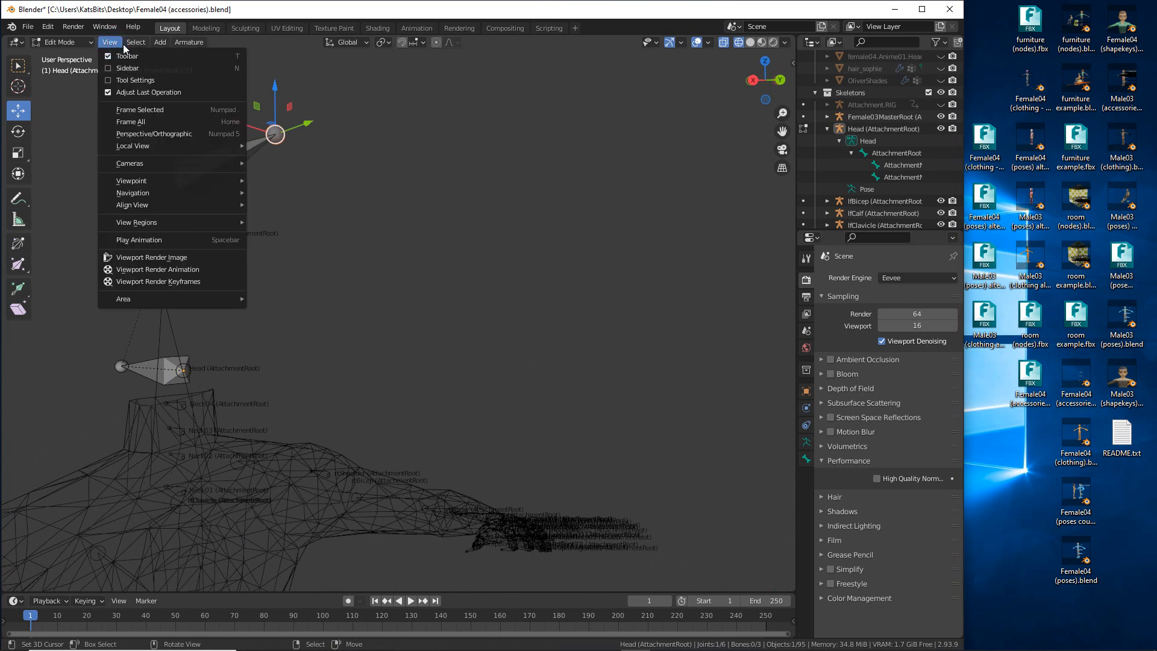
mouse_move(134, 44)
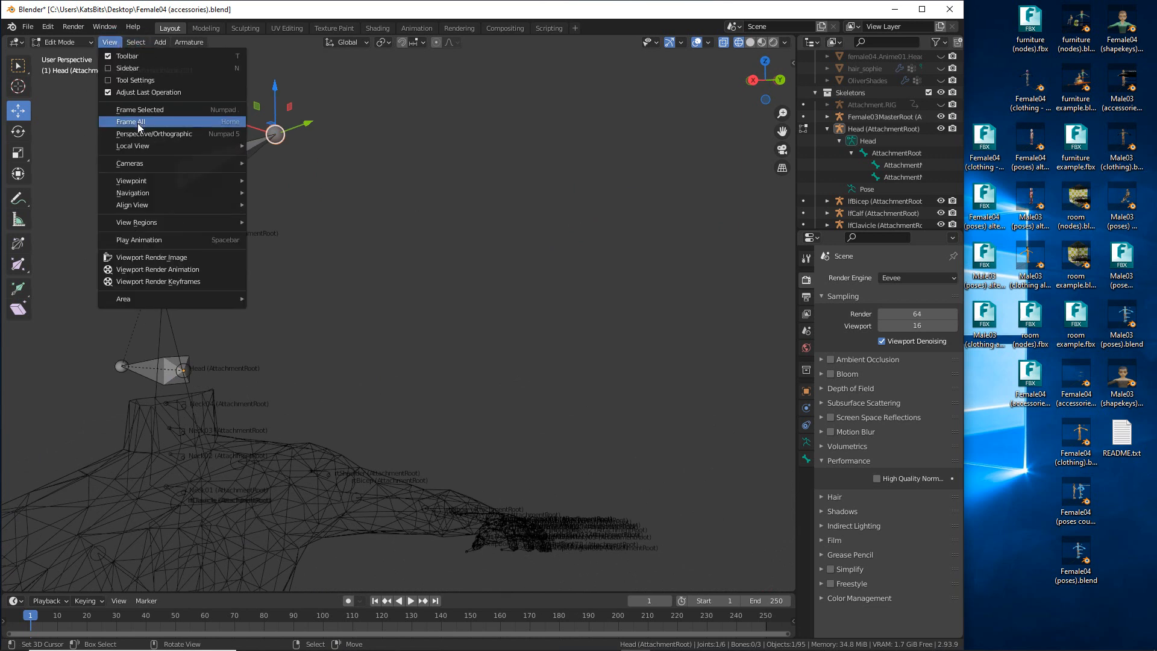
mouse_move(139, 181)
click(281, 256)
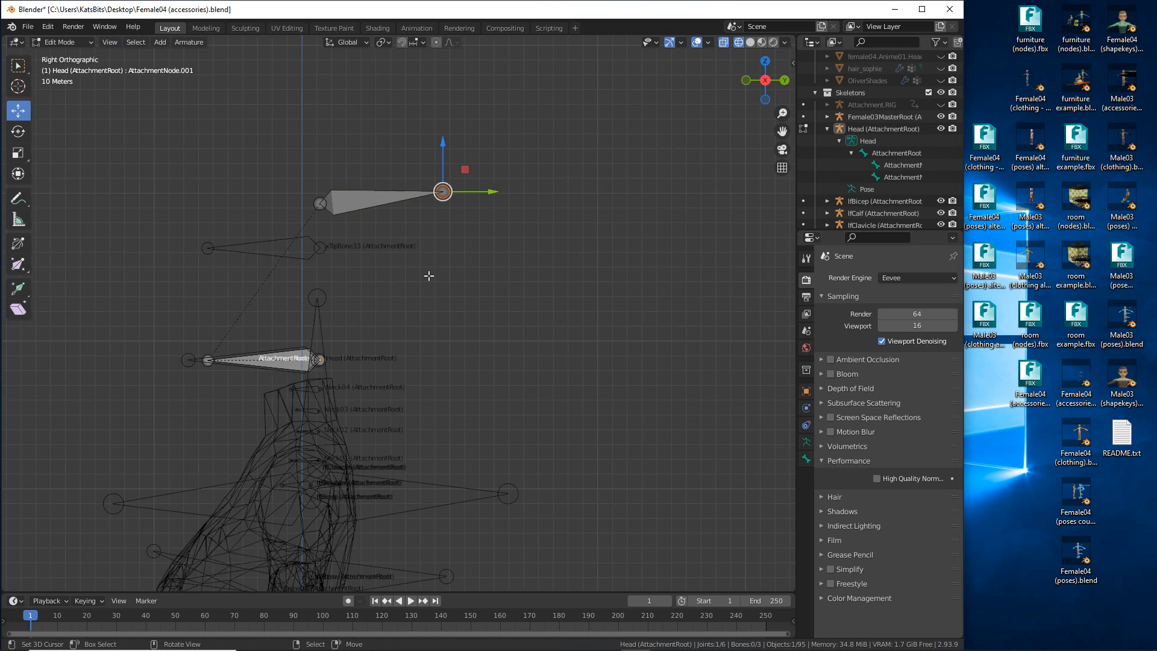
click(19, 288)
drag(446, 241, 468, 42)
scroll(538, 98, down, 2)
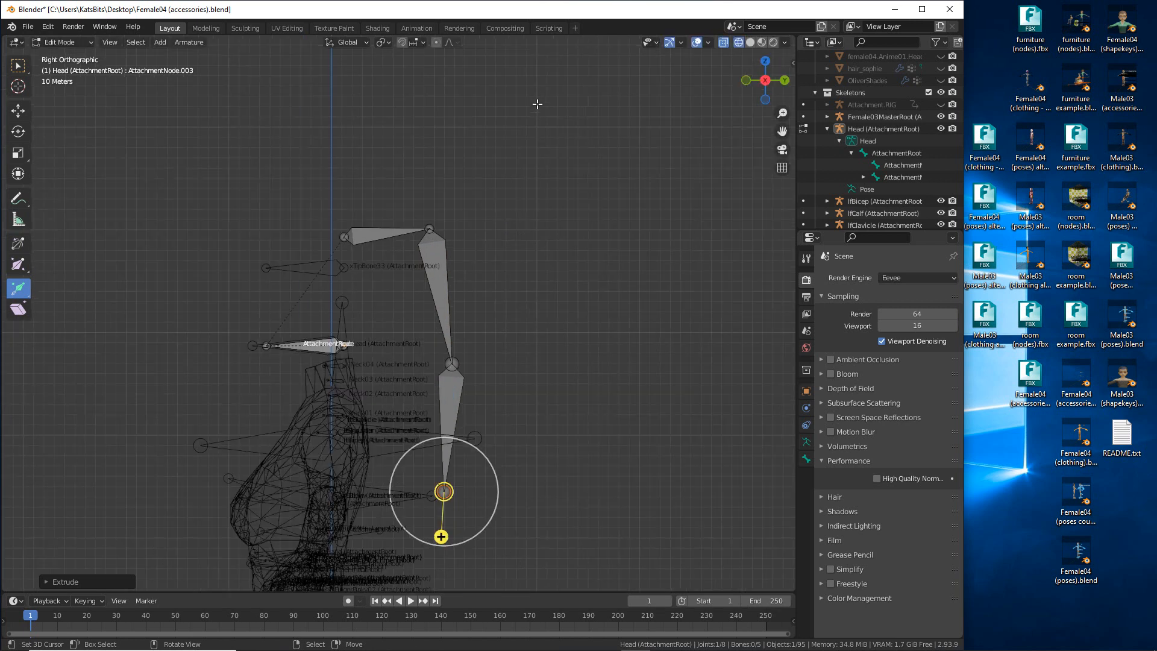
shift+scroll(542, 235, down, 5)
drag(473, 366, 480, 491)
mouse_move(606, 301)
middle_down()
mouse_move(496, 297)
mouse_move(628, 307)
mouse_move(620, 299)
middle_up()
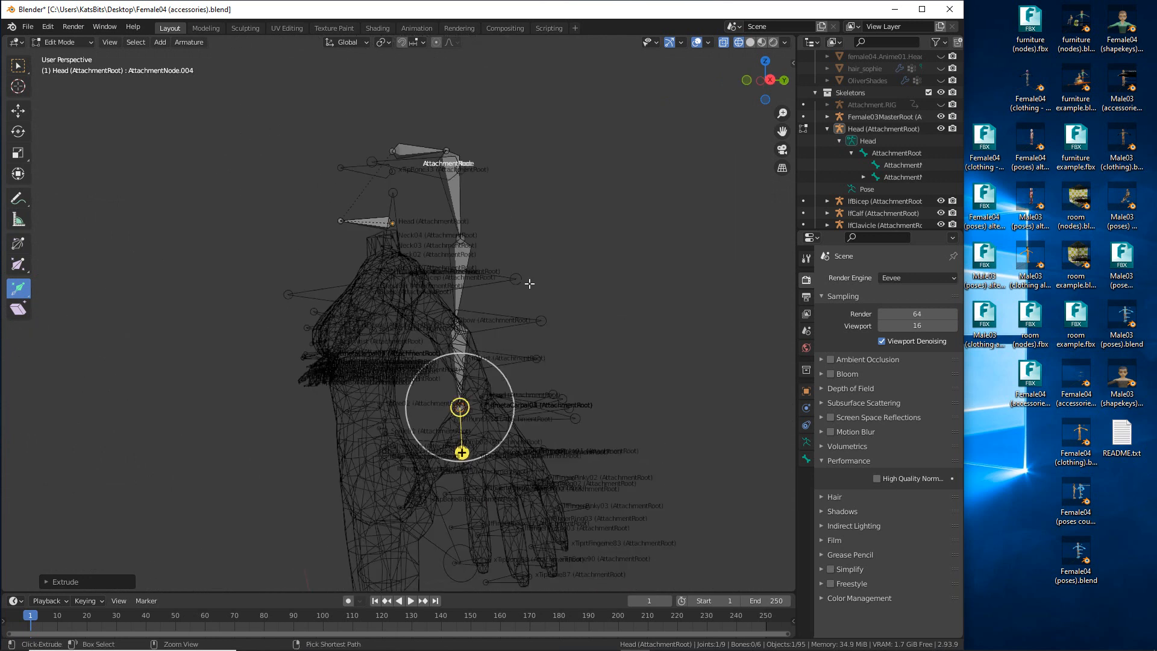
- Return the Head armature to Object Mode and set the viewport to Material Preview shading
key(ctrl+Tab)
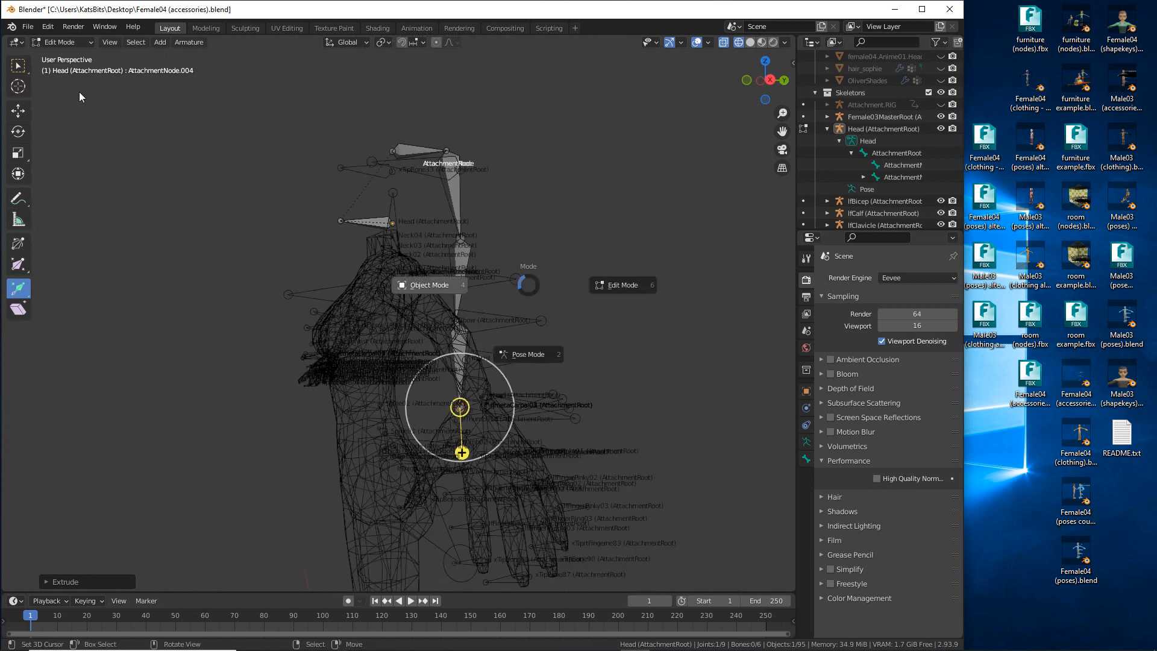
click(56, 42)
click(59, 41)
click(62, 61)
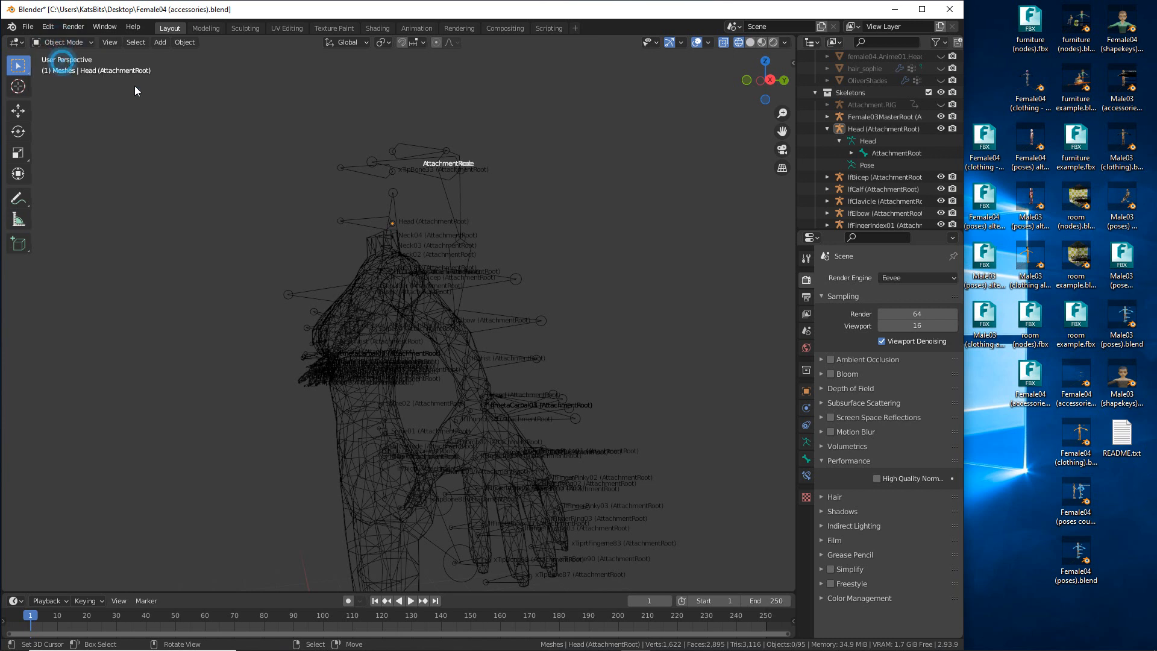
click(762, 43)
scroll(514, 265, up, 3)
middle_drag(514, 265, 495, 290)
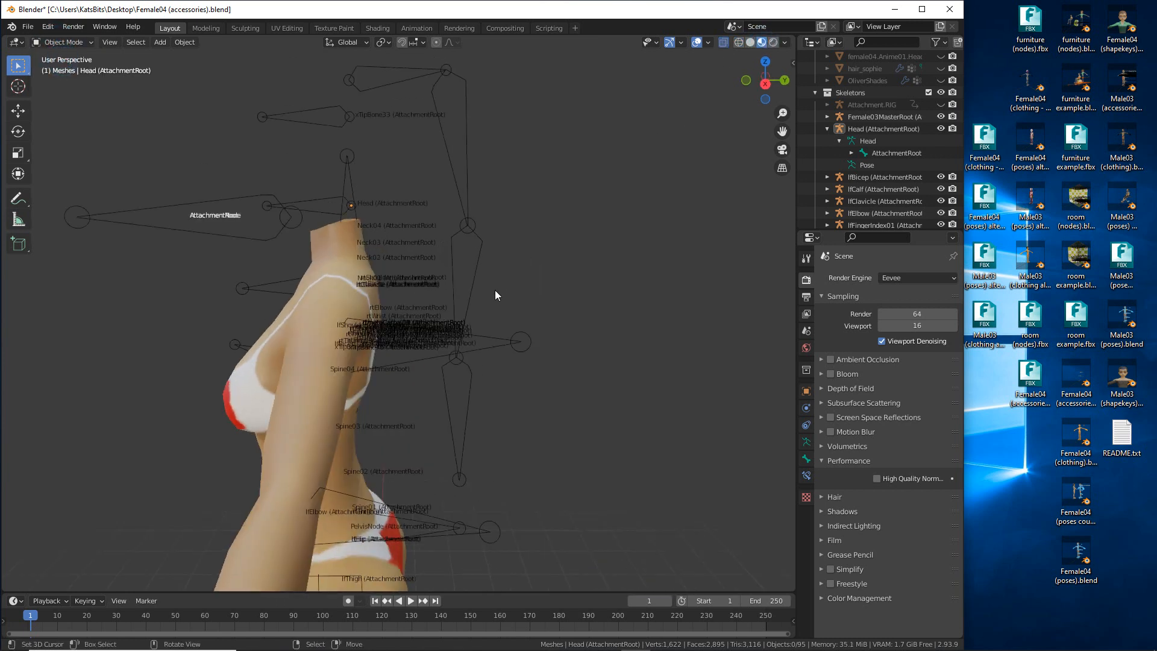
- Select the extended Head armature and turn X-Ray off to display its bones as solid shapes
click(473, 217)
middle_drag(456, 232, 507, 262)
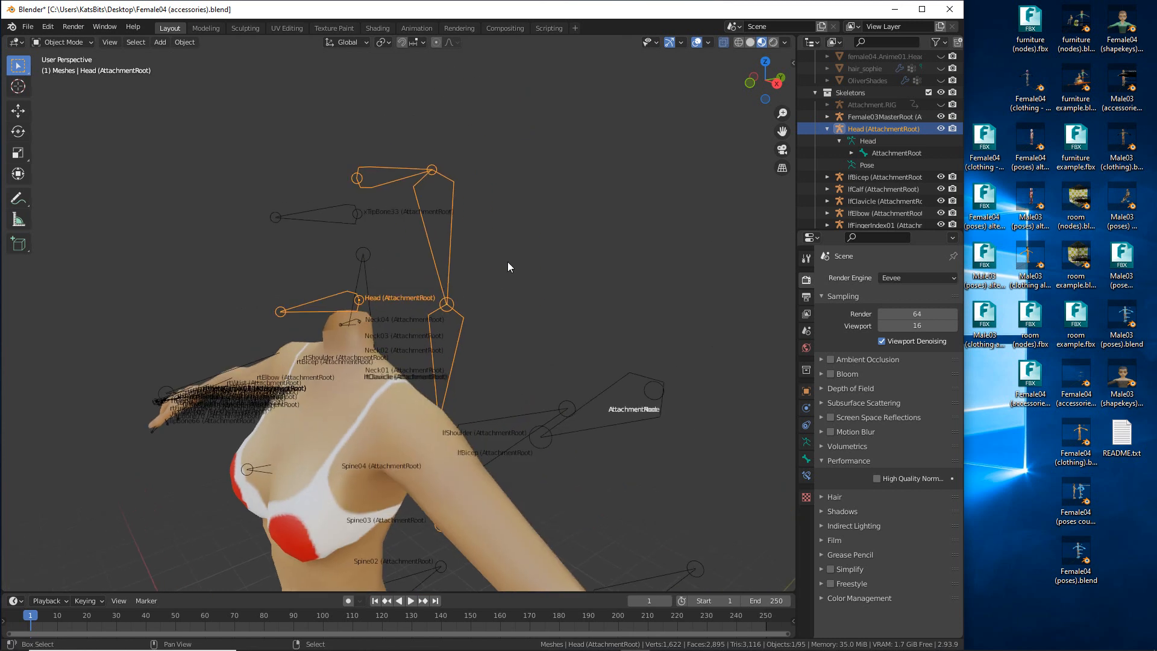
click(723, 43)
middle_drag(578, 227, 413, 345)
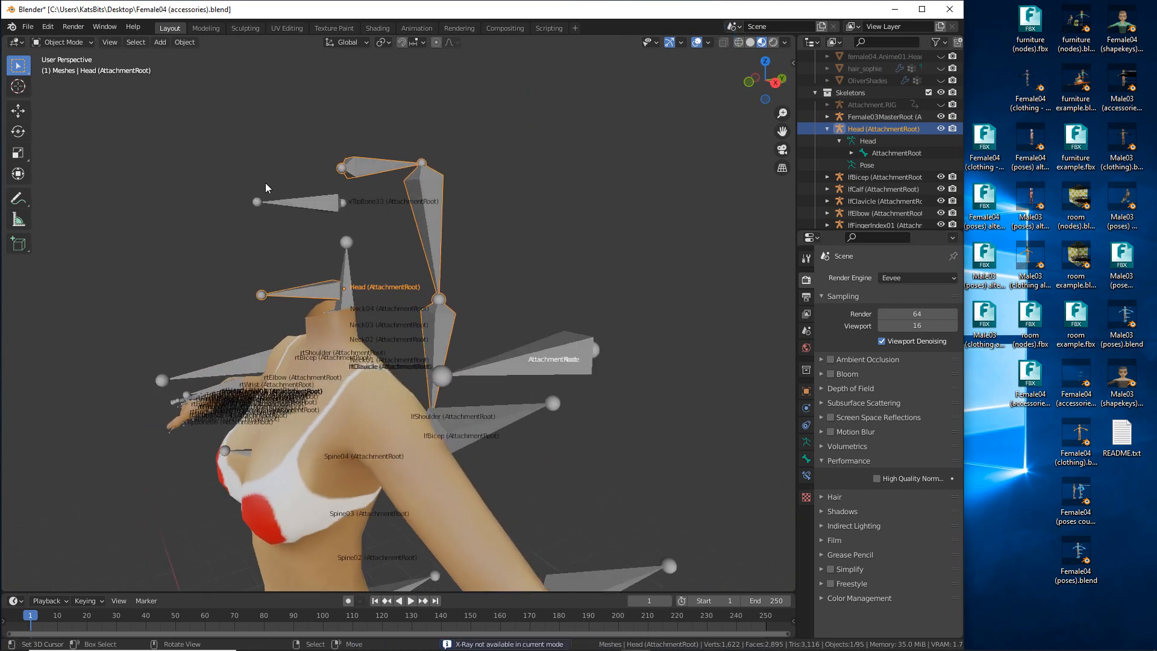
- Add a cube mesh at the figure's feet and scale it up to roughly head size
click(161, 47)
mouse_move(174, 58)
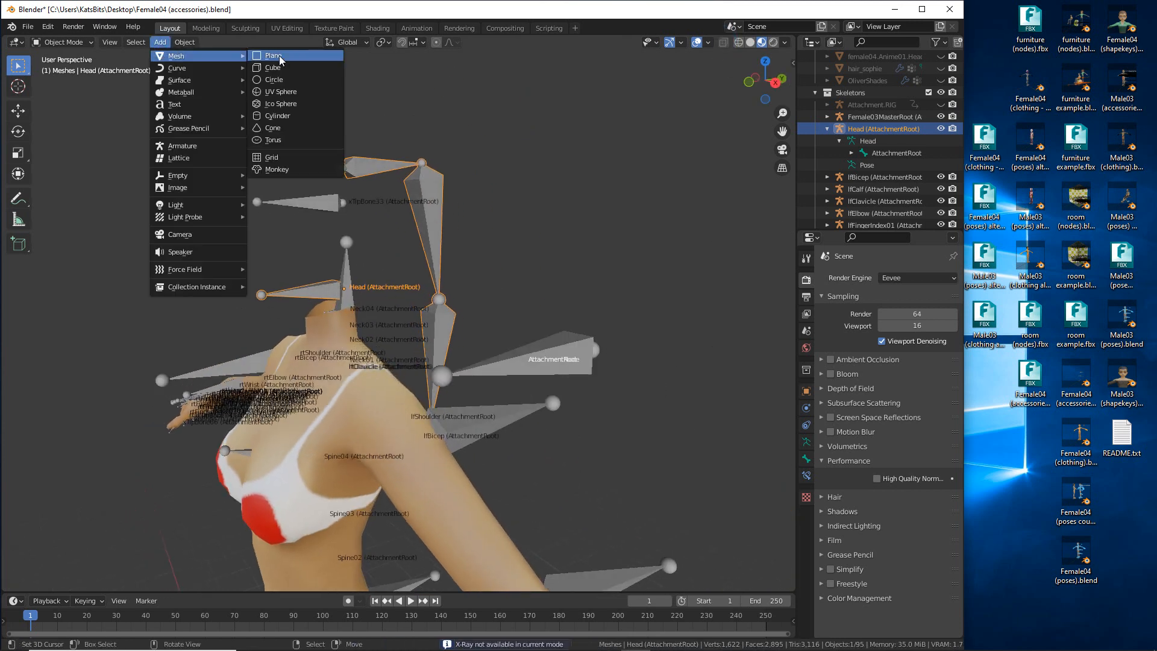
click(273, 68)
middle_drag(285, 75, 393, 433)
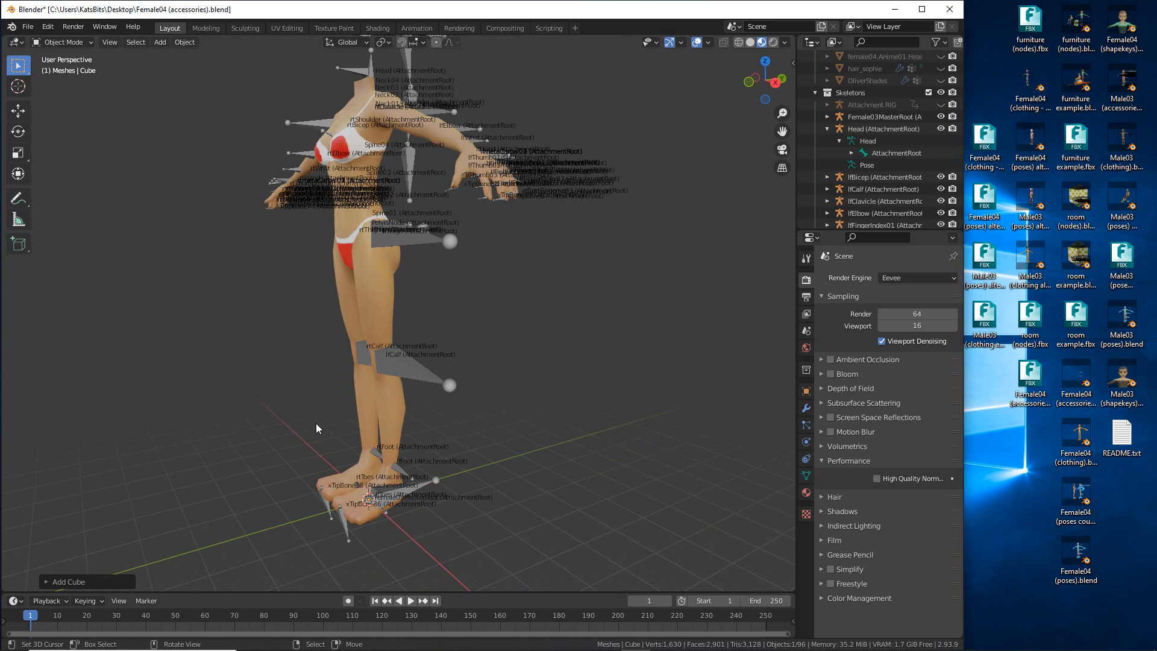
key(s)
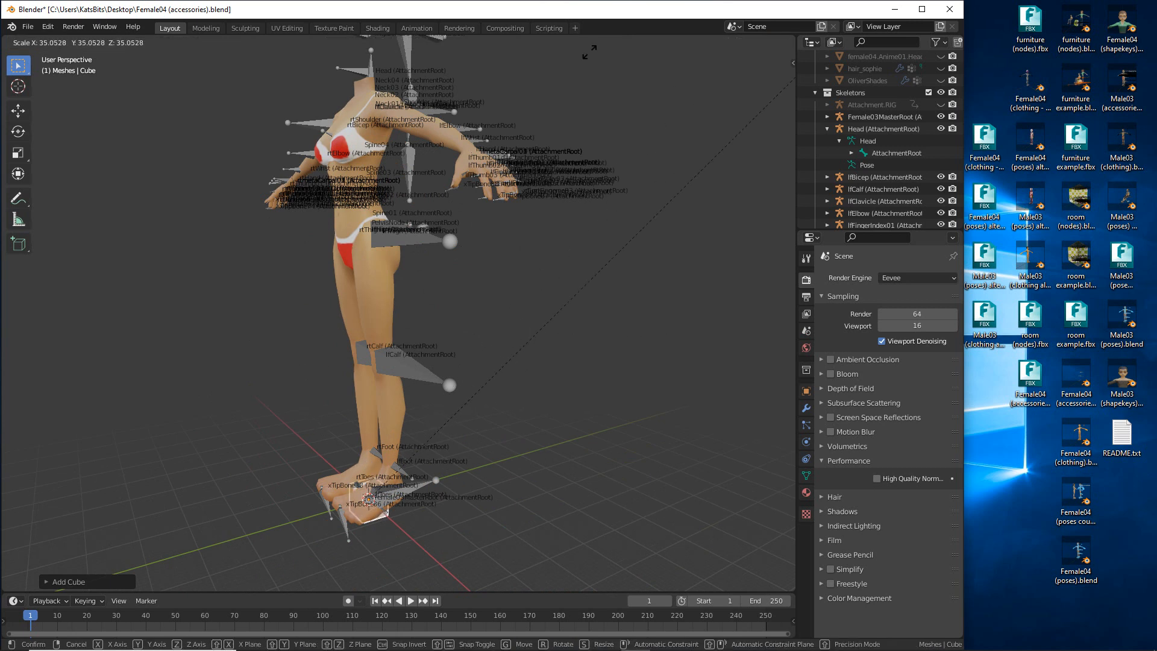
click(595, 132)
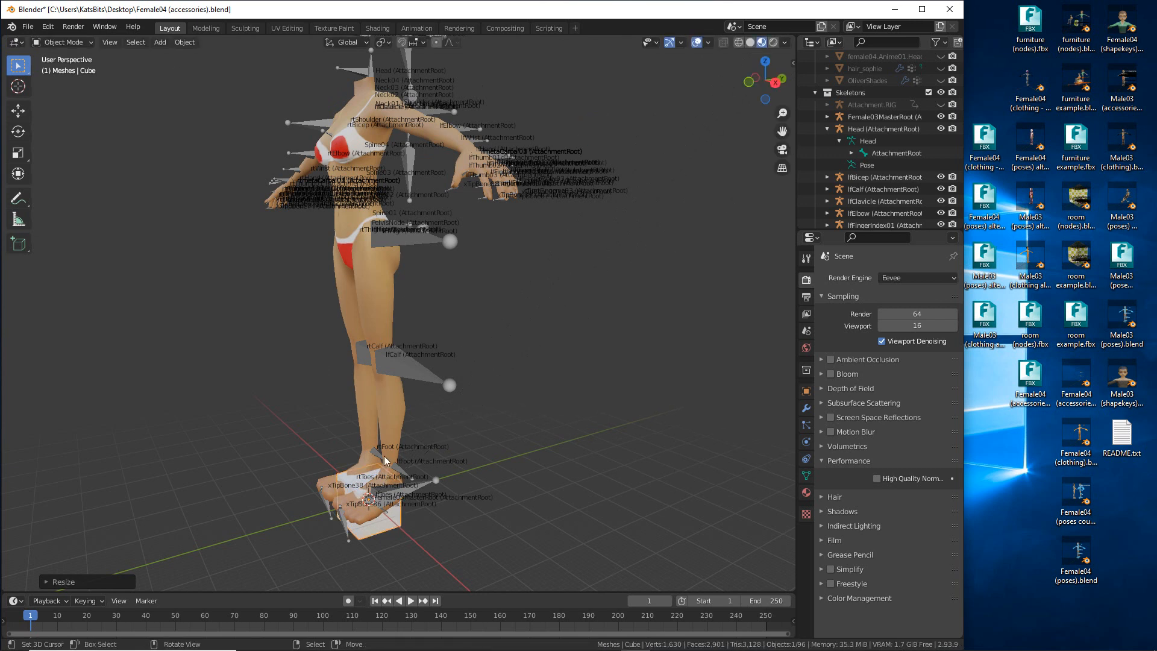
- Move the cube straight up the Z axis to head height, over the bone chain behind the head
click(14, 107)
drag(386, 482, 433, 56)
shift+middle_drag(447, 141, 401, 413)
scroll(450, 405, up, 2)
mouse_move(414, 388)
mouse_down()
mouse_move(373, 338)
mouse_move(416, 339)
mouse_move(414, 382)
mouse_up()
scroll(413, 378, up, 2)
shift+middle_drag(368, 449, 464, 325)
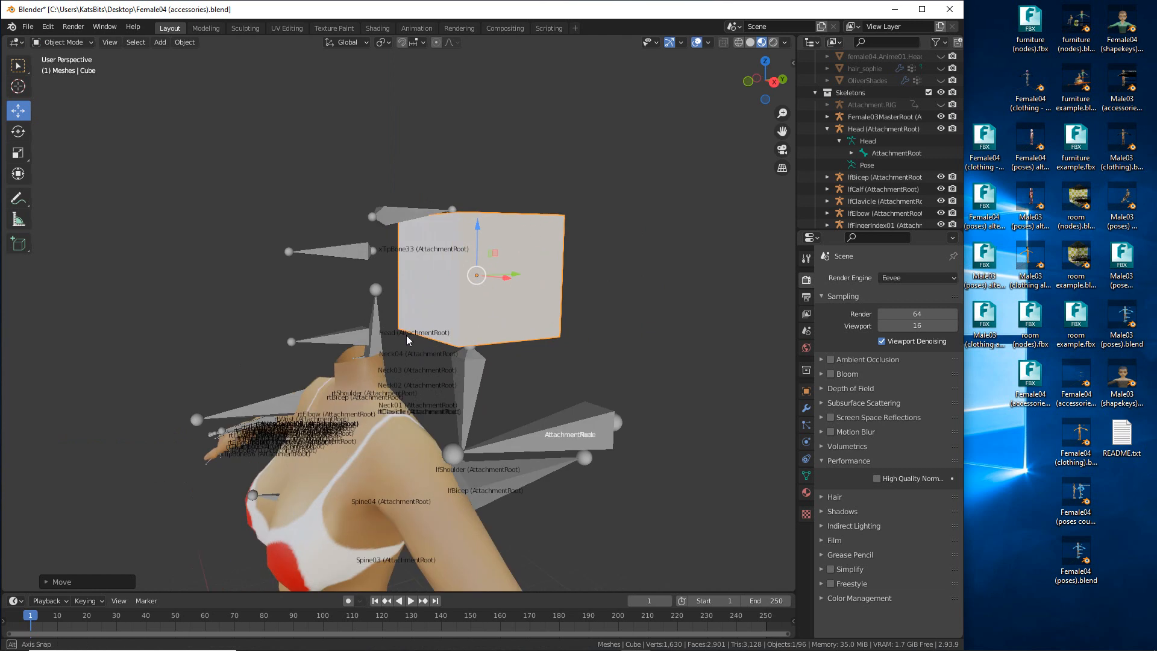
- Add an Armature modifier to the cube and set its object to Head (AttachmentRoot)
click(545, 298)
click(806, 408)
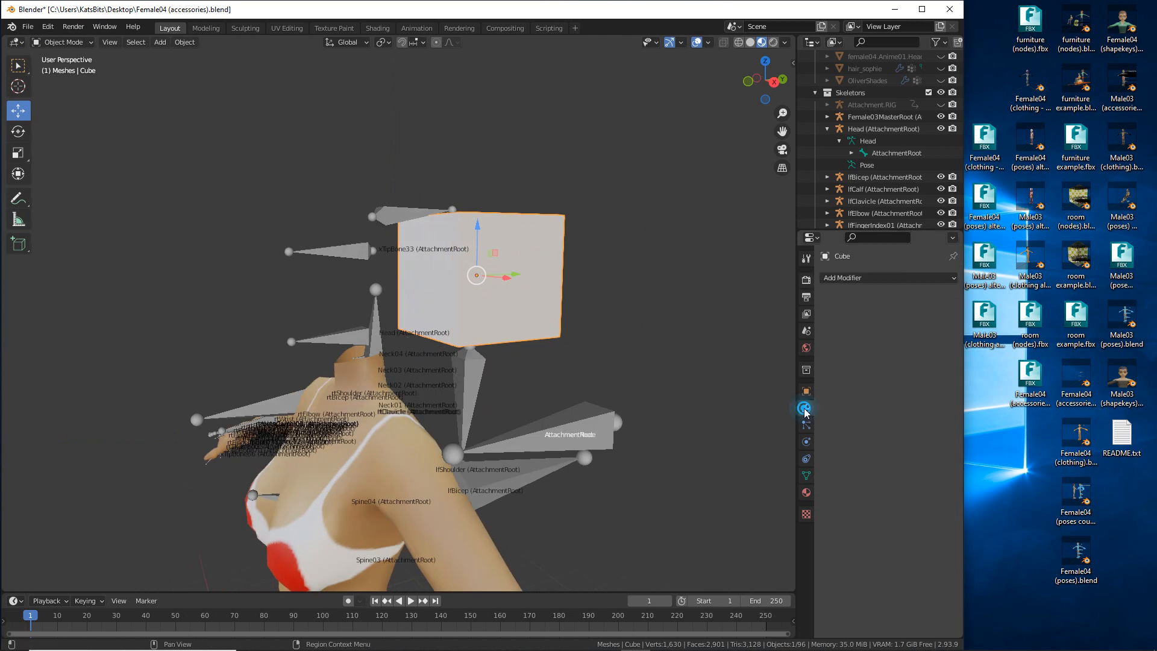
click(862, 282)
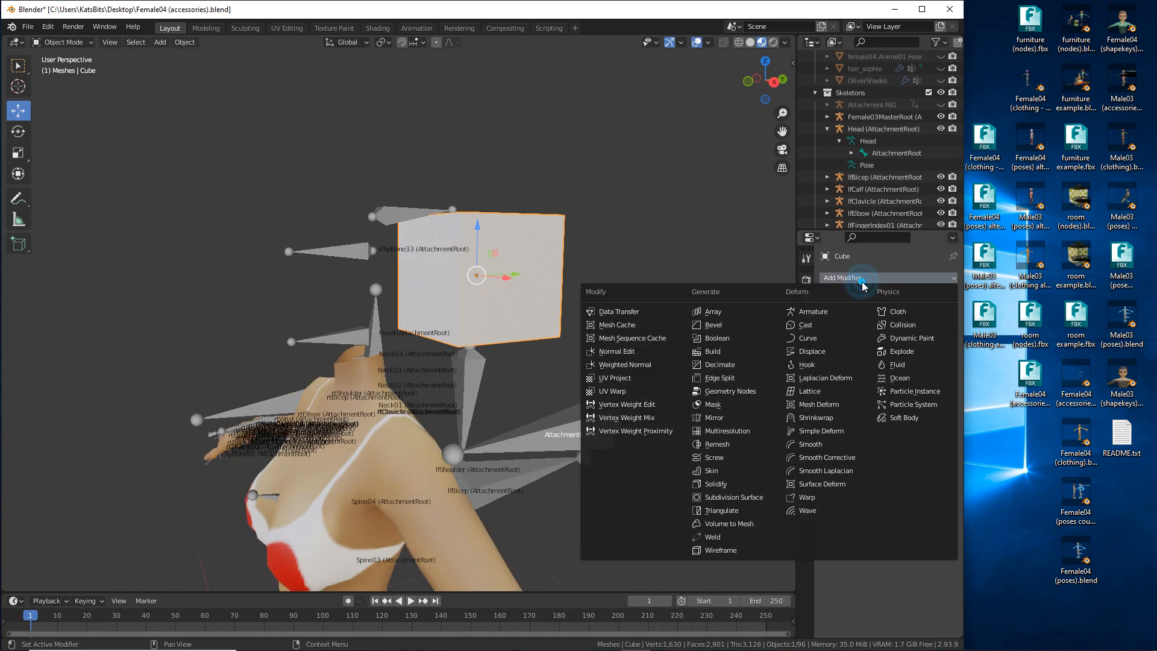
click(794, 321)
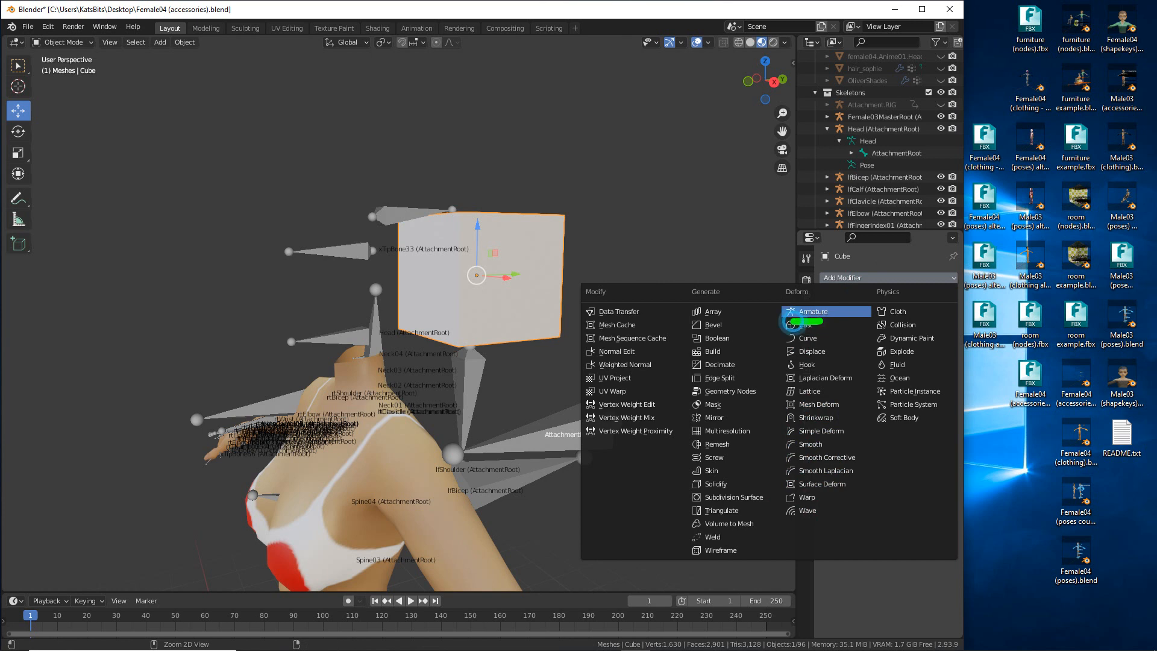
click(814, 312)
click(934, 316)
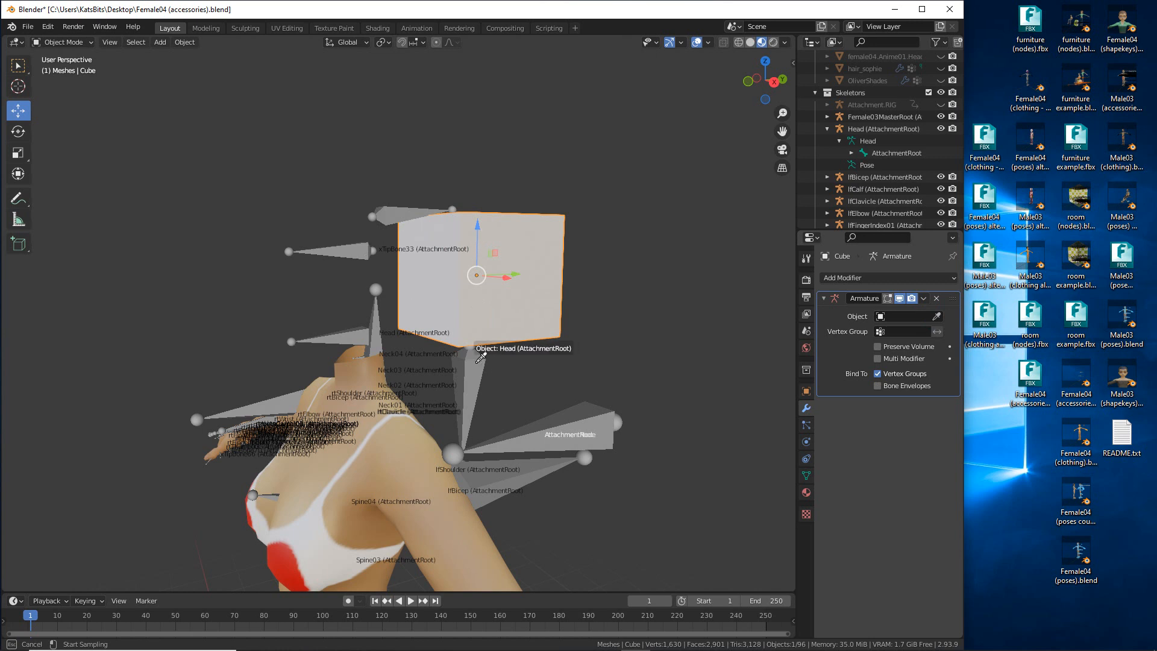
click(480, 358)
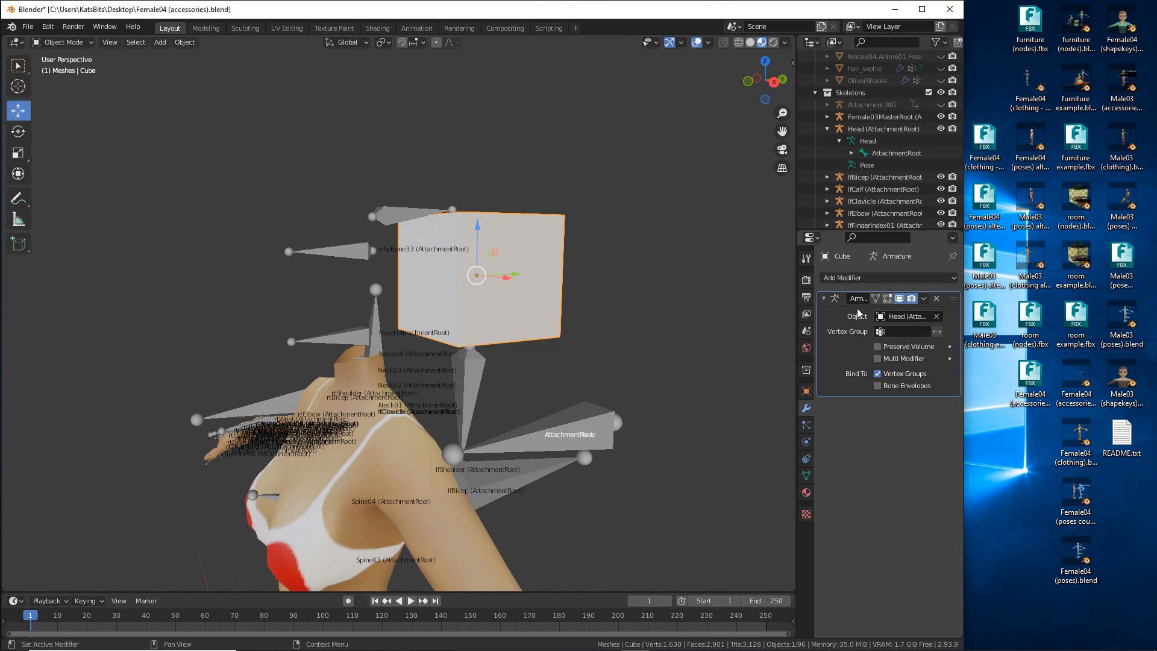
drag(840, 331, 926, 321)
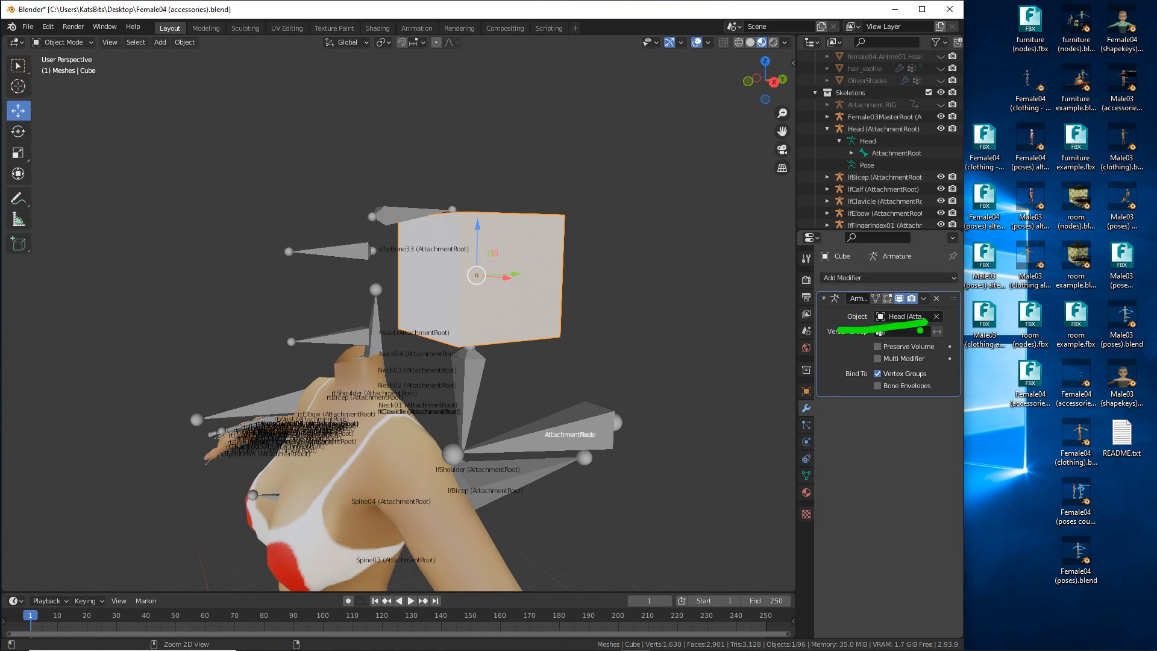
key(Escape)
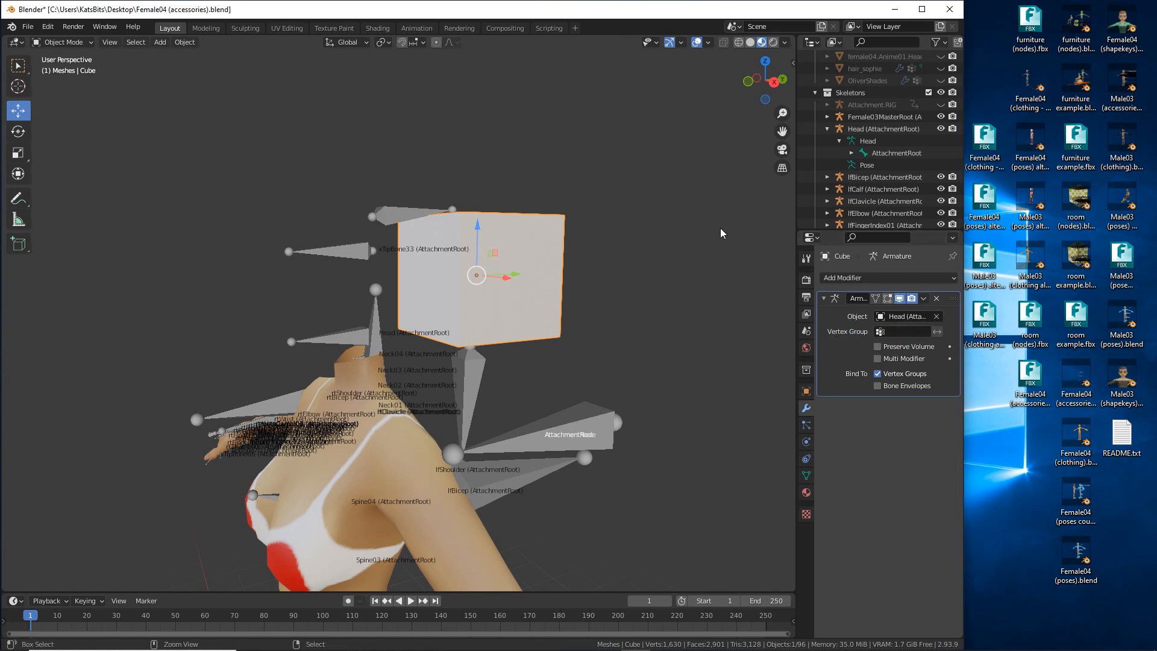
drag(723, 177, 771, 171)
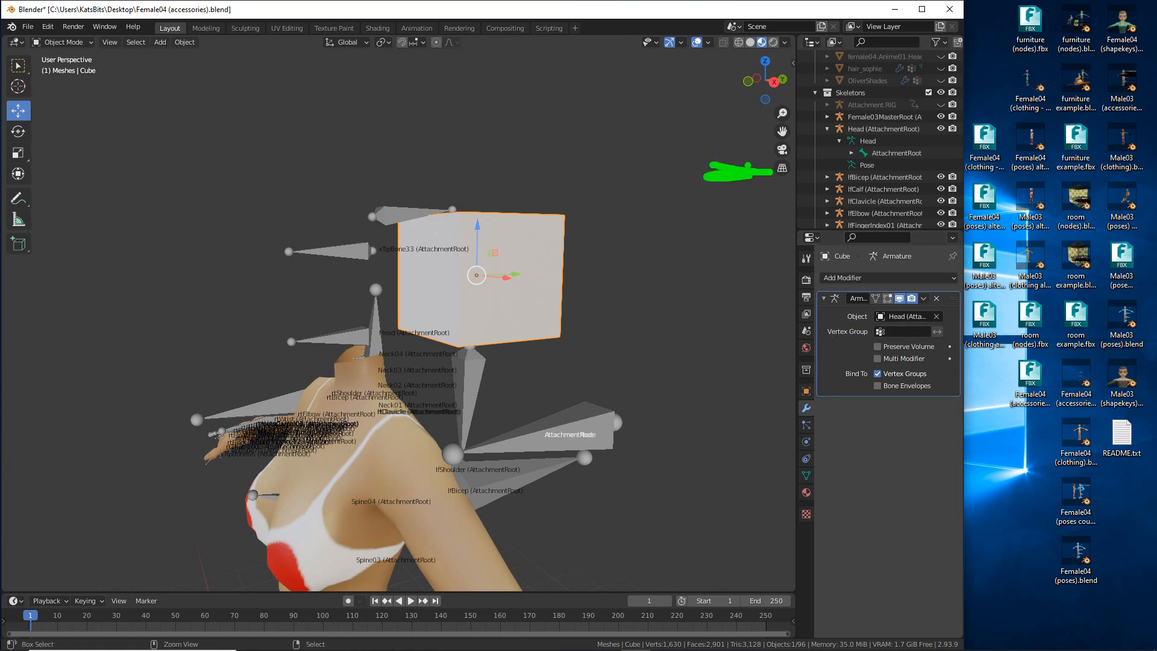
key(Escape)
- Select the Head armature and examine from several angles how its extended bones sit relative to the cube and the body
scroll(438, 246, up, 2)
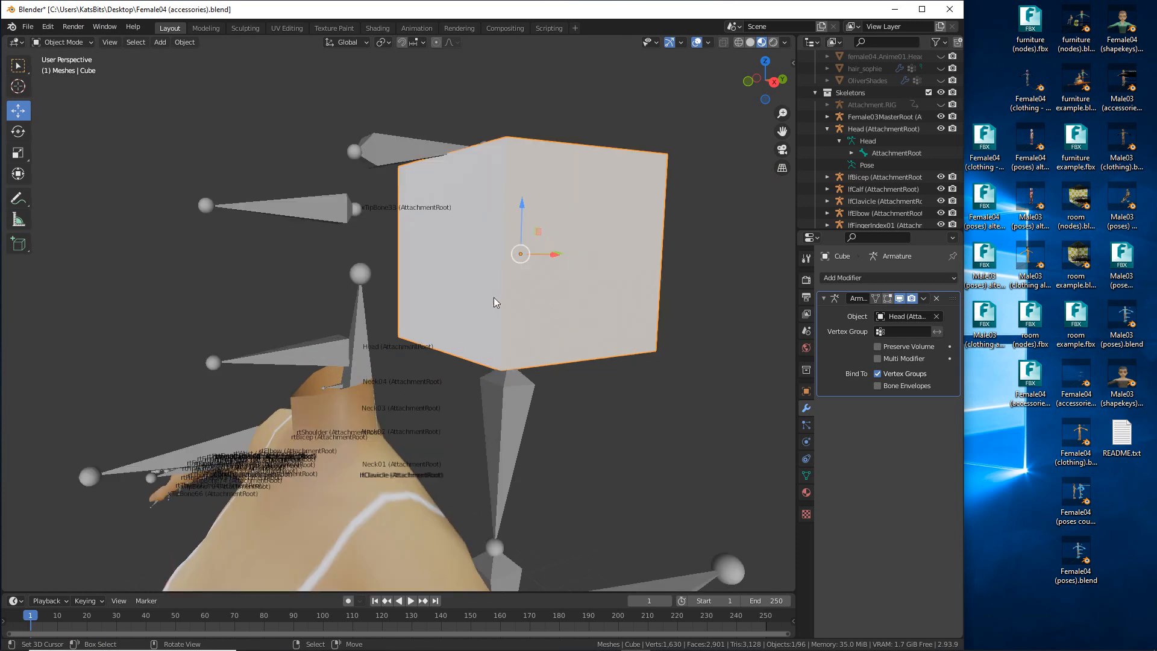
click(504, 421)
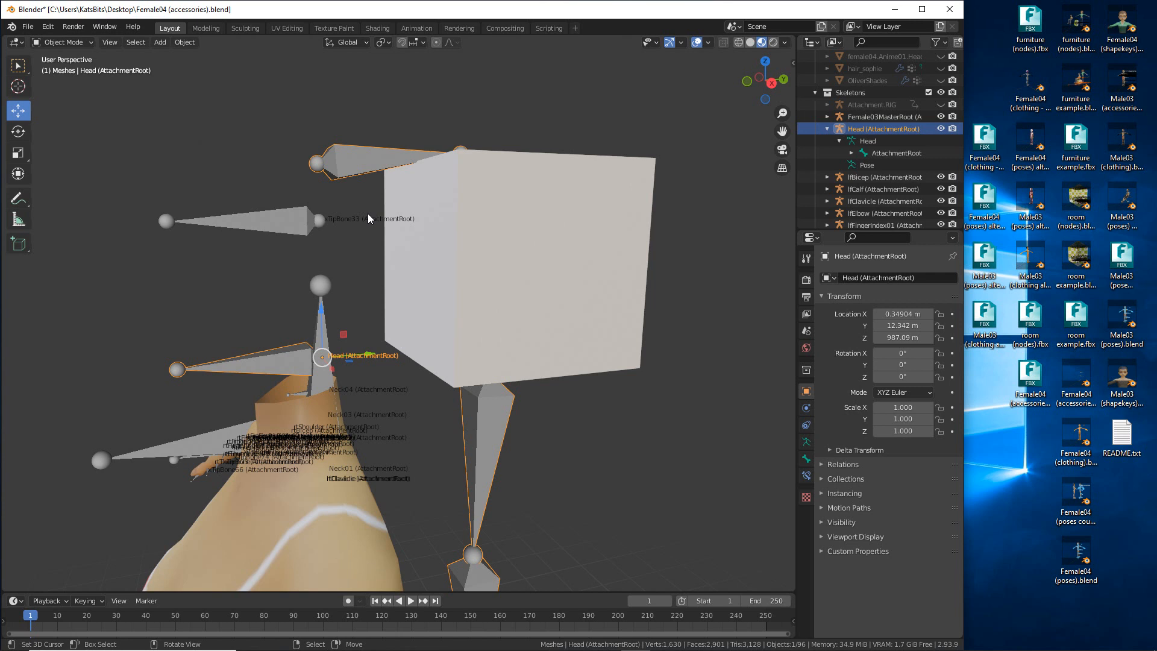
scroll(368, 215, down, 3)
middle_drag(348, 261, 411, 251)
scroll(447, 262, up, 1)
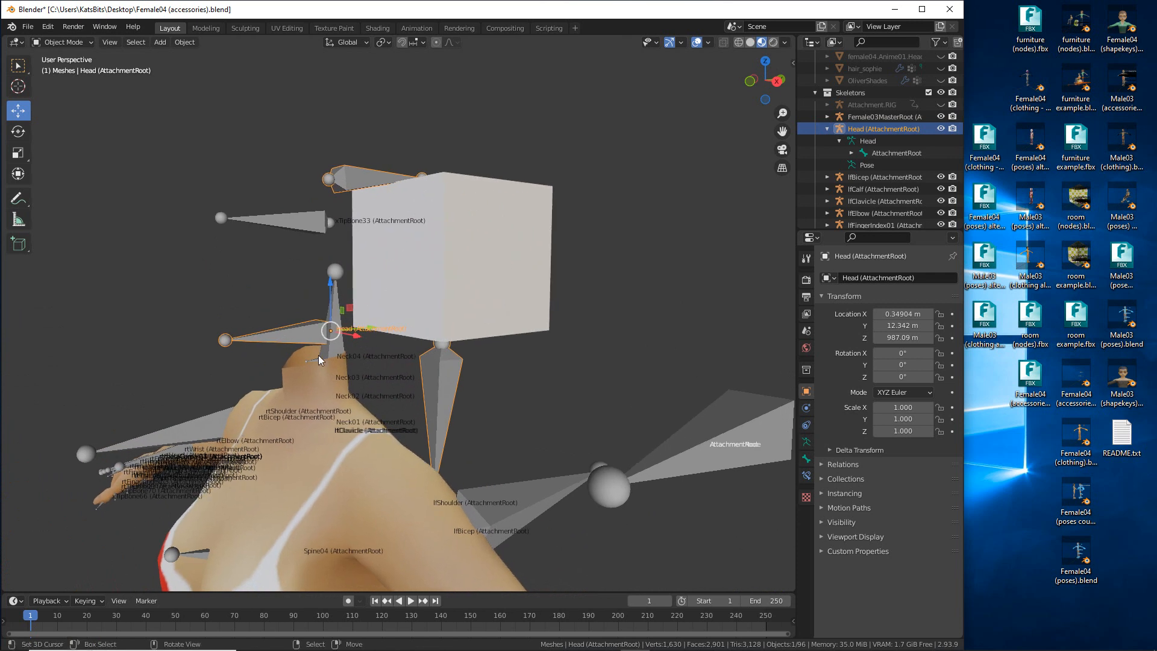
scroll(324, 356, down, 4)
middle_drag(324, 355, 324, 392)
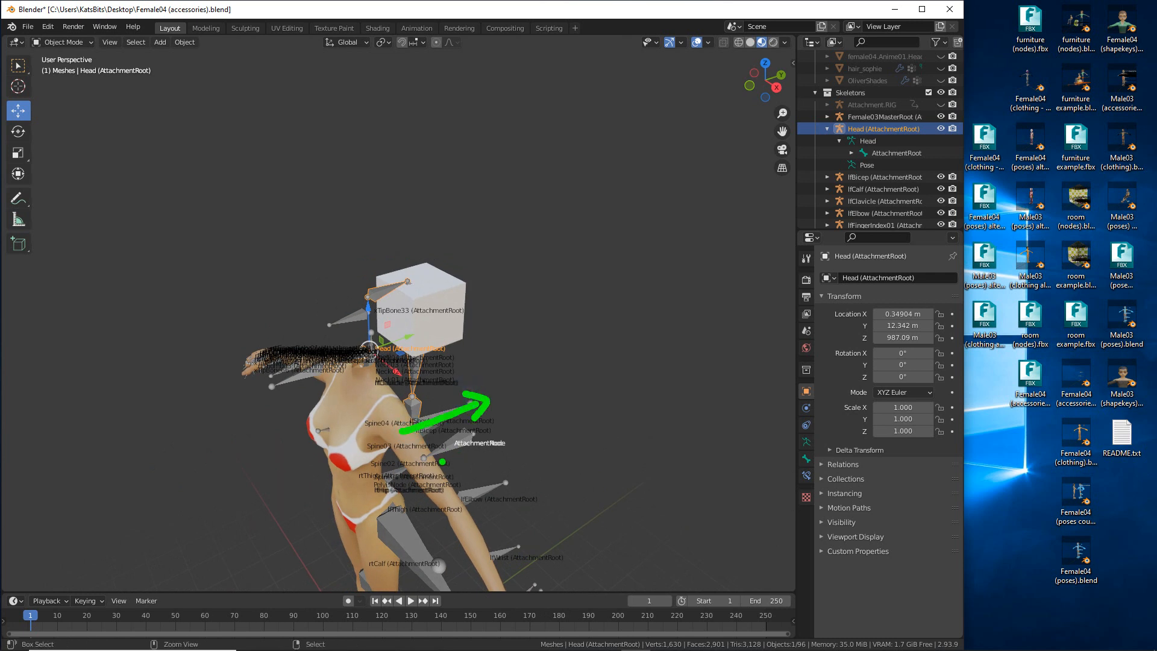
mouse_move(450, 439)
middle_down()
mouse_move(454, 389)
mouse_move(468, 388)
middle_up()
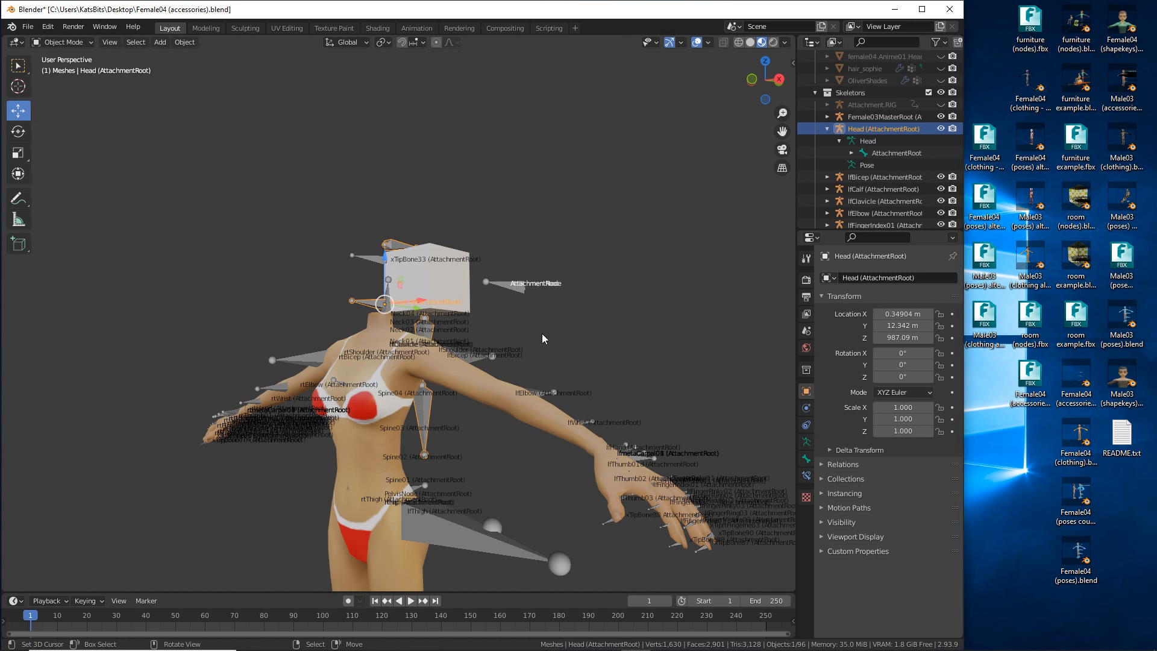
scroll(422, 336, up, 2)
scroll(422, 336, up, 2)
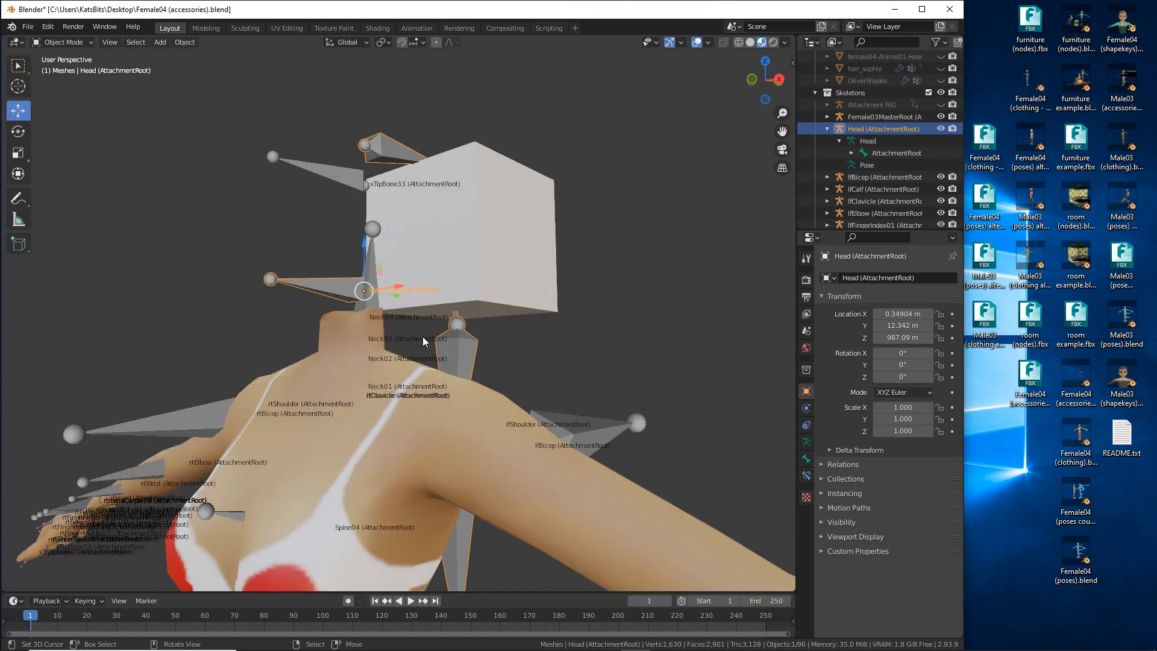
middle_drag(421, 330, 410, 286)
scroll(366, 363, down, 2)
- Select the Head armature together with the cube, keeping the cube active, and switch to Weight Paint mode
click(443, 271)
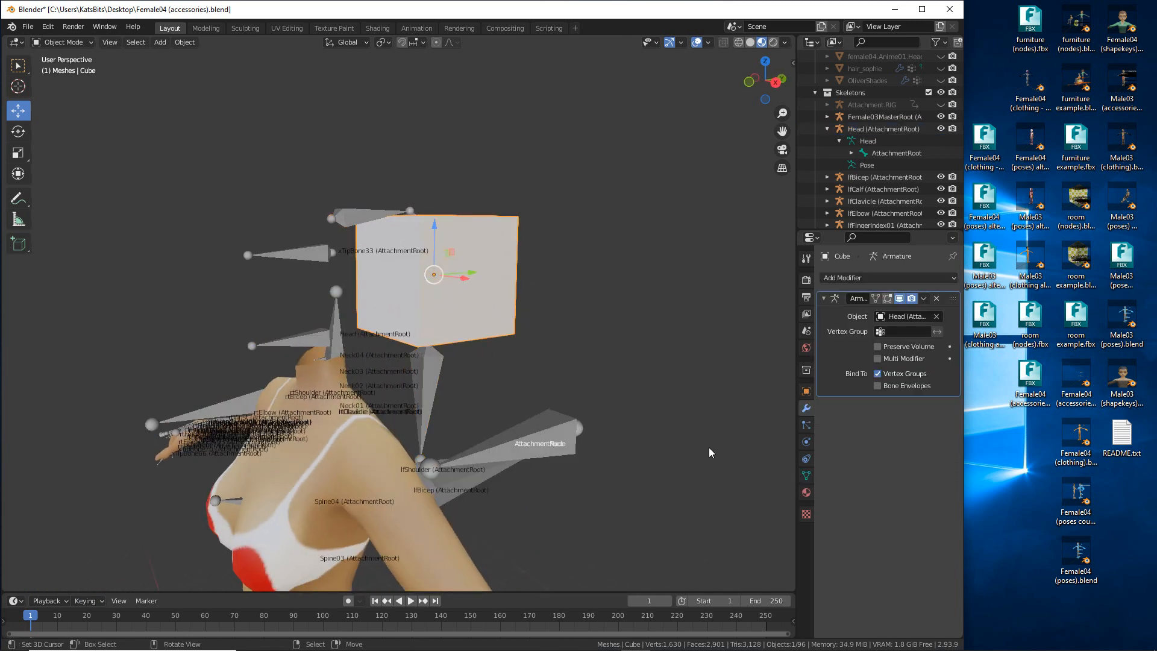
scroll(472, 241, up, 2)
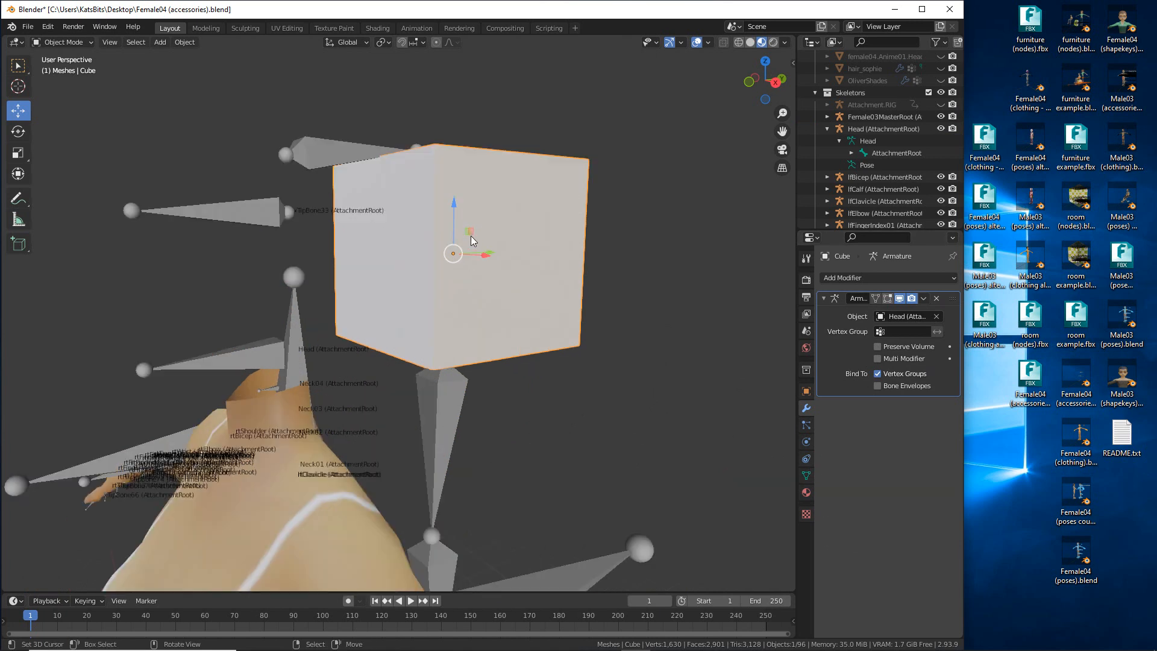
shift+click(438, 381)
shift+click(529, 289)
click(63, 42)
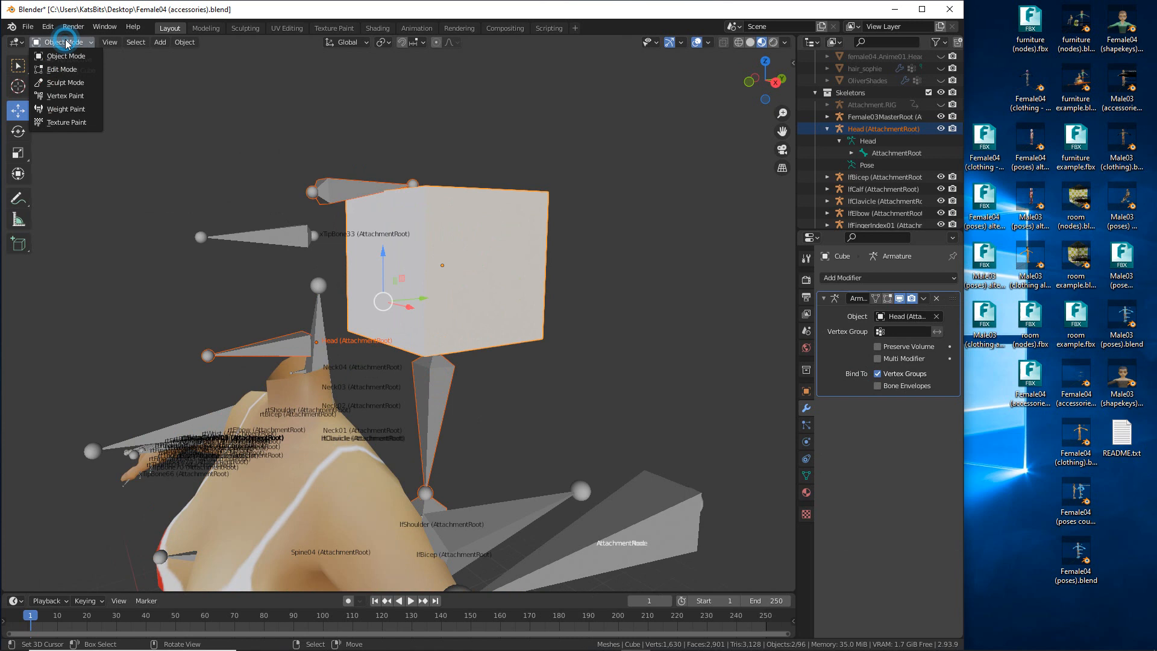
click(64, 109)
- Paint the cube's faces and corners on all sides with weight for the AttachmentNode.002 bone
mouse_move(428, 199)
mouse_down()
mouse_move(426, 181)
mouse_move(424, 374)
mouse_move(568, 210)
mouse_move(343, 210)
mouse_move(355, 311)
mouse_up()
middle_drag(355, 353, 533, 364)
mouse_move(481, 197)
mouse_down()
mouse_move(491, 200)
mouse_move(425, 198)
mouse_up()
drag(369, 310, 382, 309)
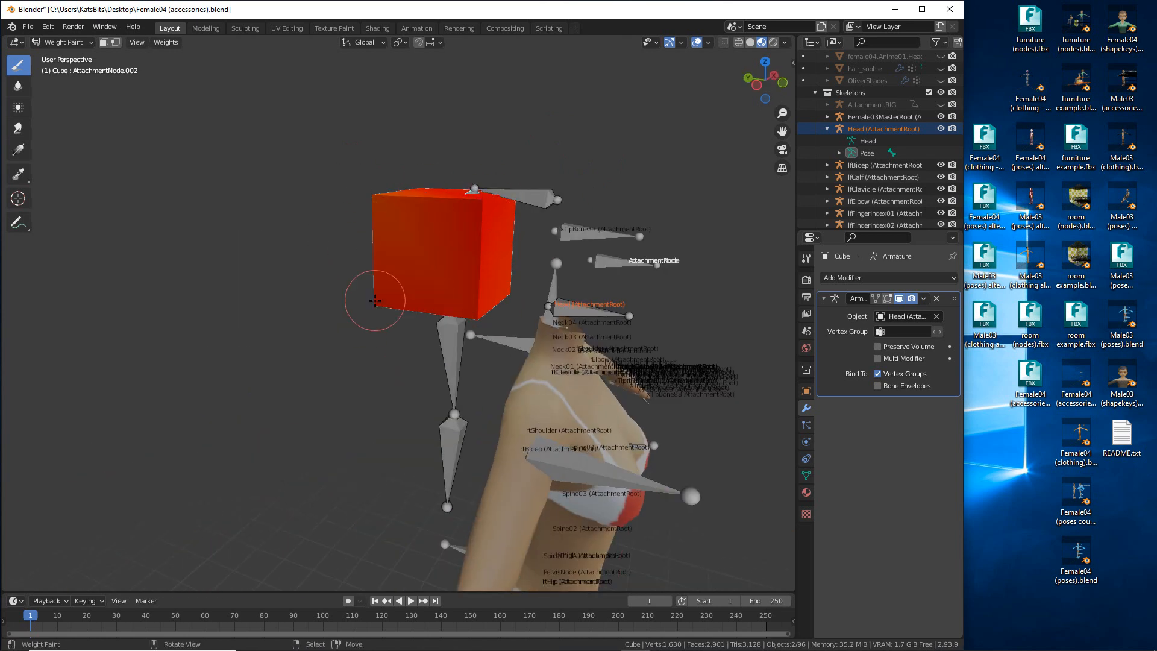
middle_drag(382, 310, 488, 202)
drag(329, 314, 349, 298)
middle_drag(349, 298, 231, 274)
- Test the cube's deformation by rotating the AttachmentNode.003 bone and the AttachmentNode.001 bone, cancelling each rotation
right_click(325, 197)
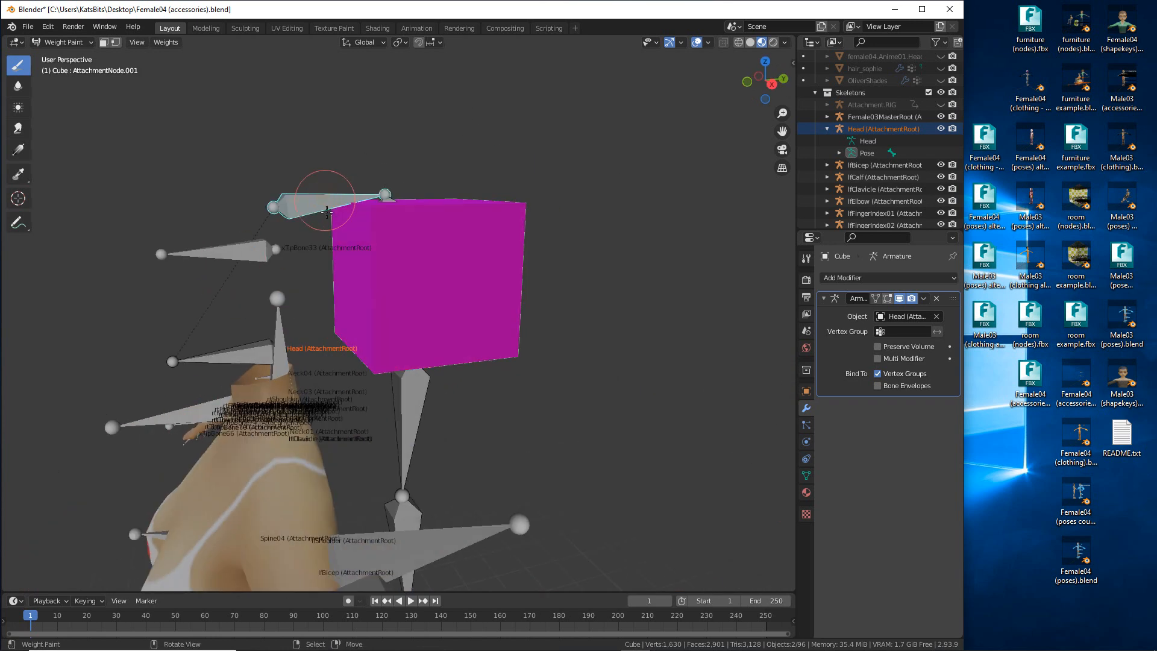
right_click(406, 235)
right_click(415, 422)
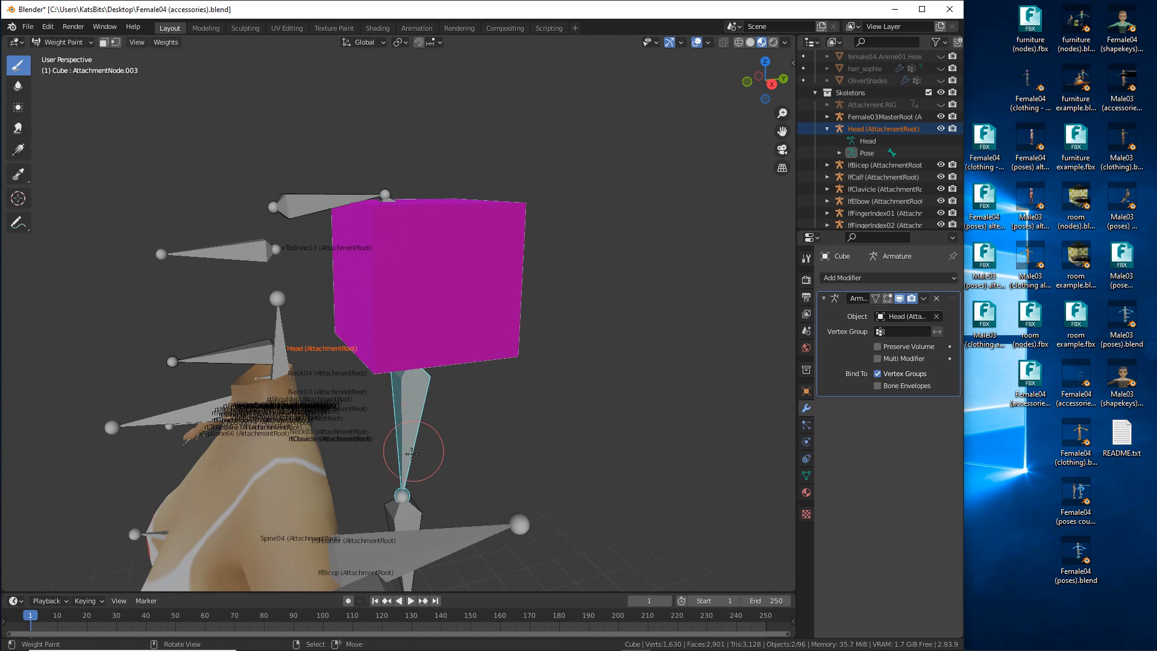
key(r)
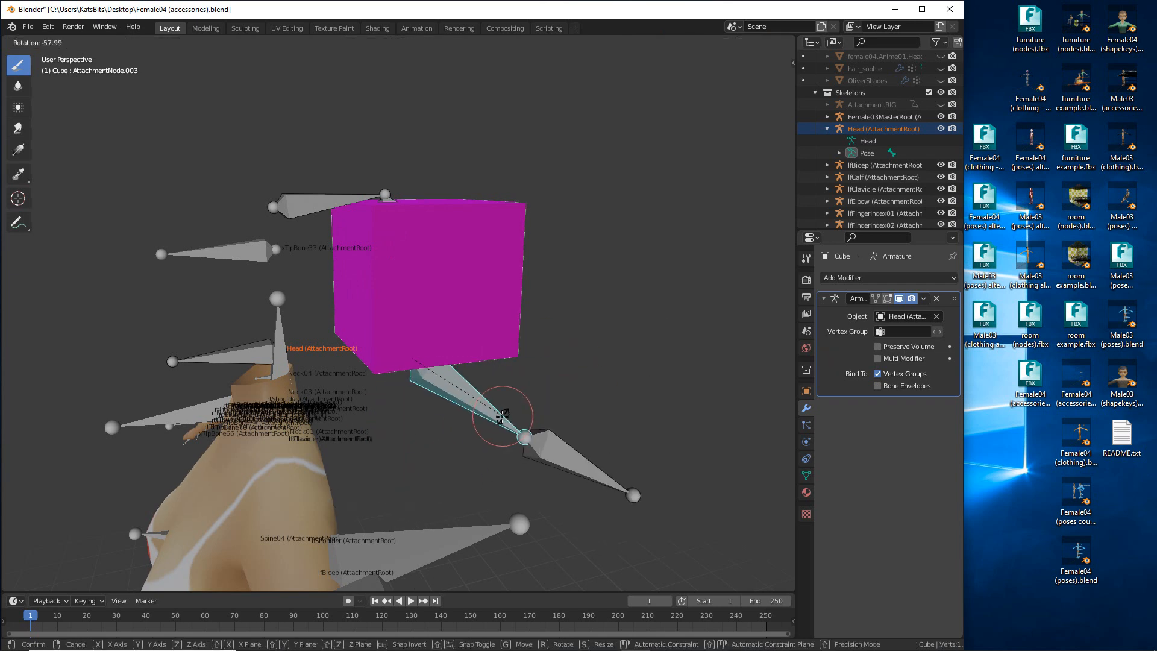
key(Escape)
right_click(328, 199)
key(r)
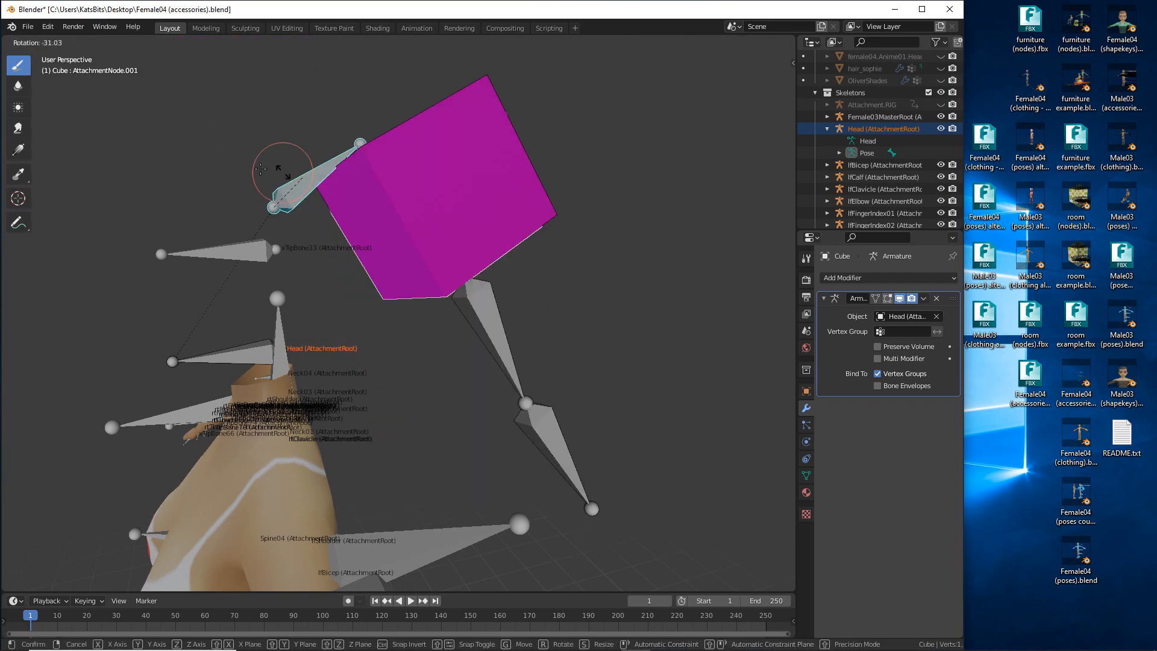
key(Escape)
middle_drag(227, 175, 320, 278)
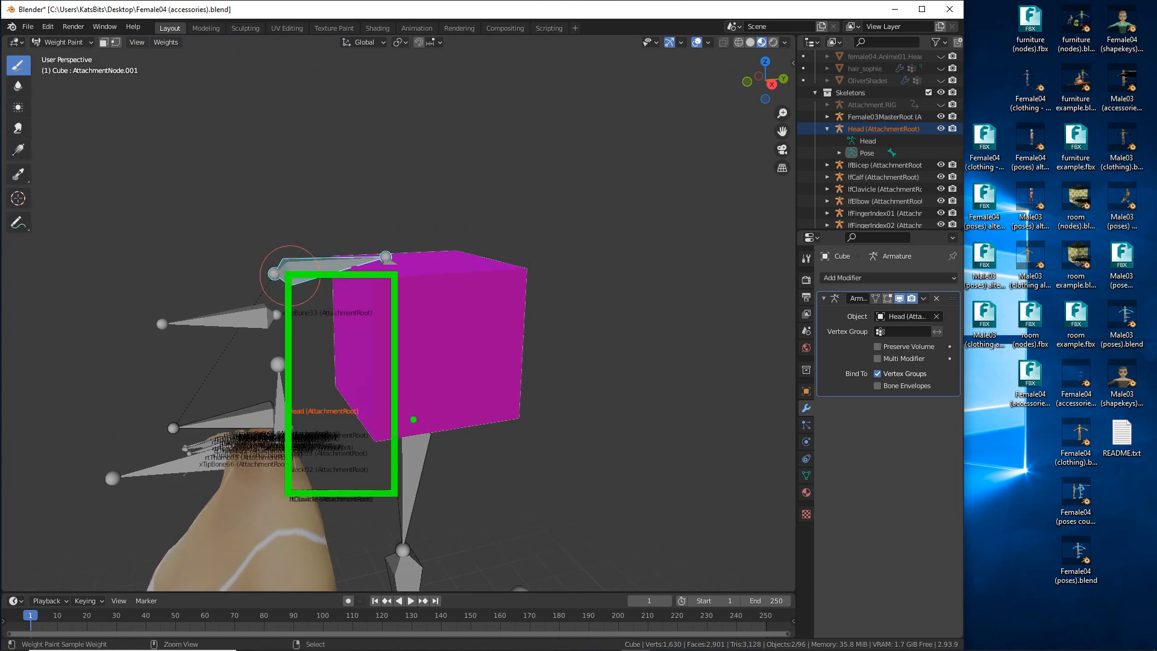
key(Escape)
key(ctrl+2)
mouse_move(303, 267)
mouse_down()
mouse_move(406, 302)
mouse_move(413, 531)
mouse_up()
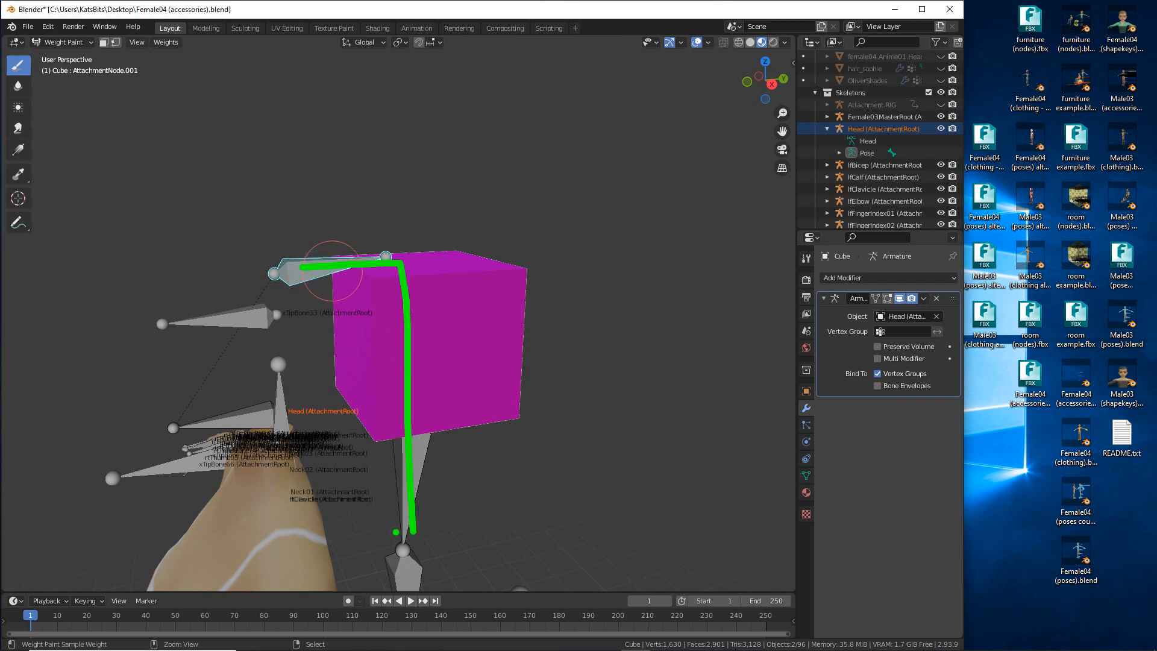
key(Escape)
- Select the AttachmentNode.002 bone inside the cube and test-rotate it, cancelling the rotation
right_click(444, 344)
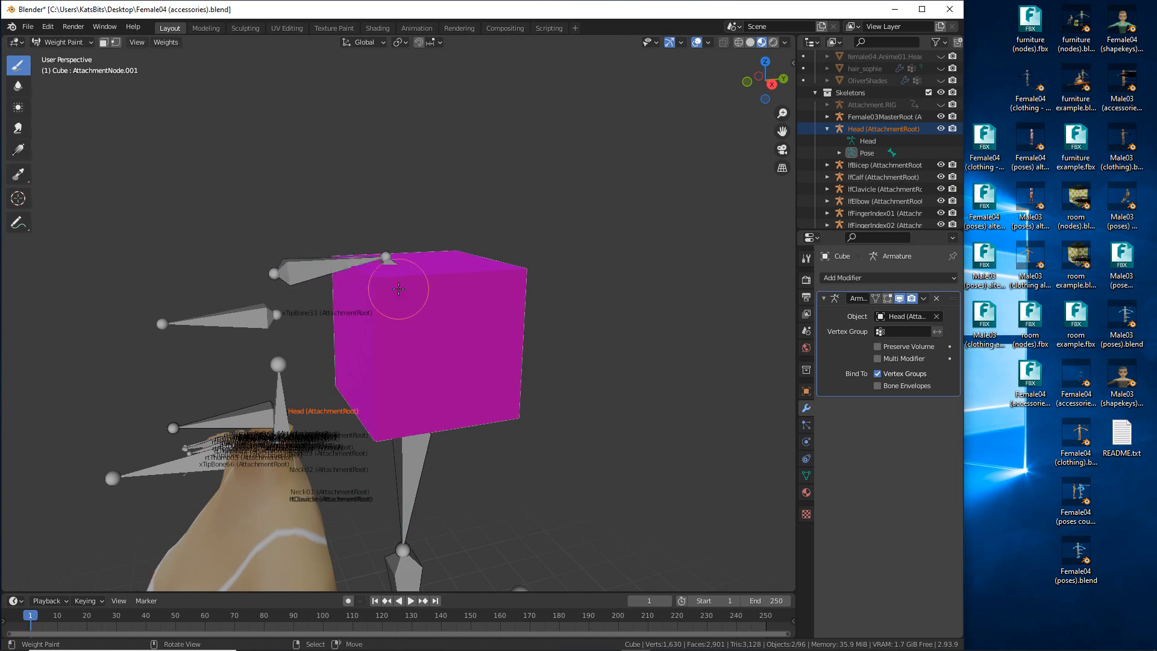
right_click(400, 290)
key(r)
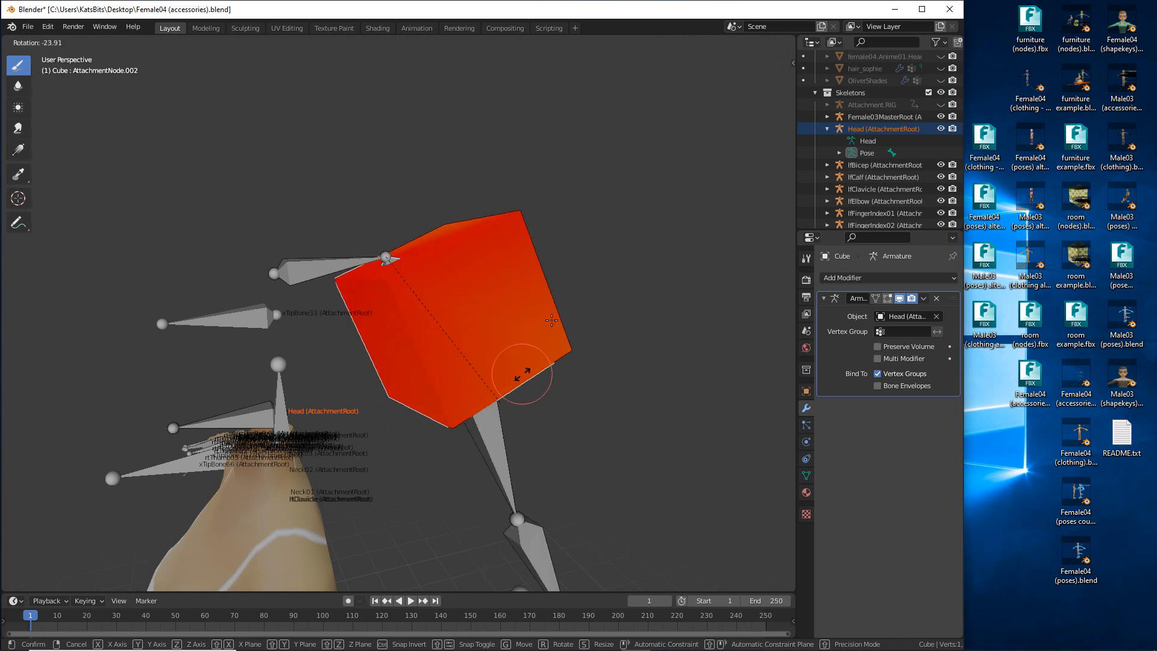
key(Escape)
- Return the weight-painted cube to Object Mode
middle_drag(361, 353, 398, 349)
mouse_move(386, 416)
shift+middle_down()
mouse_move(390, 331)
mouse_move(414, 298)
shift+middle_up()
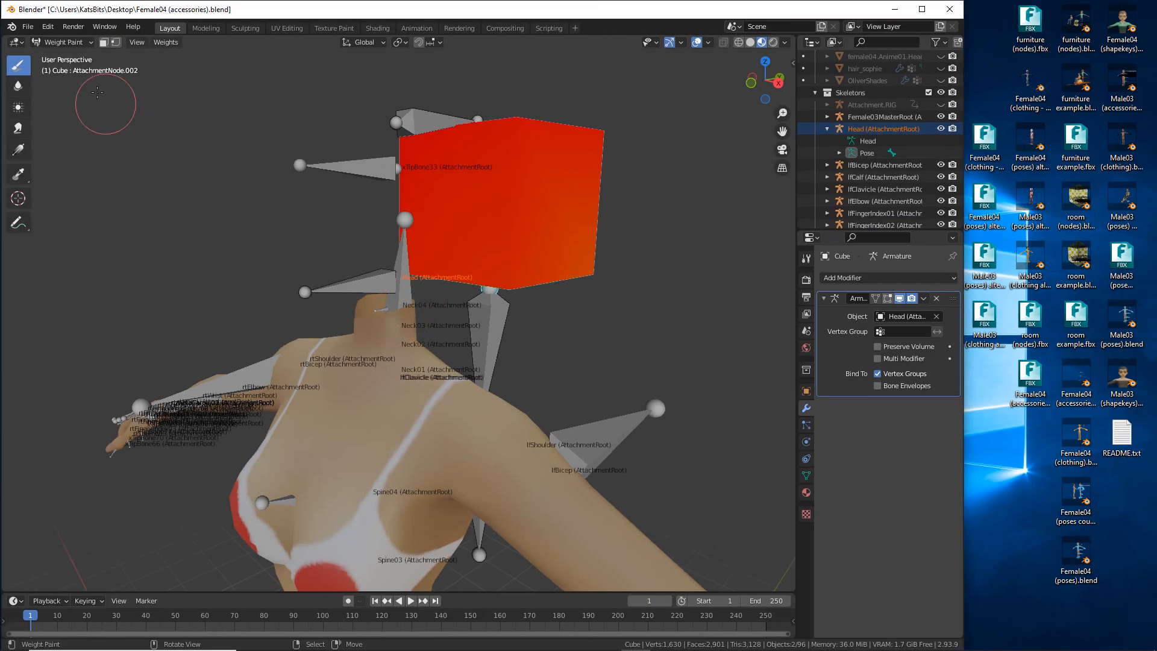
click(61, 42)
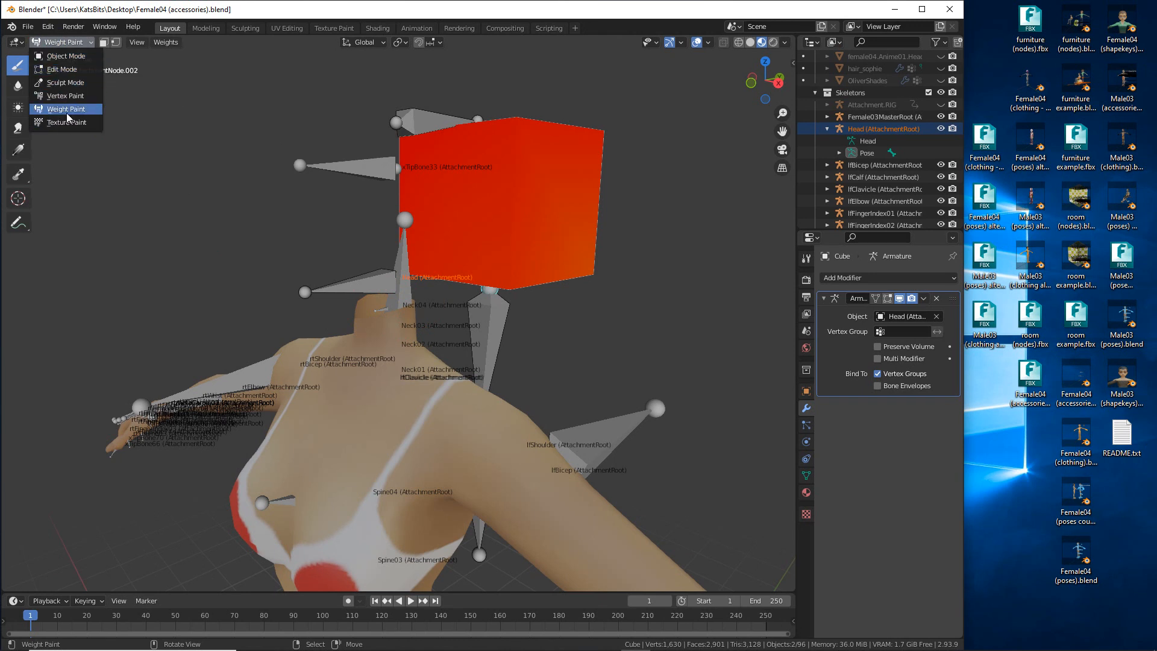
click(70, 56)
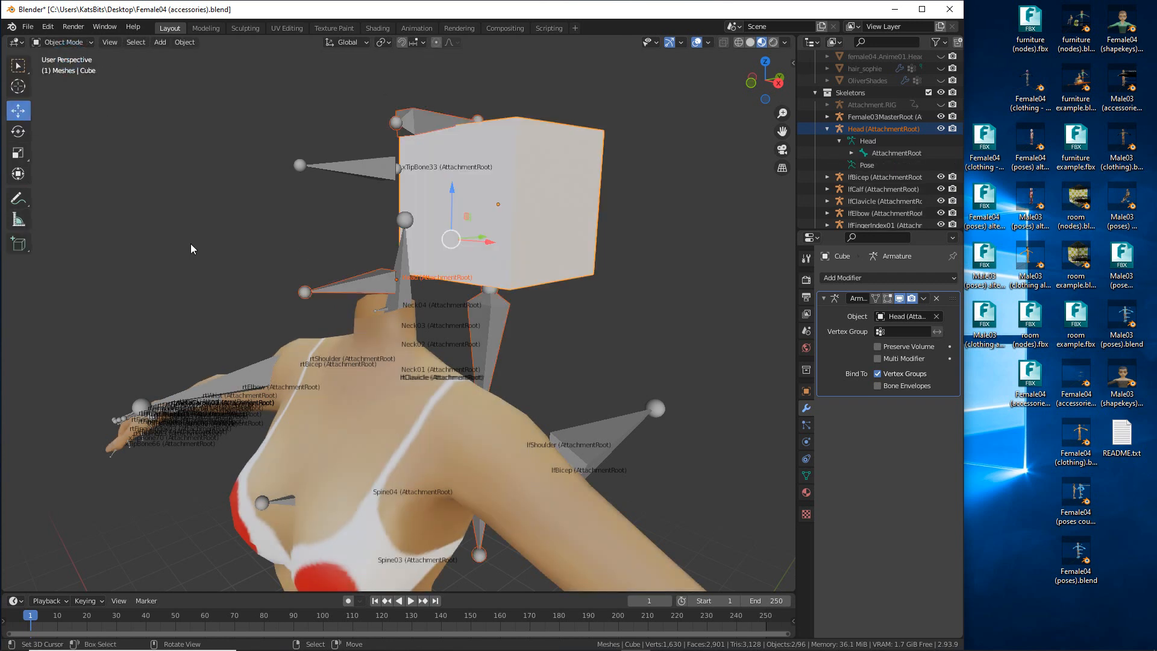
middle_drag(378, 296, 436, 250)
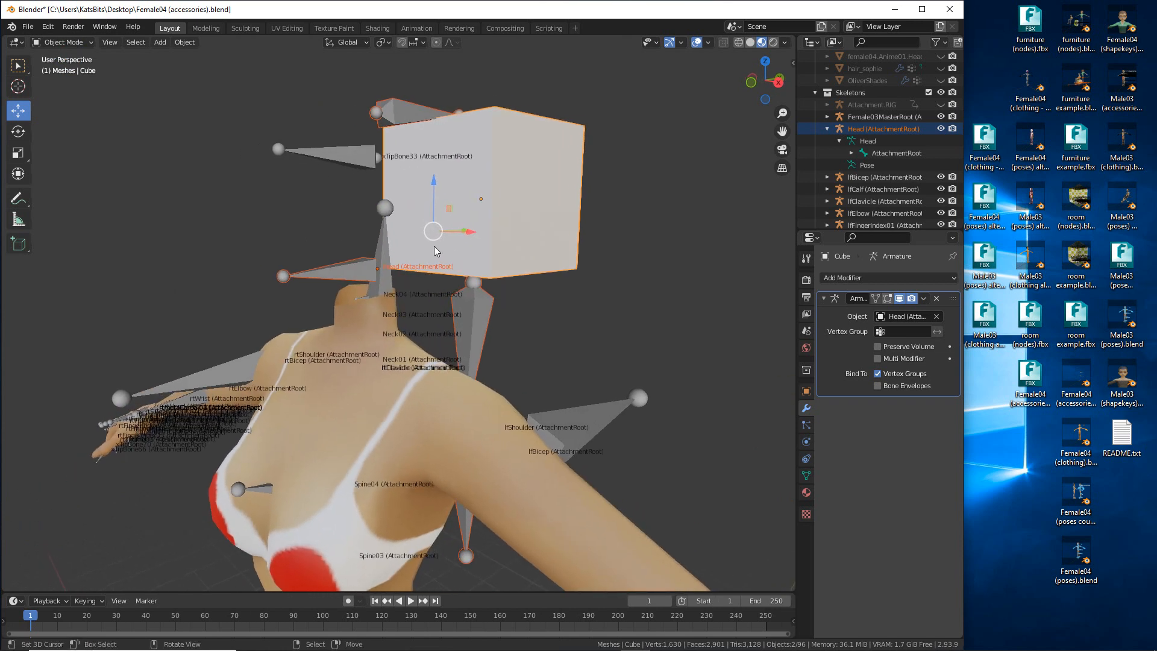